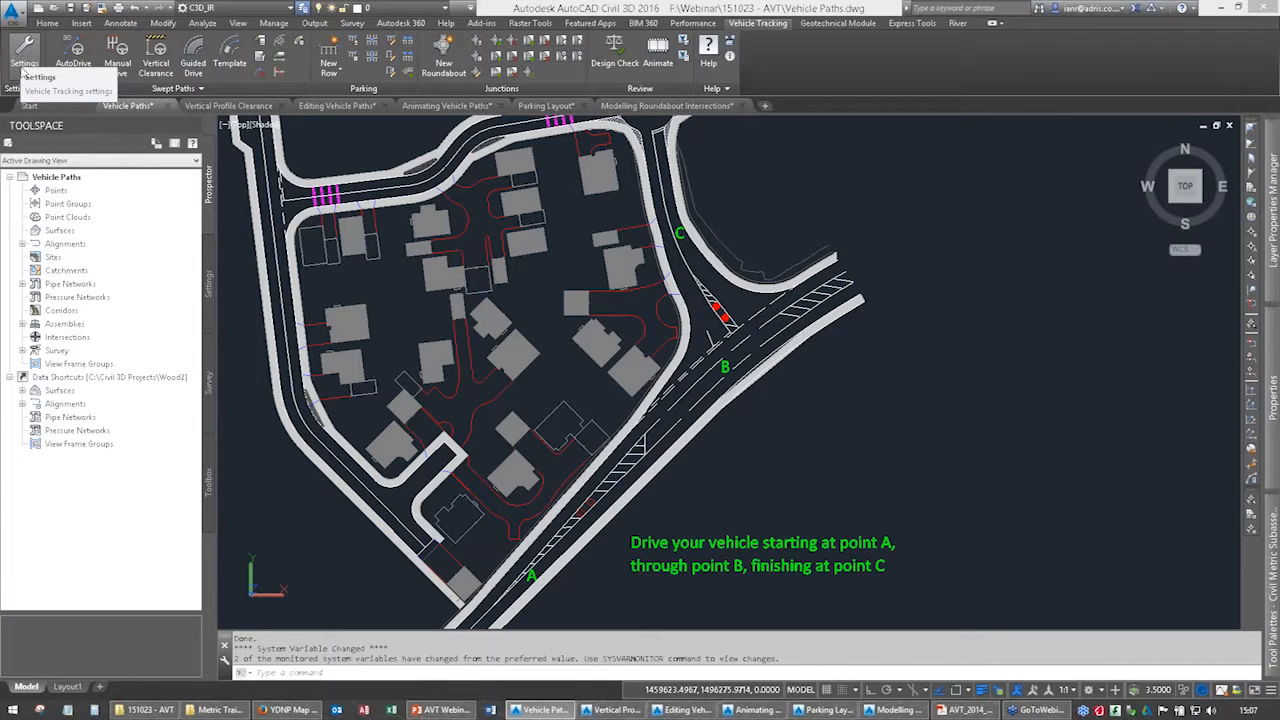
Review the scale, vehicle editing units, layers and design speed pages of the Vehicle Tracking settings wizard, leaving it without saving.
{"action": "left_click", "coordinate": [22, 70]}
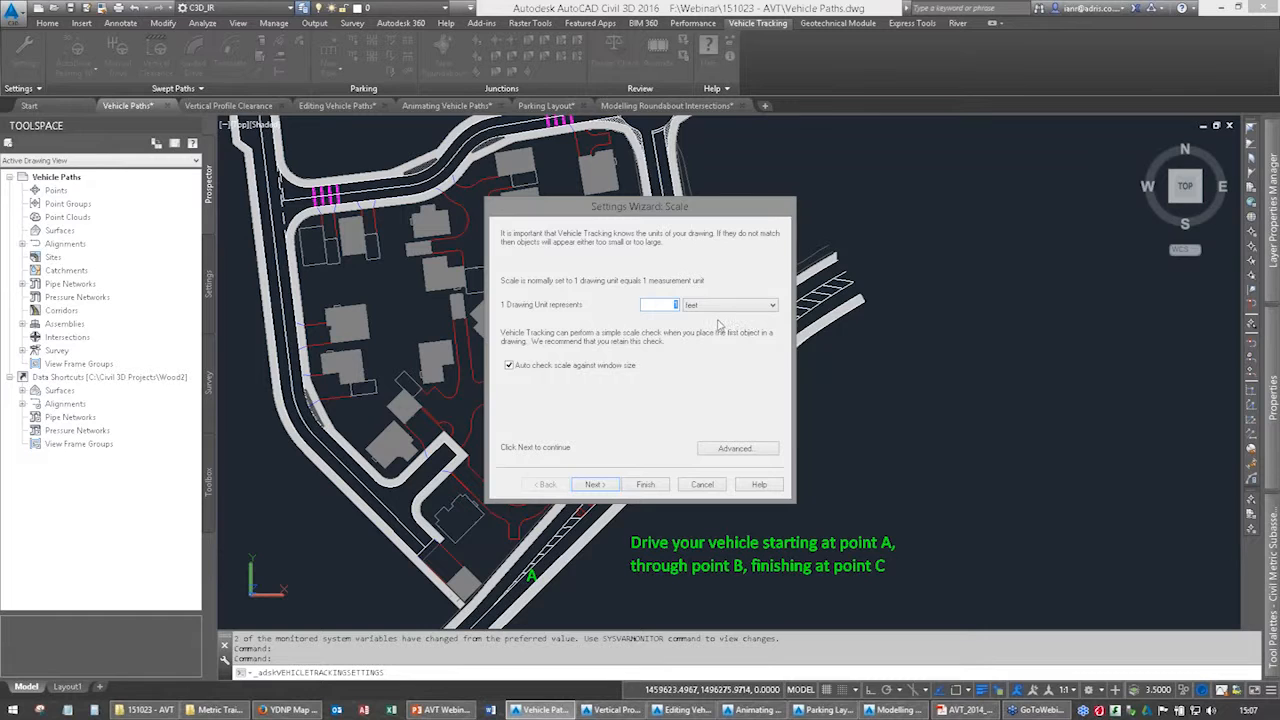
{"action": "left_click", "coordinate": [604, 486]}
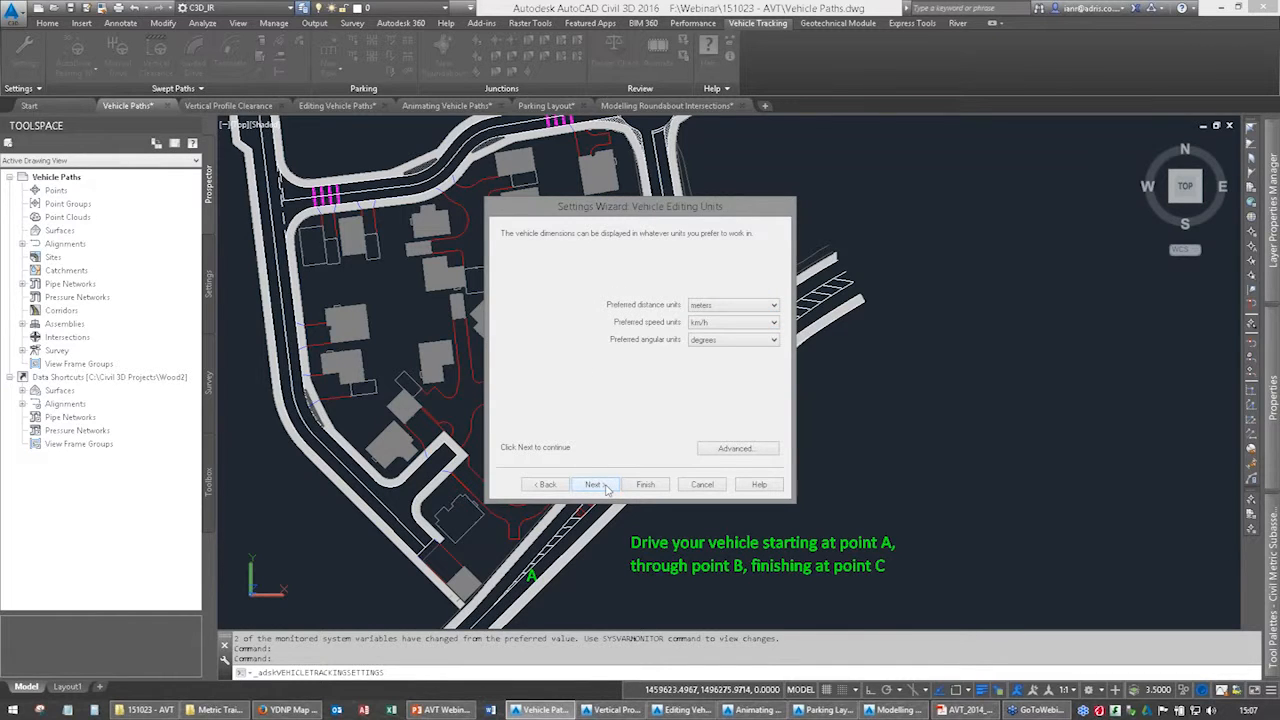
{"action": "left_click", "coordinate": [605, 486]}
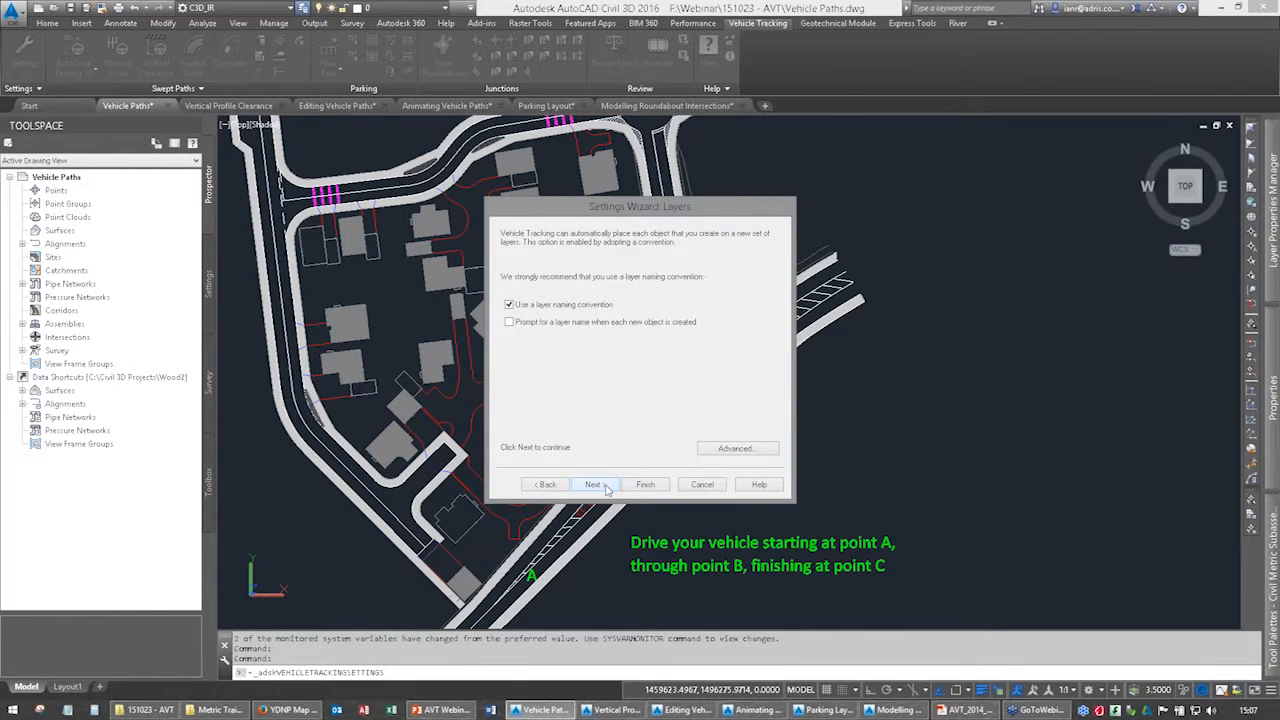
{"action": "left_click", "coordinate": [605, 486]}
{"action": "left_click", "coordinate": [605, 486]}
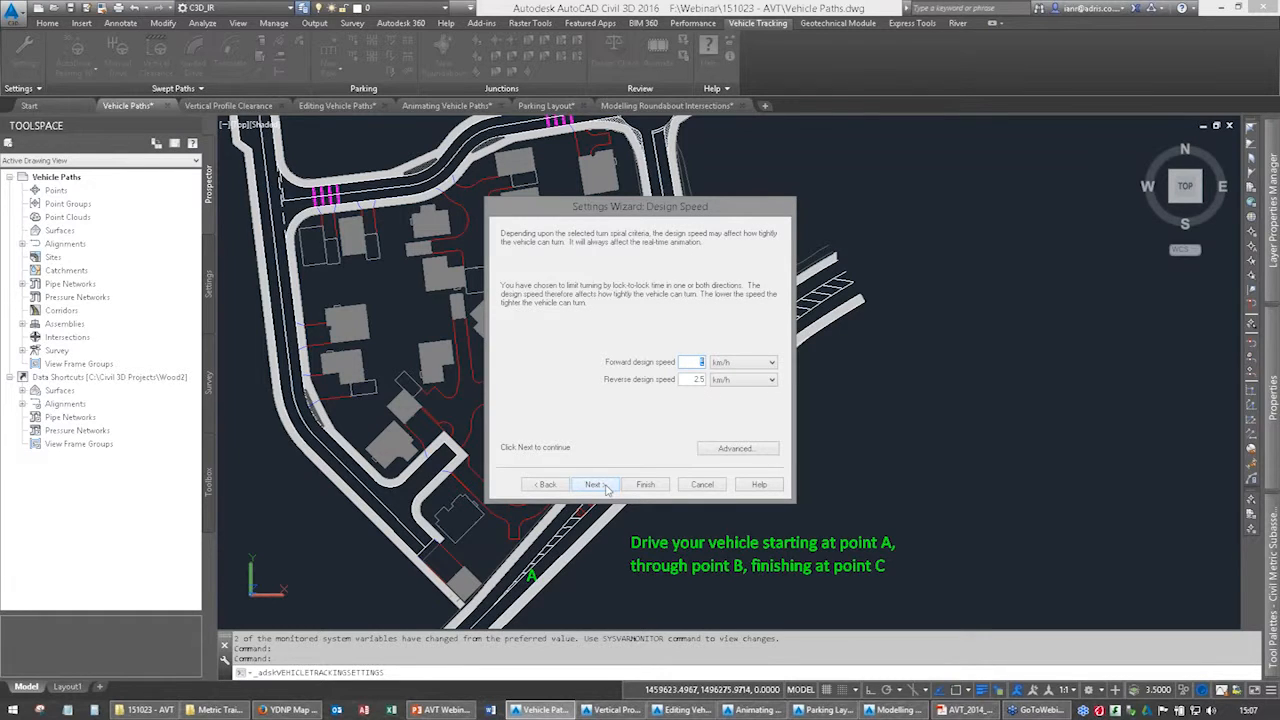
{"action": "left_click", "coordinate": [713, 487]}
Examine the Vehicle Tracking system settings for directories and auto-loaded files, including the supplied Autodesk vehicle libraries such as British Design Vehicles.
{"action": "left_click", "coordinate": [21, 90]}
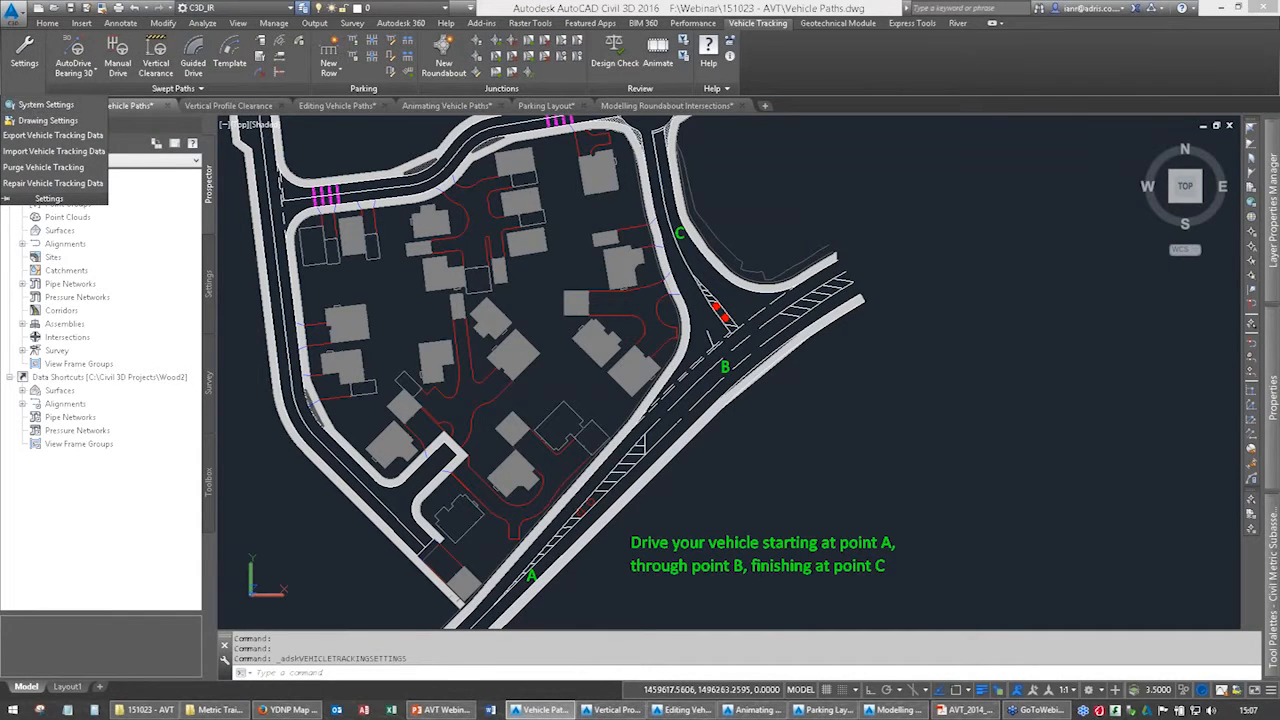
{"action": "left_click", "coordinate": [46, 106]}
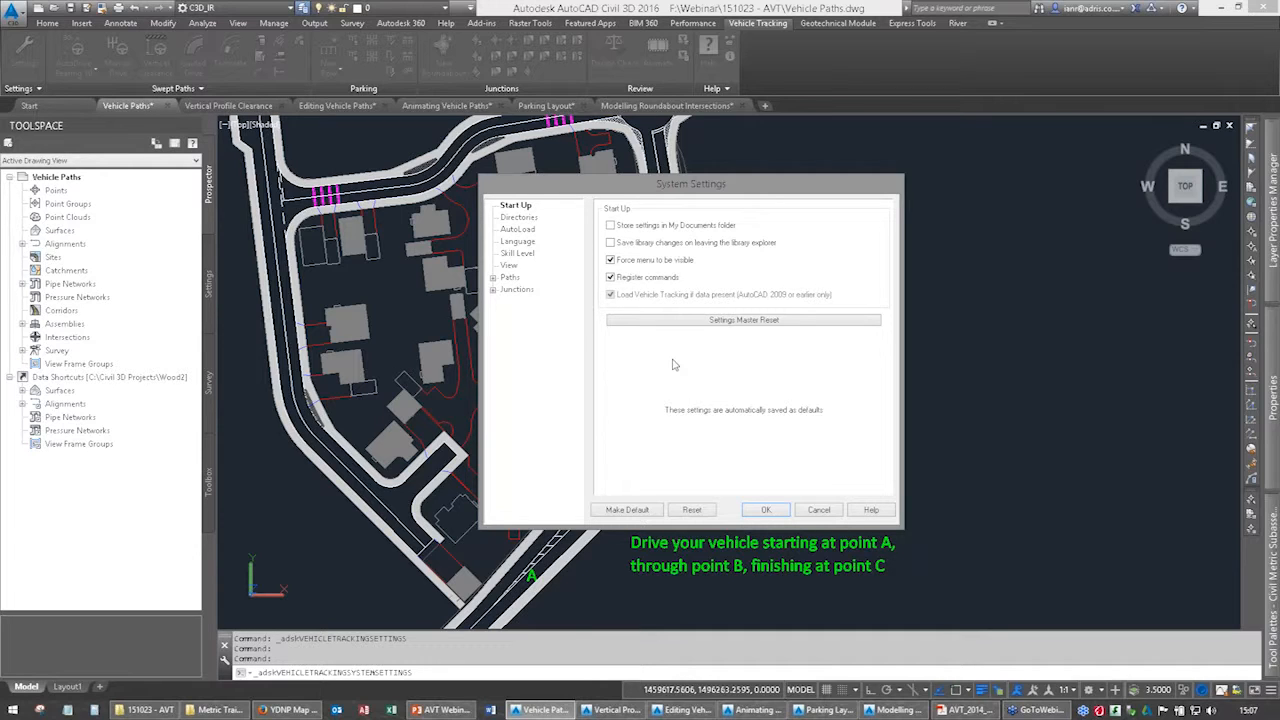
{"action": "left_click", "coordinate": [518, 217]}
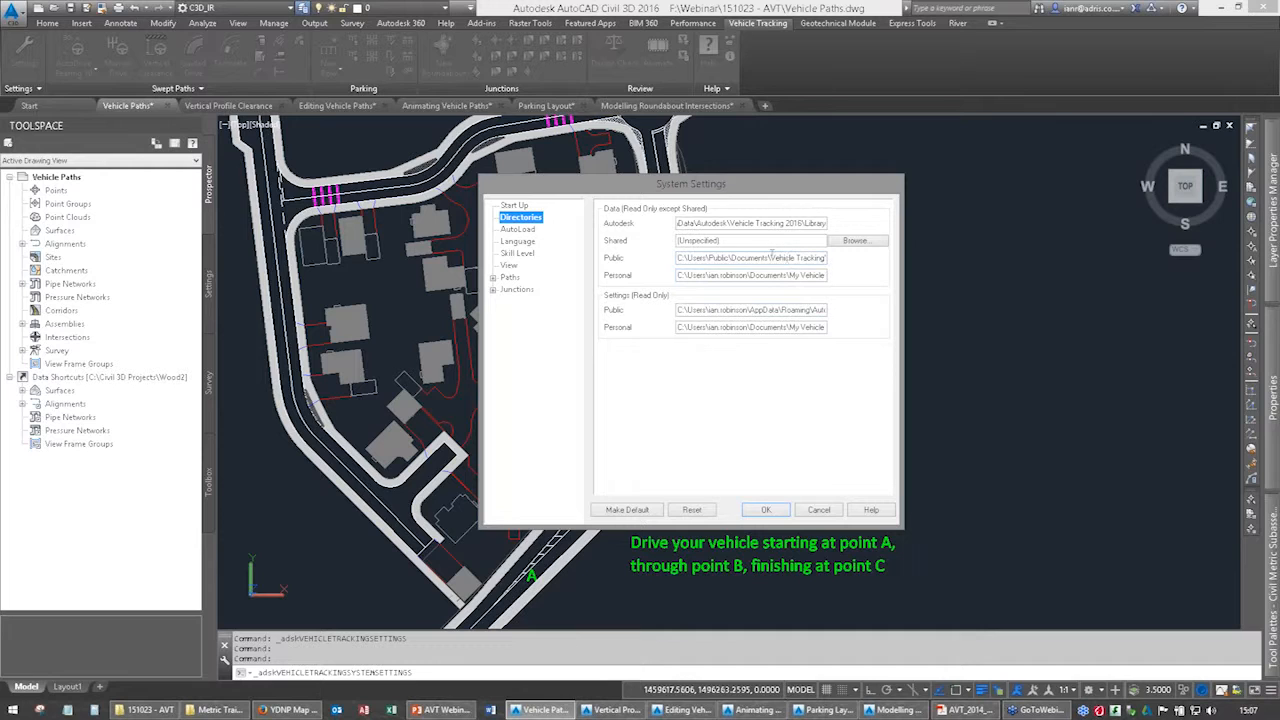
{"action": "left_click", "coordinate": [515, 241]}
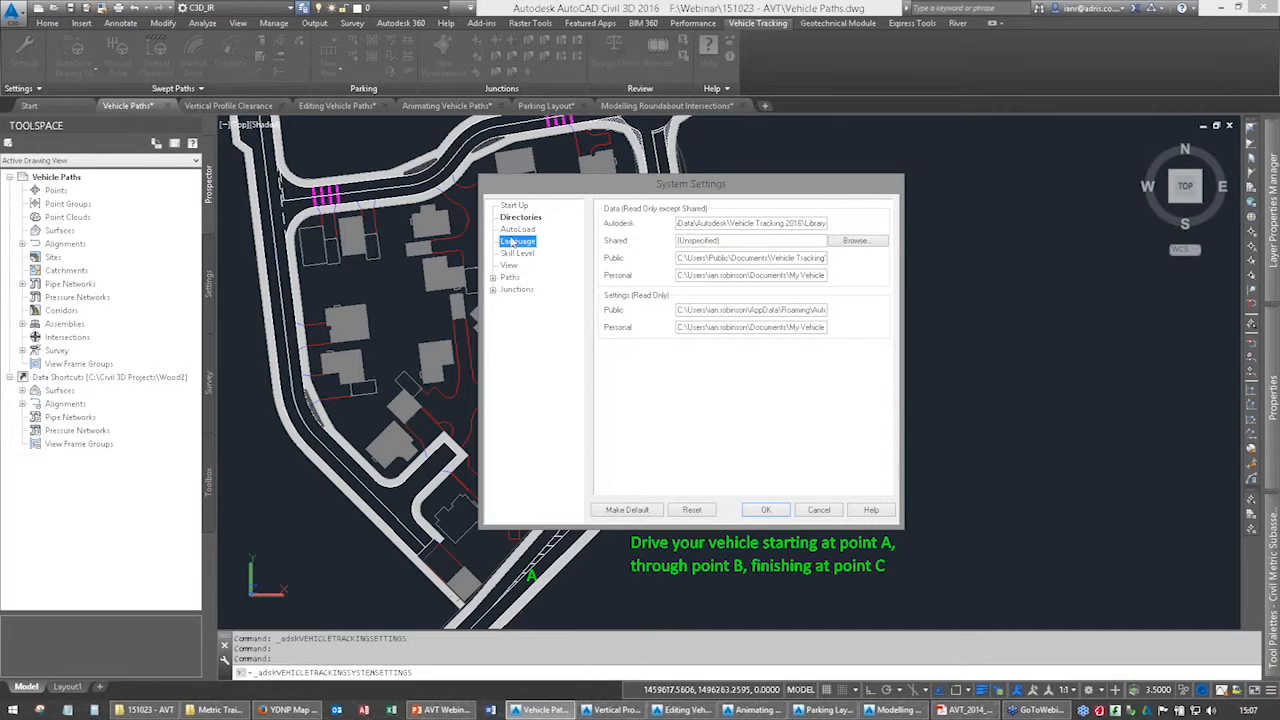
{"action": "left_click", "coordinate": [512, 230]}
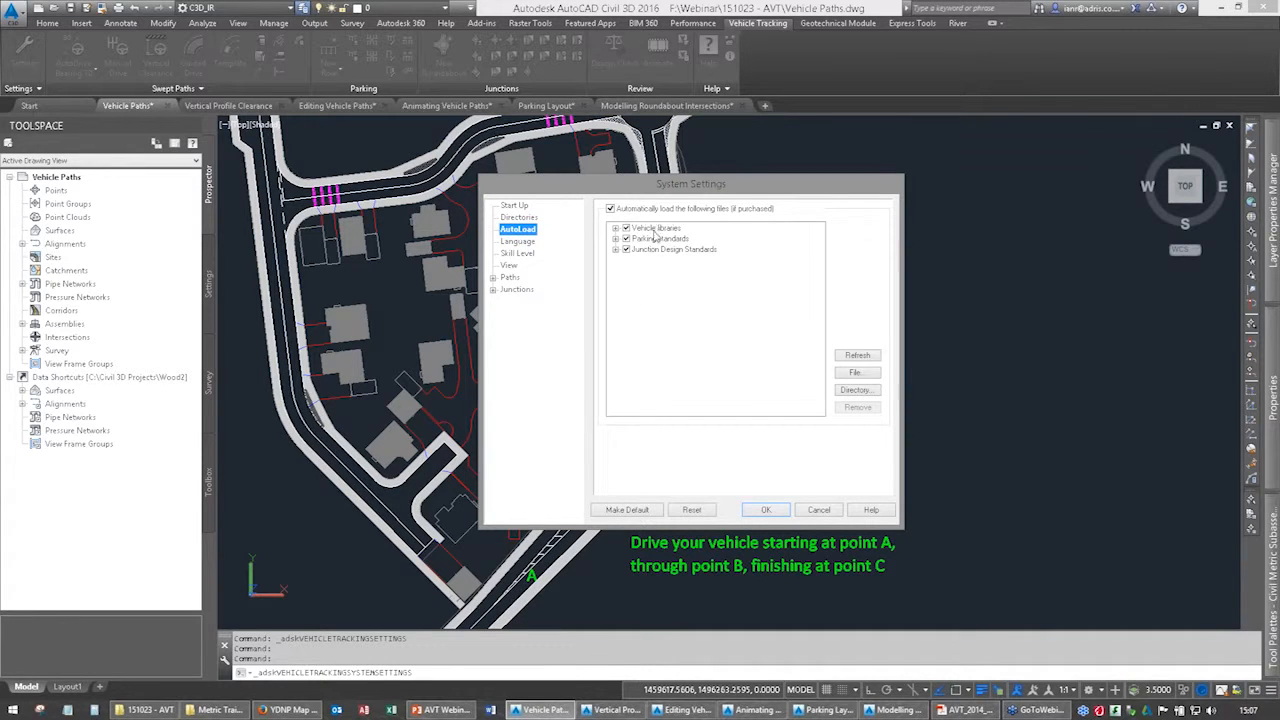
{"action": "left_click", "coordinate": [616, 228]}
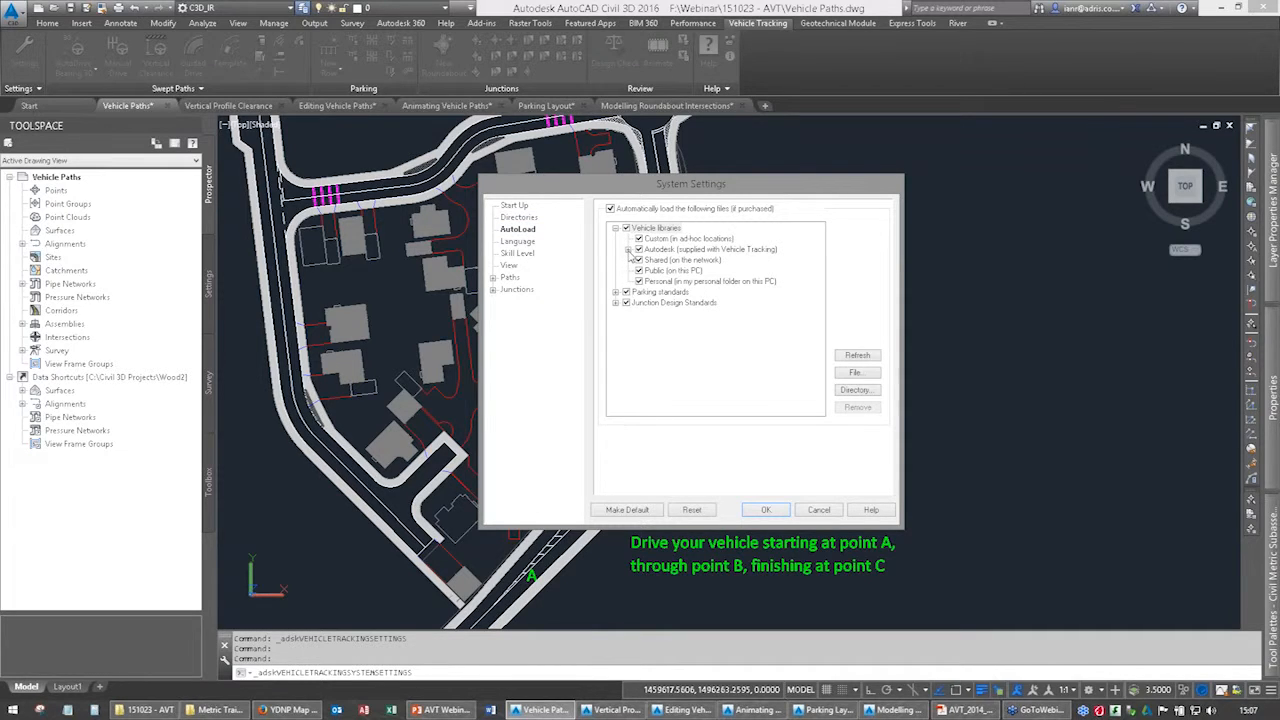
{"action": "left_click", "coordinate": [628, 250]}
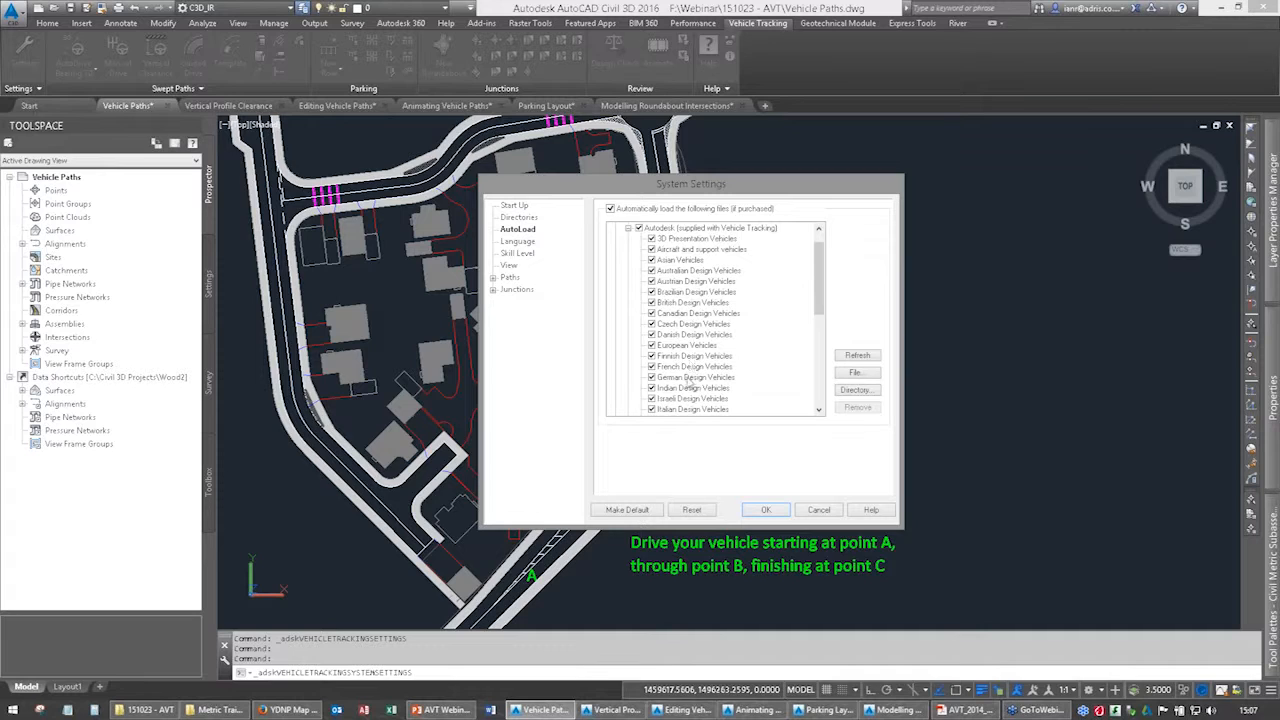
{"action": "left_click", "coordinate": [667, 303]}
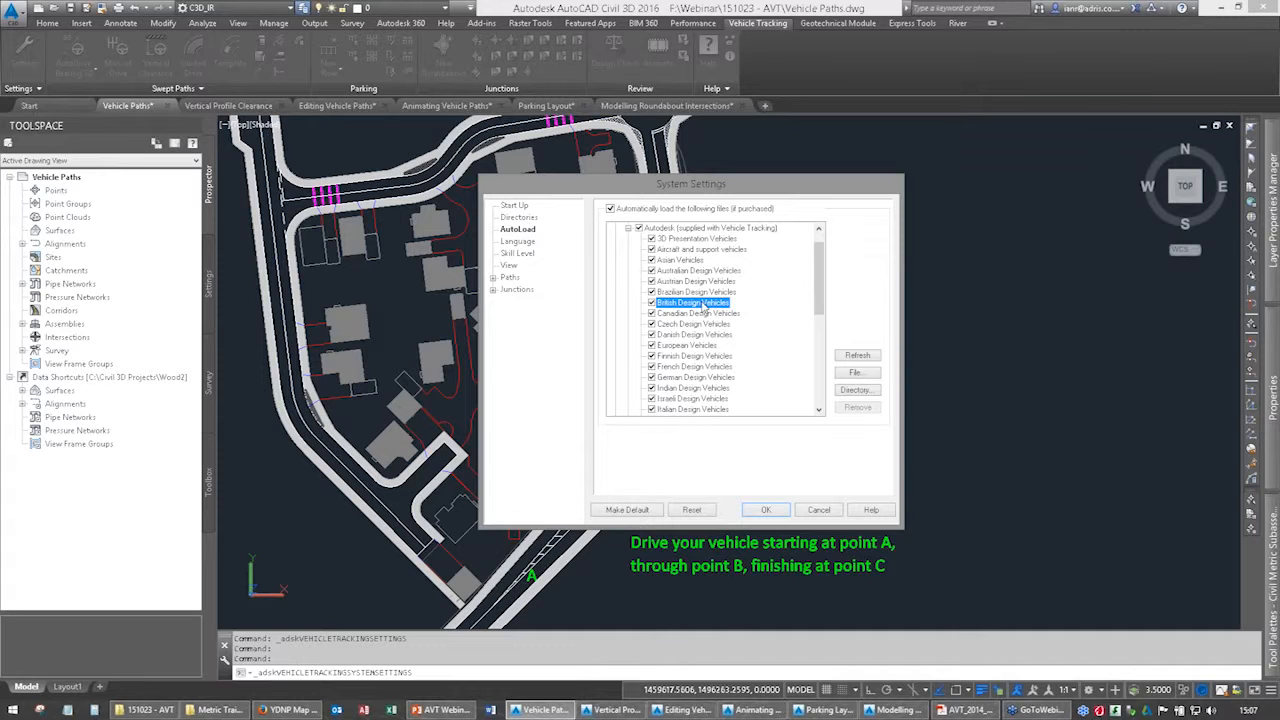
{"action": "left_click_drag", "start_coordinate": [822, 300], "coordinate": [838, 382]}
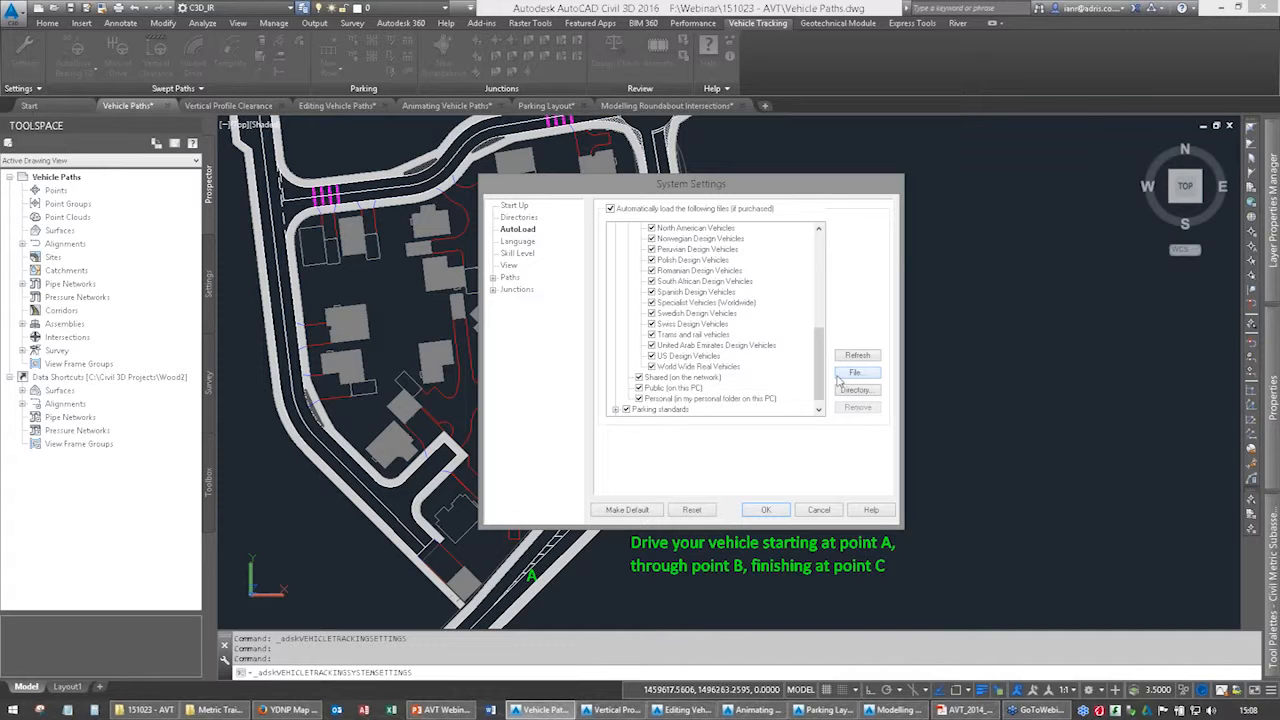
Review the Language, Skill Level, View, Paths and Junctions categories in the system settings, closing the dialog without saving.
{"action": "left_click", "coordinate": [516, 244]}
{"action": "left_click", "coordinate": [510, 256]}
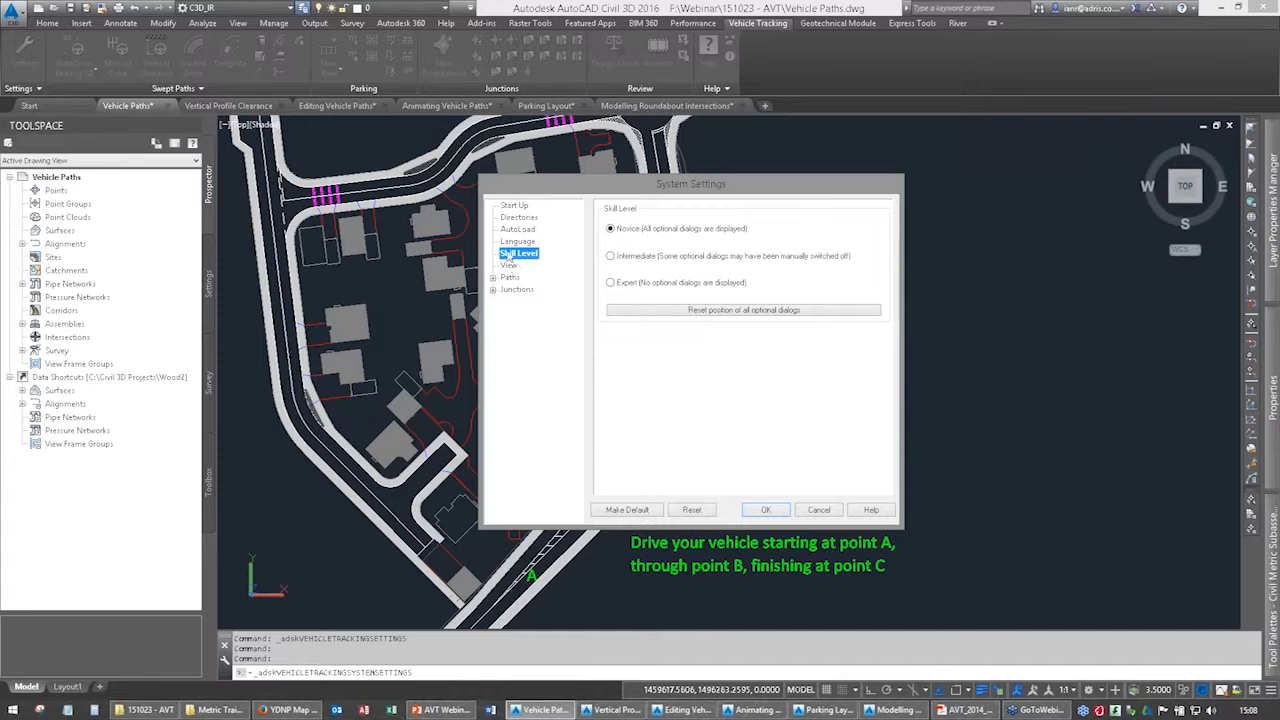
{"action": "left_click", "coordinate": [509, 265]}
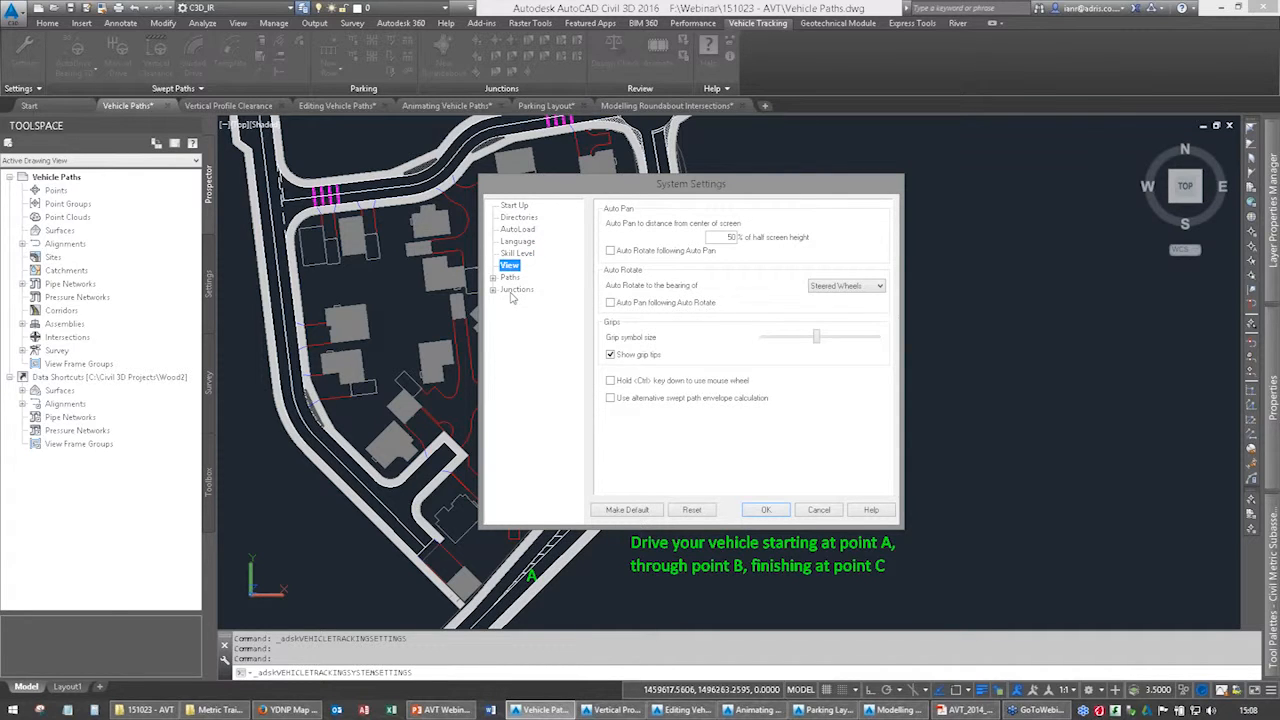
{"action": "left_click", "coordinate": [493, 278]}
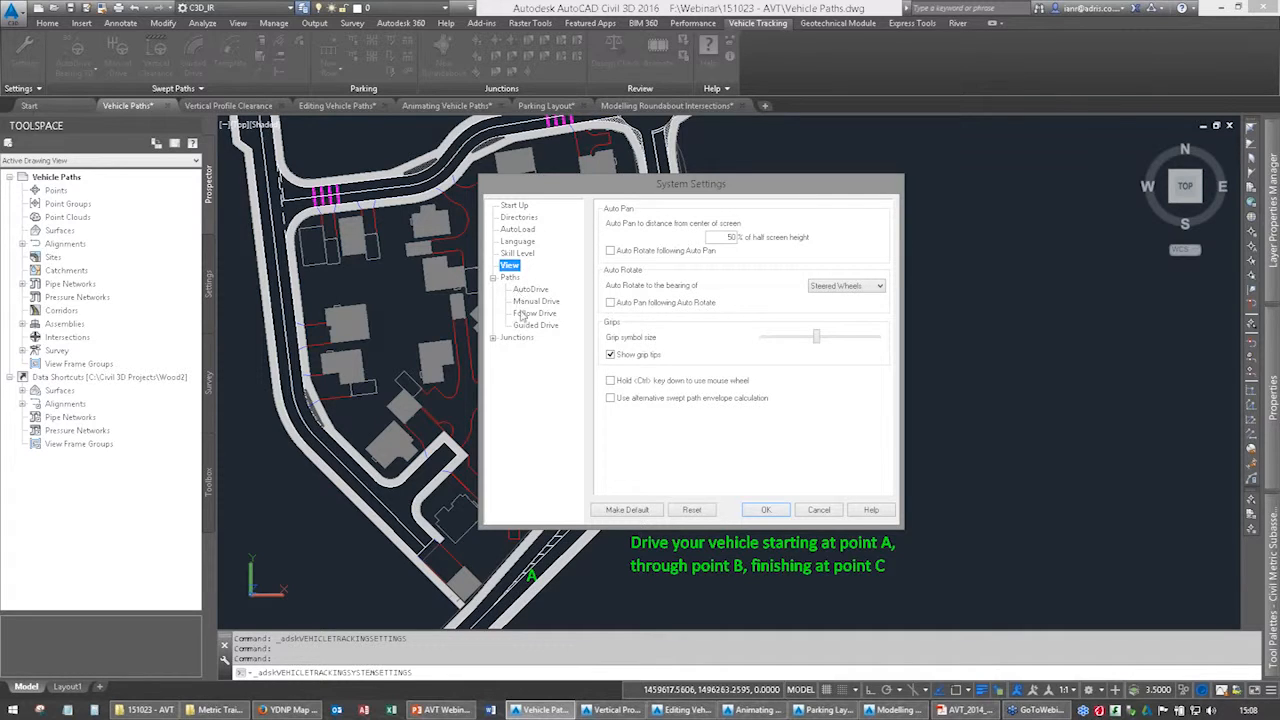
{"action": "left_click", "coordinate": [493, 338]}
{"action": "left_click", "coordinate": [493, 338]}
{"action": "left_click", "coordinate": [494, 279]}
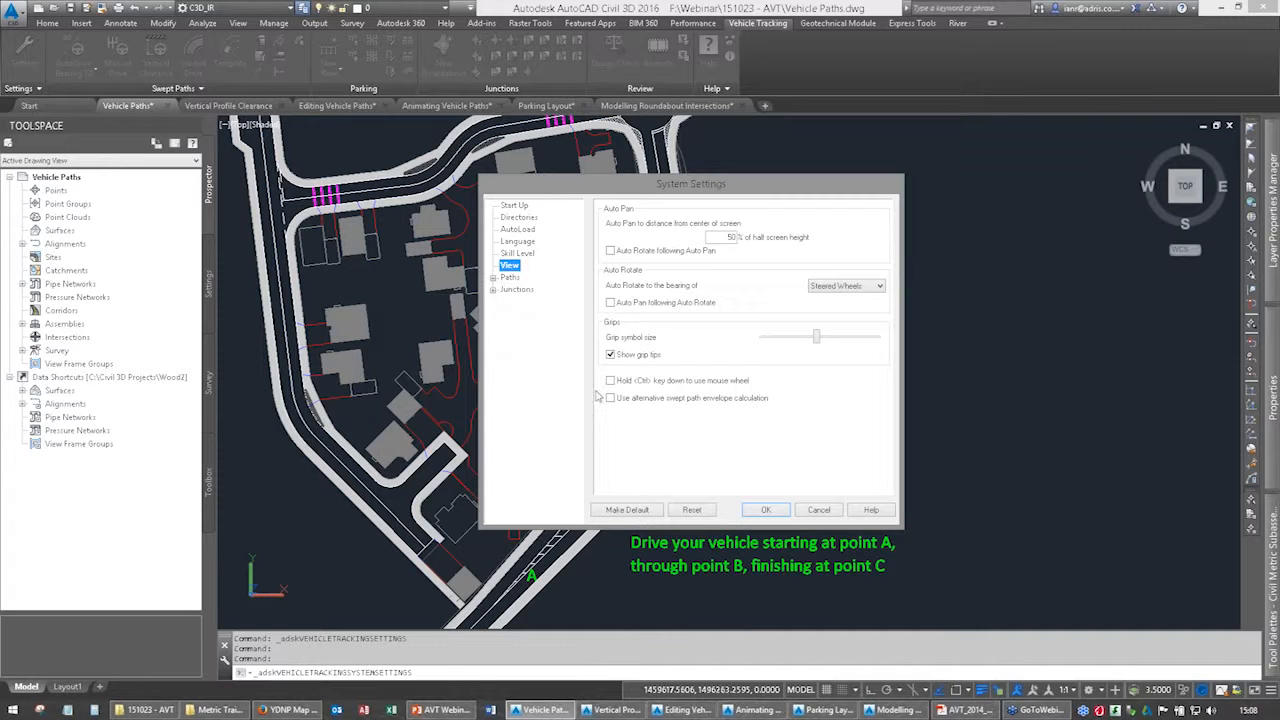
{"action": "left_click", "coordinate": [806, 511]}
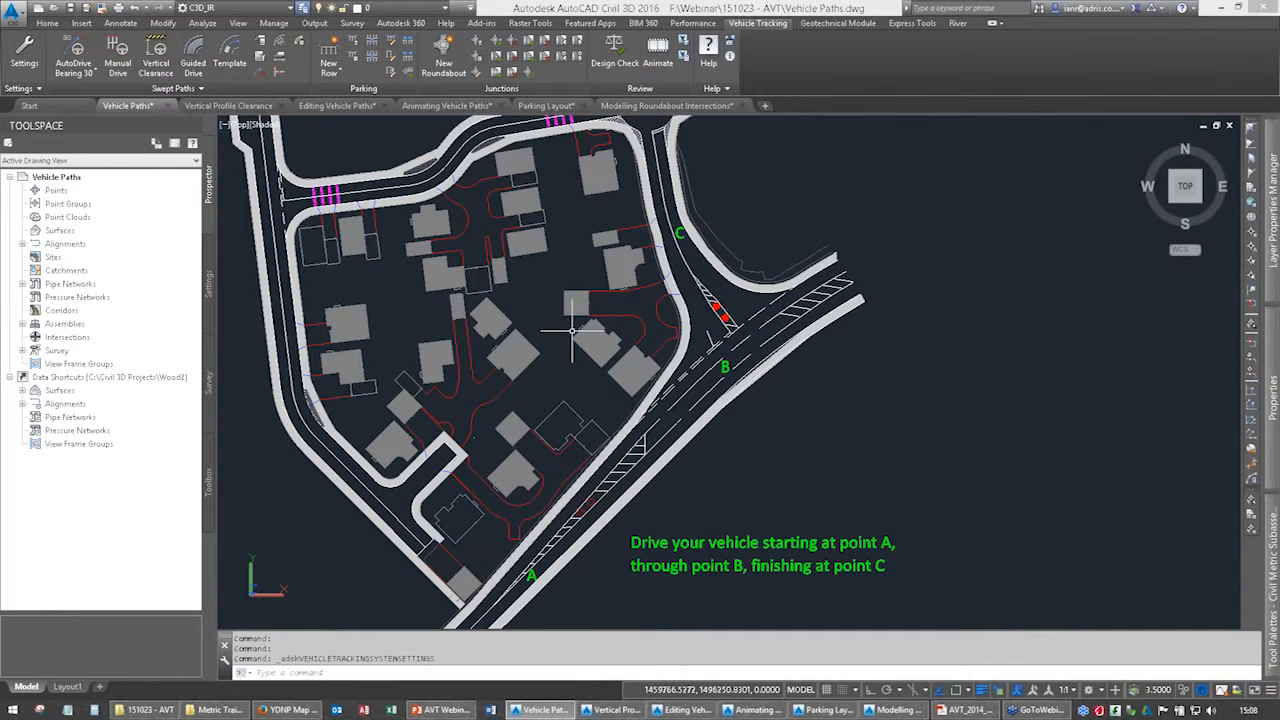
Open the Vehicle Library Explorer and collapse the expanded British Design Vehicles library and drawing pools to list only the libraries.
{"action": "left_click", "coordinate": [260, 41]}
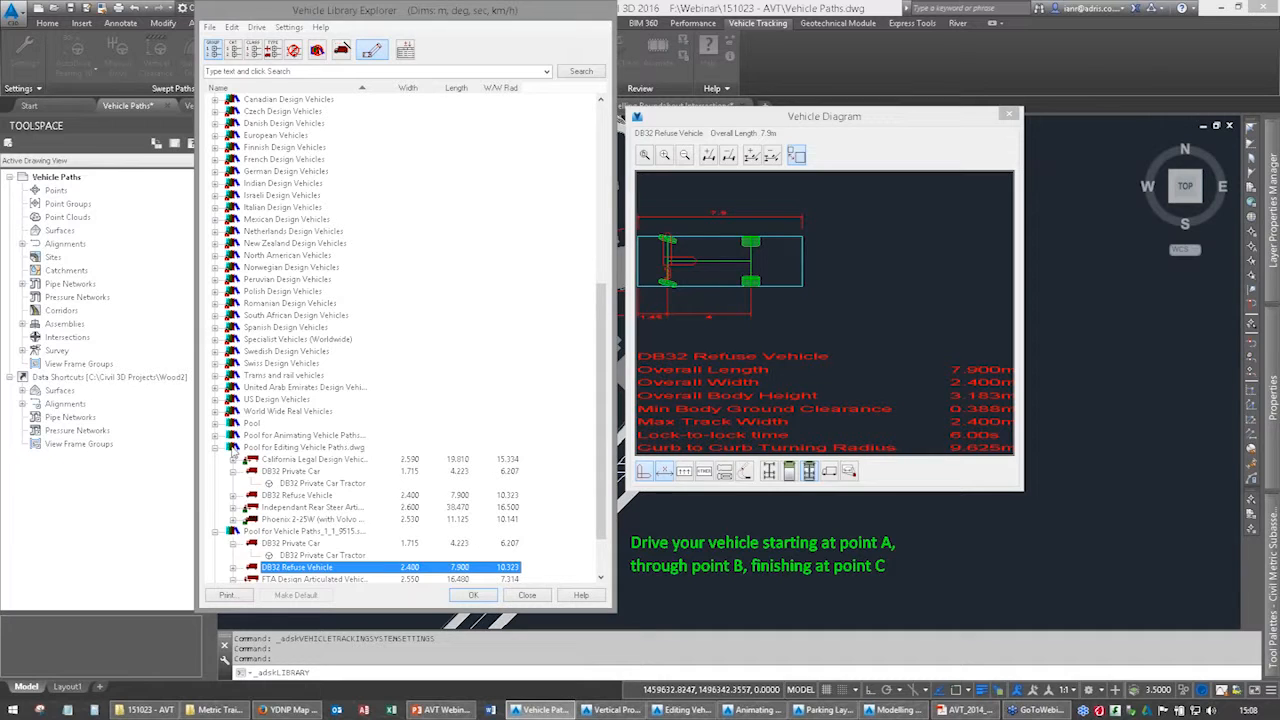
{"action": "left_click", "coordinate": [215, 447]}
{"action": "left_click", "coordinate": [285, 291]}
{"action": "scroll", "coordinate": [285, 300], "scroll_direction": "up", "scroll_amount": 5}
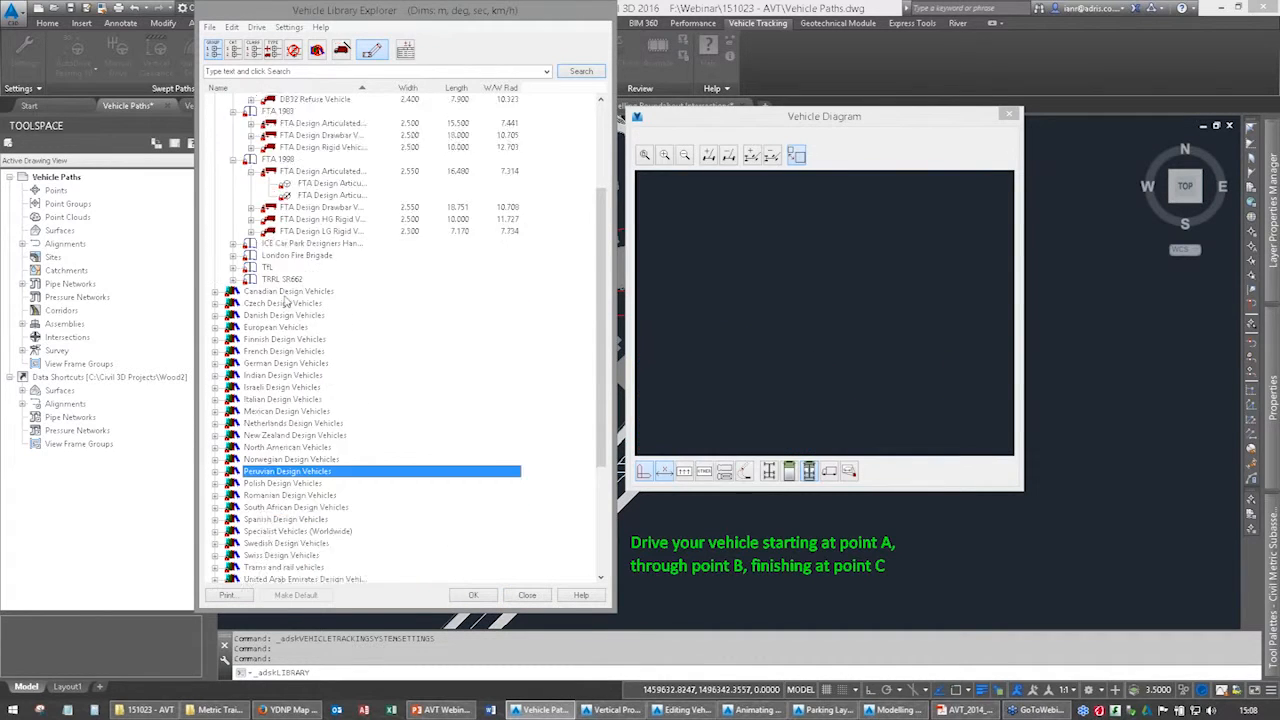
{"action": "left_click", "coordinate": [216, 172]}
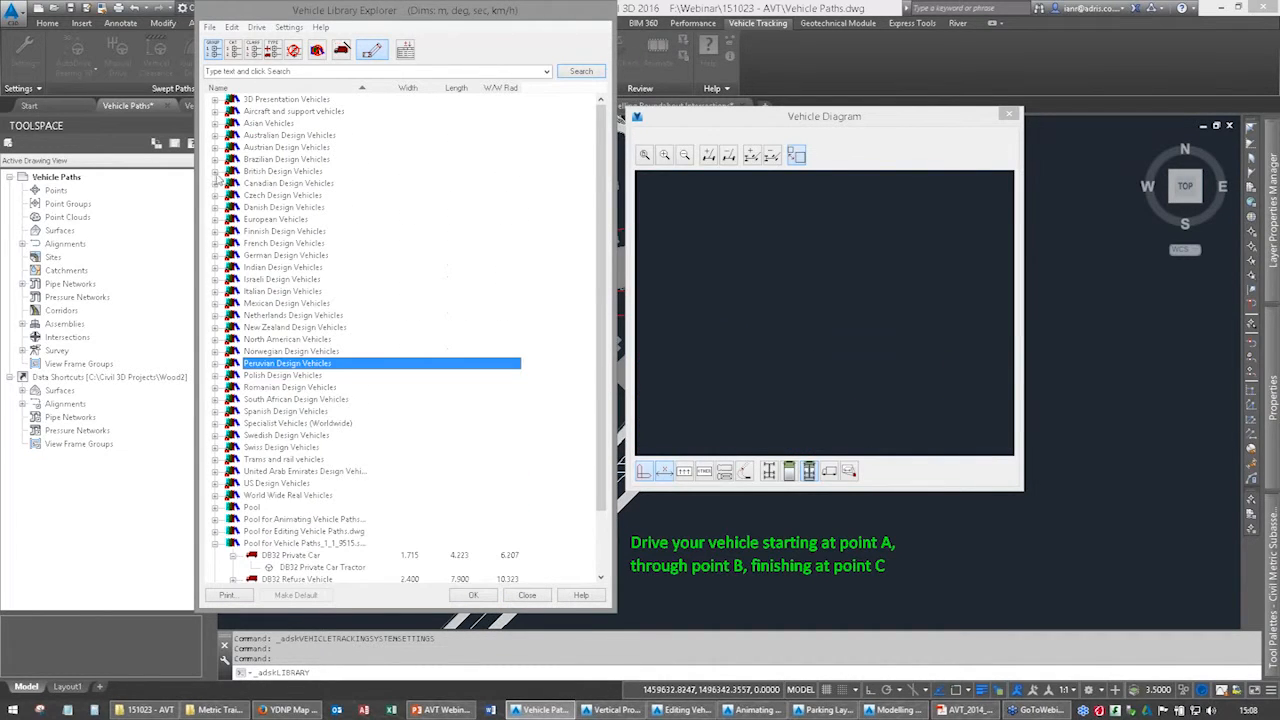
{"action": "left_click", "coordinate": [215, 543]}
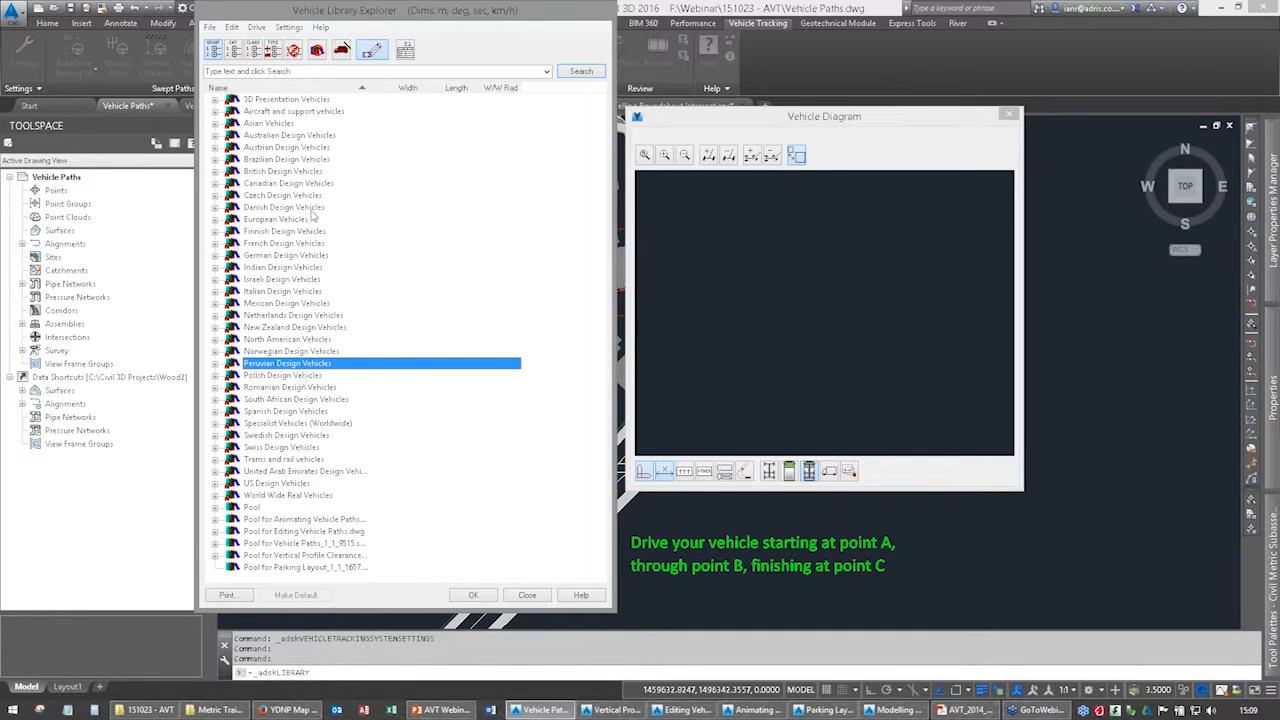
Browse British Design Vehicles through the London Fire Brigade and TfL groups, and display the diagram of TfL's 'Standard' Articulated Bus.
{"action": "left_click", "coordinate": [303, 138]}
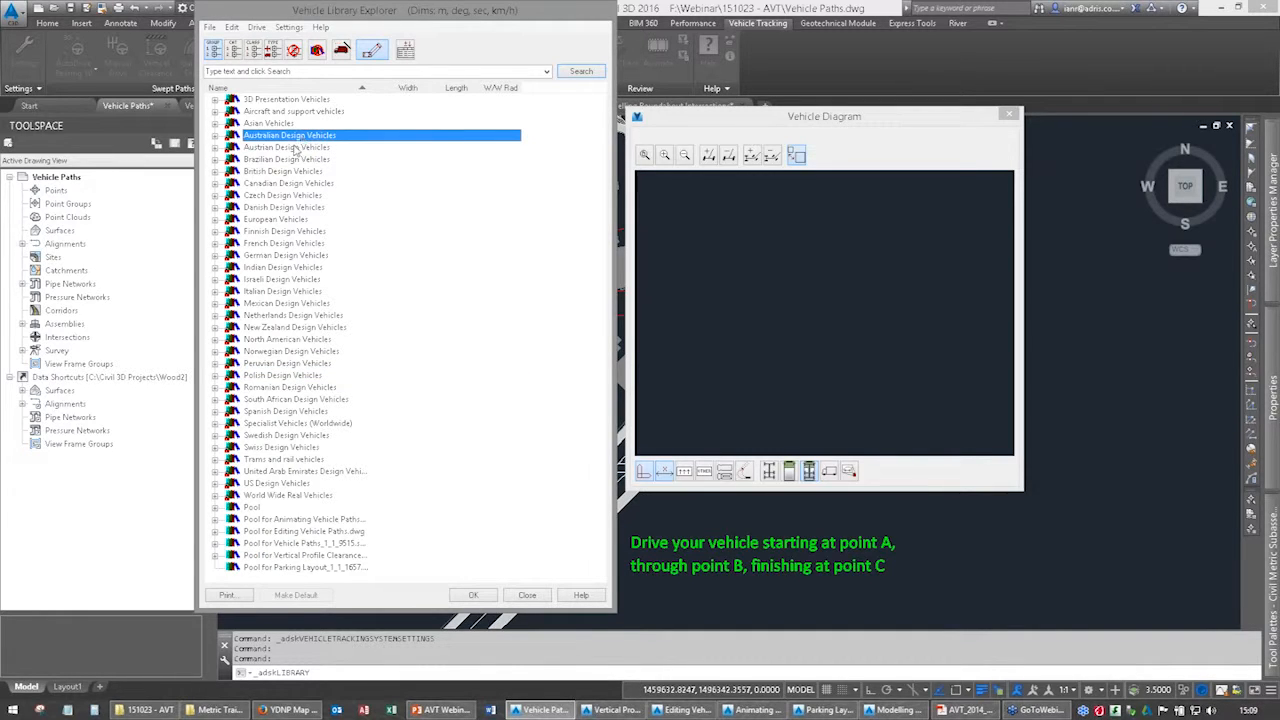
{"action": "left_click", "coordinate": [260, 172]}
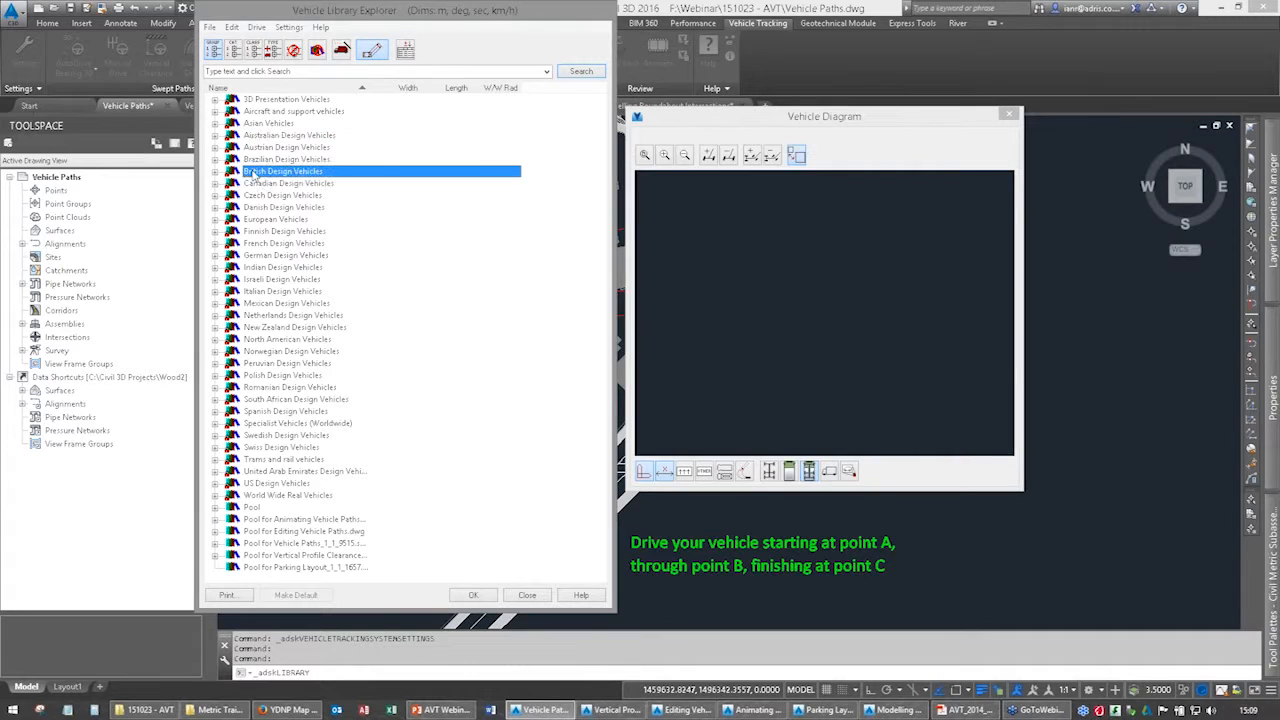
{"action": "left_click", "coordinate": [215, 172]}
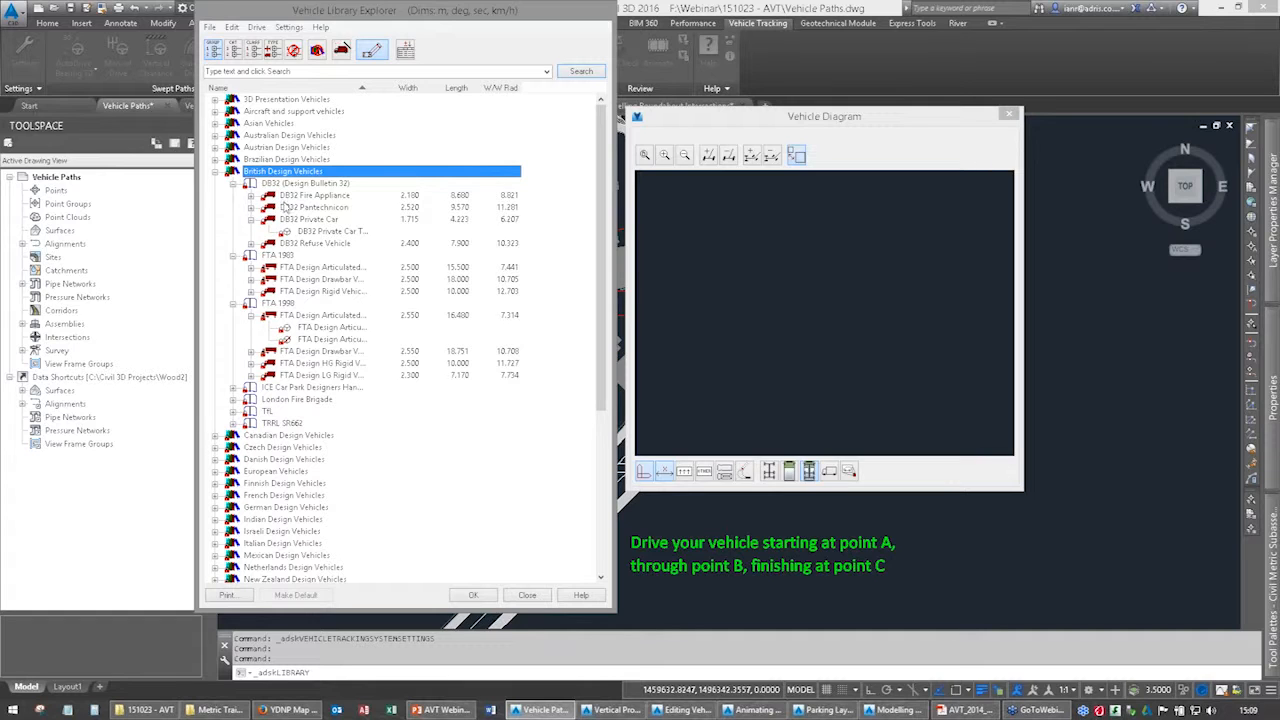
{"action": "left_click", "coordinate": [234, 399]}
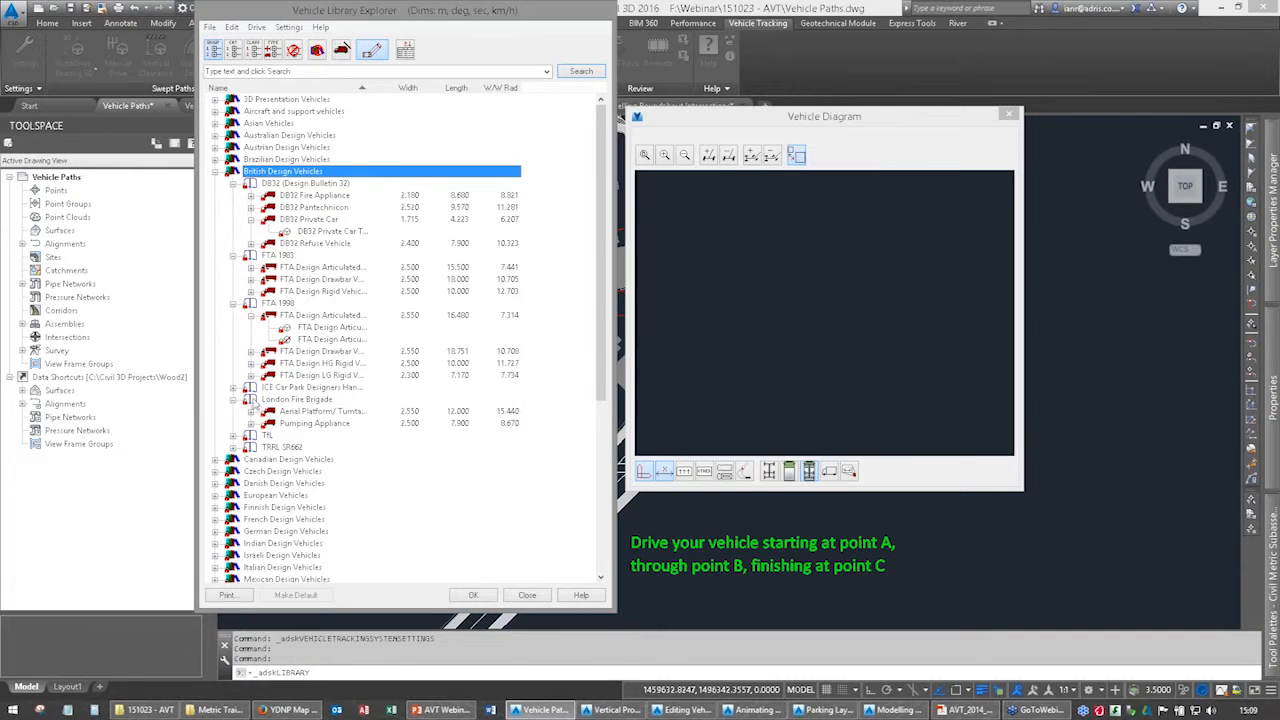
{"action": "scroll", "coordinate": [238, 390], "scroll_direction": "down", "scroll_amount": 2}
{"action": "left_click", "coordinate": [234, 363]}
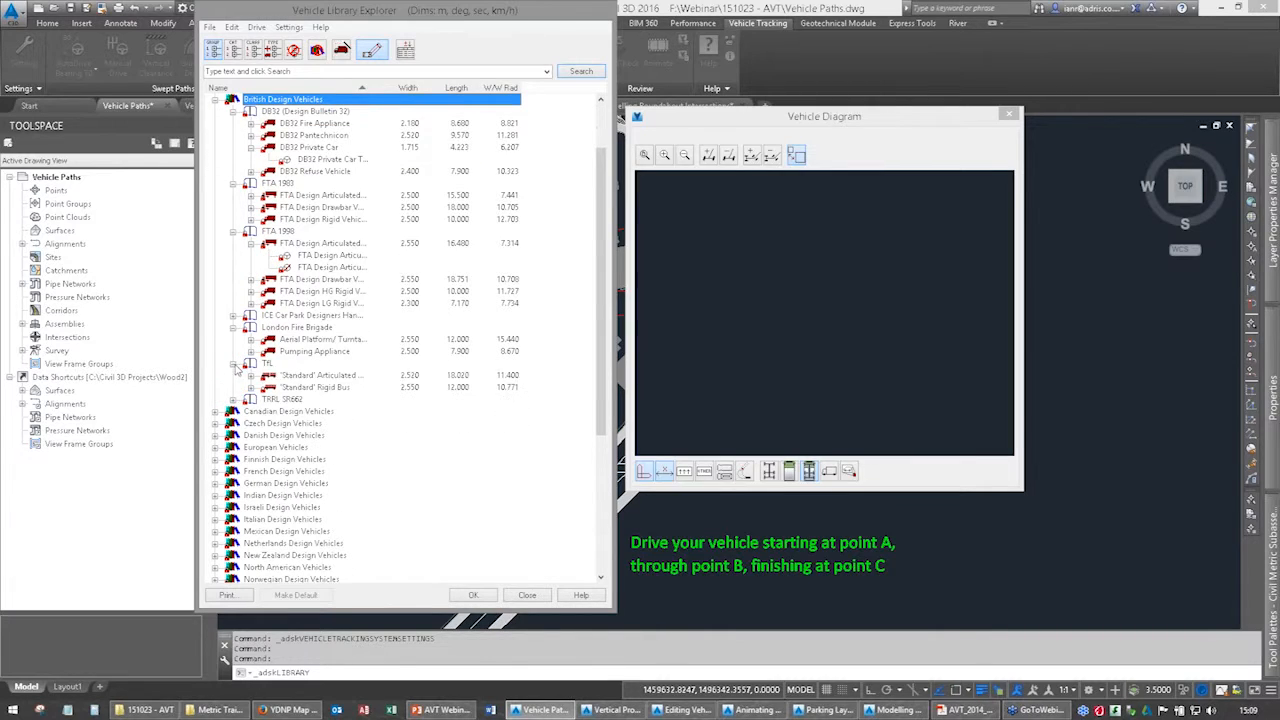
{"action": "left_click", "coordinate": [314, 388]}
{"action": "left_click", "coordinate": [320, 376]}
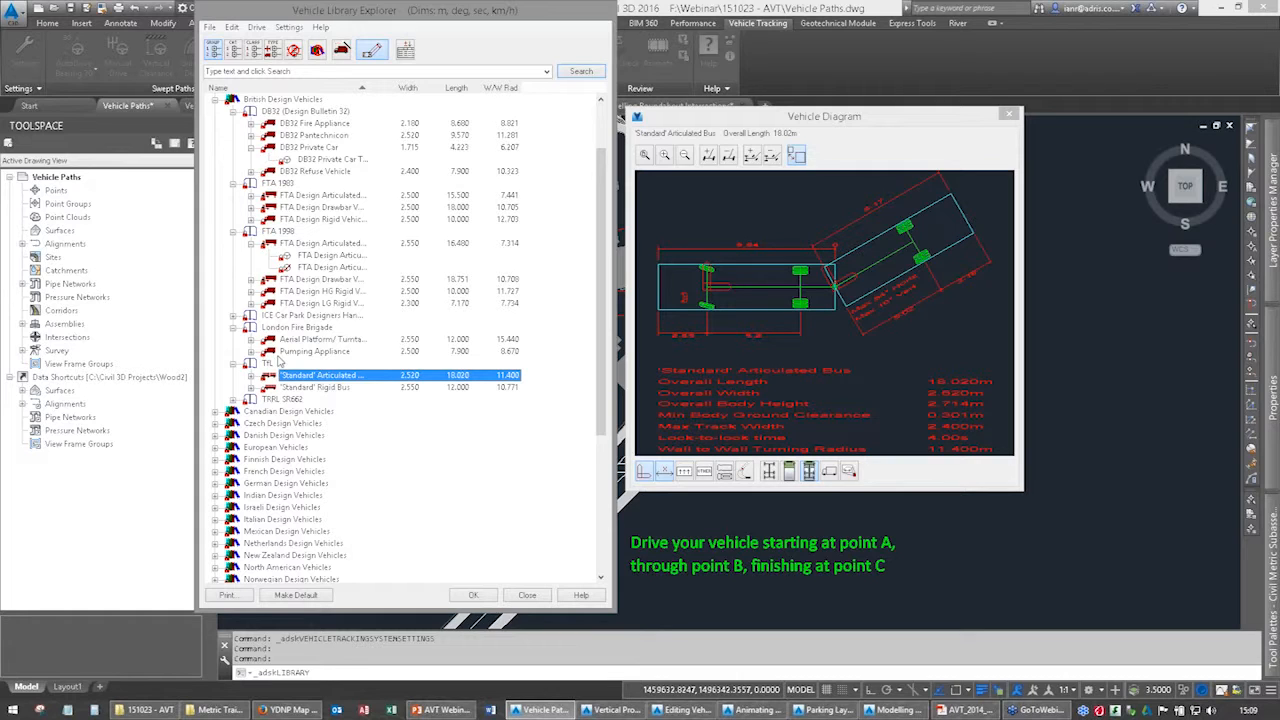
Collapse the DB32, FTA 1983, FTA 1998, London Fire Brigade and TfL groups under British Design Vehicles.
{"action": "left_click", "coordinate": [233, 184]}
{"action": "left_click", "coordinate": [233, 195]}
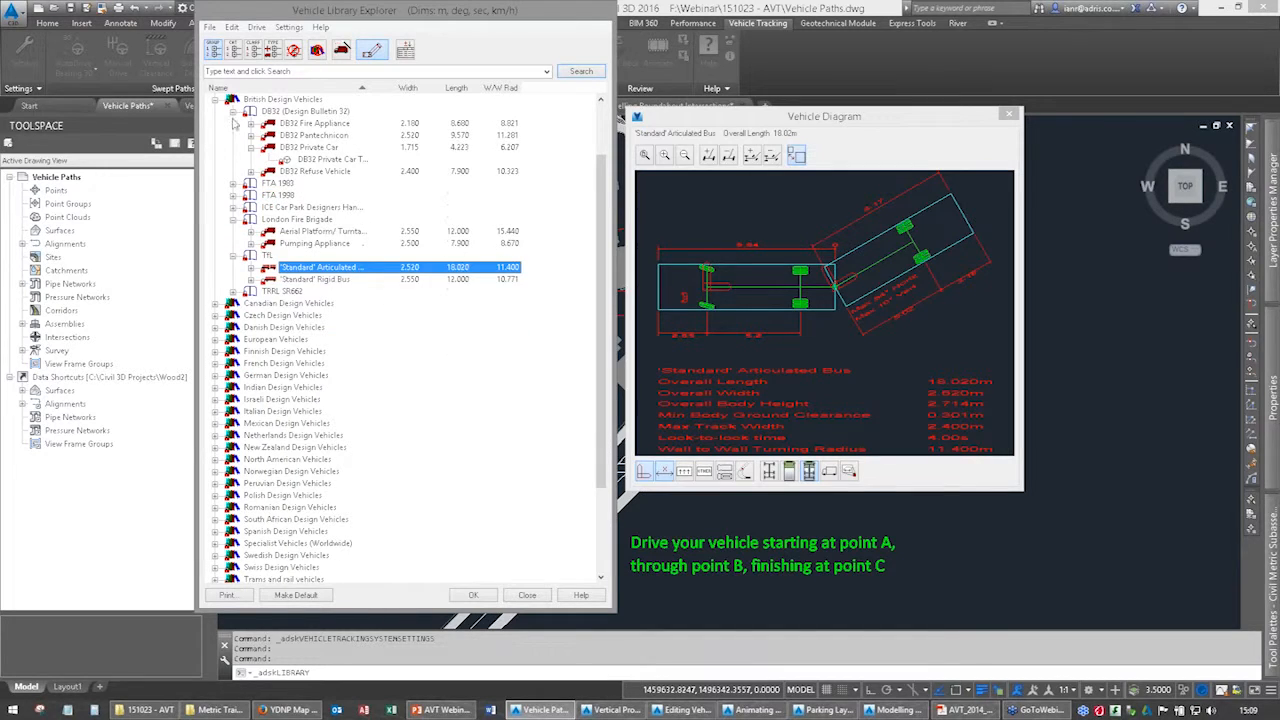
{"action": "left_click", "coordinate": [233, 111]}
{"action": "left_click", "coordinate": [233, 160]}
{"action": "left_click", "coordinate": [233, 172]}
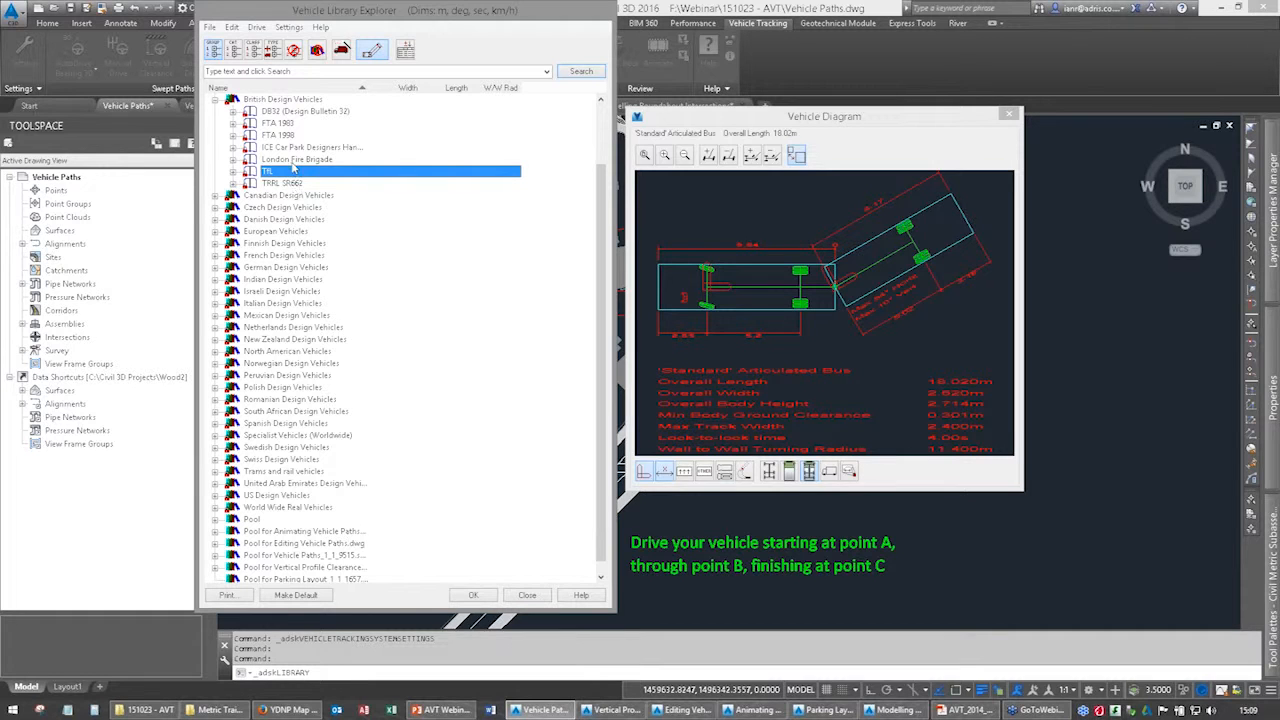
Examine the 5 axle Expandable Deck Lowboy in the Pool library, viewing the diagrams of the whole vehicle and each component unit.
{"action": "scroll", "coordinate": [284, 150], "scroll_direction": "up", "scroll_amount": 2}
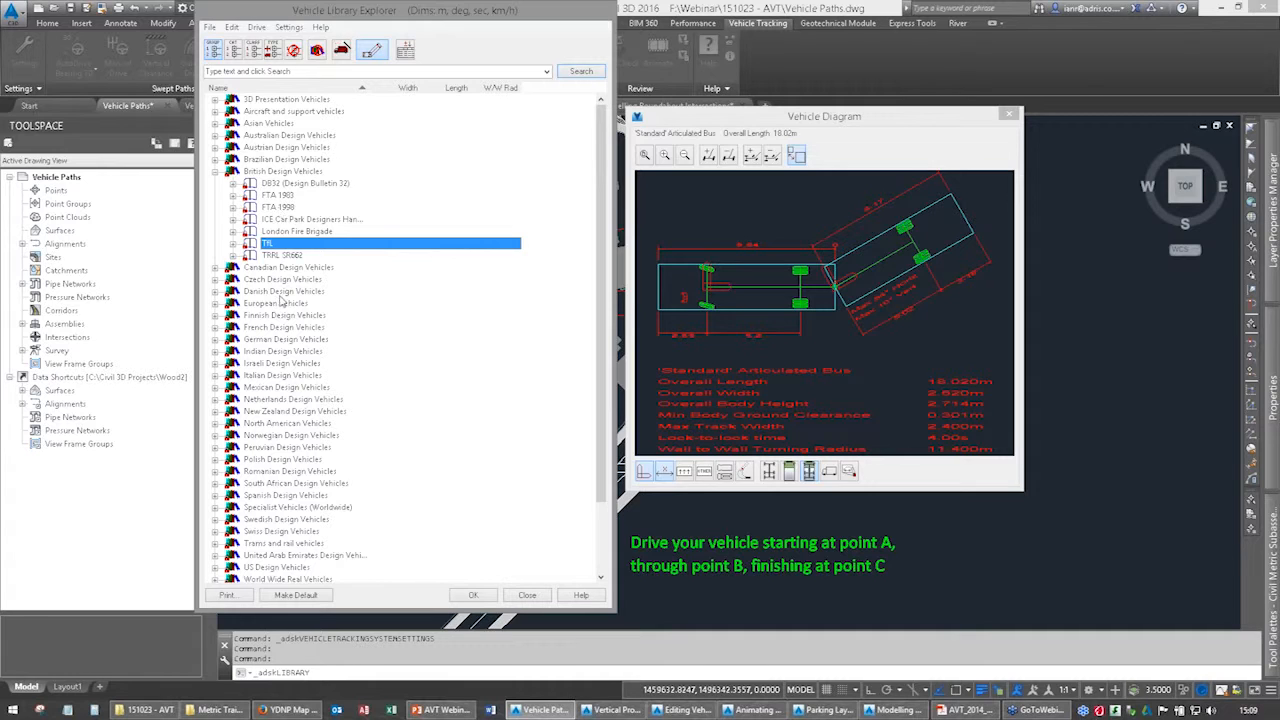
{"action": "scroll", "coordinate": [283, 300], "scroll_direction": "down", "scroll_amount": 3}
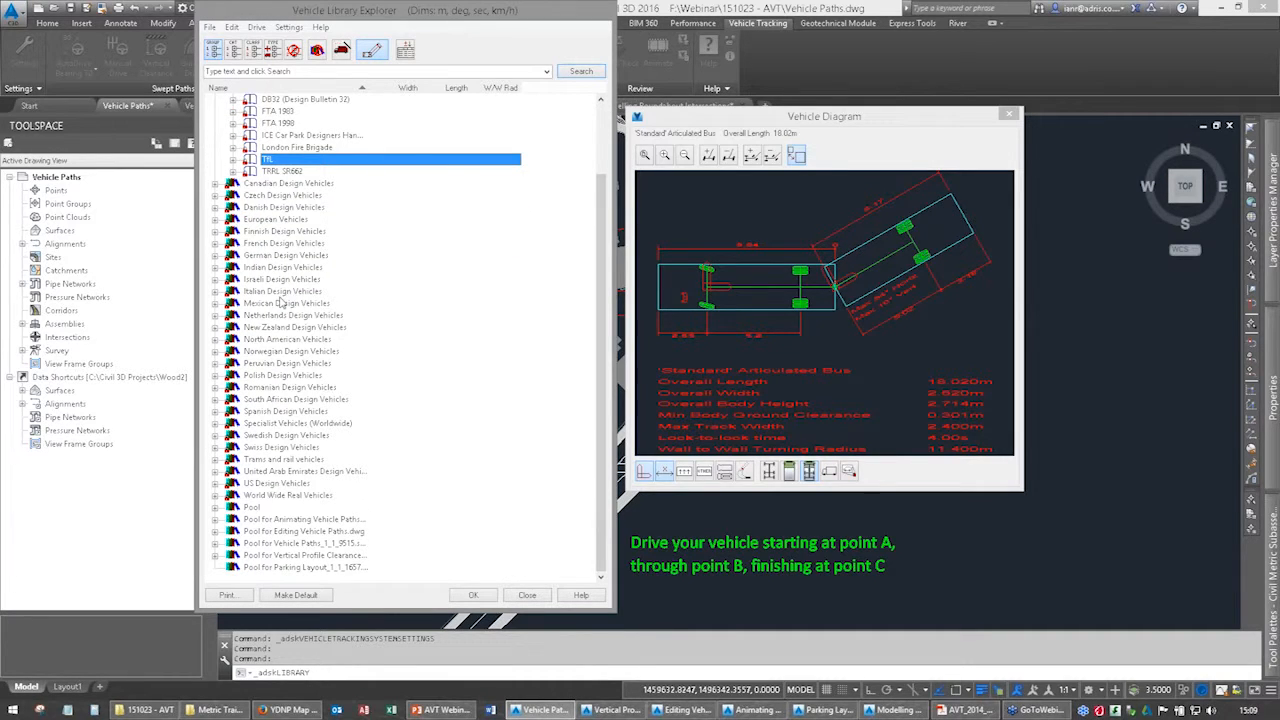
{"action": "left_click", "coordinate": [253, 508]}
{"action": "left_click", "coordinate": [216, 508]}
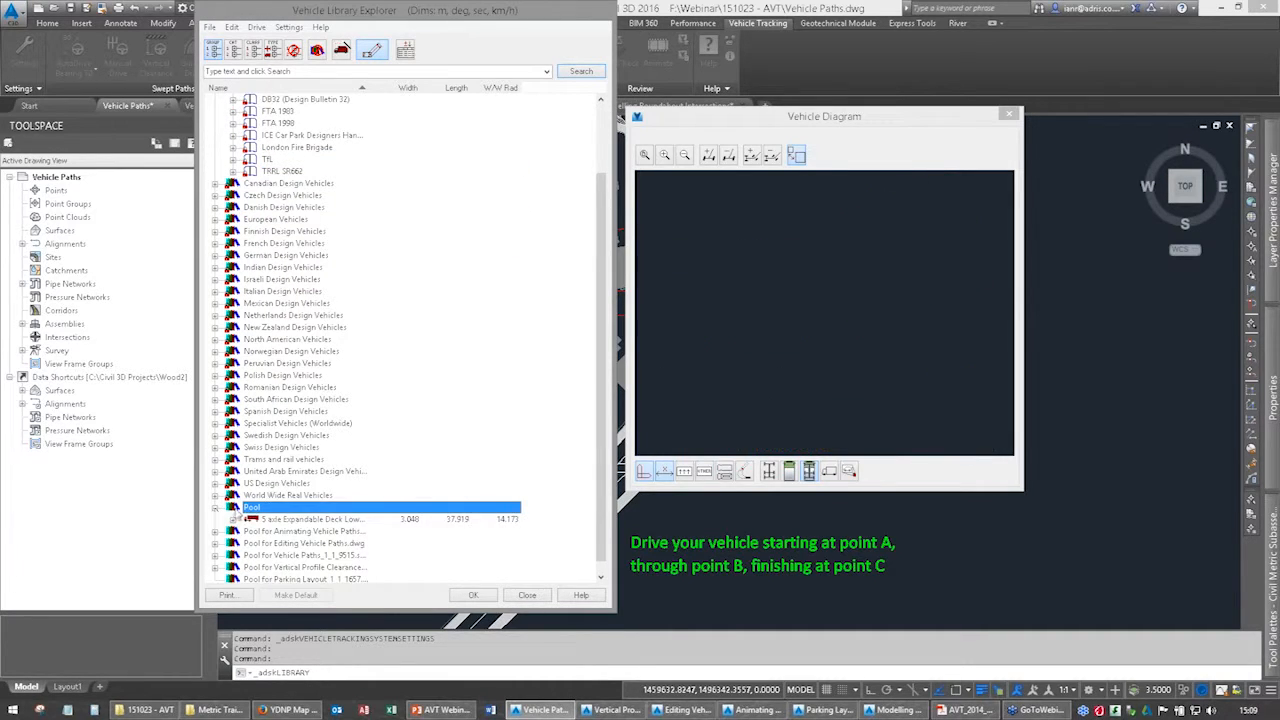
{"action": "left_click", "coordinate": [270, 520]}
{"action": "left_click", "coordinate": [233, 520]}
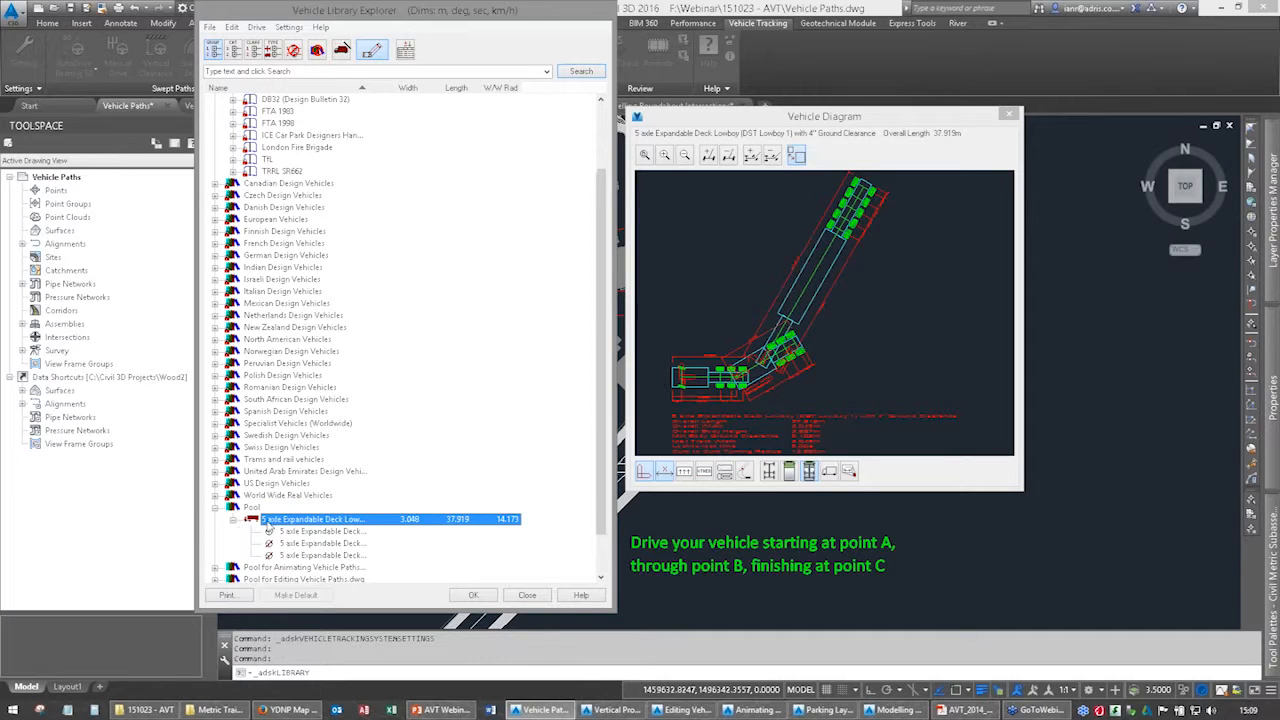
{"action": "left_click", "coordinate": [284, 532]}
{"action": "left_click", "coordinate": [289, 544]}
{"action": "left_click", "coordinate": [290, 555]}
{"action": "left_click", "coordinate": [287, 531]}
{"action": "left_click", "coordinate": [269, 521]}
{"action": "left_click", "coordinate": [234, 519]}
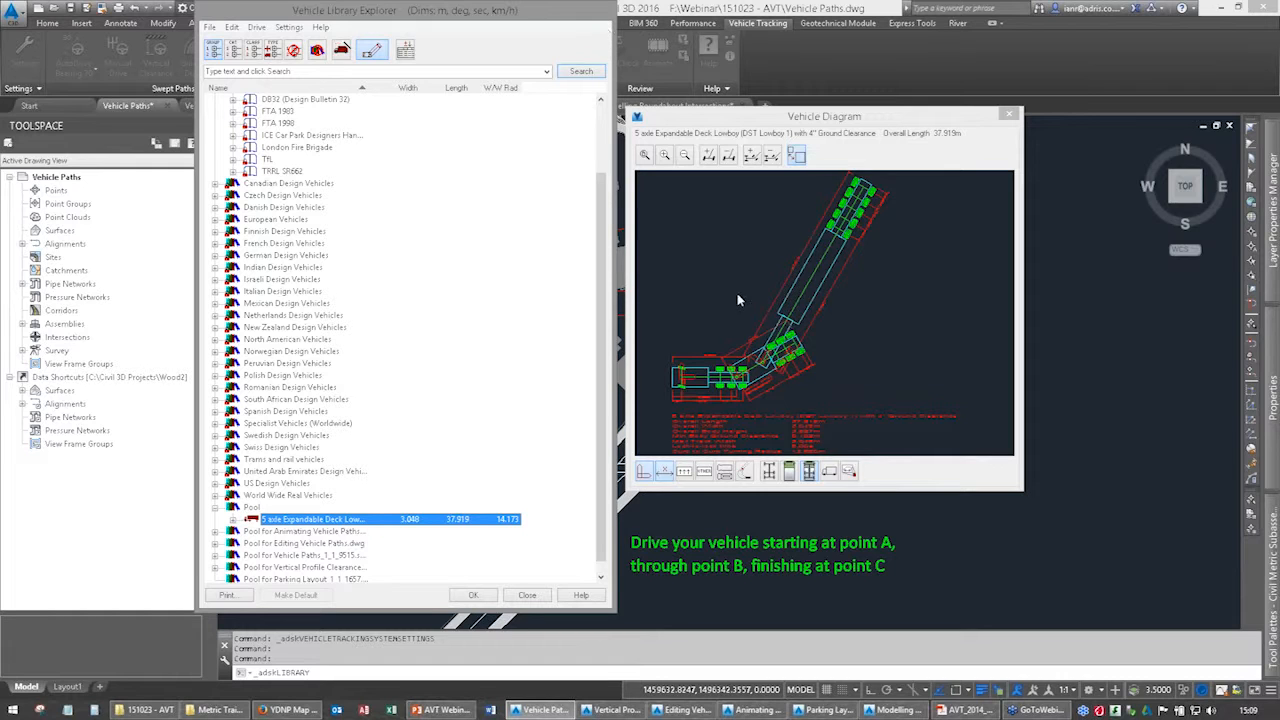
Close the Vehicle Library Explorer and review the available AutoDrive Arc and Bearing variants.
{"action": "left_click", "coordinate": [527, 595]}
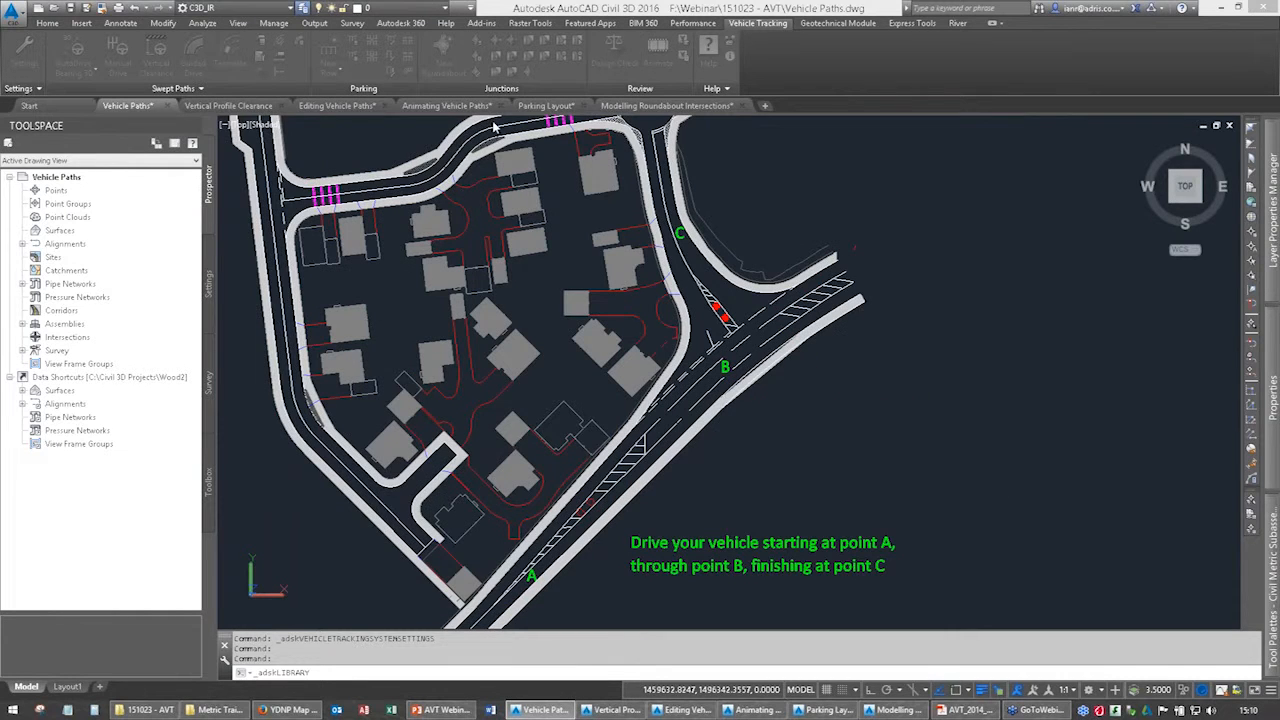
{"action": "left_click", "coordinate": [85, 72]}
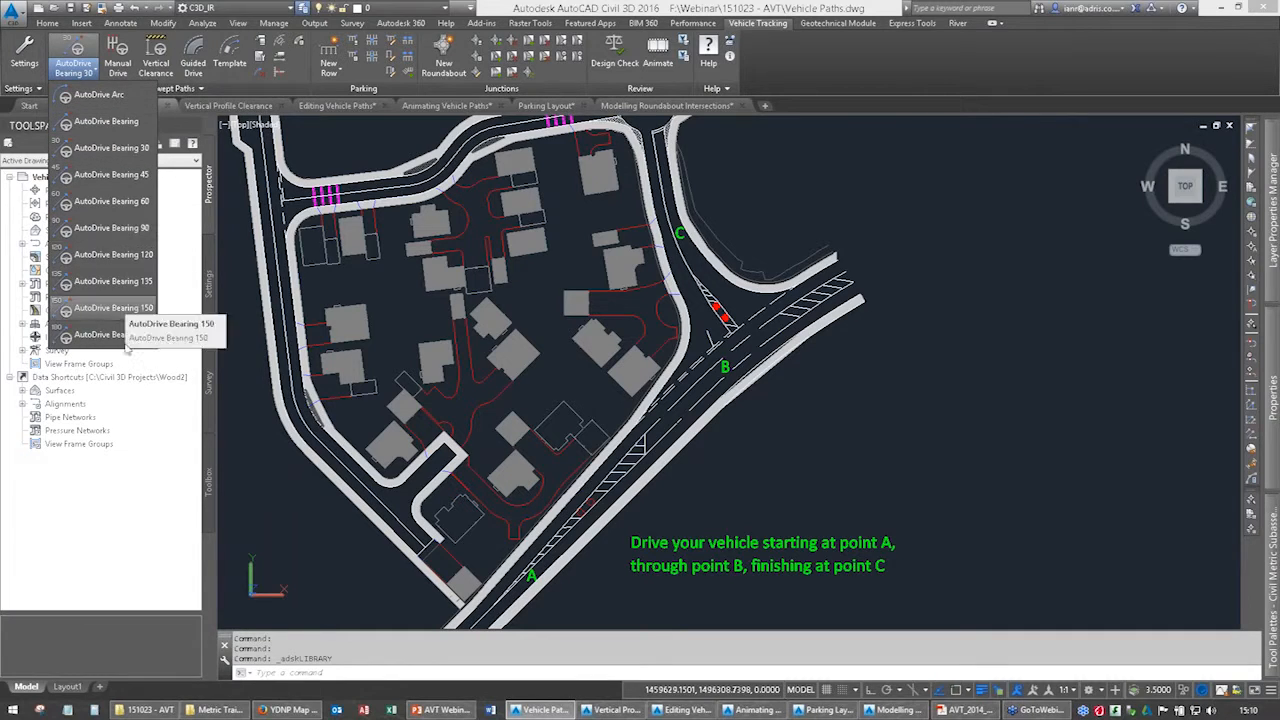
{"action": "key", "text": "Escape"}
Start AutoDrive Arc with the DB32 Private Car from the DB32 (Design Bulletin 32) group of British Design Vehicles.
{"action": "left_click", "coordinate": [88, 74]}
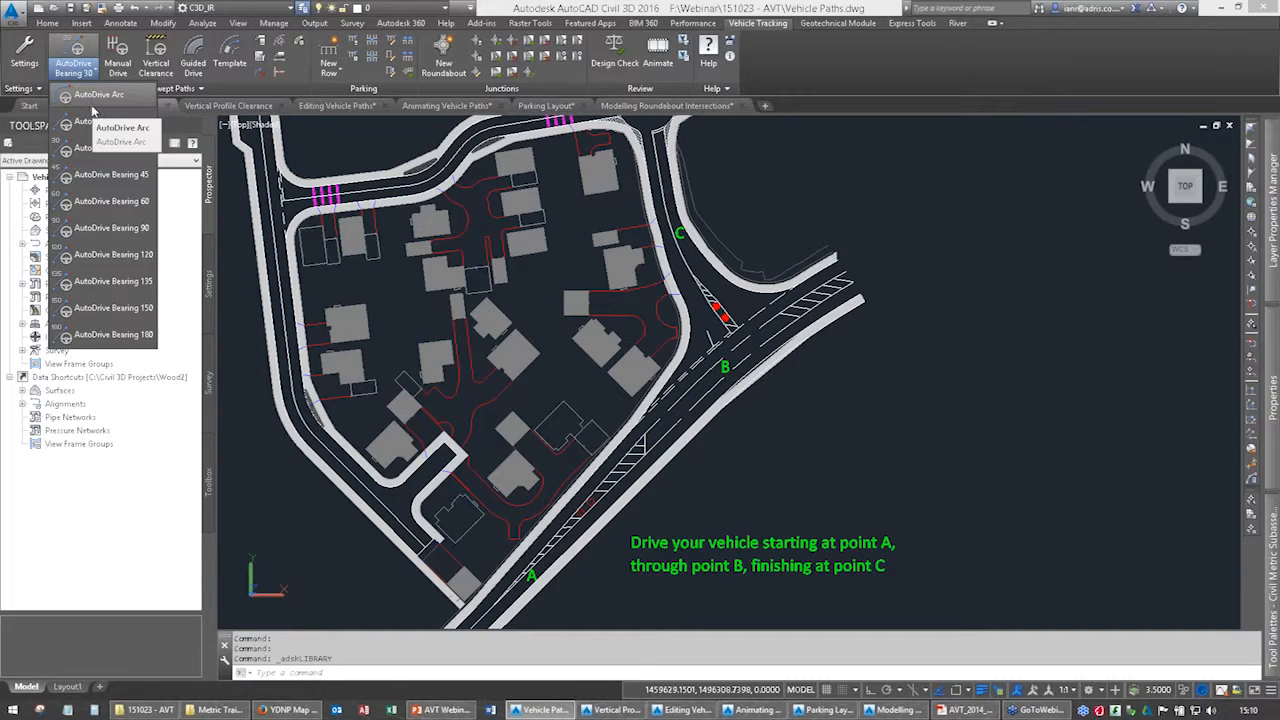
{"action": "left_click", "coordinate": [98, 95]}
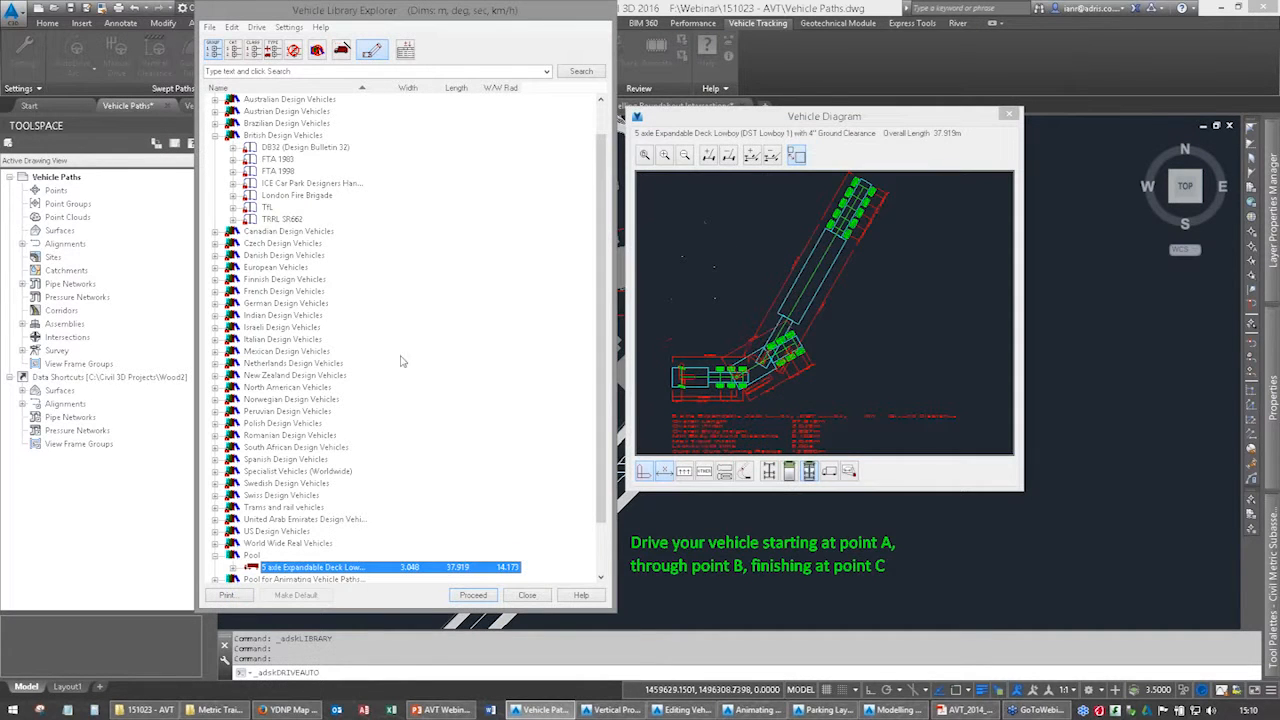
{"action": "left_click", "coordinate": [215, 135]}
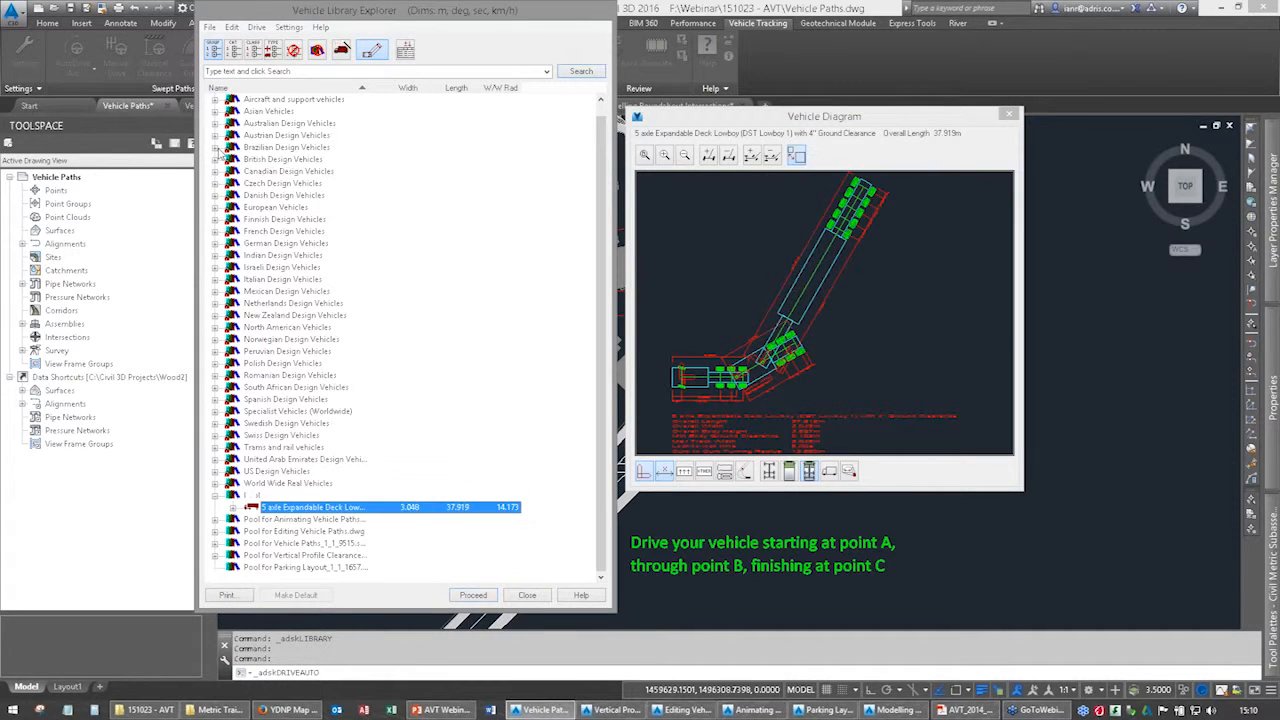
{"action": "left_click", "coordinate": [215, 172]}
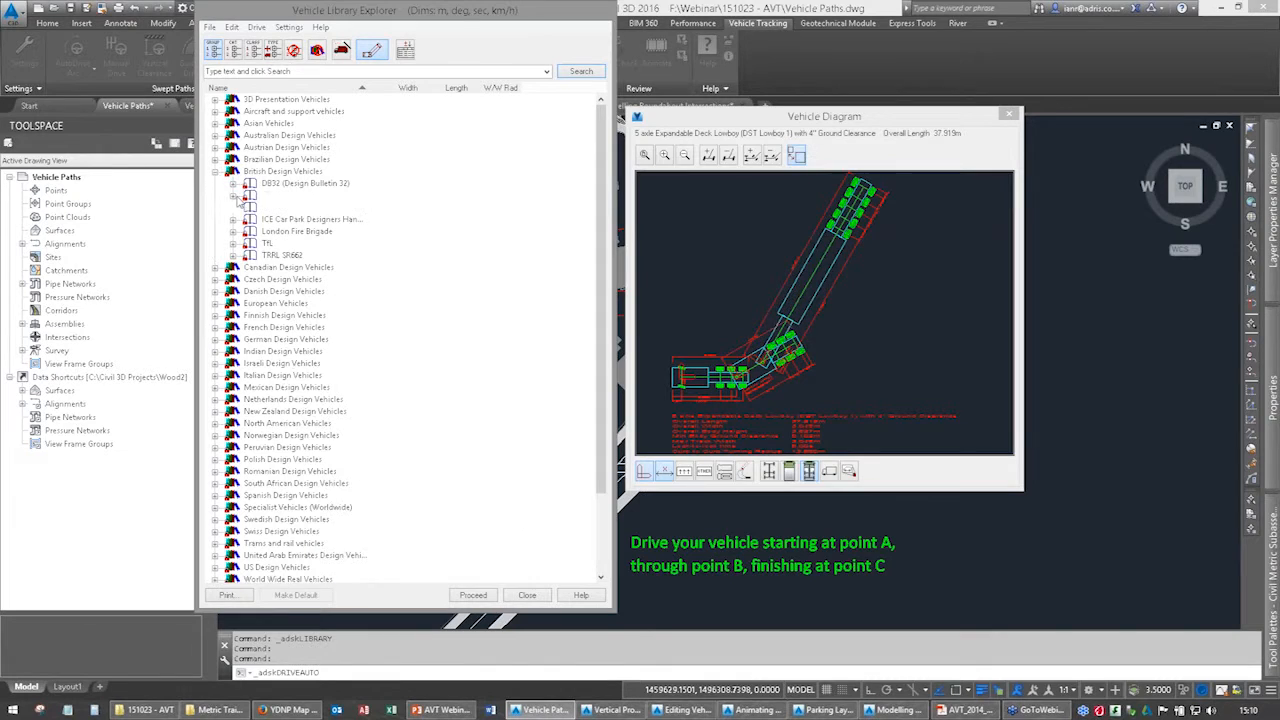
{"action": "left_click", "coordinate": [233, 184]}
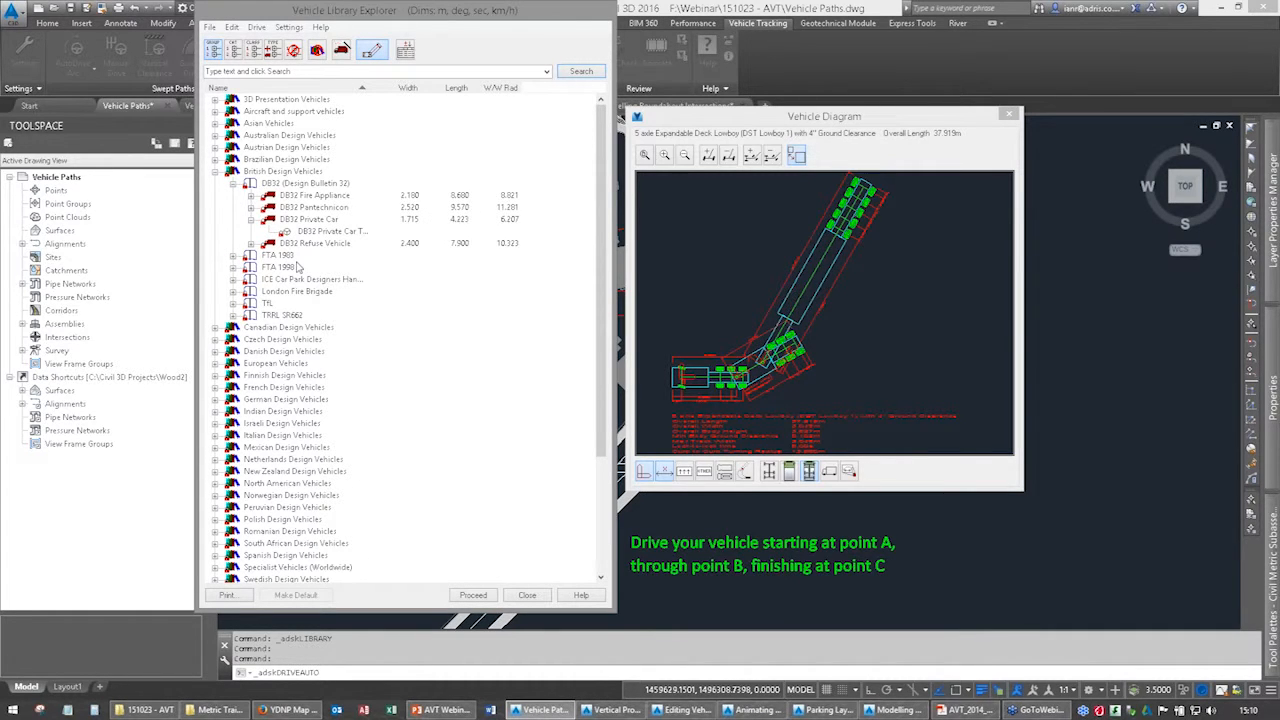
{"action": "left_click", "coordinate": [320, 232]}
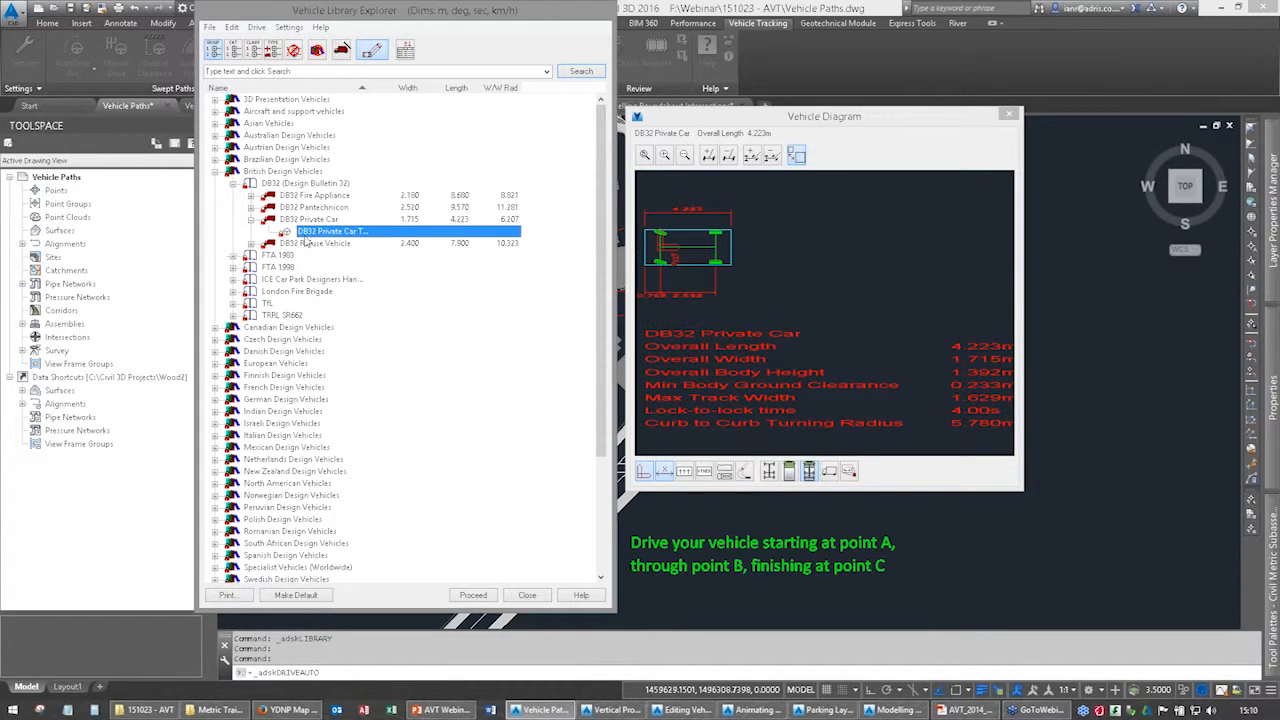
{"action": "left_click", "coordinate": [472, 595]}
Position the car at point A, heading northeast along the road, and proceed to driving.
{"action": "left_click", "coordinate": [432, 330]}
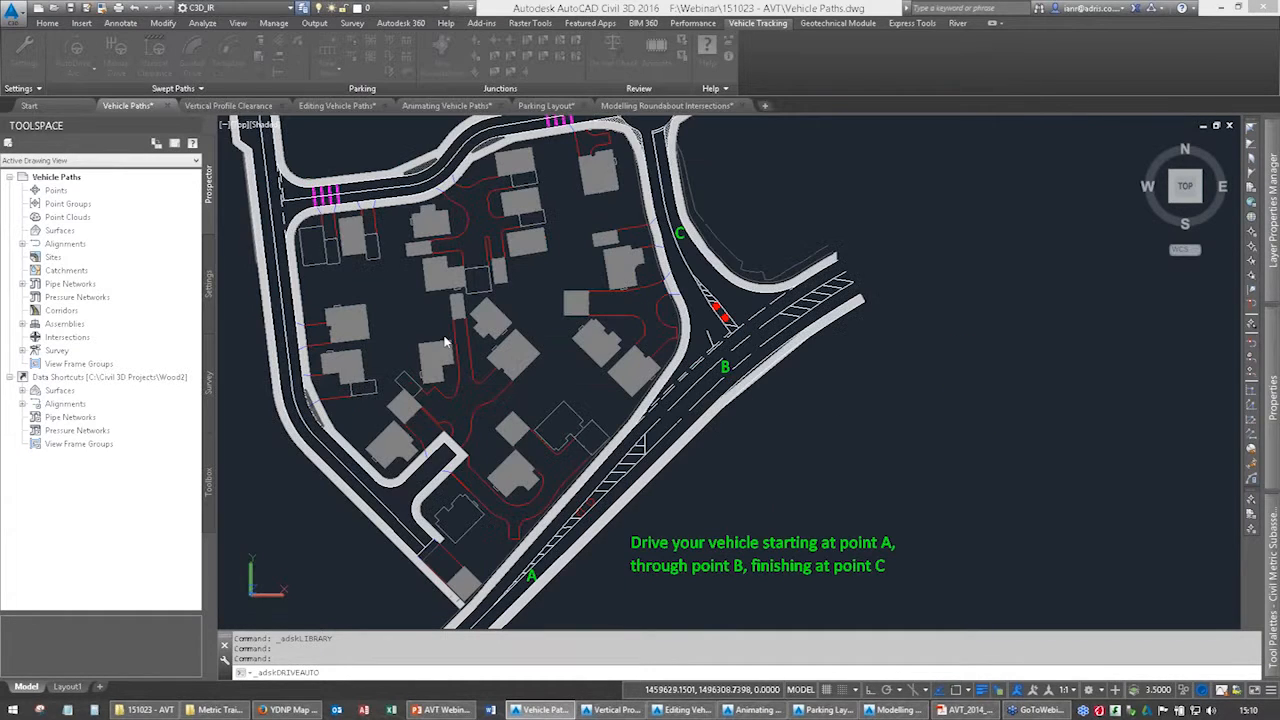
{"action": "scroll", "coordinate": [555, 485], "scroll_direction": "up", "scroll_amount": 5}
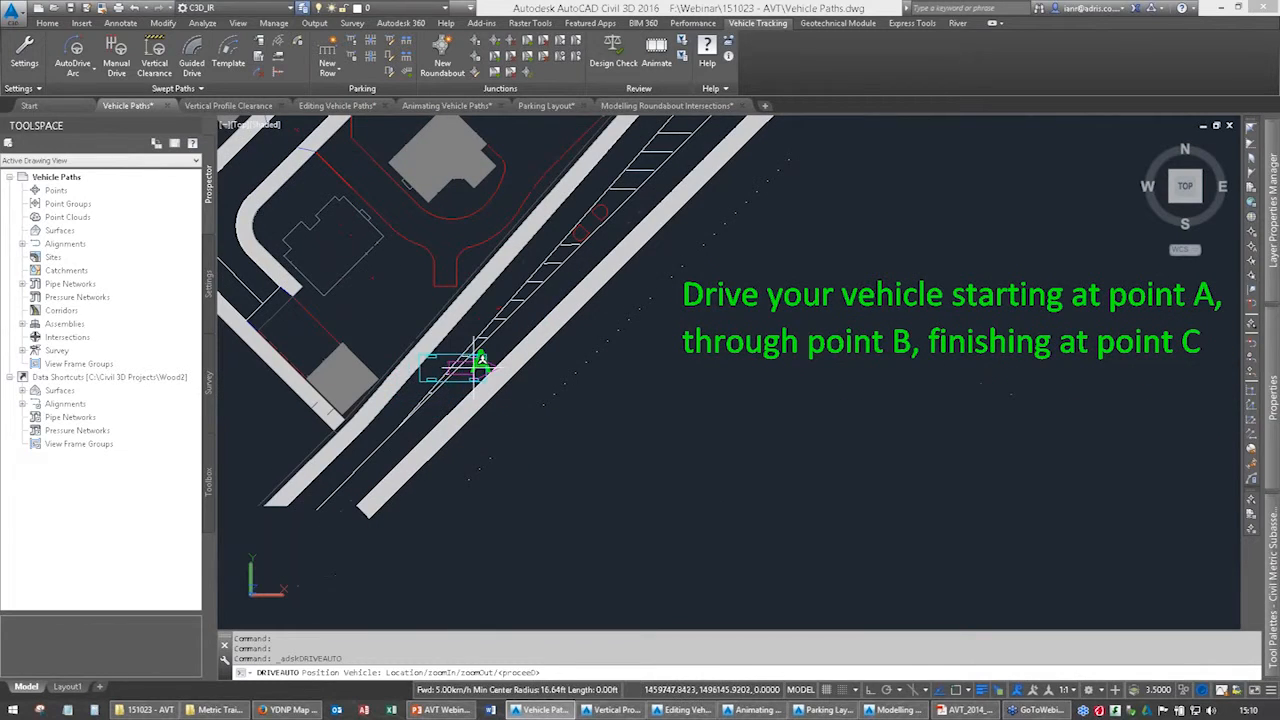
{"action": "left_click", "coordinate": [478, 368]}
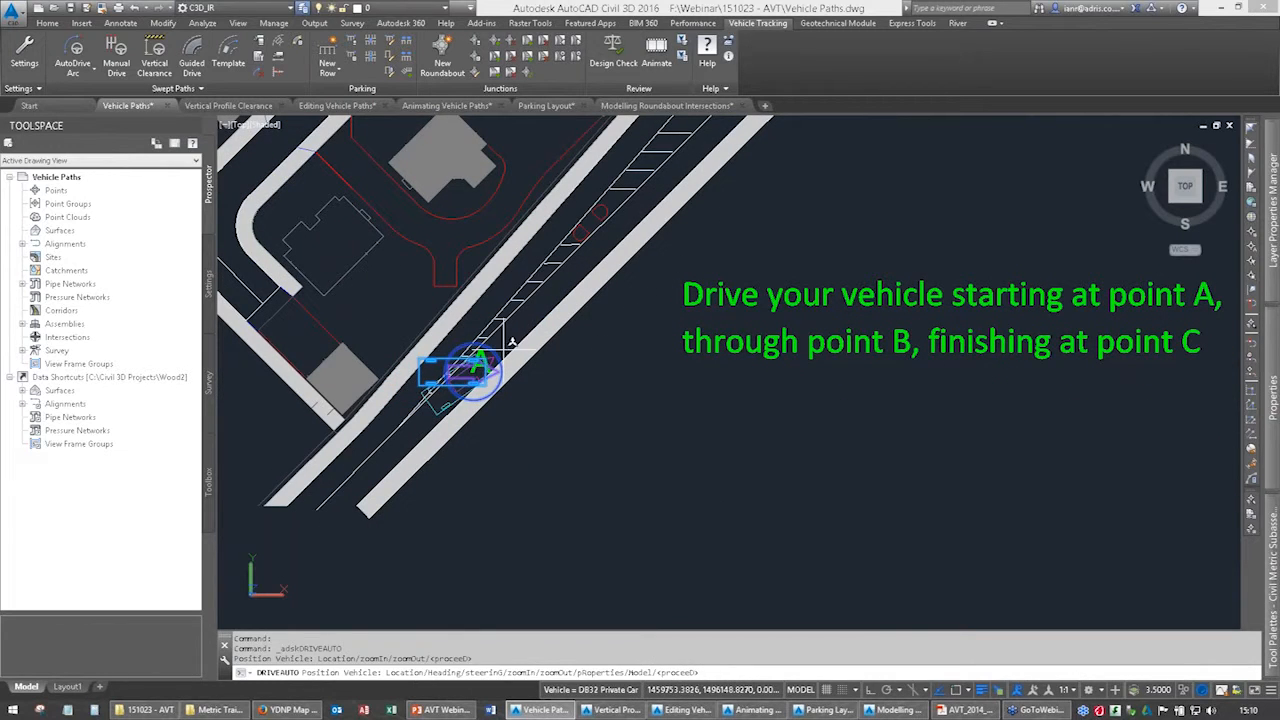
{"action": "left_click", "coordinate": [543, 302]}
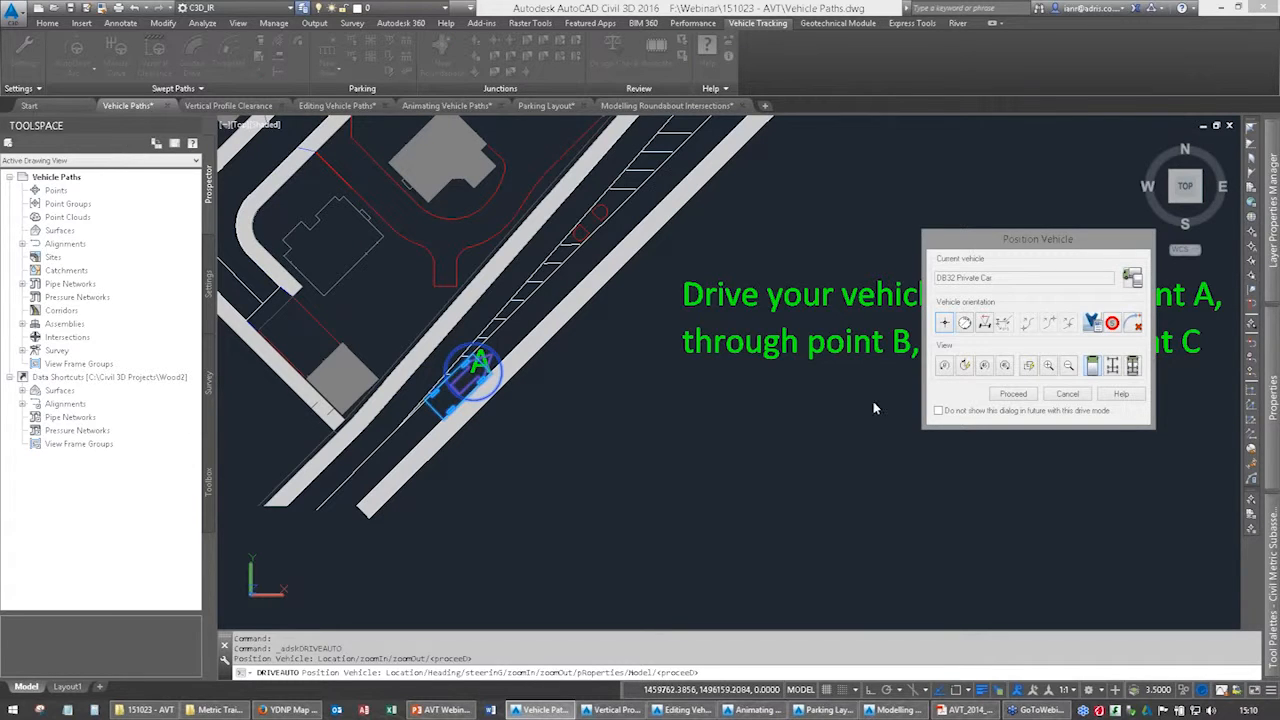
{"action": "left_click", "coordinate": [1018, 240]}
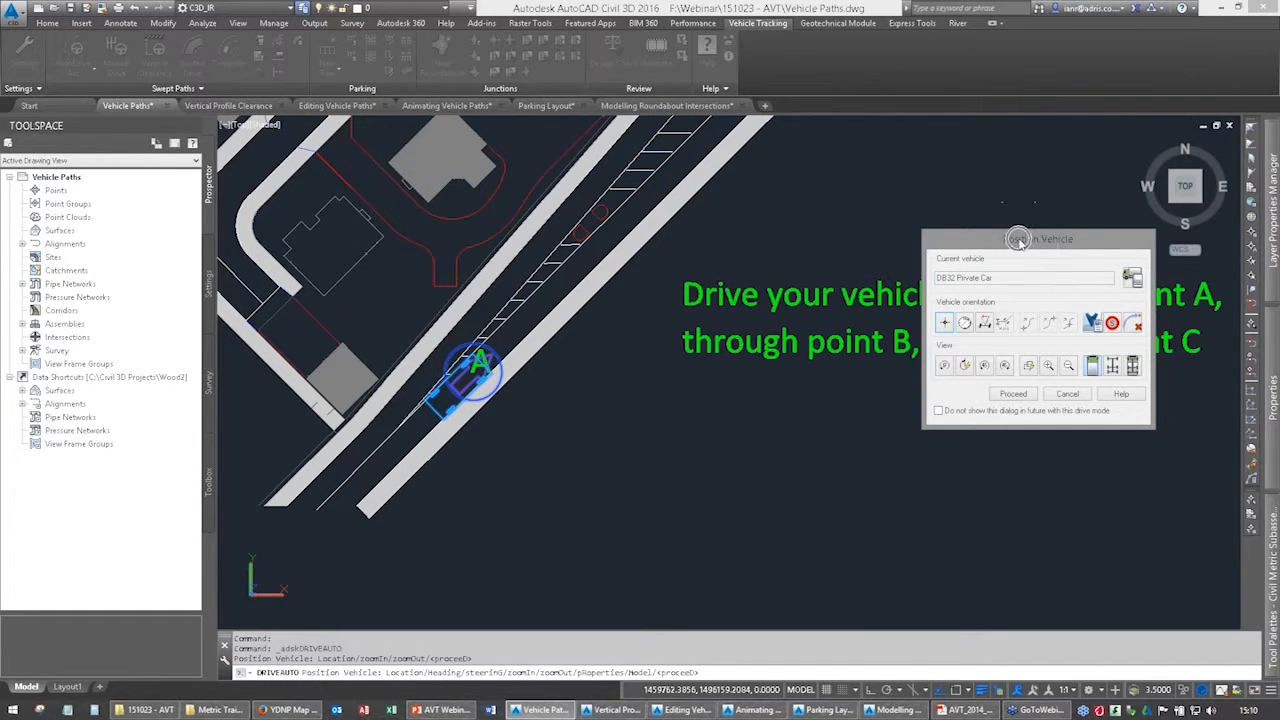
{"action": "left_click", "coordinate": [1013, 394]}
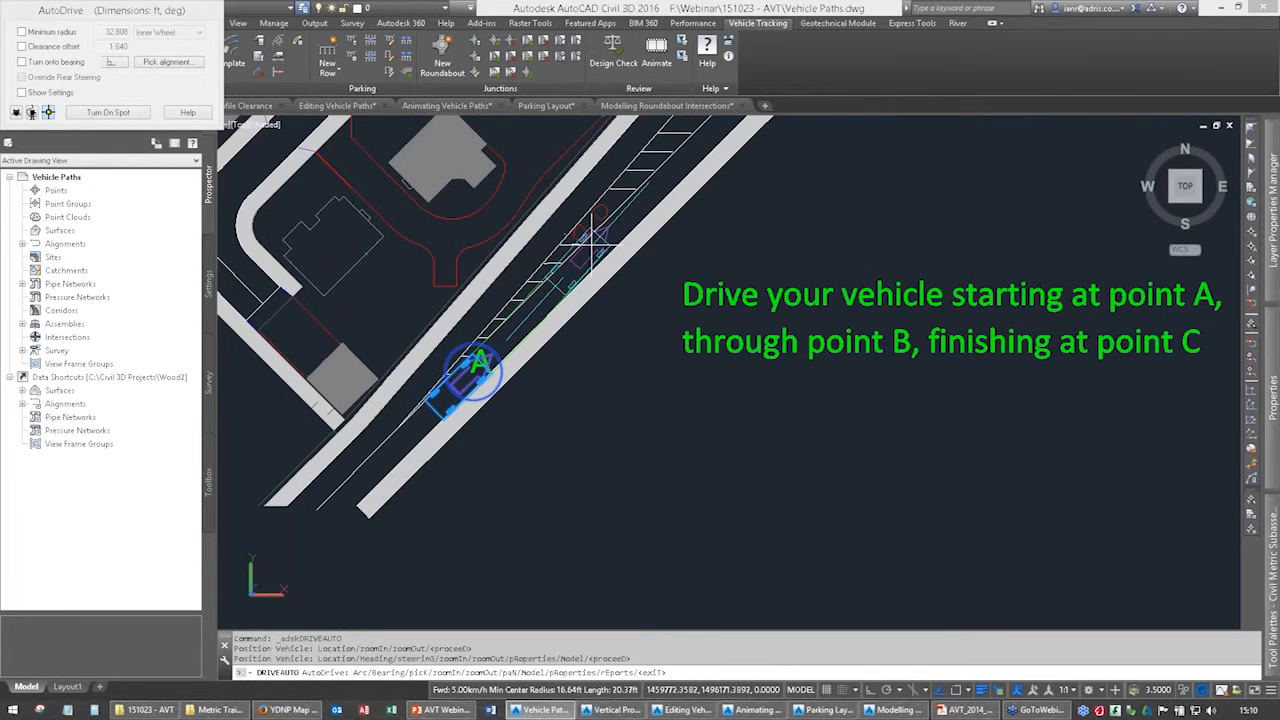
Drive the car northeast from A along the main road, swerving towards the centre and passing through point B.
{"action": "middle_click_drag", "start_coordinate": [591, 243], "coordinate": [518, 435]}
{"action": "left_click", "coordinate": [544, 413]}
{"action": "middle_click_drag", "start_coordinate": [626, 332], "coordinate": [495, 471]}
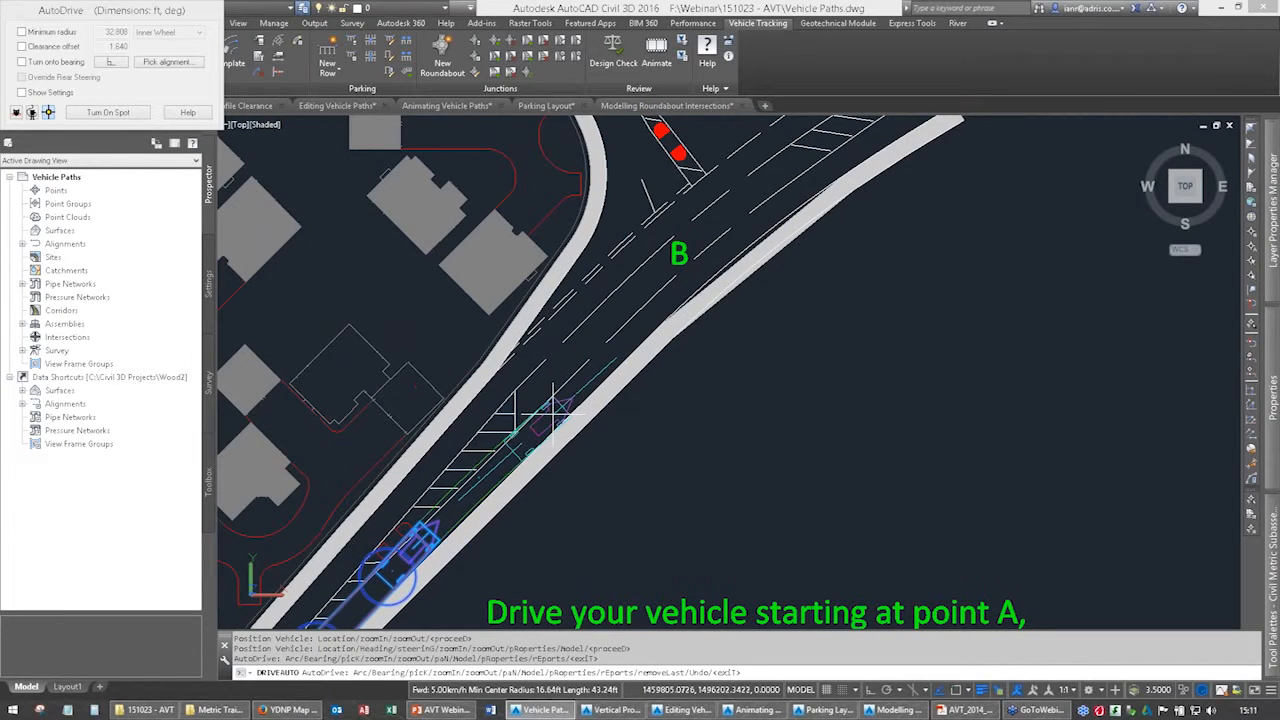
{"action": "left_click", "coordinate": [553, 412]}
{"action": "left_click", "coordinate": [575, 358]}
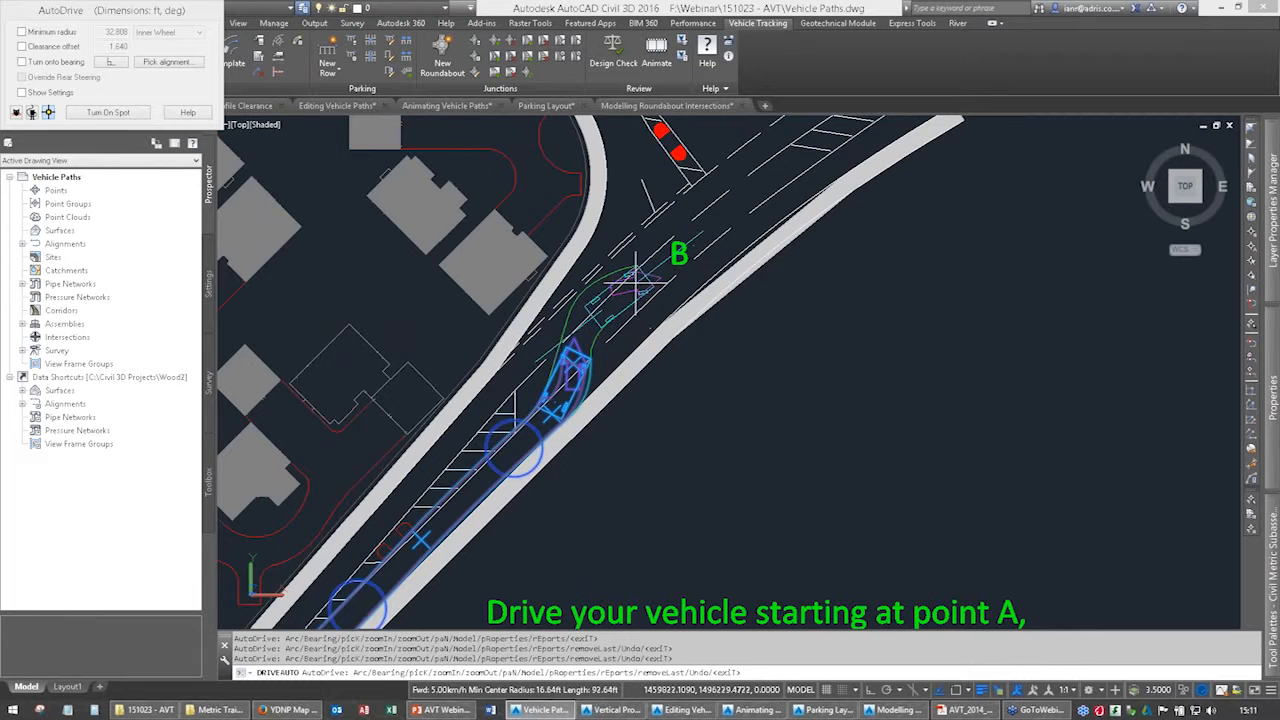
{"action": "left_click", "coordinate": [668, 256]}
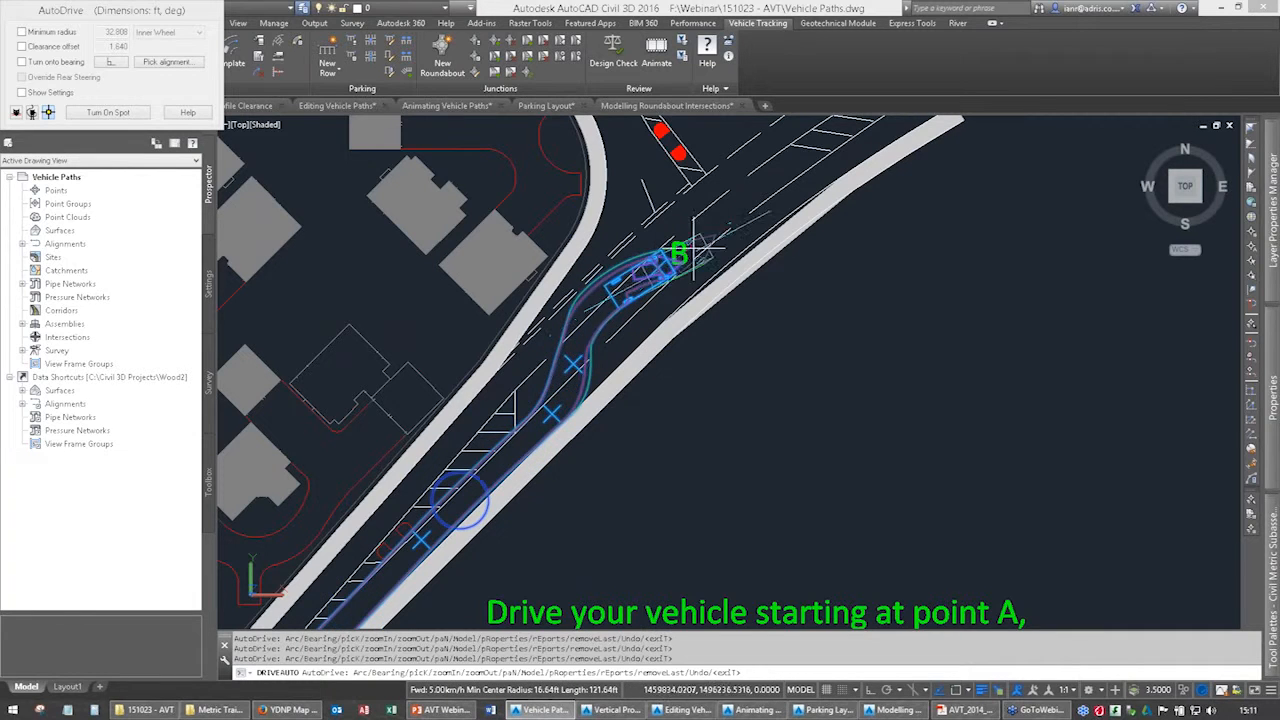
{"action": "left_click", "coordinate": [737, 206]}
Drive the car around the junction into the side road, through C and up to the roundabout approach, and end the path.
{"action": "middle_click_drag", "start_coordinate": [737, 206], "coordinate": [653, 412]}
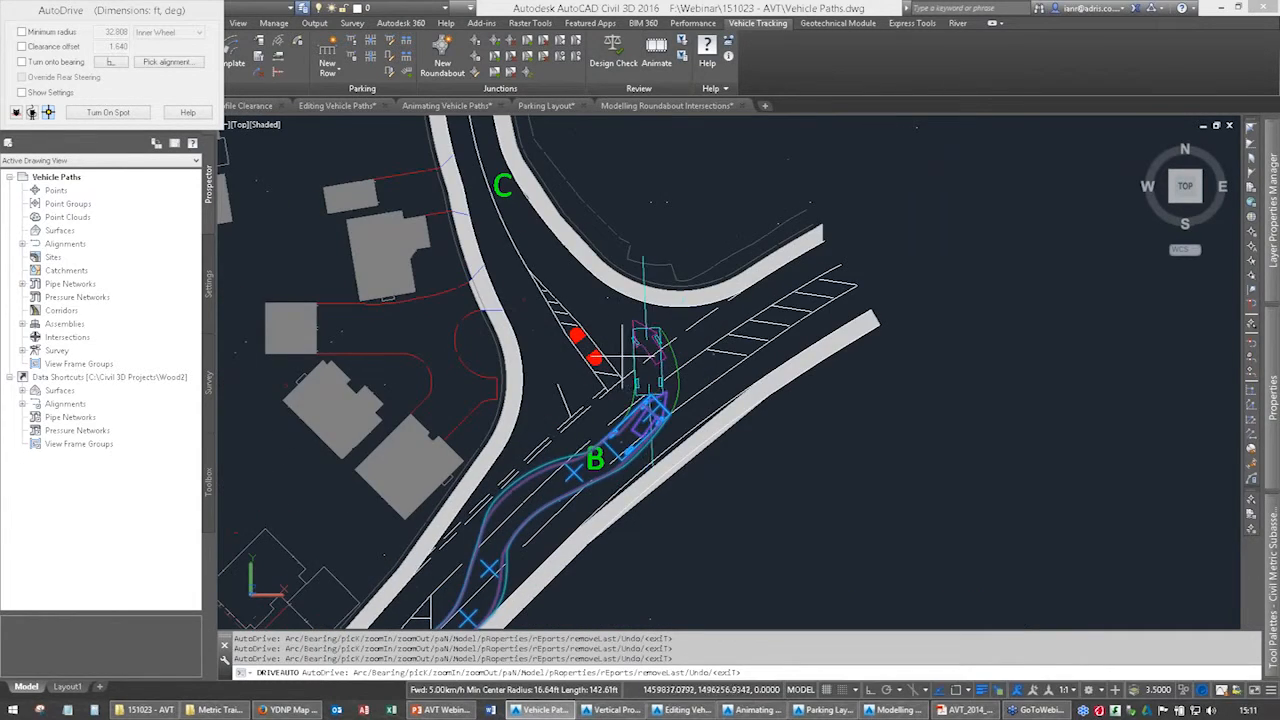
{"action": "left_click", "coordinate": [561, 267]}
{"action": "middle_click_drag", "start_coordinate": [561, 267], "coordinate": [564, 394]}
{"action": "left_click", "coordinate": [485, 272]}
{"action": "middle_click_drag", "start_coordinate": [485, 272], "coordinate": [468, 443]}
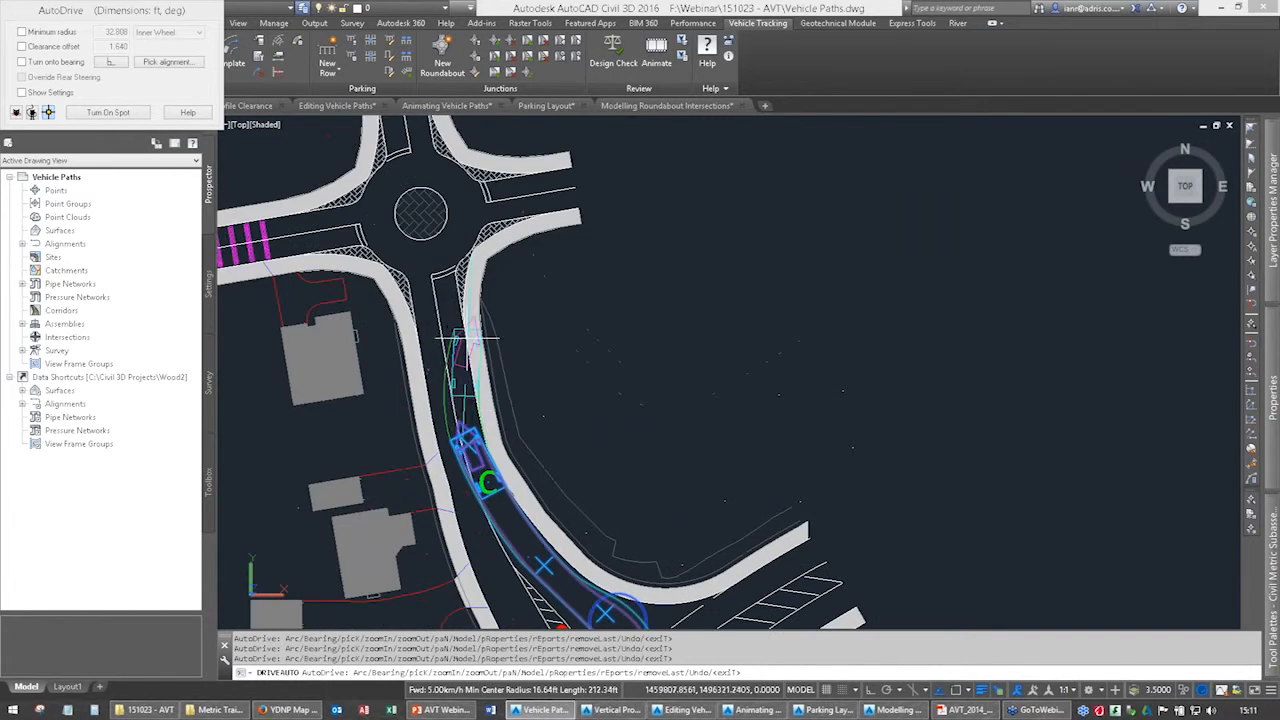
{"action": "left_click", "coordinate": [443, 282]}
{"action": "key", "text": "Return"}
Examine the driven path and its grips from C back to the vehicle's start at A, including the first target point.
{"action": "mouse_move", "coordinate": [619, 458]}
{"action": "middle_mouse_down"}
{"action": "mouse_move", "coordinate": [659, 408]}
{"action": "mouse_move", "coordinate": [700, 278]}
{"action": "middle_mouse_up"}
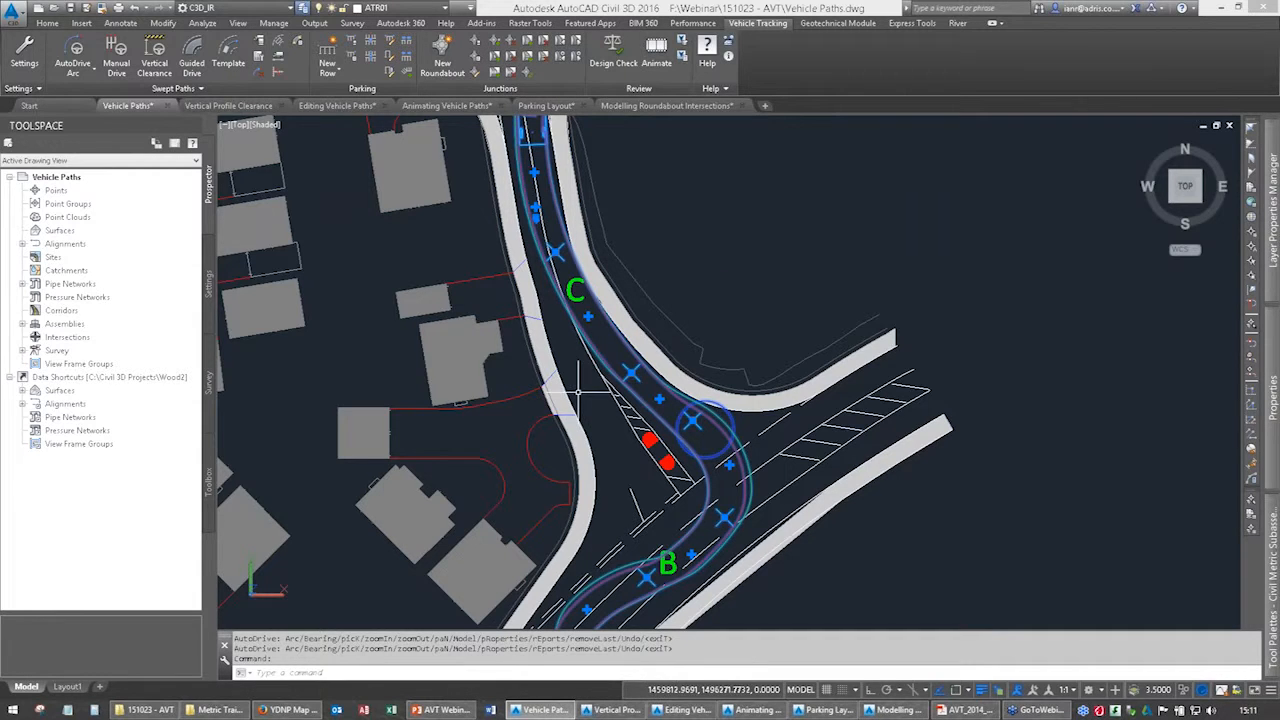
{"action": "middle_click_drag", "start_coordinate": [449, 608], "coordinate": [585, 368]}
{"action": "middle_click_drag", "start_coordinate": [547, 456], "coordinate": [590, 307]}
{"action": "middle_click_drag", "start_coordinate": [522, 438], "coordinate": [569, 228]}
{"action": "scroll", "coordinate": [481, 429], "scroll_direction": "up", "scroll_amount": 3}
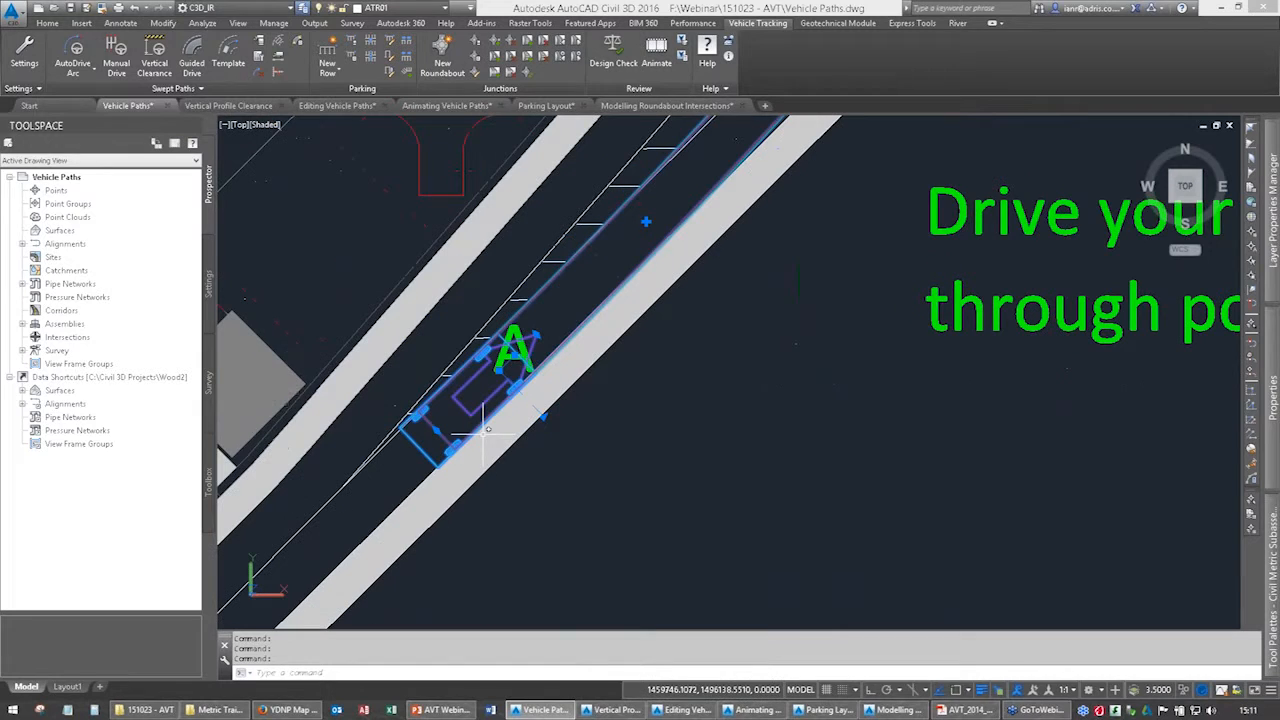
{"action": "scroll", "coordinate": [543, 444], "scroll_direction": "down", "scroll_amount": 2}
{"action": "middle_click_drag", "start_coordinate": [604, 343], "coordinate": [501, 498]}
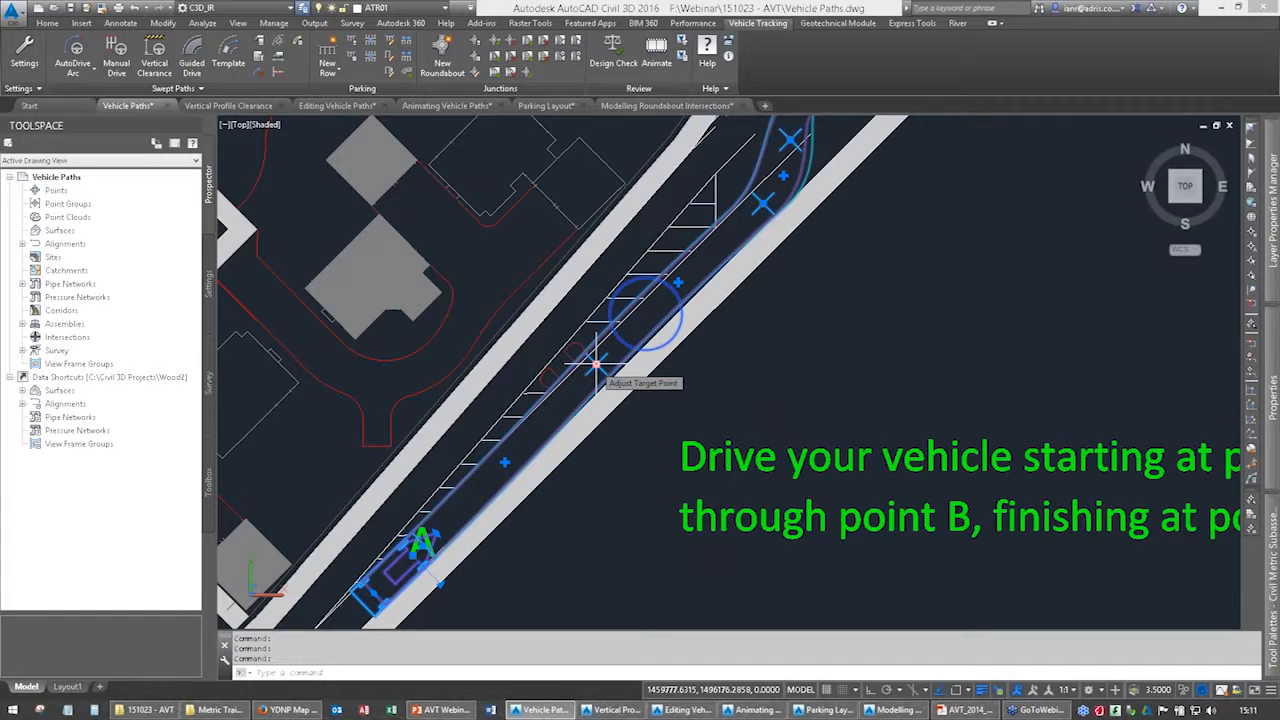
Move the target point southwest of B slightly east to smooth the swerve, and pull the target just past B closer to B.
{"action": "middle_click_drag", "start_coordinate": [749, 326], "coordinate": [629, 687]}
{"action": "middle_click_drag", "start_coordinate": [736, 472], "coordinate": [757, 375]}
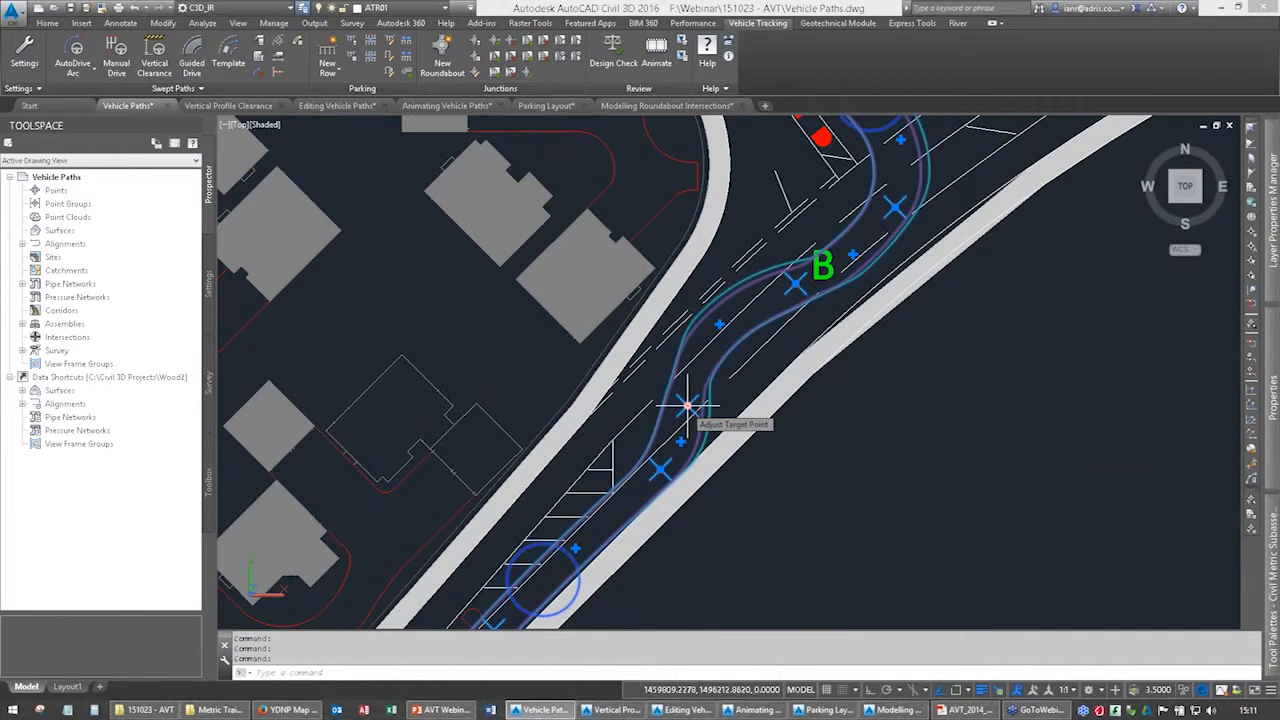
{"action": "left_click", "coordinate": [687, 405]}
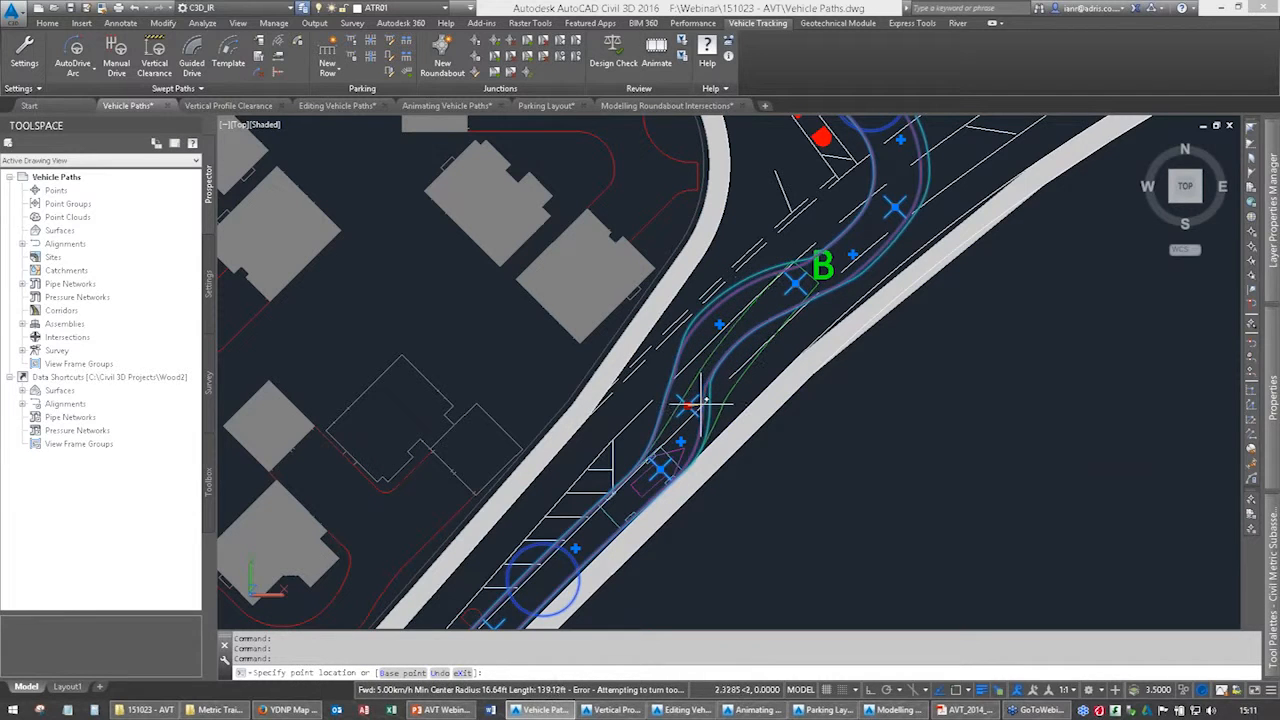
{"action": "left_click", "coordinate": [700, 403]}
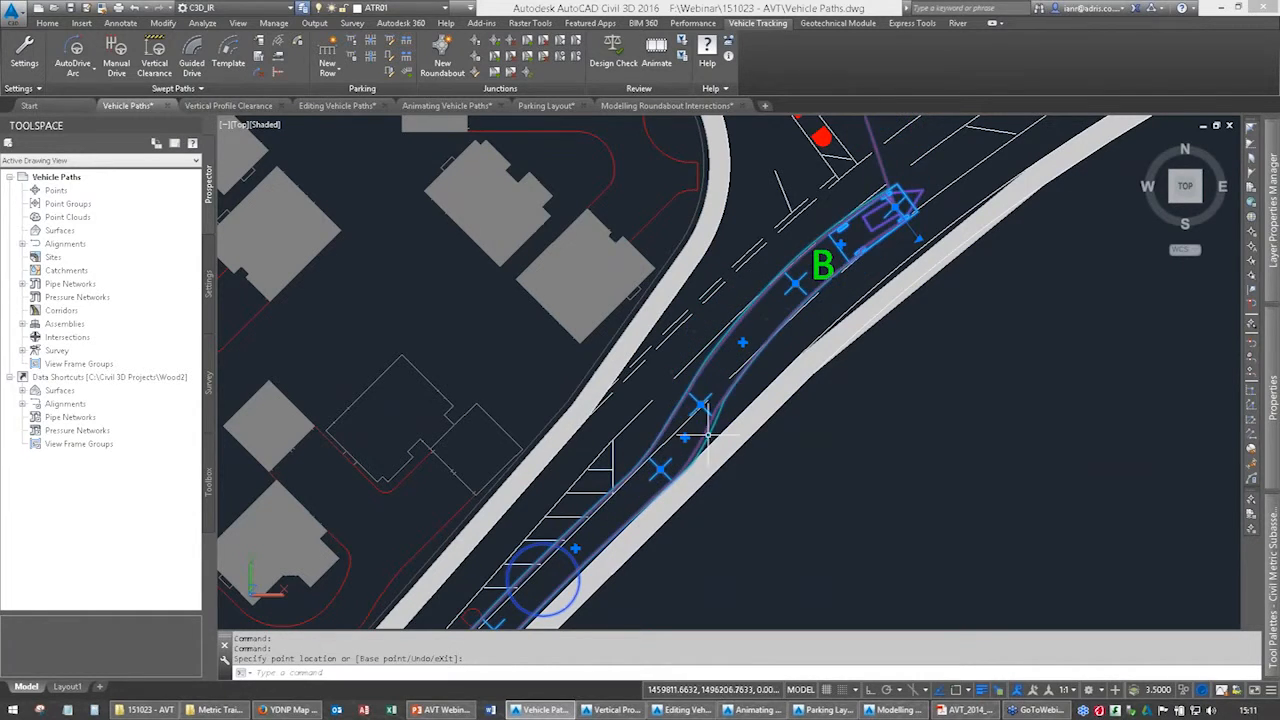
{"action": "middle_click_drag", "start_coordinate": [780, 340], "coordinate": [650, 572]}
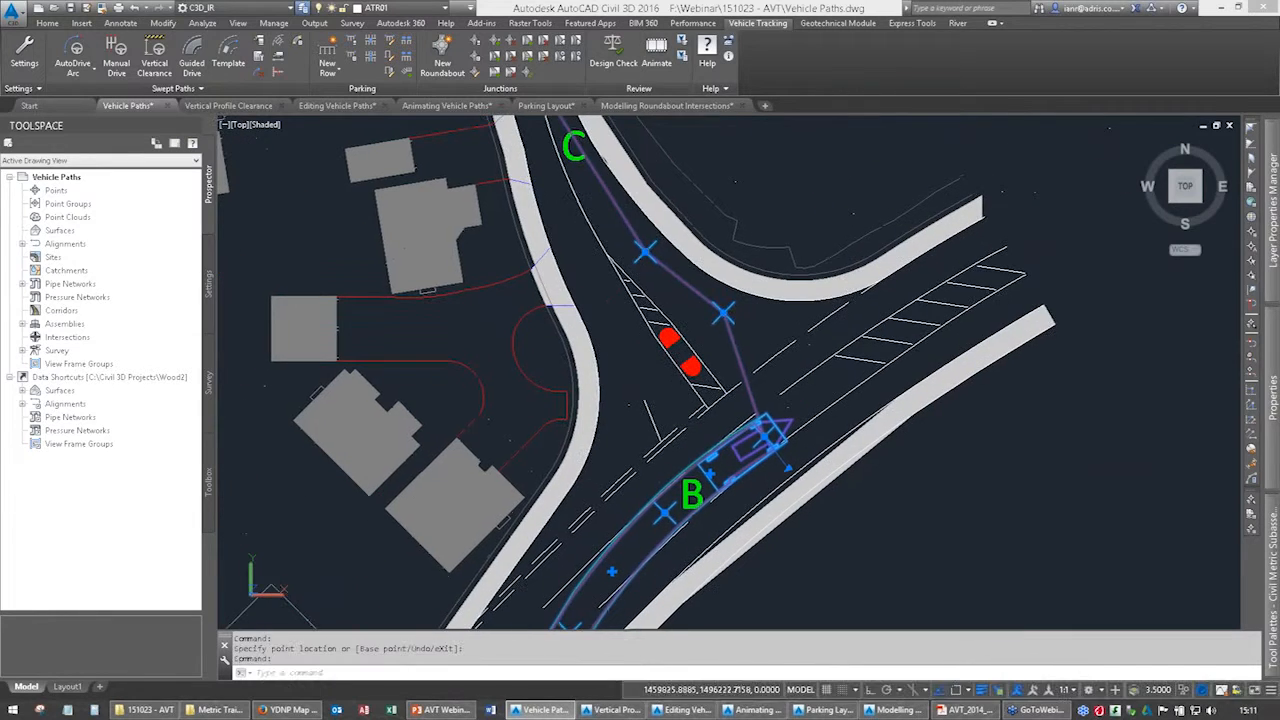
{"action": "left_click", "coordinate": [765, 433]}
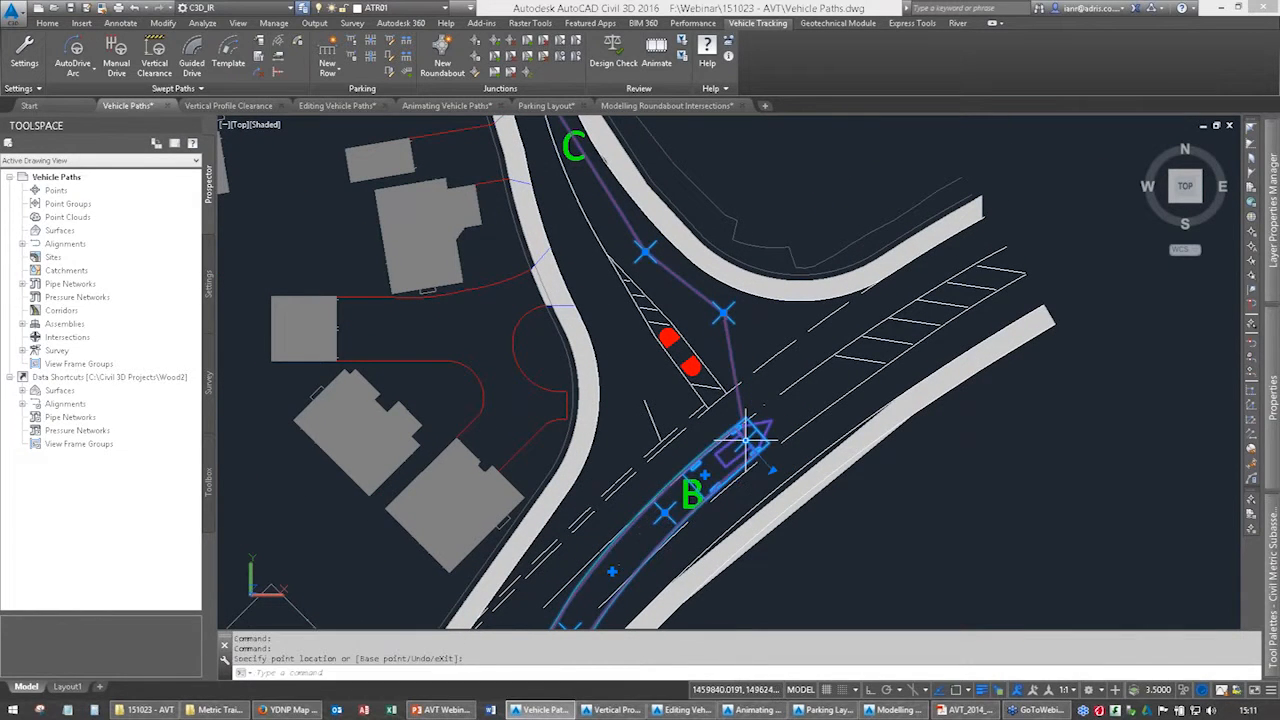
Check the remaining path up to the roundabout, and cut the path back so the car ends at point B.
{"action": "middle_click_drag", "start_coordinate": [680, 300], "coordinate": [746, 448]}
{"action": "middle_click_drag", "start_coordinate": [580, 190], "coordinate": [672, 565]}
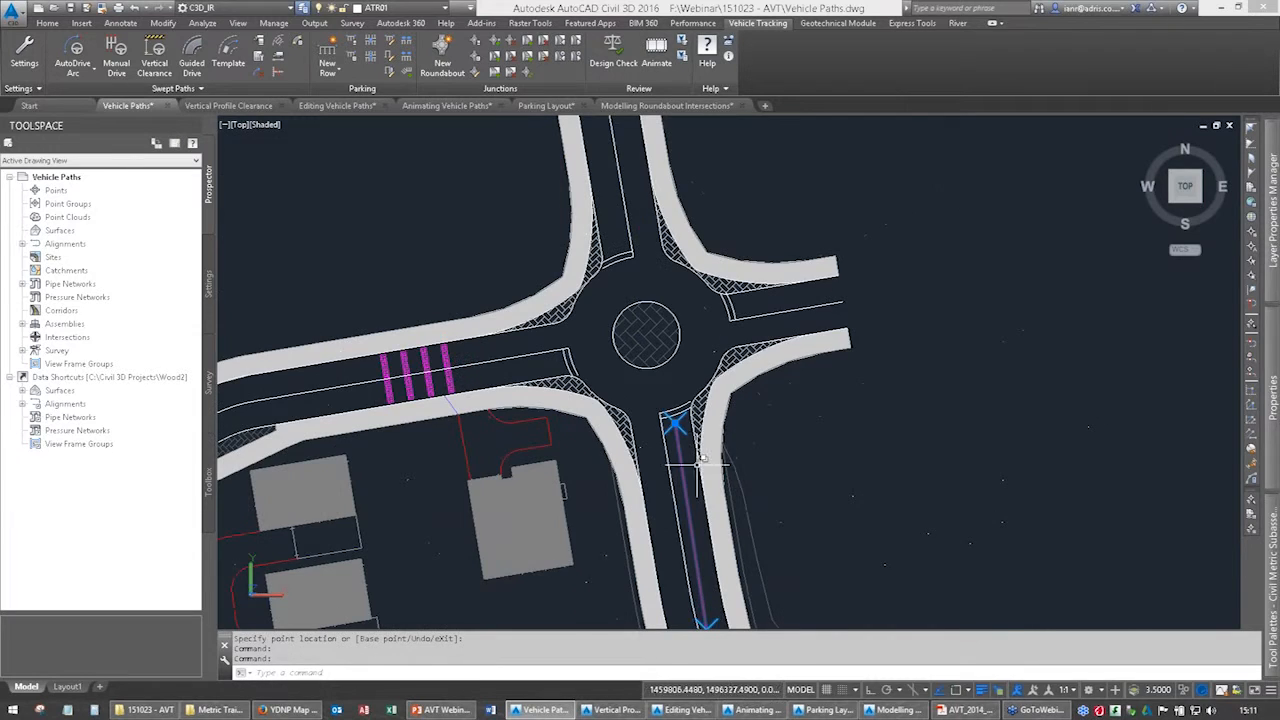
{"action": "middle_click_drag", "start_coordinate": [698, 464], "coordinate": [629, 217]}
{"action": "middle_click_drag", "start_coordinate": [711, 500], "coordinate": [604, 217]}
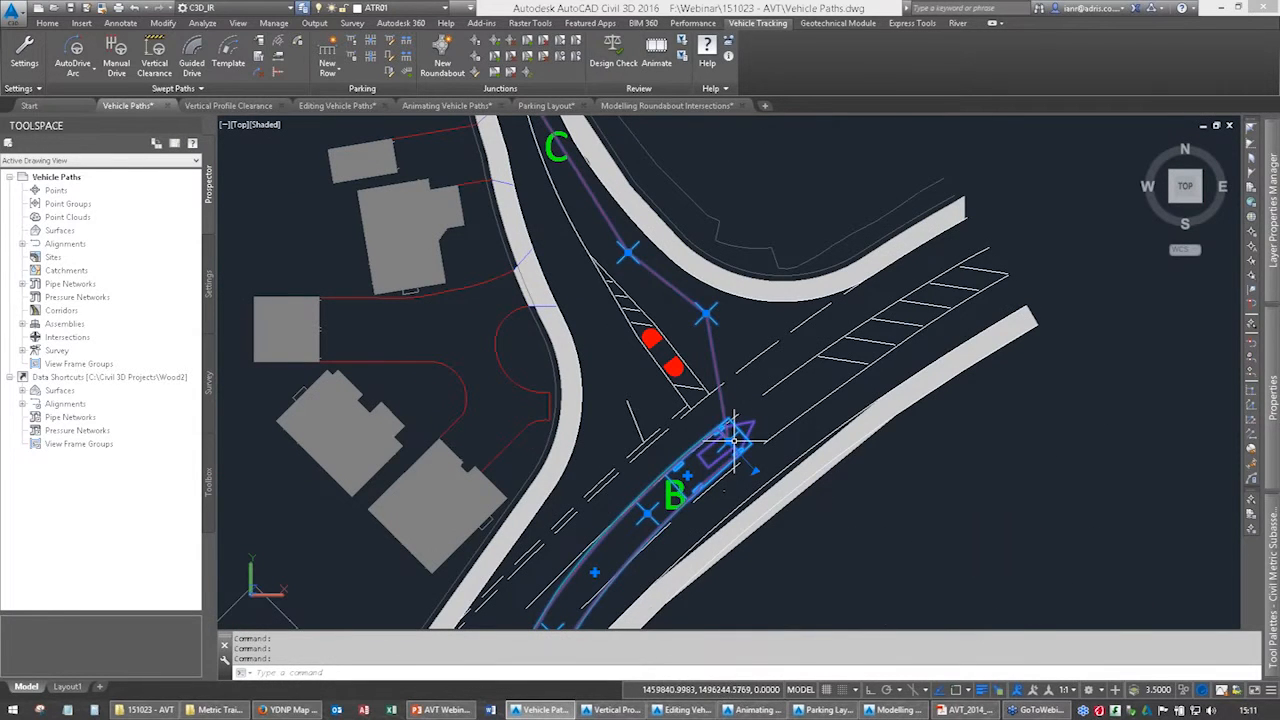
{"action": "left_click", "coordinate": [755, 470]}
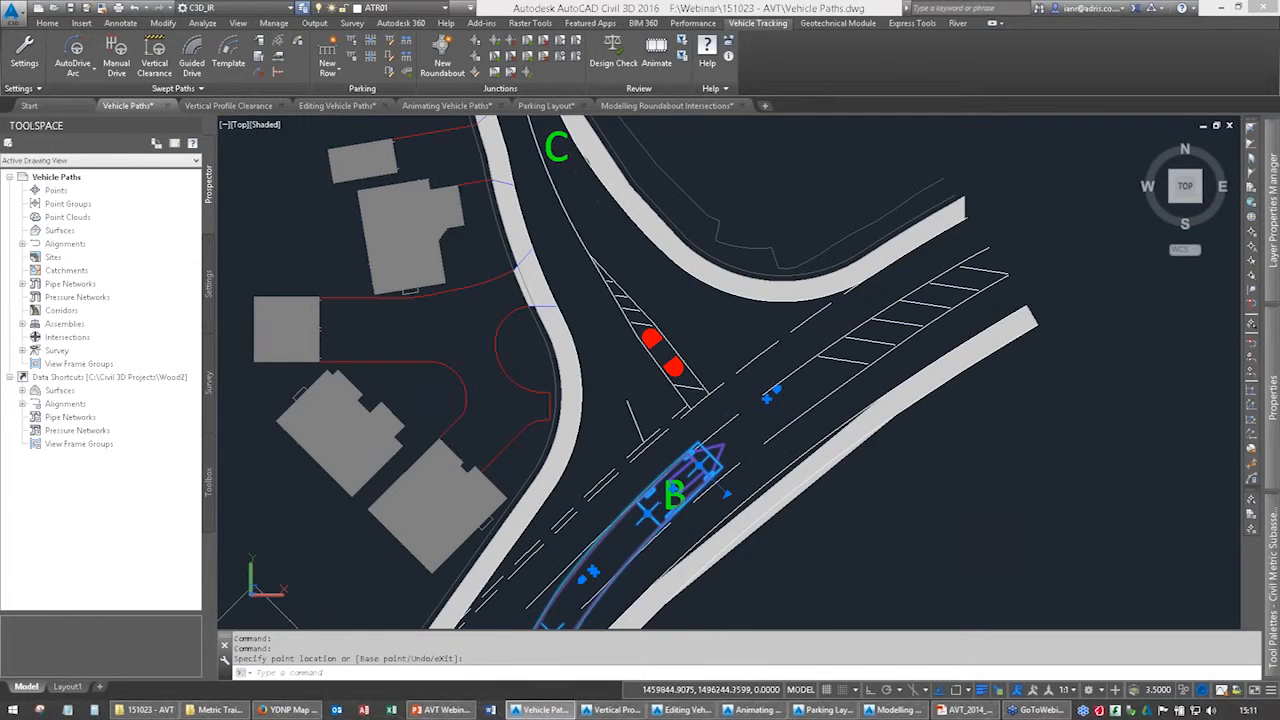
Extend the car's path forward from B around the junction and into the side road past the traffic islands.
{"action": "middle_click_drag", "start_coordinate": [766, 399], "coordinate": [758, 403]}
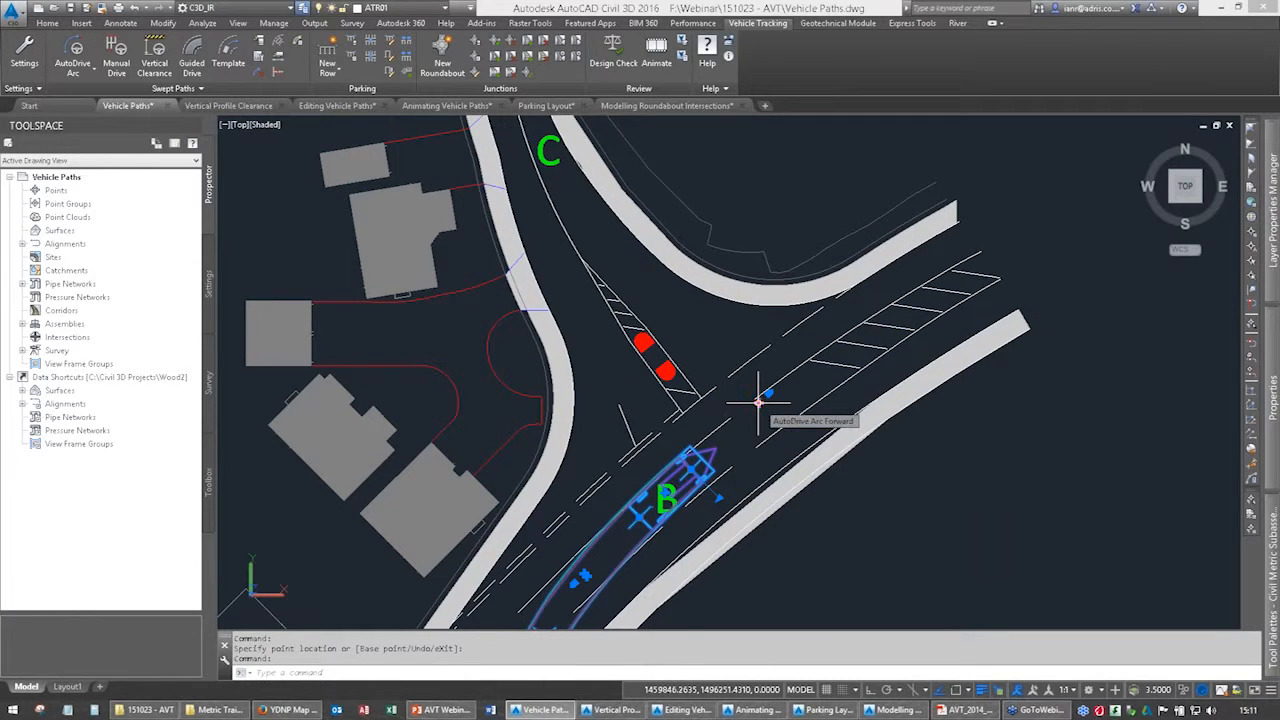
{"action": "left_click", "coordinate": [758, 403]}
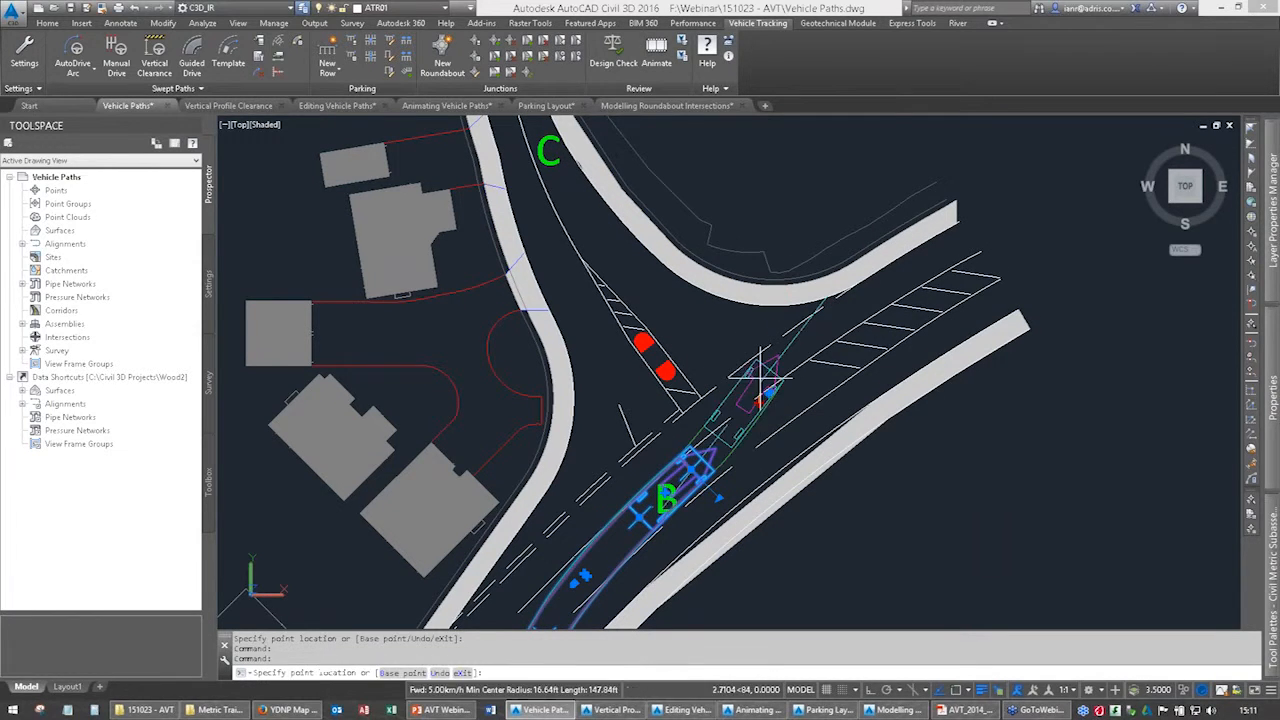
{"action": "left_click", "coordinate": [707, 372]}
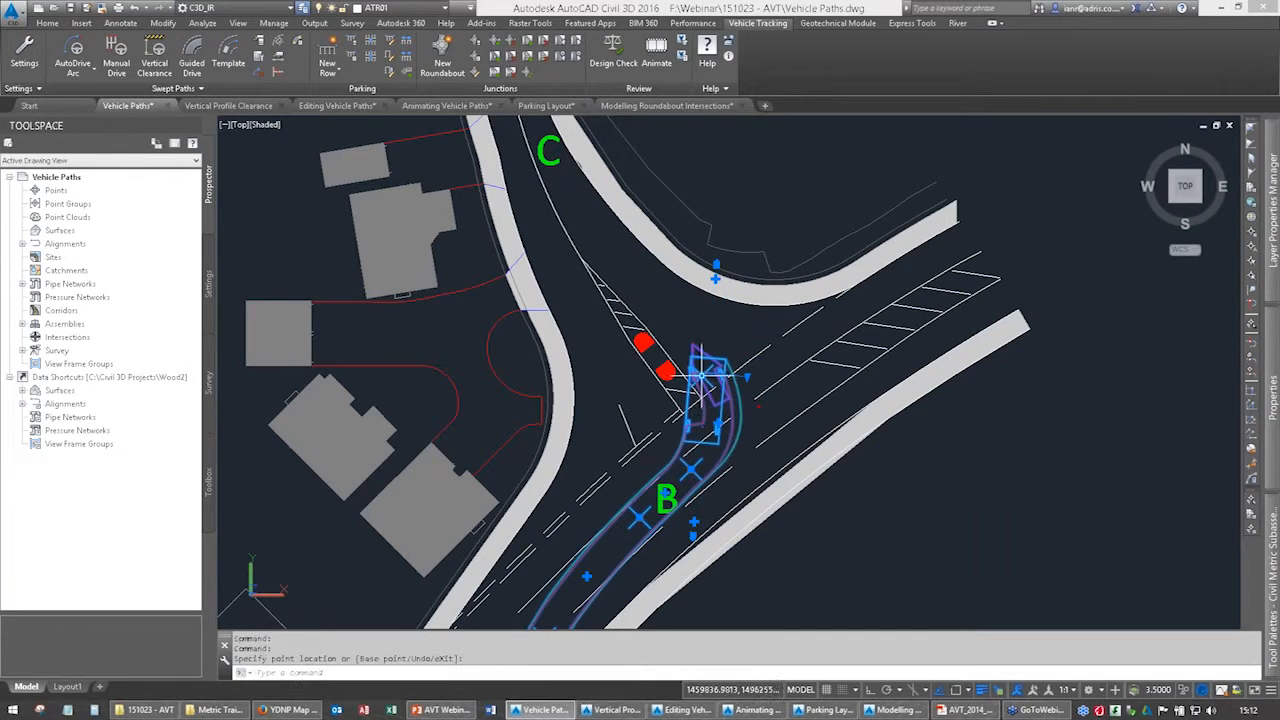
{"action": "left_click", "coordinate": [715, 277]}
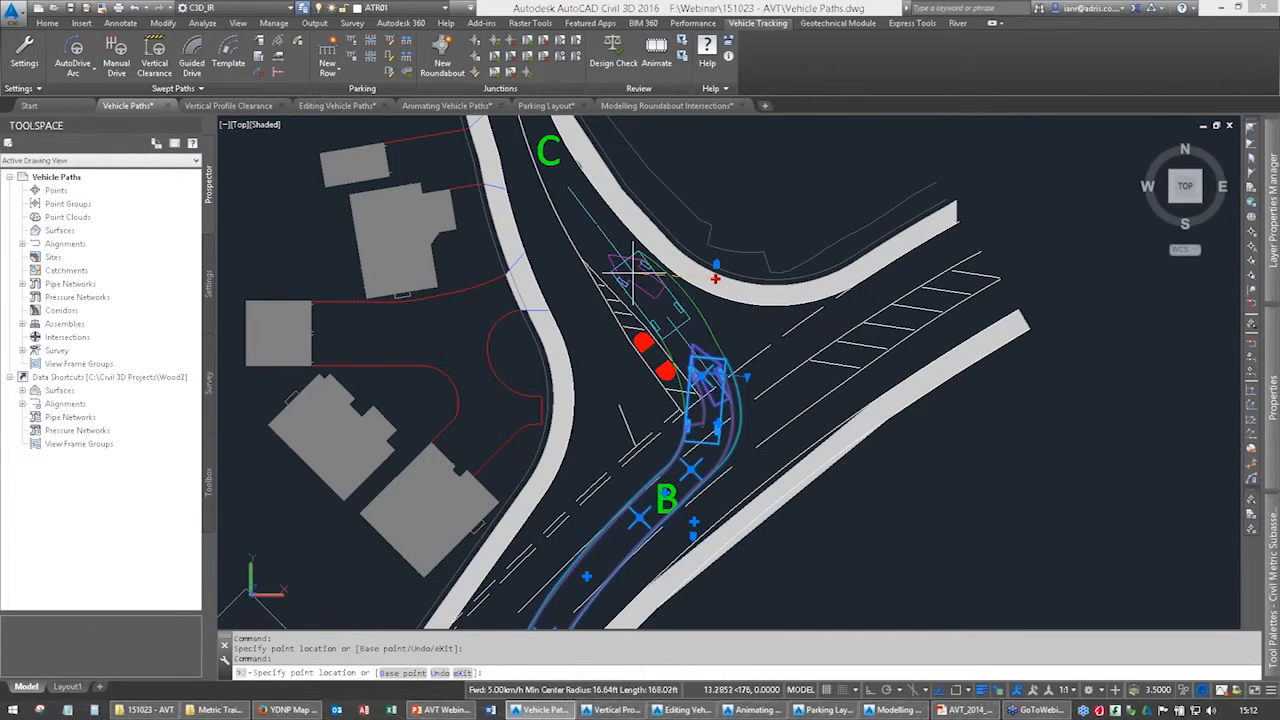
{"action": "left_click", "coordinate": [636, 266]}
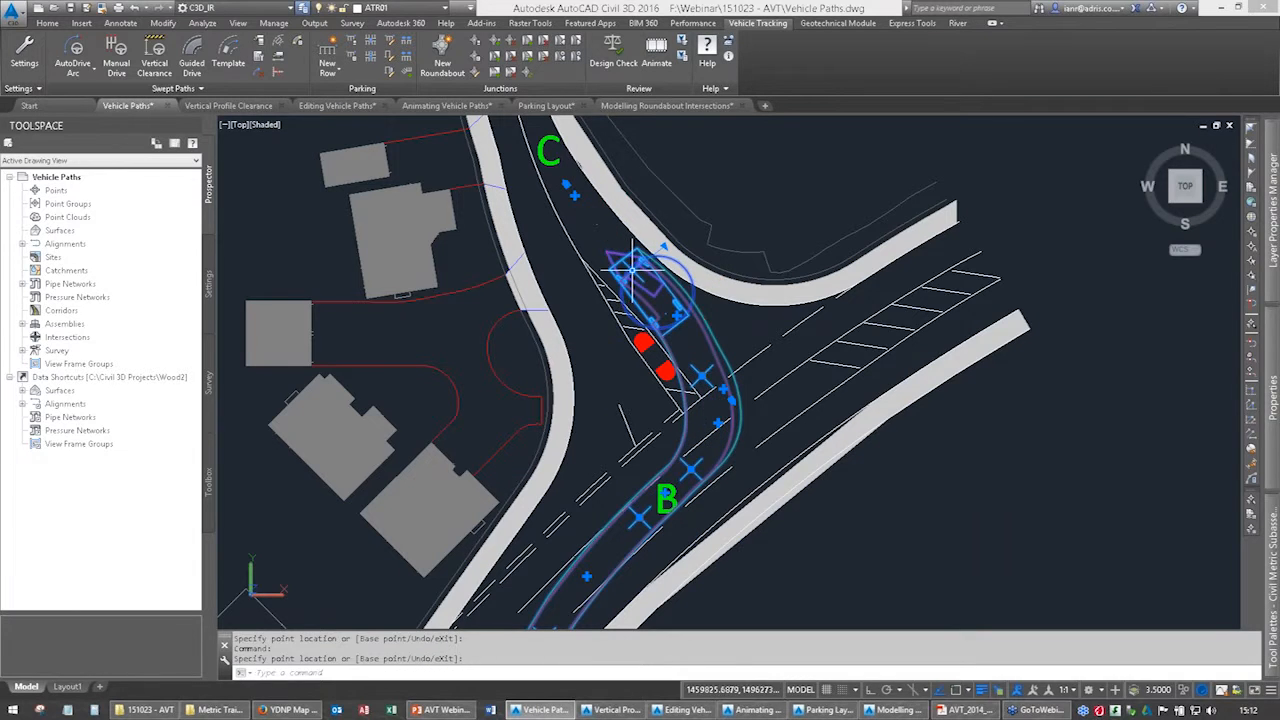
Extend the car's path along the side road through C and a short way north of it.
{"action": "middle_click_drag", "start_coordinate": [620, 250], "coordinate": [635, 351]}
{"action": "left_click", "coordinate": [580, 287]}
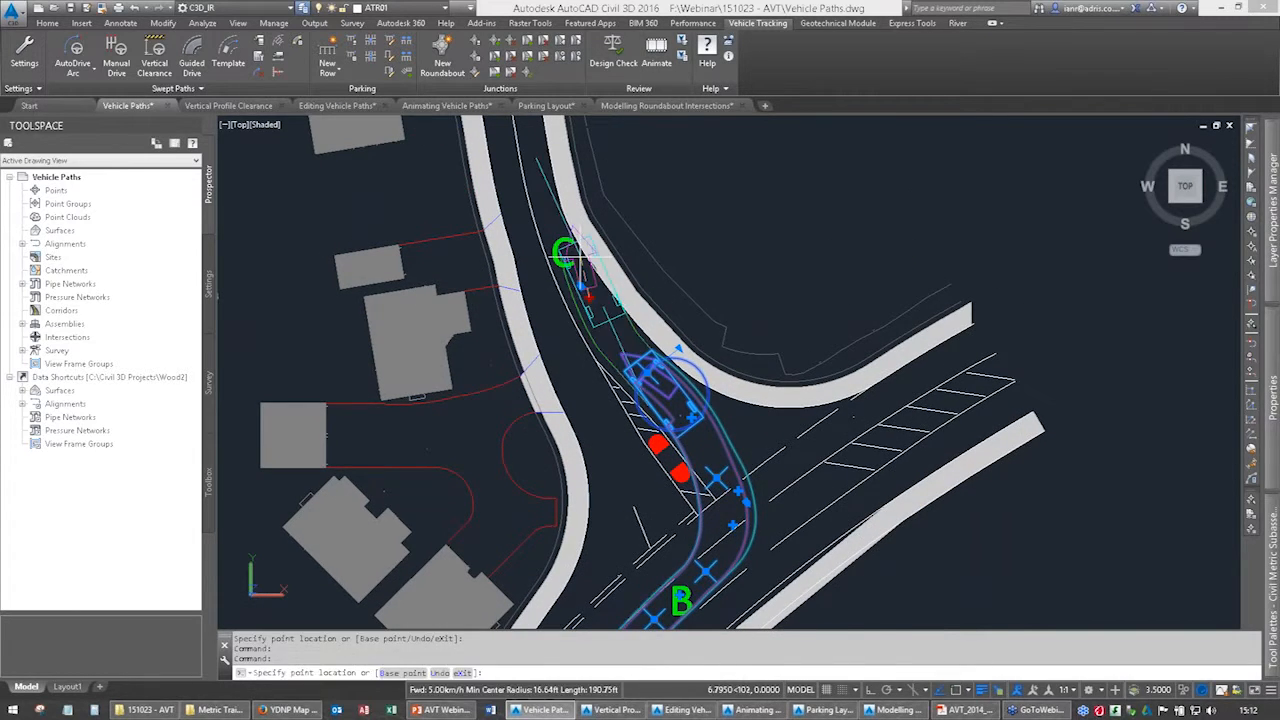
{"action": "middle_click_drag", "start_coordinate": [580, 287], "coordinate": [594, 443]}
{"action": "left_click", "coordinate": [565, 380]}
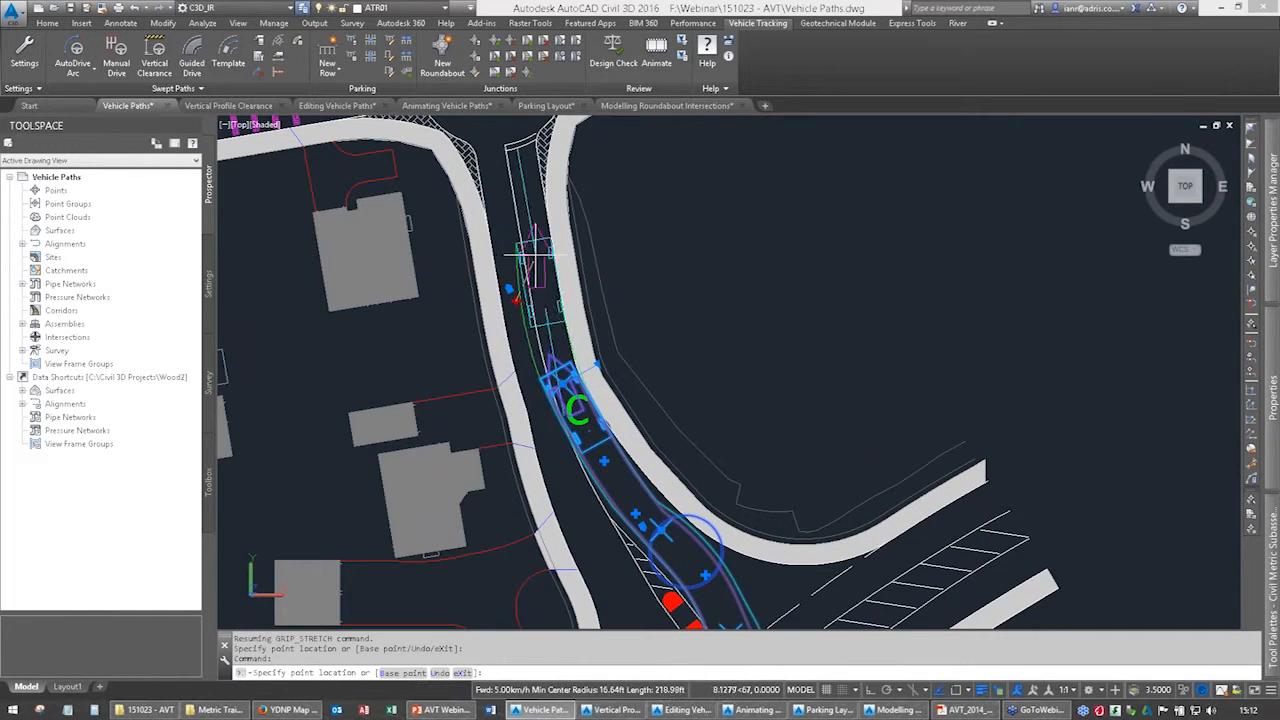
{"action": "left_click", "coordinate": [533, 248]}
{"action": "middle_click_drag", "start_coordinate": [597, 298], "coordinate": [626, 217]}
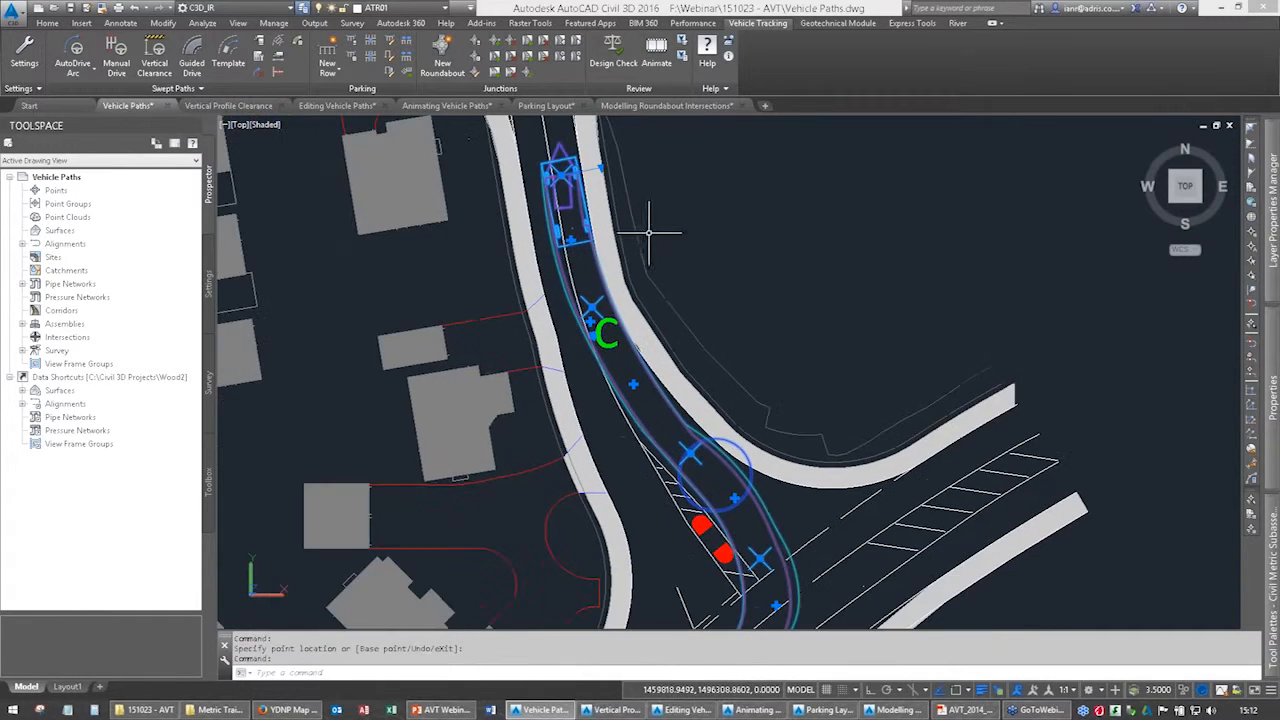
Examine the path's clearance beside the red traffic islands and follow it back along the main road southwest of B.
{"action": "middle_click_drag", "start_coordinate": [704, 405], "coordinate": [699, 236]}
{"action": "scroll", "coordinate": [717, 372], "scroll_direction": "up", "scroll_amount": 2}
{"action": "scroll", "coordinate": [717, 372], "scroll_direction": "up", "scroll_amount": 2}
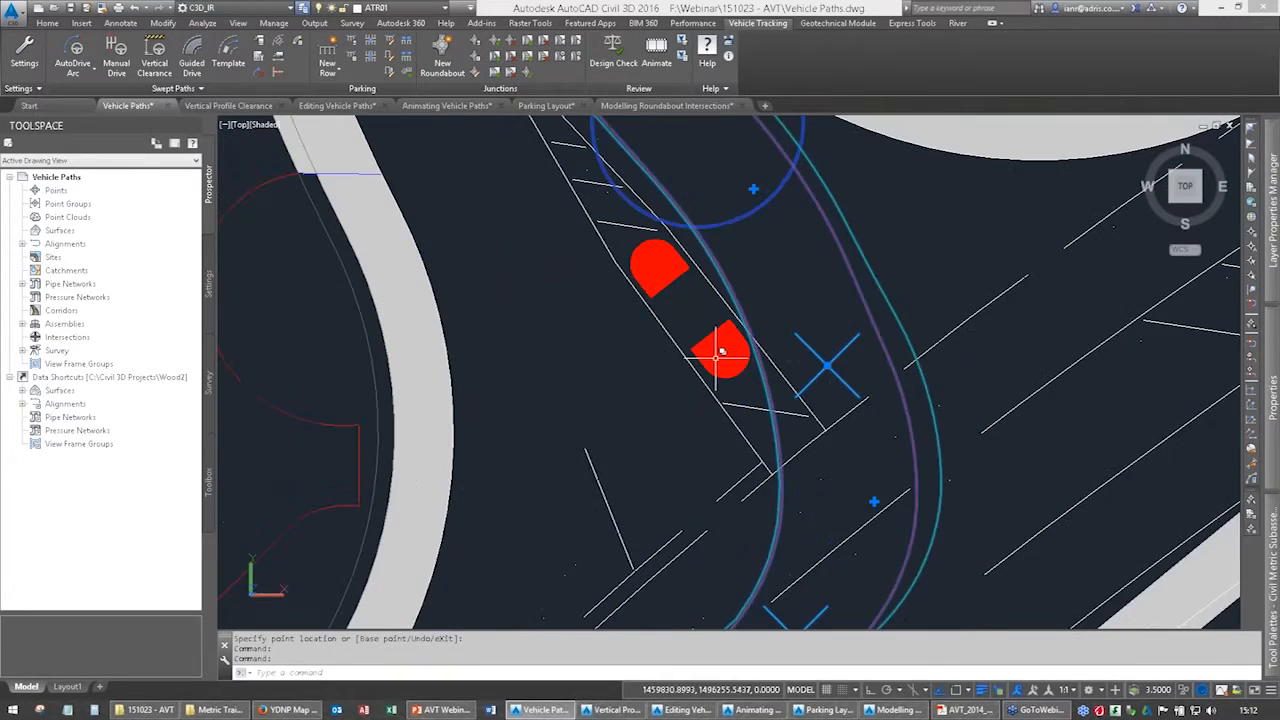
{"action": "scroll", "coordinate": [640, 462], "scroll_direction": "down", "scroll_amount": 4}
{"action": "middle_click_drag", "start_coordinate": [656, 461], "coordinate": [699, 219]}
{"action": "mouse_move", "coordinate": [641, 414]}
{"action": "middle_mouse_down"}
{"action": "mouse_move", "coordinate": [723, 216]}
{"action": "mouse_move", "coordinate": [704, 269]}
{"action": "middle_mouse_up"}
{"action": "middle_click_drag", "start_coordinate": [618, 318], "coordinate": [499, 543]}
{"action": "middle_click_drag", "start_coordinate": [640, 372], "coordinate": [585, 452]}
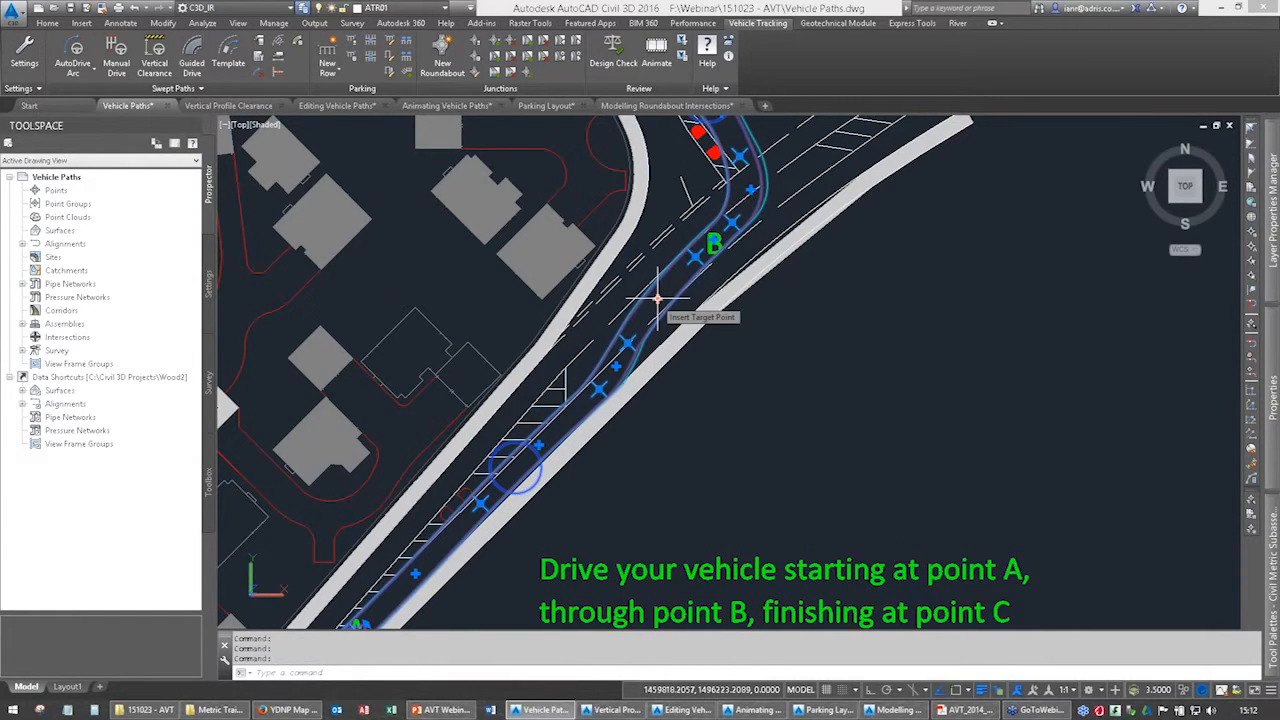
Insert two extra target points into the path at the swerve southwest of B.
{"action": "middle_click_drag", "start_coordinate": [700, 360], "coordinate": [725, 296]}
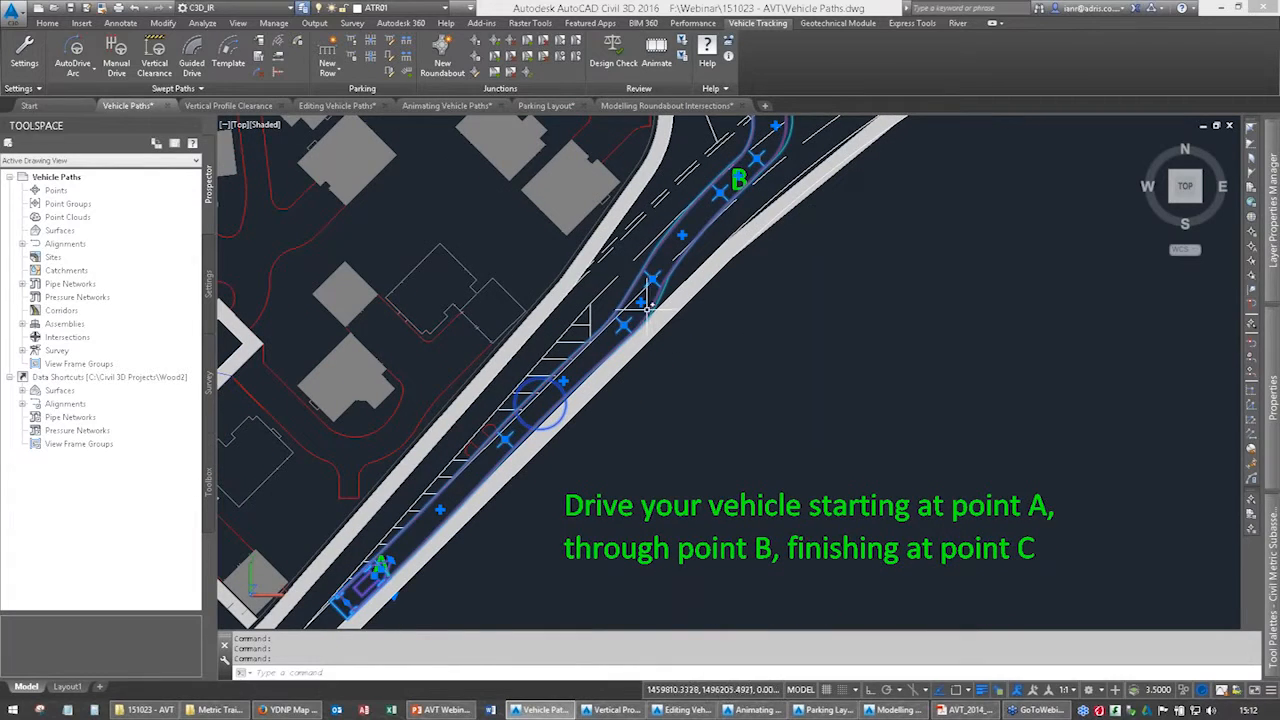
{"action": "left_click", "coordinate": [640, 303]}
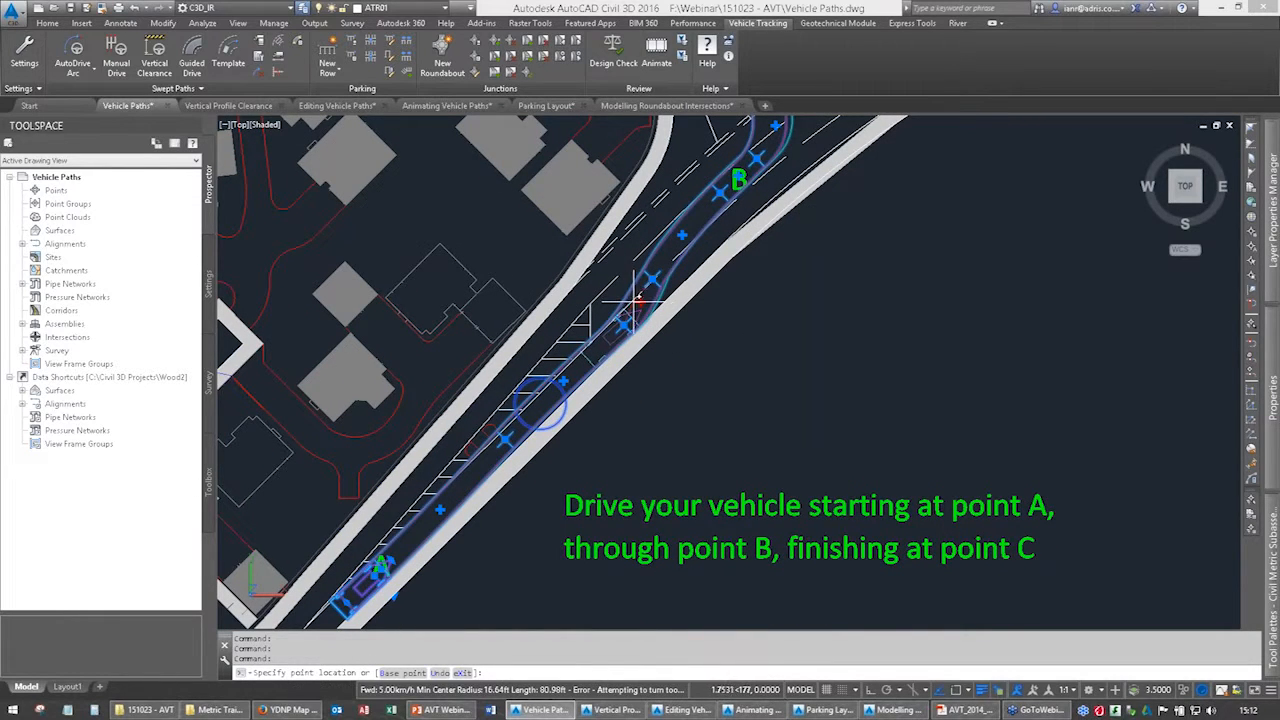
{"action": "left_click", "coordinate": [640, 302]}
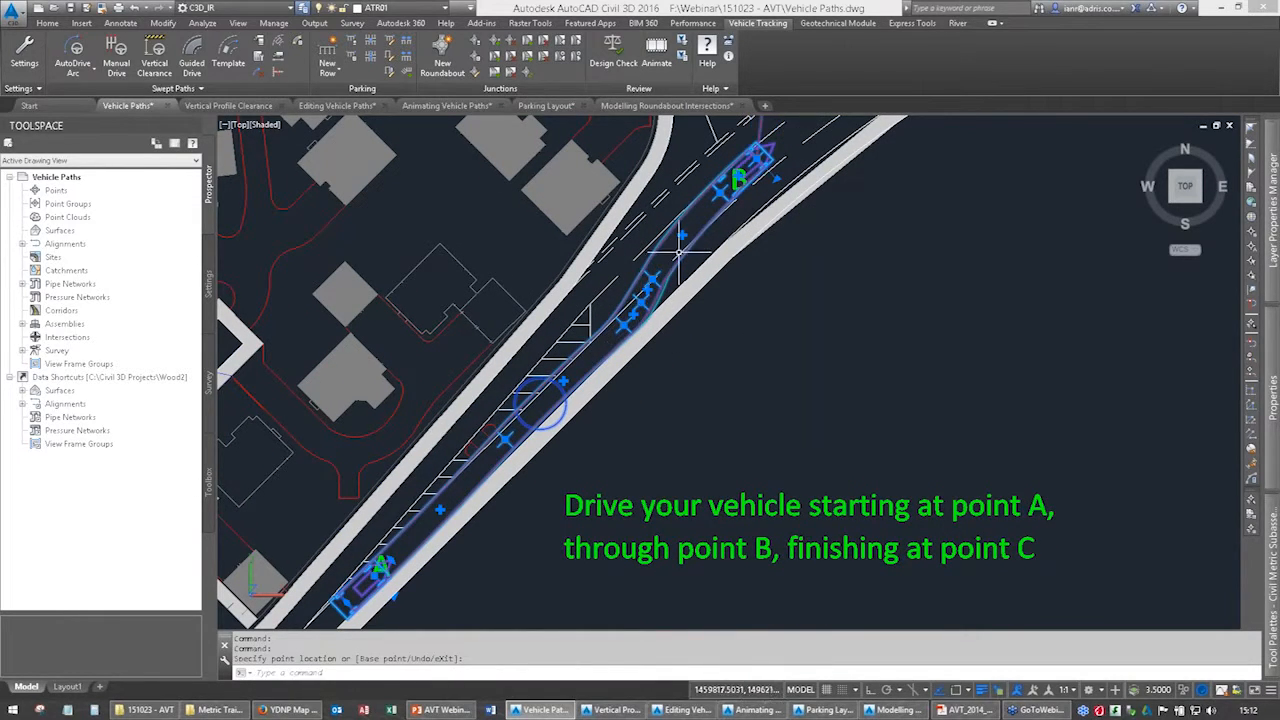
{"action": "left_click", "coordinate": [680, 236]}
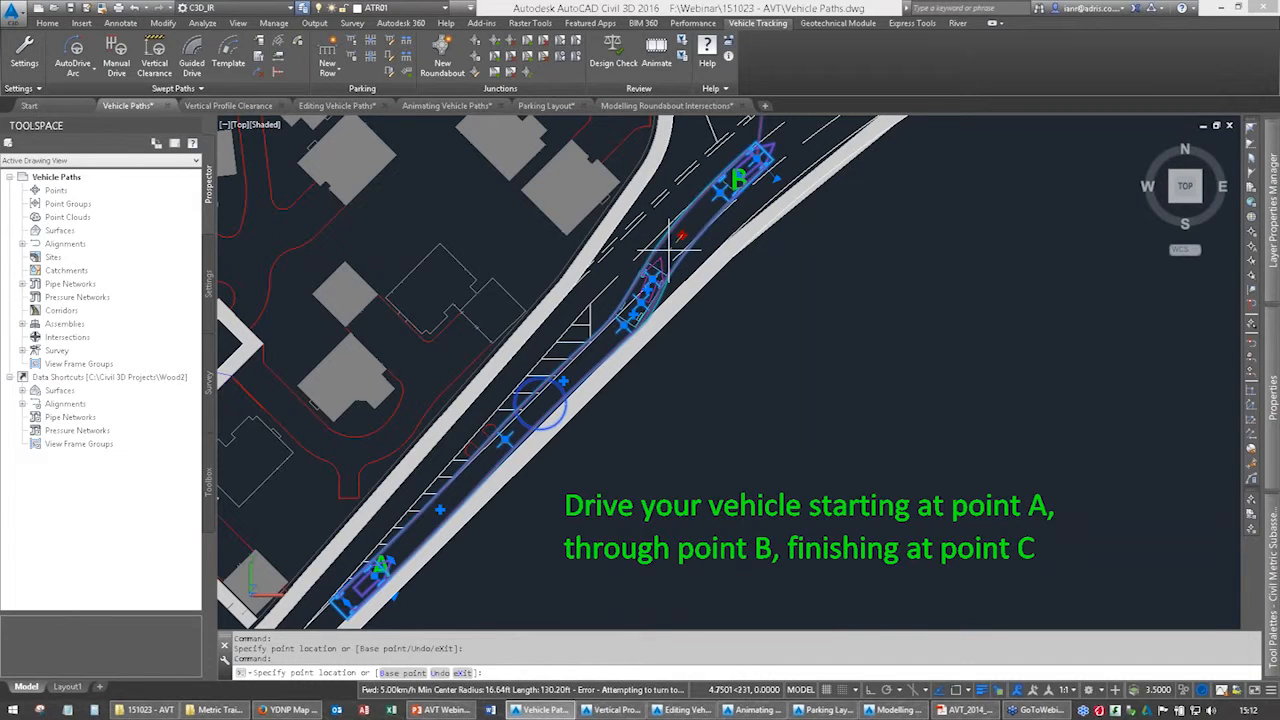
{"action": "left_click", "coordinate": [668, 250]}
Shift the target point at B slightly east, continue the car into the junction mouth, and deselect the path.
{"action": "middle_click_drag", "start_coordinate": [731, 241], "coordinate": [673, 417]}
{"action": "middle_click_drag", "start_coordinate": [698, 321], "coordinate": [702, 450]}
{"action": "mouse_move", "coordinate": [634, 218]}
{"action": "middle_mouse_down"}
{"action": "mouse_move", "coordinate": [665, 413]}
{"action": "mouse_move", "coordinate": [604, 199]}
{"action": "middle_mouse_up"}
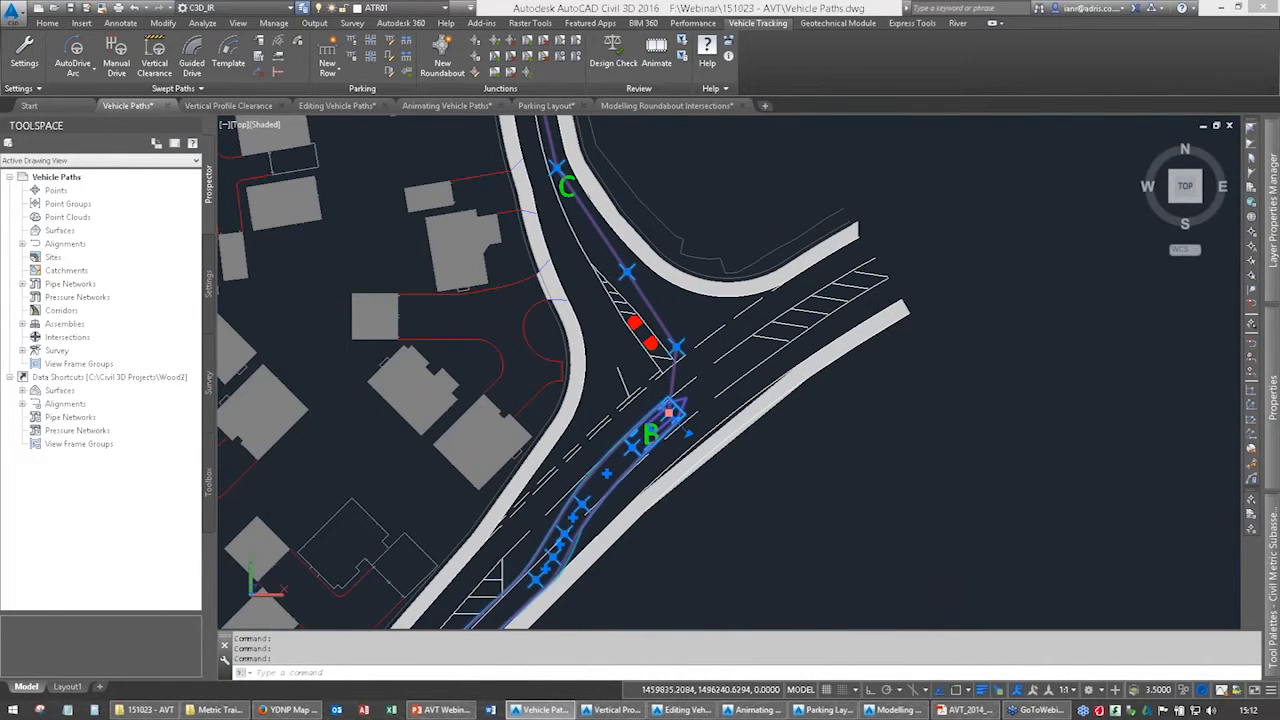
{"action": "left_click", "coordinate": [669, 411]}
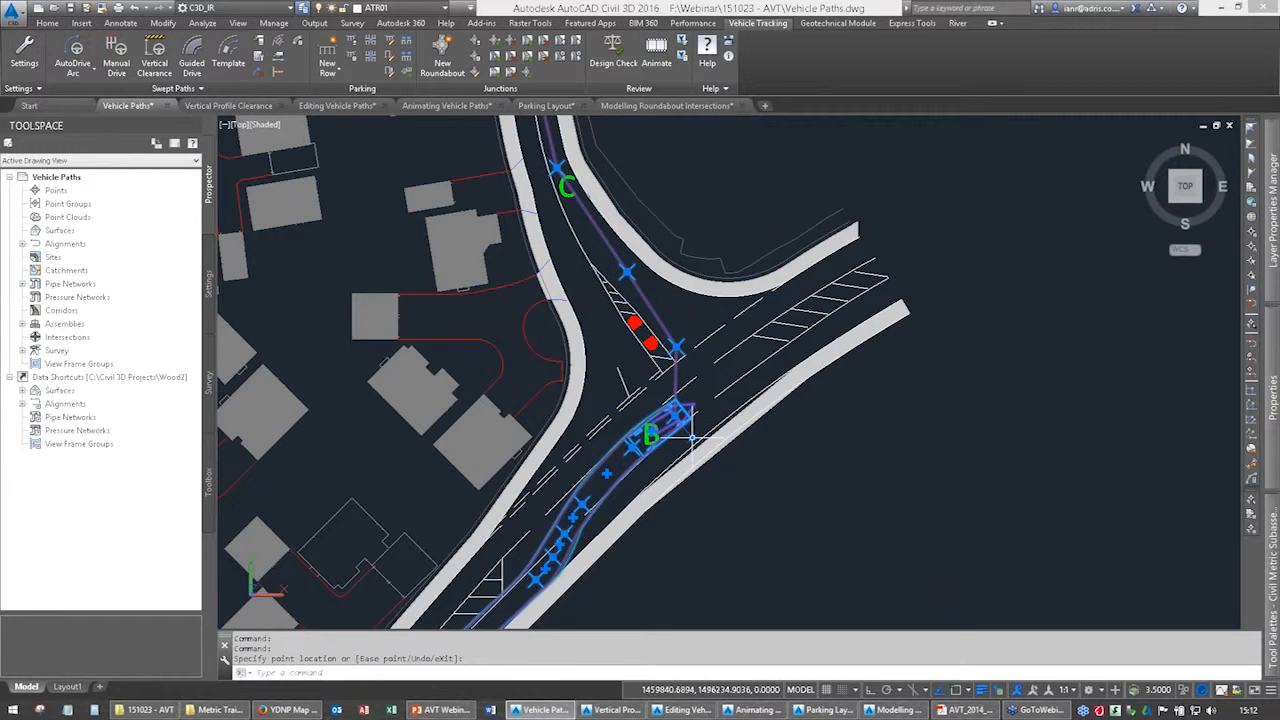
{"action": "left_click", "coordinate": [692, 437]}
{"action": "left_click", "coordinate": [677, 442]}
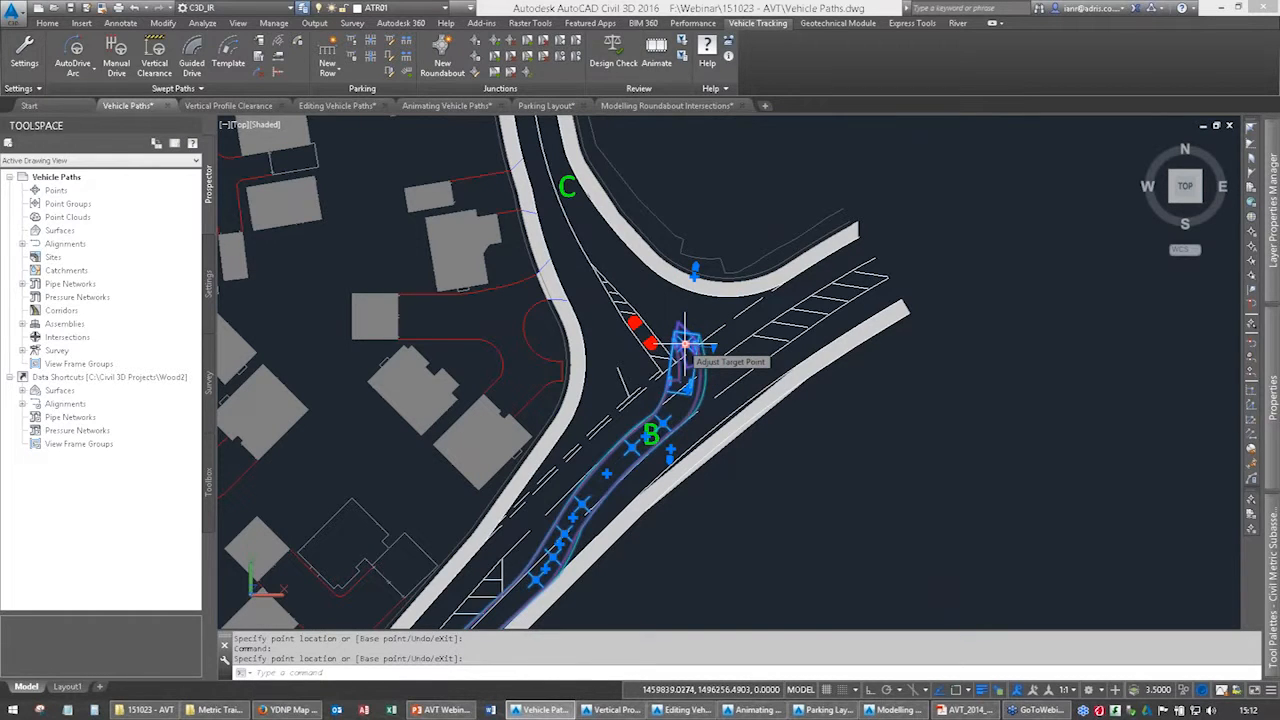
{"action": "middle_click_drag", "start_coordinate": [633, 397], "coordinate": [641, 277]}
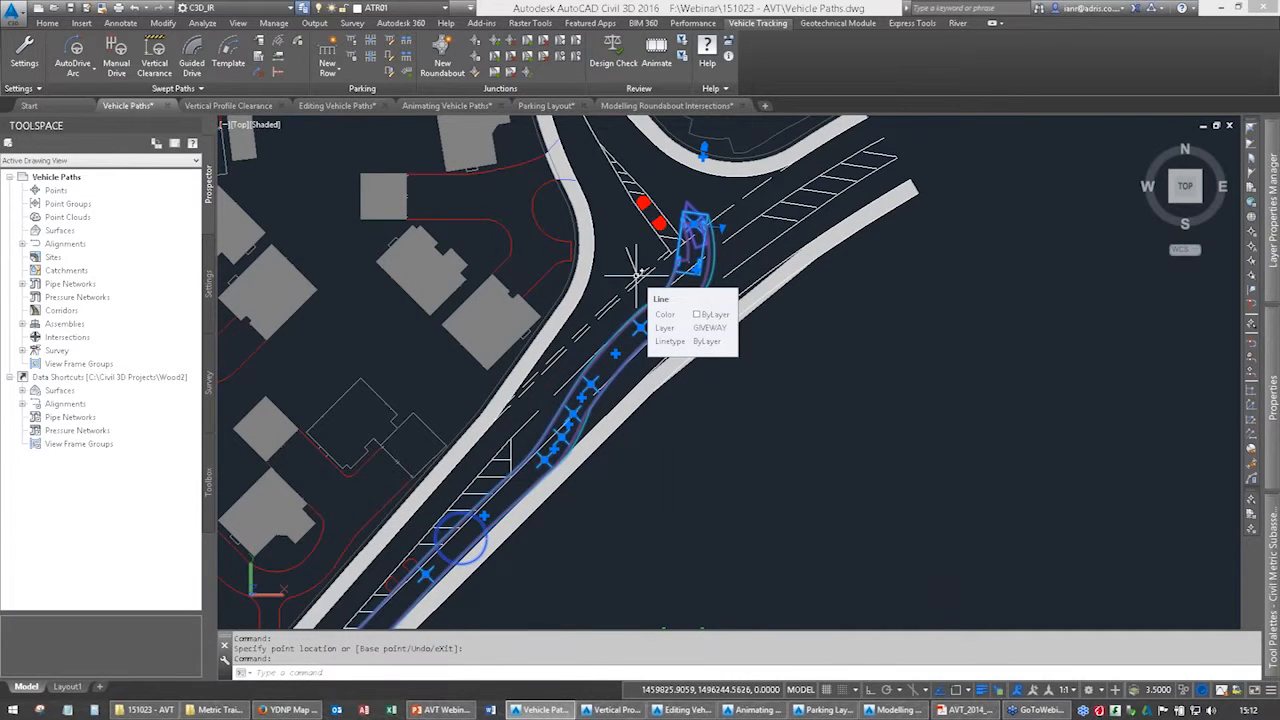
{"action": "middle_click_drag", "start_coordinate": [636, 270], "coordinate": [646, 200]}
{"action": "key", "text": "Escape"}
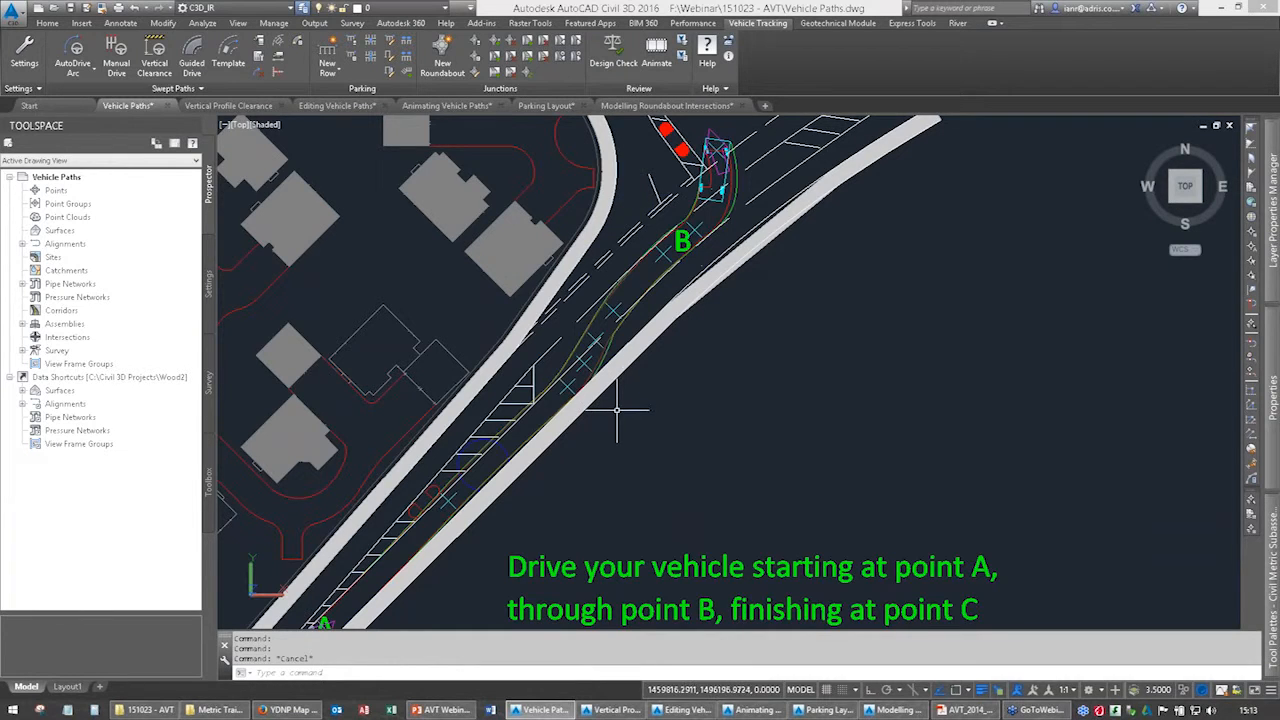
Start a new AutoDrive Arc path with the FTA Design Articulated Vehicle (1983) from the British FTA 1983 library.
{"action": "middle_click_drag", "start_coordinate": [623, 409], "coordinate": [657, 286]}
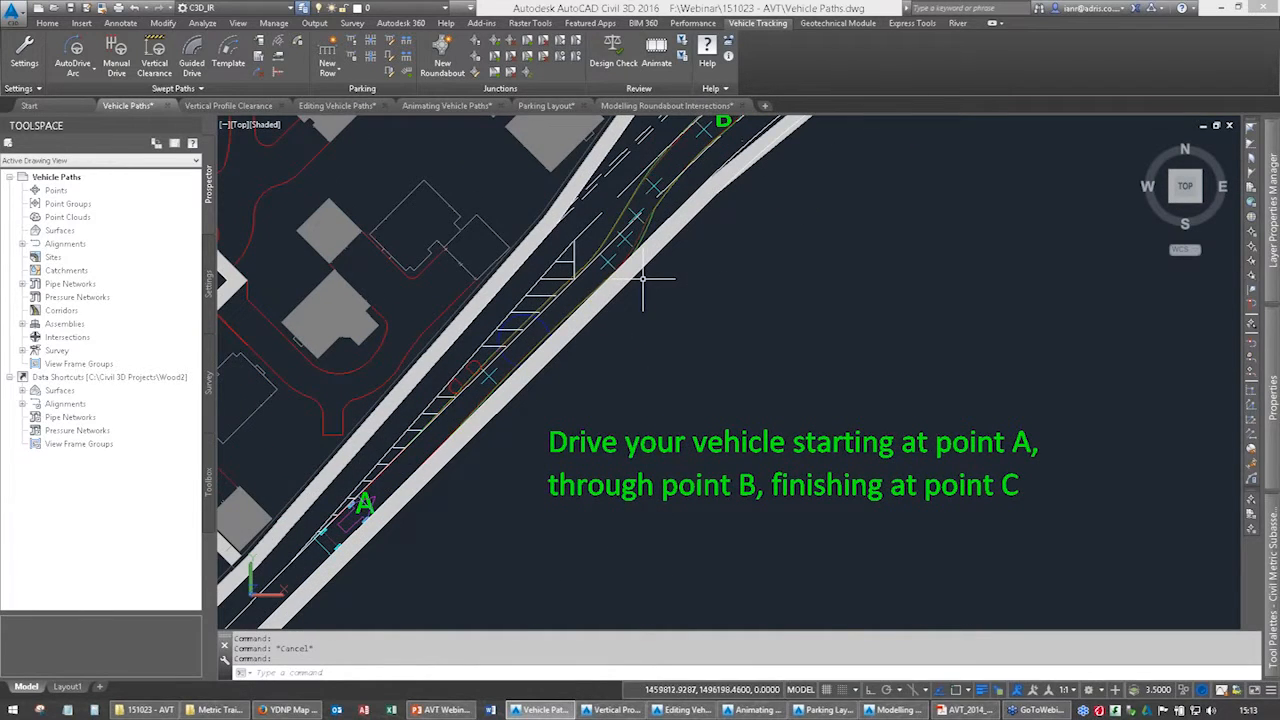
{"action": "scroll", "coordinate": [643, 280], "scroll_direction": "down", "scroll_amount": 4}
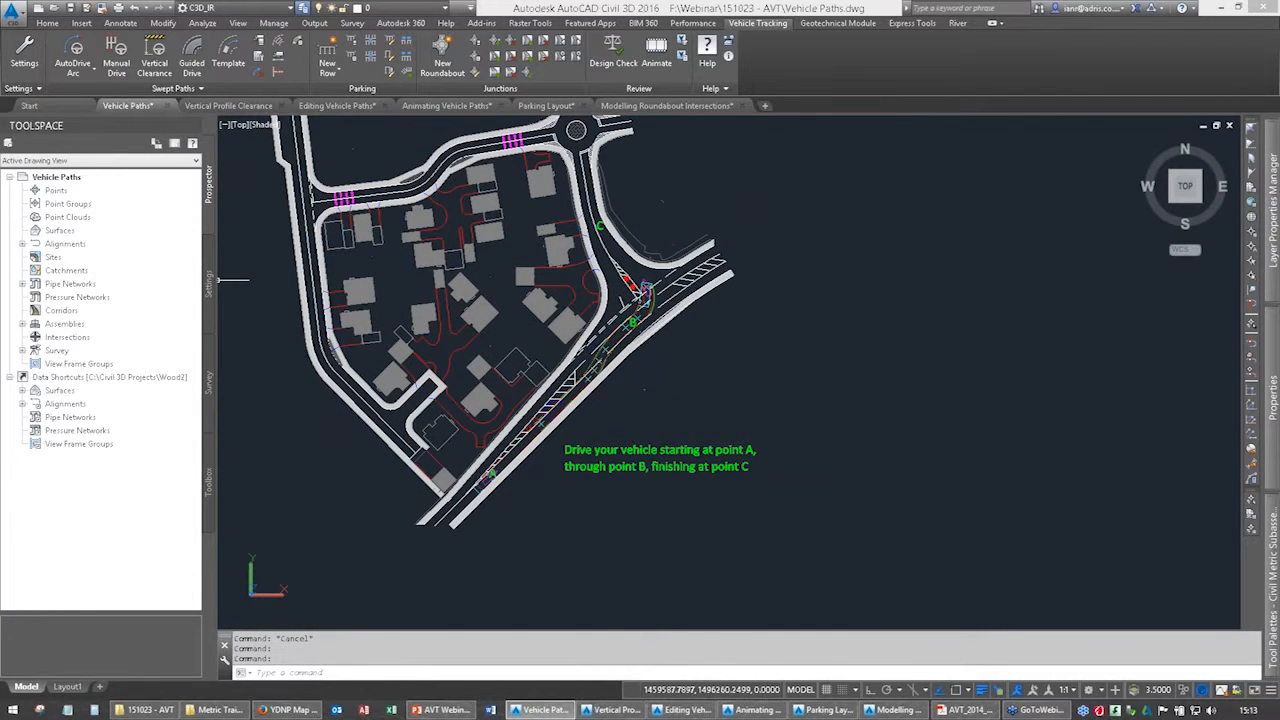
{"action": "left_click", "coordinate": [74, 47]}
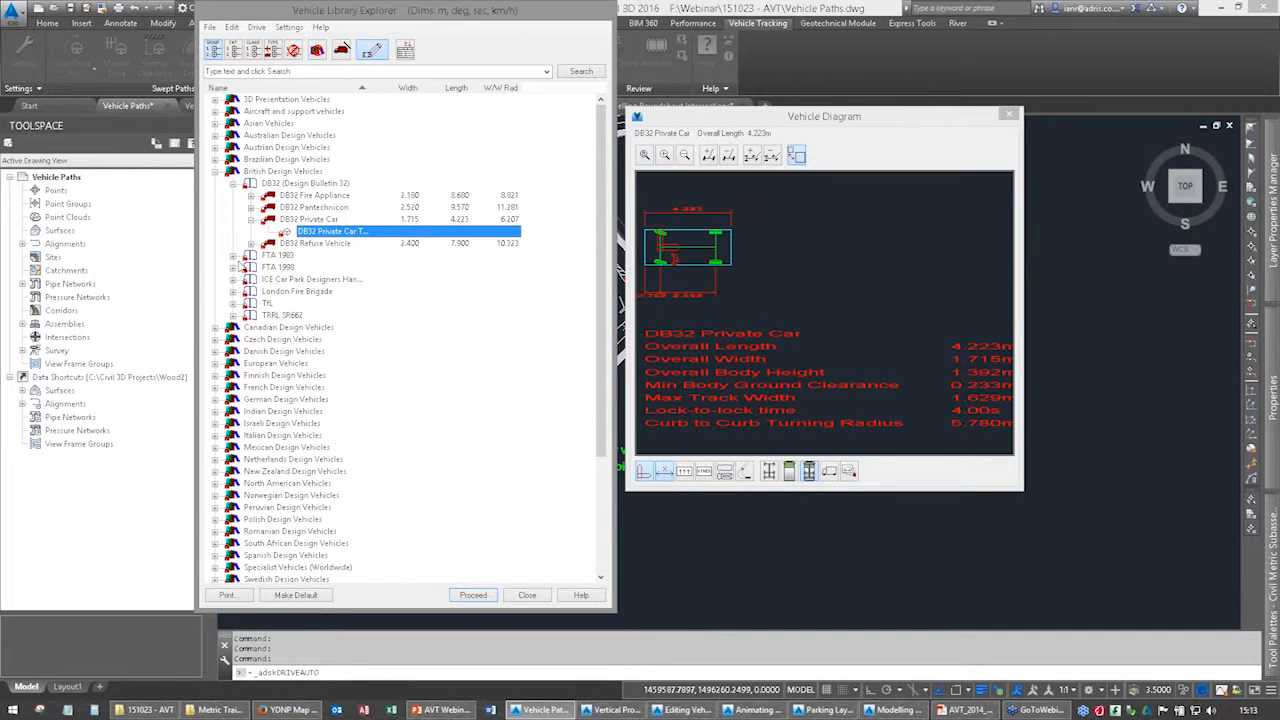
{"action": "left_click", "coordinate": [233, 256]}
{"action": "left_click", "coordinate": [314, 268]}
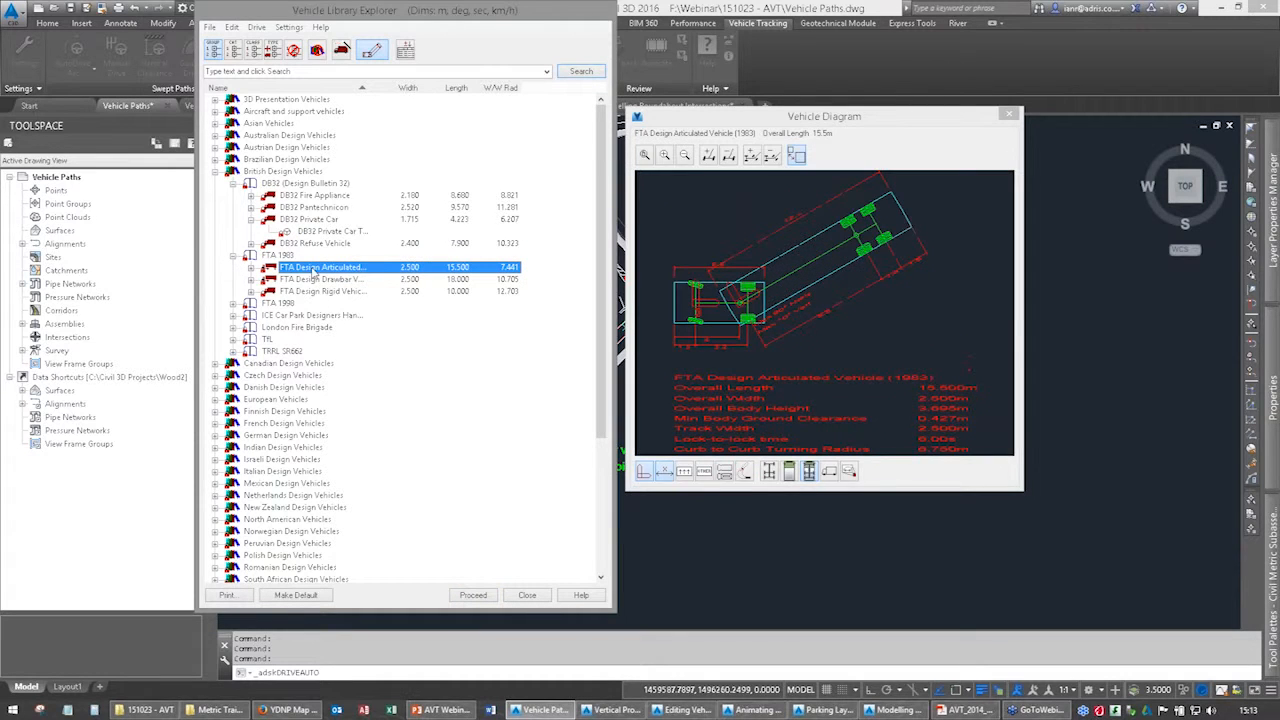
{"action": "left_click", "coordinate": [455, 594]}
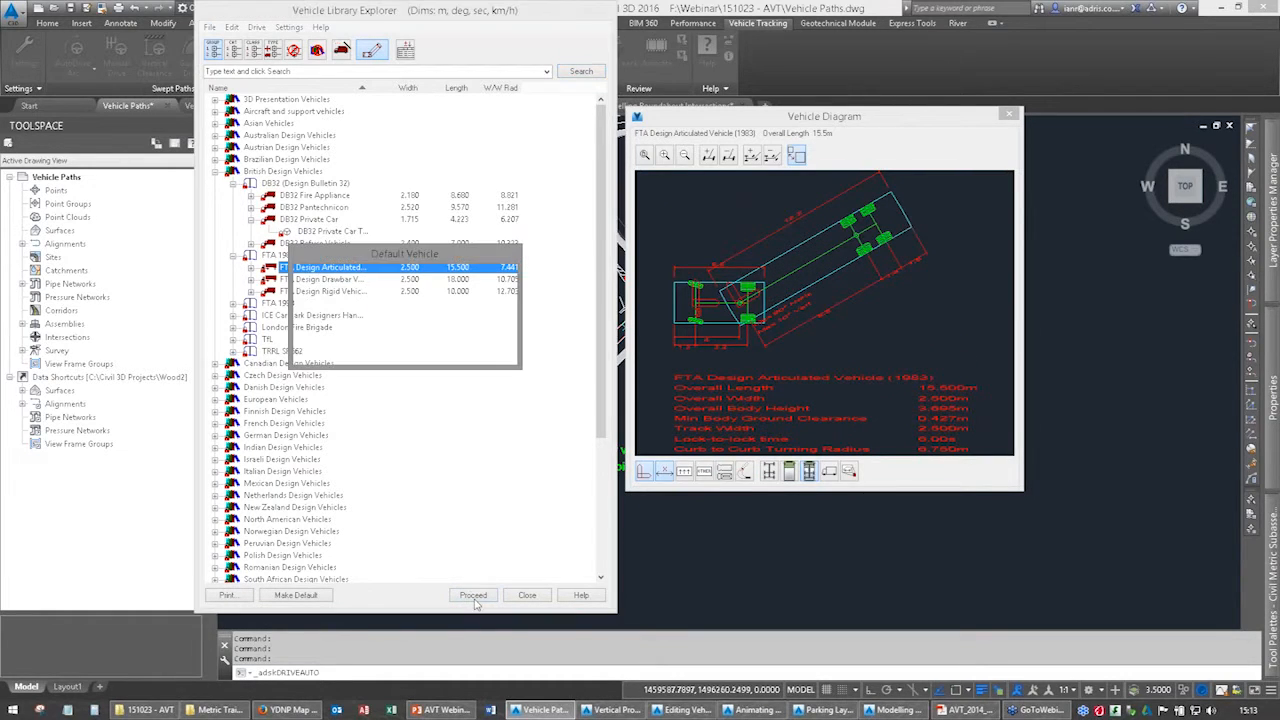
{"action": "left_click", "coordinate": [421, 333]}
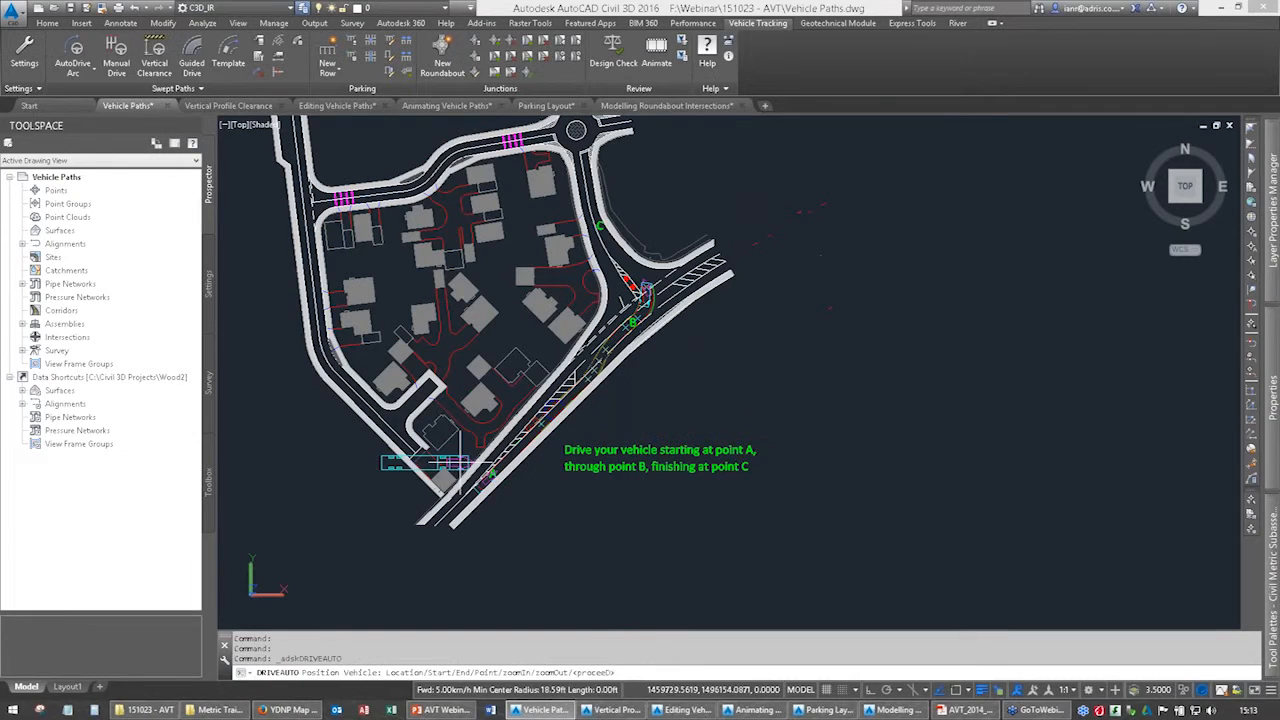
Position the articulated vehicle on the main road northeast of the junction, heading southwest towards B, and begin driving.
{"action": "middle_click_drag", "start_coordinate": [572, 380], "coordinate": [436, 471]}
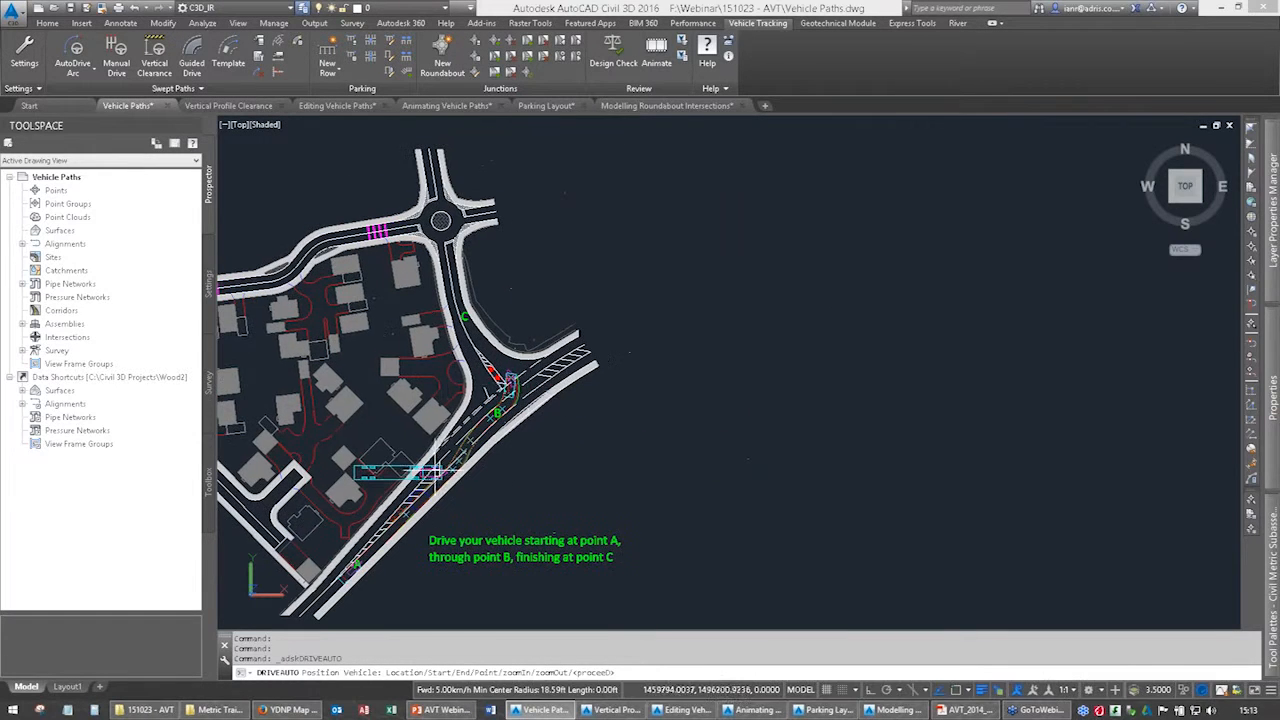
{"action": "left_click", "coordinate": [583, 347]}
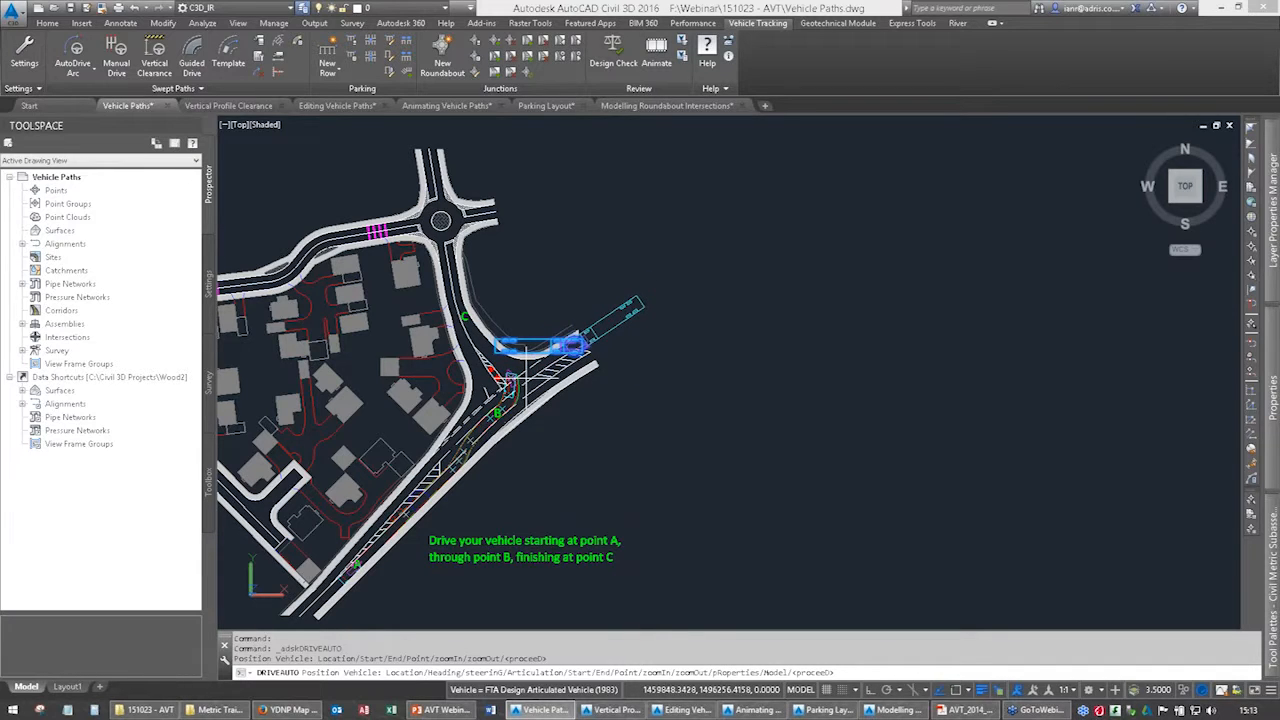
{"action": "left_click", "coordinate": [526, 378]}
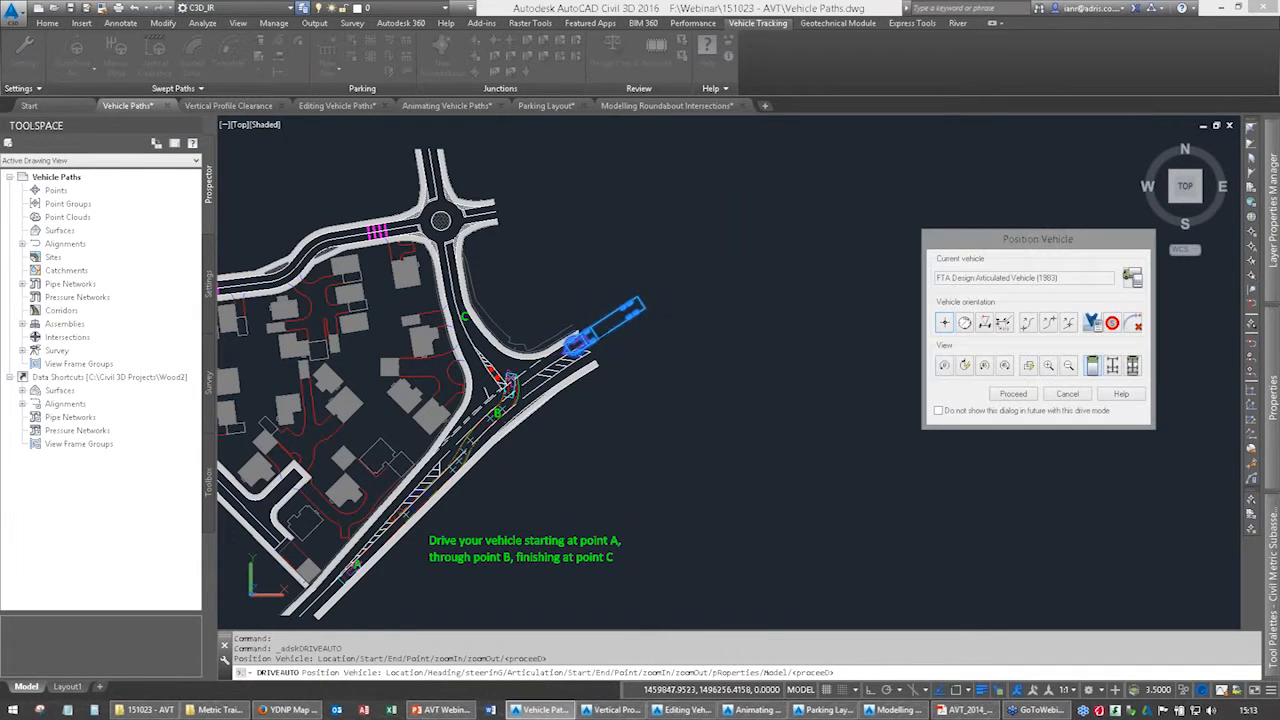
{"action": "left_click", "coordinate": [1013, 394]}
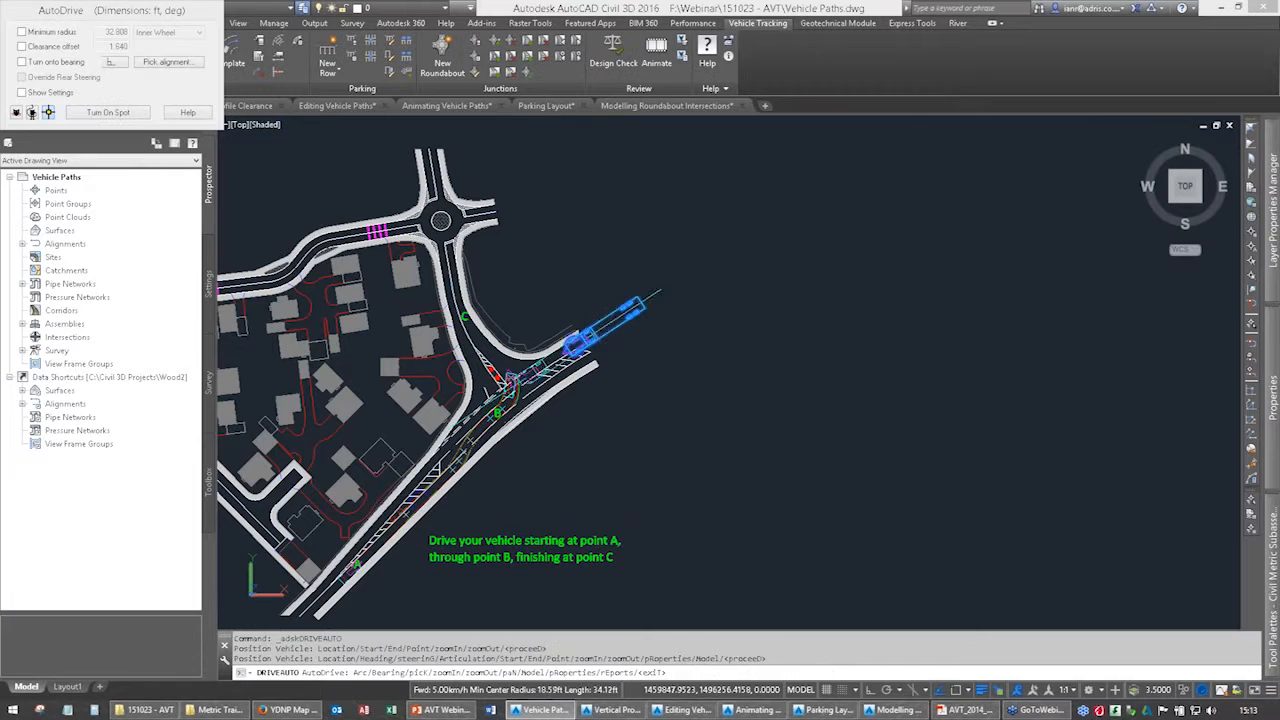
Drive the articulated vehicle along the main road and around the tight turn into the side road up to C.
{"action": "left_click", "coordinate": [505, 378]}
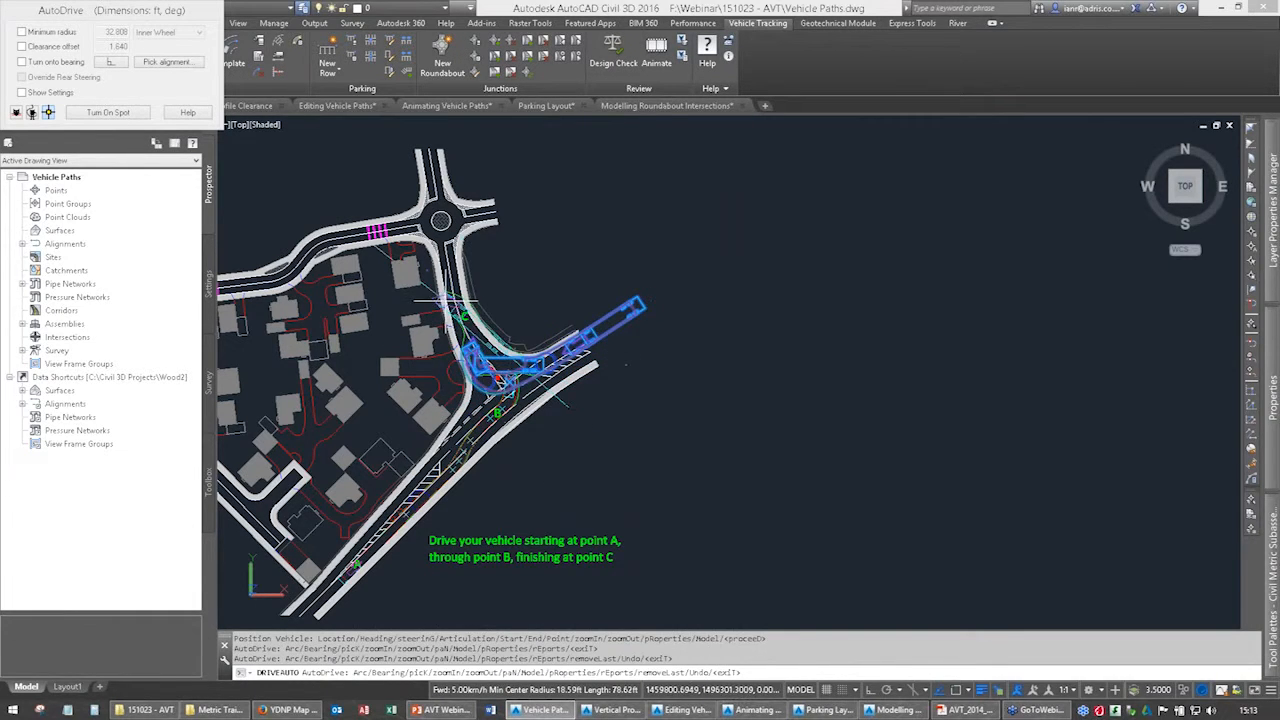
{"action": "left_click", "coordinate": [463, 330]}
{"action": "left_click", "coordinate": [464, 318]}
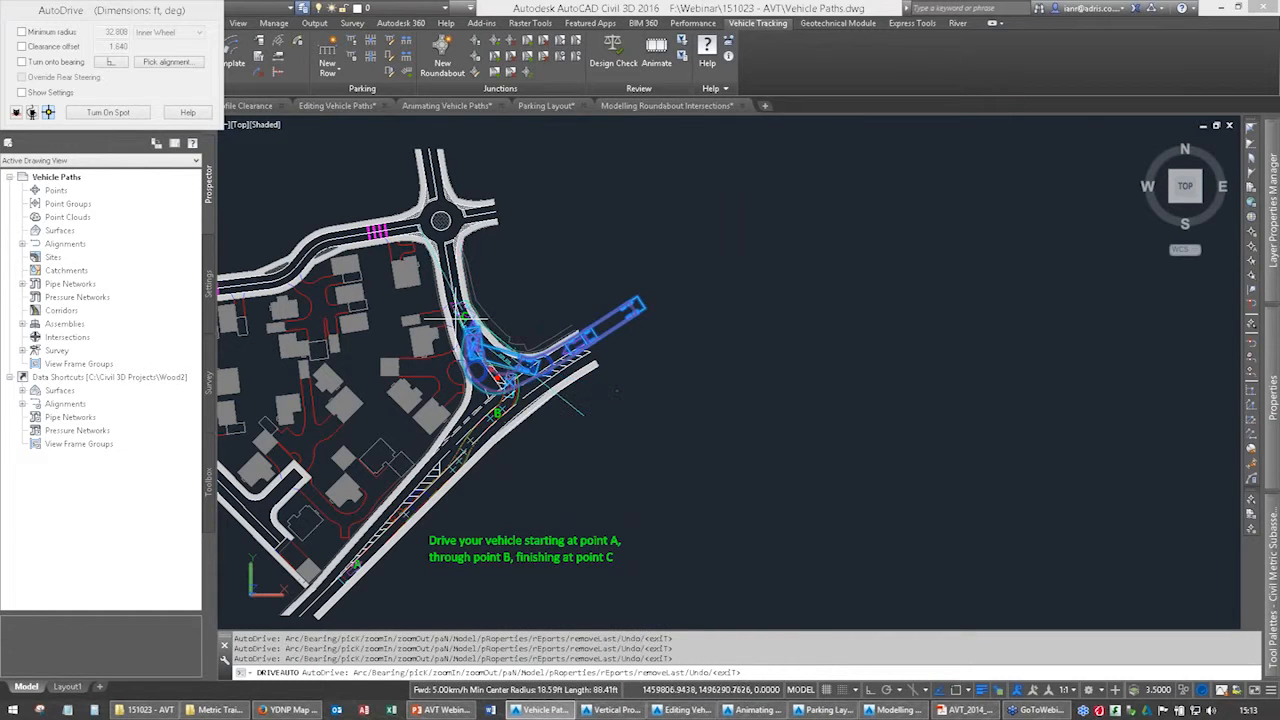
{"action": "left_click", "coordinate": [456, 297]}
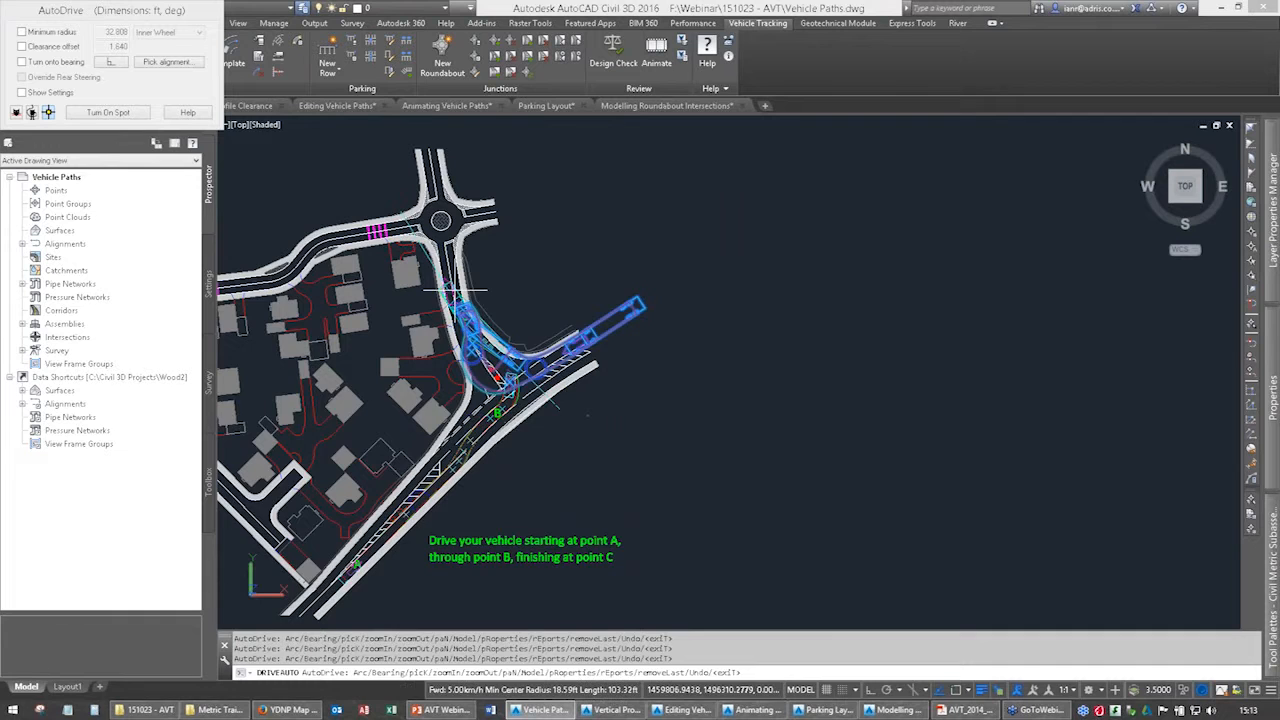
Continue the articulated vehicle past C into the roundabout towards its eastern exit, finish the path and deselect it.
{"action": "scroll", "coordinate": [456, 297], "scroll_direction": "up", "scroll_amount": 3}
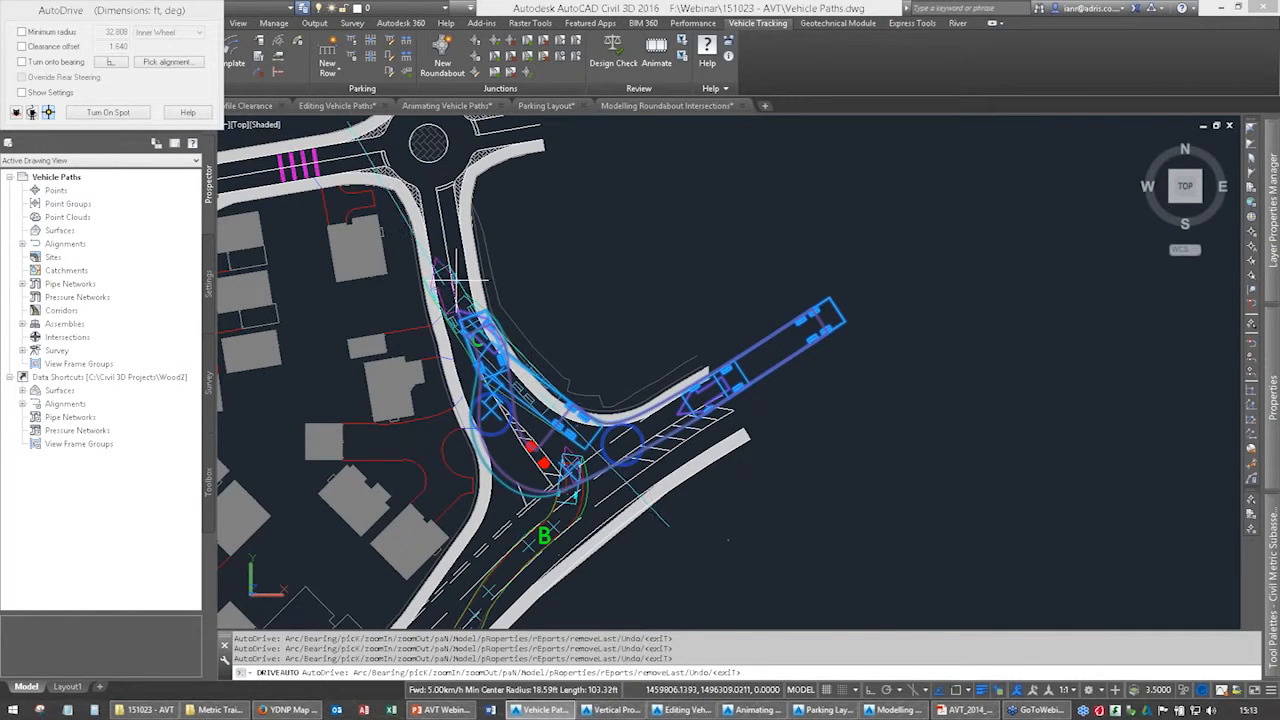
{"action": "left_click", "coordinate": [454, 278]}
{"action": "left_click", "coordinate": [437, 203]}
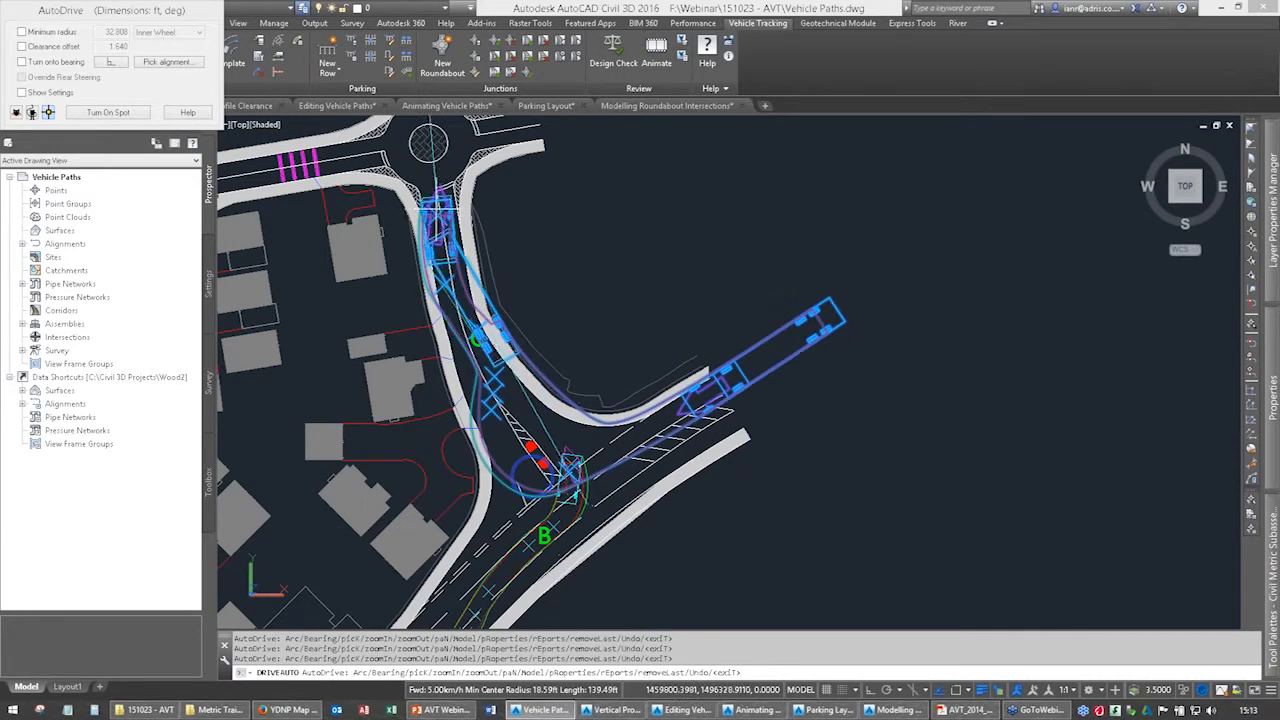
{"action": "middle_click_drag", "start_coordinate": [436, 194], "coordinate": [410, 311]}
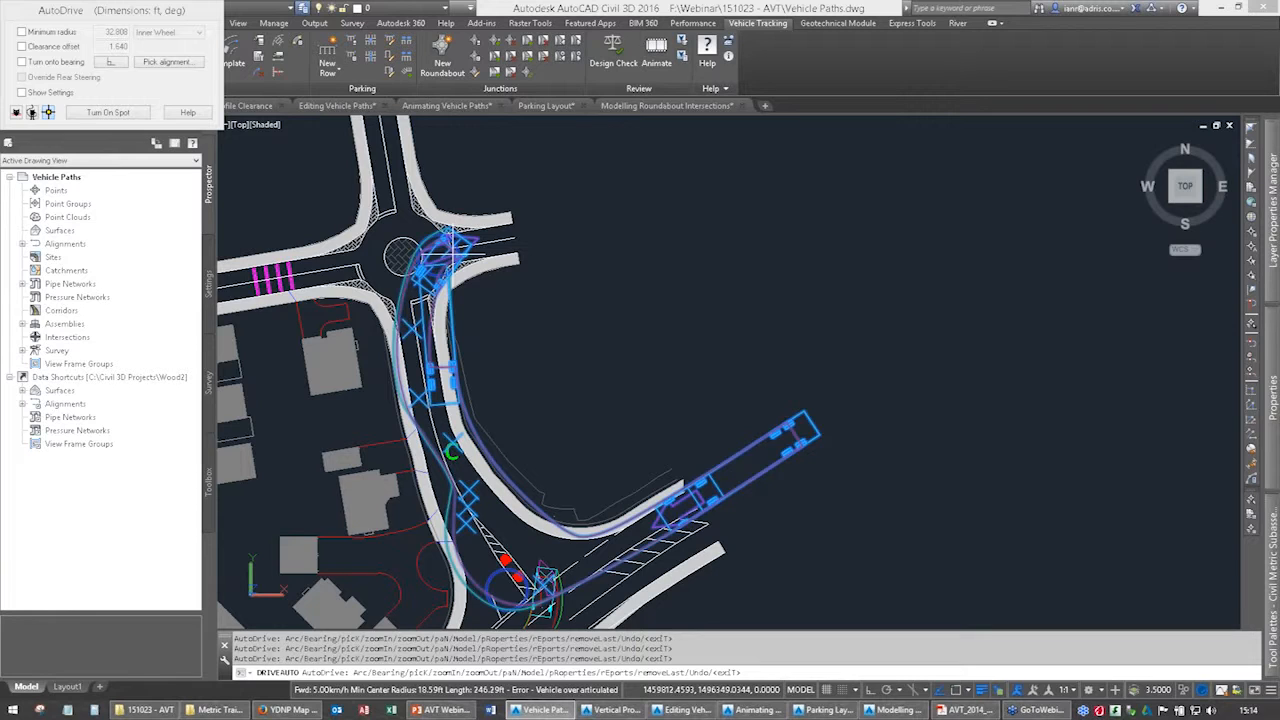
{"action": "key", "text": "Escape"}
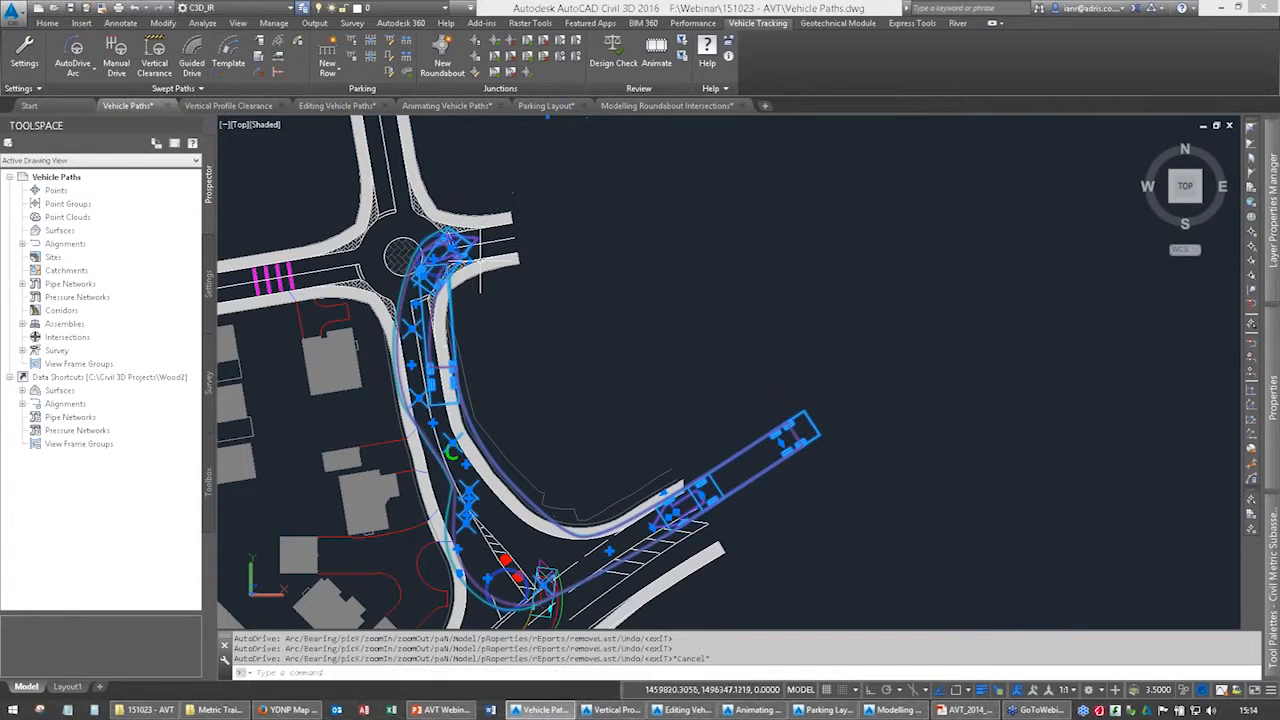
{"action": "middle_click_drag", "start_coordinate": [530, 410], "coordinate": [483, 236]}
{"action": "key", "text": "Escape"}
{"action": "scroll", "coordinate": [636, 325], "scroll_direction": "up", "scroll_amount": 3}
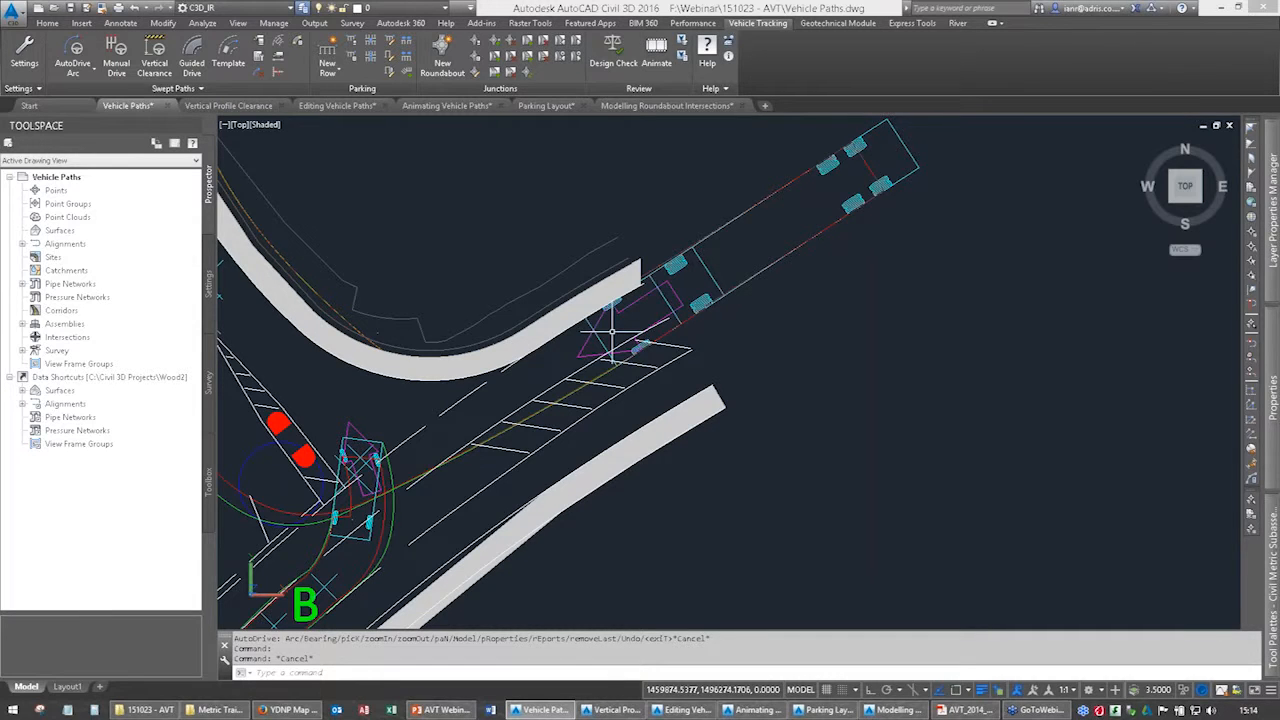
Switch to the Vertical Profile Clearance drawing and open the proposed road corridor in the Object Viewer.
{"action": "left_click", "coordinate": [218, 106]}
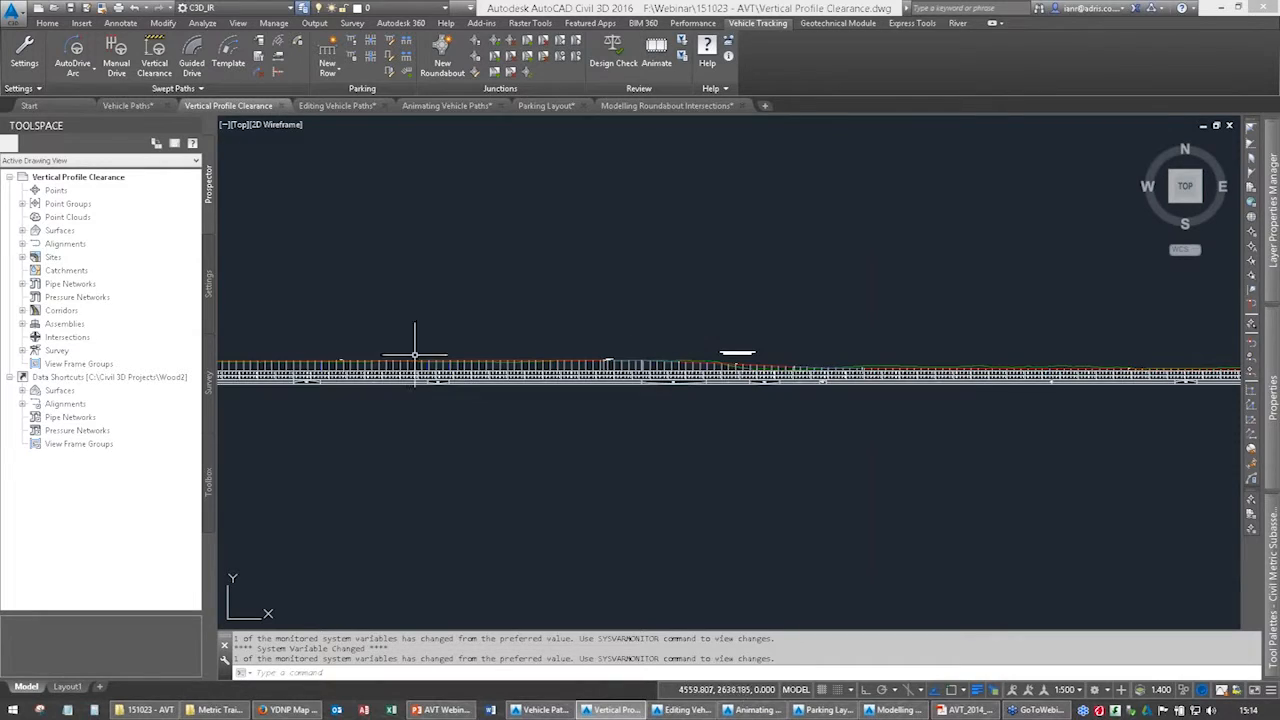
{"action": "scroll", "coordinate": [420, 405], "scroll_direction": "down", "scroll_amount": 5}
{"action": "scroll", "coordinate": [536, 437], "scroll_direction": "up", "scroll_amount": 8}
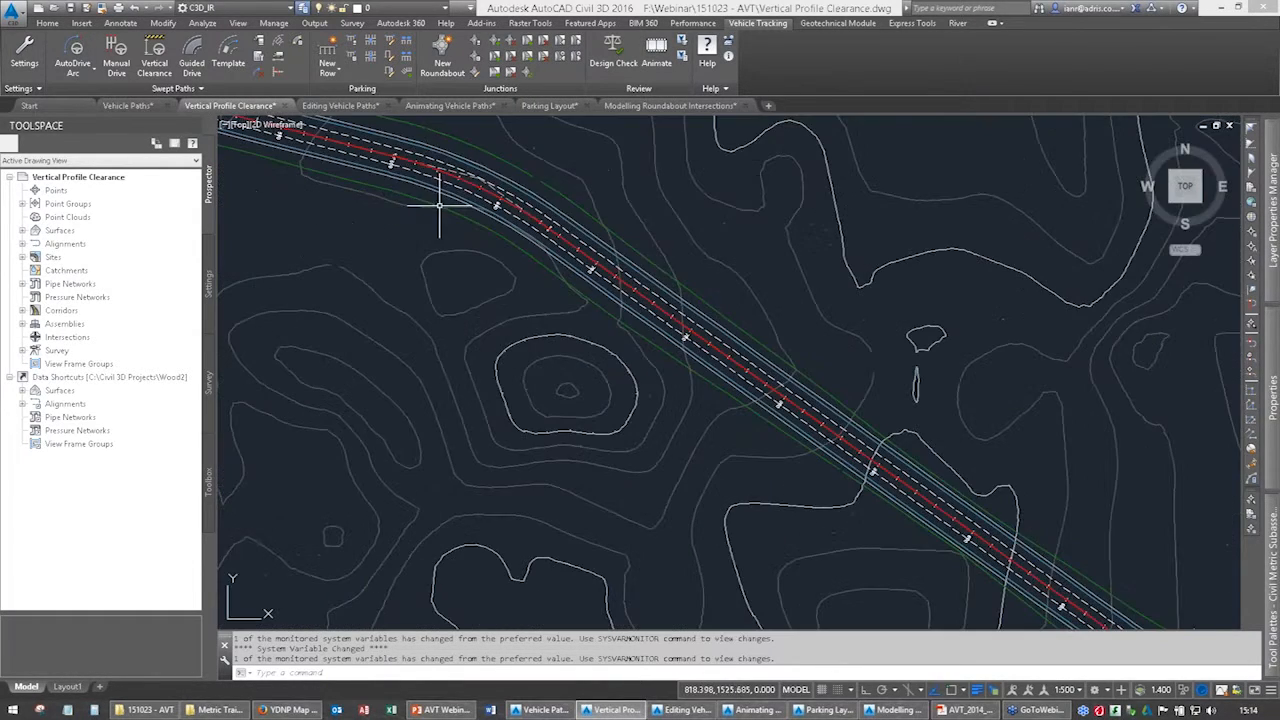
{"action": "left_click", "coordinate": [465, 160]}
{"action": "right_click", "coordinate": [528, 206]}
{"action": "left_click", "coordinate": [585, 453]}
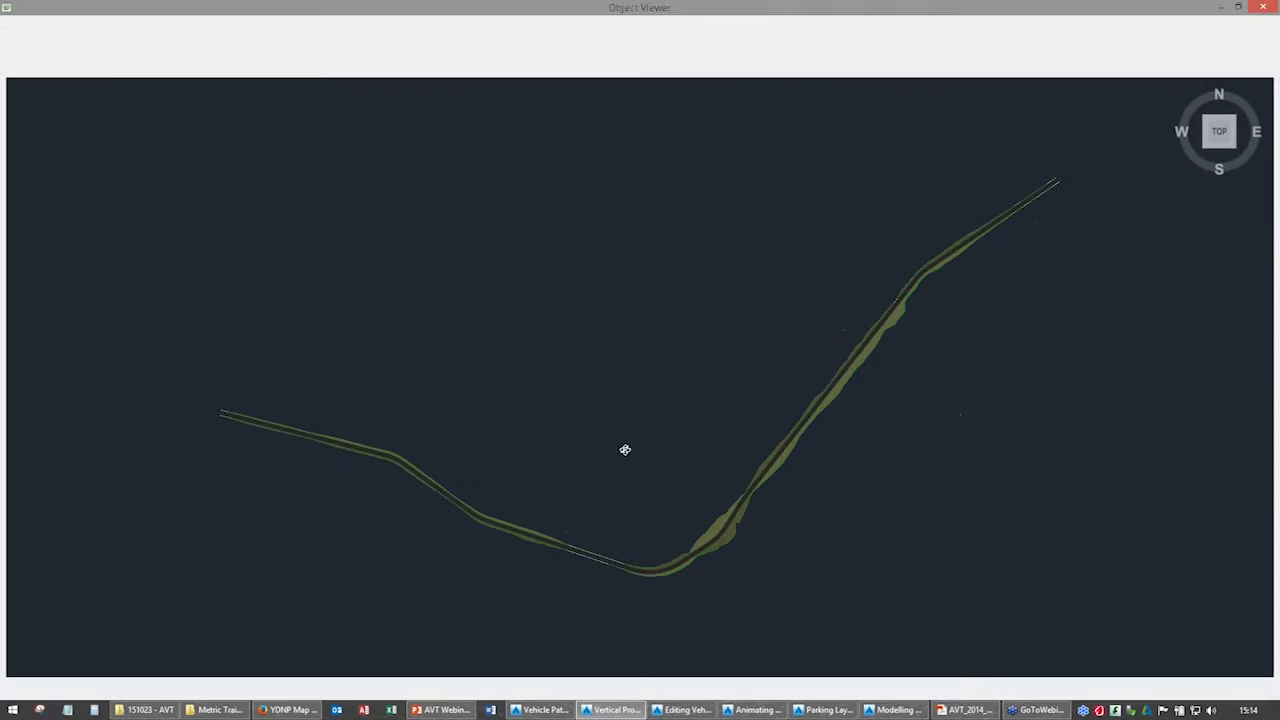
Inspect the corridor's shape and side slopes in 3D, and close the Object Viewer.
{"action": "left_click_drag", "start_coordinate": [626, 449], "coordinate": [712, 452]}
{"action": "scroll", "coordinate": [727, 447], "scroll_direction": "up", "scroll_amount": 3}
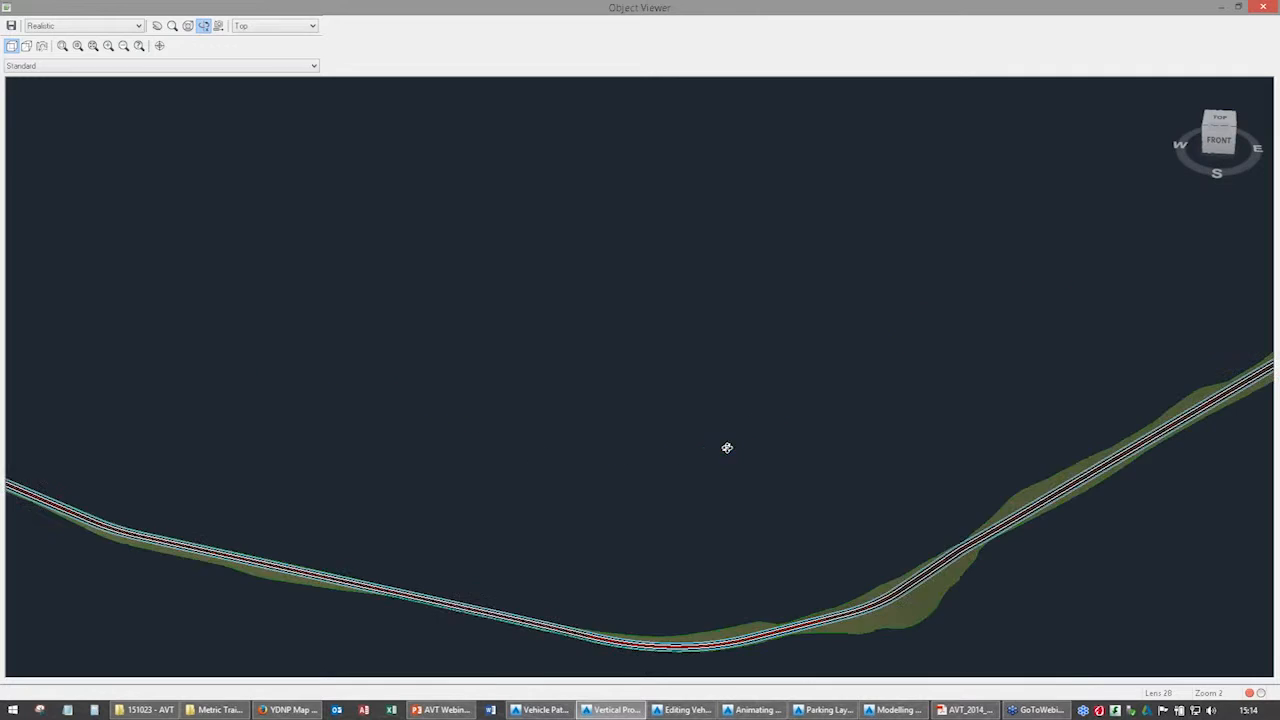
{"action": "middle_click_drag", "start_coordinate": [784, 507], "coordinate": [511, 277]}
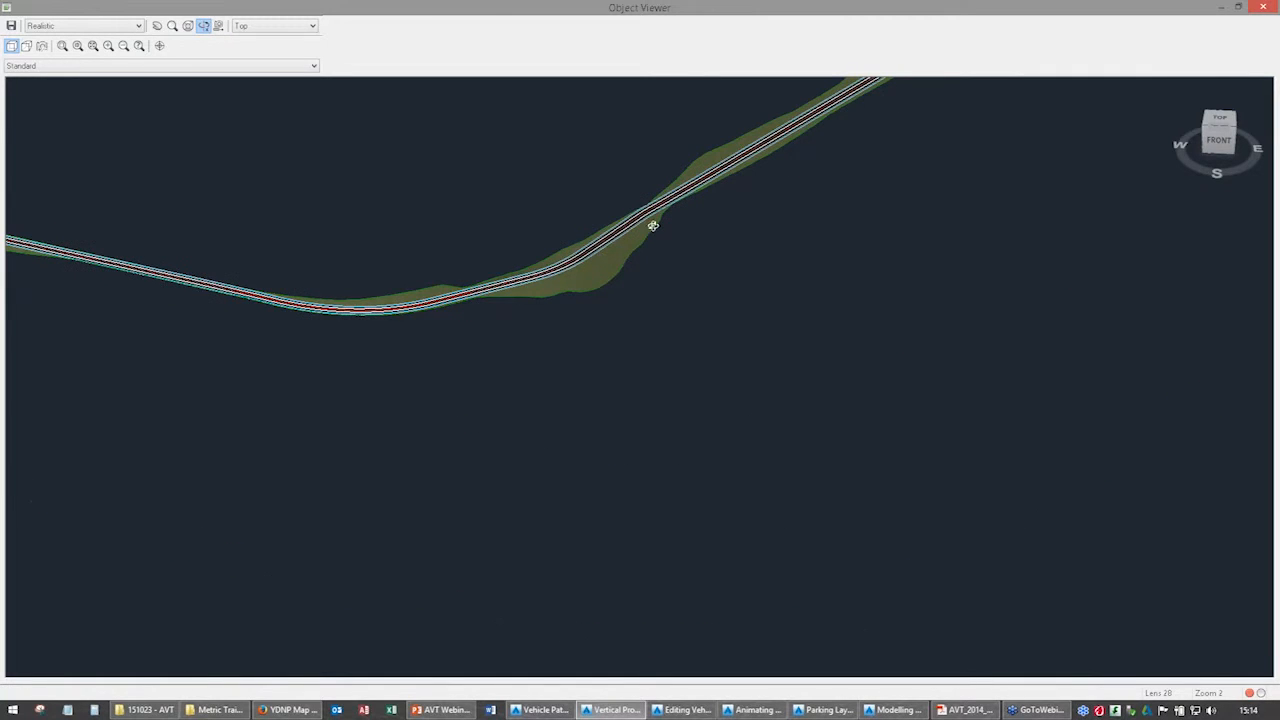
{"action": "scroll", "coordinate": [654, 214], "scroll_direction": "up", "scroll_amount": 2}
{"action": "middle_click_drag", "start_coordinate": [654, 210], "coordinate": [584, 291]}
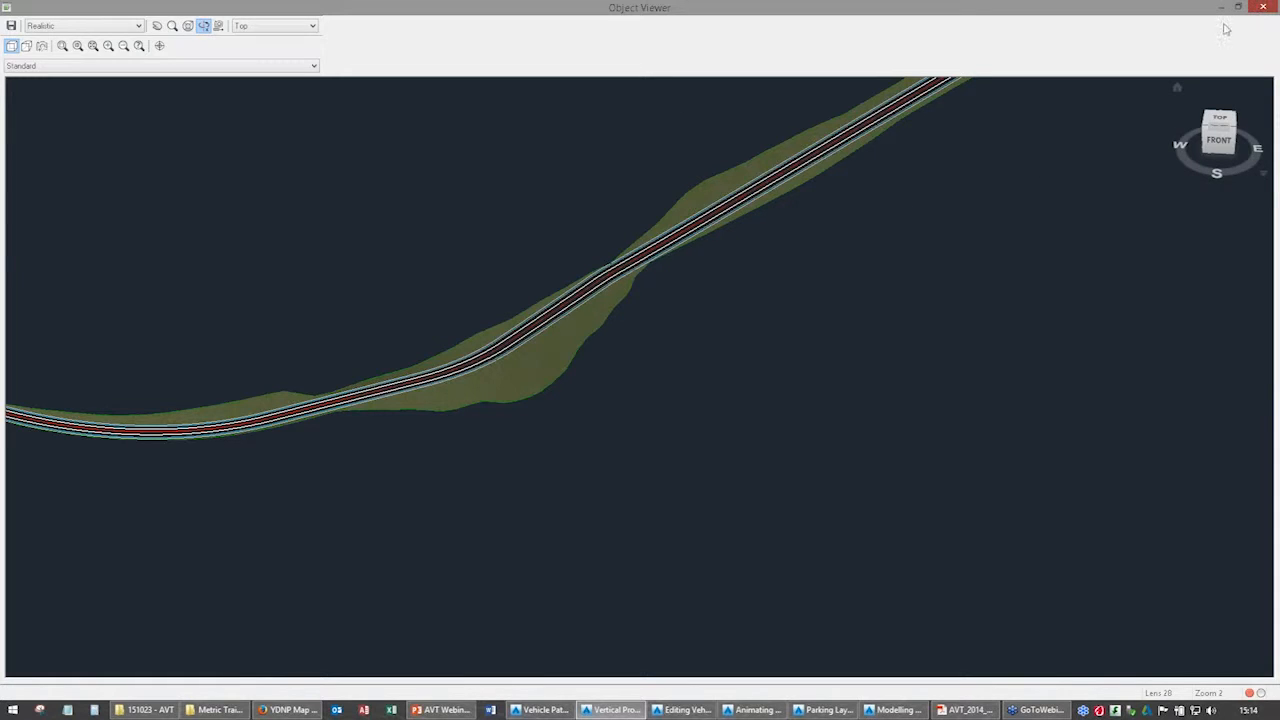
{"action": "left_click", "coordinate": [1263, 7]}
Compare the full road alignment on the contour plan with the start of its long section.
{"action": "scroll", "coordinate": [495, 388], "scroll_direction": "down", "scroll_amount": 2}
{"action": "middle_click_drag", "start_coordinate": [884, 233], "coordinate": [654, 425]}
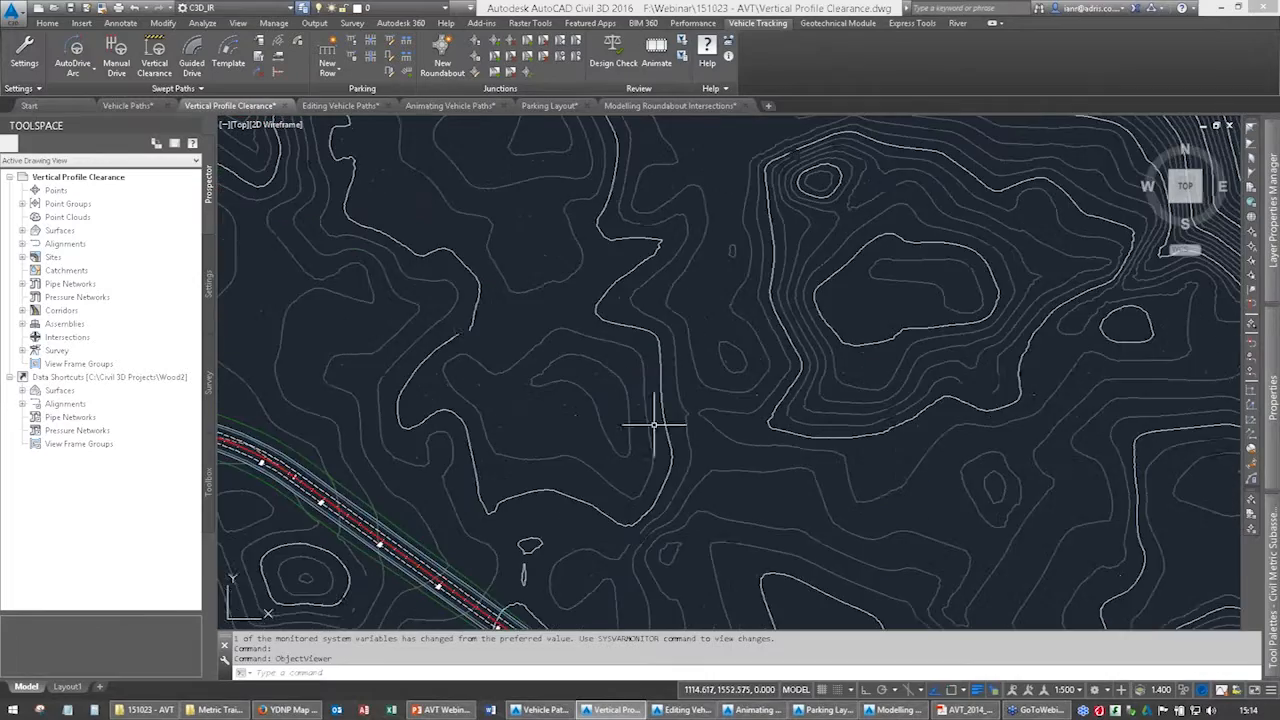
{"action": "scroll", "coordinate": [820, 357], "scroll_direction": "down", "scroll_amount": 2}
{"action": "scroll", "coordinate": [820, 340], "scroll_direction": "down", "scroll_amount": 3}
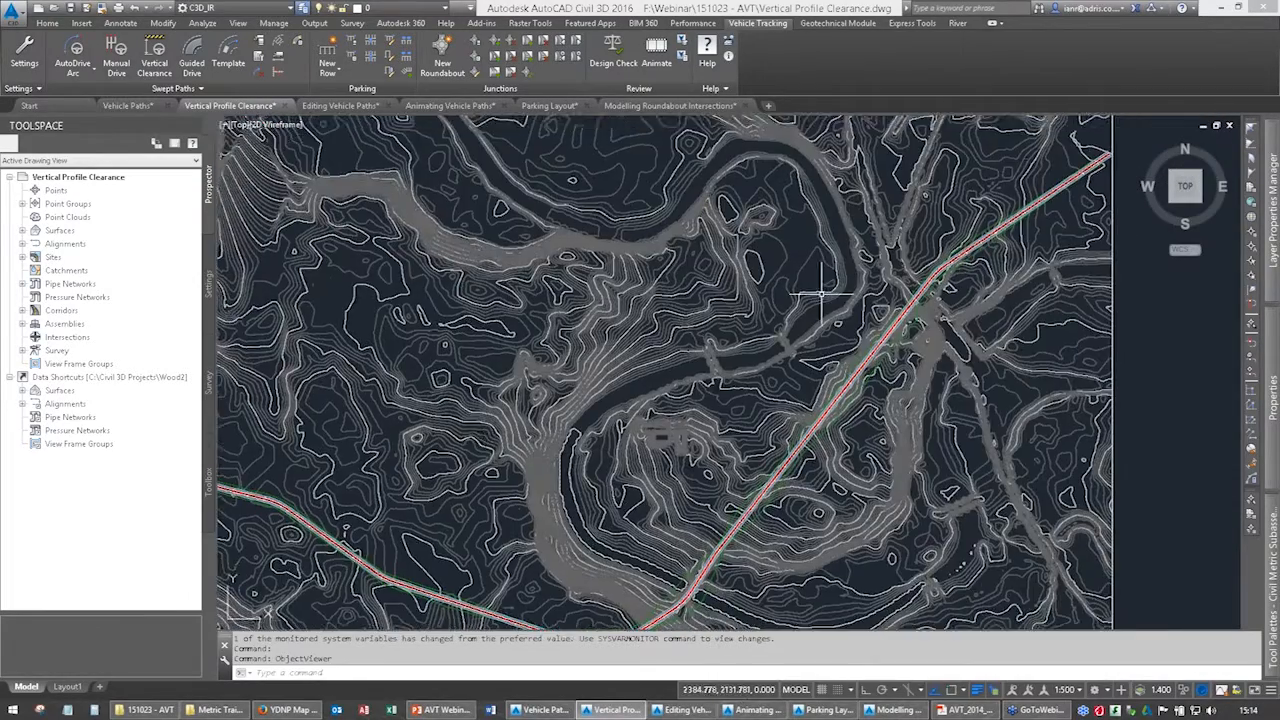
{"action": "middle_click_drag", "start_coordinate": [1138, 201], "coordinate": [757, 531]}
{"action": "middle_click_drag", "start_coordinate": [971, 429], "coordinate": [477, 286]}
{"action": "scroll", "coordinate": [386, 323], "scroll_direction": "up", "scroll_amount": 7}
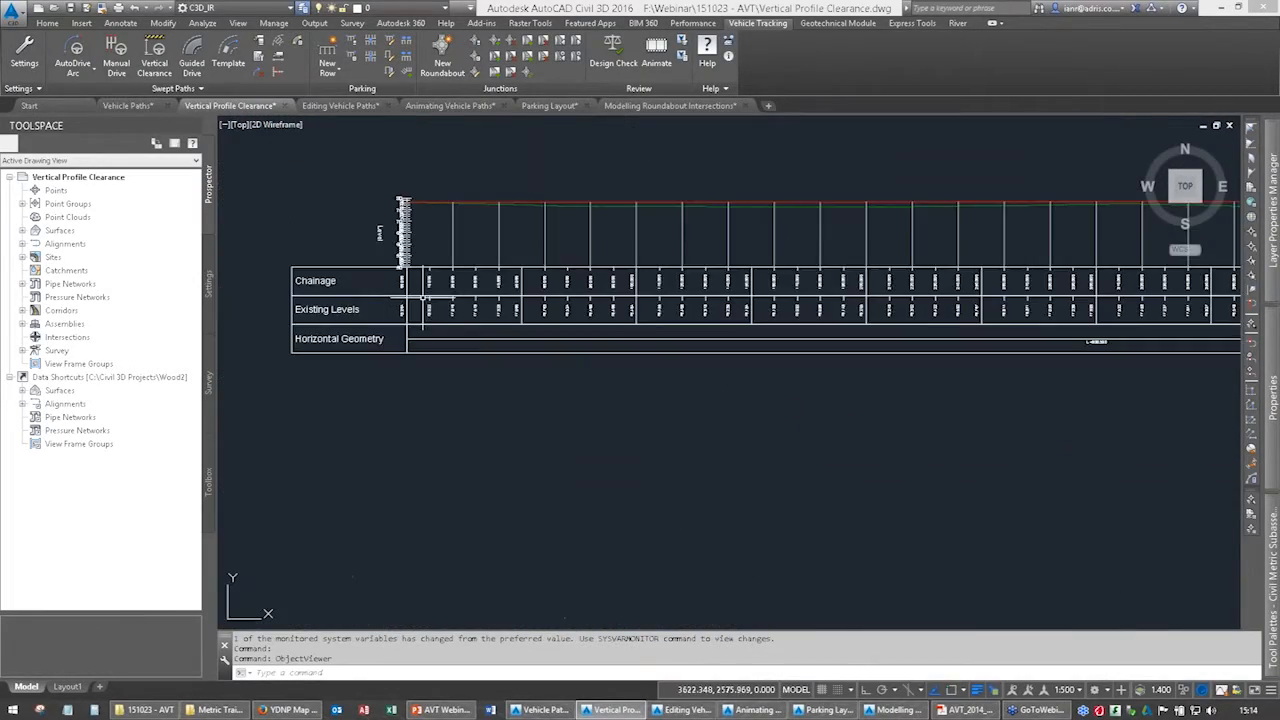
{"action": "middle_click_drag", "start_coordinate": [587, 203], "coordinate": [566, 278]}
{"action": "scroll", "coordinate": [602, 295], "scroll_direction": "down", "scroll_amount": 2}
{"action": "middle_click_drag", "start_coordinate": [863, 359], "coordinate": [794, 403]}
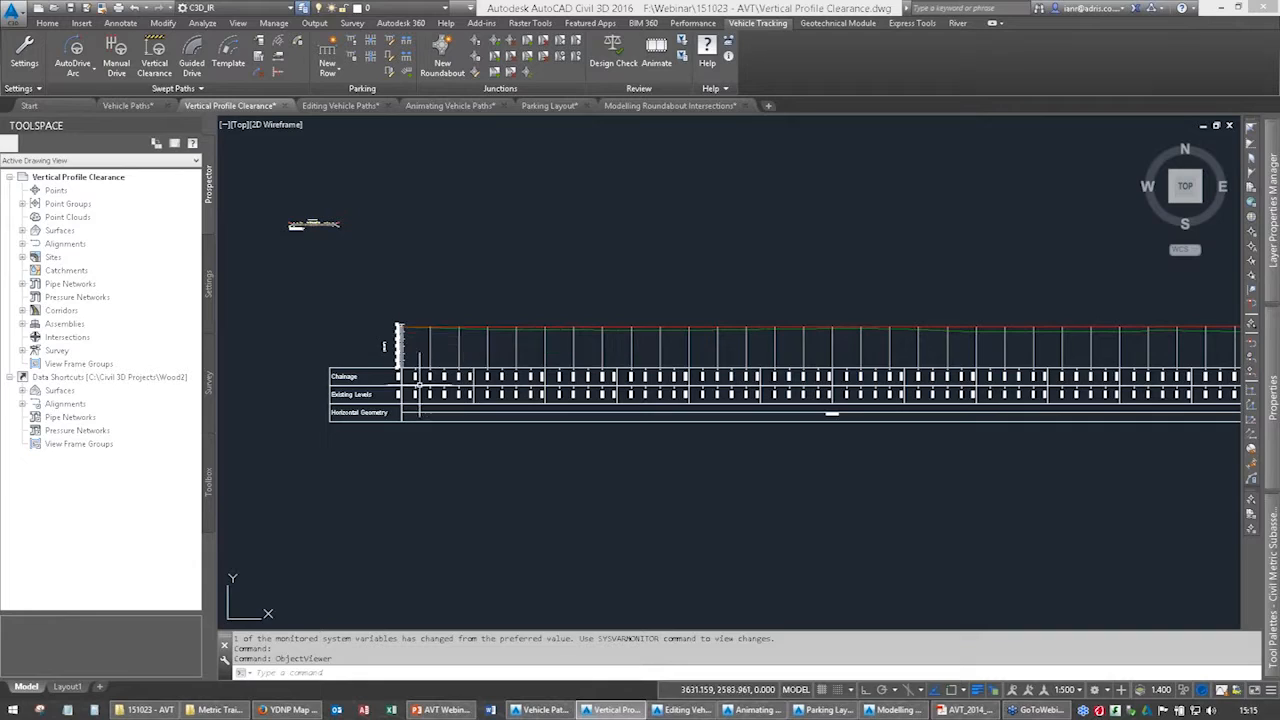
{"action": "scroll", "coordinate": [405, 434], "scroll_direction": "down", "scroll_amount": 6}
{"action": "middle_click_drag", "start_coordinate": [421, 552], "coordinate": [633, 433]}
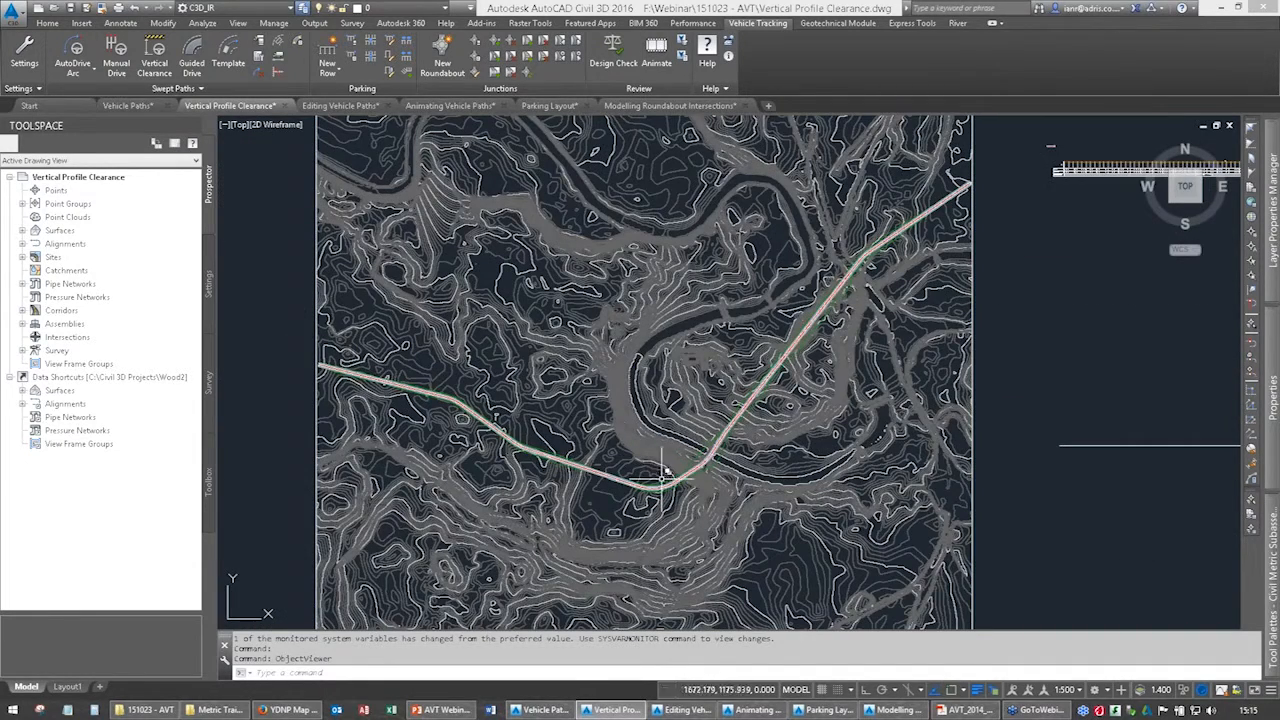
Examine the proposed road profile against the existing ground along the long section, including the stretch beneath the title.
{"action": "scroll", "coordinate": [600, 320], "scroll_direction": "up", "scroll_amount": 8}
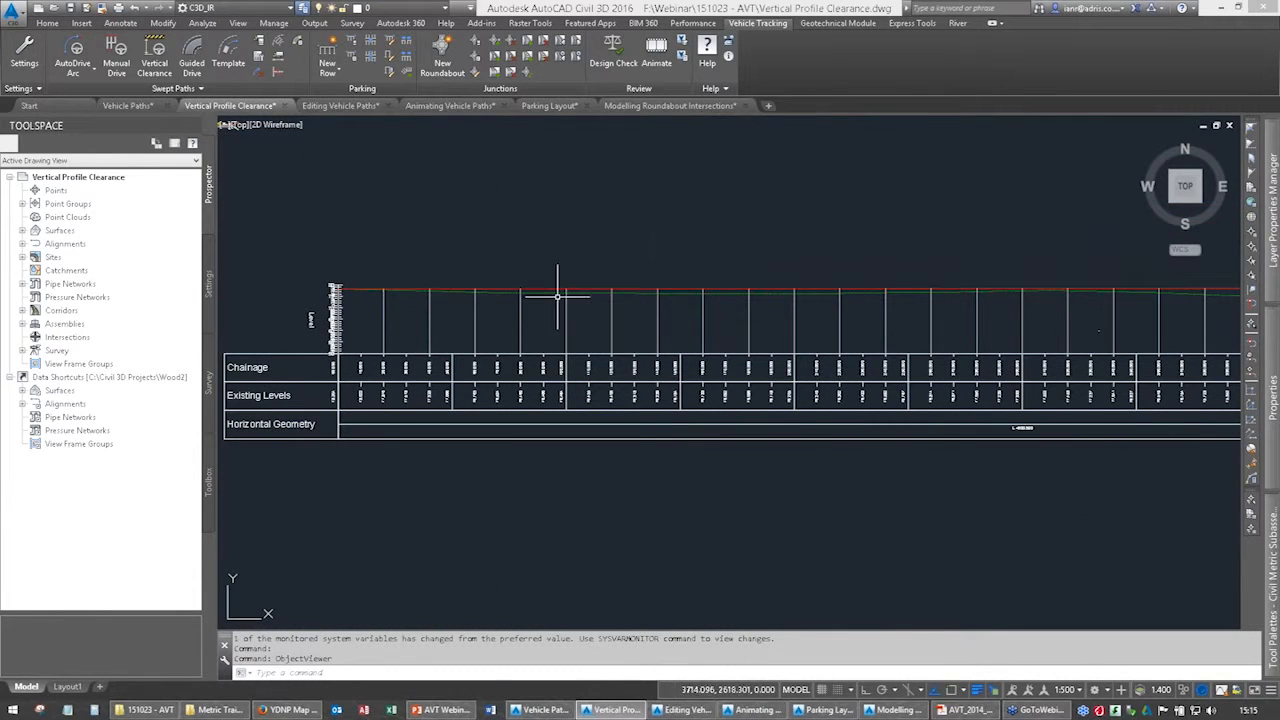
{"action": "middle_click_drag", "start_coordinate": [866, 277], "coordinate": [528, 255]}
{"action": "scroll", "coordinate": [751, 251], "scroll_direction": "down", "scroll_amount": 1}
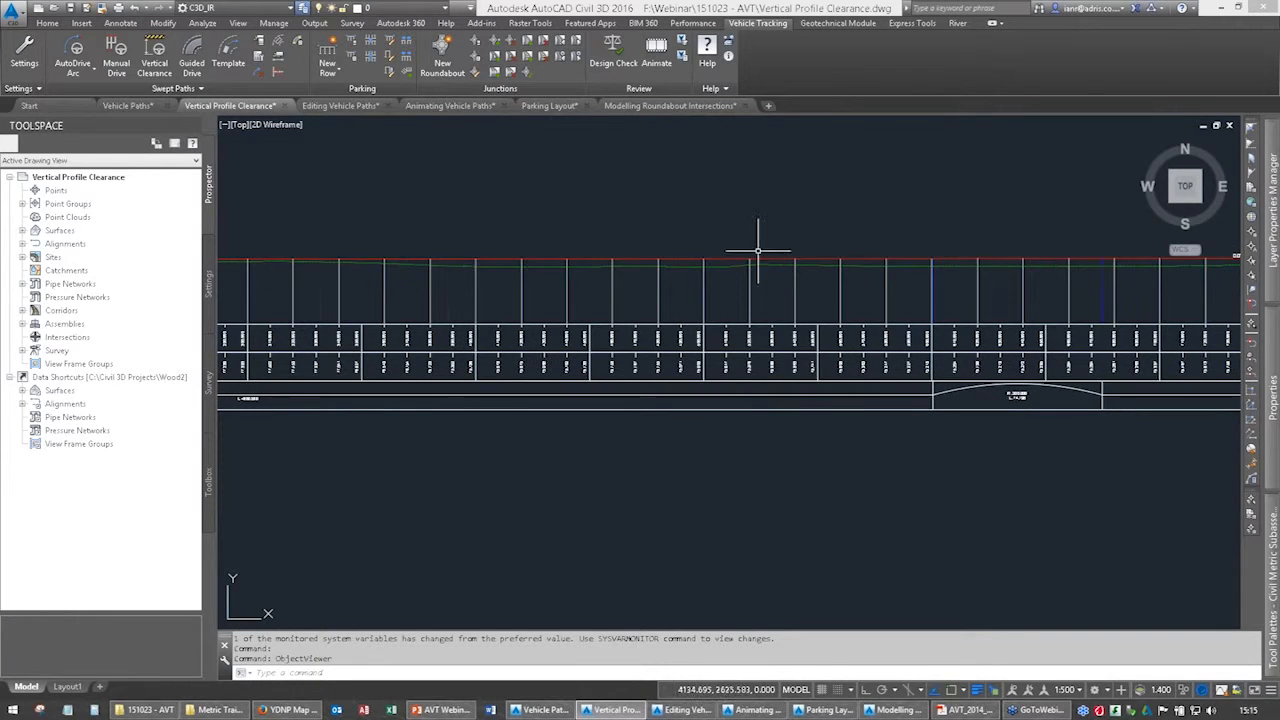
{"action": "scroll", "coordinate": [505, 287], "scroll_direction": "down", "scroll_amount": 2}
{"action": "mouse_move", "coordinate": [411, 288]}
{"action": "middle_mouse_down"}
{"action": "mouse_move", "coordinate": [280, 316]}
{"action": "mouse_move", "coordinate": [655, 321]}
{"action": "middle_mouse_up"}
{"action": "middle_click_drag", "start_coordinate": [457, 321], "coordinate": [517, 320]}
{"action": "scroll", "coordinate": [517, 320], "scroll_direction": "down", "scroll_amount": 1}
{"action": "middle_click_drag", "start_coordinate": [1050, 301], "coordinate": [323, 301]}
{"action": "scroll", "coordinate": [323, 301], "scroll_direction": "down", "scroll_amount": 1}
{"action": "scroll", "coordinate": [601, 295], "scroll_direction": "up", "scroll_amount": 5}
{"action": "middle_click_drag", "start_coordinate": [575, 288], "coordinate": [571, 312]}
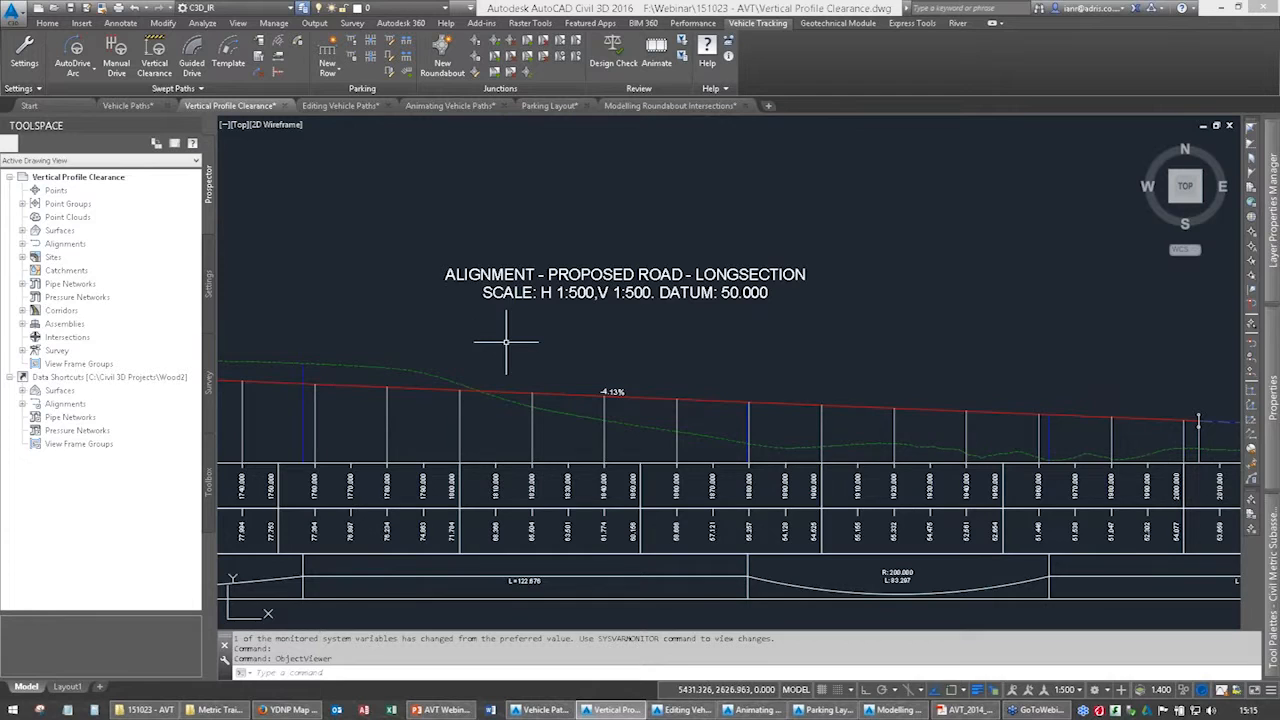
{"action": "scroll", "coordinate": [506, 342], "scroll_direction": "down", "scroll_amount": 5}
{"action": "middle_click_drag", "start_coordinate": [375, 377], "coordinate": [794, 394]}
{"action": "middle_click_drag", "start_coordinate": [274, 372], "coordinate": [445, 329]}
{"action": "scroll", "coordinate": [446, 327], "scroll_direction": "up", "scroll_amount": 4}
{"action": "middle_click_drag", "start_coordinate": [562, 303], "coordinate": [391, 307]}
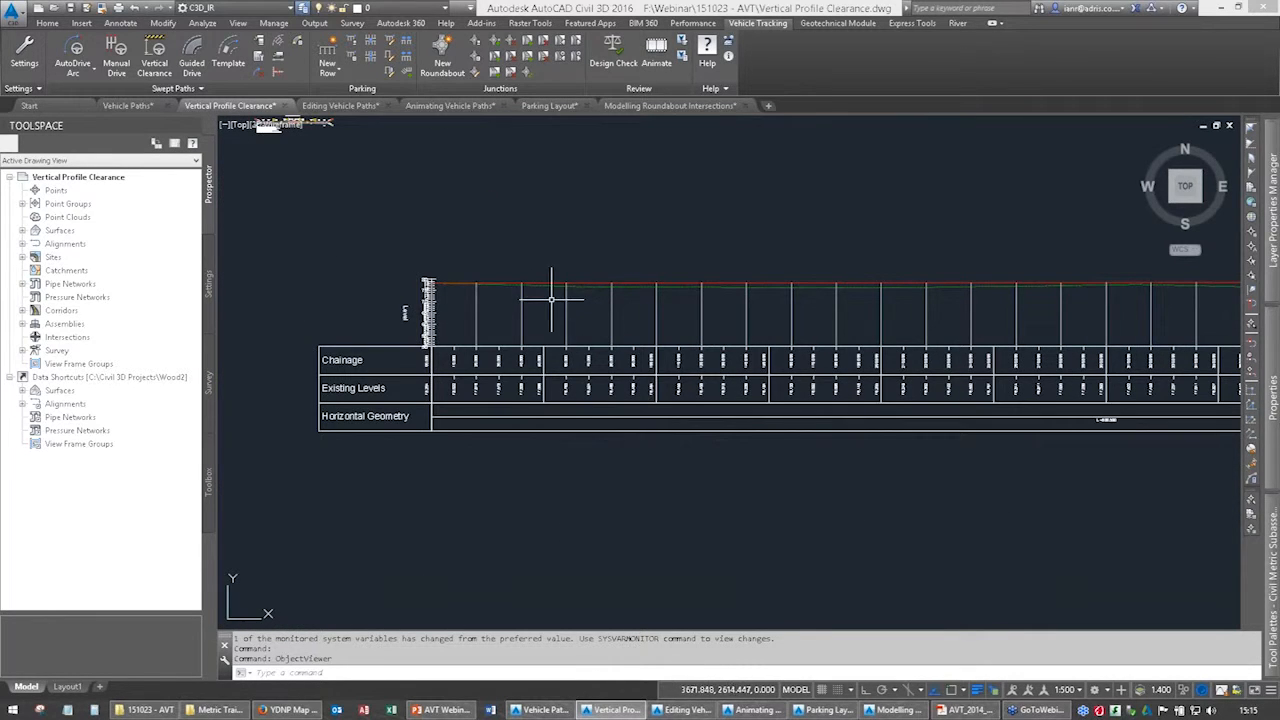
Run a vertical clearance analysis of the FTA Design Articulated Vehicle (1983) on the proposed road profile, accepting the default height and ground clearance.
{"action": "left_click", "coordinate": [154, 55]}
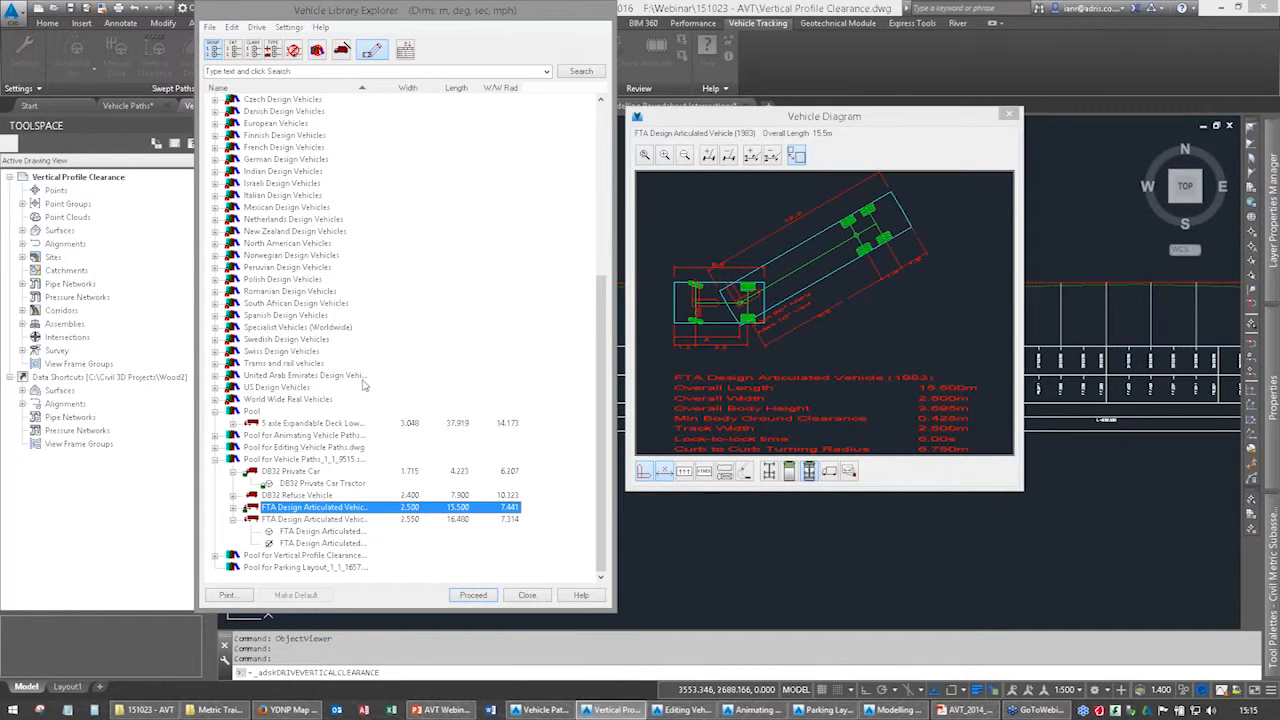
{"action": "left_click", "coordinate": [482, 595]}
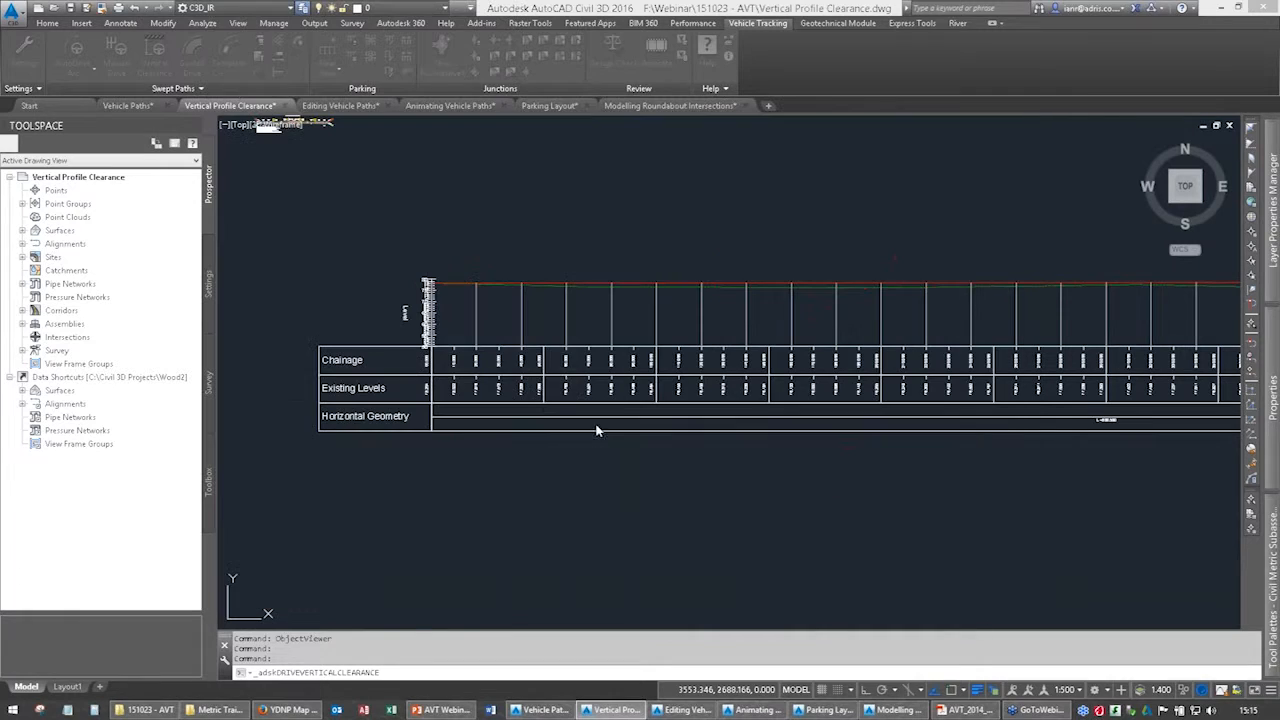
{"action": "left_click", "coordinate": [549, 283]}
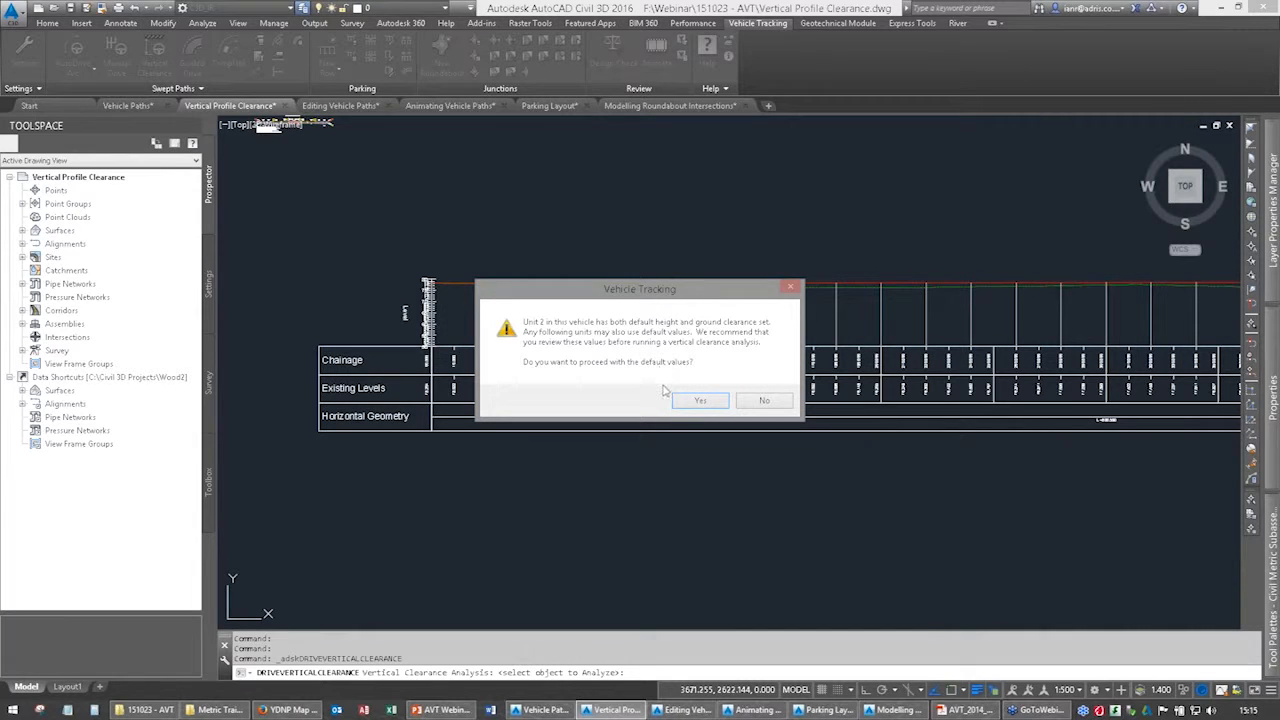
{"action": "left_click", "coordinate": [701, 401]}
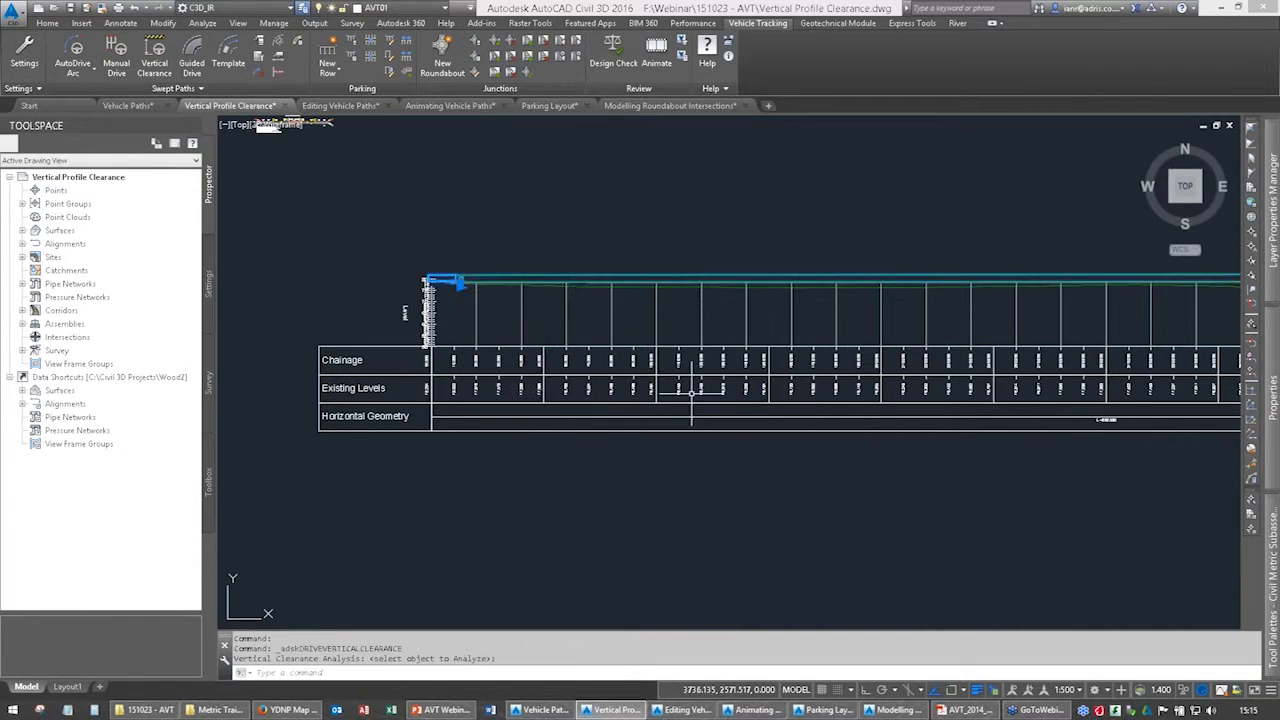
Check the articulated vehicle's clearance envelope along the profile from the start chainage to the far end.
{"action": "scroll", "coordinate": [432, 277], "scroll_direction": "up", "scroll_amount": 2}
{"action": "scroll", "coordinate": [432, 274], "scroll_direction": "up", "scroll_amount": 6}
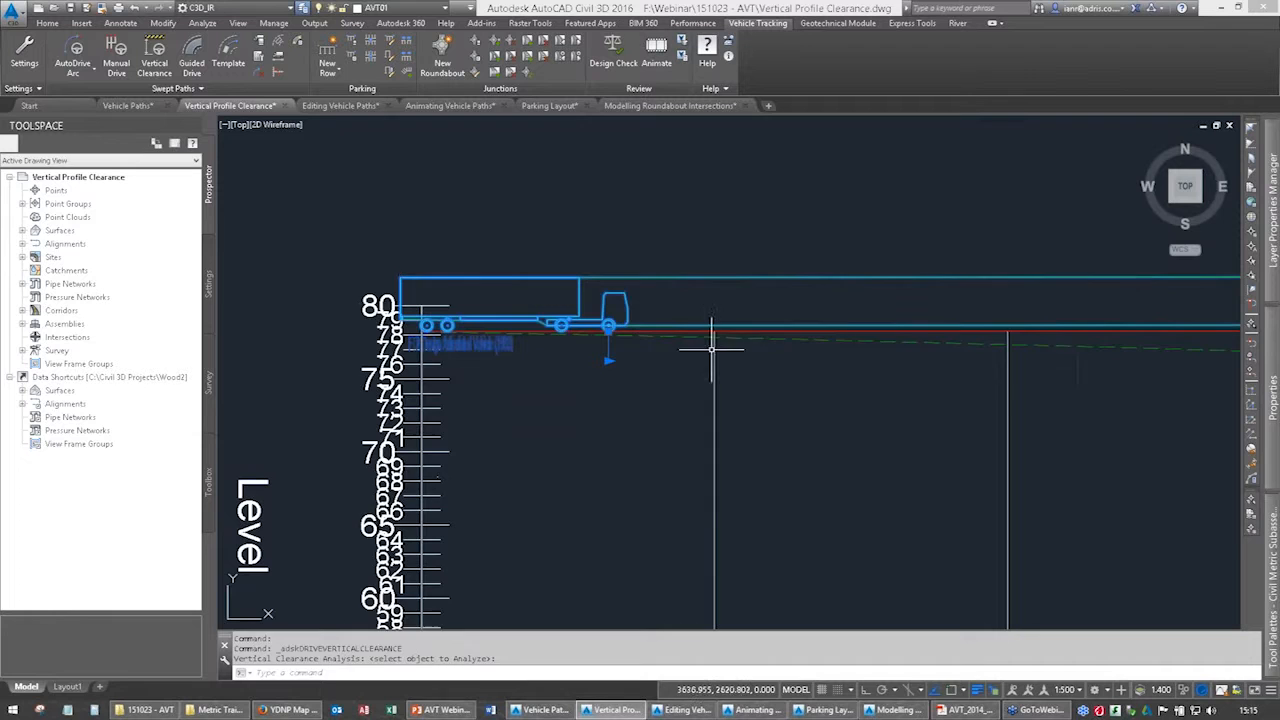
{"action": "middle_click_drag", "start_coordinate": [915, 360], "coordinate": [520, 362]}
{"action": "middle_click_drag", "start_coordinate": [1047, 367], "coordinate": [450, 344]}
{"action": "mouse_move", "coordinate": [1127, 354]}
{"action": "middle_mouse_down"}
{"action": "mouse_move", "coordinate": [700, 354]}
{"action": "mouse_move", "coordinate": [588, 326]}
{"action": "middle_mouse_up"}
{"action": "scroll", "coordinate": [671, 327], "scroll_direction": "down", "scroll_amount": 8}
{"action": "mouse_move", "coordinate": [1204, 378]}
{"action": "middle_mouse_down"}
{"action": "mouse_move", "coordinate": [957, 349]}
{"action": "mouse_move", "coordinate": [855, 369]}
{"action": "middle_mouse_up"}
{"action": "middle_click_drag", "start_coordinate": [995, 365], "coordinate": [626, 357]}
{"action": "middle_click_drag", "start_coordinate": [986, 339], "coordinate": [281, 367]}
{"action": "scroll", "coordinate": [591, 374], "scroll_direction": "down", "scroll_amount": 6}
{"action": "middle_click_drag", "start_coordinate": [772, 386], "coordinate": [445, 351]}
{"action": "scroll", "coordinate": [503, 294], "scroll_direction": "up", "scroll_amount": 2}
{"action": "scroll", "coordinate": [551, 306], "scroll_direction": "up", "scroll_amount": 1}
{"action": "scroll", "coordinate": [1050, 375], "scroll_direction": "down", "scroll_amount": 2}
{"action": "scroll", "coordinate": [1050, 378], "scroll_direction": "down", "scroll_amount": 4}
{"action": "middle_click_drag", "start_coordinate": [1134, 379], "coordinate": [448, 347]}
{"action": "middle_click_drag", "start_coordinate": [1009, 393], "coordinate": [511, 397]}
{"action": "scroll", "coordinate": [799, 349], "scroll_direction": "up", "scroll_amount": 2}
{"action": "scroll", "coordinate": [799, 349], "scroll_direction": "up", "scroll_amount": 8}
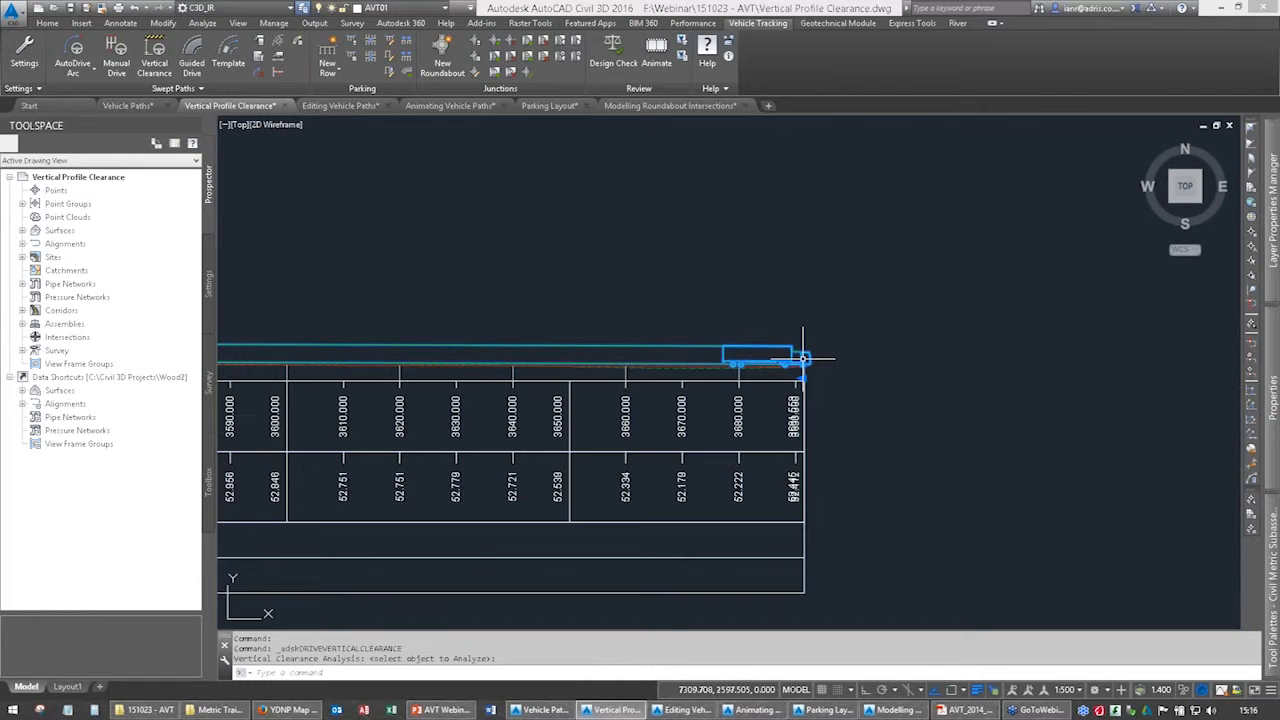
Review the clearance envelope back along the long section to the vehicle at the start chainage.
{"action": "scroll", "coordinate": [571, 389], "scroll_direction": "down", "scroll_amount": 10}
{"action": "middle_click_drag", "start_coordinate": [405, 414], "coordinate": [895, 400]}
{"action": "middle_click_drag", "start_coordinate": [529, 409], "coordinate": [926, 380]}
{"action": "scroll", "coordinate": [634, 288], "scroll_direction": "up", "scroll_amount": 5}
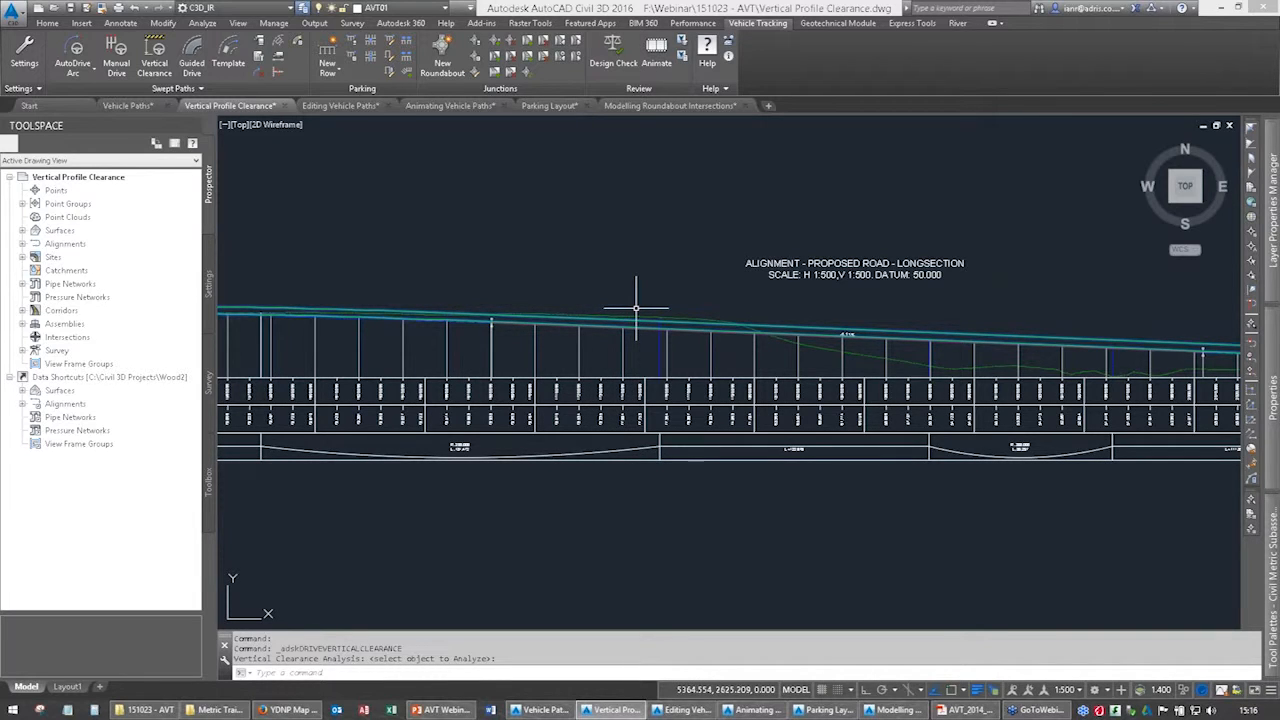
{"action": "scroll", "coordinate": [640, 295], "scroll_direction": "down", "scroll_amount": 5}
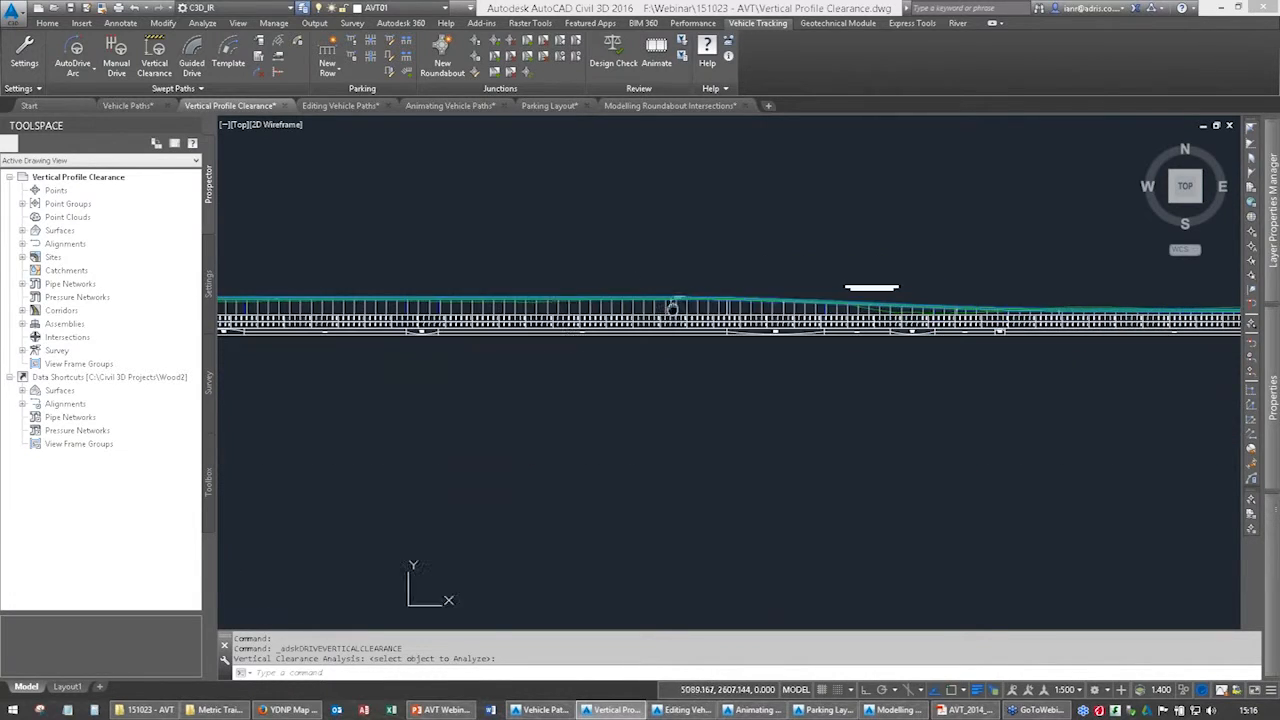
{"action": "scroll", "coordinate": [478, 260], "scroll_direction": "down", "scroll_amount": 3}
{"action": "scroll", "coordinate": [482, 300], "scroll_direction": "up", "scroll_amount": 6}
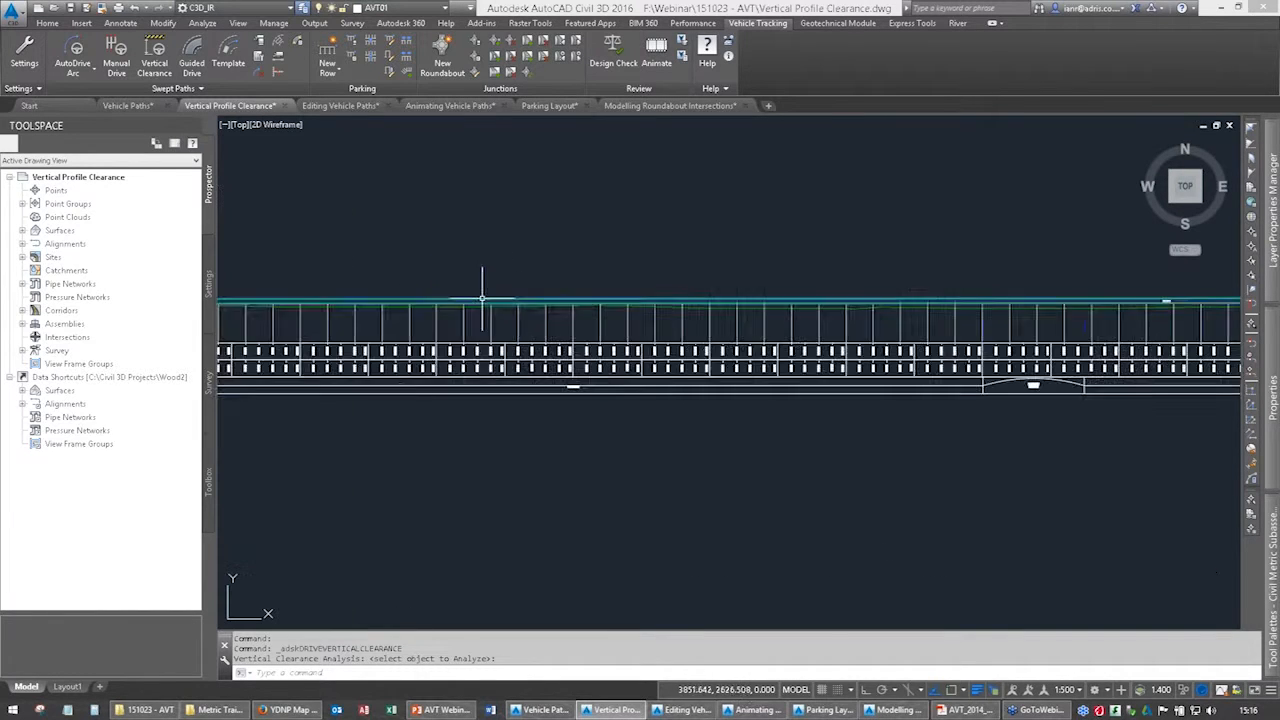
{"action": "scroll", "coordinate": [423, 289], "scroll_direction": "up", "scroll_amount": 2}
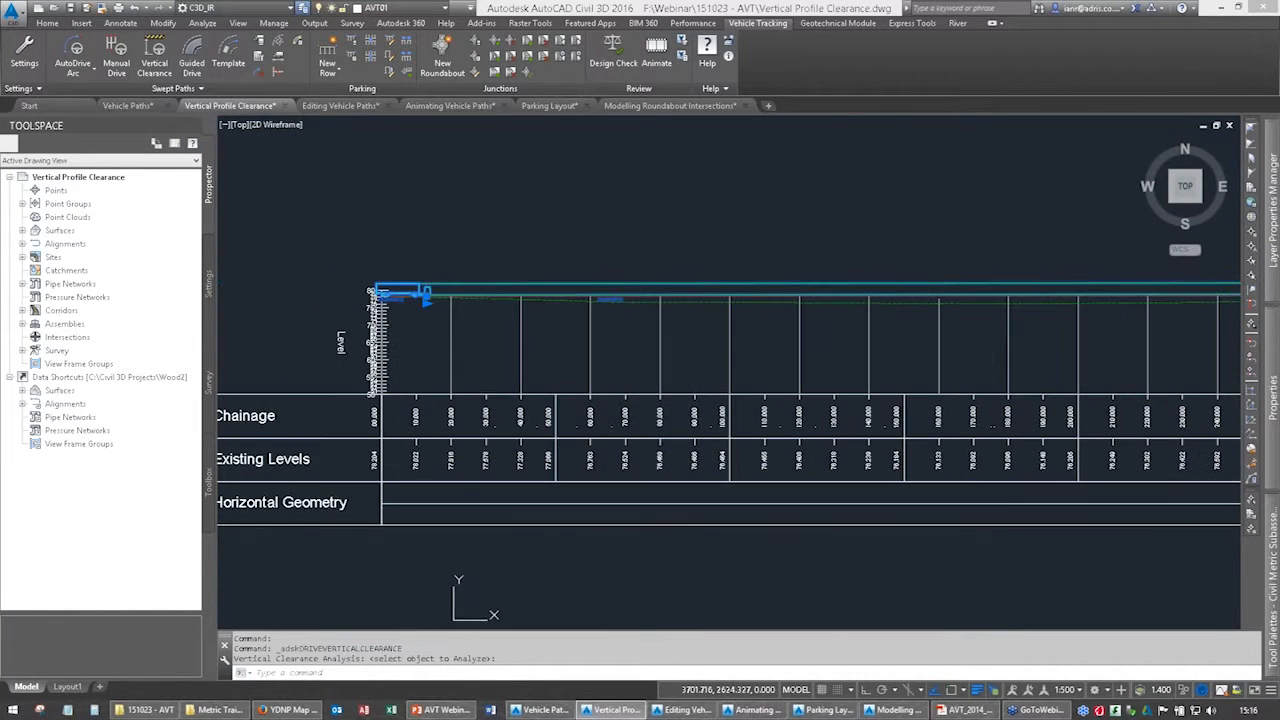
Play Animation 1 of the articulated vehicle along the long section at x16 speed, and close the animation.
{"action": "left_click", "coordinate": [660, 48]}
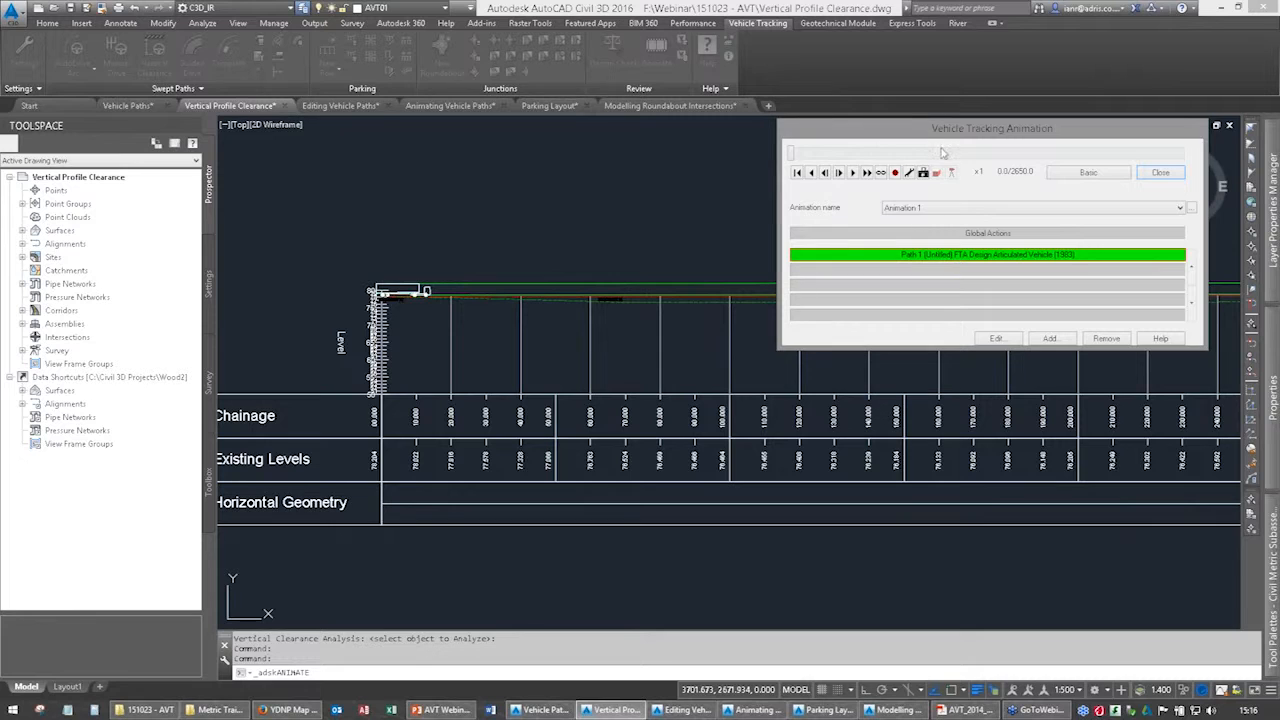
{"action": "left_click_drag", "start_coordinate": [945, 133], "coordinate": [958, 390]}
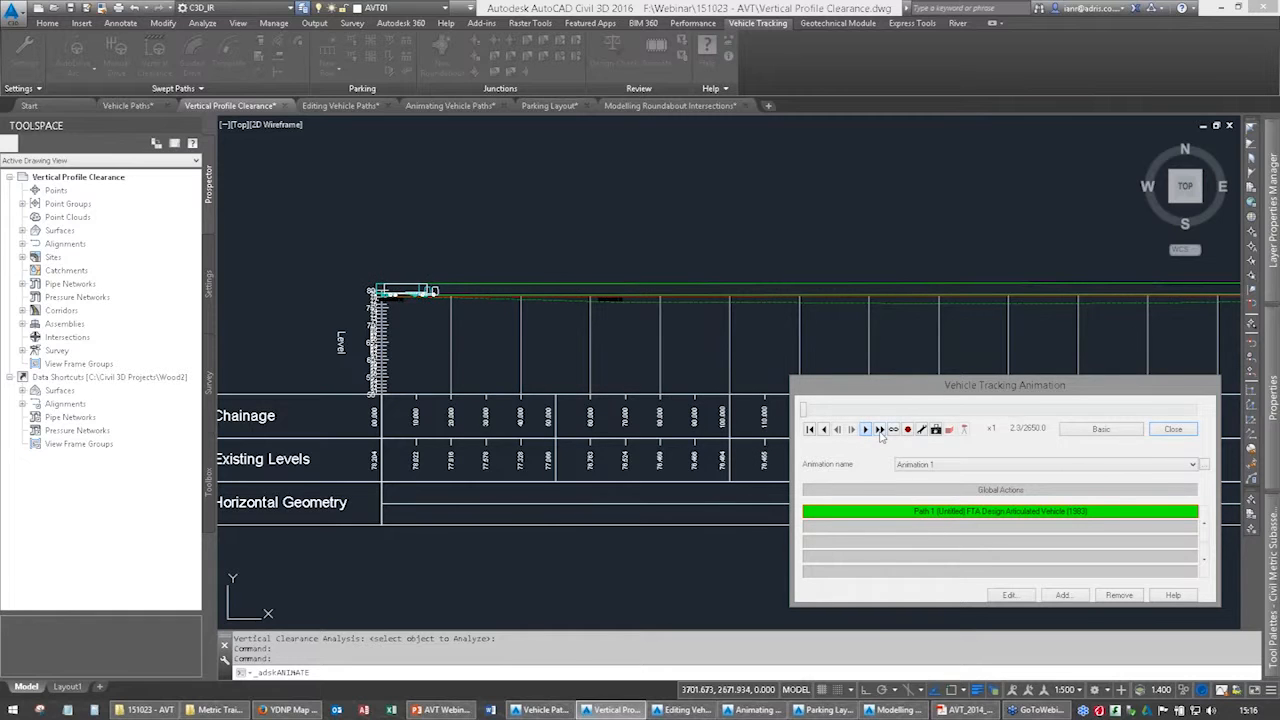
{"action": "left_click", "coordinate": [879, 429]}
{"action": "left_click", "coordinate": [879, 429]}
{"action": "left_click", "coordinate": [879, 429]}
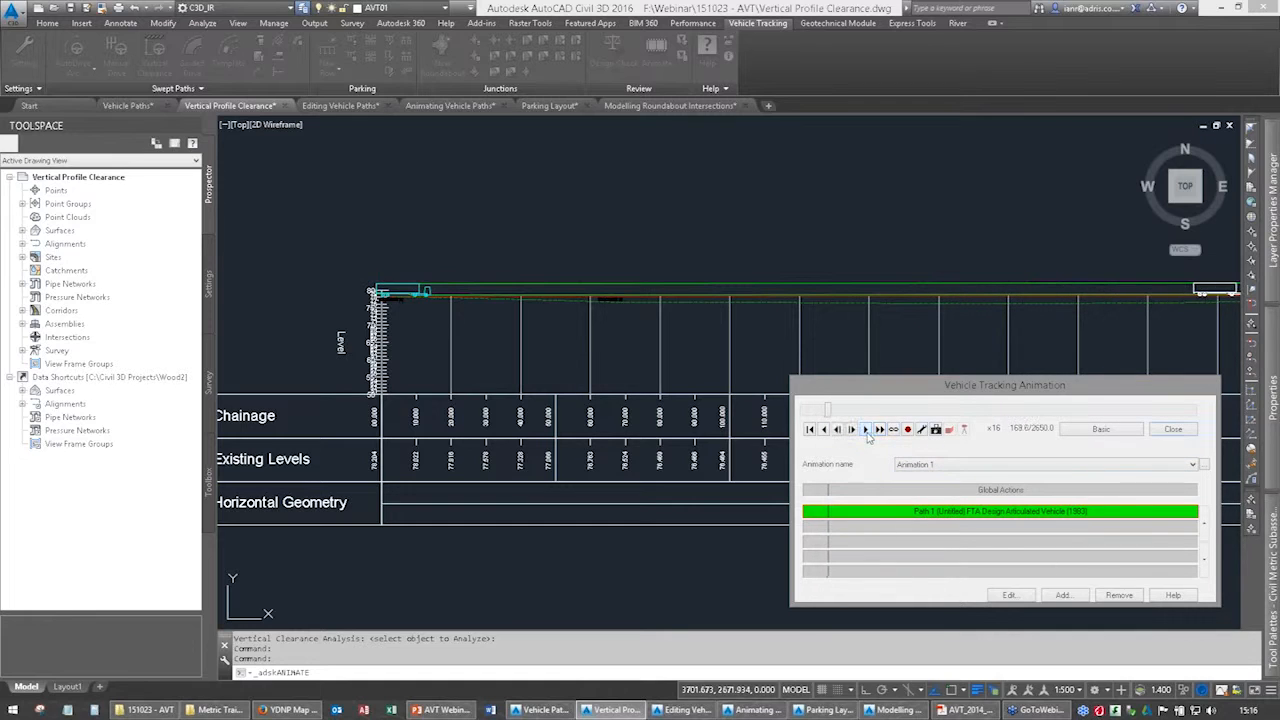
{"action": "left_click", "coordinate": [1170, 428]}
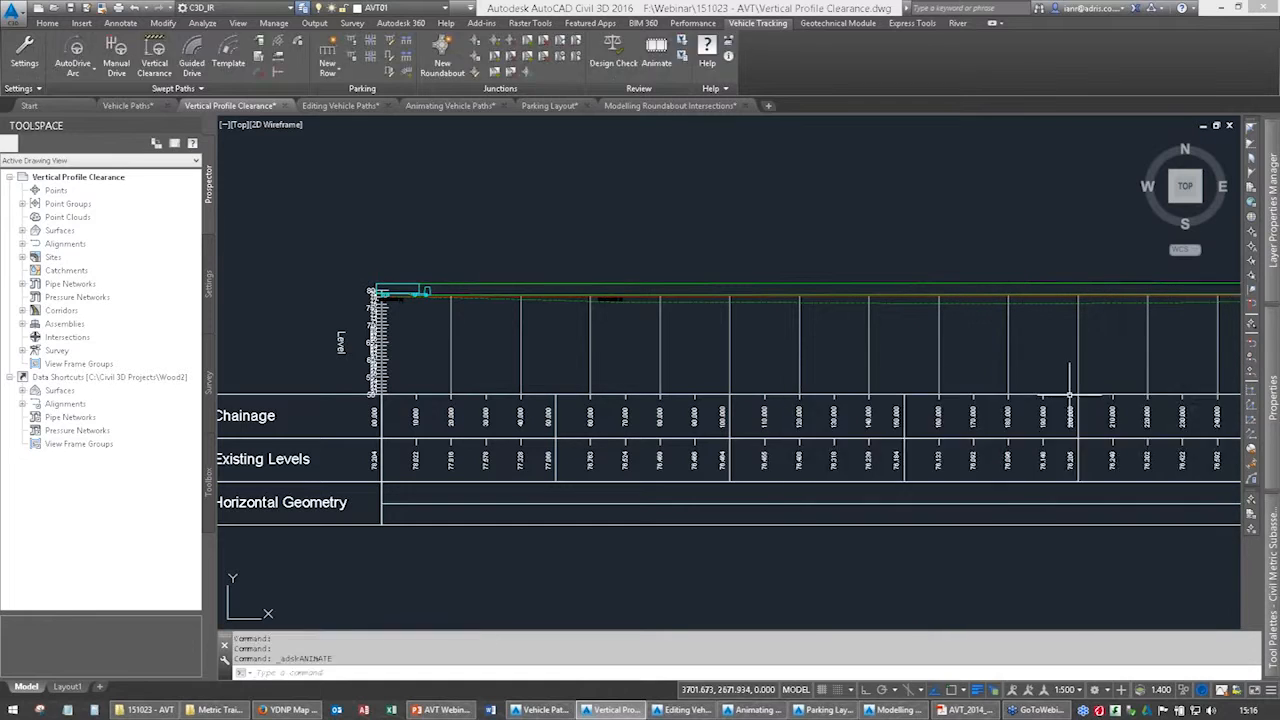
{"action": "scroll", "coordinate": [866, 318], "scroll_direction": "down", "scroll_amount": 5}
{"action": "middle_click_drag", "start_coordinate": [843, 403], "coordinate": [745, 297]}
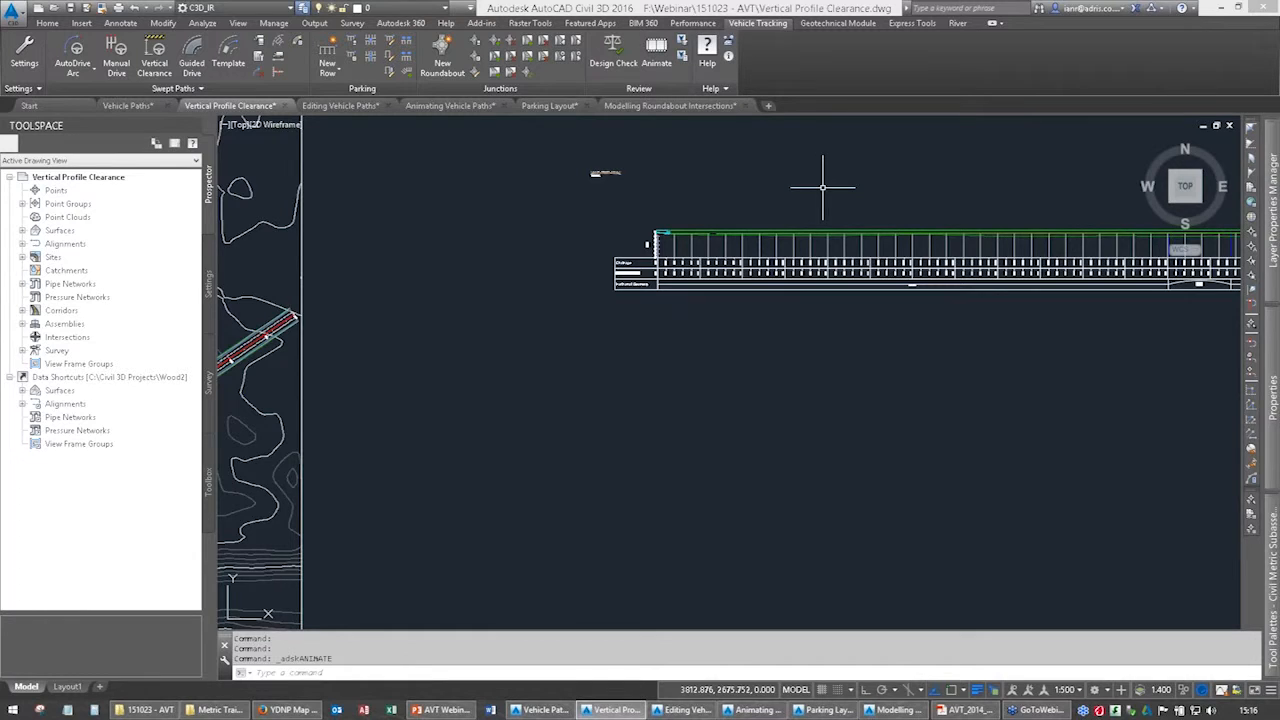
Run a vertical clearance analysis of the FTA Design Articulated Vehicle (1983) along the separate humped profile line, accepting the default height and ground clearance.
{"action": "scroll", "coordinate": [789, 420], "scroll_direction": "up", "scroll_amount": 3}
{"action": "middle_click_drag", "start_coordinate": [829, 452], "coordinate": [666, 256]}
{"action": "left_click", "coordinate": [620, 424]}
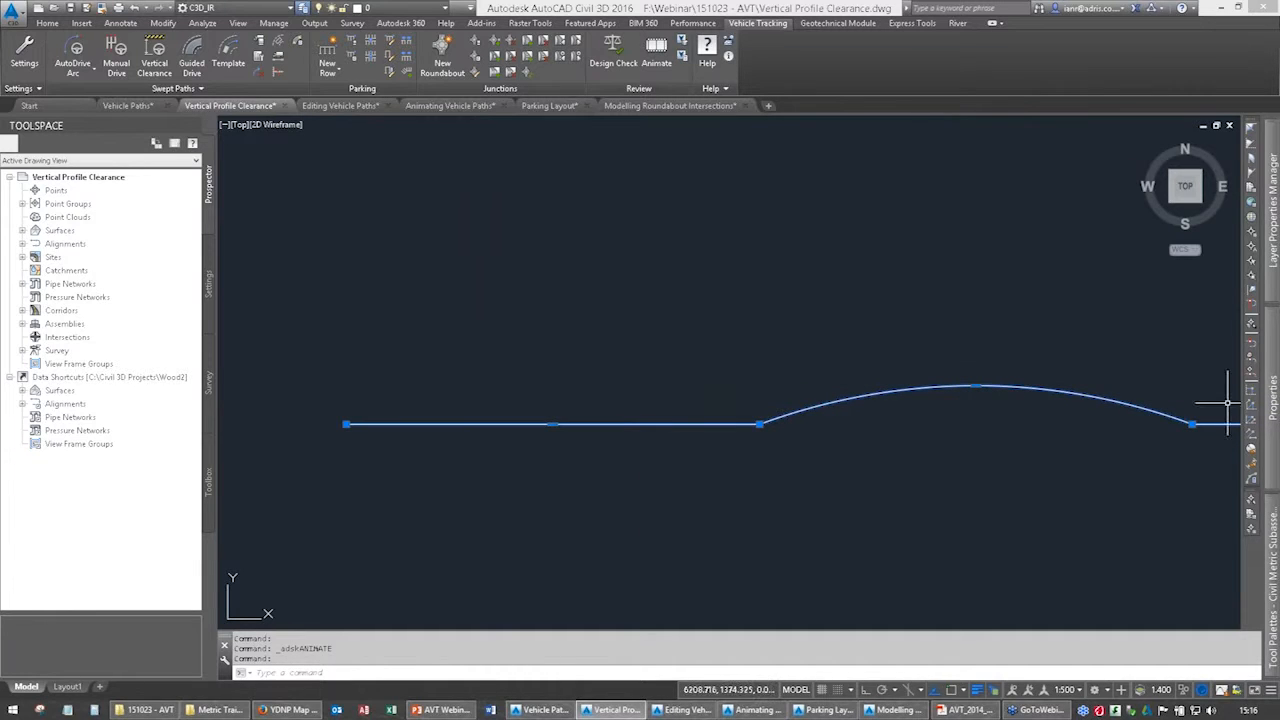
{"action": "mouse_move", "coordinate": [1270, 405]}
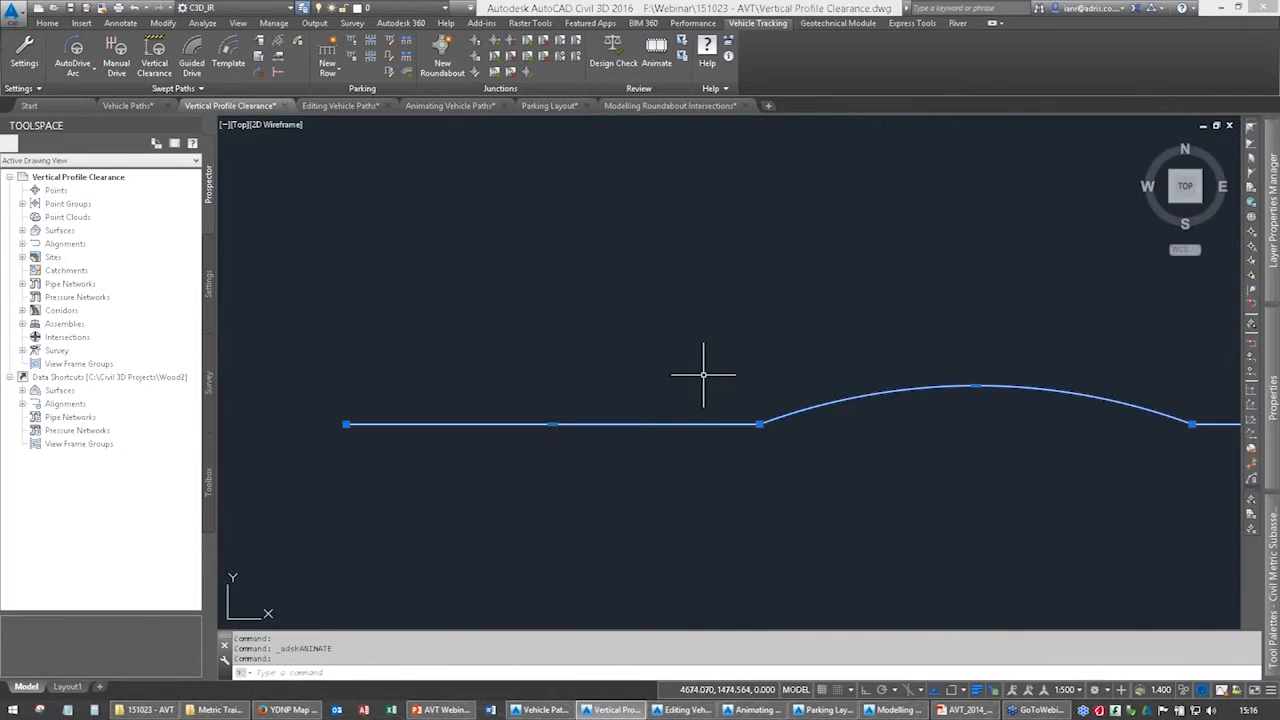
{"action": "middle_click_drag", "start_coordinate": [594, 391], "coordinate": [588, 331]}
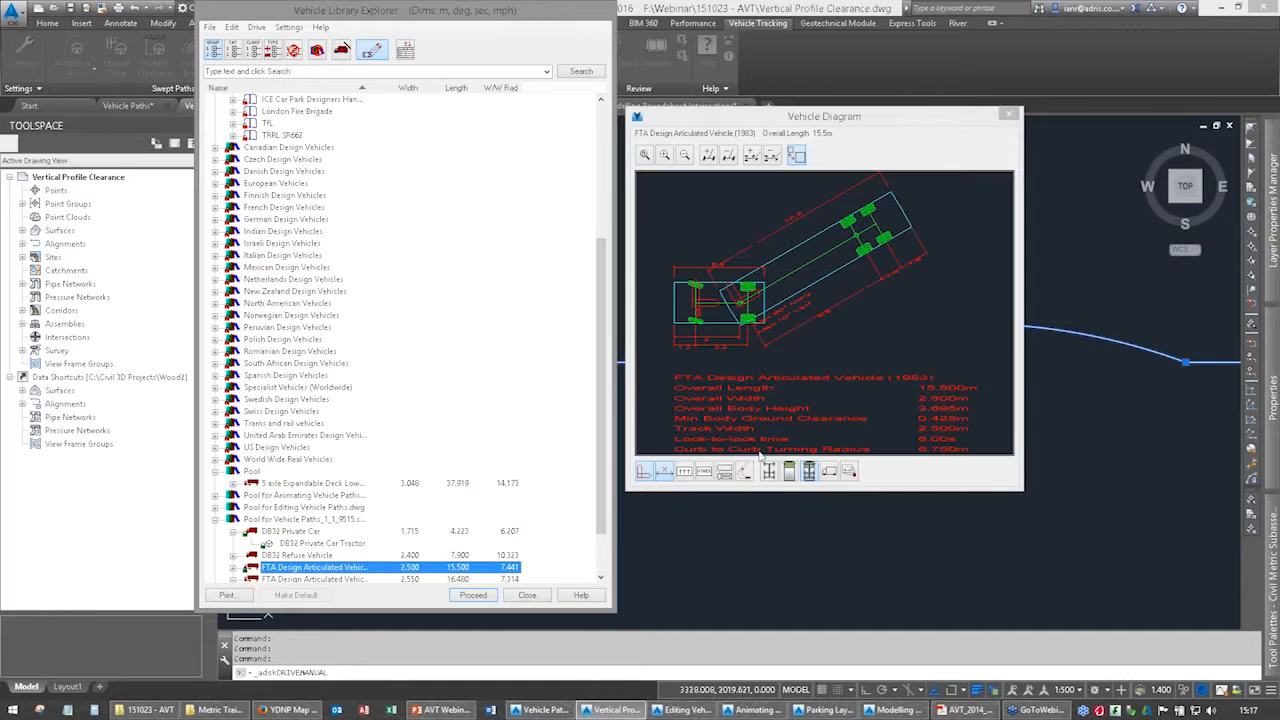
{"action": "left_click", "coordinate": [524, 597]}
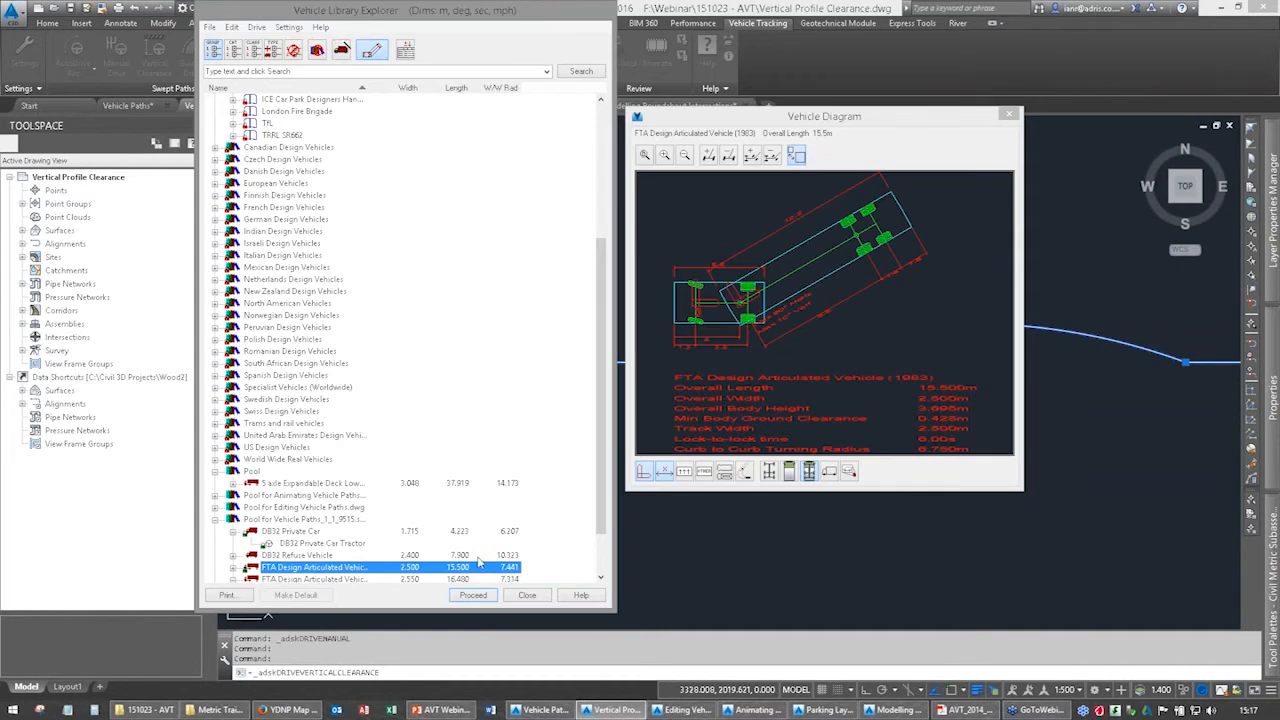
{"action": "left_click", "coordinate": [489, 597]}
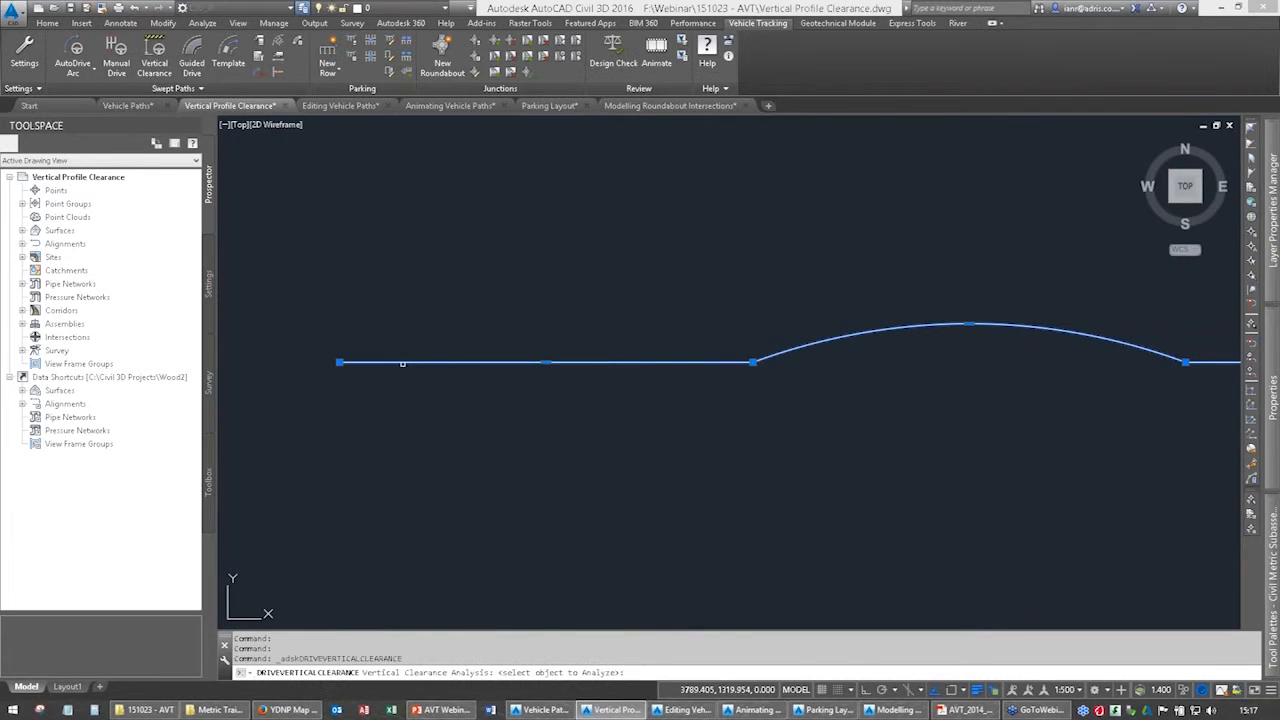
{"action": "scroll", "coordinate": [734, 353], "scroll_direction": "up", "scroll_amount": 5}
{"action": "scroll", "coordinate": [853, 394], "scroll_direction": "down", "scroll_amount": 2}
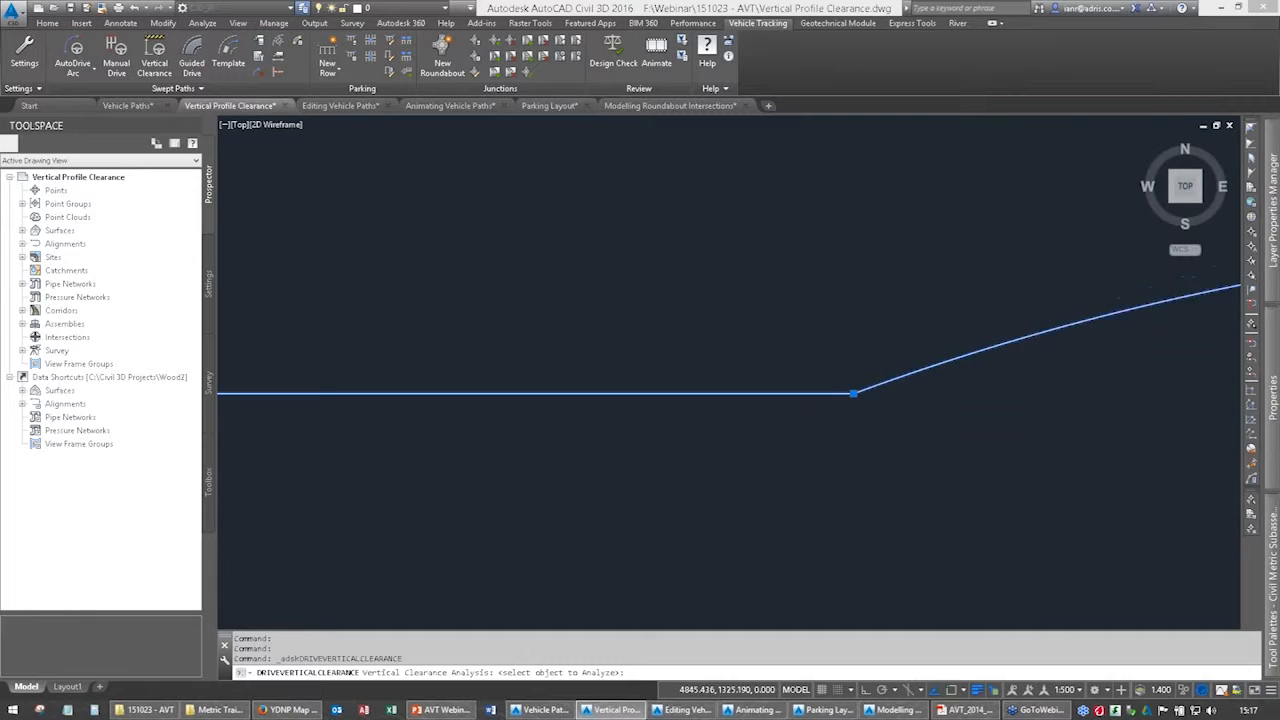
{"action": "left_click", "coordinate": [535, 393]}
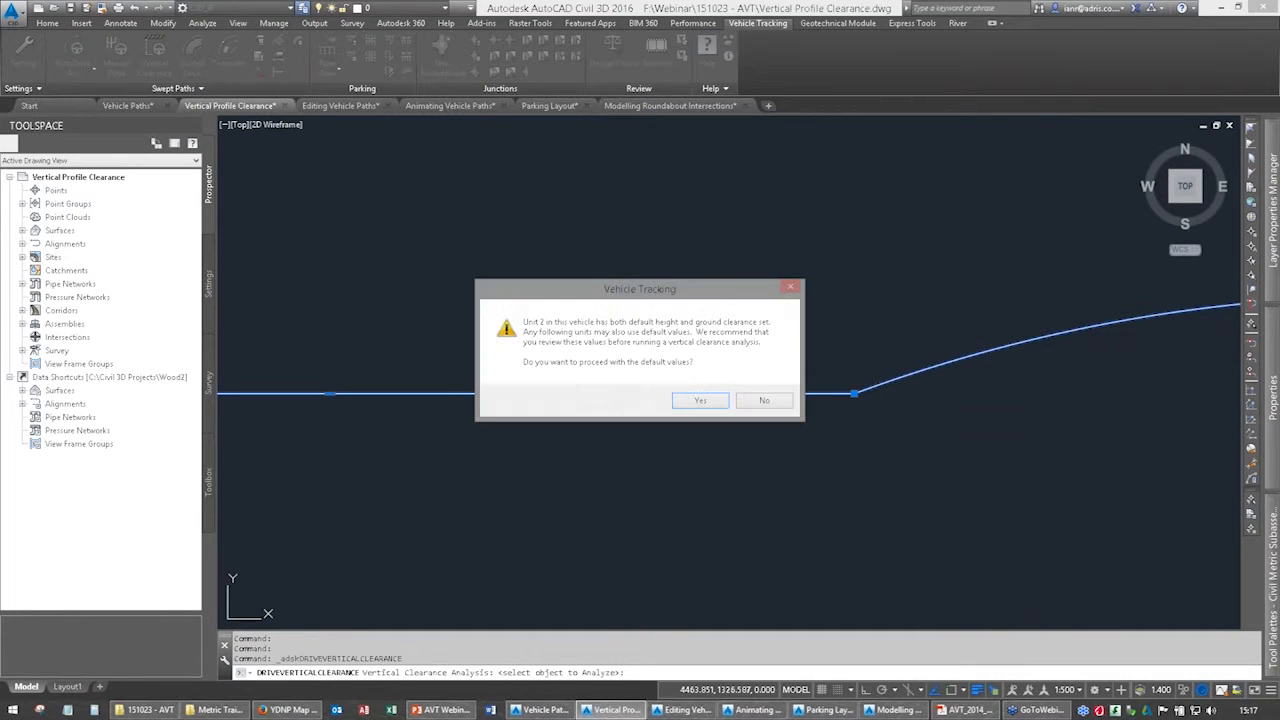
{"action": "left_click", "coordinate": [697, 401]}
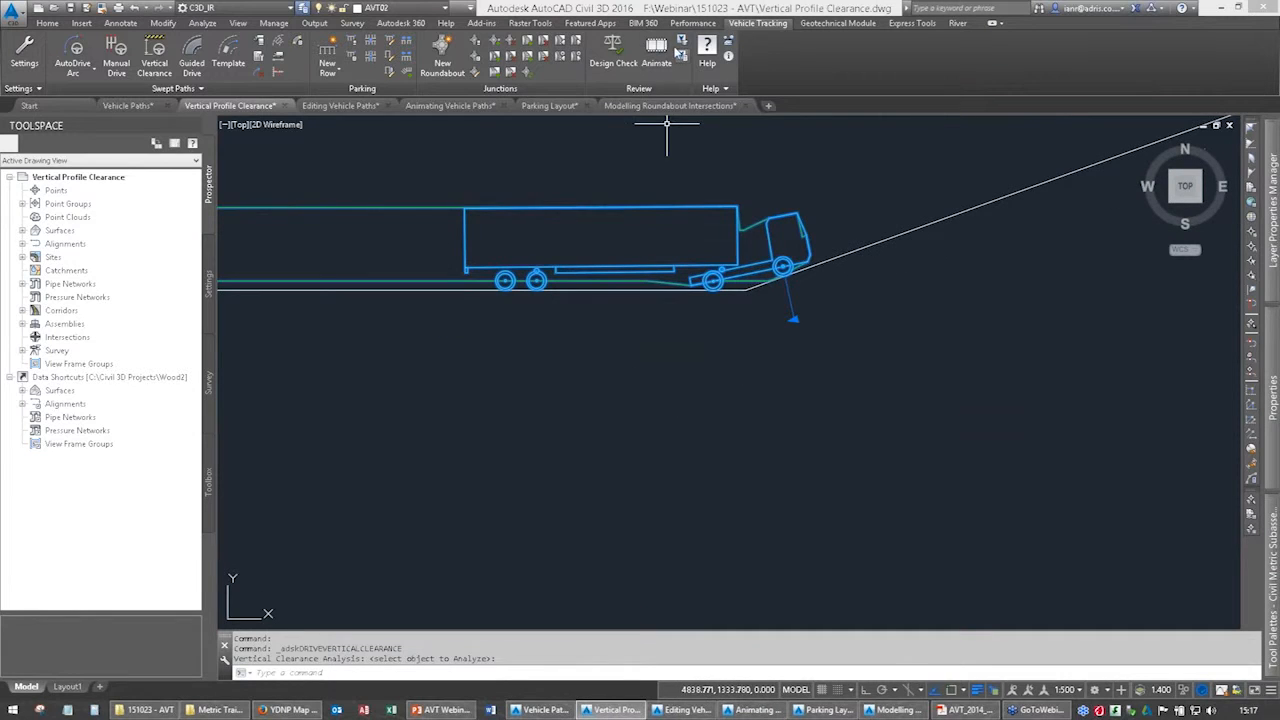
Run Animation 2 of the articulated vehicle along the humped profile through to its end, and close the animation.
{"action": "left_click", "coordinate": [656, 50]}
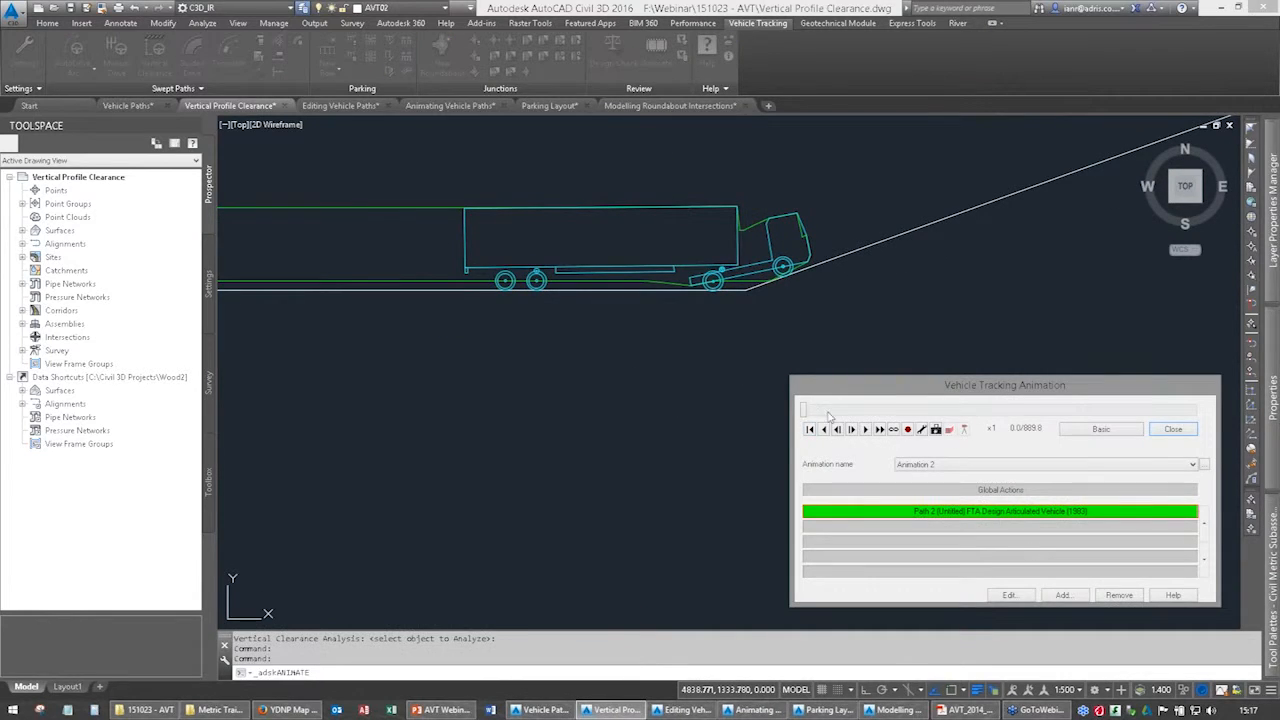
{"action": "left_click_drag", "start_coordinate": [1153, 437], "coordinate": [1196, 432]}
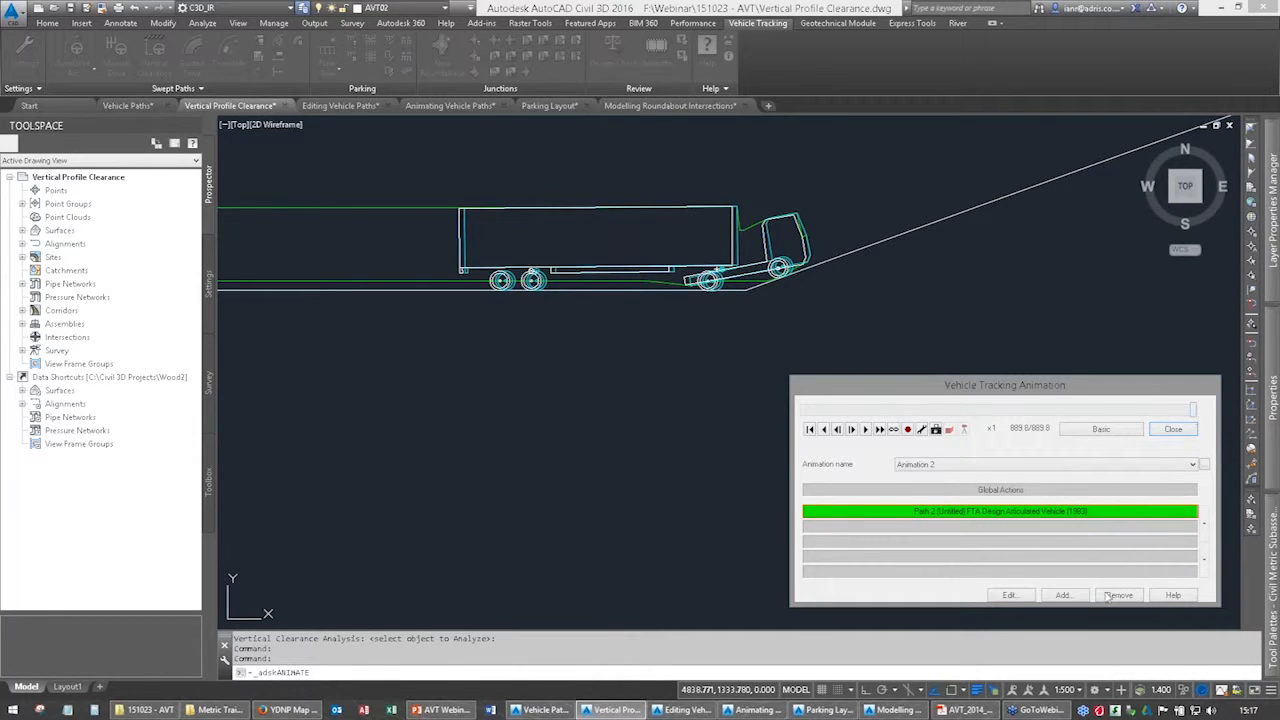
{"action": "left_click", "coordinate": [1174, 431]}
{"action": "scroll", "coordinate": [674, 314], "scroll_direction": "down", "scroll_amount": 5}
In the Vehicle Paths drawing, play Animation 1 of the car and articulated vehicle through the junction at x4 speed, and close the animation.
{"action": "left_click", "coordinate": [127, 106]}
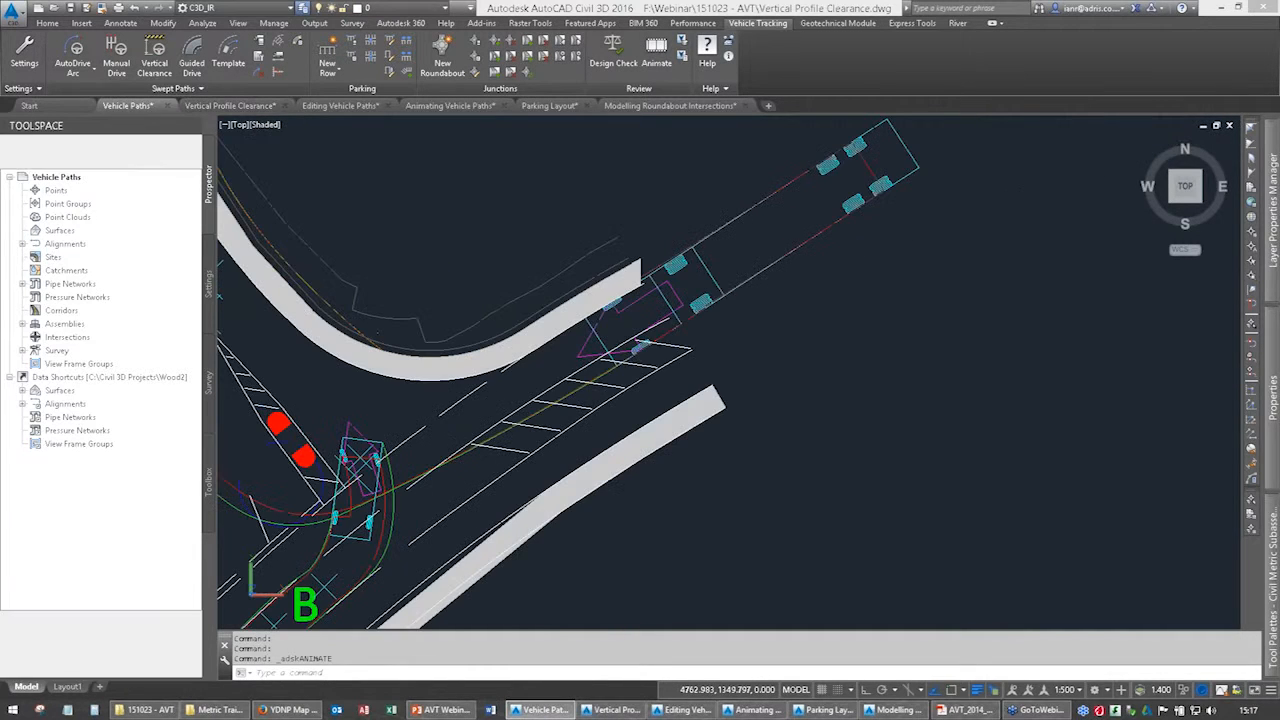
{"action": "mouse_move", "coordinate": [492, 395]}
{"action": "middle_mouse_down"}
{"action": "mouse_move", "coordinate": [508, 357]}
{"action": "mouse_move", "coordinate": [563, 385]}
{"action": "mouse_move", "coordinate": [767, 304]}
{"action": "middle_mouse_up"}
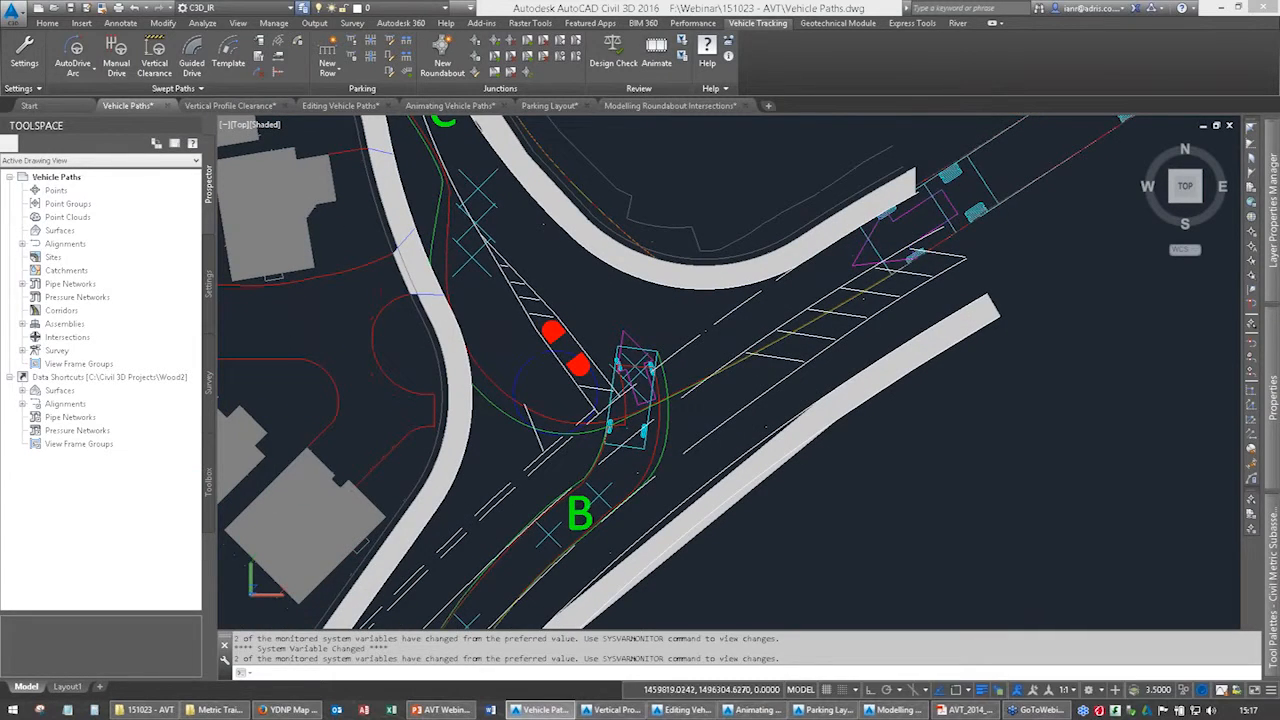
{"action": "scroll", "coordinate": [762, 345], "scroll_direction": "down", "scroll_amount": 4}
{"action": "scroll", "coordinate": [762, 345], "scroll_direction": "down", "scroll_amount": 2}
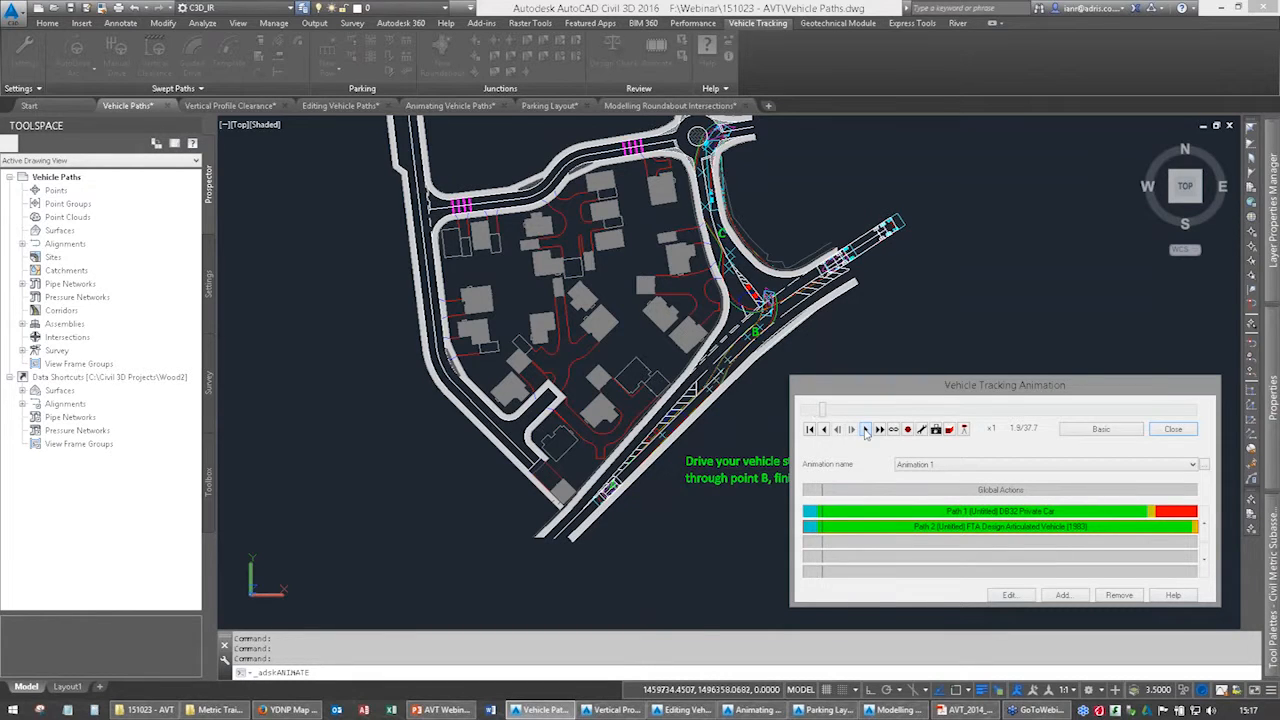
{"action": "left_click", "coordinate": [880, 429]}
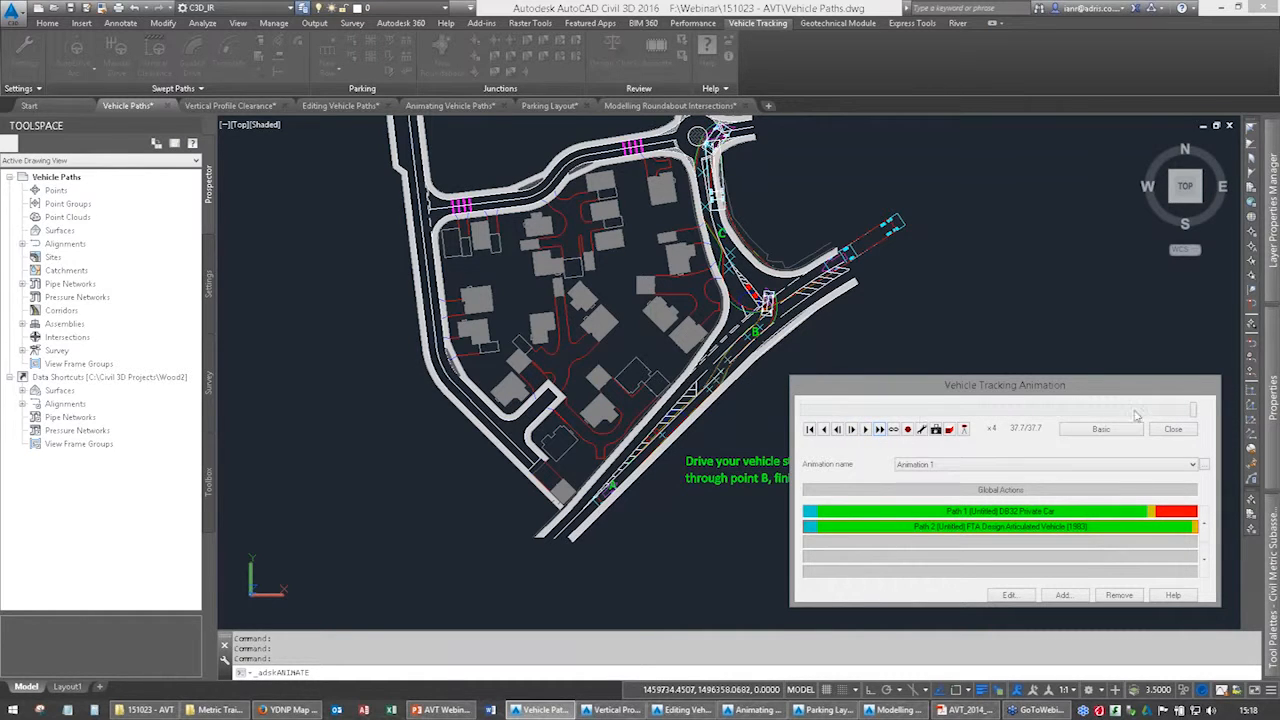
{"action": "left_click", "coordinate": [865, 429]}
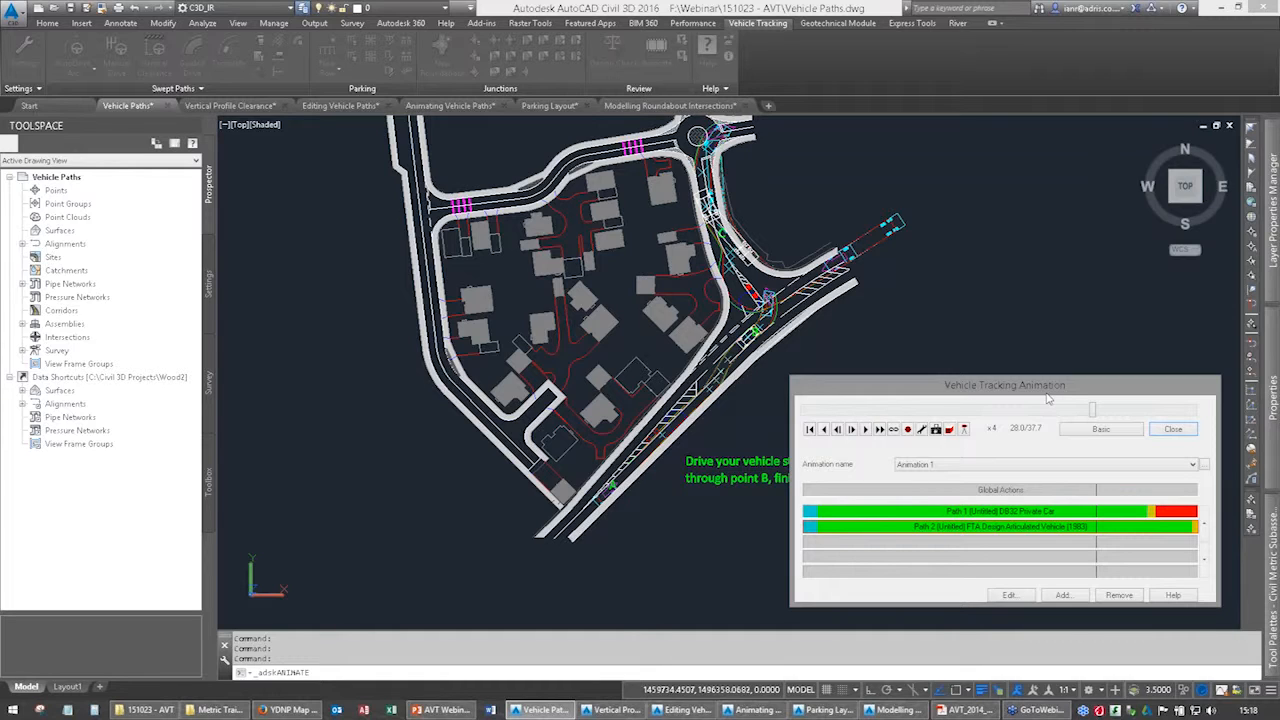
{"action": "left_click", "coordinate": [1171, 429]}
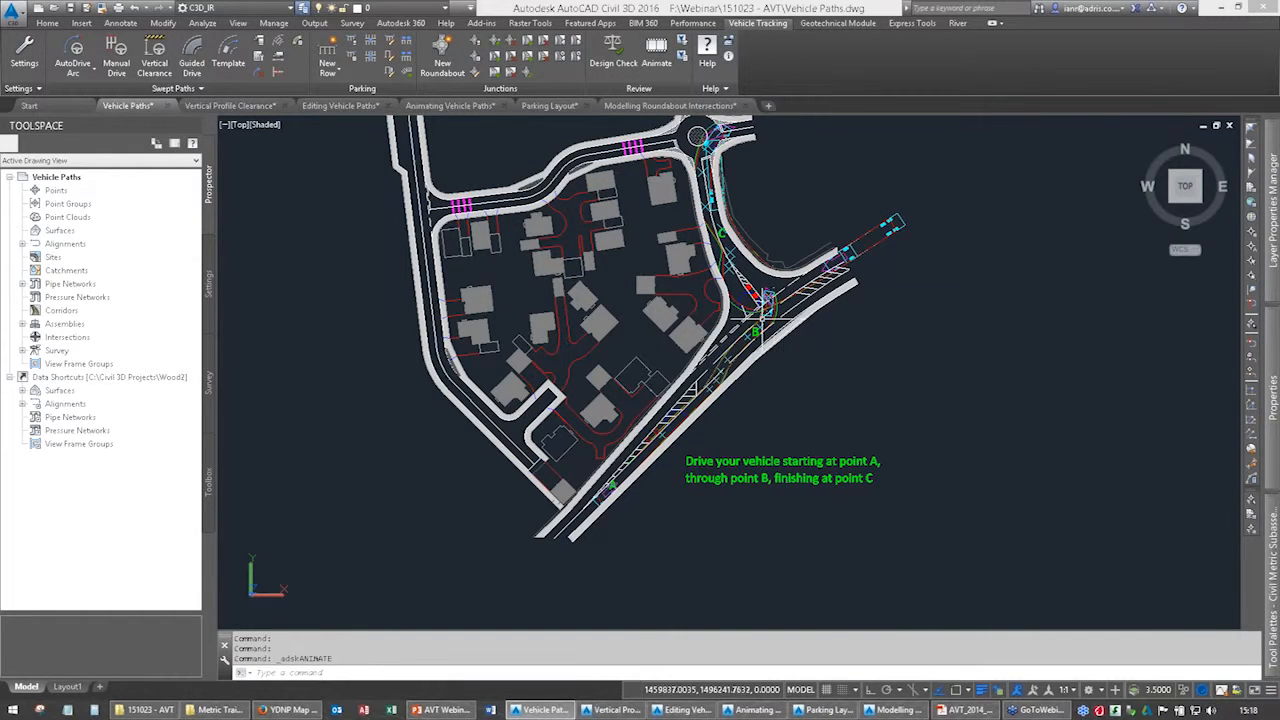
In the Editing Vehicle Paths drawing, start an AutoDrive path by positioning the FTA Design Articulated Vehicle (1983) in the western approach road.
{"action": "left_click", "coordinate": [341, 106]}
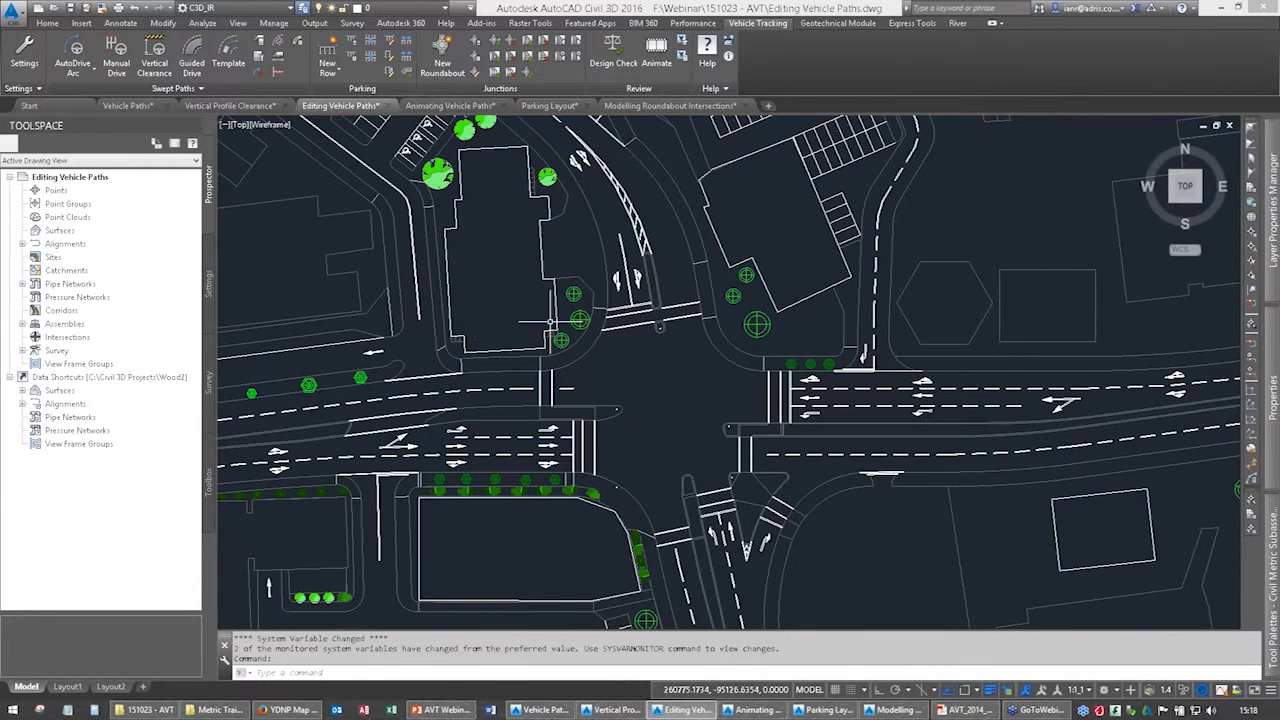
{"action": "mouse_move", "coordinate": [614, 431]}
{"action": "middle_mouse_down"}
{"action": "mouse_move", "coordinate": [693, 400]}
{"action": "mouse_move", "coordinate": [604, 400]}
{"action": "middle_mouse_up"}
{"action": "scroll", "coordinate": [695, 398], "scroll_direction": "down", "scroll_amount": 2}
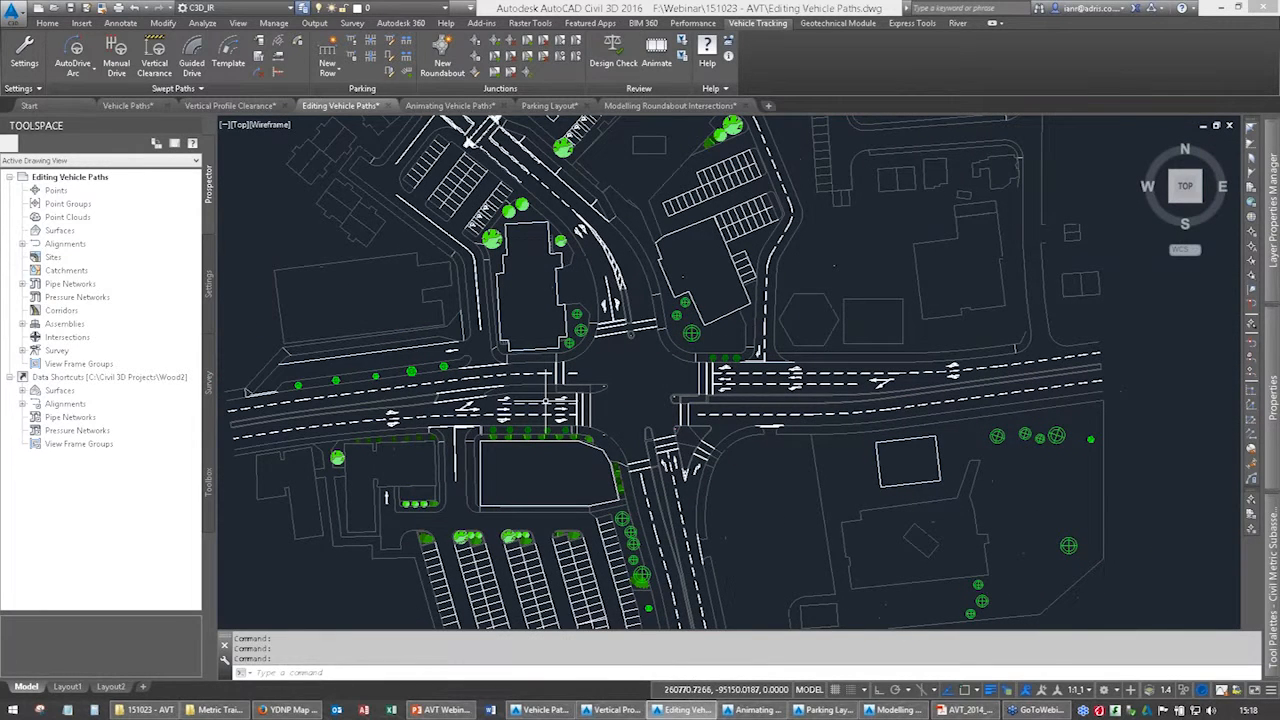
{"action": "left_click", "coordinate": [77, 66]}
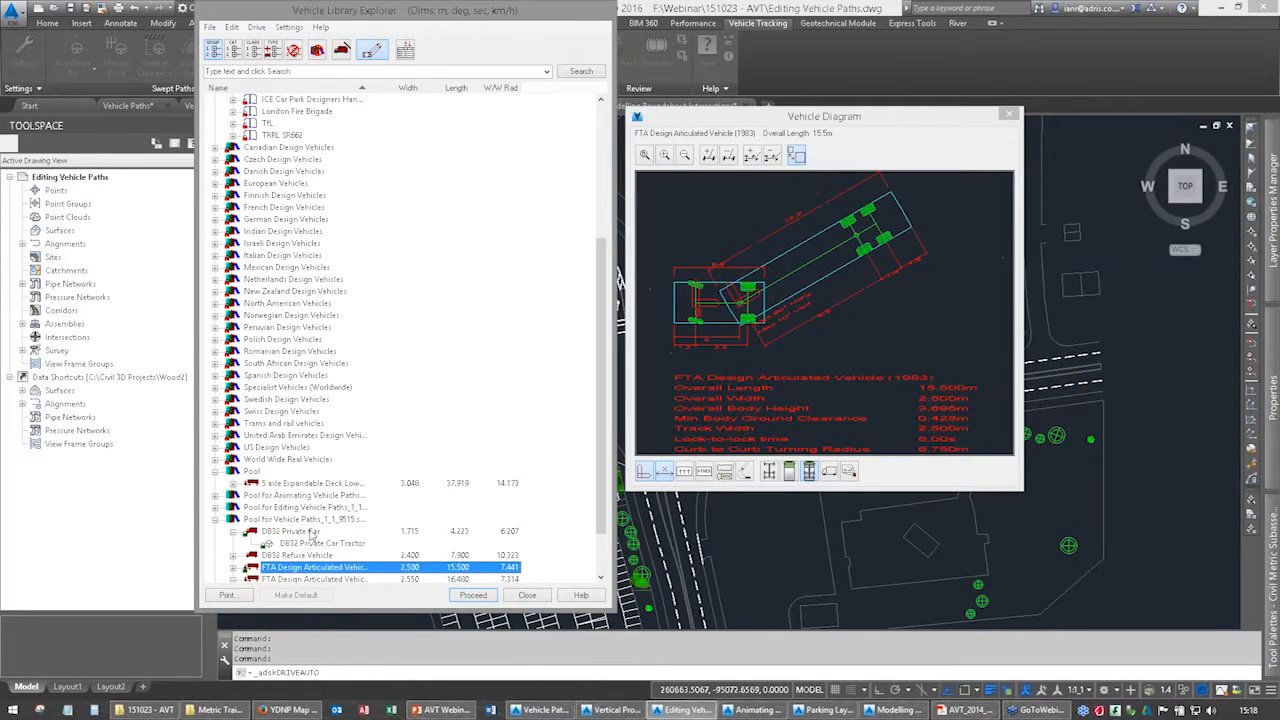
{"action": "left_click", "coordinate": [467, 596]}
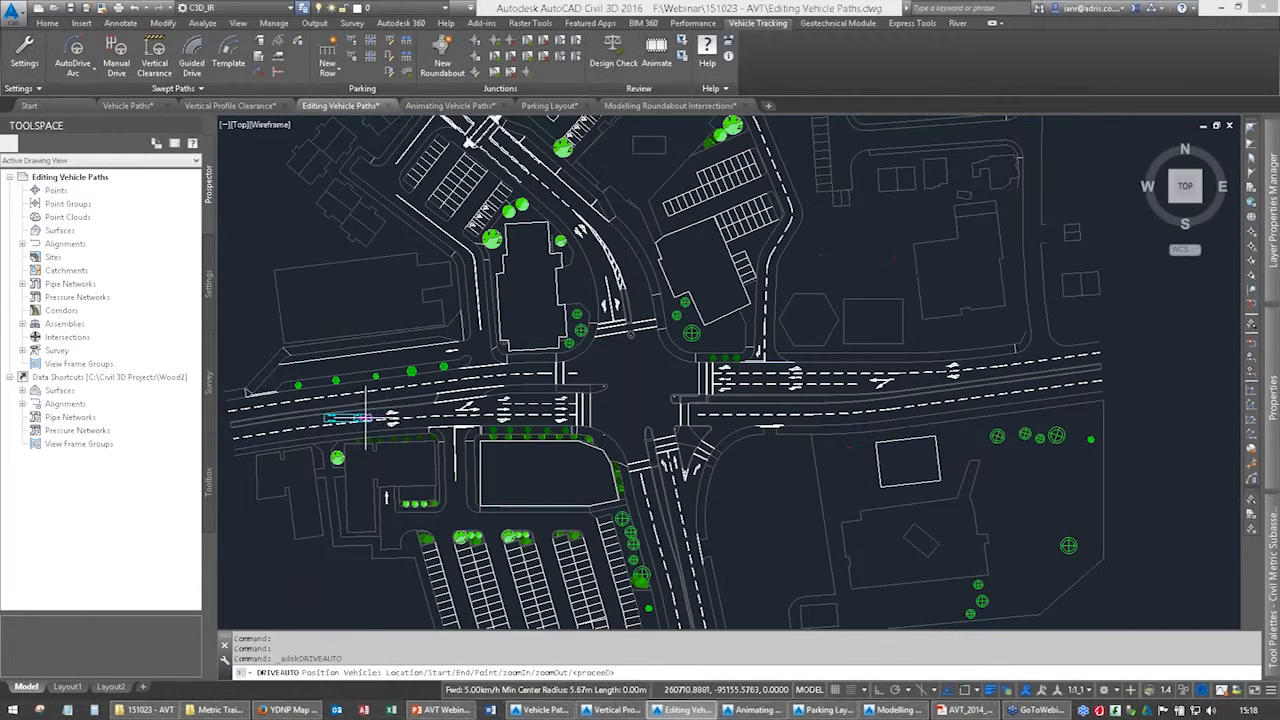
{"action": "left_click", "coordinate": [295, 425]}
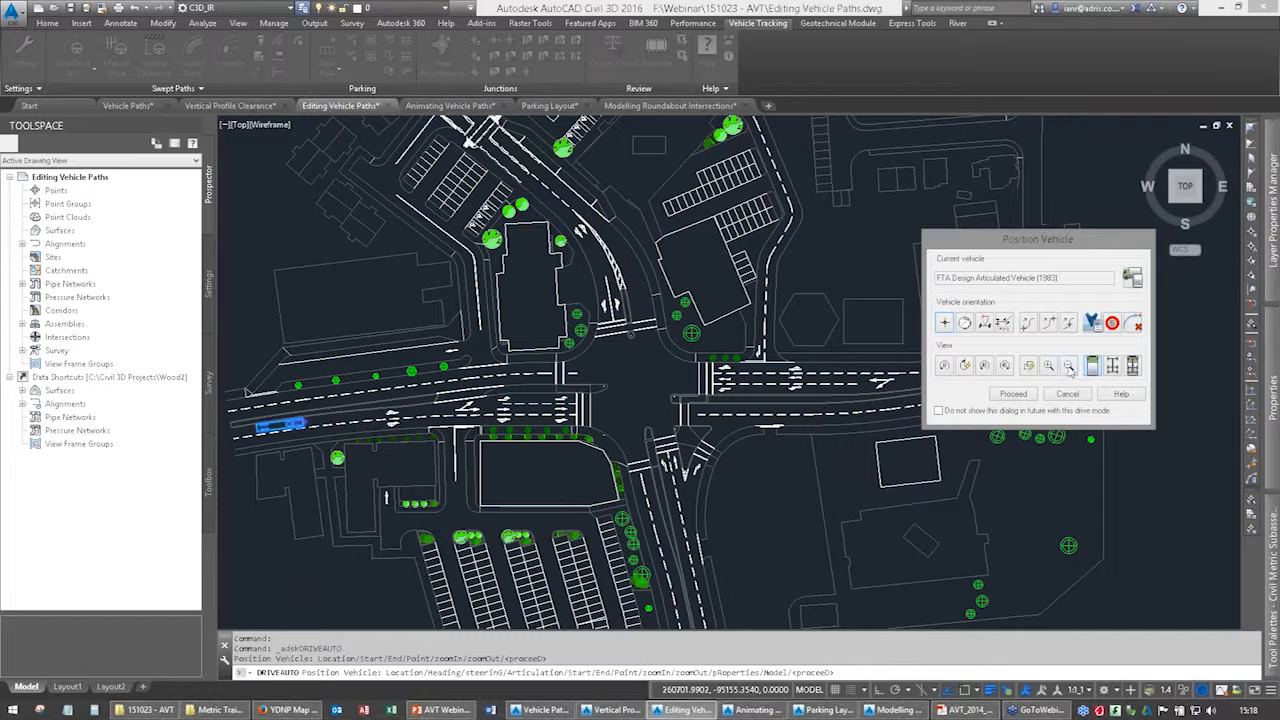
{"action": "left_click", "coordinate": [1014, 395]}
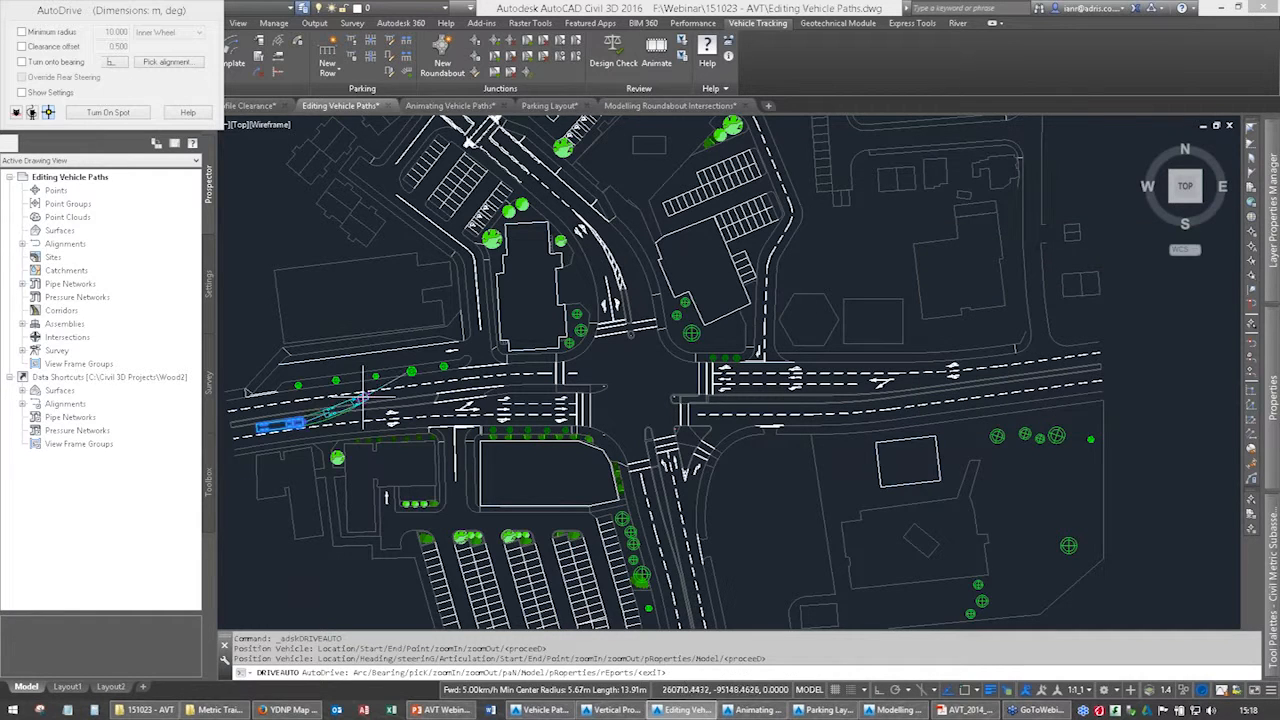
Drive the articulated vehicle east into the left-turn lane and past the stop line and pedestrian crossing into the junction.
{"action": "left_click", "coordinate": [421, 411]}
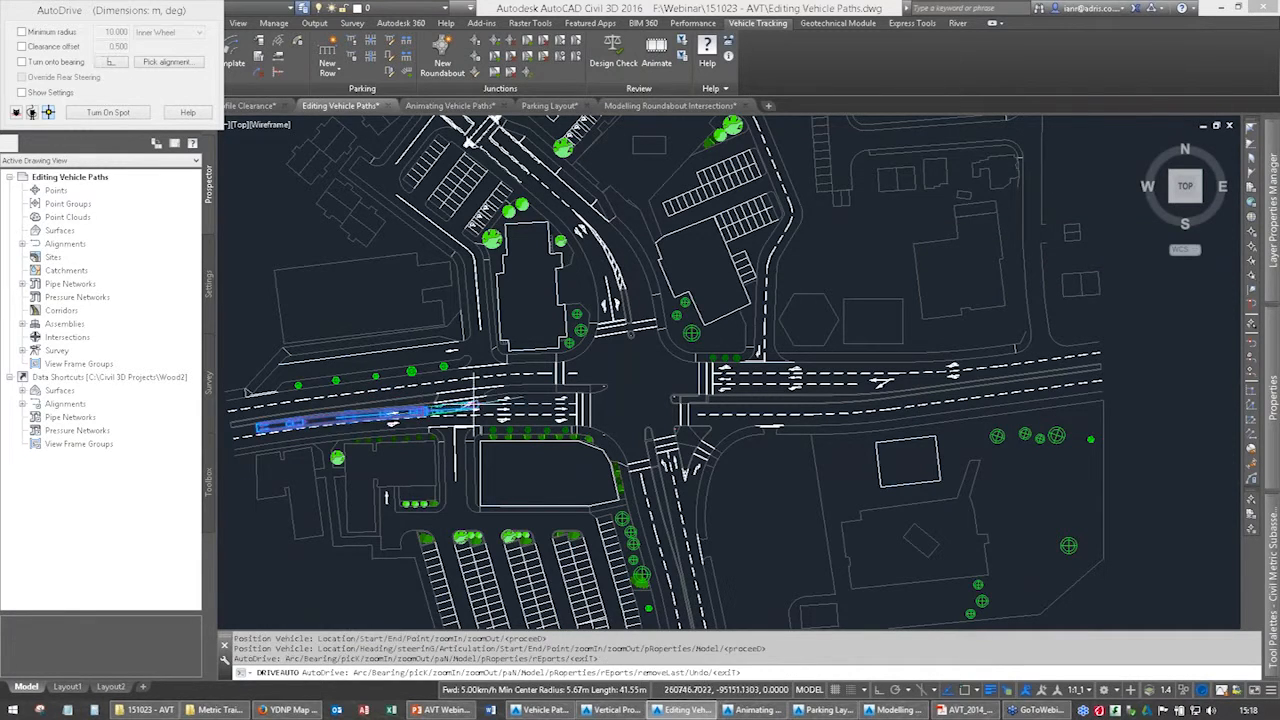
{"action": "left_click", "coordinate": [496, 401]}
{"action": "scroll", "coordinate": [520, 400], "scroll_direction": "up", "scroll_amount": 5}
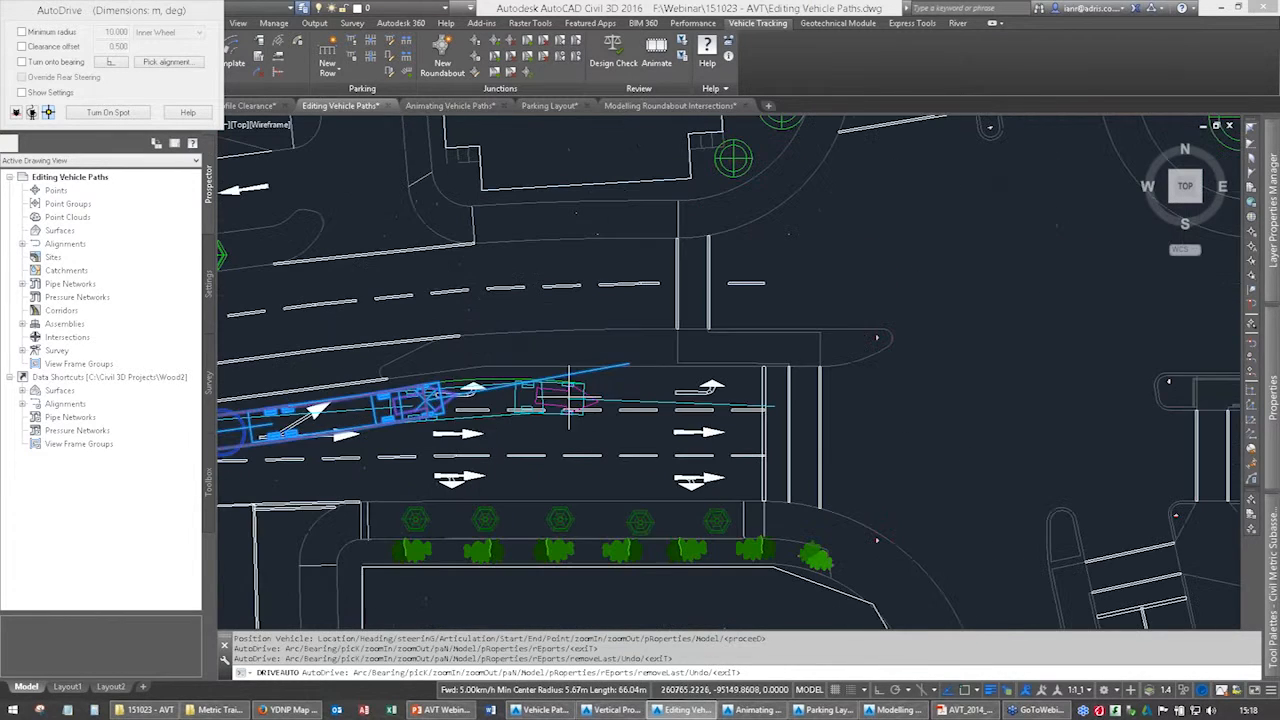
{"action": "left_click", "coordinate": [582, 395]}
{"action": "left_click", "coordinate": [879, 391]}
{"action": "middle_click_drag", "start_coordinate": [917, 396], "coordinate": [658, 468]}
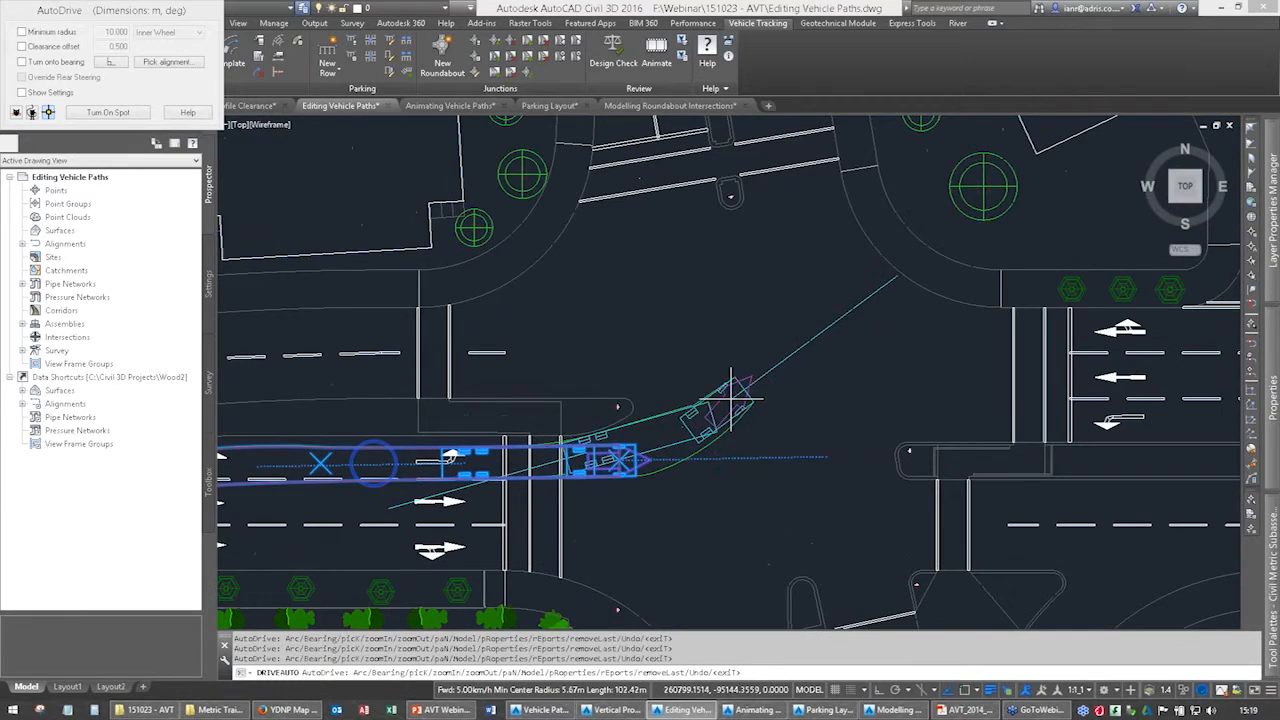
Turn the articulated vehicle left through the junction and over the crossing into the northern road, clear of the central island.
{"action": "left_click", "coordinate": [736, 405]}
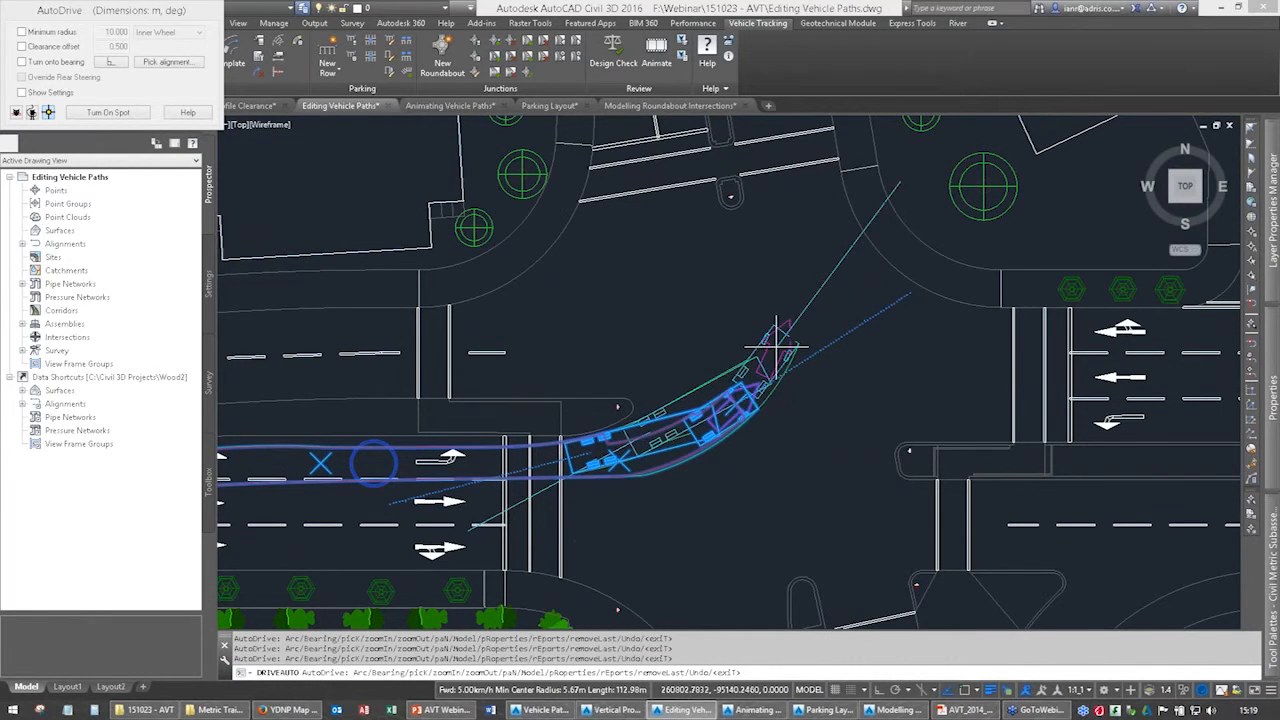
{"action": "left_click", "coordinate": [786, 316]}
{"action": "middle_click_drag", "start_coordinate": [786, 316], "coordinate": [736, 546]}
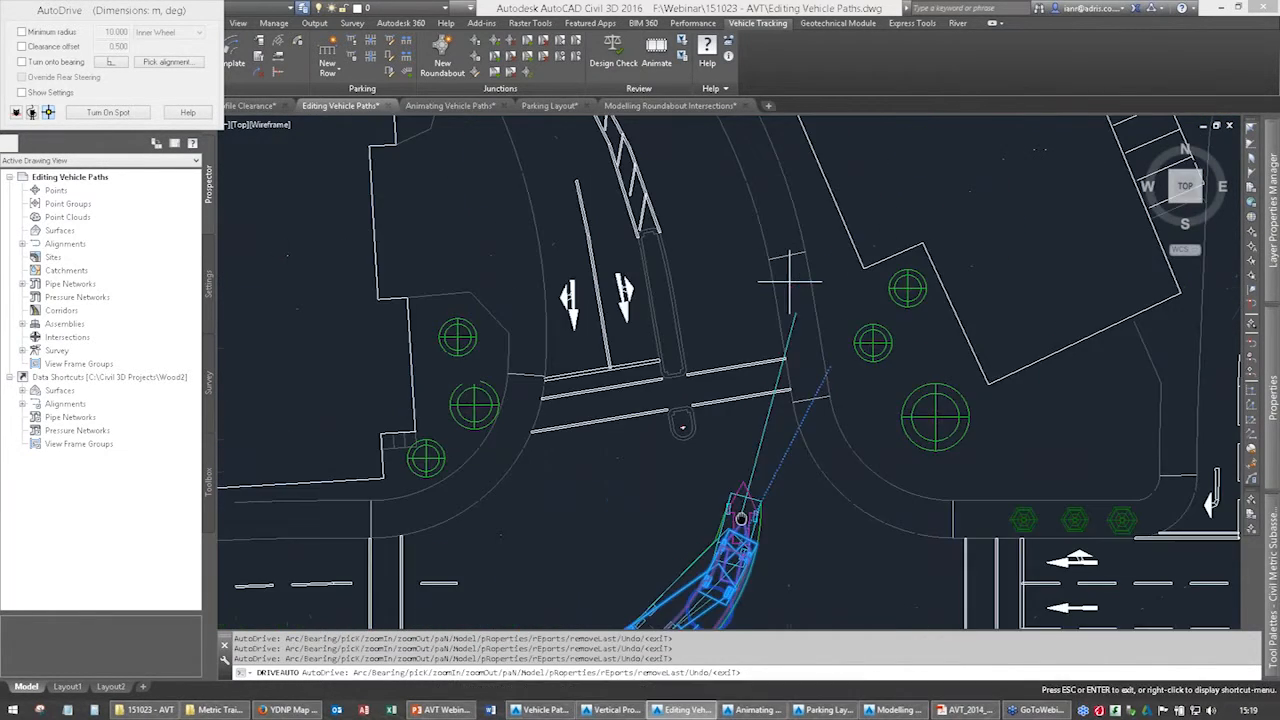
{"action": "left_click", "coordinate": [736, 374]}
{"action": "middle_click_drag", "start_coordinate": [672, 170], "coordinate": [699, 458]}
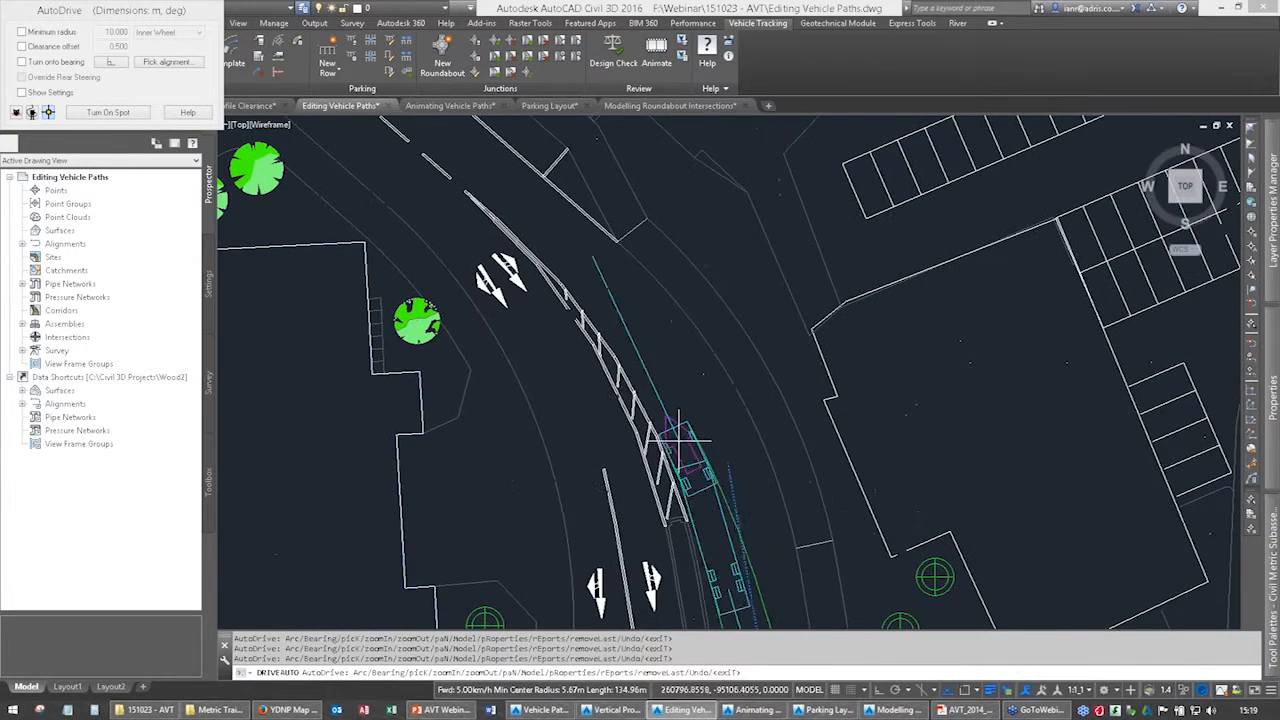
Drive the articulated vehicle along the bend of the northern road up to the zebra crossing, and finish the AutoDrive path.
{"action": "left_click", "coordinate": [670, 394]}
{"action": "middle_click_drag", "start_coordinate": [642, 315], "coordinate": [794, 557]}
{"action": "left_click", "coordinate": [721, 474]}
{"action": "middle_click_drag", "start_coordinate": [640, 427], "coordinate": [723, 508]}
{"action": "left_click", "coordinate": [668, 440]}
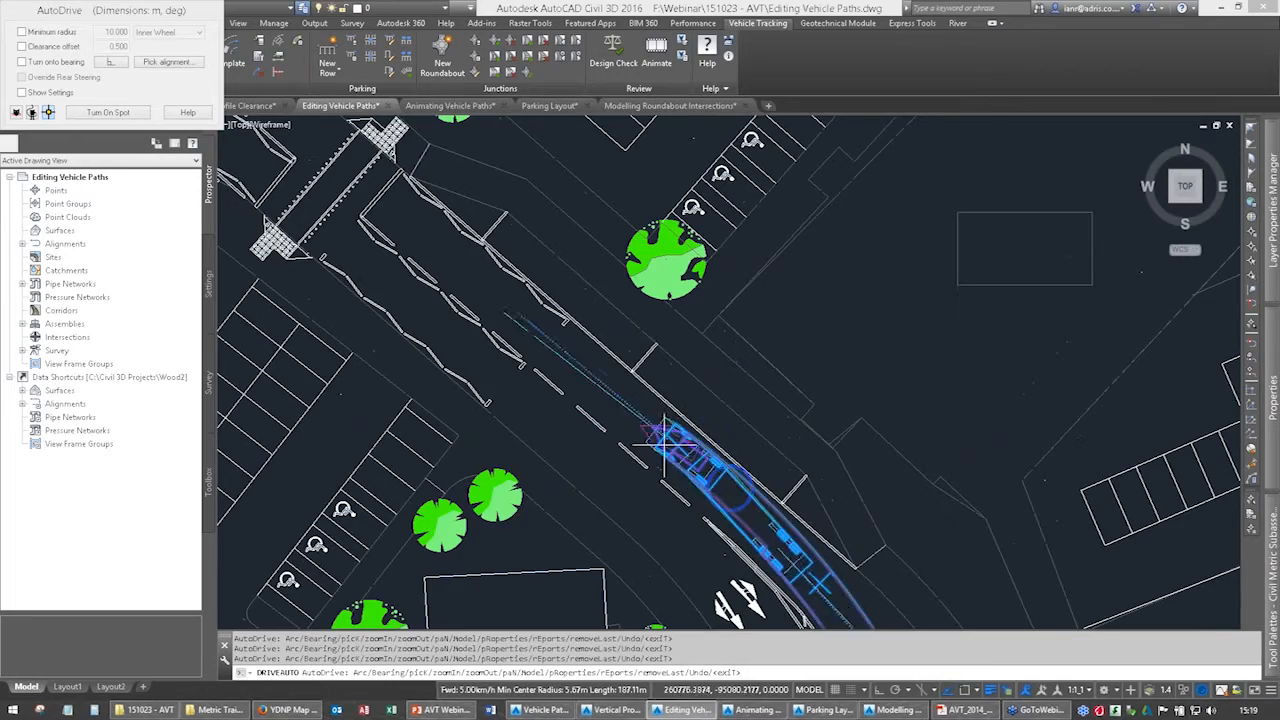
{"action": "middle_click_drag", "start_coordinate": [434, 232], "coordinate": [522, 332]}
{"action": "left_click", "coordinate": [491, 312]}
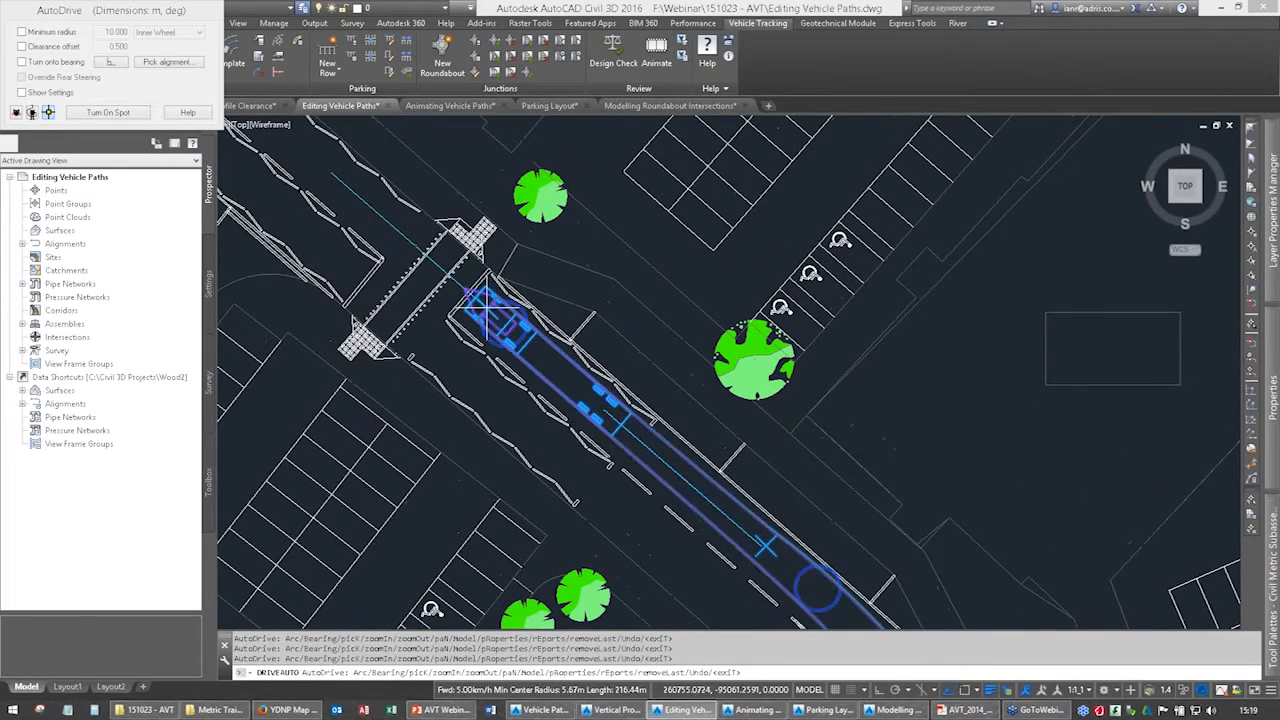
{"action": "mouse_move", "coordinate": [532, 414]}
{"action": "middle_mouse_down"}
{"action": "mouse_move", "coordinate": [520, 259]}
{"action": "mouse_move", "coordinate": [630, 248]}
{"action": "mouse_move", "coordinate": [622, 341]}
{"action": "middle_mouse_up"}
{"action": "scroll", "coordinate": [504, 269], "scroll_direction": "down", "scroll_amount": 2}
{"action": "key", "text": "Return"}
Examine the finished vehicle path and its editing grips, including the AutoDrive Bearing Forward grip beyond the zebra crossing.
{"action": "scroll", "coordinate": [618, 357], "scroll_direction": "down", "scroll_amount": 2}
{"action": "middle_click_drag", "start_coordinate": [595, 435], "coordinate": [640, 276]}
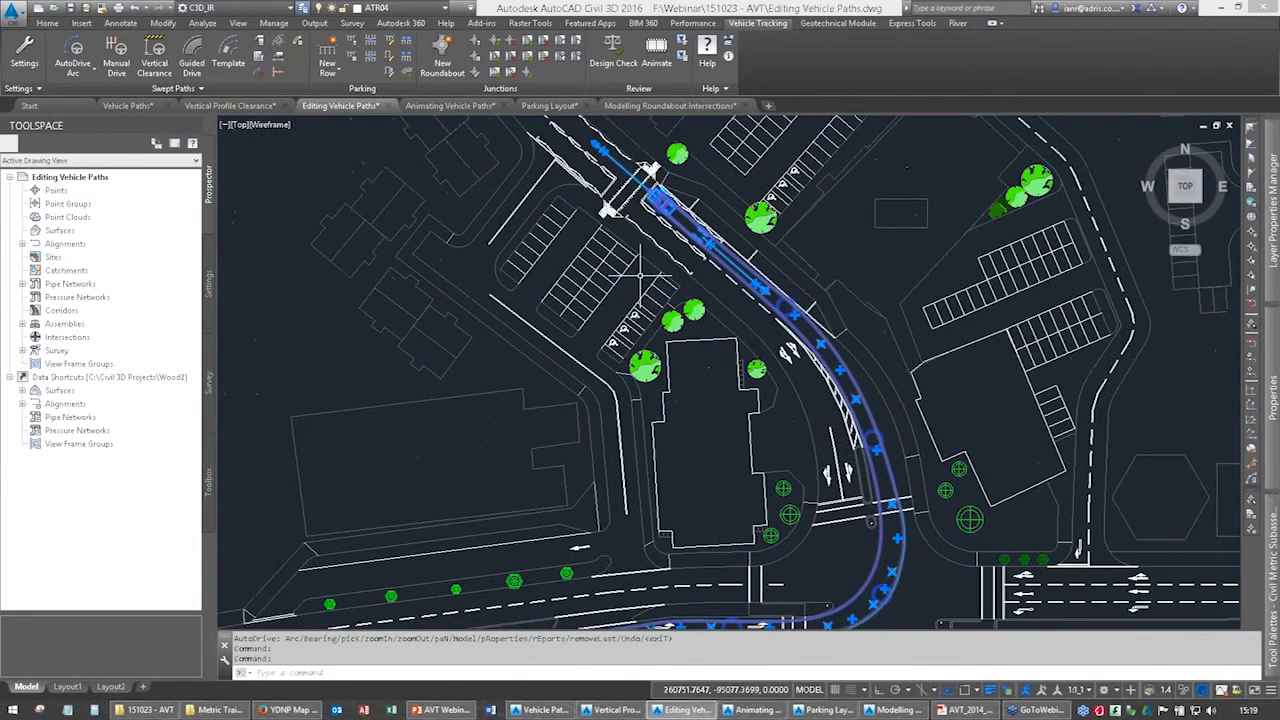
{"action": "middle_click_drag", "start_coordinate": [581, 456], "coordinate": [664, 270]}
{"action": "middle_click_drag", "start_coordinate": [766, 428], "coordinate": [570, 486]}
{"action": "mouse_move", "coordinate": [684, 274]}
{"action": "middle_mouse_down"}
{"action": "mouse_move", "coordinate": [696, 414]}
{"action": "mouse_move", "coordinate": [720, 472]}
{"action": "middle_mouse_up"}
{"action": "scroll", "coordinate": [595, 255], "scroll_direction": "up", "scroll_amount": 5}
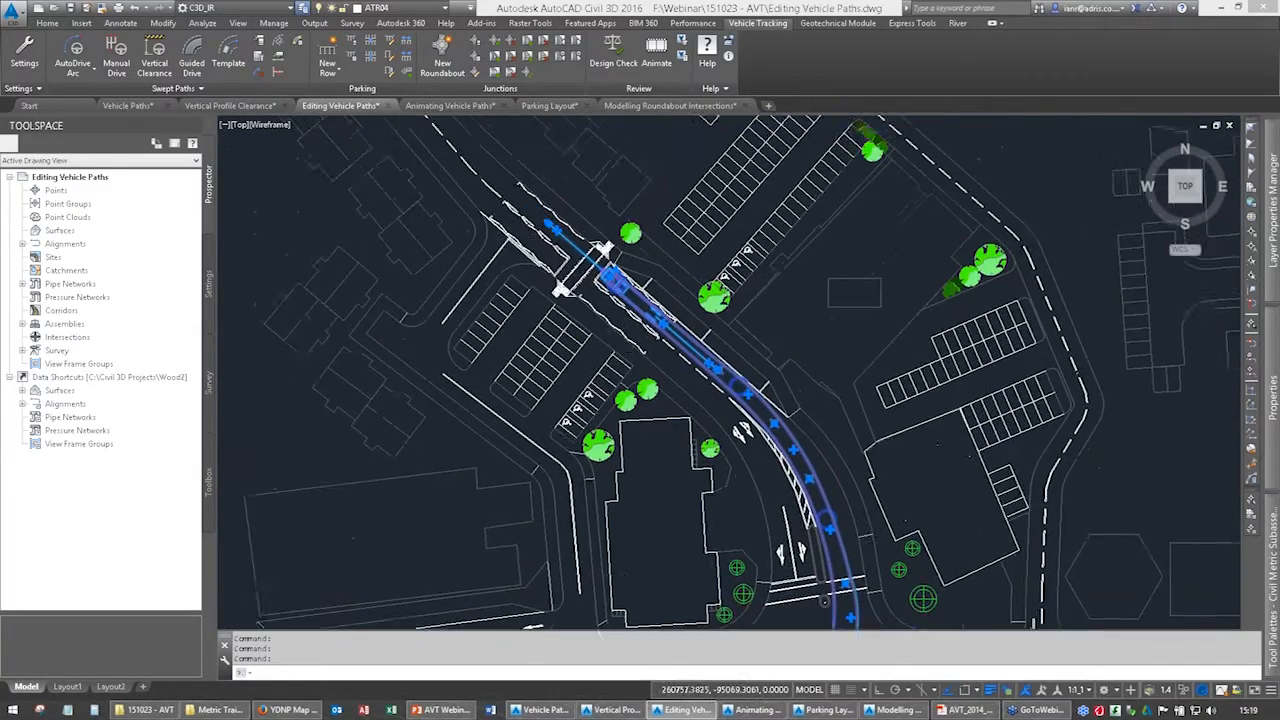
{"action": "middle_click_drag", "start_coordinate": [582, 323], "coordinate": [530, 335]}
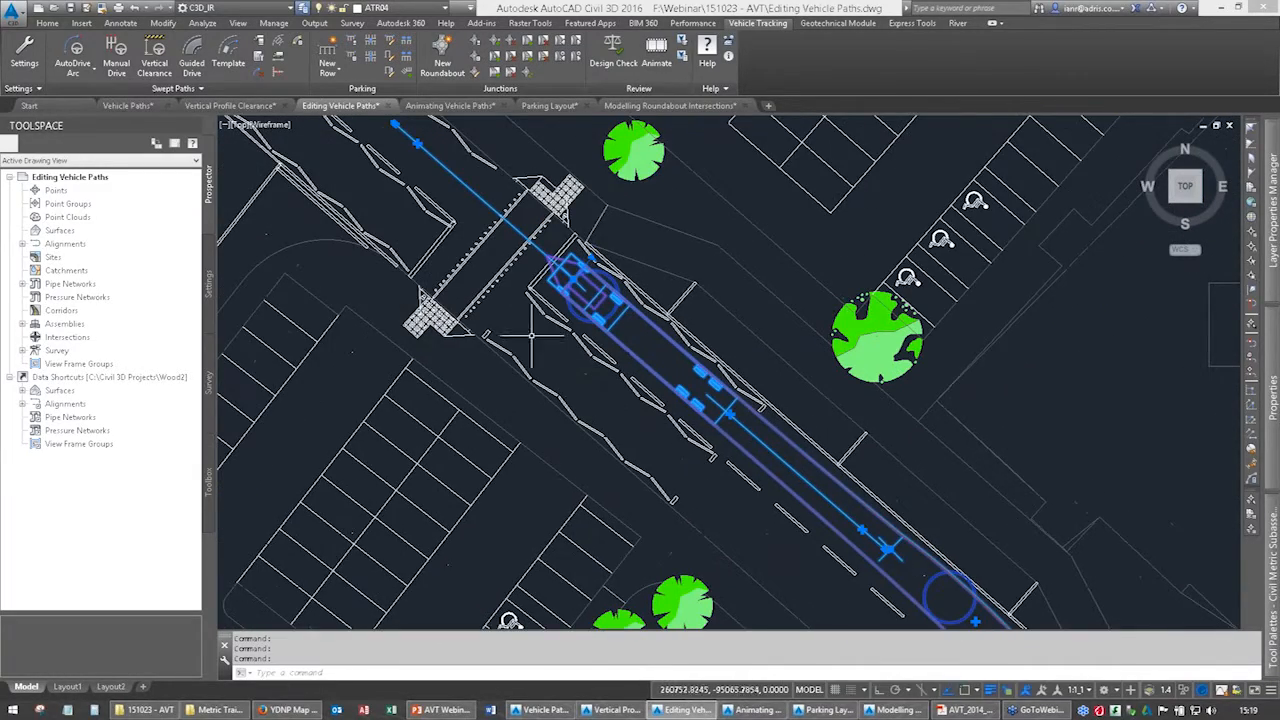
{"action": "middle_click_drag", "start_coordinate": [518, 286], "coordinate": [521, 327]}
{"action": "scroll", "coordinate": [521, 327], "scroll_direction": "down", "scroll_amount": 2}
{"action": "mouse_move", "coordinate": [546, 421]}
{"action": "middle_mouse_down"}
{"action": "mouse_move", "coordinate": [502, 273]}
{"action": "mouse_move", "coordinate": [540, 359]}
{"action": "middle_mouse_up"}
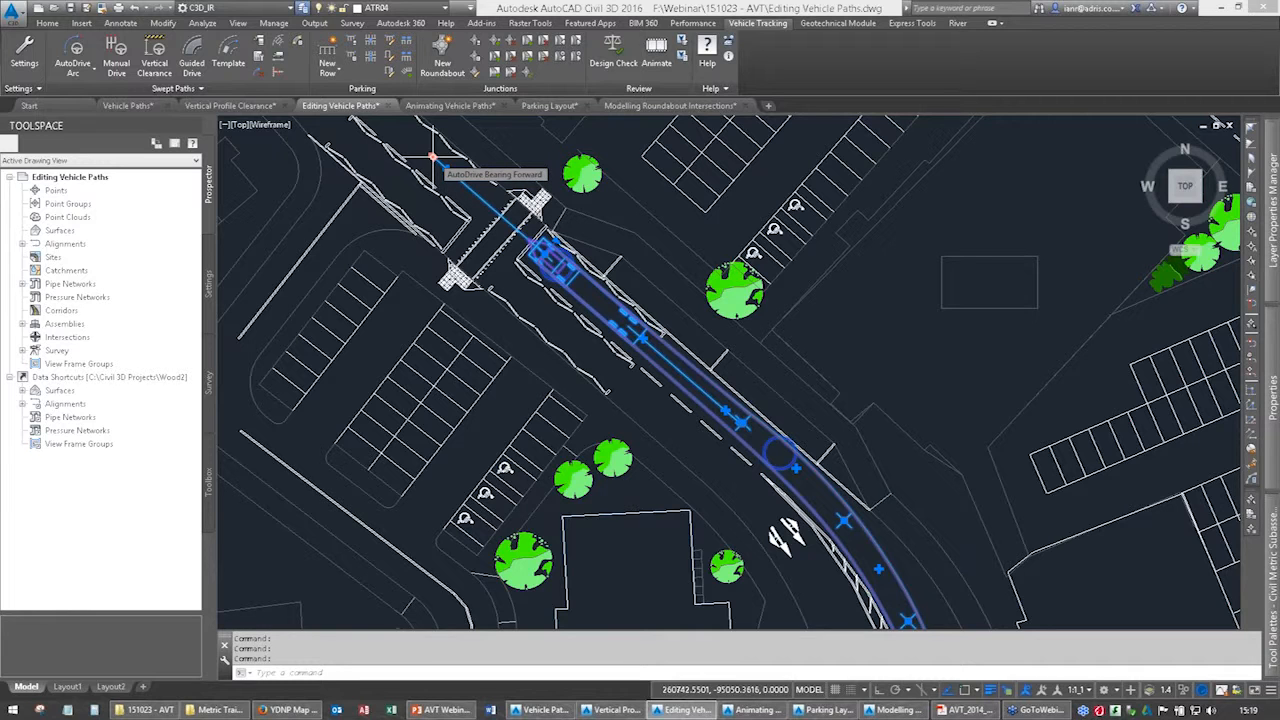
{"action": "middle_click_drag", "start_coordinate": [432, 157], "coordinate": [524, 334]}
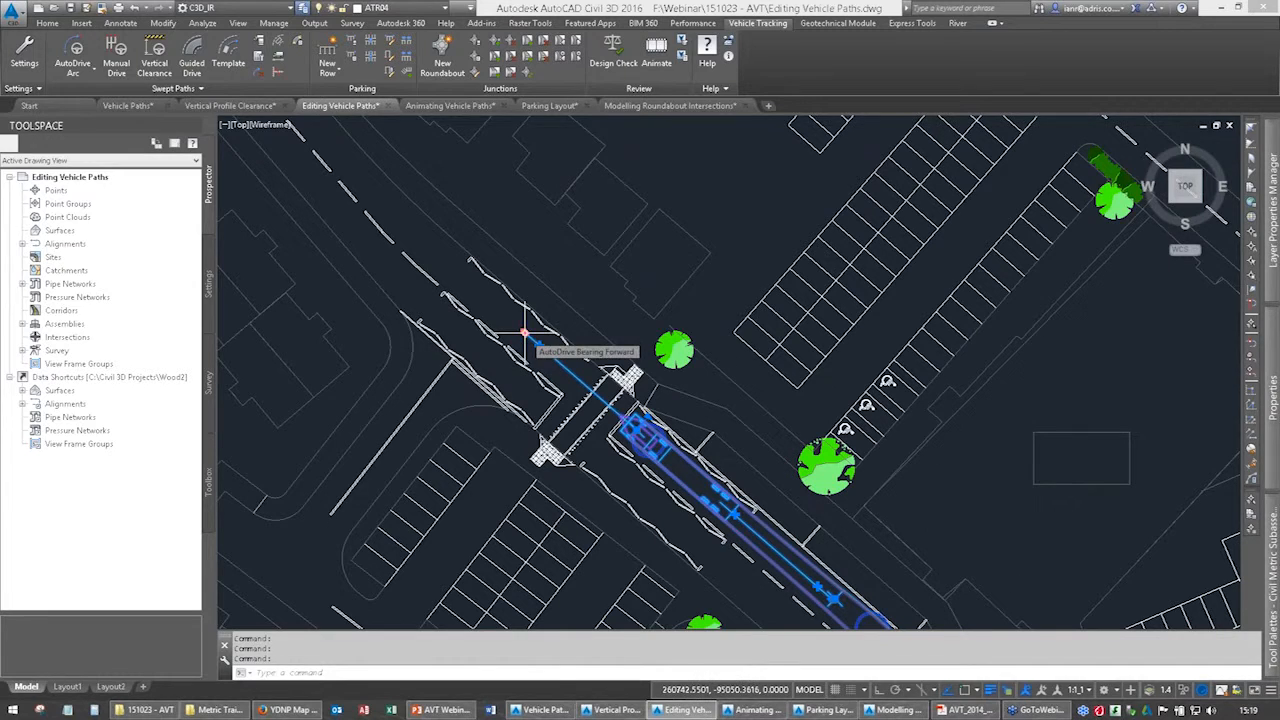
Extend the articulated vehicle path northwest beyond the zebra crossing by relocating its AutoDrive Bearing Forward grip.
{"action": "left_click", "coordinate": [524, 332]}
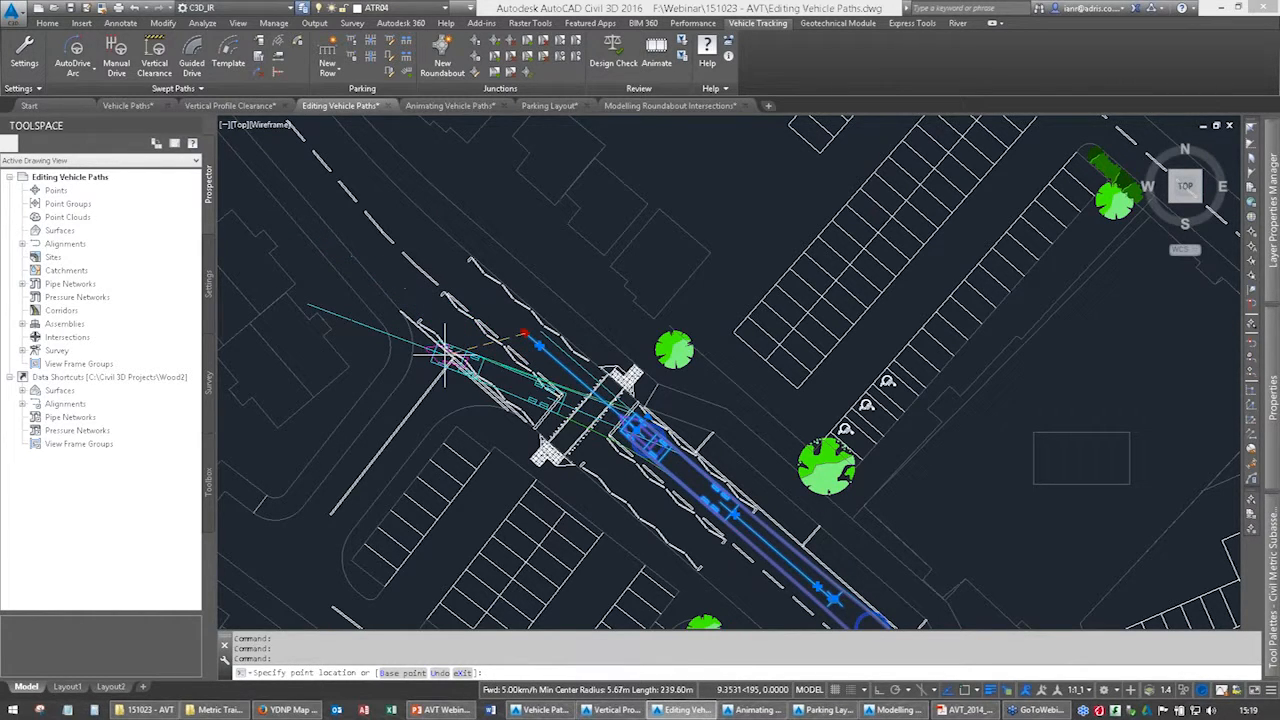
{"action": "key", "text": "Escape"}
{"action": "key", "text": "Return"}
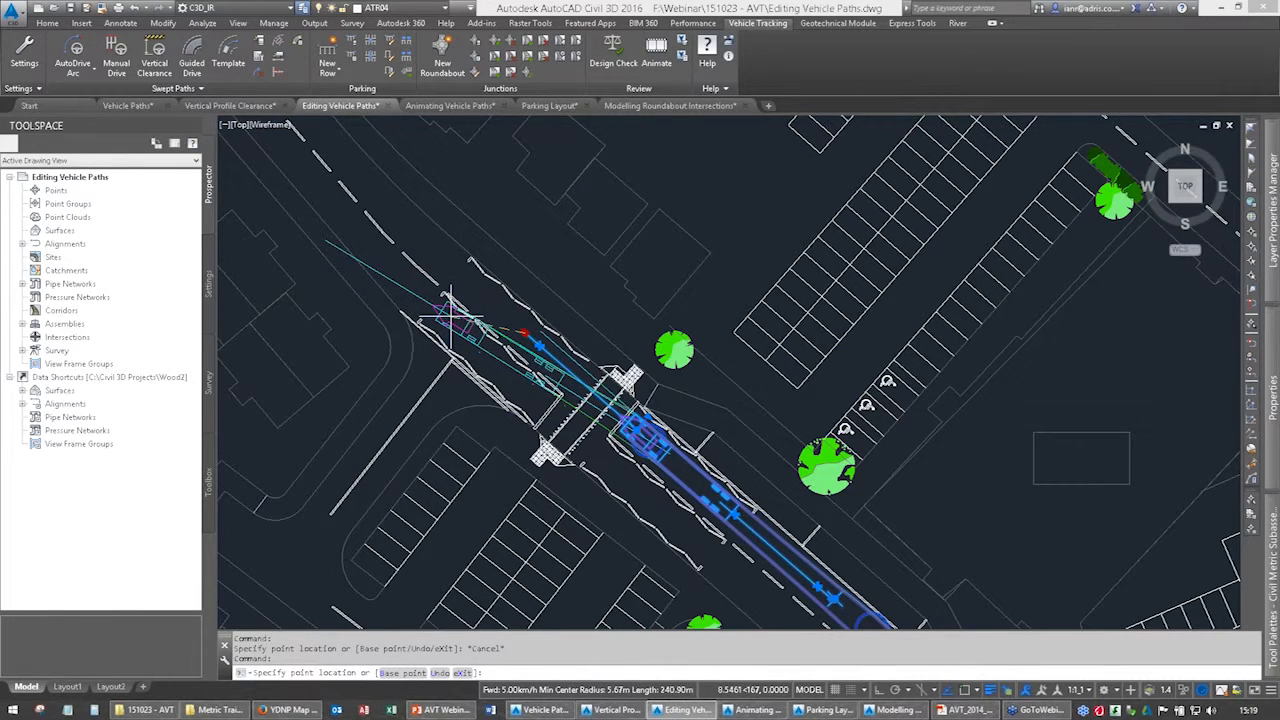
{"action": "left_click", "coordinate": [450, 318]}
{"action": "key", "text": "Return"}
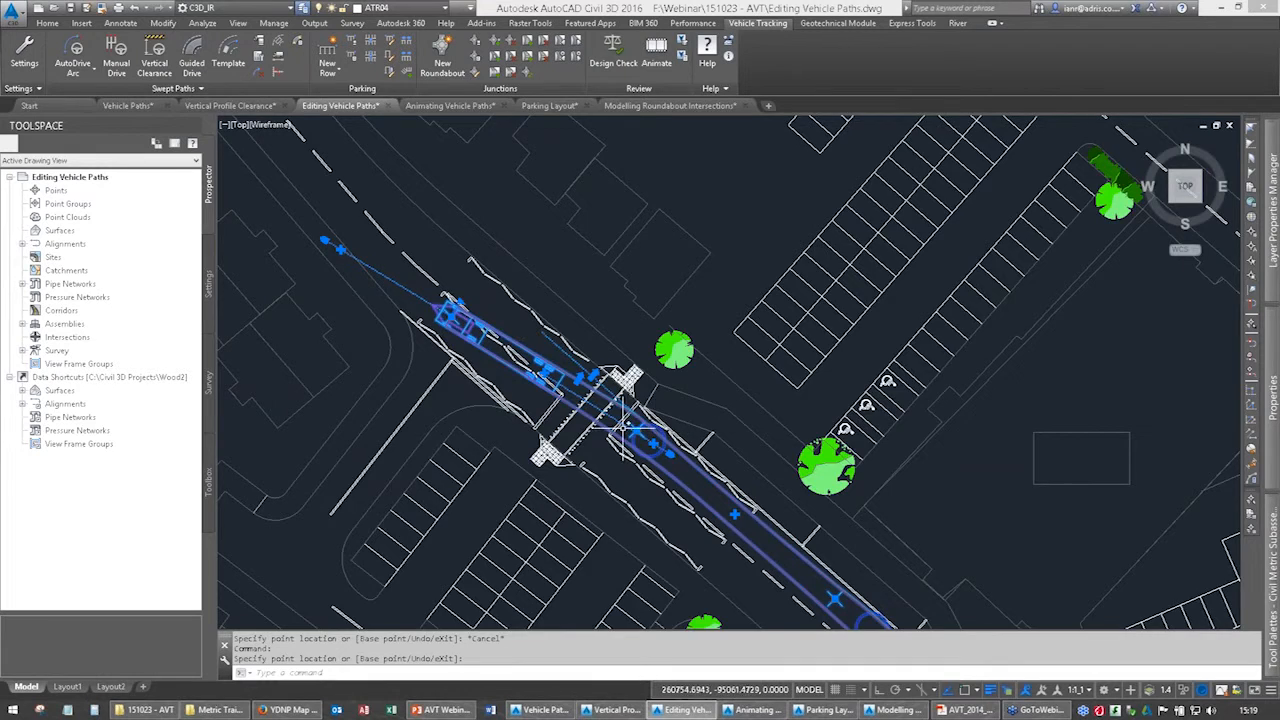
Try to adjust the articulated vehicle path with the two grips just before the northeast end of the zebra crossing.
{"action": "scroll", "coordinate": [614, 420], "scroll_direction": "up", "scroll_amount": 3}
{"action": "scroll", "coordinate": [614, 420], "scroll_direction": "up", "scroll_amount": 2}
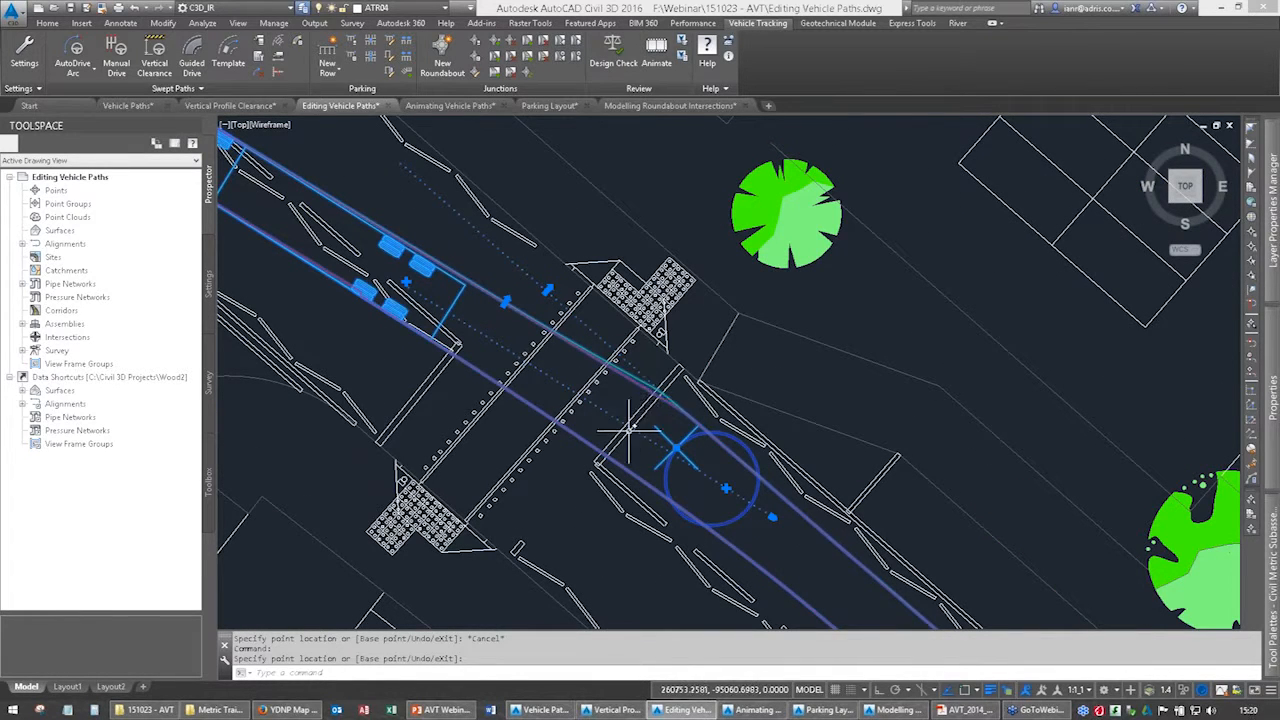
{"action": "scroll", "coordinate": [629, 430], "scroll_direction": "down", "scroll_amount": 2}
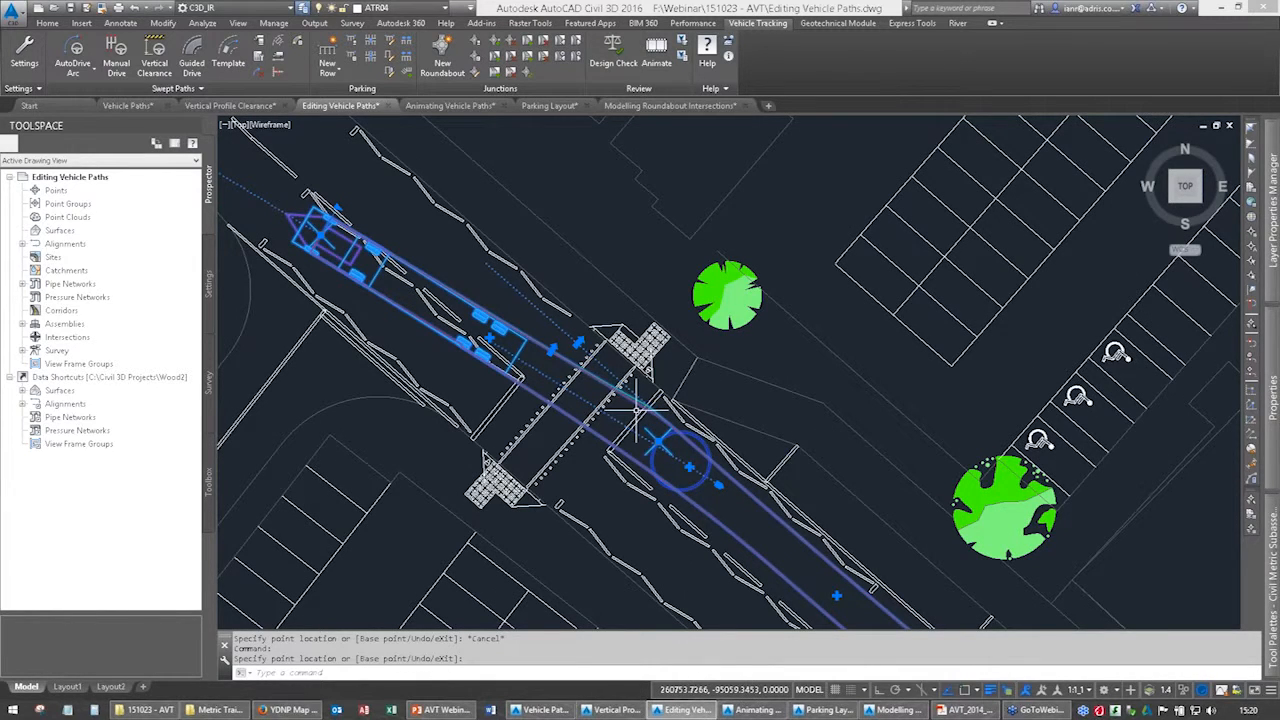
{"action": "middle_click_drag", "start_coordinate": [600, 437], "coordinate": [636, 423]}
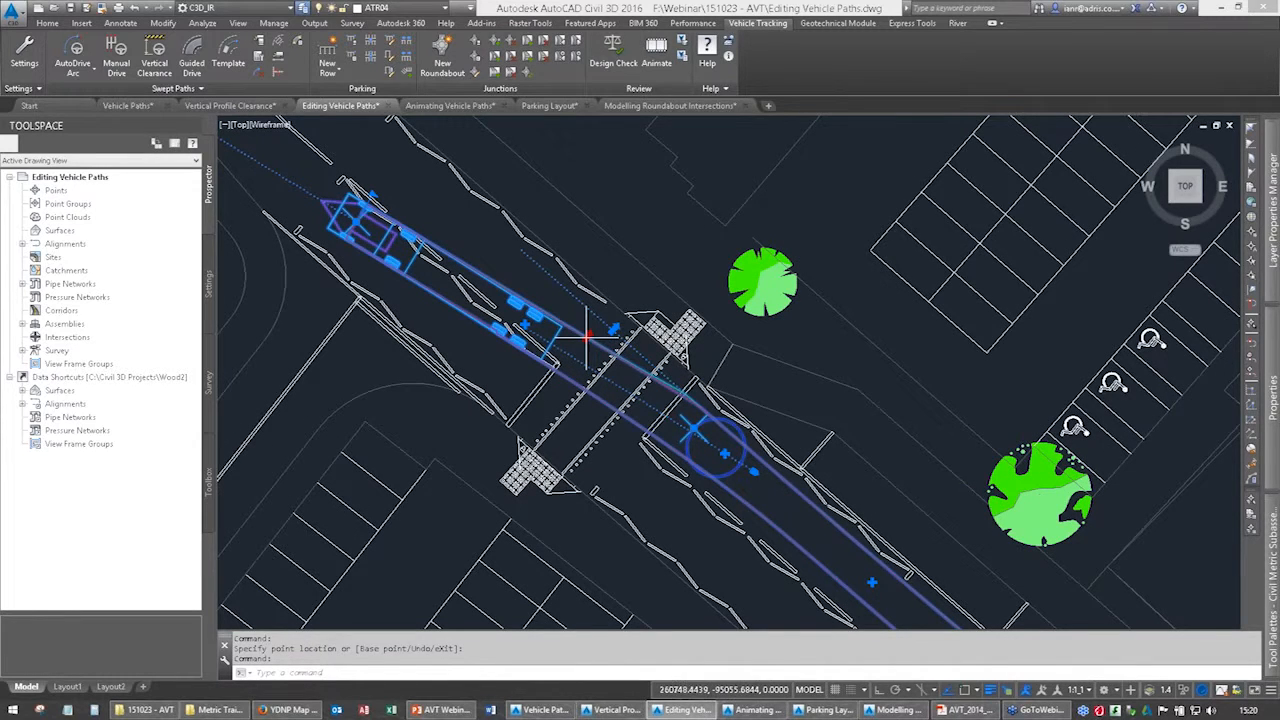
{"action": "left_click", "coordinate": [587, 338]}
{"action": "key", "text": "Escape"}
{"action": "left_click", "coordinate": [614, 329]}
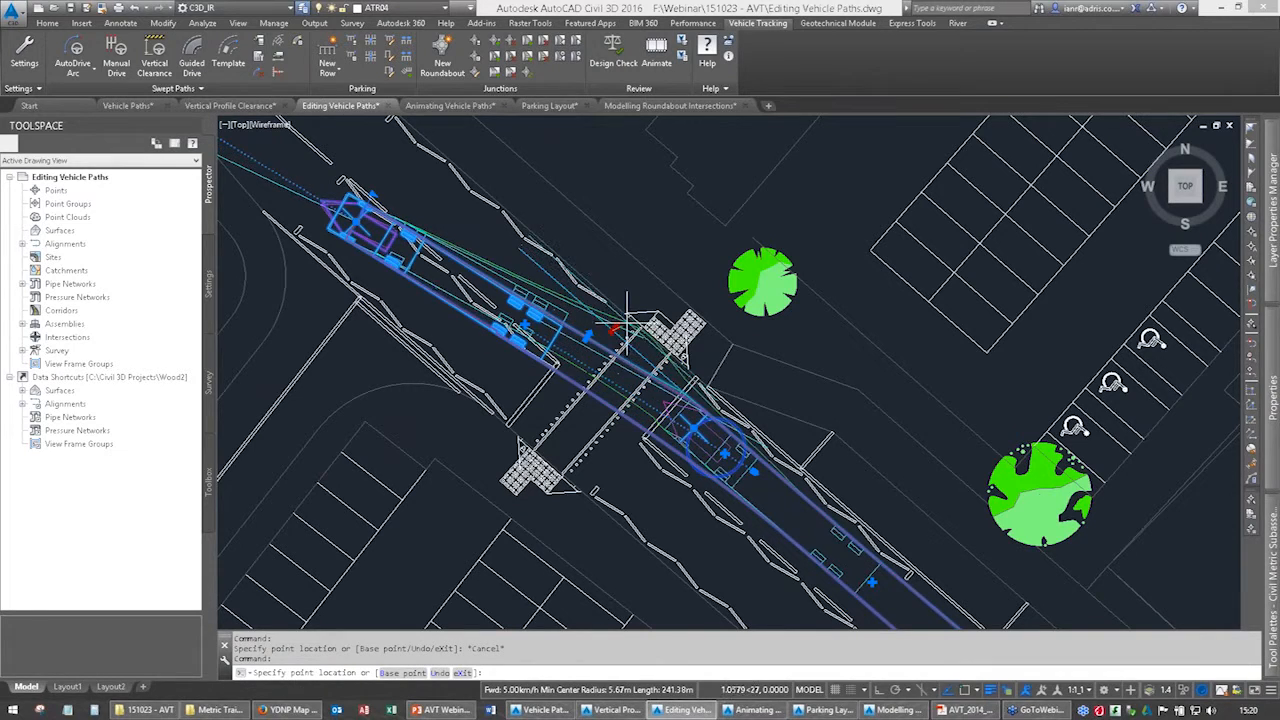
{"action": "left_click", "coordinate": [611, 332]}
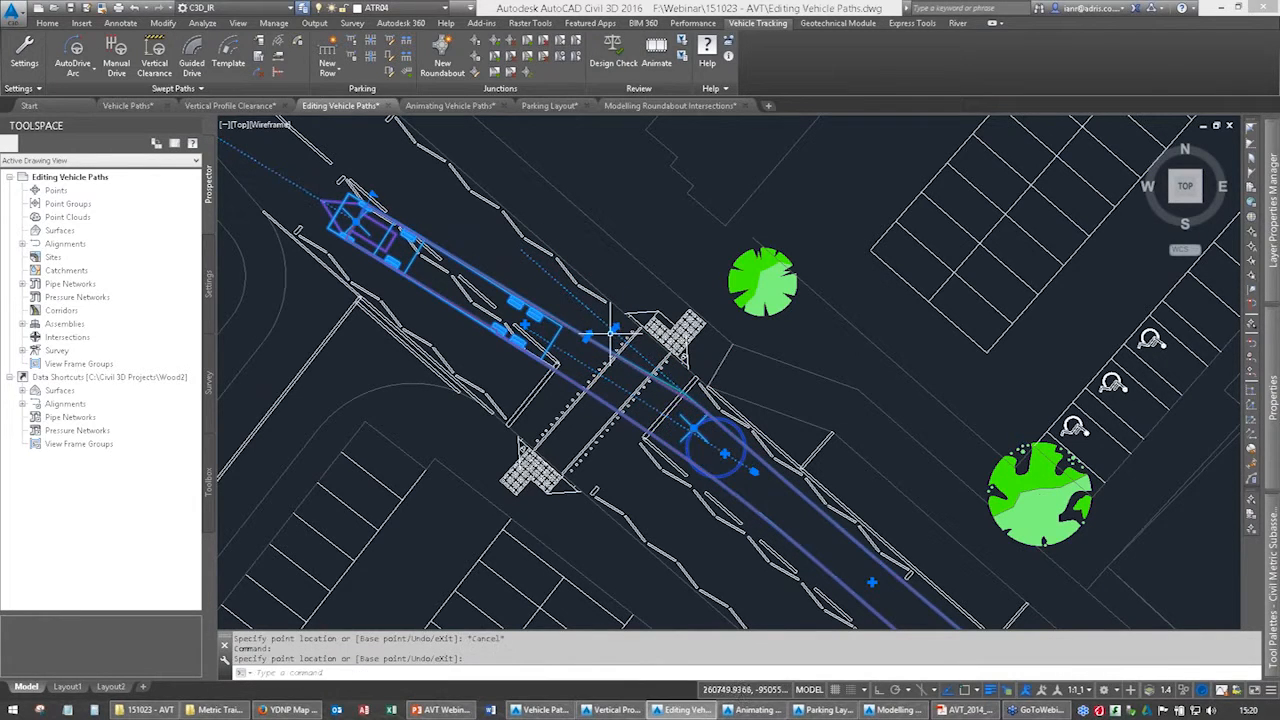
Move the arrow grip beside the zebra crossing slightly northeast so the articulated vehicle path swings wider towards the tactile paving.
{"action": "scroll", "coordinate": [585, 345], "scroll_direction": "up", "scroll_amount": 5}
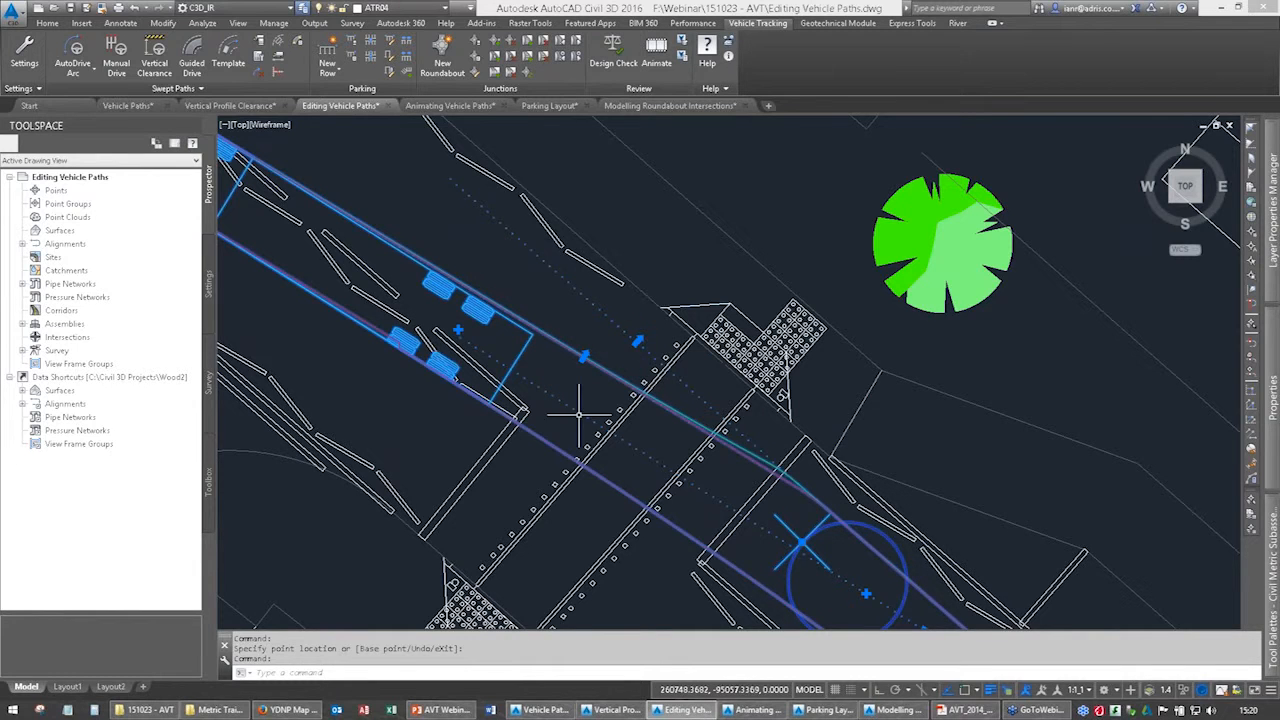
{"action": "middle_click_drag", "start_coordinate": [749, 531], "coordinate": [679, 384]}
{"action": "scroll", "coordinate": [679, 384], "scroll_direction": "down", "scroll_amount": 3}
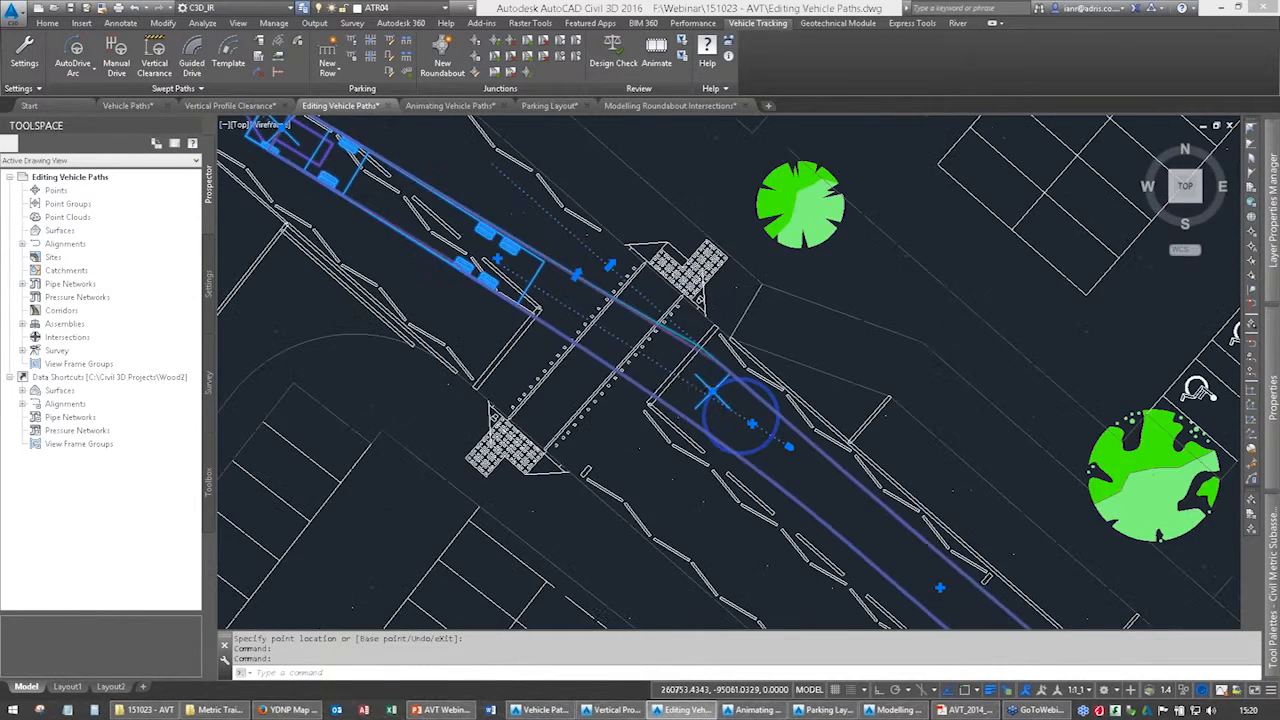
{"action": "scroll", "coordinate": [679, 384], "scroll_direction": "up", "scroll_amount": 1}
{"action": "scroll", "coordinate": [795, 398], "scroll_direction": "up", "scroll_amount": 2}
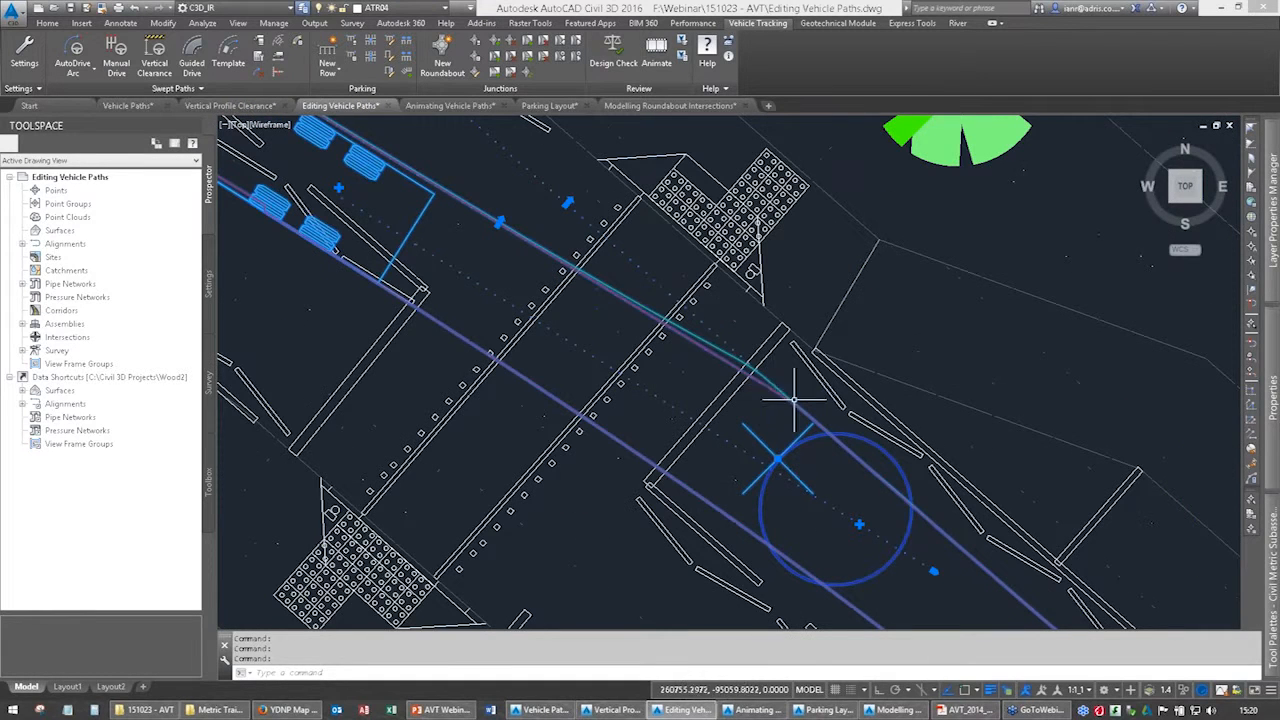
{"action": "left_click", "coordinate": [567, 203]}
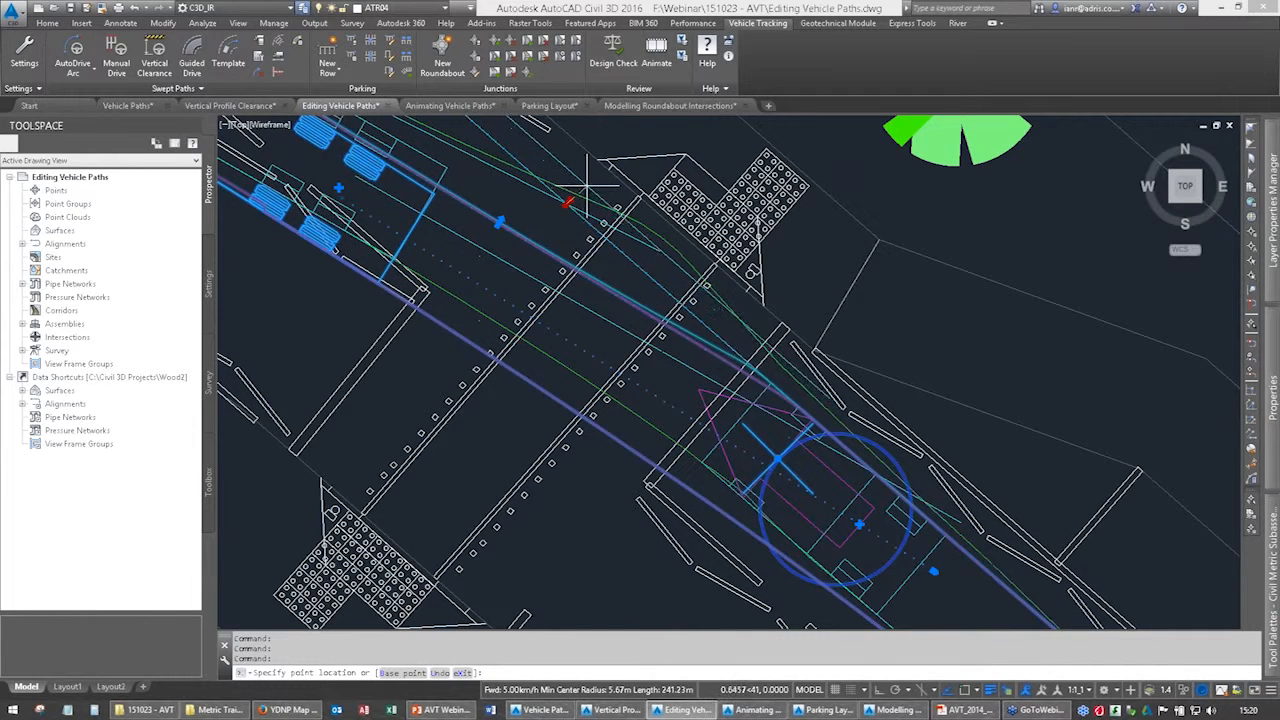
{"action": "left_click", "coordinate": [584, 184]}
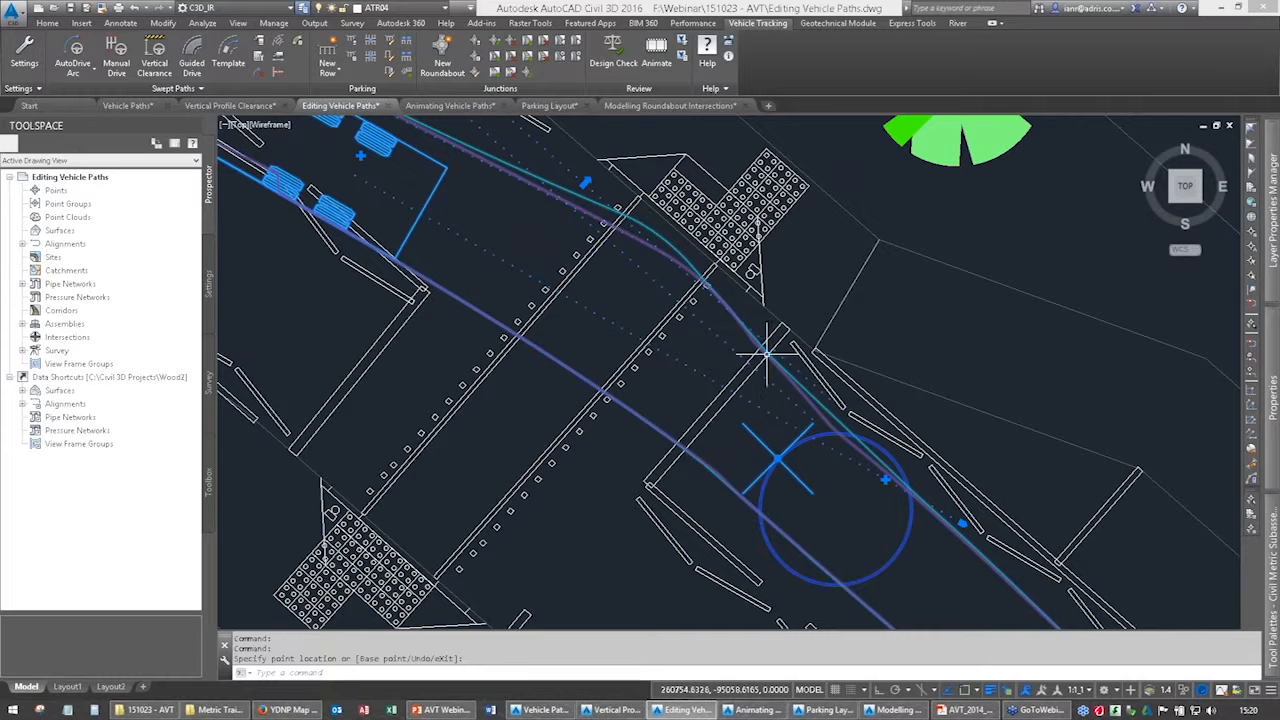
{"action": "scroll", "coordinate": [711, 372], "scroll_direction": "down", "scroll_amount": 5}
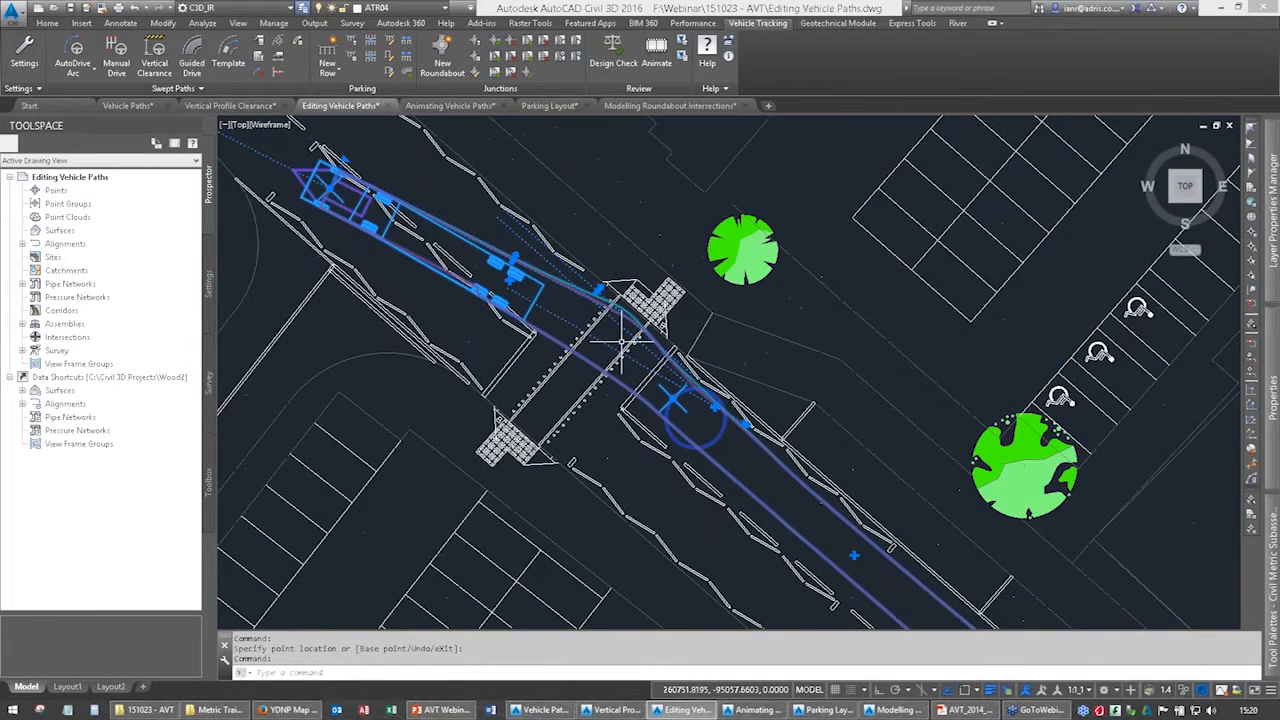
{"action": "mouse_move", "coordinate": [746, 462]}
{"action": "middle_mouse_down"}
{"action": "mouse_move", "coordinate": [556, 189]}
{"action": "mouse_move", "coordinate": [543, 206]}
{"action": "mouse_move", "coordinate": [656, 402]}
{"action": "middle_mouse_up"}
{"action": "scroll", "coordinate": [636, 320], "scroll_direction": "down", "scroll_amount": 5}
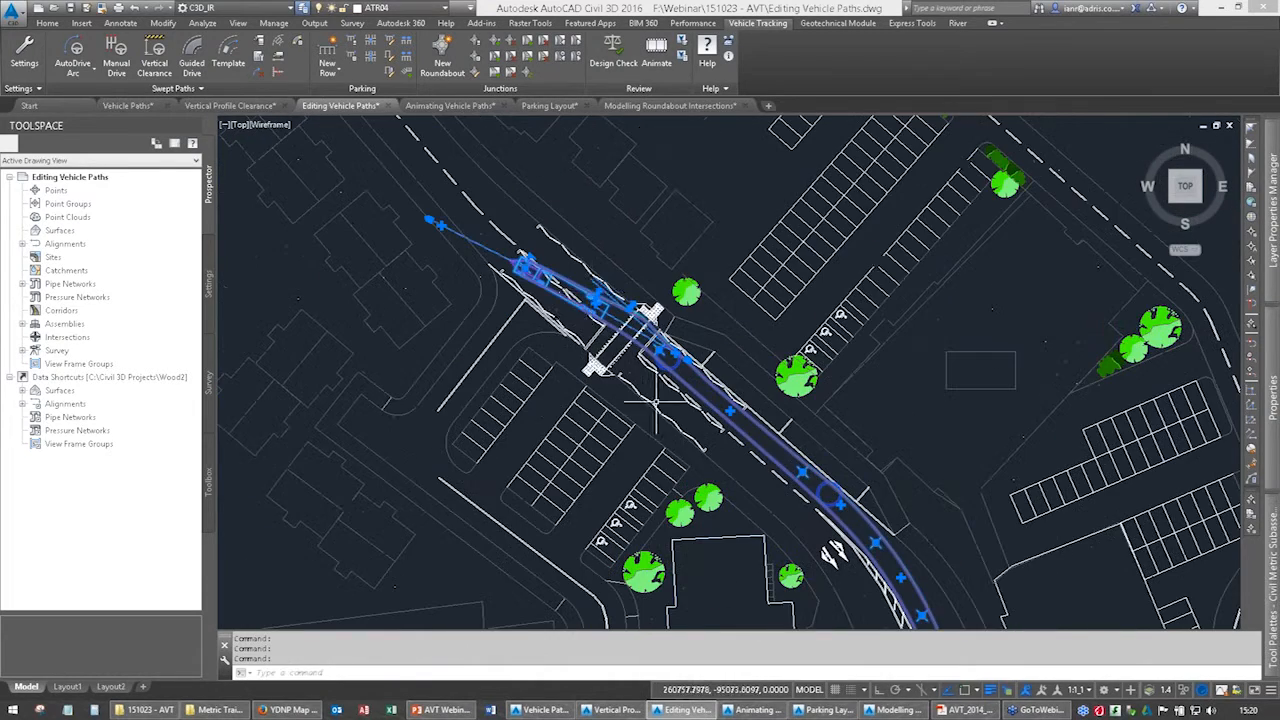
{"action": "scroll", "coordinate": [556, 310], "scroll_direction": "up", "scroll_amount": 3}
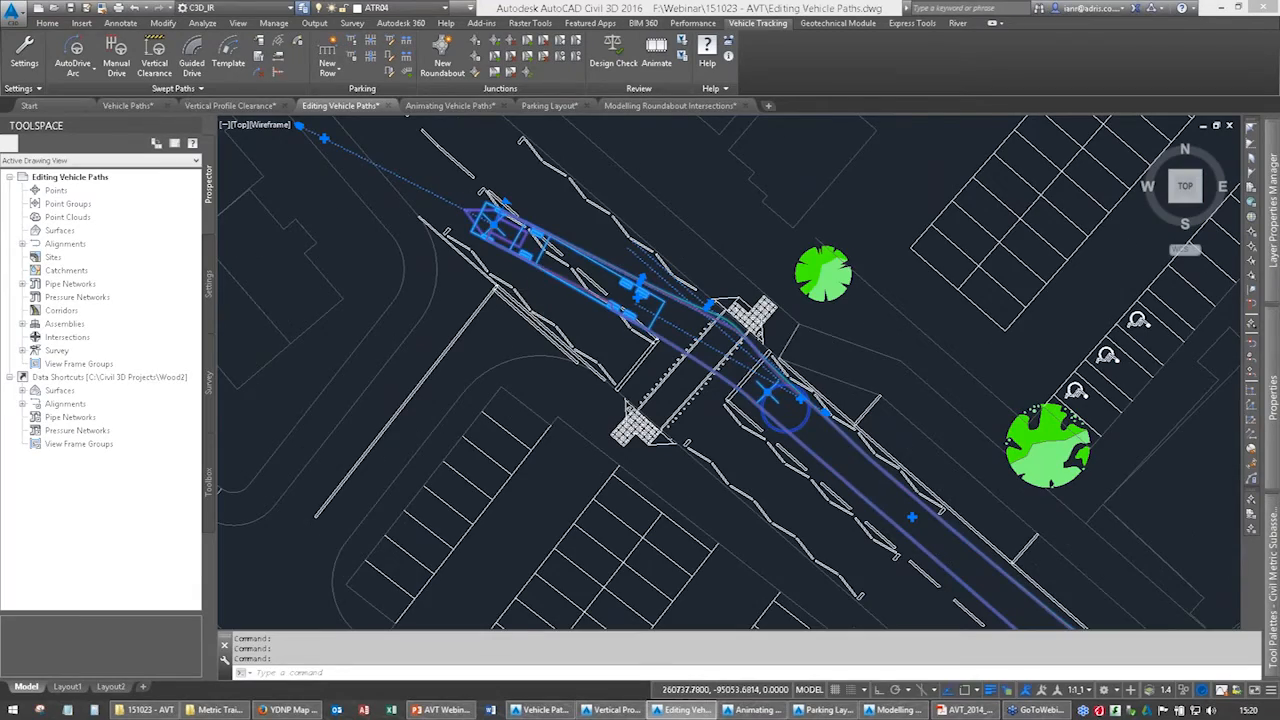
Begin an AutoDrive path with the DB32 Private Car, positioned in the car park's access road and facing south.
{"action": "scroll", "coordinate": [540, 292], "scroll_direction": "down", "scroll_amount": 2}
{"action": "middle_click_drag", "start_coordinate": [608, 336], "coordinate": [594, 185]}
{"action": "scroll", "coordinate": [600, 297], "scroll_direction": "down", "scroll_amount": 4}
{"action": "mouse_move", "coordinate": [828, 598]}
{"action": "middle_mouse_down"}
{"action": "mouse_move", "coordinate": [739, 349]}
{"action": "mouse_move", "coordinate": [687, 355]}
{"action": "middle_mouse_up"}
{"action": "middle_click_drag", "start_coordinate": [622, 404], "coordinate": [724, 345]}
{"action": "scroll", "coordinate": [544, 310], "scroll_direction": "up", "scroll_amount": 2}
{"action": "scroll", "coordinate": [544, 310], "scroll_direction": "up", "scroll_amount": 2}
{"action": "middle_click_drag", "start_coordinate": [544, 310], "coordinate": [553, 243]}
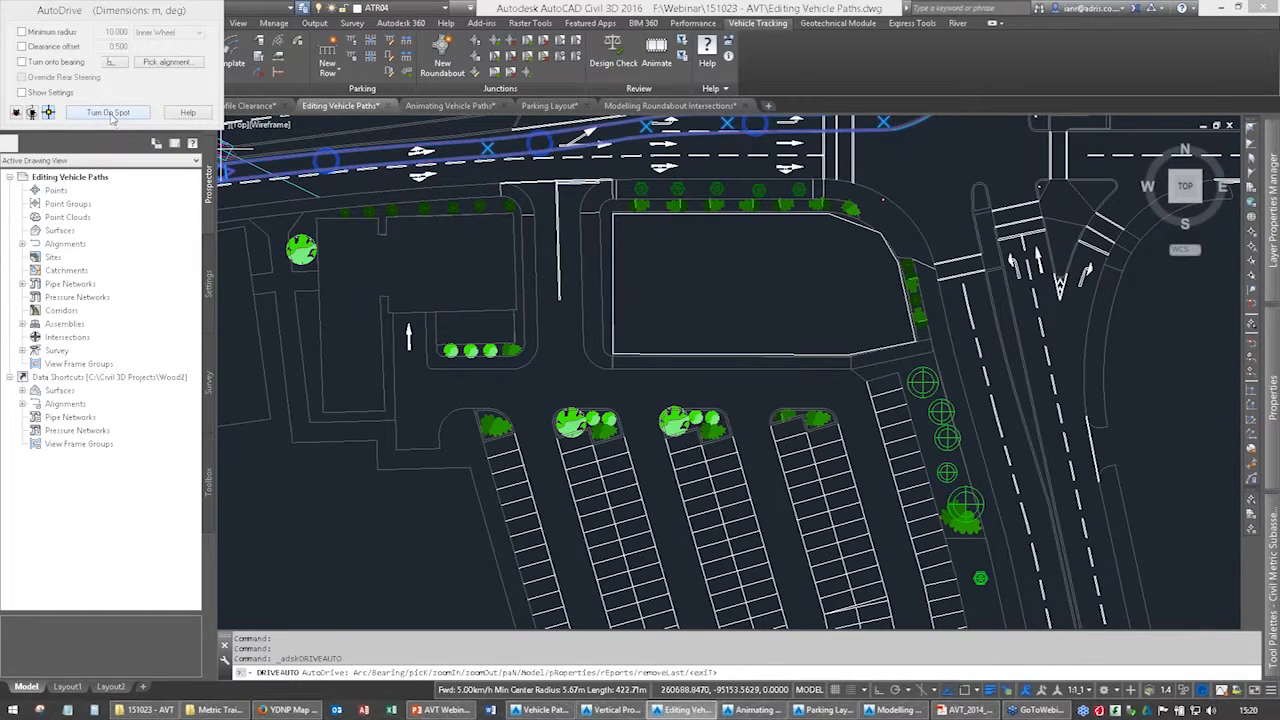
{"action": "left_click_drag", "start_coordinate": [150, 16], "coordinate": [390, 219]}
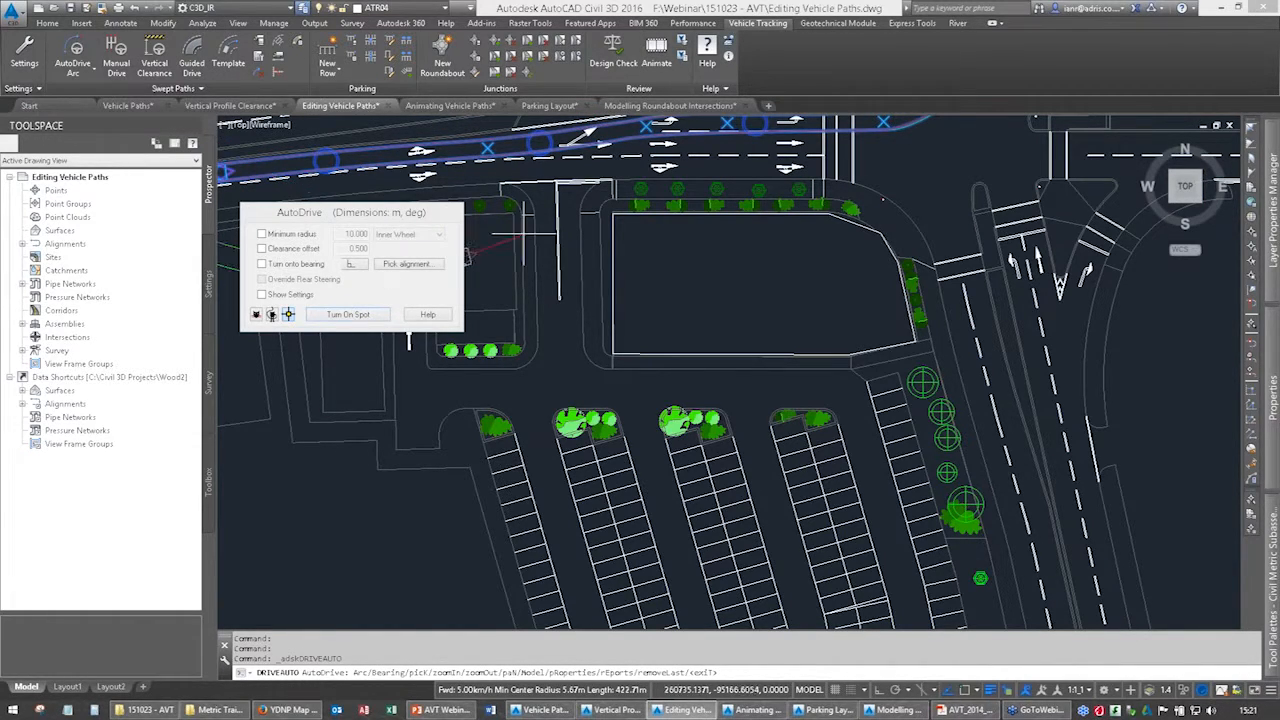
{"action": "key", "text": "Escape"}
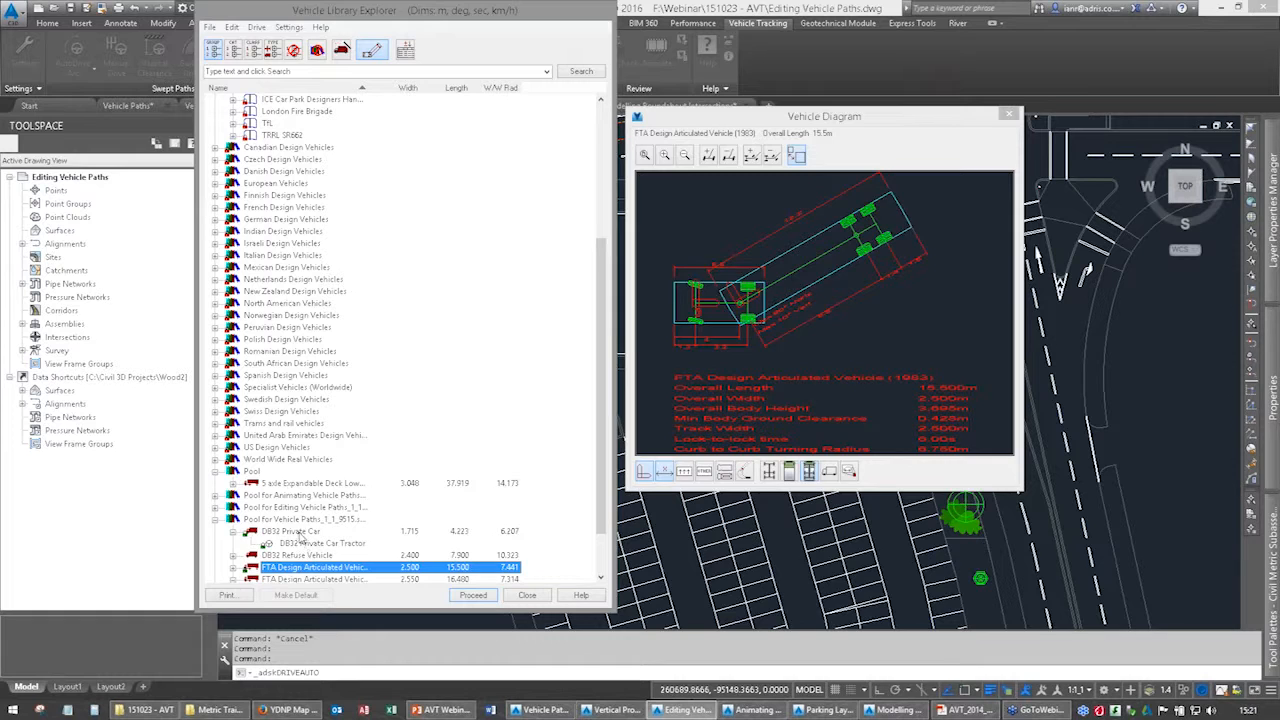
{"action": "double_click", "coordinate": [299, 534]}
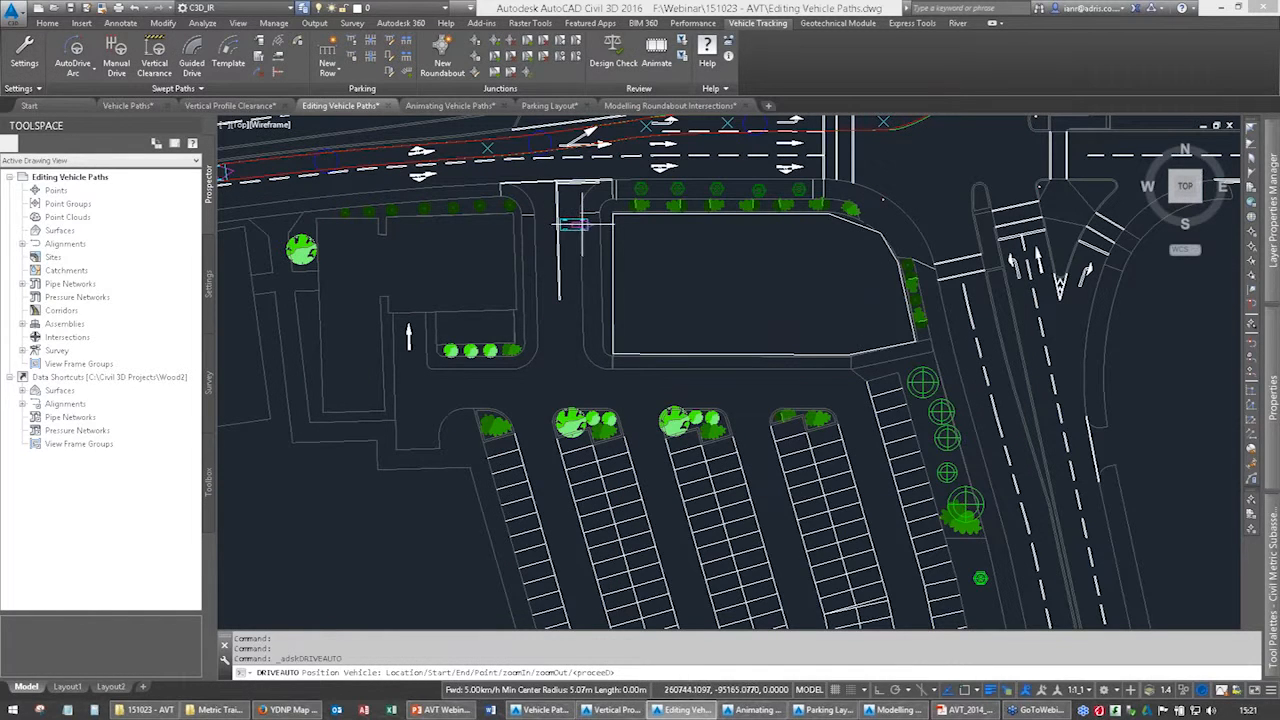
{"action": "left_click", "coordinate": [564, 208]}
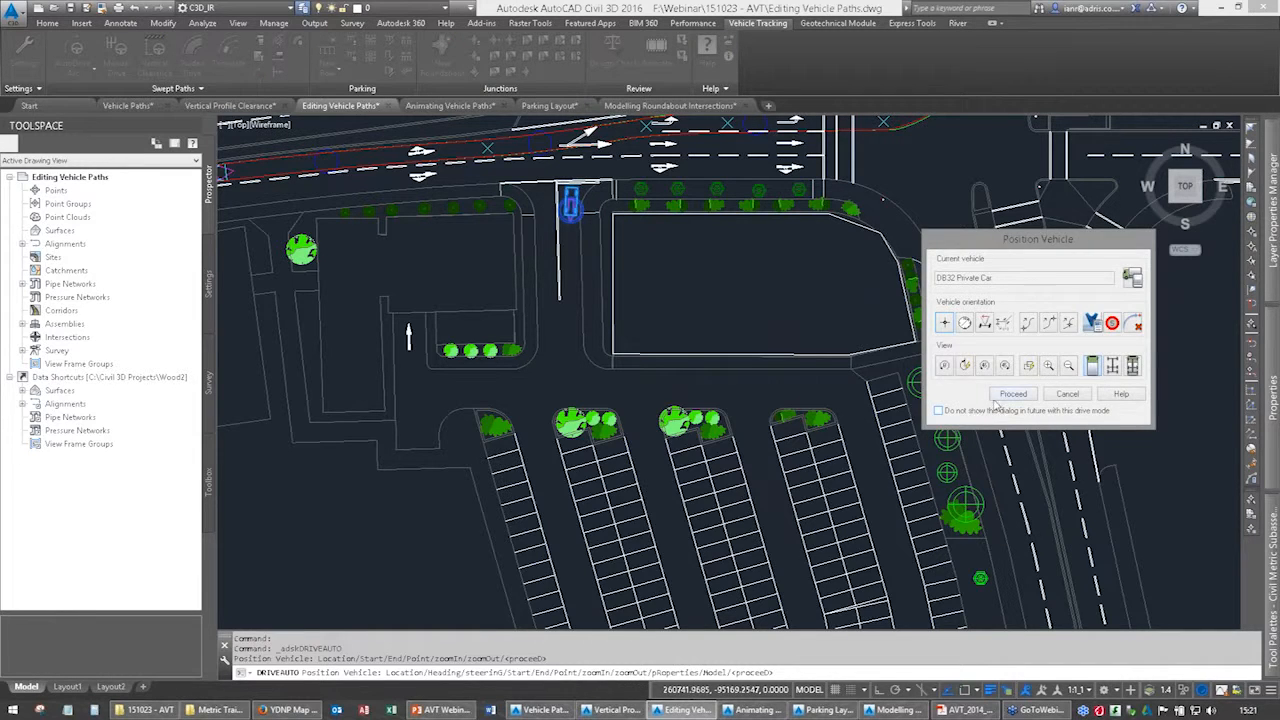
{"action": "left_click", "coordinate": [1003, 396]}
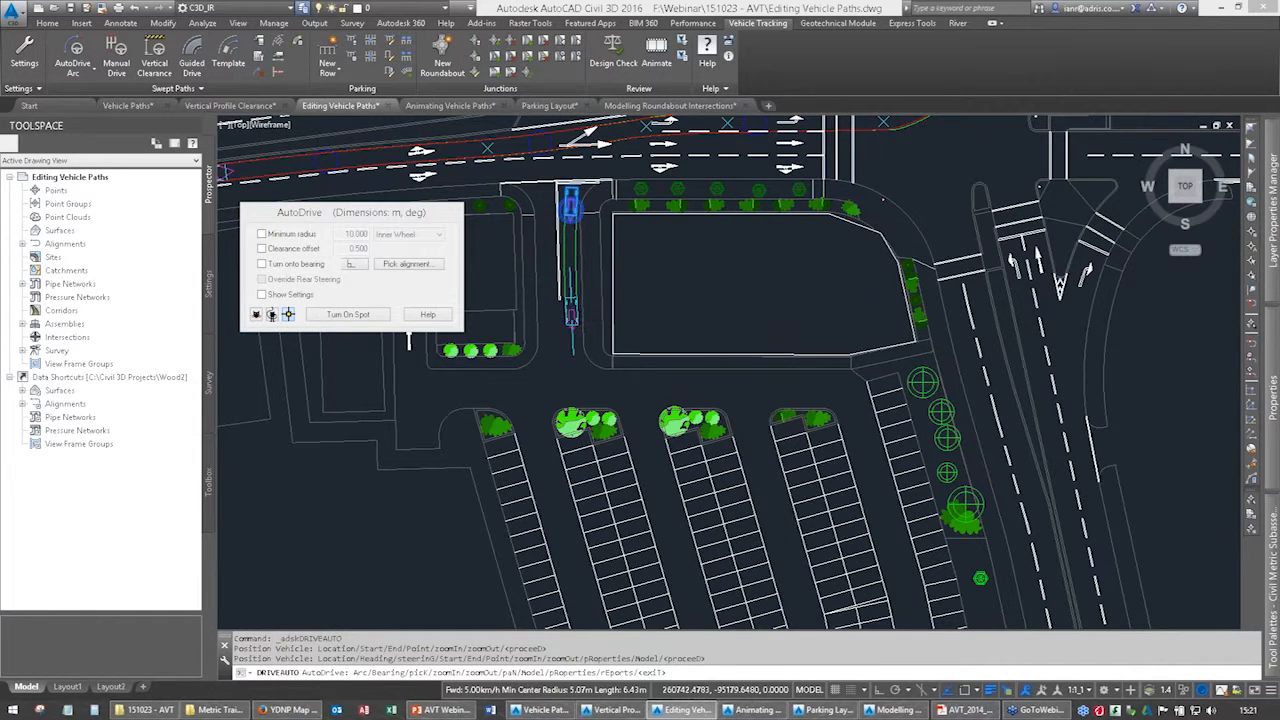
Drive the car south along the access road, then southeast past the planted island into the parking aisle.
{"action": "left_click", "coordinate": [572, 319]}
{"action": "left_click", "coordinate": [598, 387]}
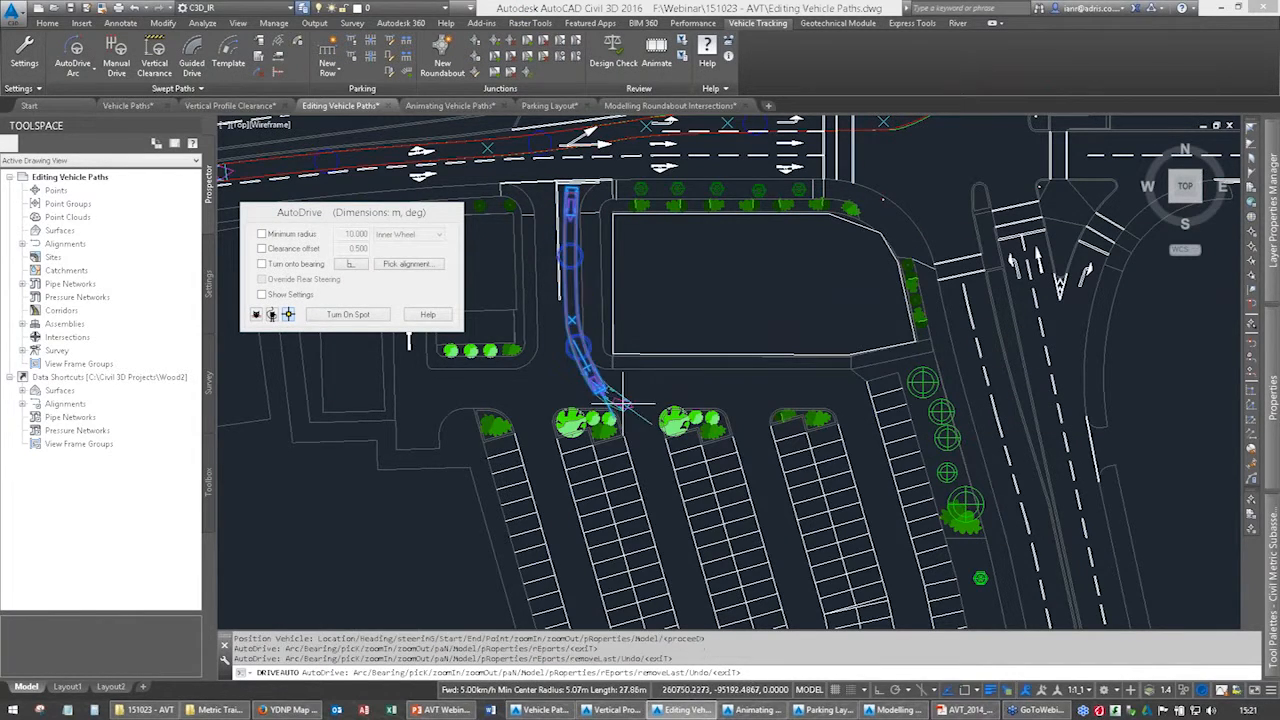
{"action": "left_click", "coordinate": [647, 462]}
{"action": "scroll", "coordinate": [650, 460], "scroll_direction": "up", "scroll_amount": 6}
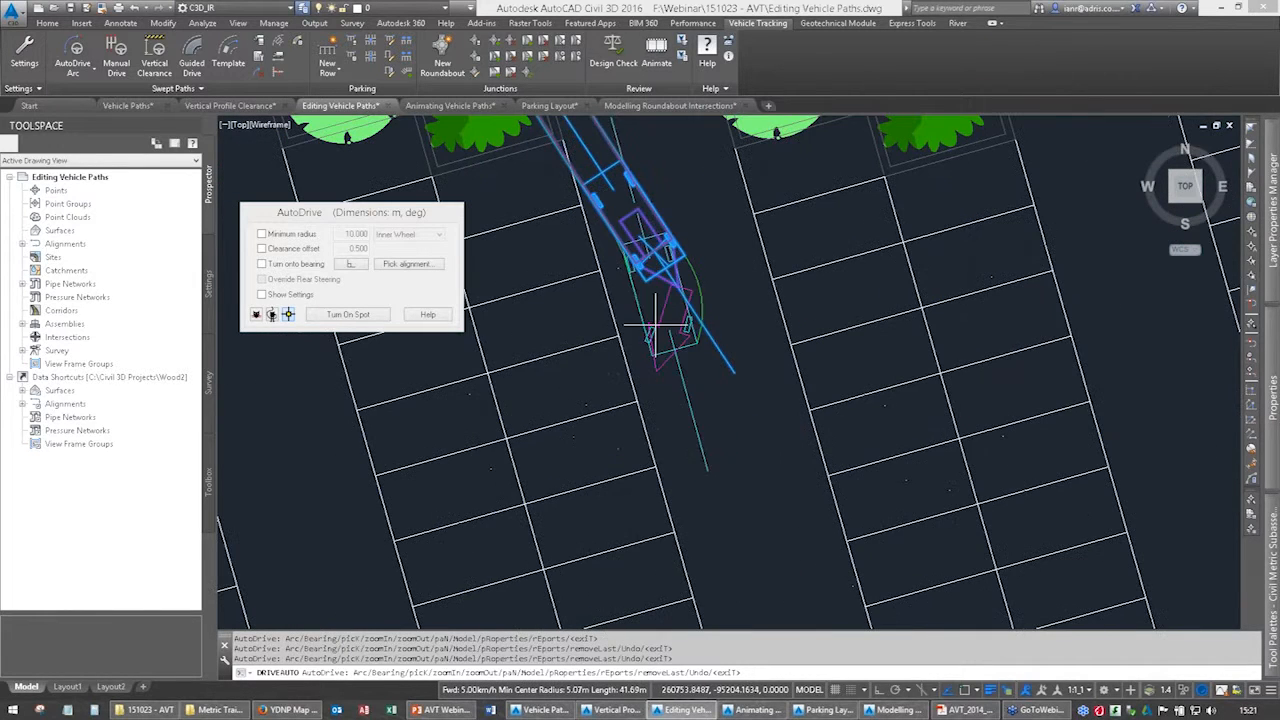
{"action": "left_click", "coordinate": [705, 408]}
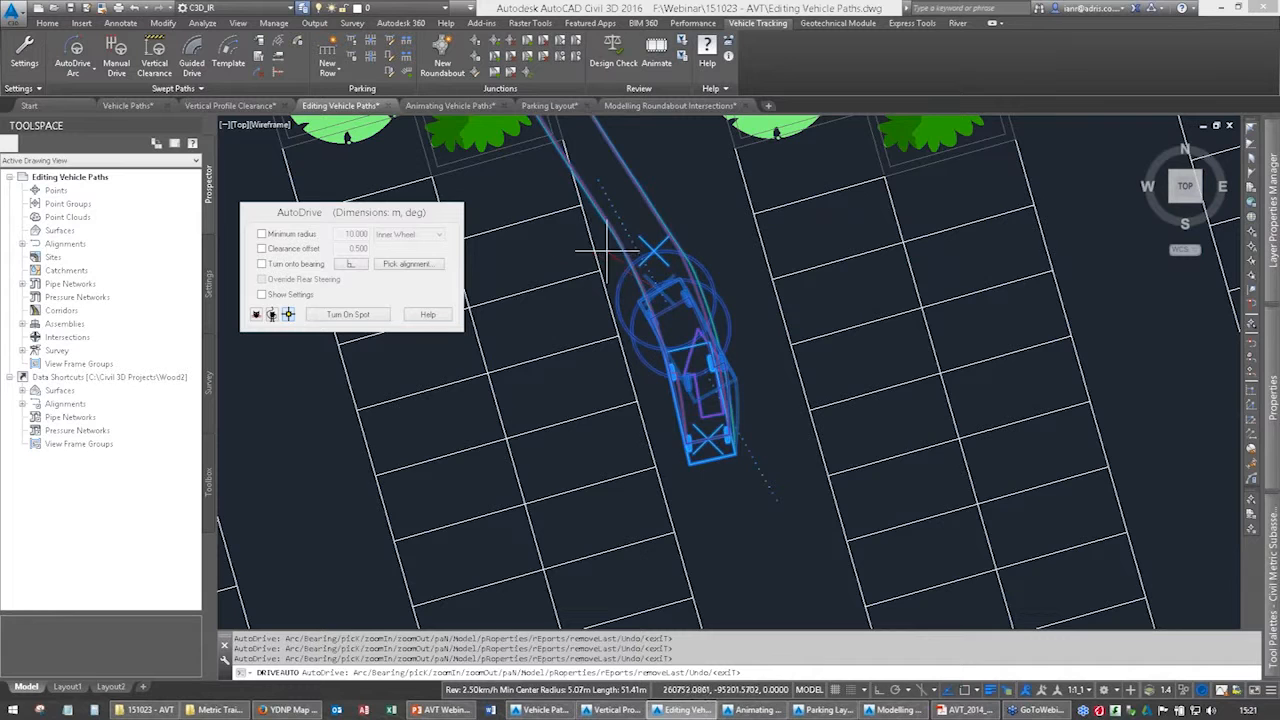
Reverse the car west into a bay near the north end of the parking row and finish the AutoDrive path.
{"action": "middle_click_drag", "start_coordinate": [612, 240], "coordinate": [812, 238]}
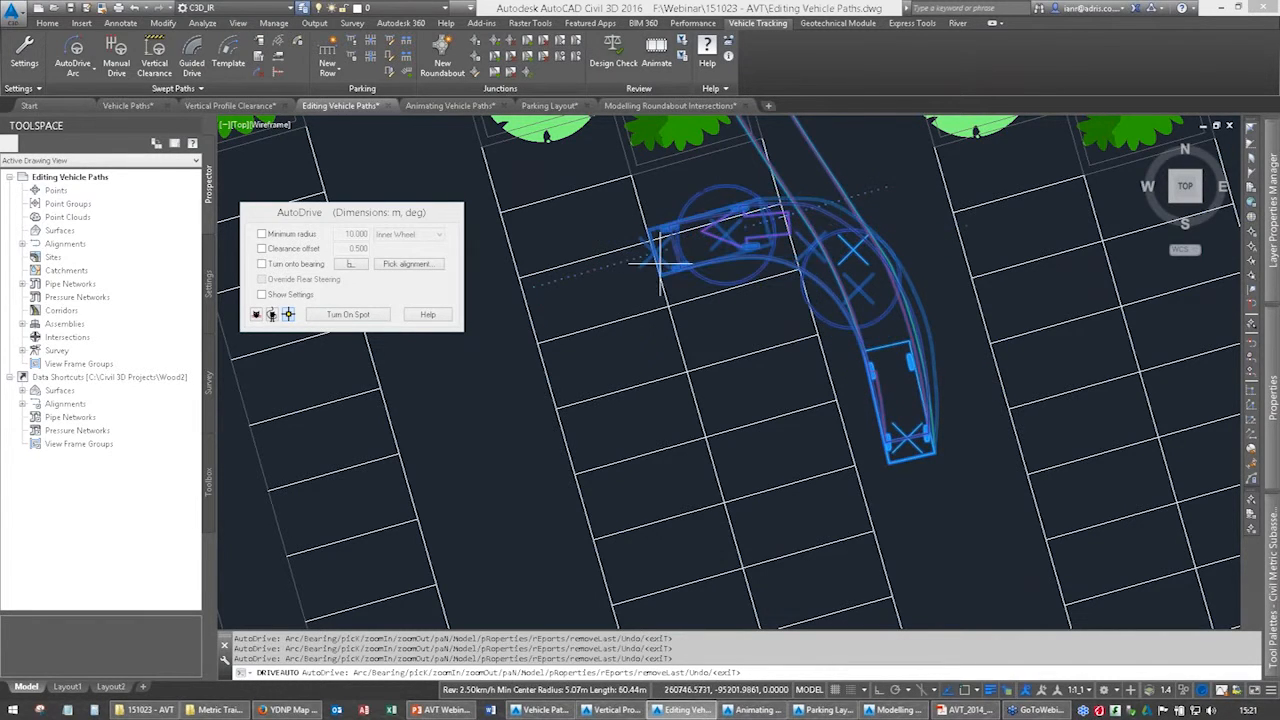
{"action": "scroll", "coordinate": [670, 270], "scroll_direction": "up", "scroll_amount": 1}
{"action": "key", "text": "Escape"}
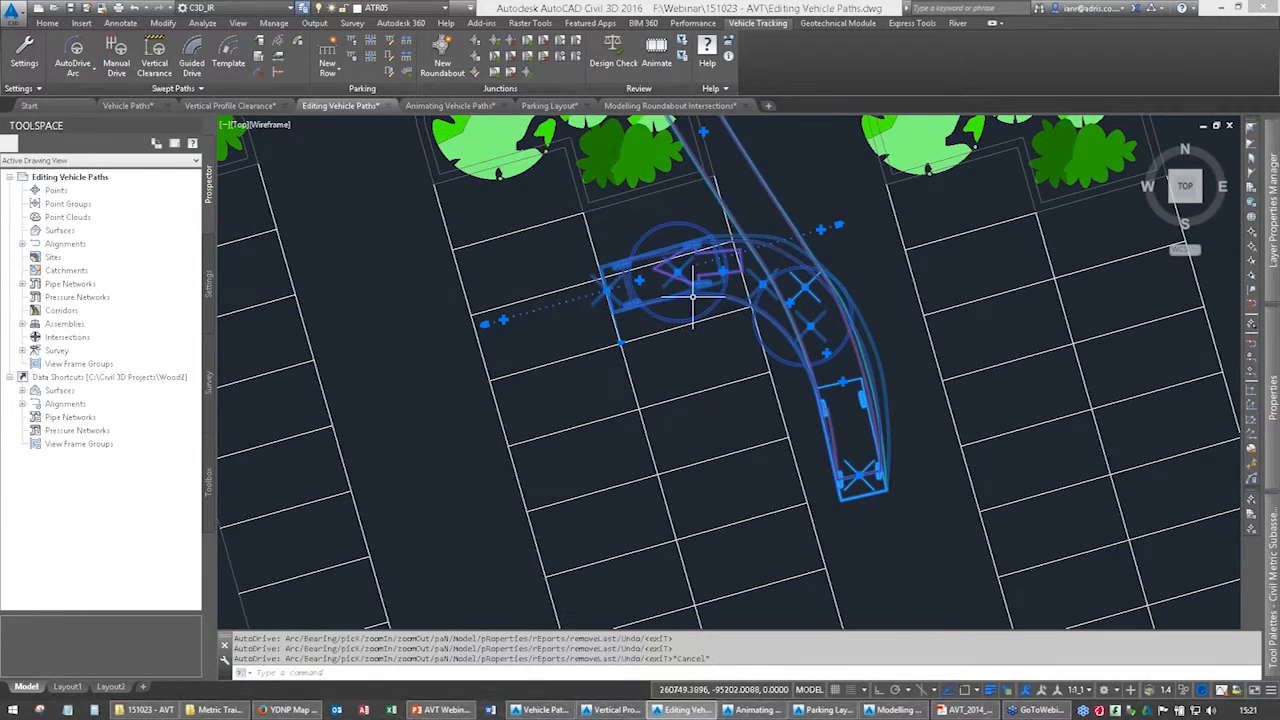
Animate the DB32 Private Car path, scrub through part of its timeline, and close the animation.
{"action": "scroll", "coordinate": [692, 292], "scroll_direction": "down", "scroll_amount": 2}
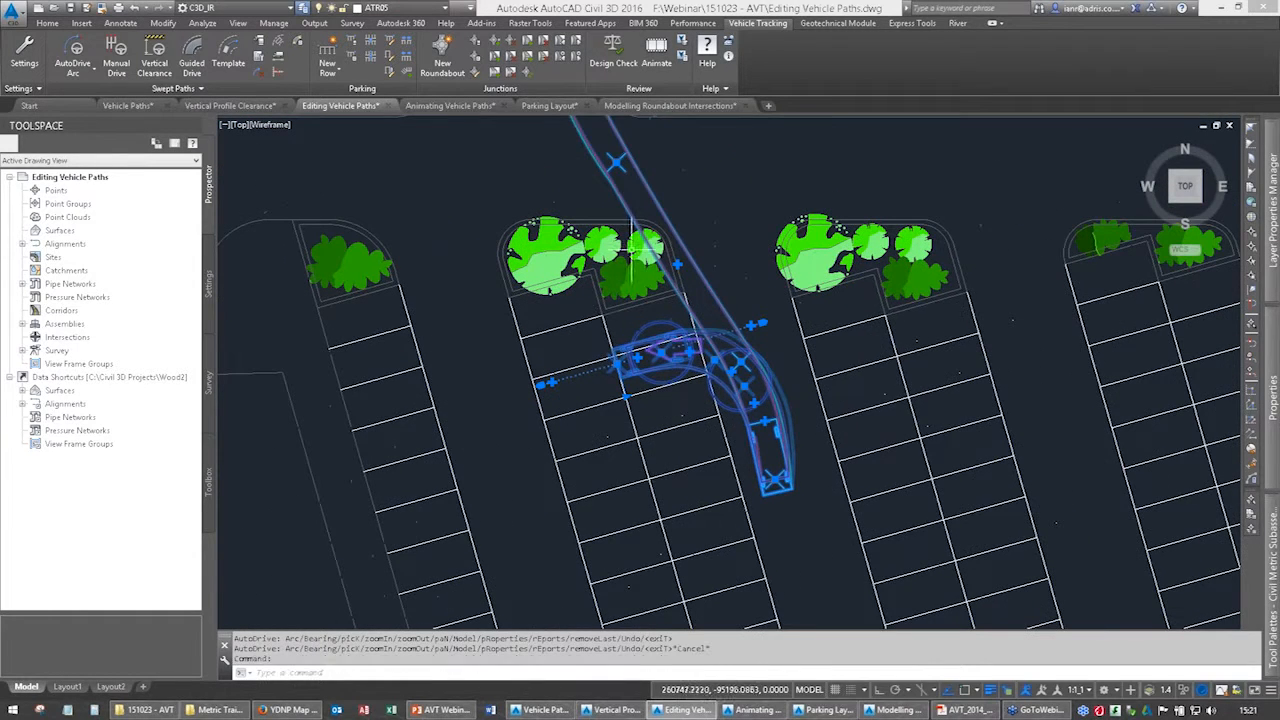
{"action": "left_click", "coordinate": [655, 62]}
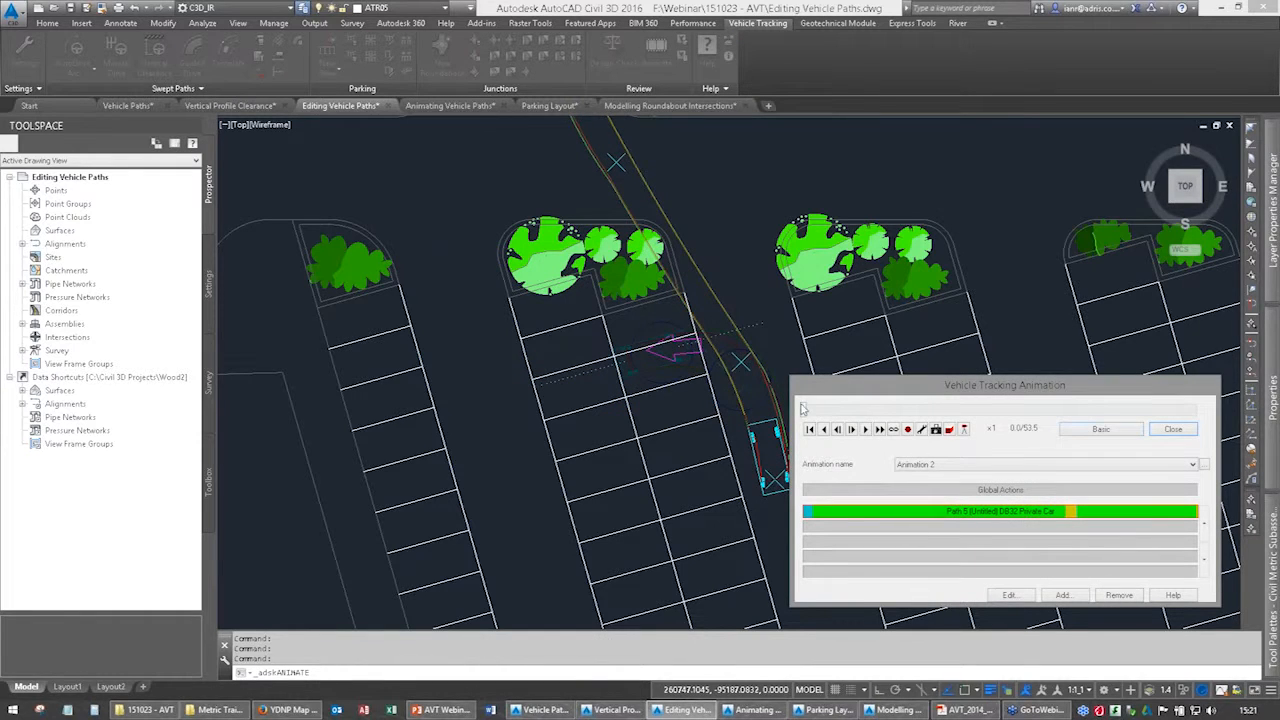
{"action": "left_click_drag", "start_coordinate": [869, 412], "coordinate": [958, 460]}
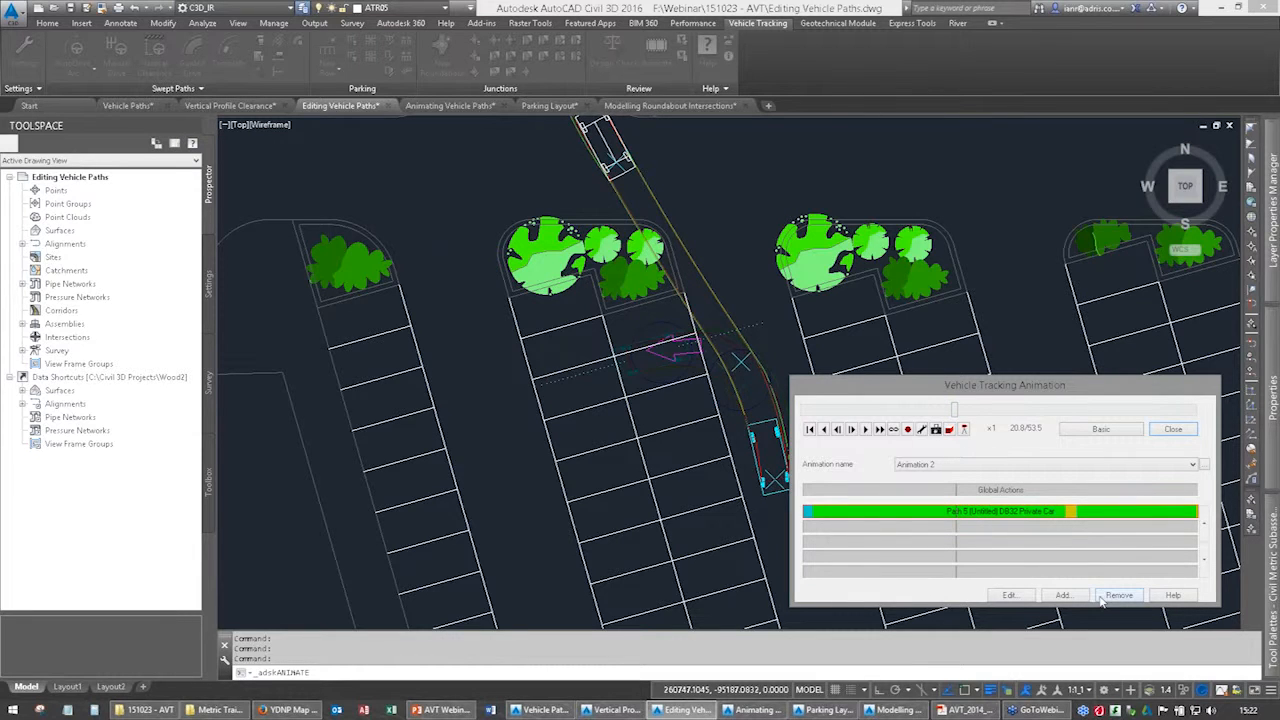
{"action": "left_click", "coordinate": [1173, 429]}
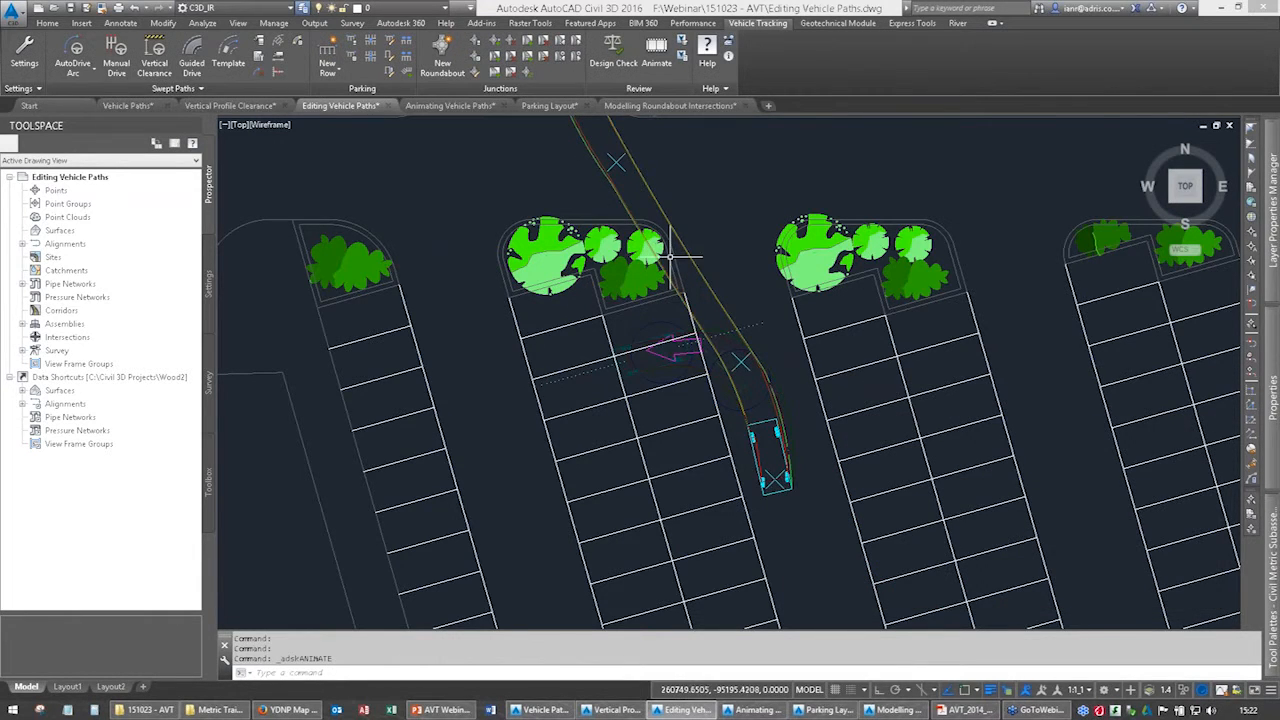
Try to bend the end of the articulated vehicle path southwest into the side road using its end grip.
{"action": "scroll", "coordinate": [650, 260], "scroll_direction": "down", "scroll_amount": 4}
{"action": "middle_click_drag", "start_coordinate": [639, 236], "coordinate": [639, 424]}
{"action": "scroll", "coordinate": [597, 266], "scroll_direction": "down", "scroll_amount": 2}
{"action": "middle_click_drag", "start_coordinate": [597, 266], "coordinate": [466, 465]}
{"action": "middle_click_drag", "start_coordinate": [645, 249], "coordinate": [705, 451]}
{"action": "middle_click_drag", "start_coordinate": [620, 297], "coordinate": [691, 352]}
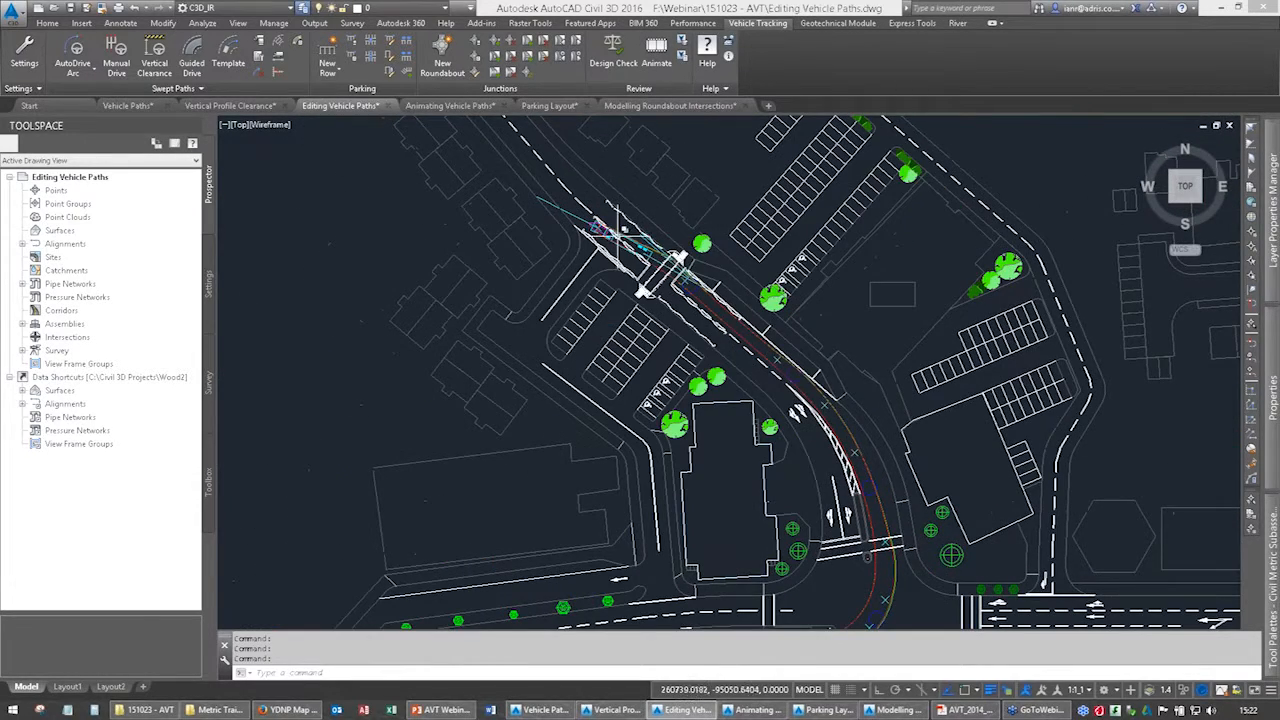
{"action": "left_click", "coordinate": [612, 236]}
{"action": "scroll", "coordinate": [605, 240], "scroll_direction": "up", "scroll_amount": 4}
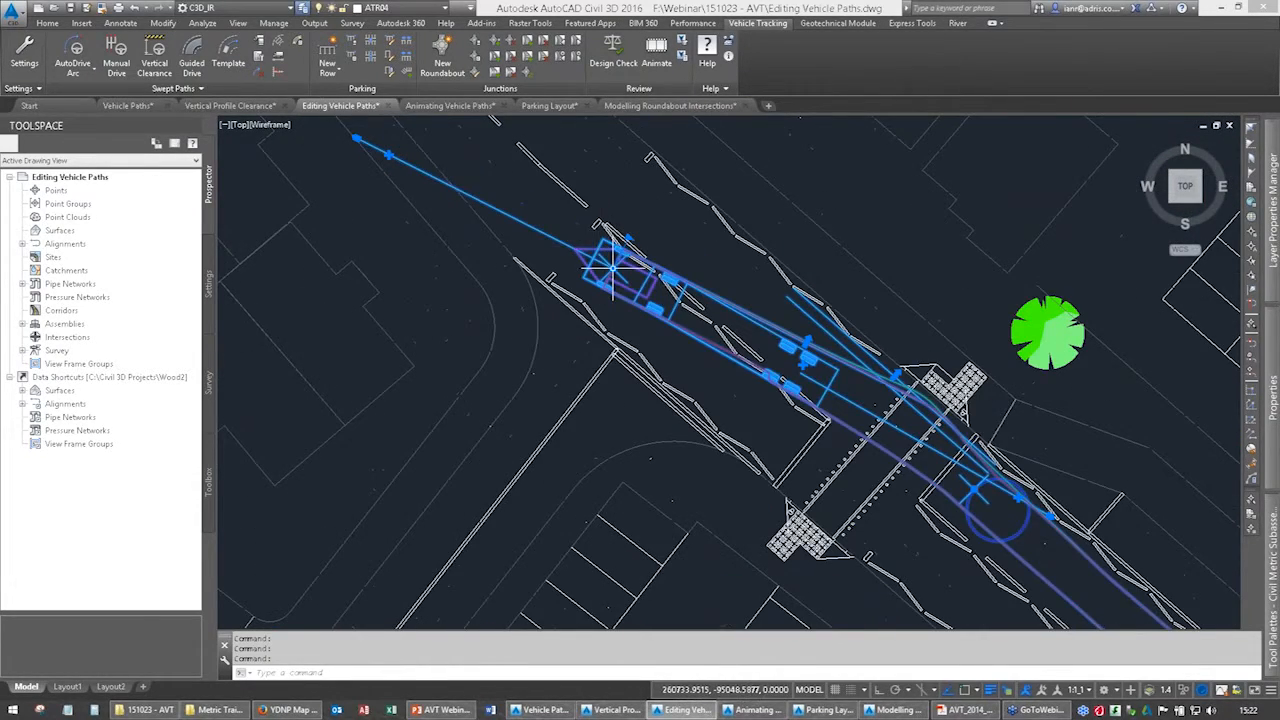
{"action": "left_click", "coordinate": [388, 155]}
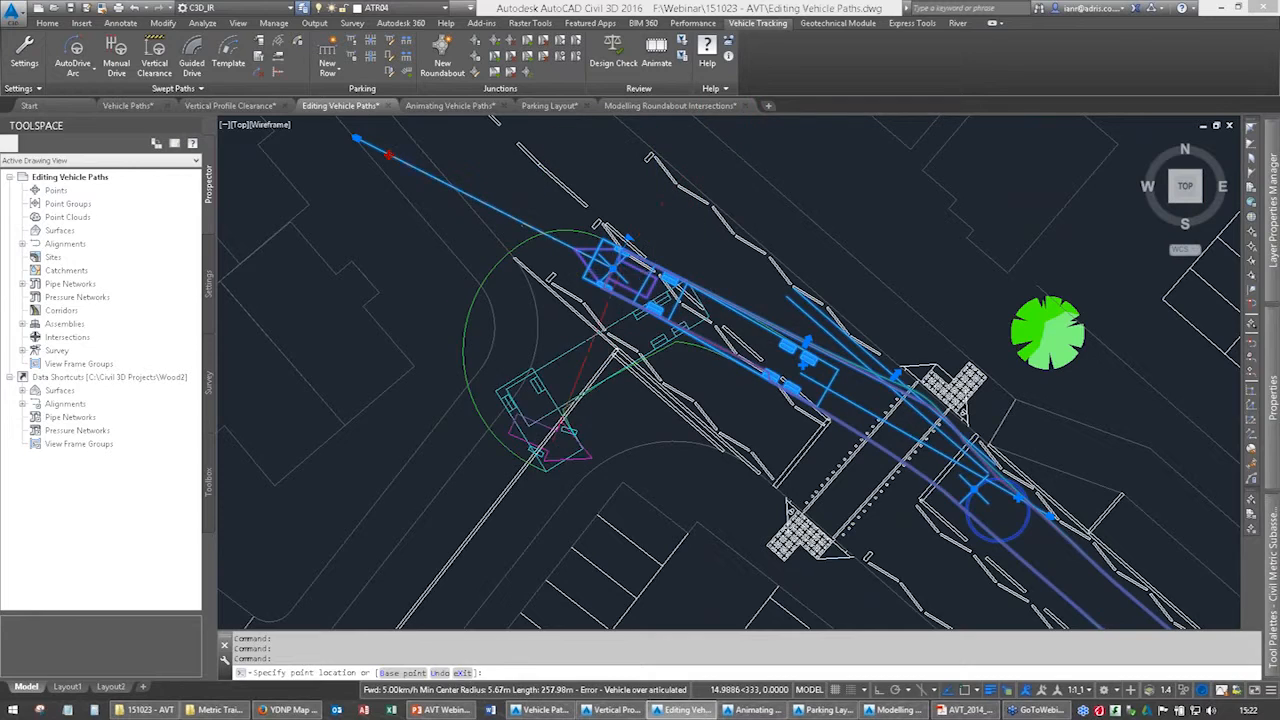
{"action": "key", "text": "Escape"}
Cancel the articulated vehicle path edit and select the private car's path at its reverse-parking manoeuvre.
{"action": "scroll", "coordinate": [632, 300], "scroll_direction": "down", "scroll_amount": 7}
{"action": "middle_click_drag", "start_coordinate": [632, 300], "coordinate": [632, 135]}
{"action": "middle_click_drag", "start_coordinate": [632, 435], "coordinate": [596, 246]}
{"action": "middle_click_drag", "start_coordinate": [632, 400], "coordinate": [622, 271]}
{"action": "key", "text": "Escape"}
{"action": "left_click", "coordinate": [621, 349]}
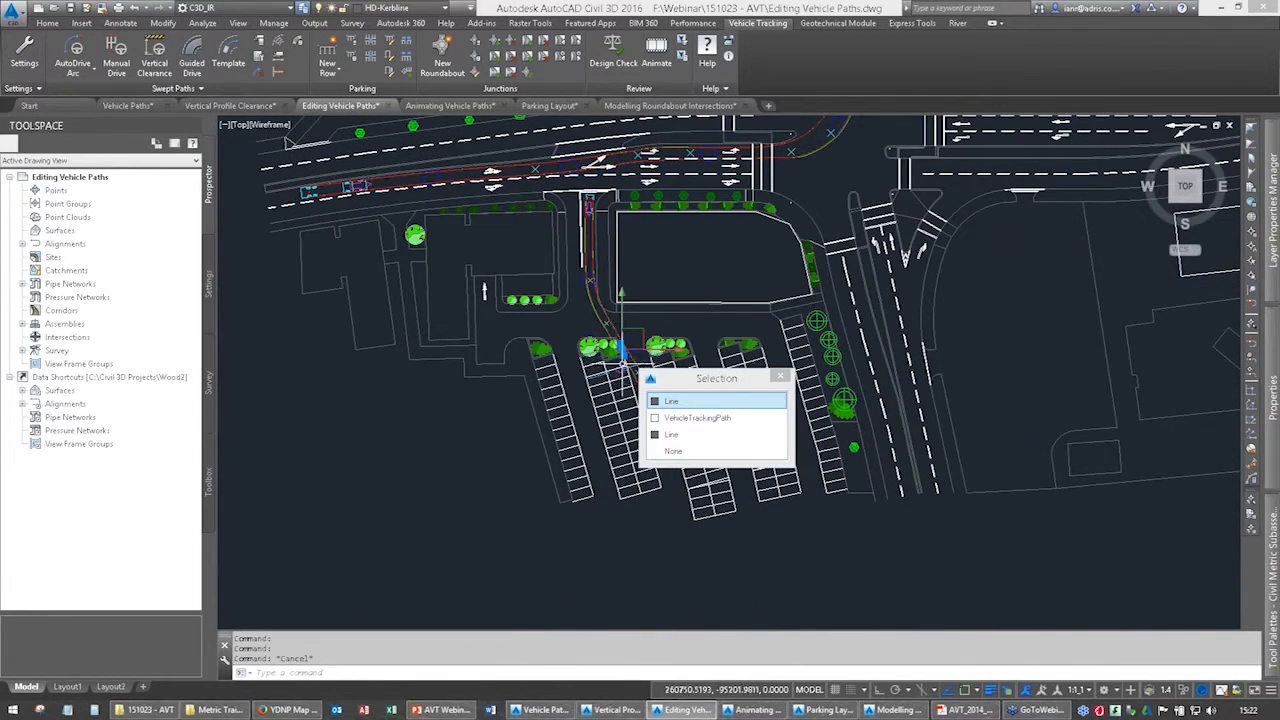
{"action": "key", "text": "Escape"}
{"action": "left_click", "coordinate": [610, 325]}
{"action": "scroll", "coordinate": [608, 389], "scroll_direction": "up", "scroll_amount": 6}
{"action": "scroll", "coordinate": [610, 370], "scroll_direction": "up", "scroll_amount": 3}
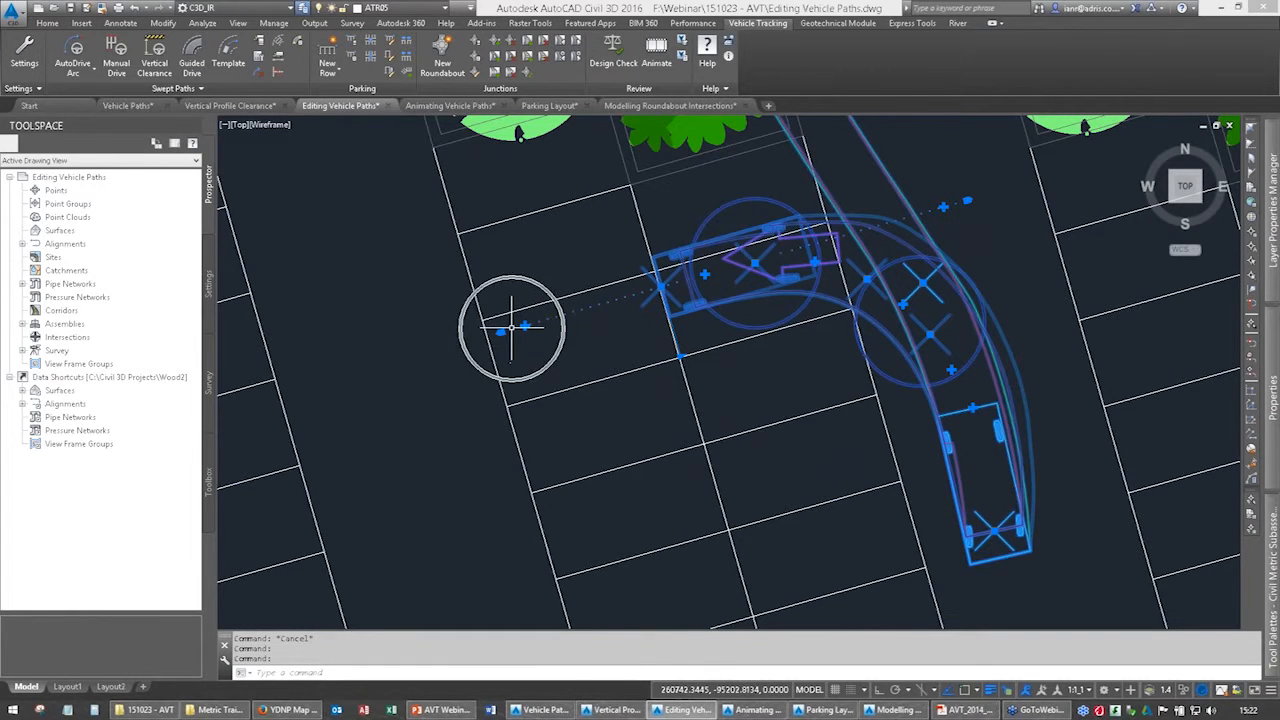
Try to continue the car's path forwards and in reverse from the parking bay using its extension grips, then deselect it.
{"action": "mouse_move", "coordinate": [512, 328]}
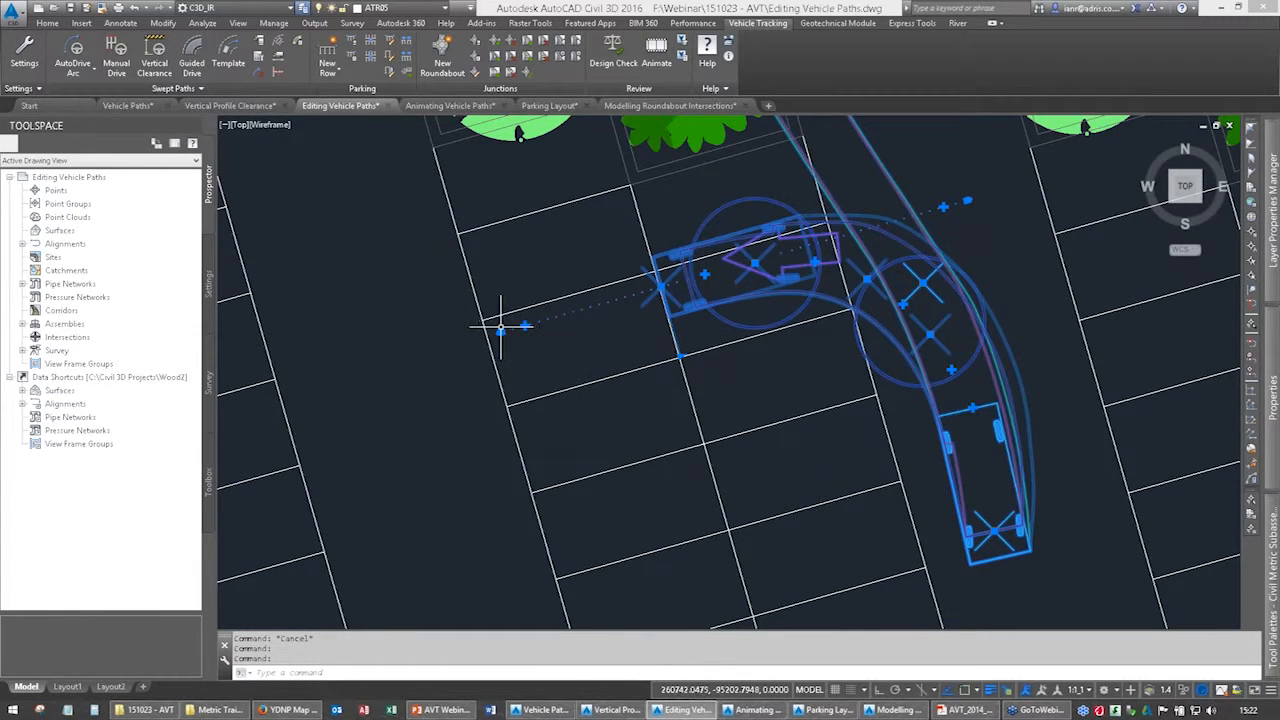
{"action": "left_click", "coordinate": [942, 207]}
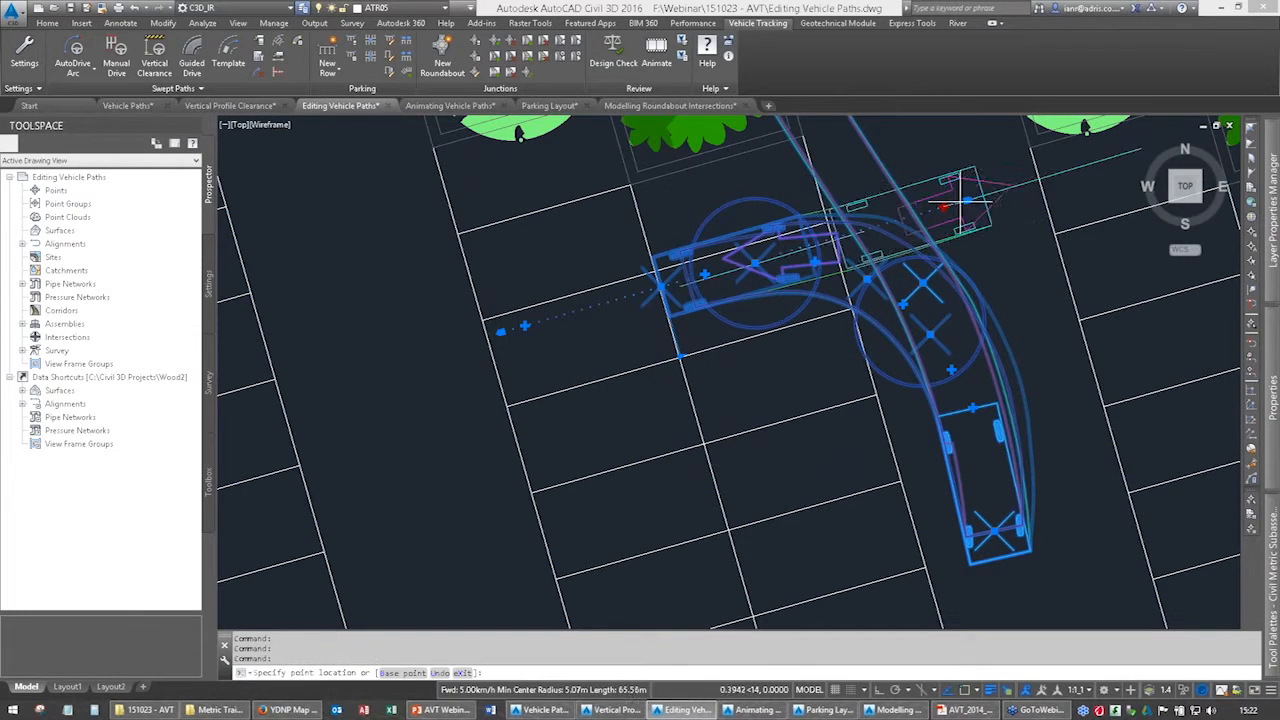
{"action": "key", "text": "Escape"}
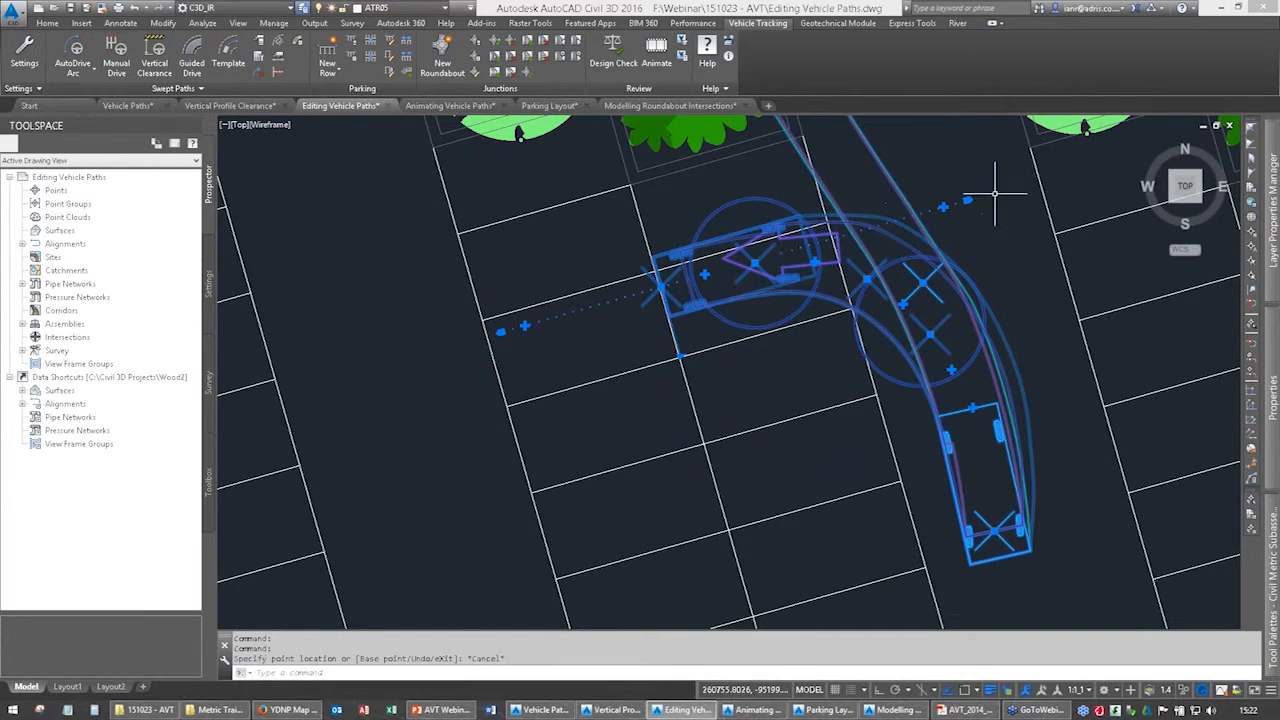
{"action": "left_click", "coordinate": [524, 325]}
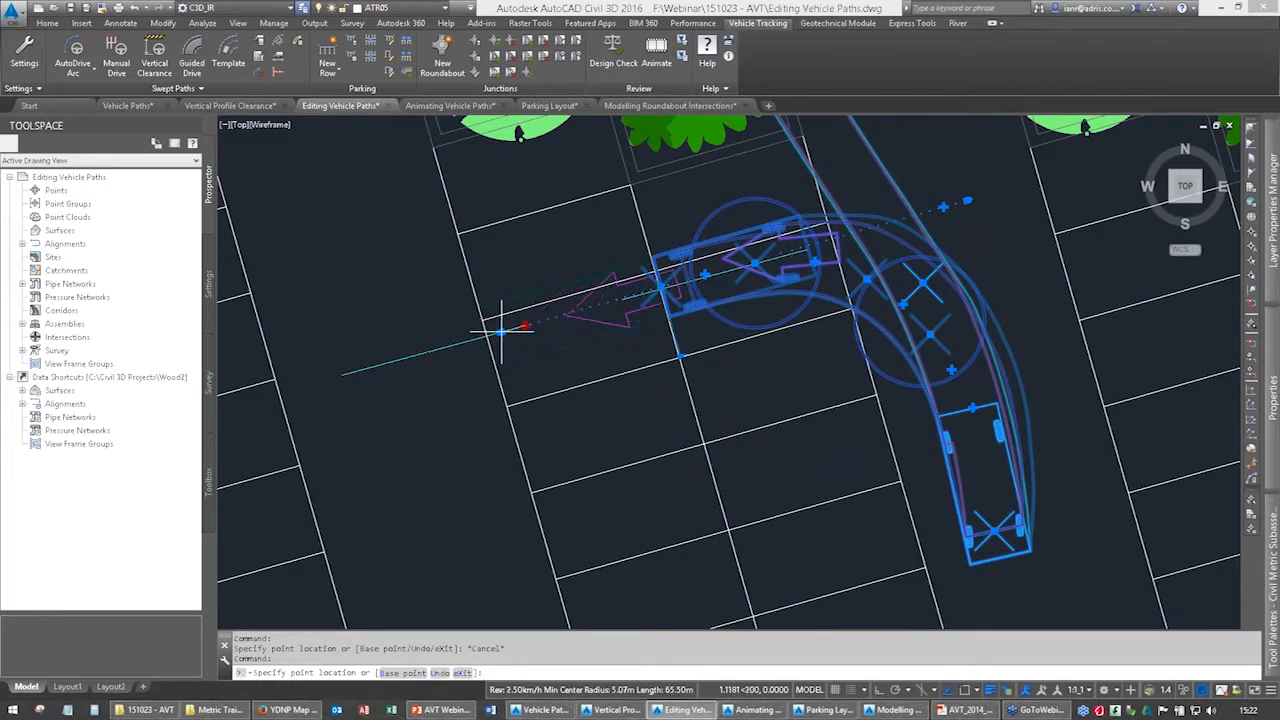
{"action": "key", "text": "Escape"}
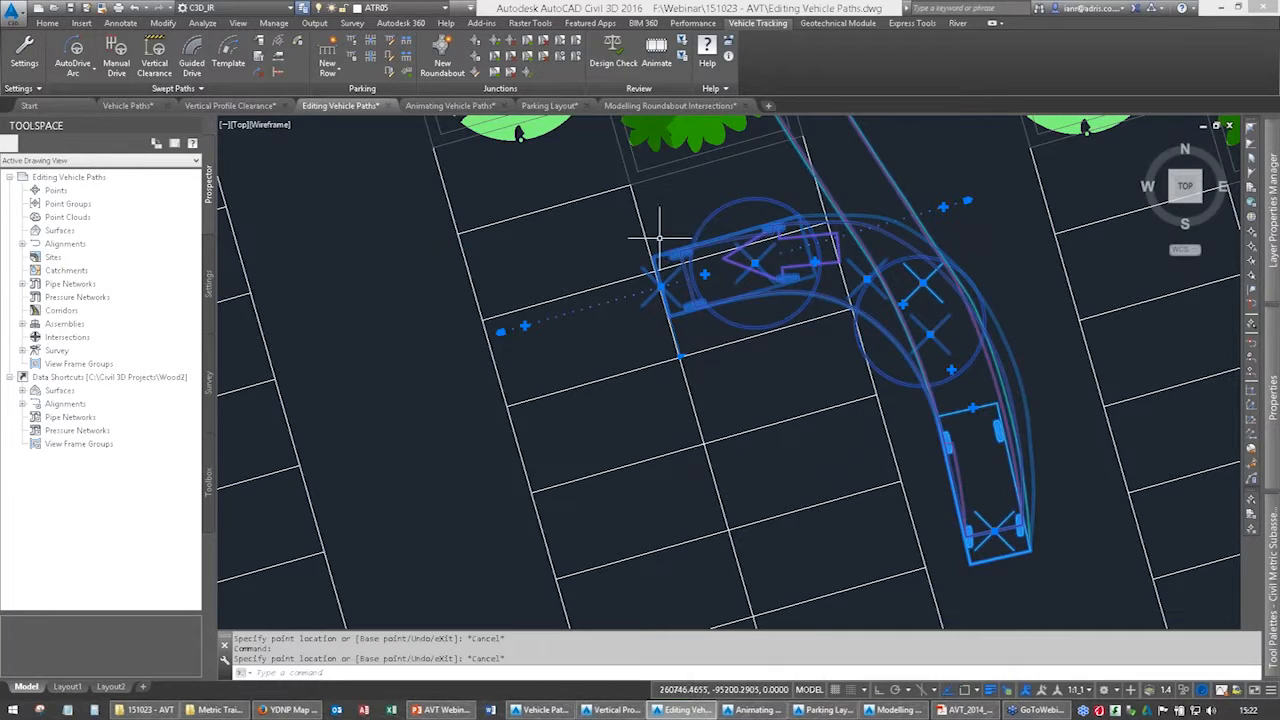
{"action": "scroll", "coordinate": [670, 285], "scroll_direction": "down", "scroll_amount": 5}
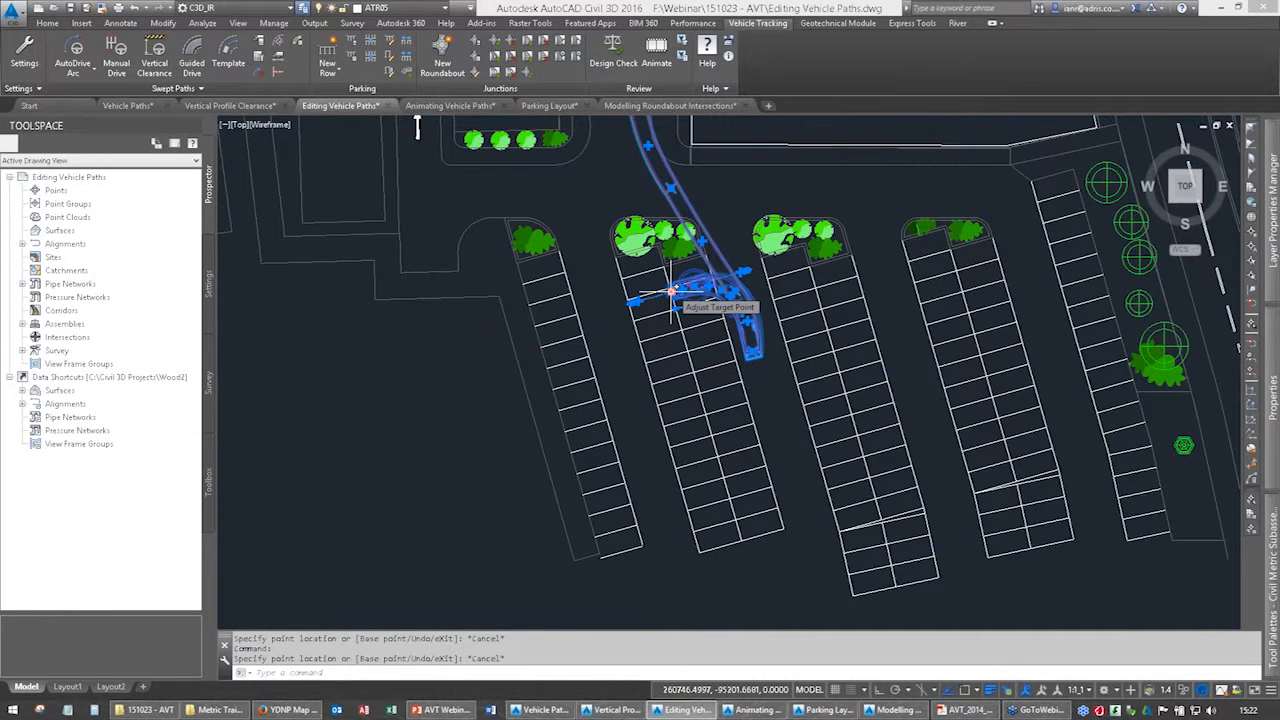
{"action": "scroll", "coordinate": [662, 267], "scroll_direction": "down", "scroll_amount": 2}
{"action": "middle_click_drag", "start_coordinate": [672, 286], "coordinate": [676, 382]}
{"action": "key", "text": "Escape"}
{"action": "key", "text": "Escape"}
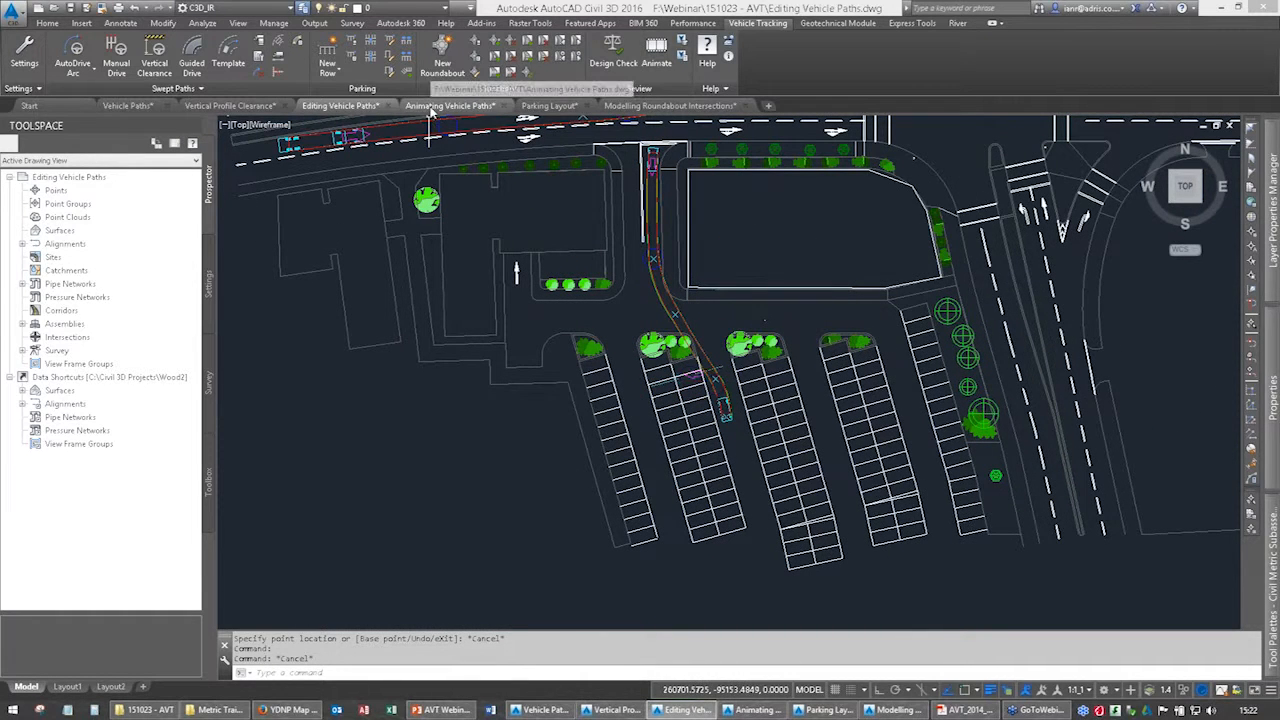
Switch to the Animating Vehicle Paths drawing and open the Vehicle Tracking animation controls clear of the vehicle paths.
{"action": "left_click", "coordinate": [432, 106]}
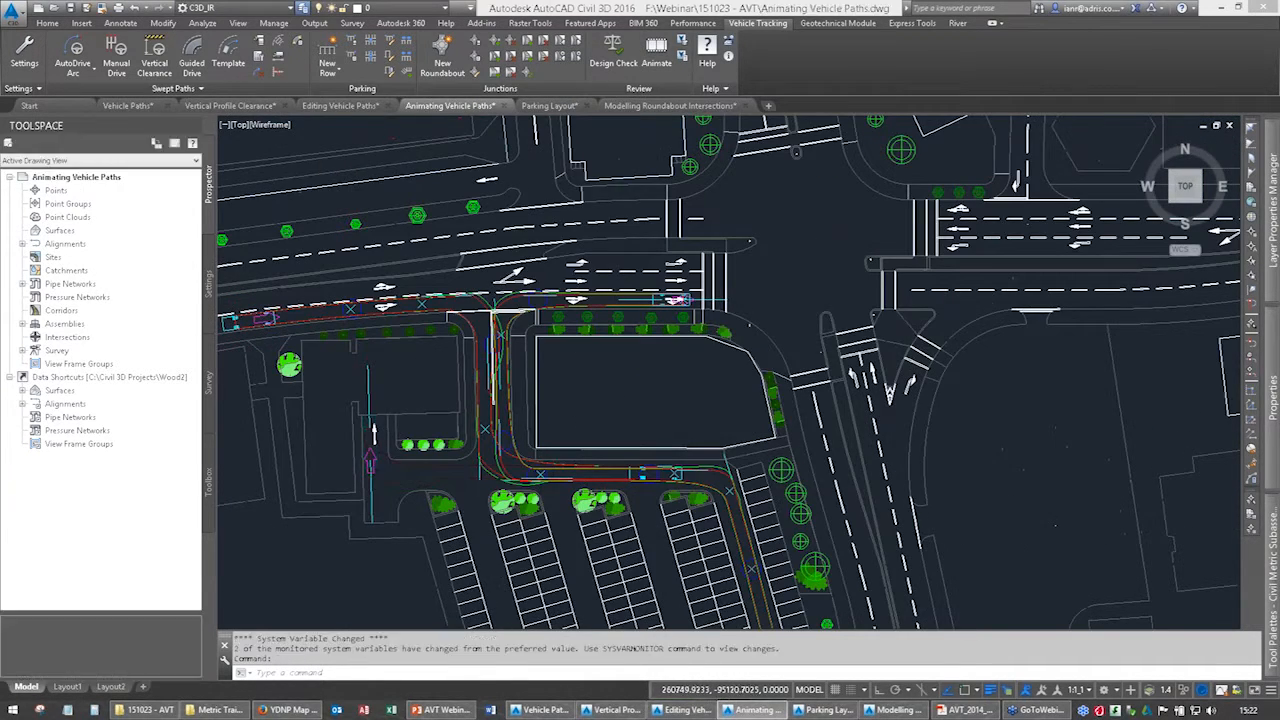
{"action": "middle_click_drag", "start_coordinate": [718, 447], "coordinate": [765, 385]}
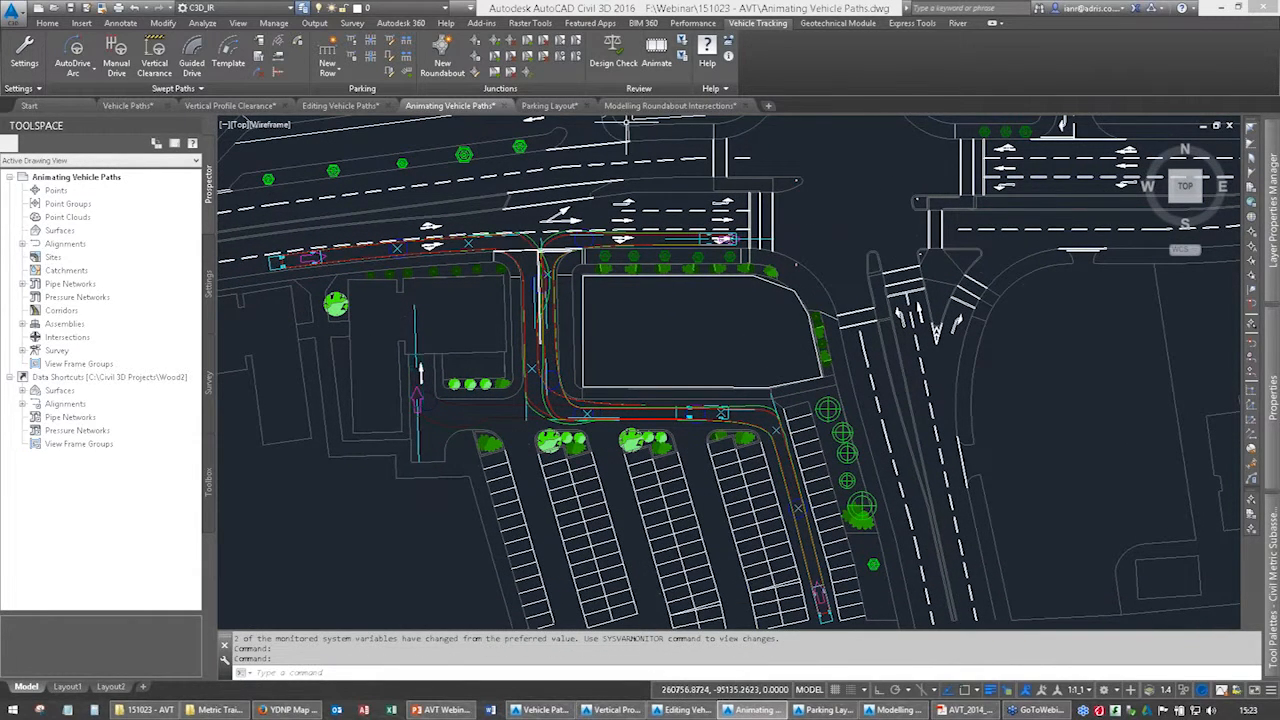
{"action": "left_click", "coordinate": [656, 60]}
{"action": "left_click_drag", "start_coordinate": [977, 395], "coordinate": [987, 80]}
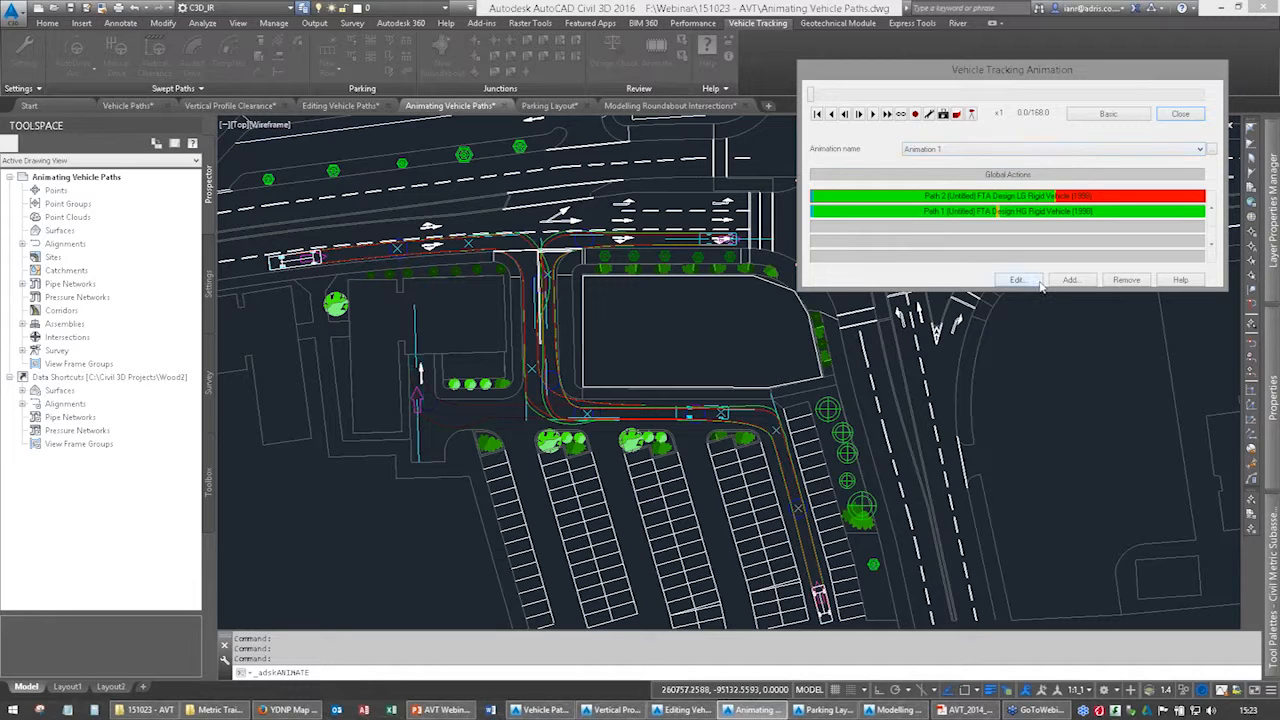
Play Animation 1 in 2D on a continuous loop at x32 speed, and stop it partway.
{"action": "left_click", "coordinate": [888, 118]}
{"action": "left_click", "coordinate": [888, 118]}
{"action": "left_click", "coordinate": [888, 118]}
{"action": "left_click", "coordinate": [888, 114]}
{"action": "left_click", "coordinate": [888, 114]}
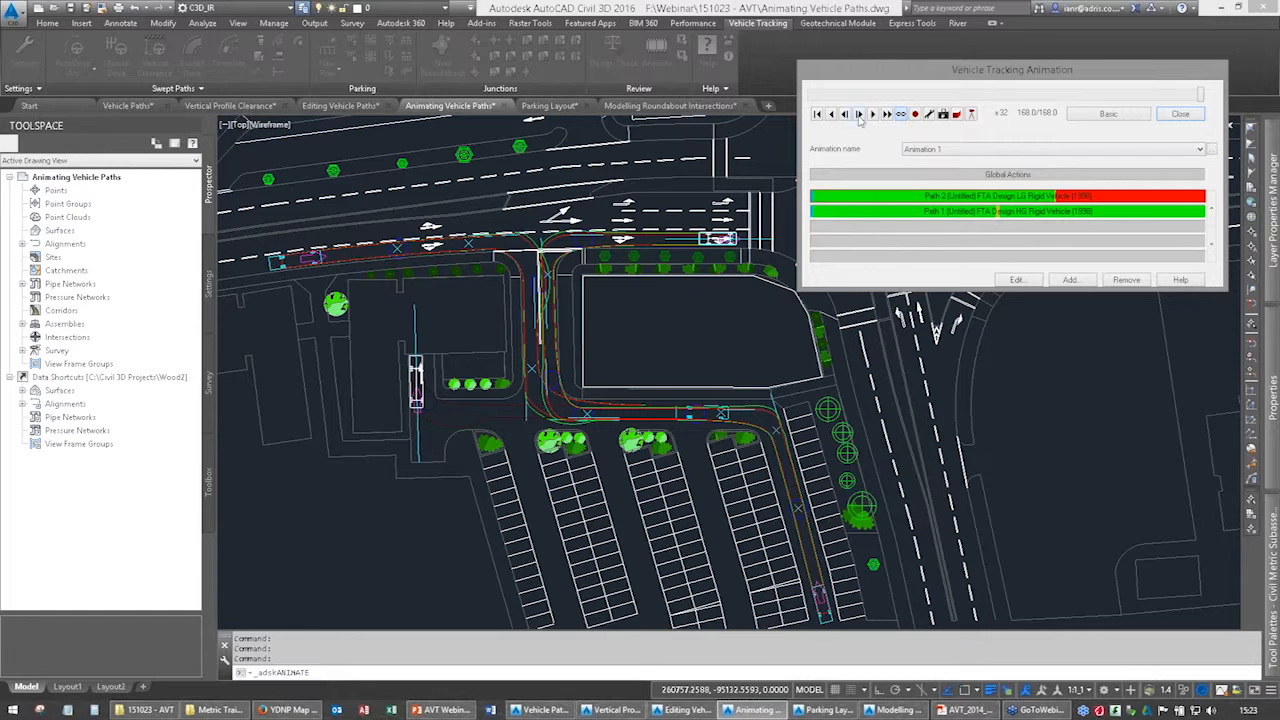
{"action": "left_click", "coordinate": [872, 114]}
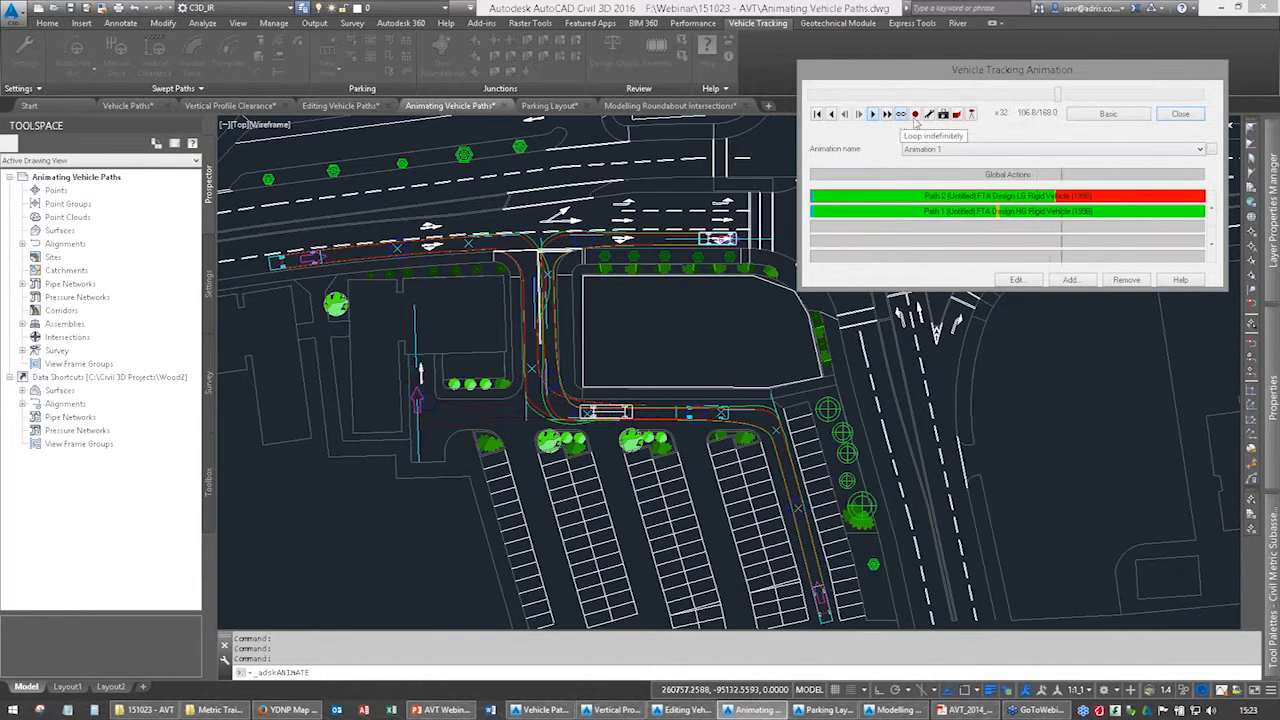
{"action": "key", "text": "ctrl"}
{"action": "key", "text": "ctrl"}
{"action": "key", "text": "ctrl"}
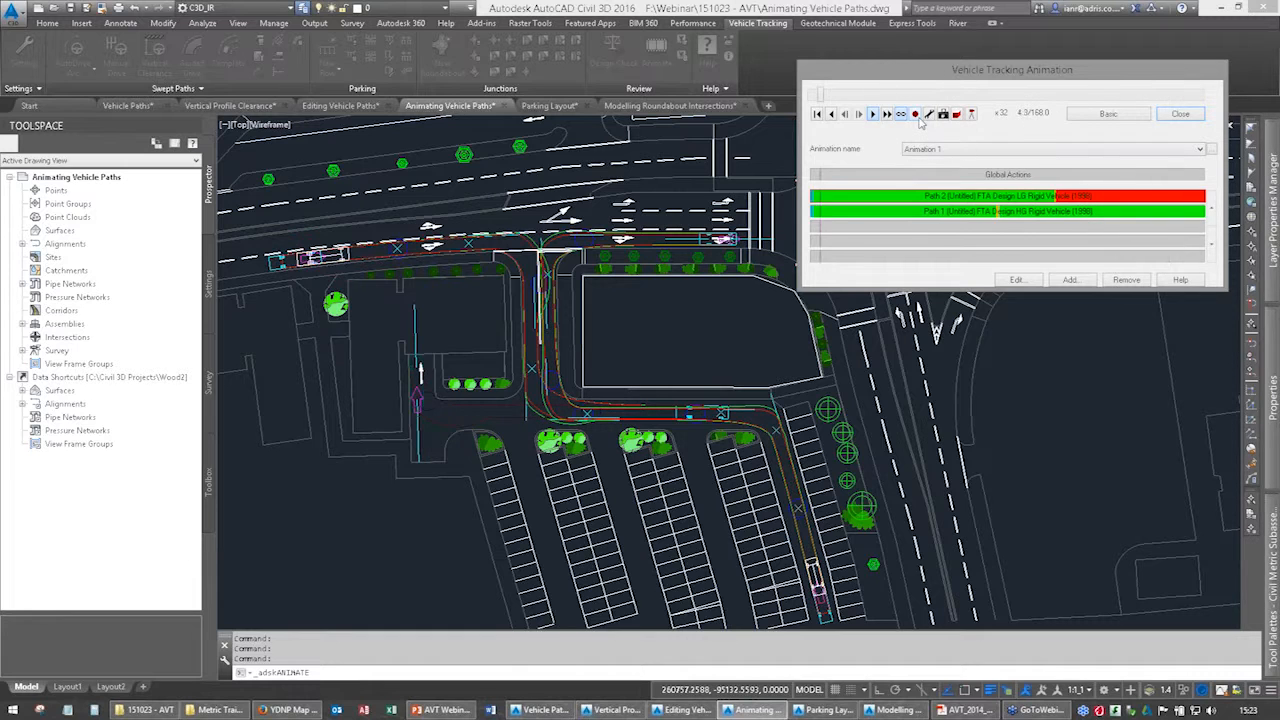
{"action": "key", "text": "ctrl"}
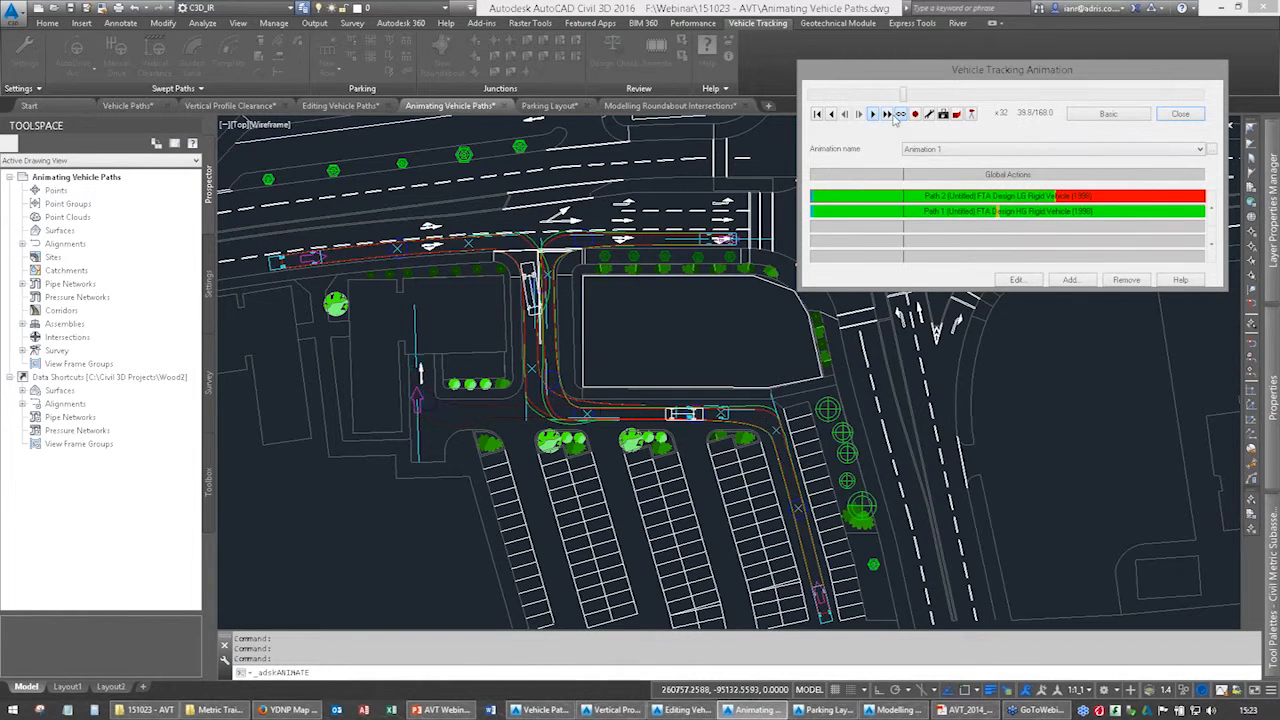
{"action": "left_click", "coordinate": [833, 116]}
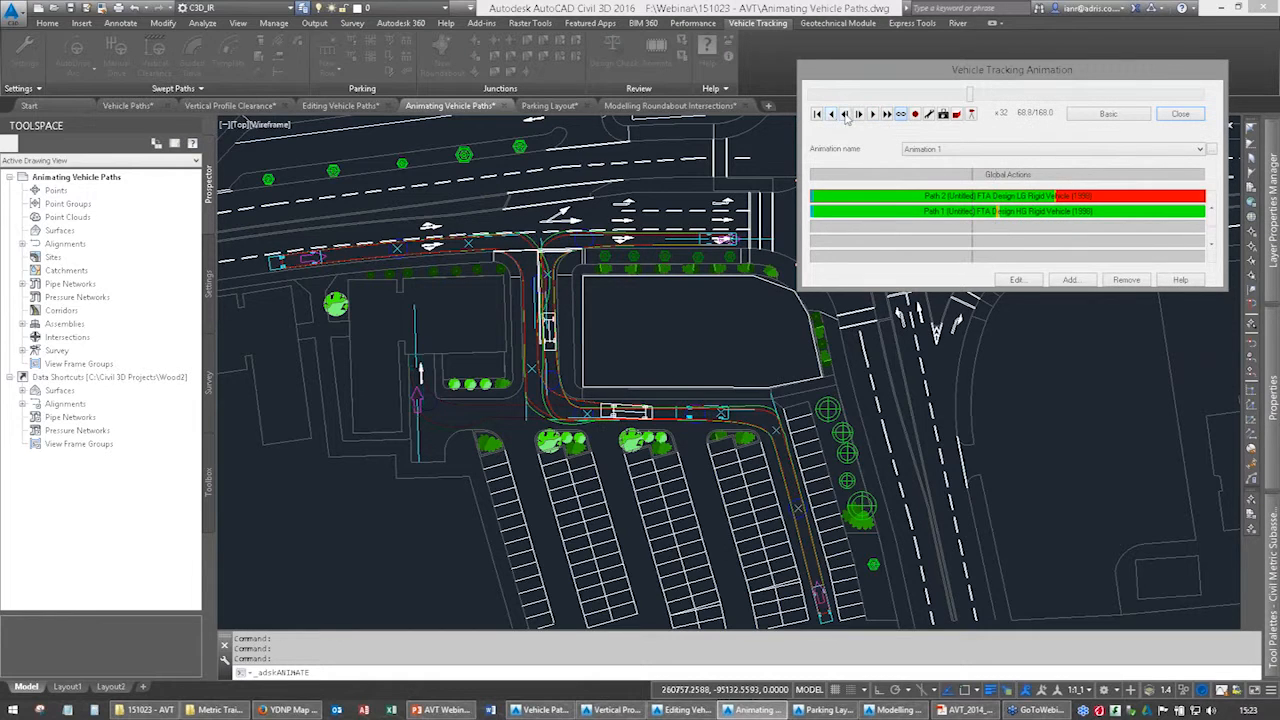
Review and accept the animation settings, then switch the animation to the automatic 3D view.
{"action": "left_click", "coordinate": [929, 115]}
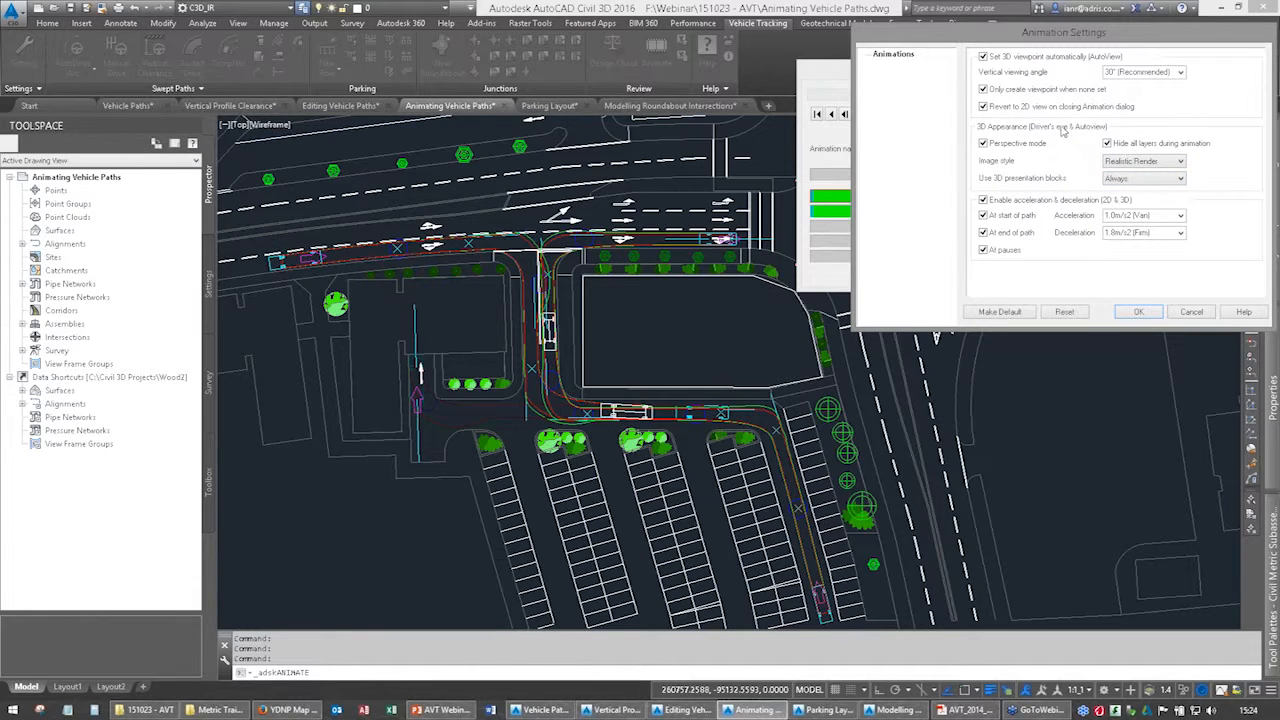
{"action": "left_click", "coordinate": [1138, 313]}
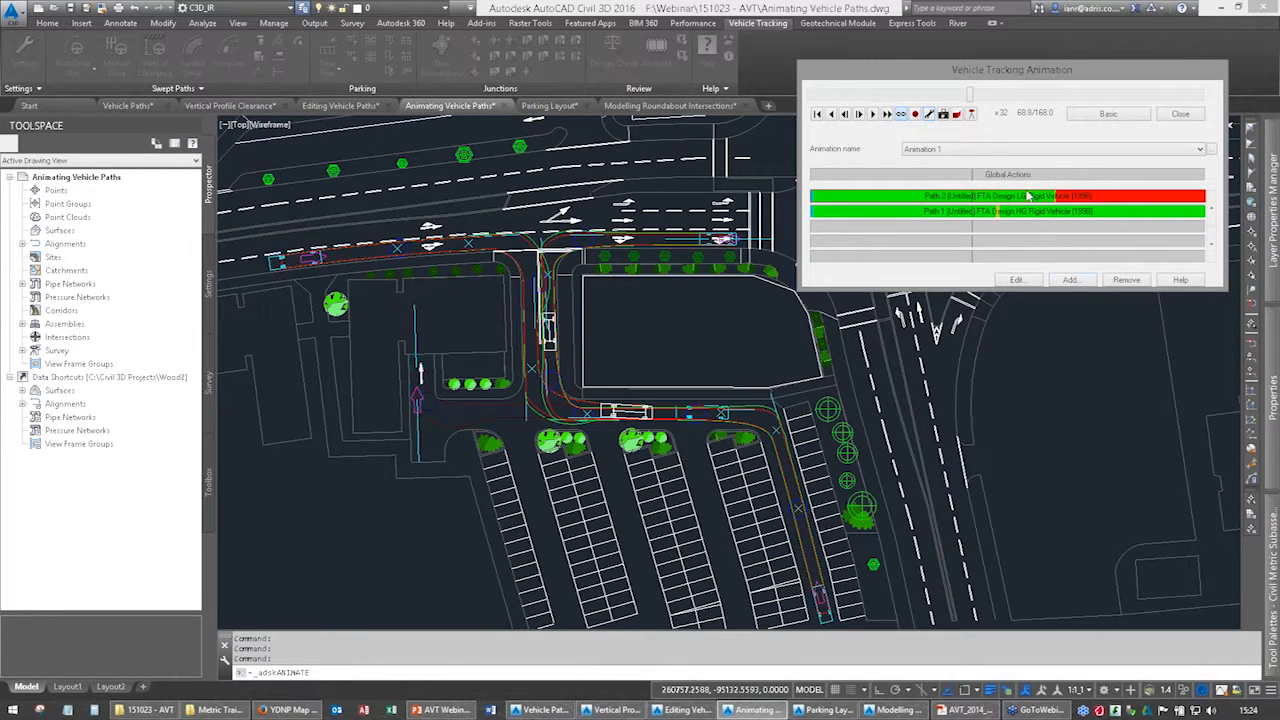
{"action": "left_click", "coordinate": [958, 116]}
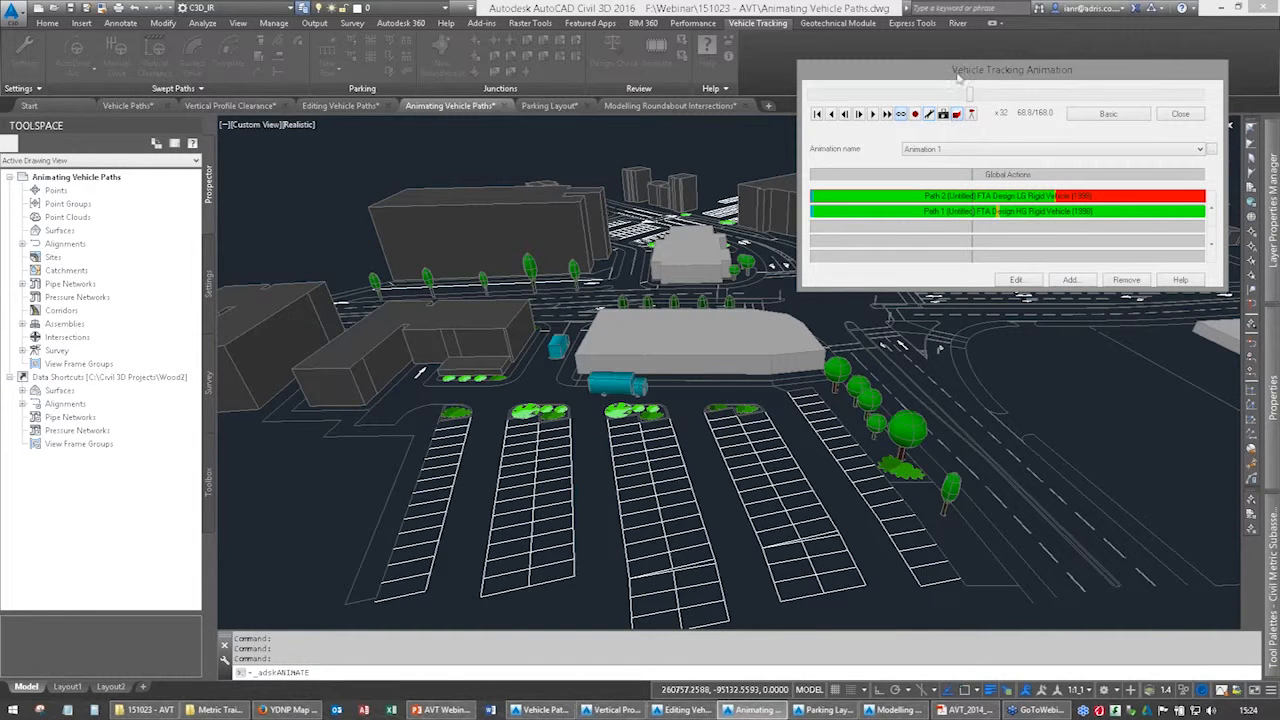
Move the animation window clear of the 3D scene and play the looping animation at x32, then stop it.
{"action": "left_click_drag", "start_coordinate": [962, 76], "coordinate": [1004, 34]}
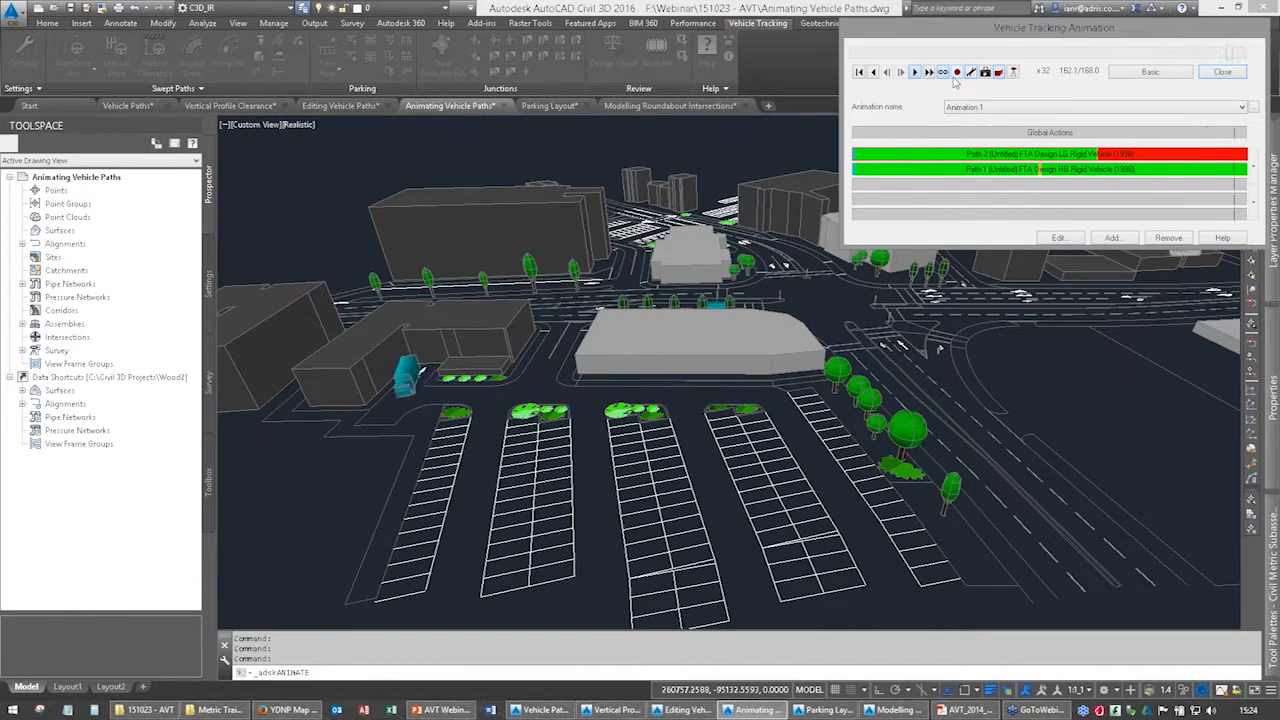
{"action": "left_click", "coordinate": [986, 108]}
{"action": "left_click", "coordinate": [988, 116]}
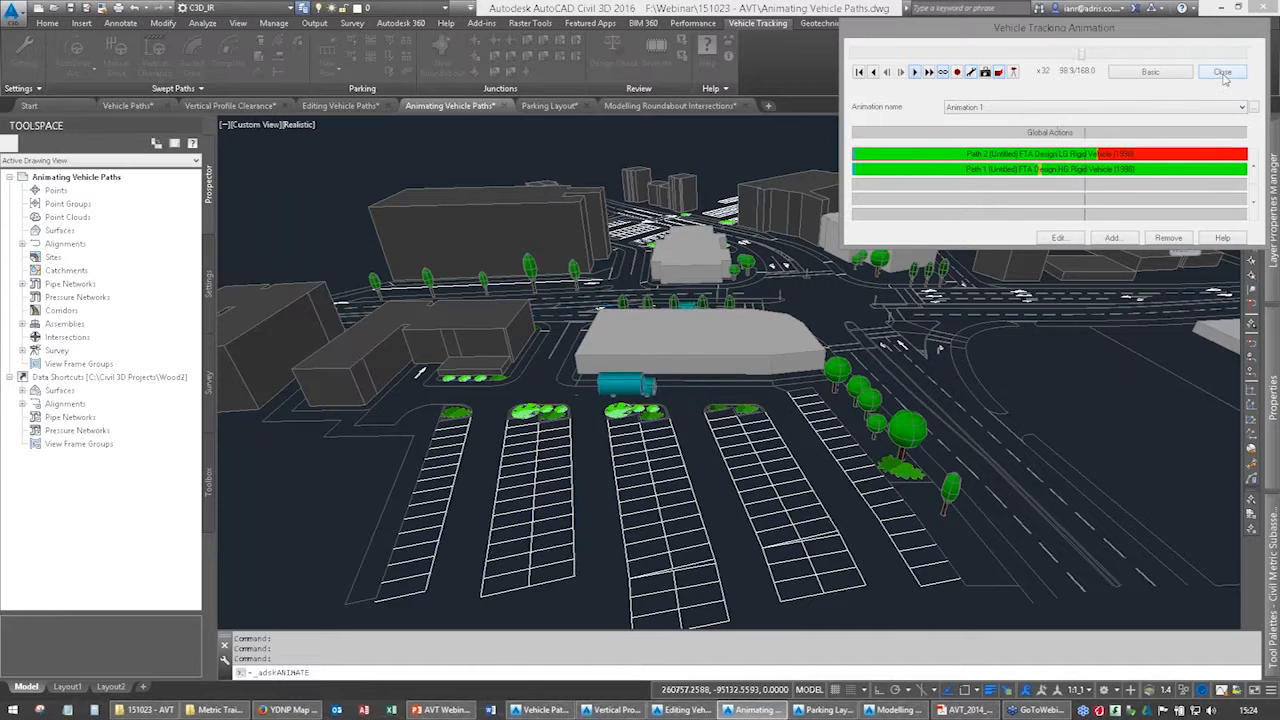
{"action": "left_click", "coordinate": [913, 72]}
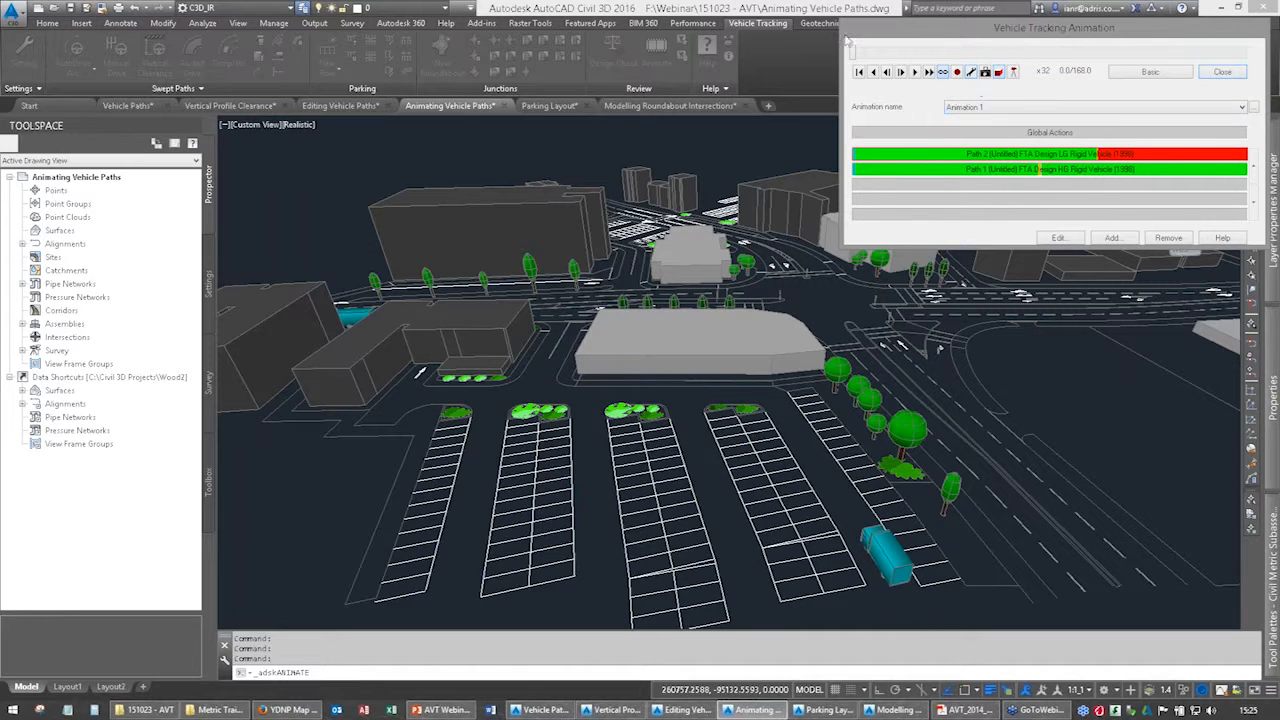
Open the camera control and keep both the tracking camera and its target on Path 1, FTA Design HG Rigid Vehicle (1998).
{"action": "left_click", "coordinate": [1013, 74]}
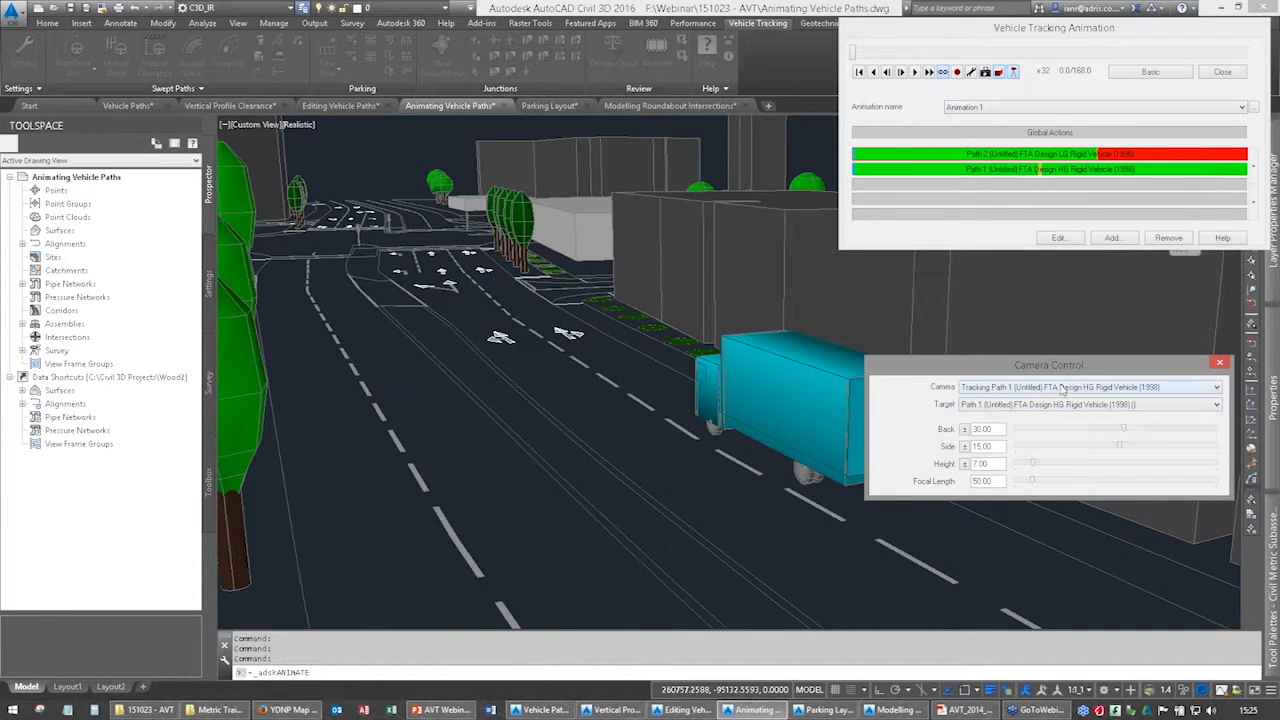
{"action": "left_click", "coordinate": [1050, 387]}
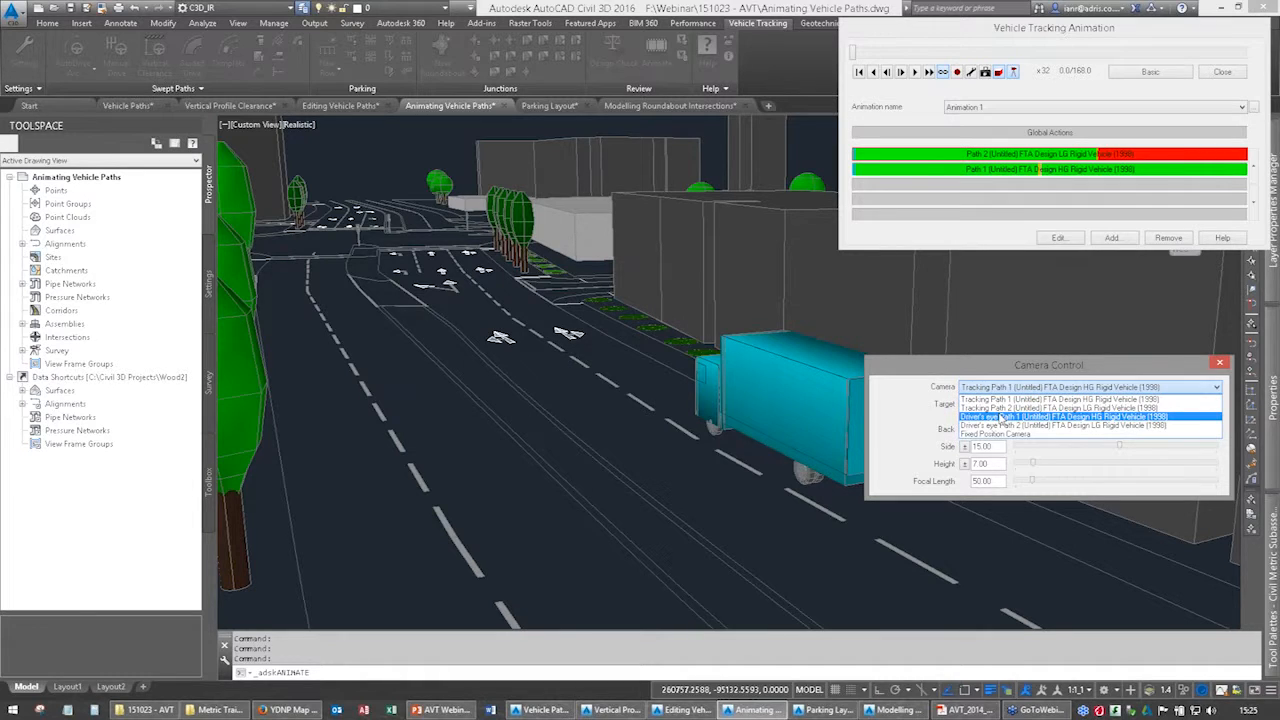
{"action": "left_click", "coordinate": [1000, 399]}
{"action": "left_click", "coordinate": [1005, 392]}
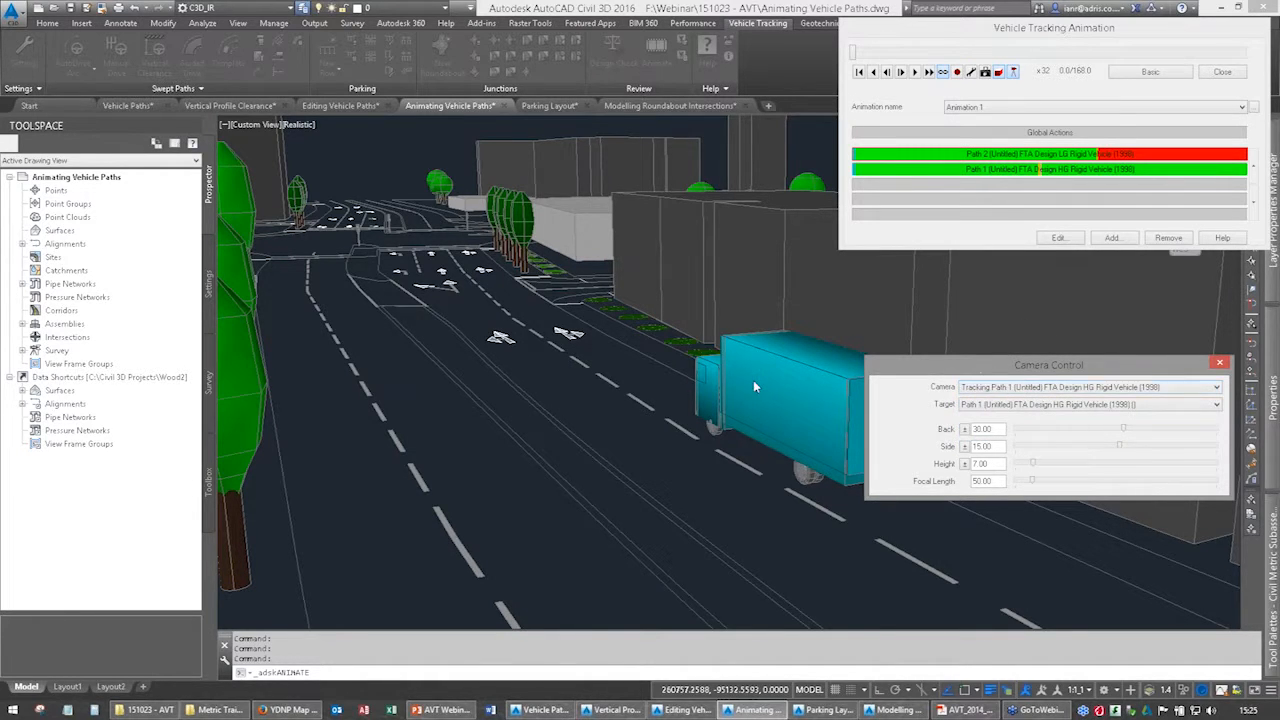
{"action": "left_click", "coordinate": [1015, 412]}
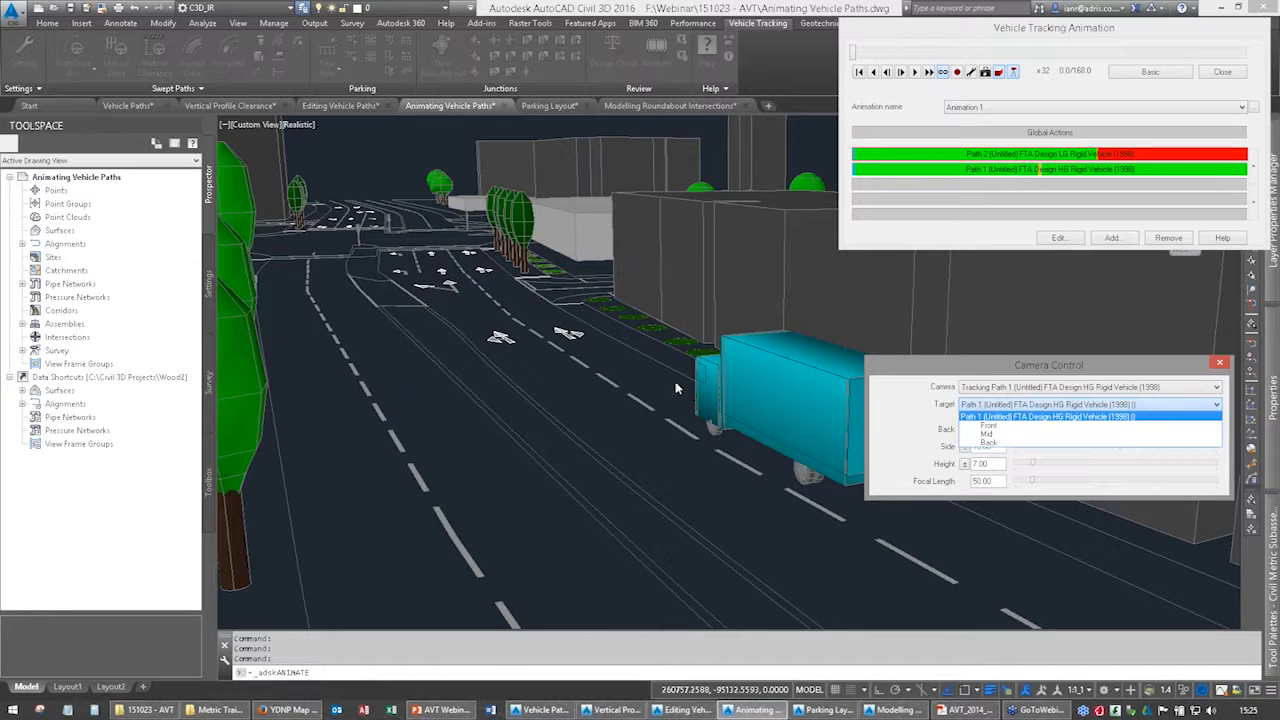
{"action": "left_click", "coordinate": [1001, 414]}
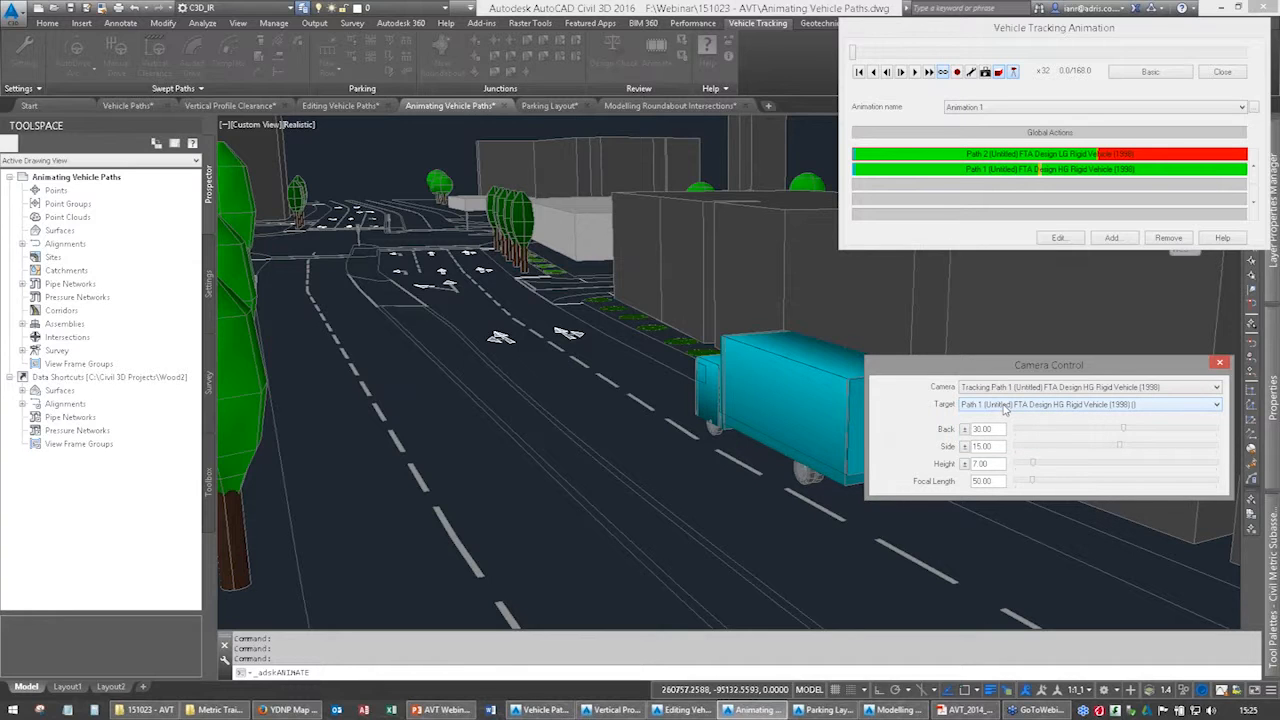
Play the Path 1 tracking-camera animation, slow it to x2 from the start, and stop it.
{"action": "left_click", "coordinate": [913, 72]}
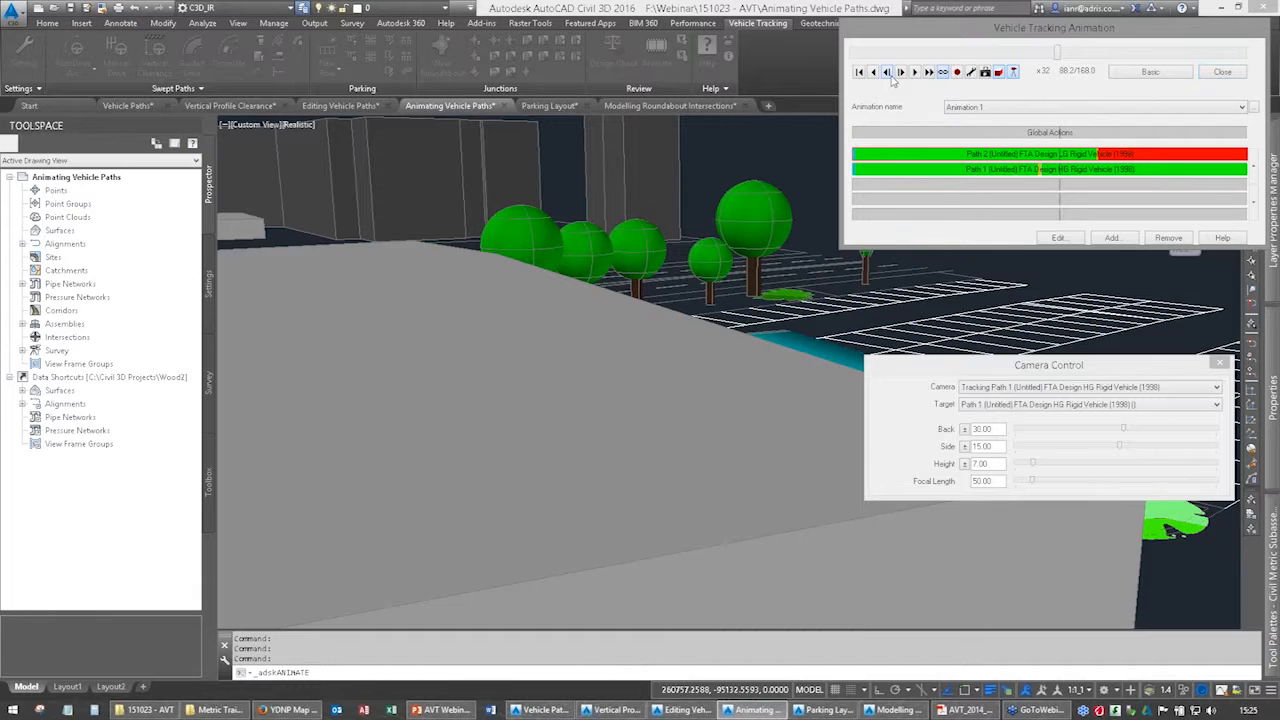
{"action": "left_click", "coordinate": [889, 76]}
{"action": "left_click", "coordinate": [914, 74]}
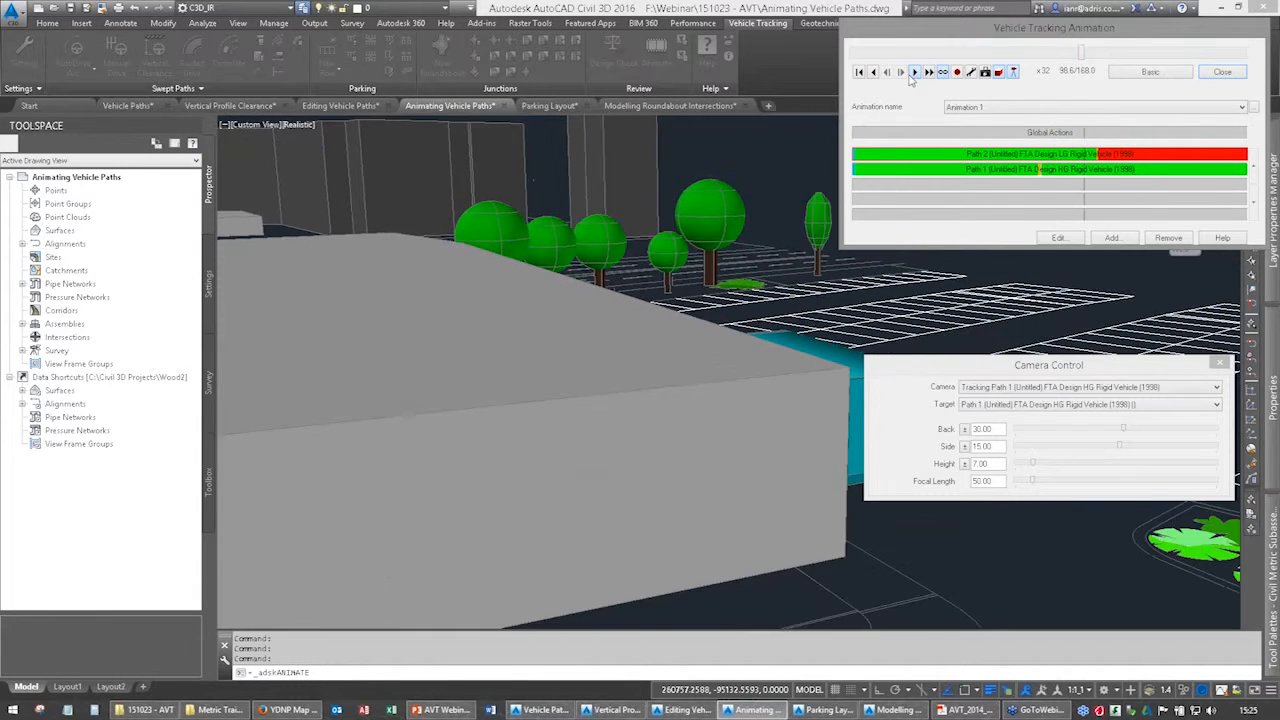
{"action": "left_click", "coordinate": [929, 73]}
{"action": "left_click", "coordinate": [930, 76]}
{"action": "left_click_drag", "start_coordinate": [1148, 53], "coordinate": [849, 58]}
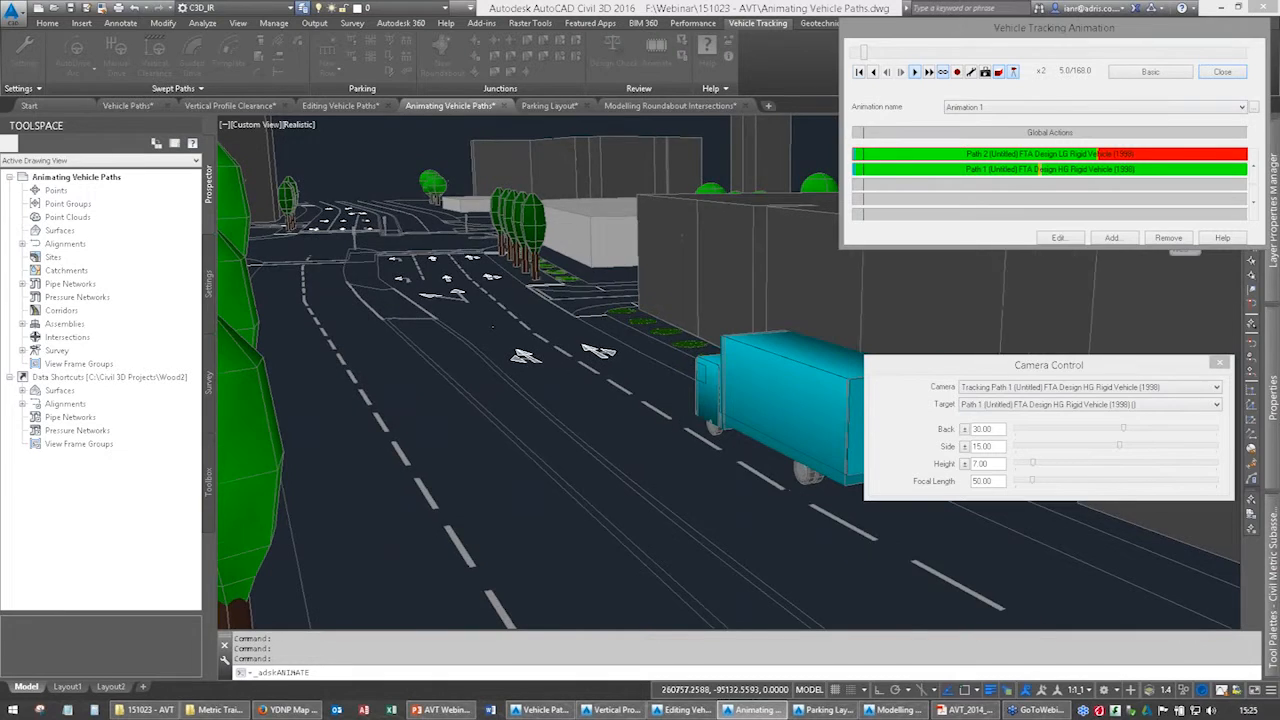
{"action": "left_click_drag", "start_coordinate": [1018, 370], "coordinate": [1056, 234]}
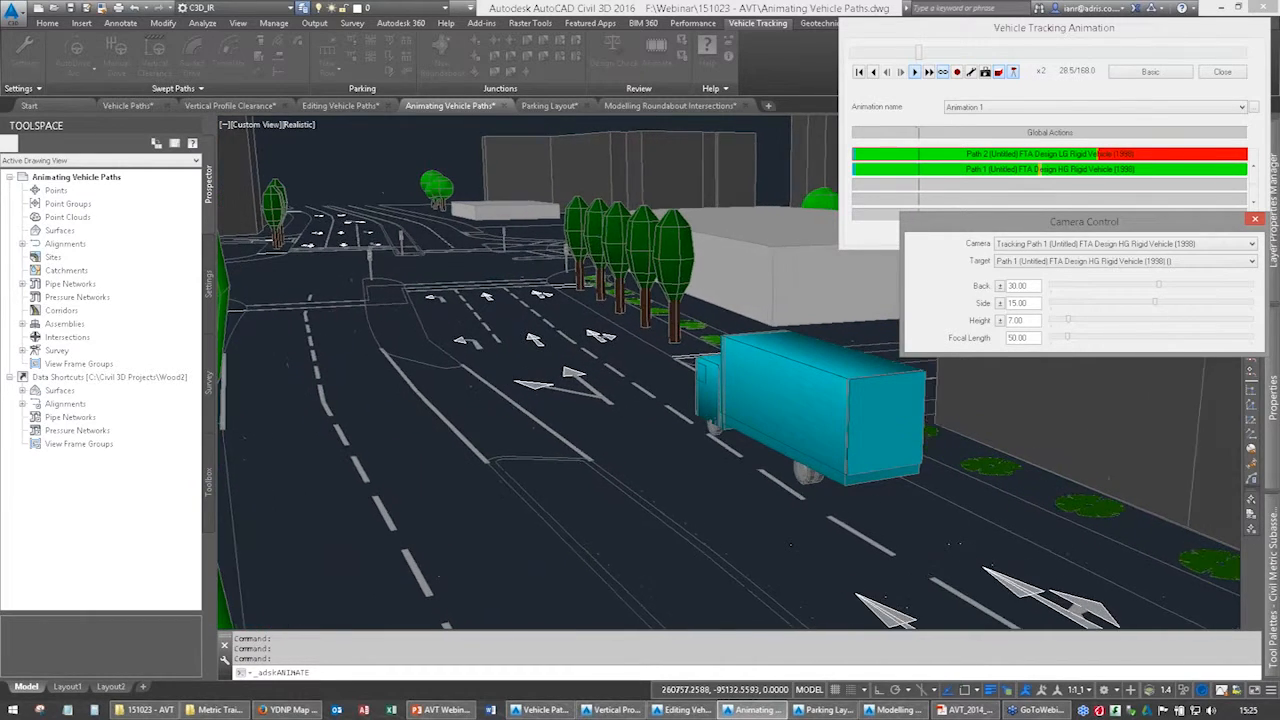
{"action": "left_click", "coordinate": [915, 72]}
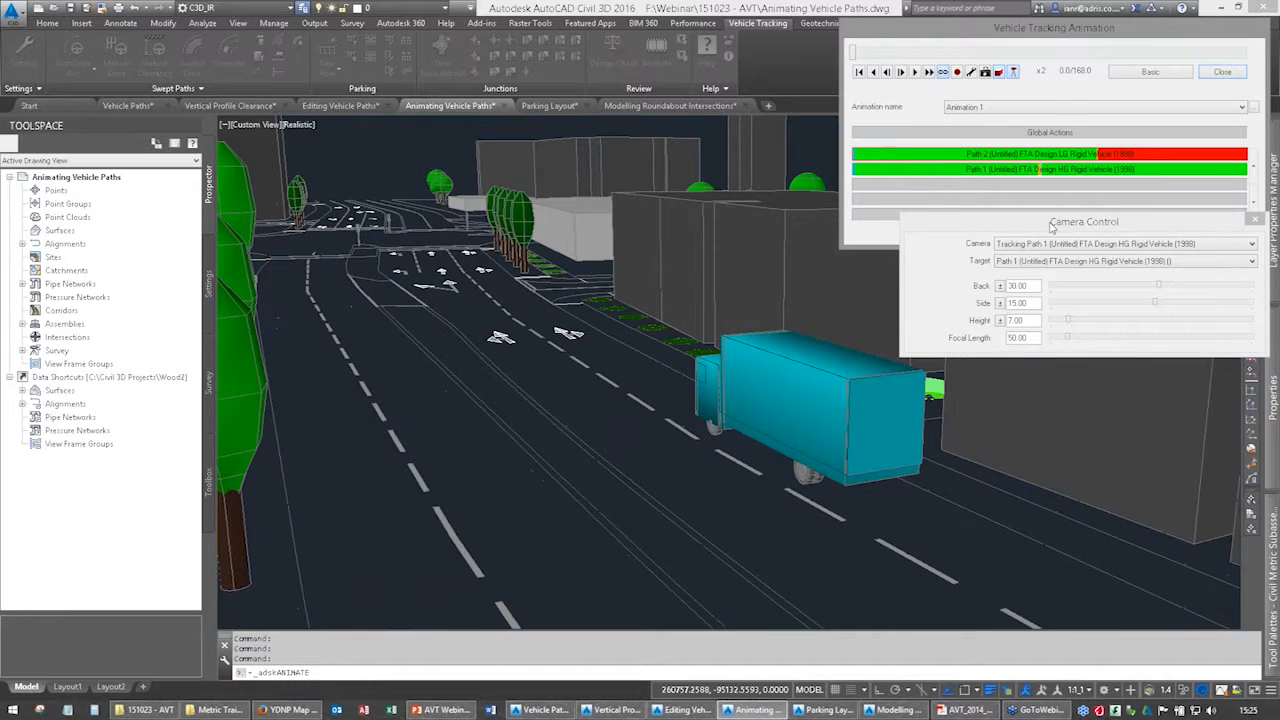
Switch the tracking camera and its target to Path 2, FTA Design LG Rigid Vehicle (1998), and play the animation at x2.
{"action": "left_click", "coordinate": [1063, 245]}
{"action": "left_click", "coordinate": [1061, 264]}
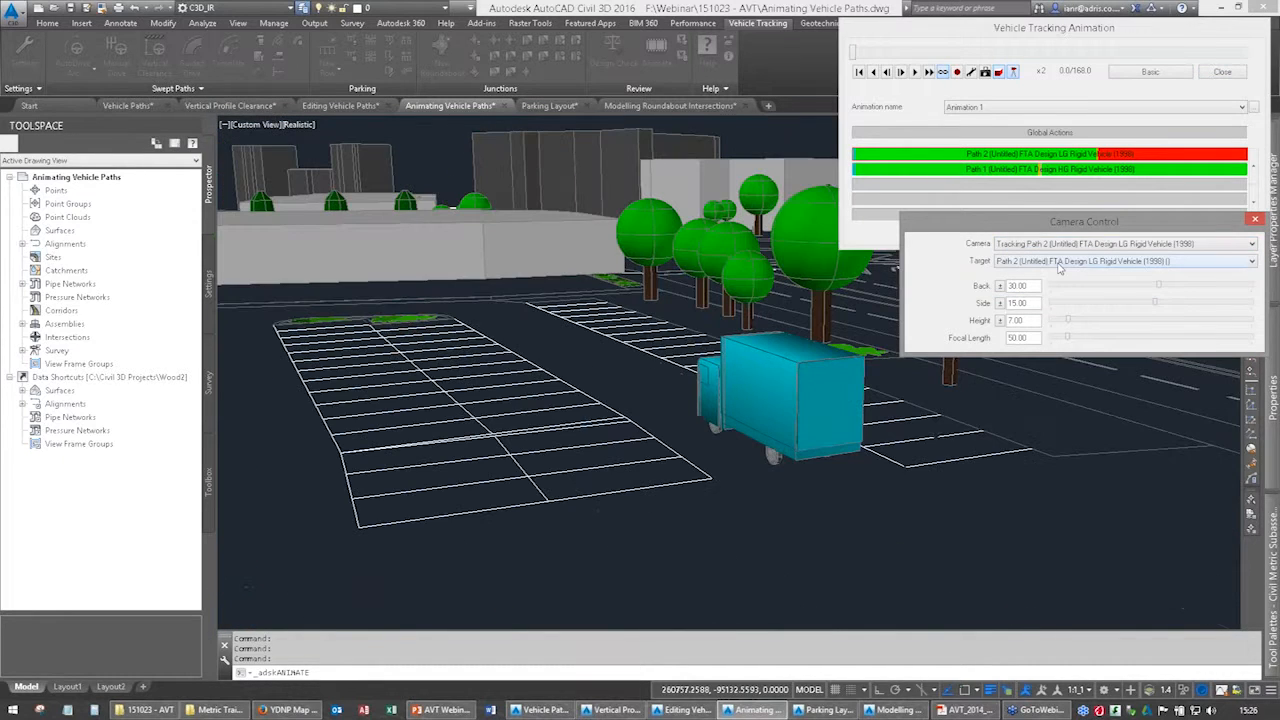
{"action": "left_click", "coordinate": [914, 72]}
{"action": "left_click", "coordinate": [929, 72]}
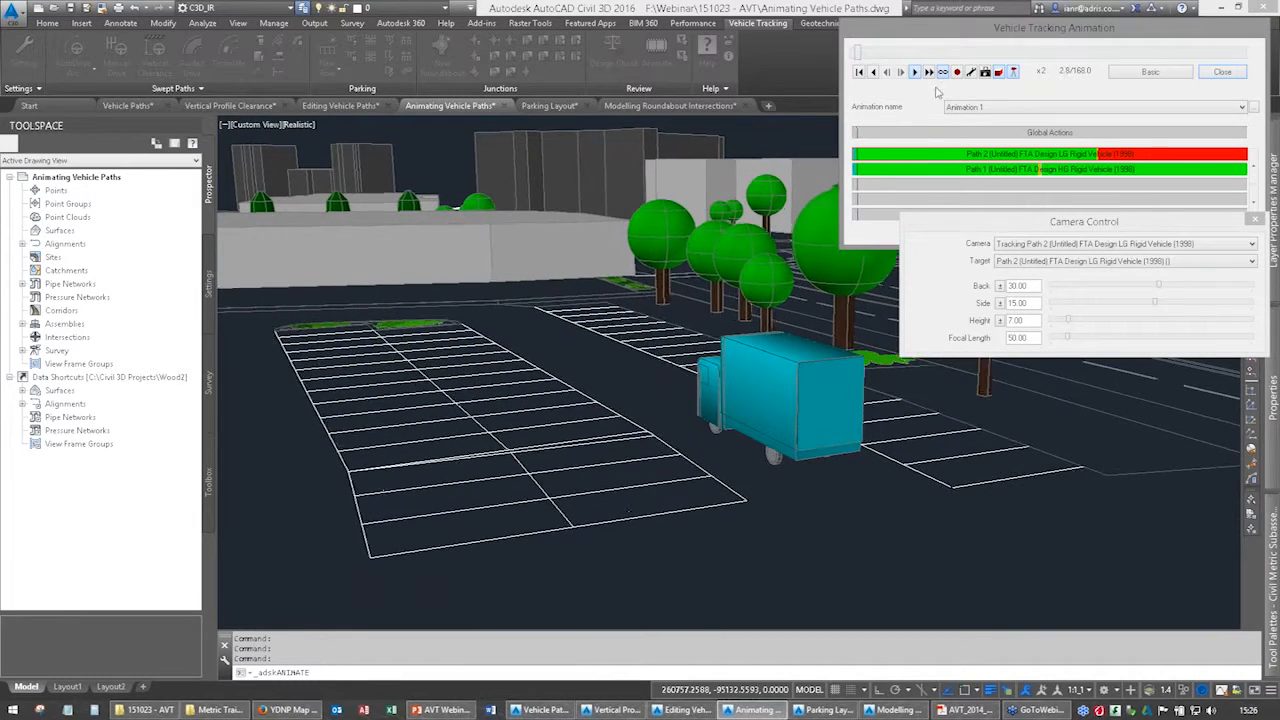
Speed the Path 2 playback up to x8, and switch the camera to the driver's eye view of Path 1, FTA Design HG Rigid Vehicle (1998).
{"action": "left_click", "coordinate": [930, 73]}
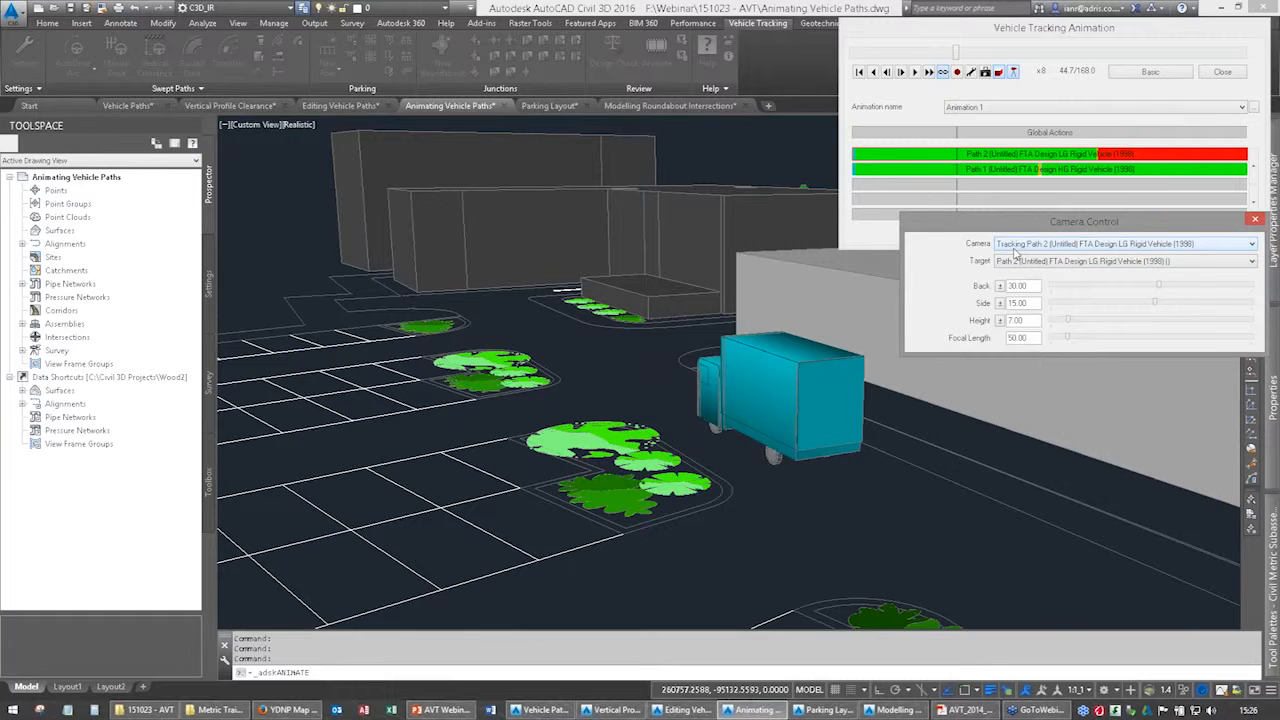
{"action": "left_click", "coordinate": [1015, 250]}
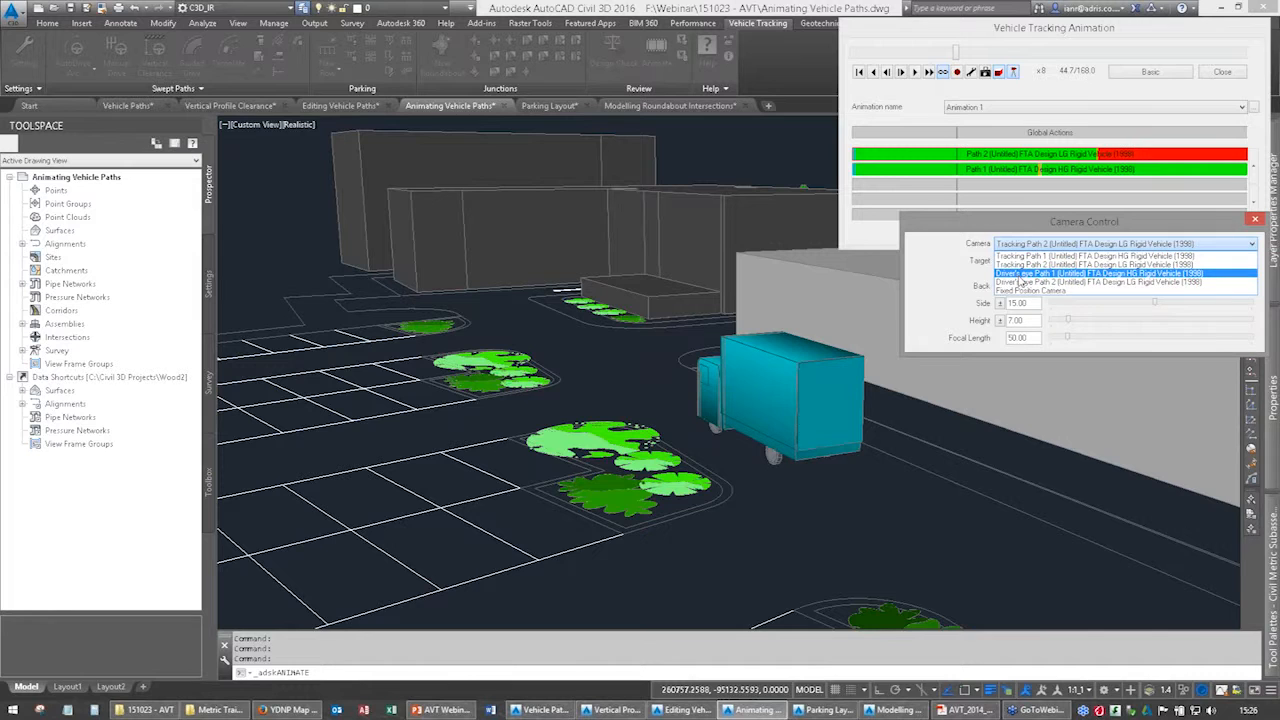
{"action": "left_click", "coordinate": [1020, 274]}
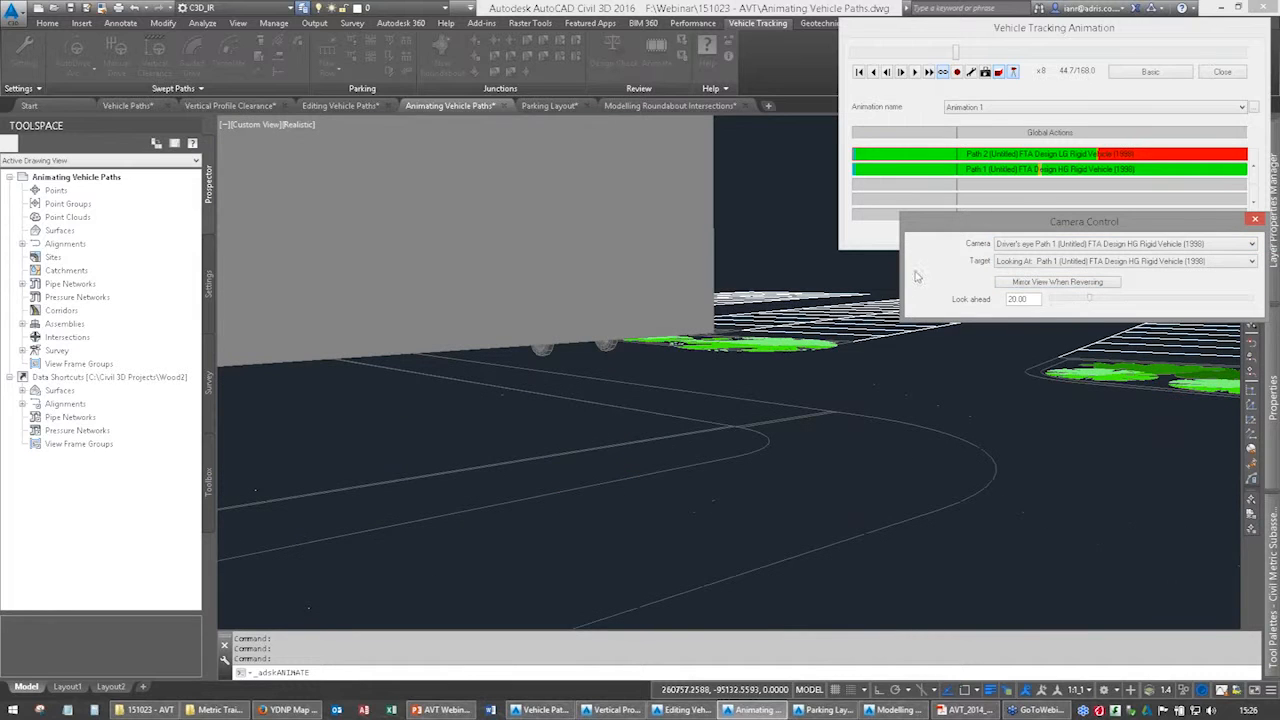
Play the driver's eye animation from the start, and move the camera control and animation windows clear of the 3D scene.
{"action": "left_click_drag", "start_coordinate": [958, 53], "coordinate": [853, 53]}
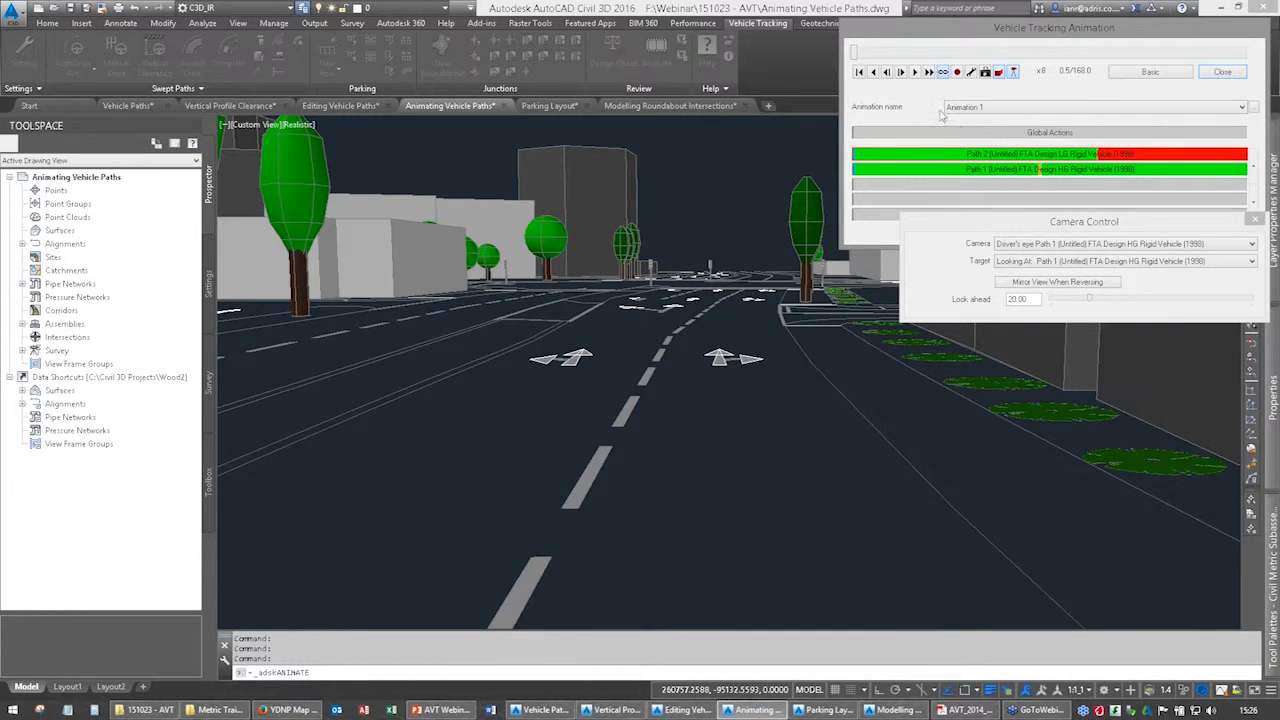
{"action": "left_click", "coordinate": [913, 72]}
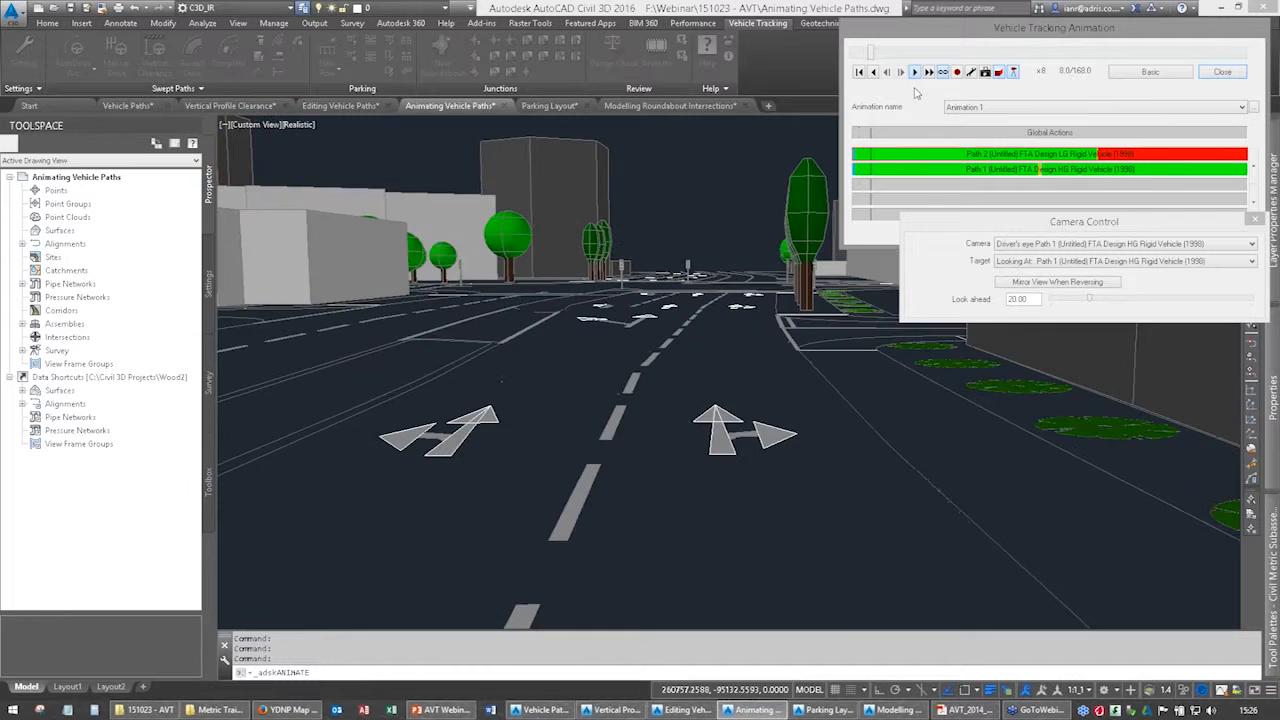
{"action": "left_click_drag", "start_coordinate": [1084, 225], "coordinate": [166, 243]}
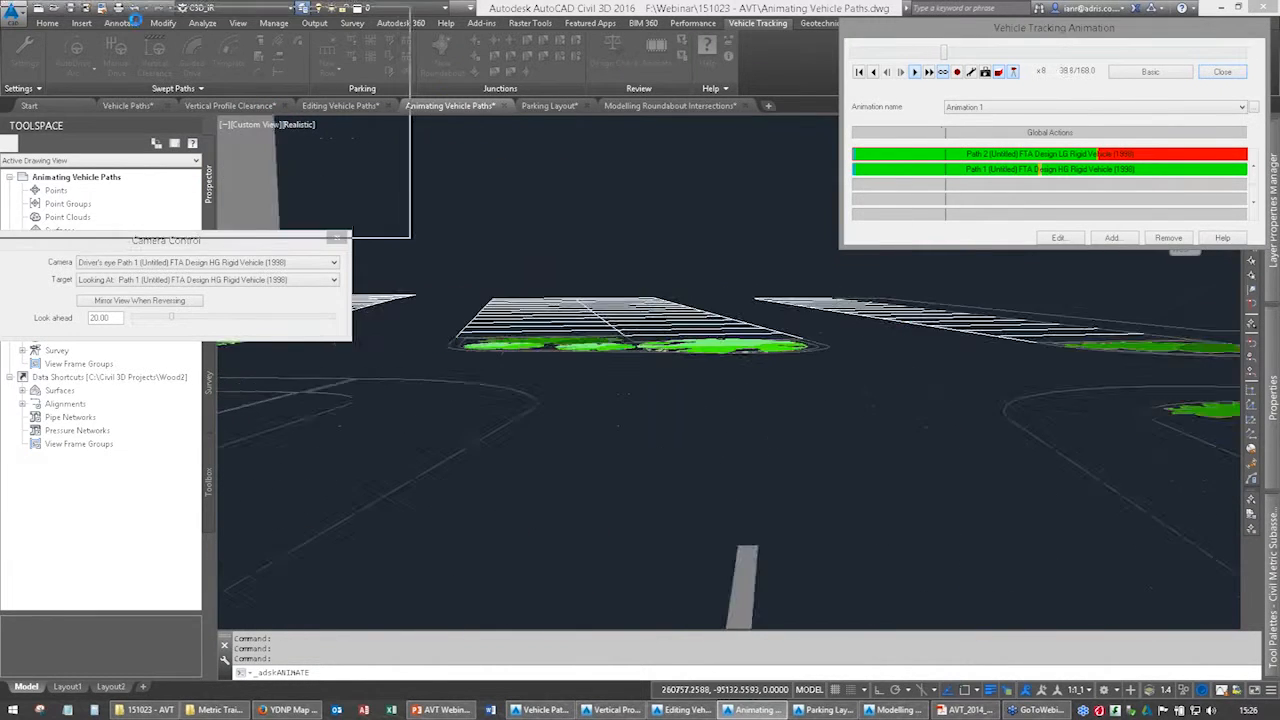
{"action": "left_click_drag", "start_coordinate": [1263, 247], "coordinate": [484, 256]}
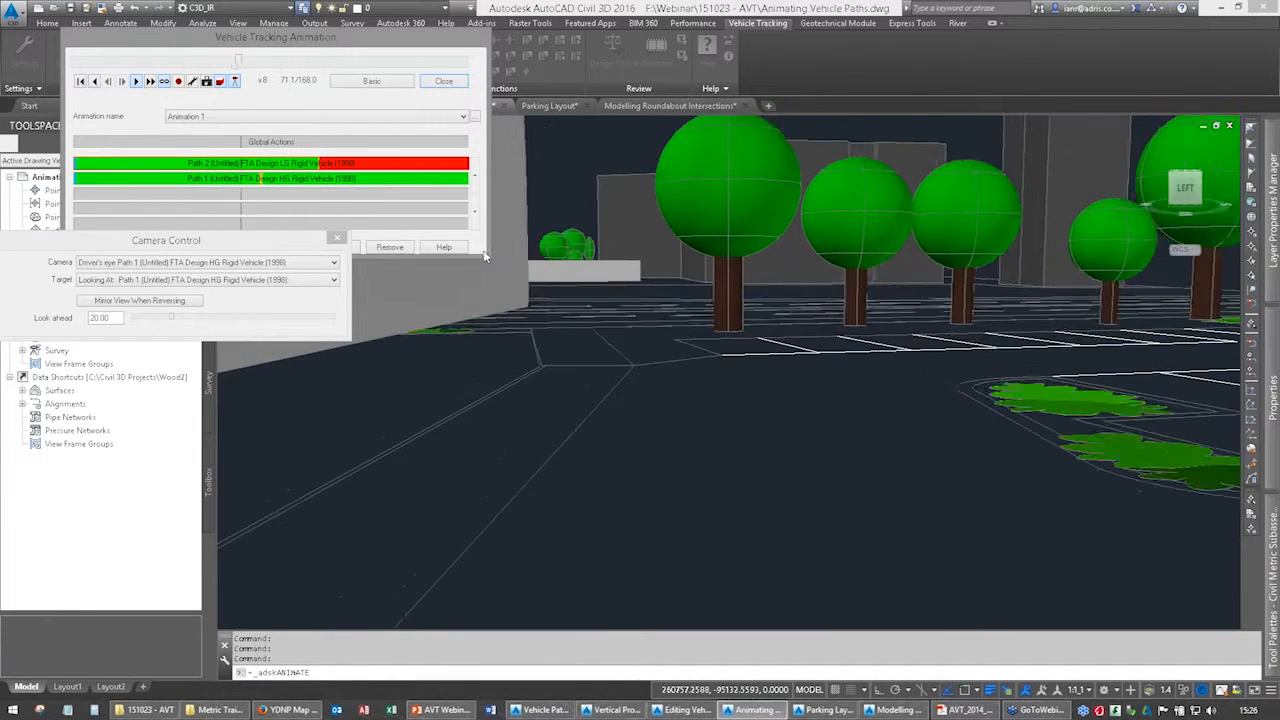
{"action": "left_click_drag", "start_coordinate": [229, 238], "coordinate": [281, 310]}
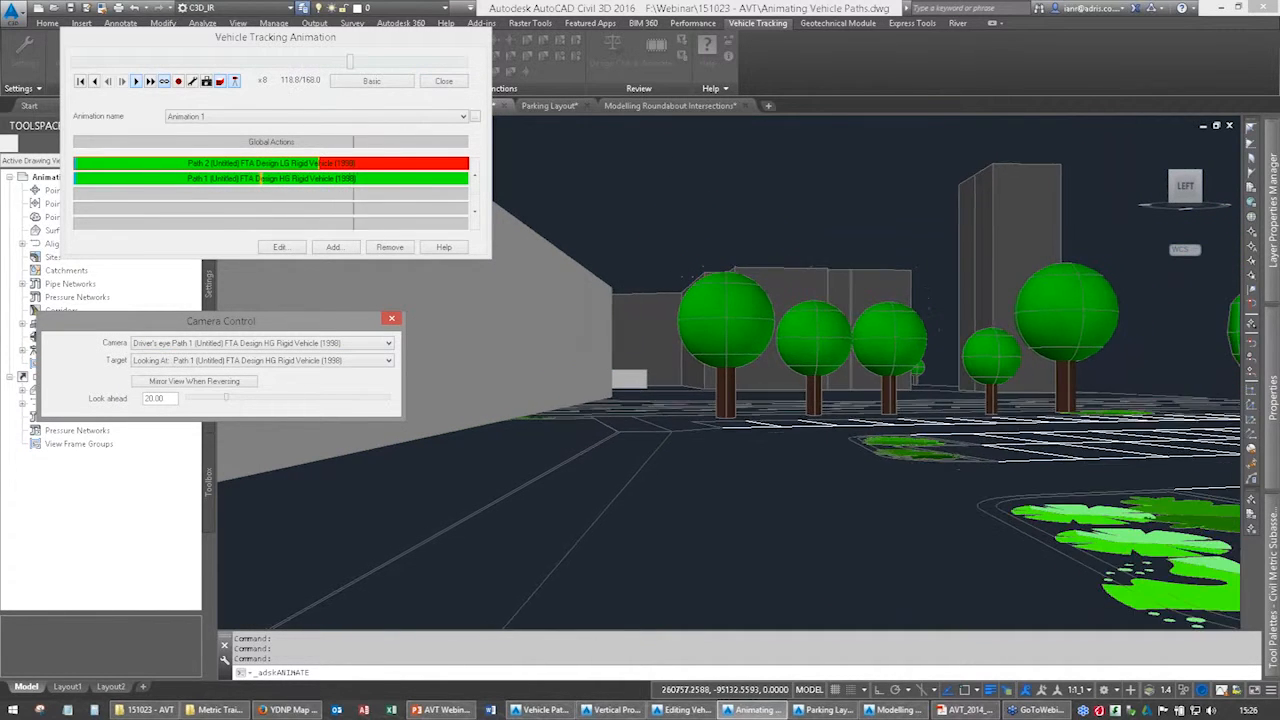
Turn on the mirror view when reversing for the driver's eye camera, review the reversing section, and return the animation to its start.
{"action": "left_click", "coordinate": [194, 389]}
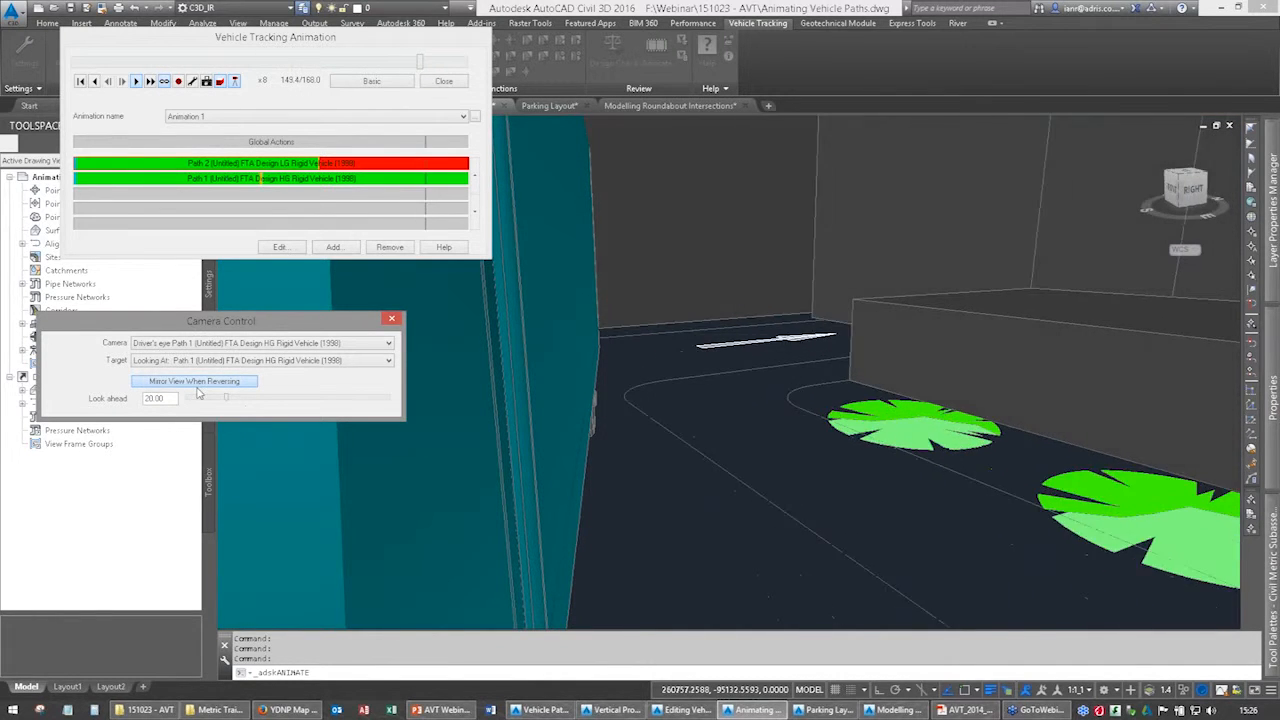
{"action": "left_click", "coordinate": [445, 81]}
{"action": "left_click_drag", "start_coordinate": [364, 62], "coordinate": [215, 75]}
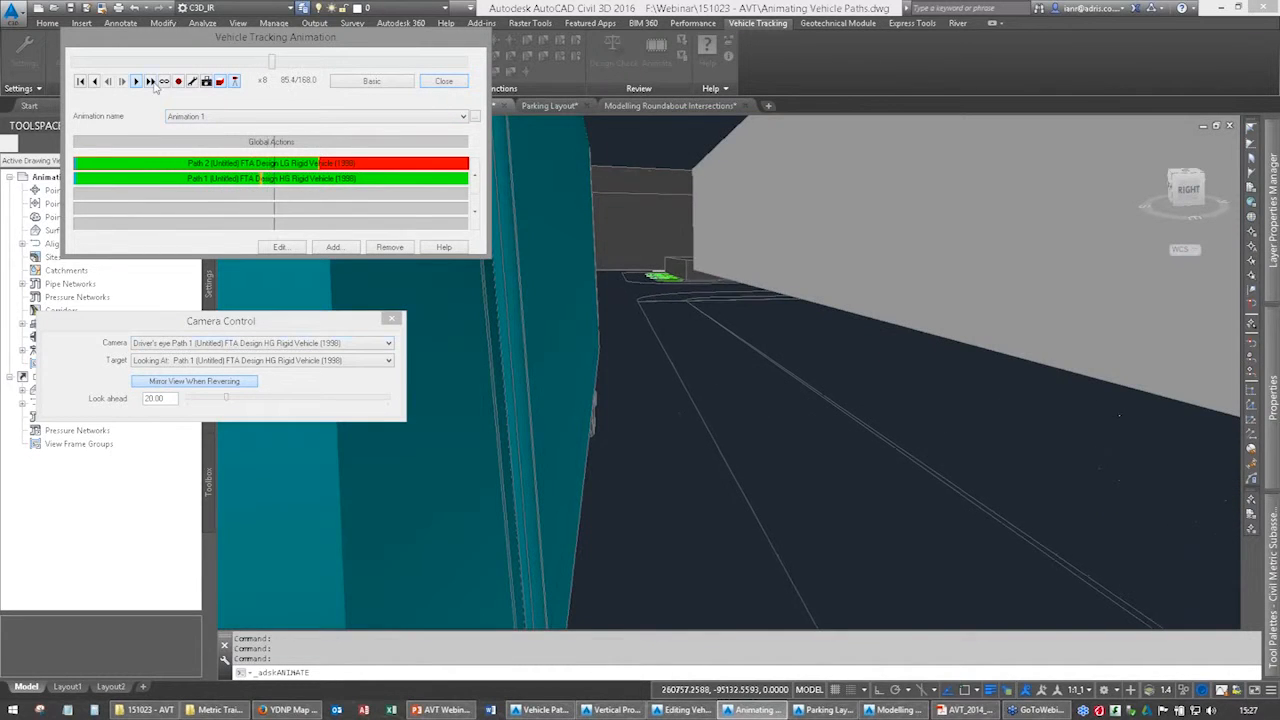
{"action": "left_click_drag", "start_coordinate": [283, 62], "coordinate": [73, 62]}
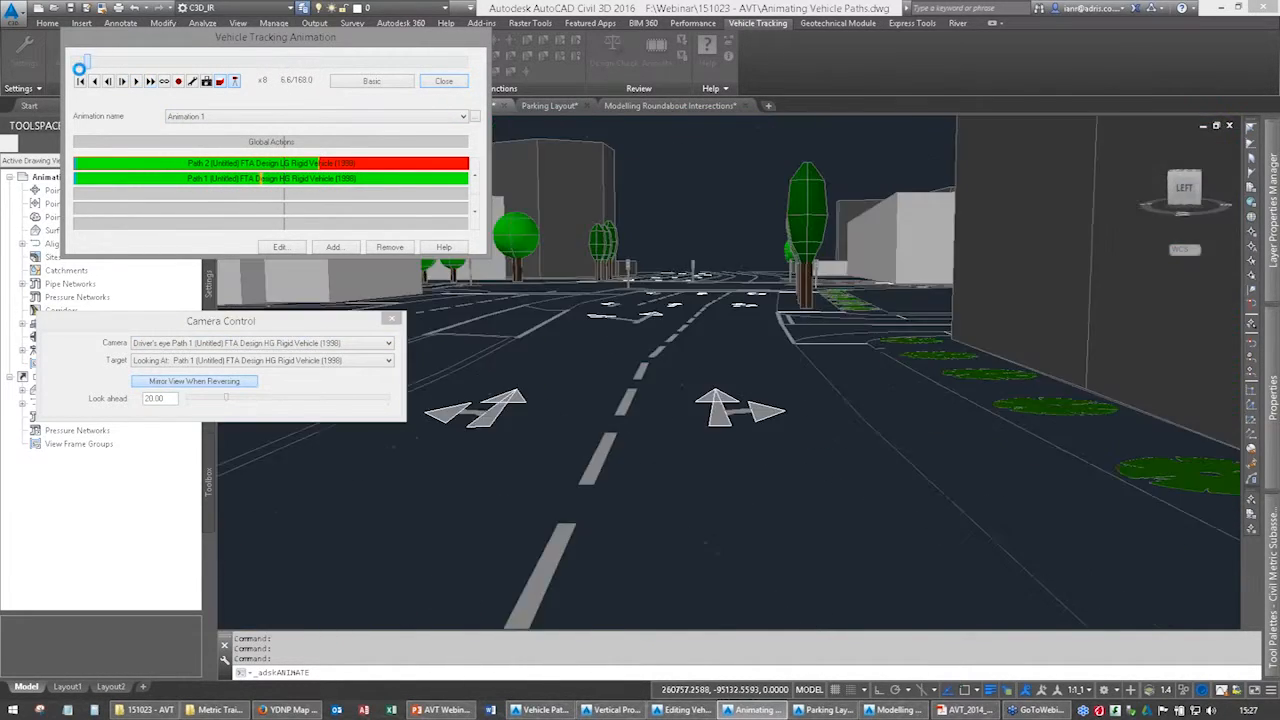
Turn off the camera control, close the Vehicle Tracking animation, and start it again in 3D.
{"action": "left_click", "coordinate": [236, 83]}
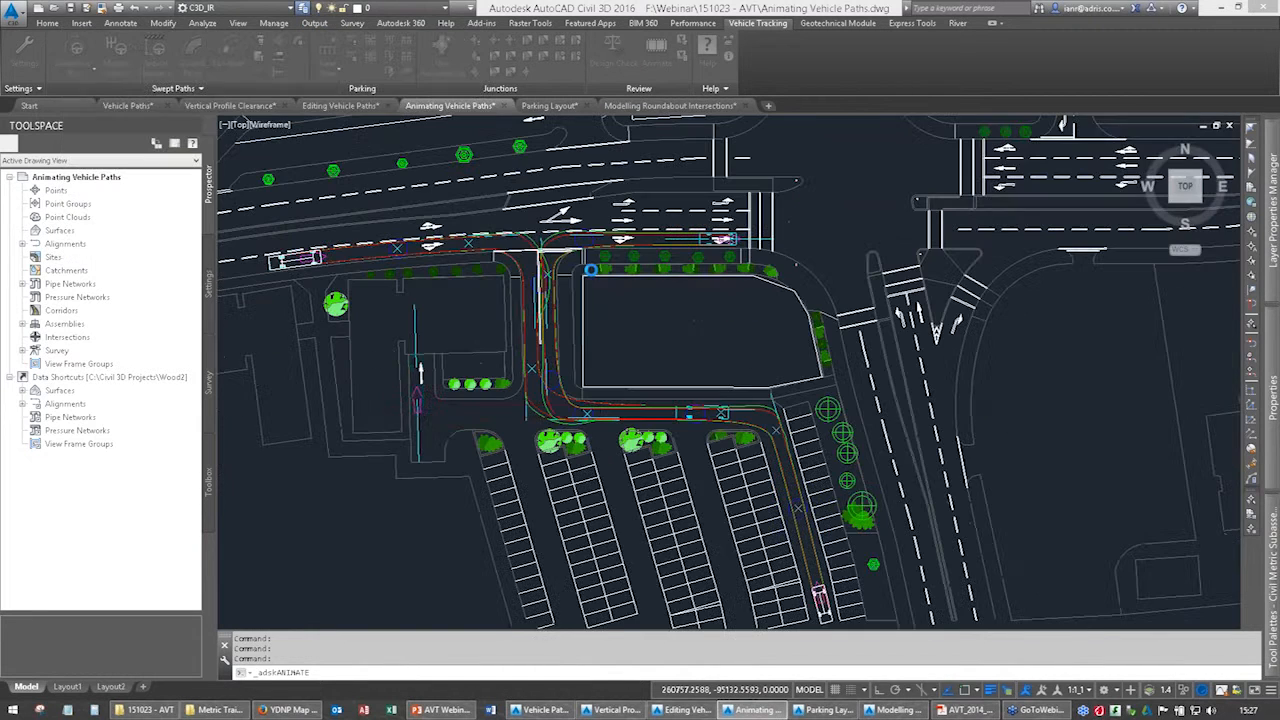
{"action": "left_click", "coordinate": [443, 80]}
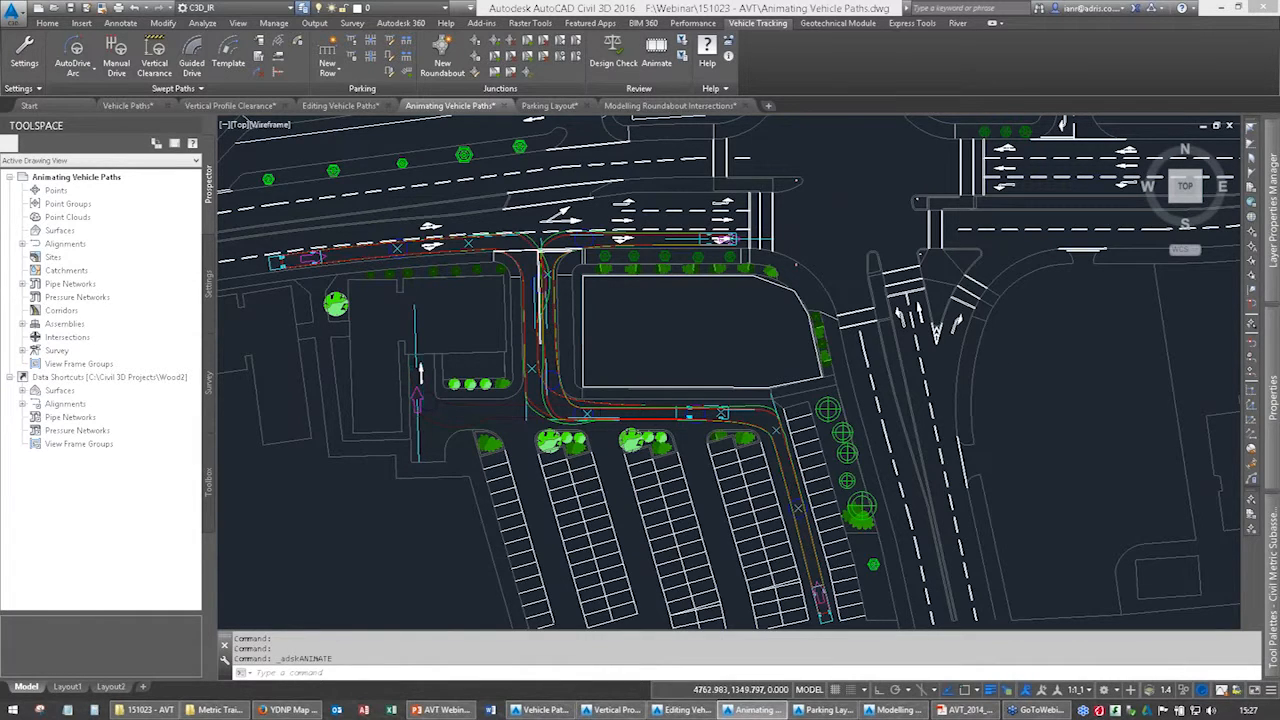
{"action": "scroll", "coordinate": [445, 300], "scroll_direction": "down", "scroll_amount": 2}
{"action": "scroll", "coordinate": [445, 300], "scroll_direction": "up", "scroll_amount": 3}
{"action": "left_click", "coordinate": [656, 50]}
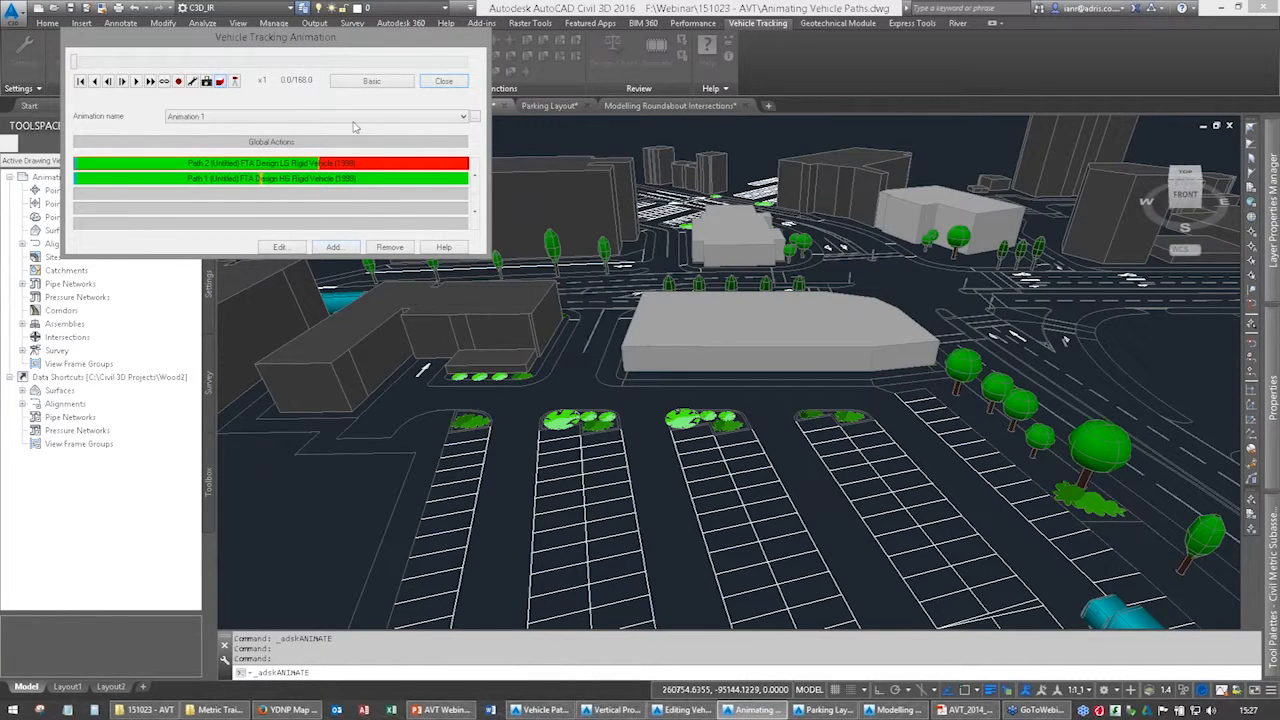
Play the 3D overview animation, speed it up to x8, and close it without saving the viewpoint.
{"action": "left_click", "coordinate": [137, 84]}
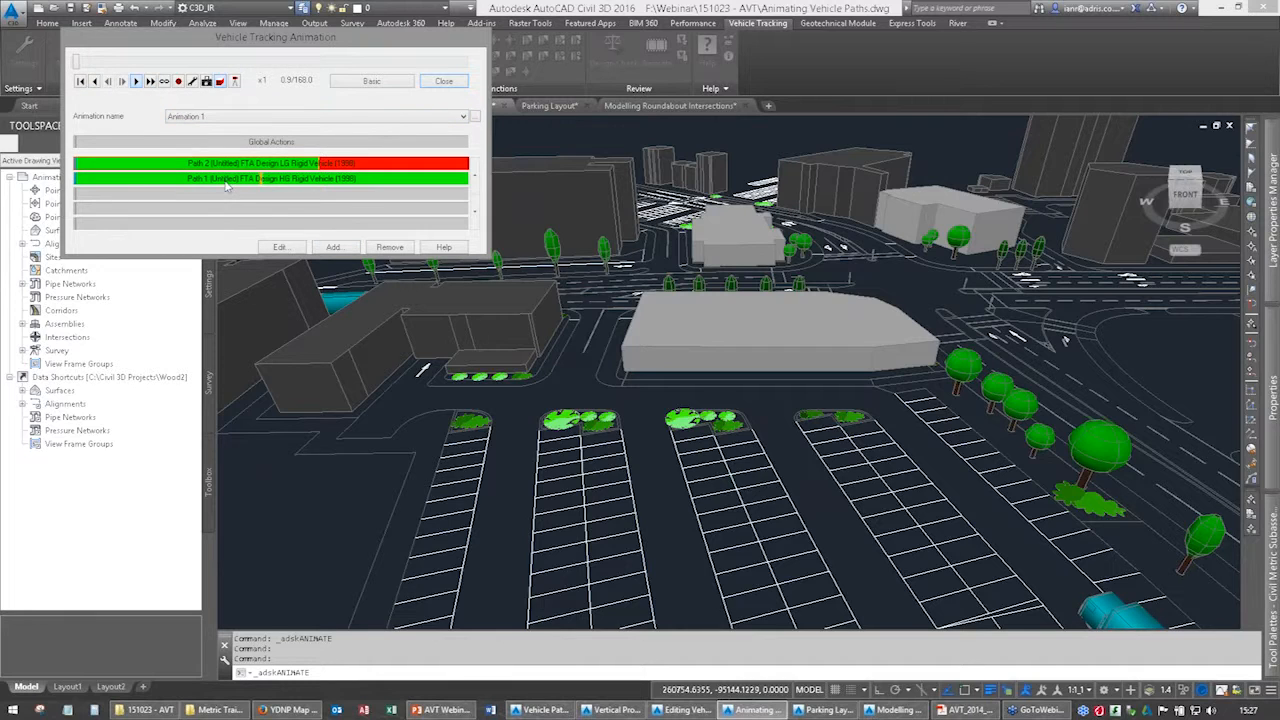
{"action": "left_click", "coordinate": [149, 82]}
{"action": "left_click", "coordinate": [149, 82]}
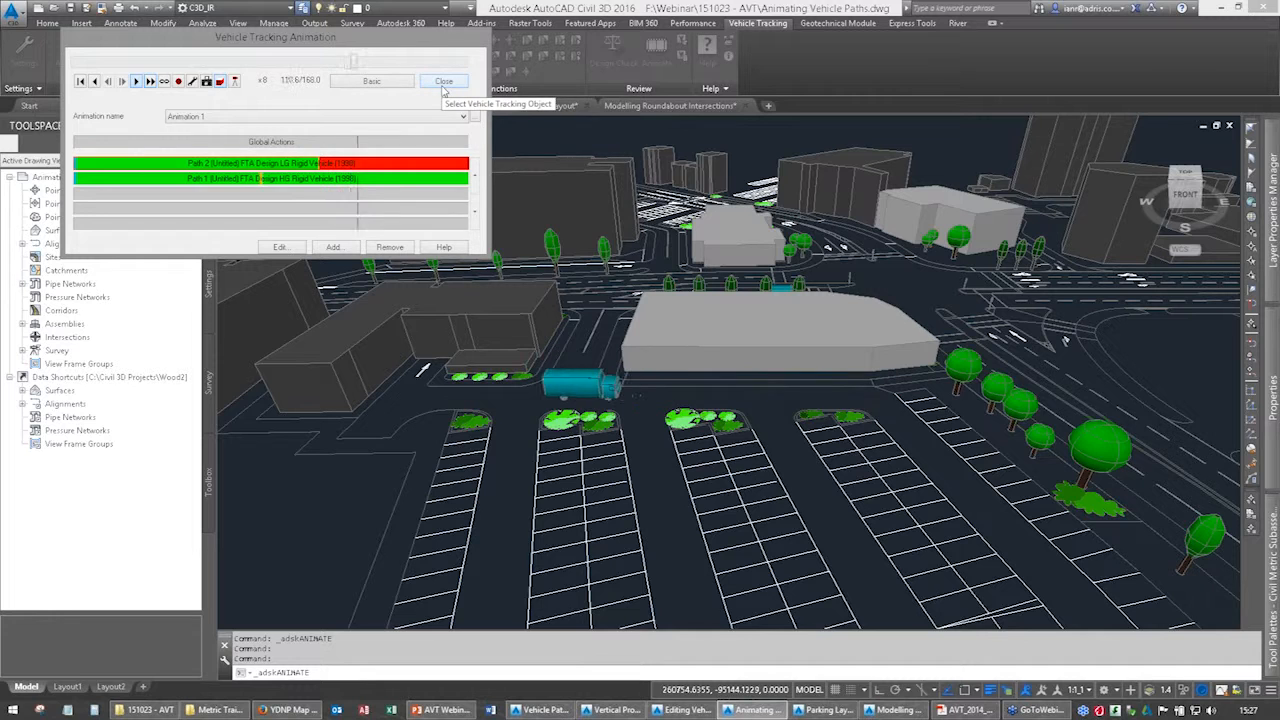
{"action": "left_click", "coordinate": [443, 82]}
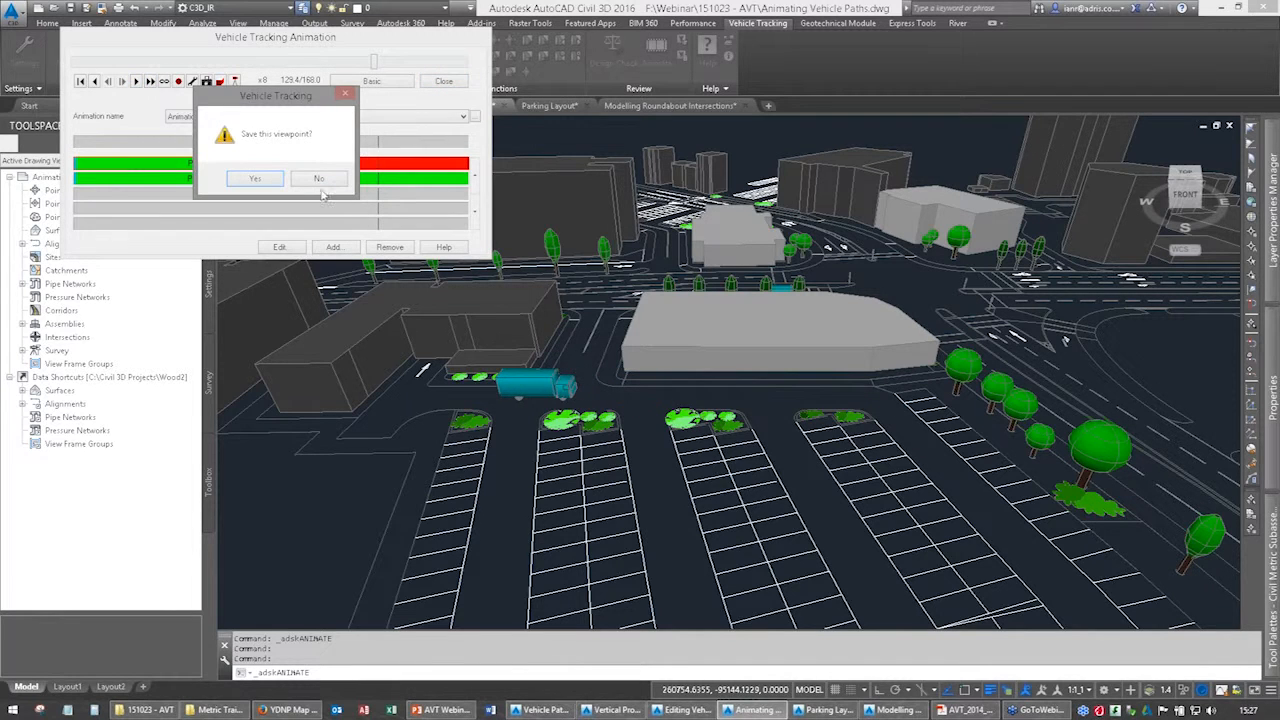
{"action": "left_click", "coordinate": [320, 179]}
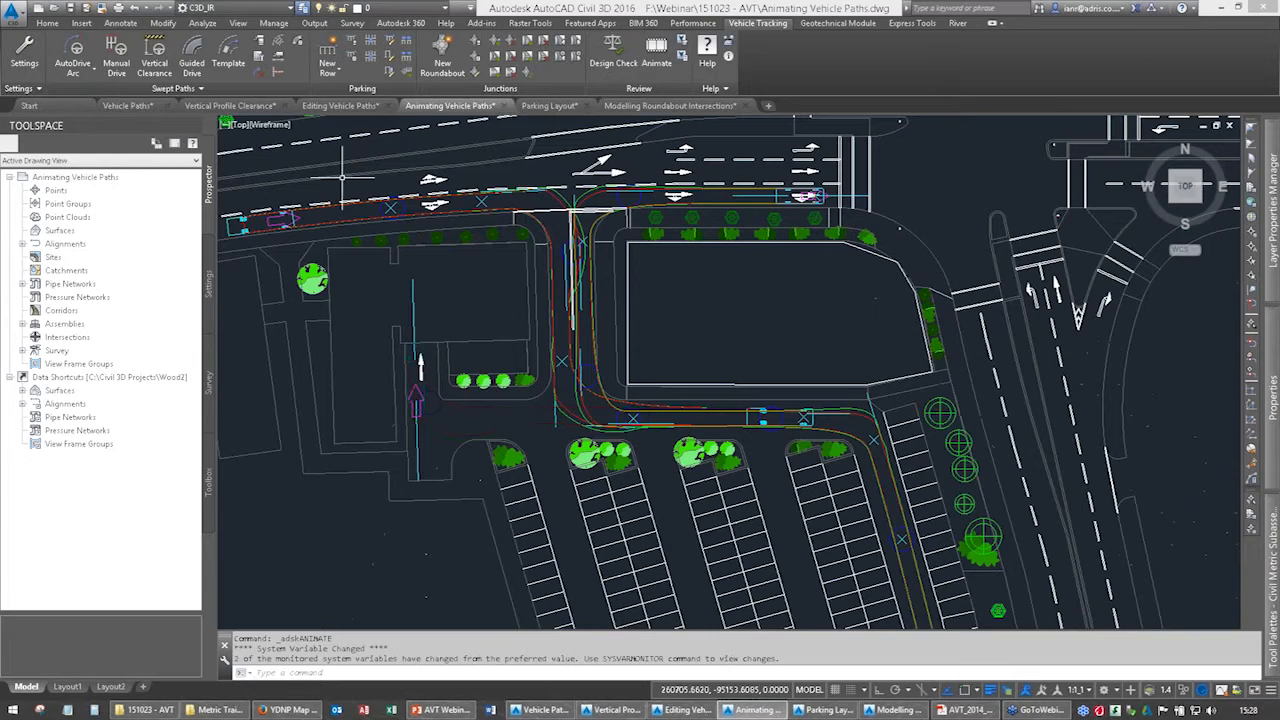
Switch to the Parking Layout drawing and start a new parking row.
{"action": "scroll", "coordinate": [625, 295], "scroll_direction": "down", "scroll_amount": 4}
{"action": "middle_click_drag", "start_coordinate": [615, 295], "coordinate": [482, 296]}
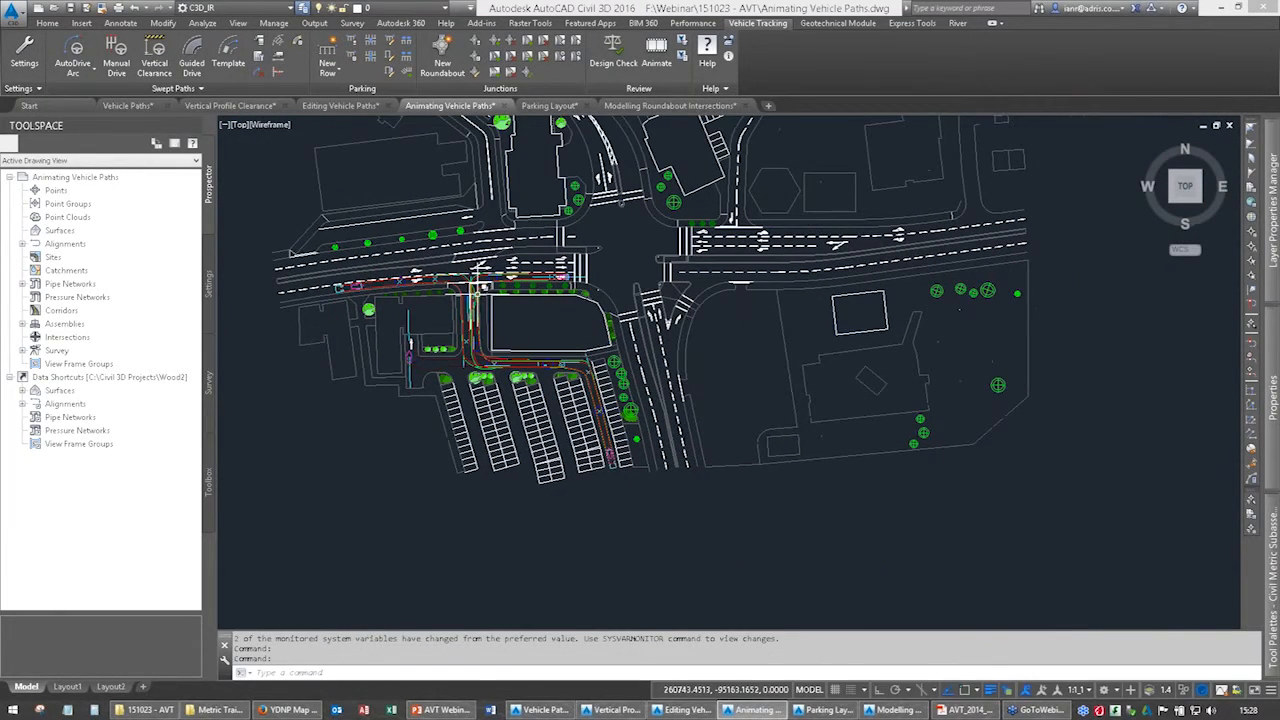
{"action": "scroll", "coordinate": [470, 298], "scroll_direction": "up", "scroll_amount": 2}
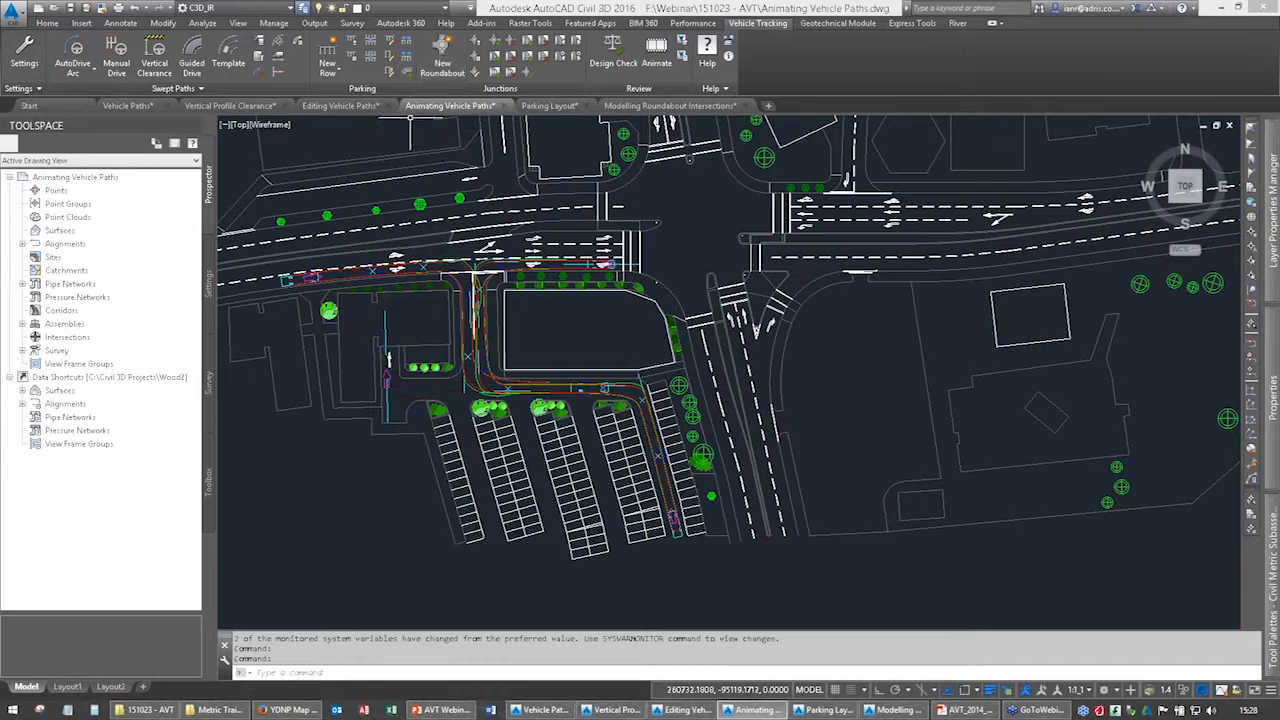
{"action": "left_click", "coordinate": [548, 106]}
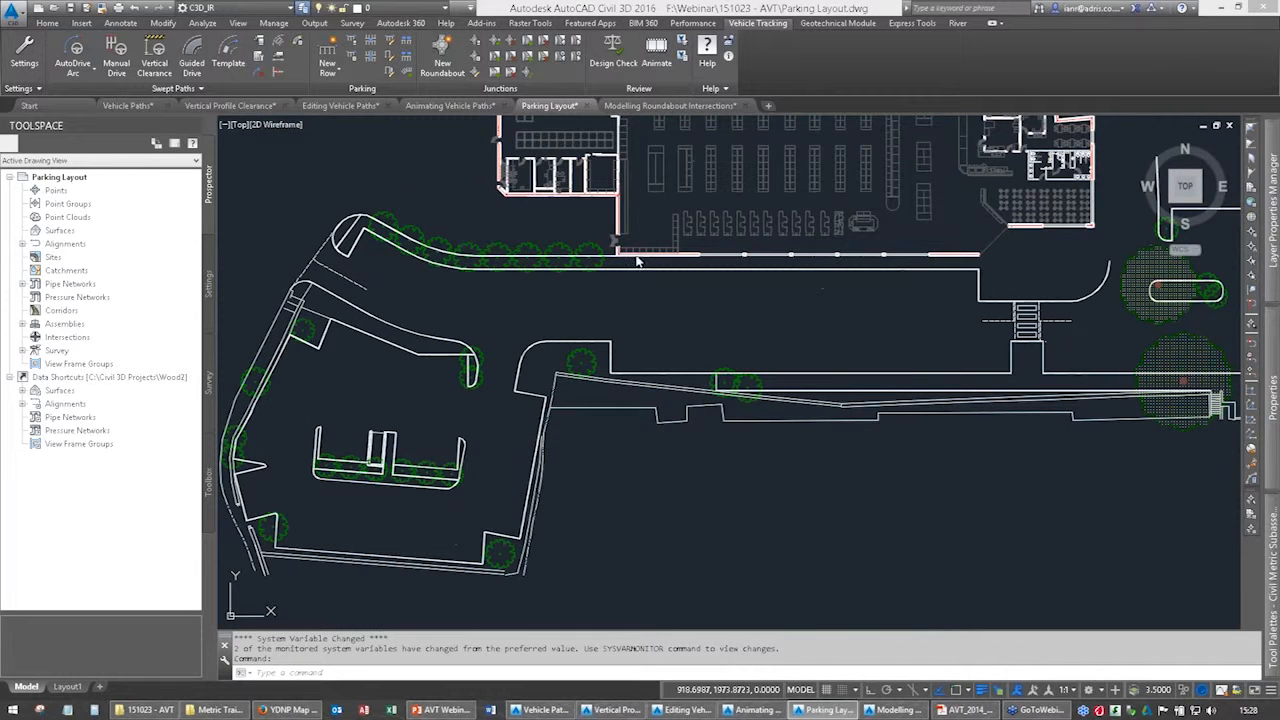
{"action": "left_click", "coordinate": [333, 74]}
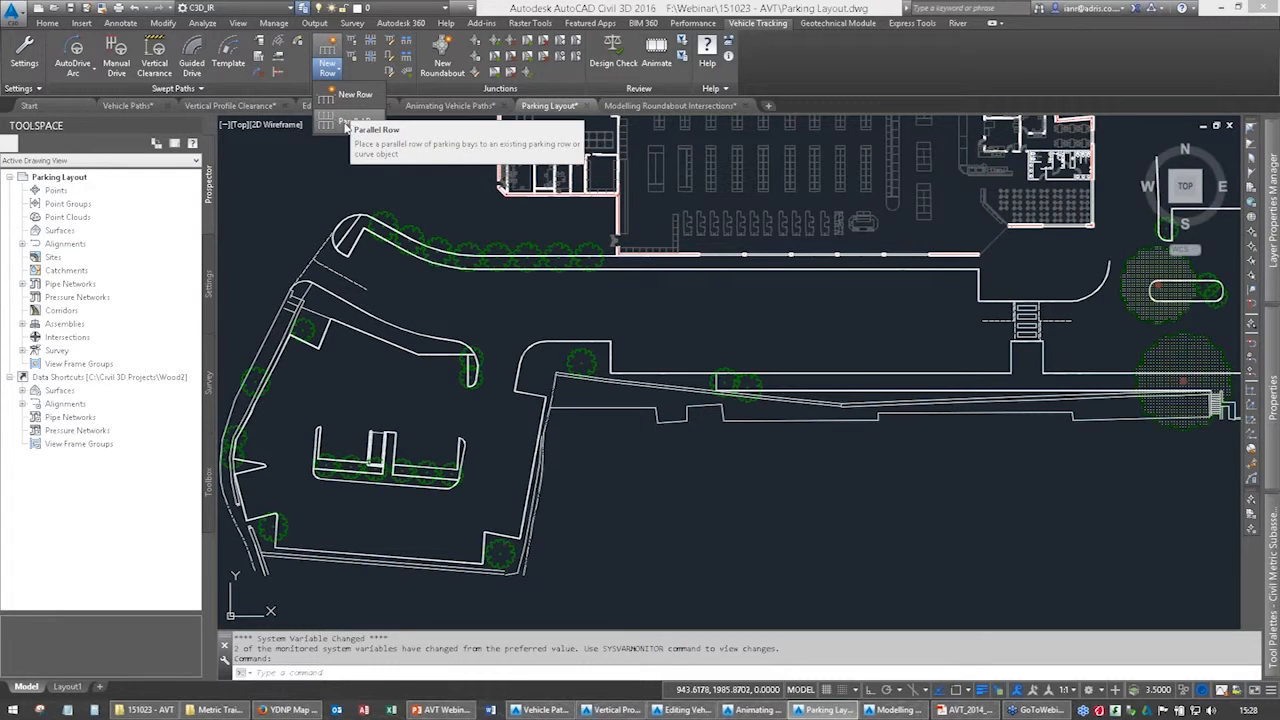
{"action": "left_click", "coordinate": [340, 95]}
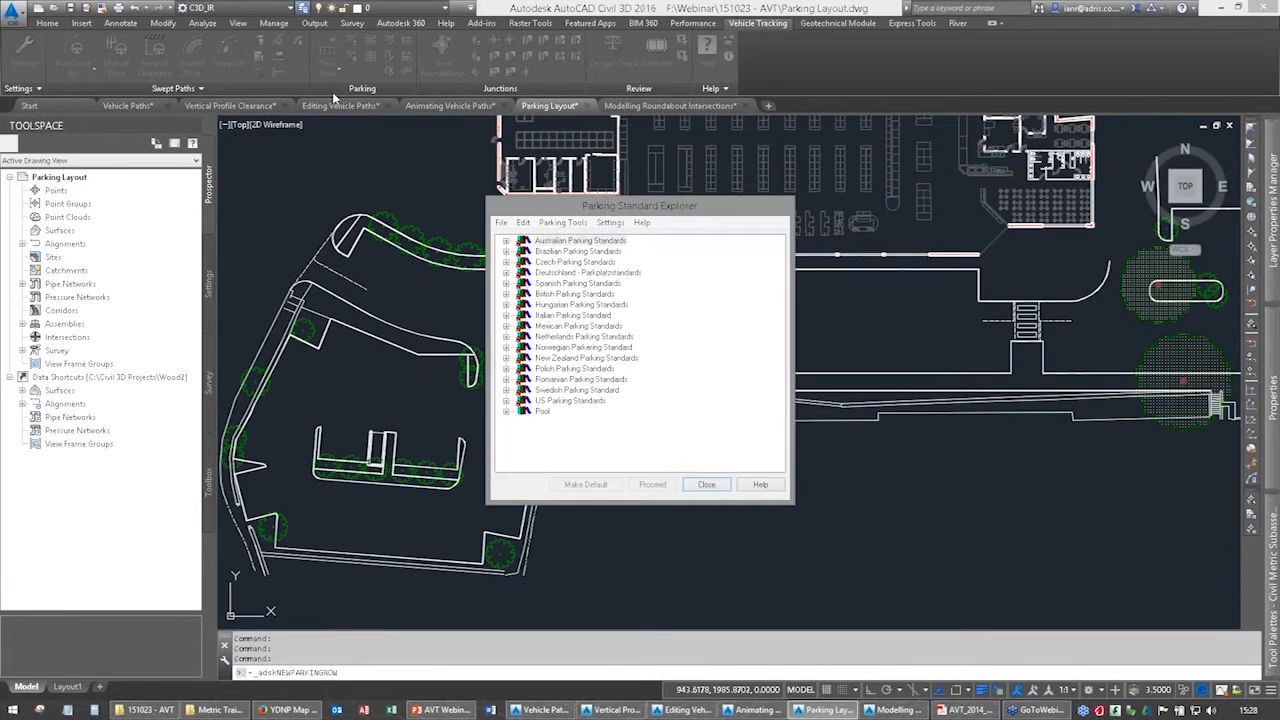
Base the parking row on the British standard Design Bulletin 32 Second Edition, named "Area 2 based on Design Bulletin 32 Second Edition".
{"action": "left_click", "coordinate": [506, 294]}
{"action": "left_click", "coordinate": [584, 307]}
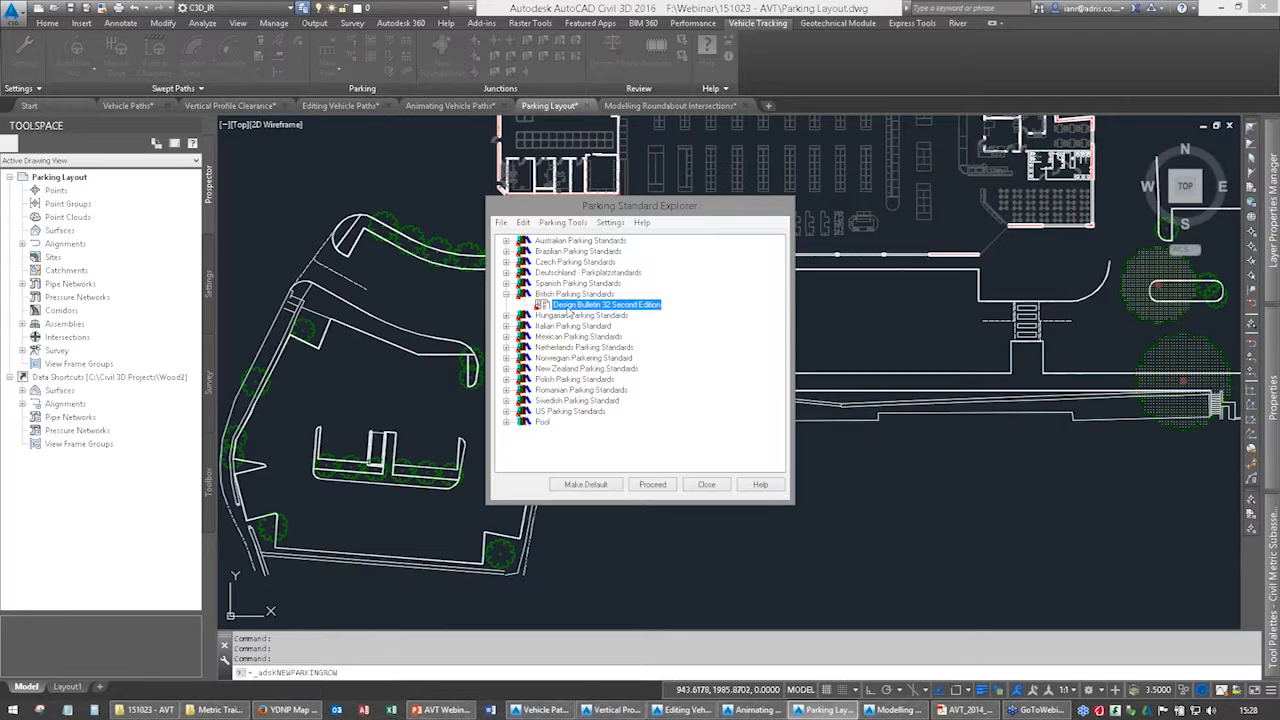
{"action": "left_click", "coordinate": [646, 487]}
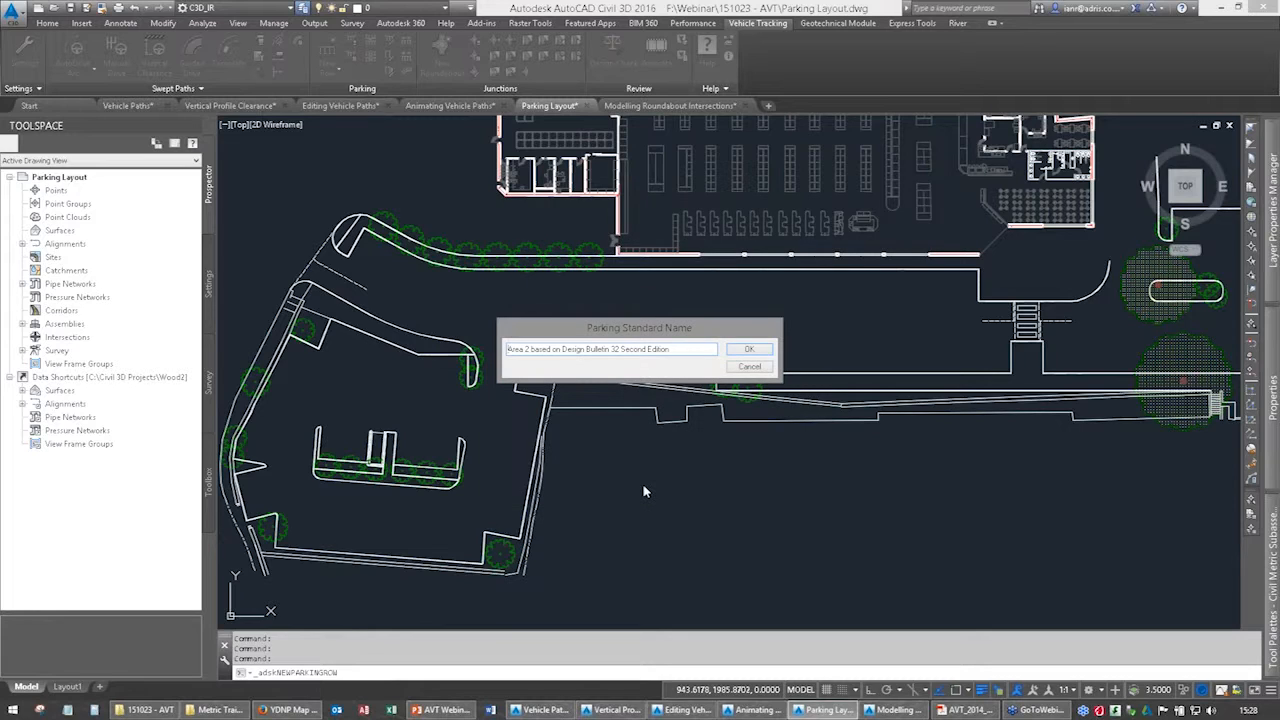
{"action": "left_click", "coordinate": [746, 350]}
{"action": "left_click_drag", "start_coordinate": [152, 114], "coordinate": [258, 104]}
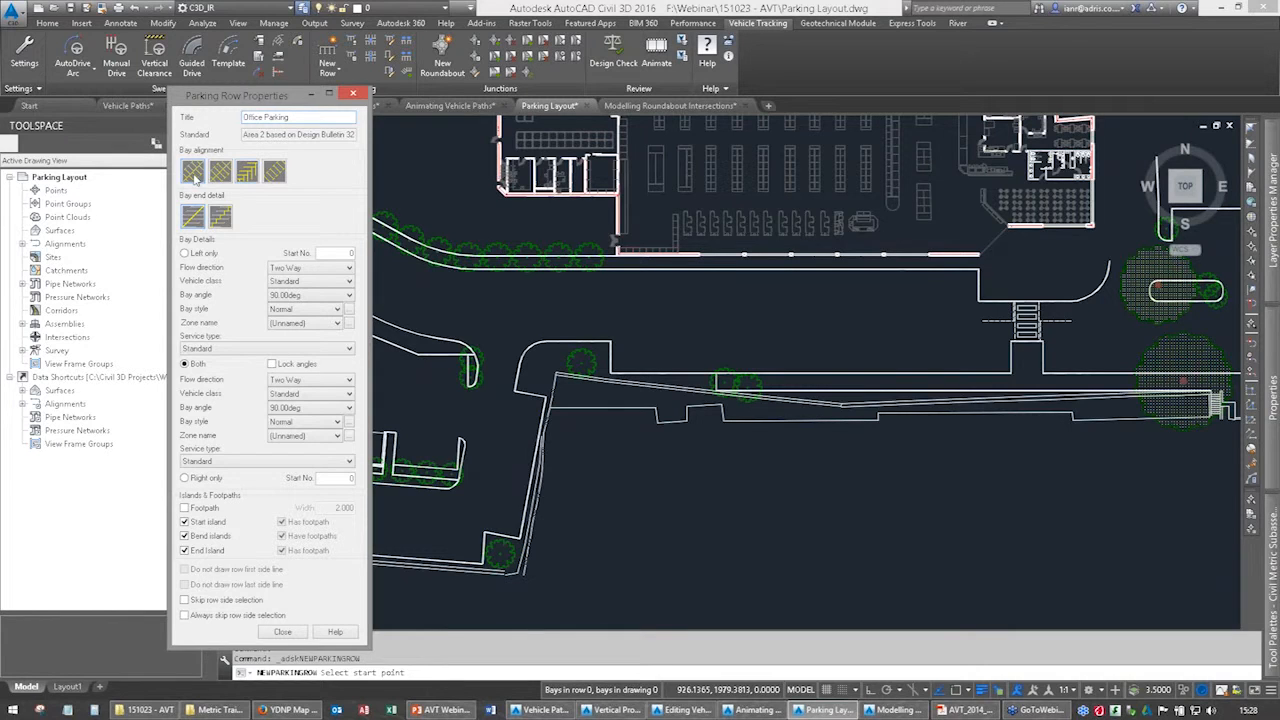
Try the second, third and fourth bay alignments for the Office Parking row, and return to the first one.
{"action": "left_click", "coordinate": [217, 180]}
{"action": "left_click", "coordinate": [247, 179]}
{"action": "left_click", "coordinate": [272, 180]}
{"action": "left_click", "coordinate": [192, 176]}
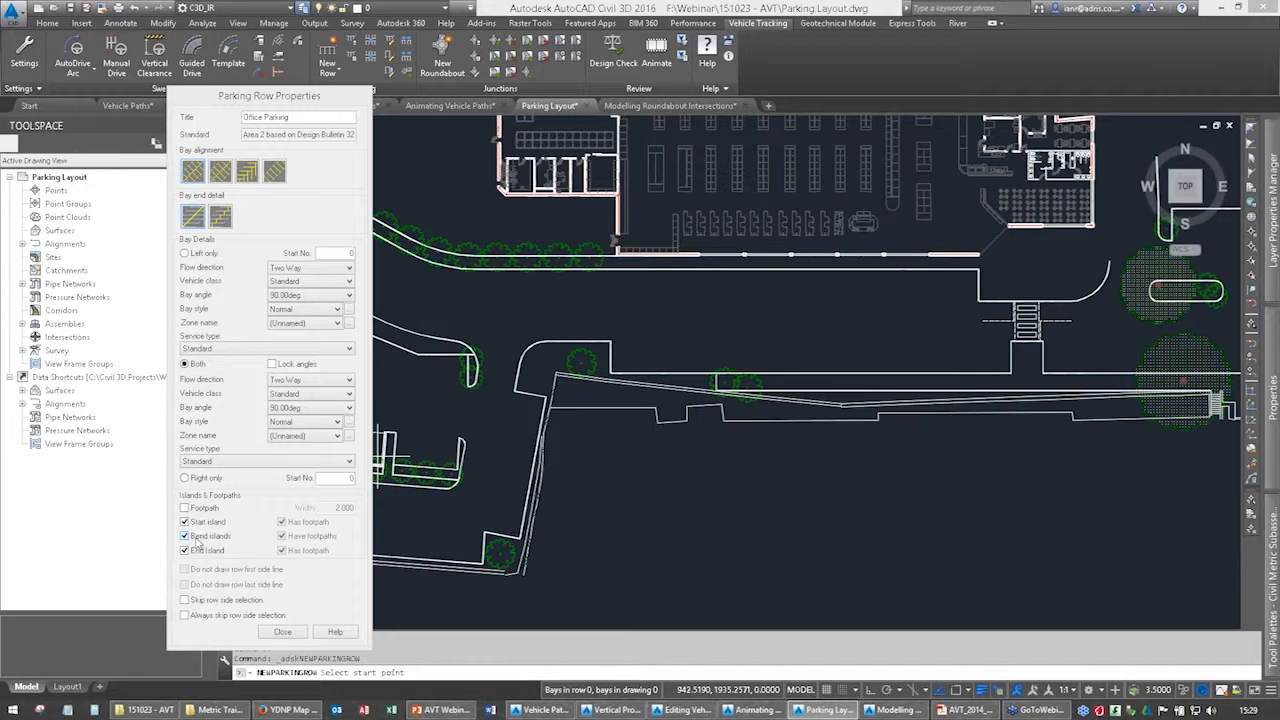
Turn off the row's start and end islands, toggle the bend islands option, and place bays on the left side only.
{"action": "left_click", "coordinate": [185, 523]}
{"action": "left_click", "coordinate": [185, 537]}
{"action": "left_click", "coordinate": [185, 551]}
{"action": "left_click_drag", "start_coordinate": [286, 100], "coordinate": [198, 103]}
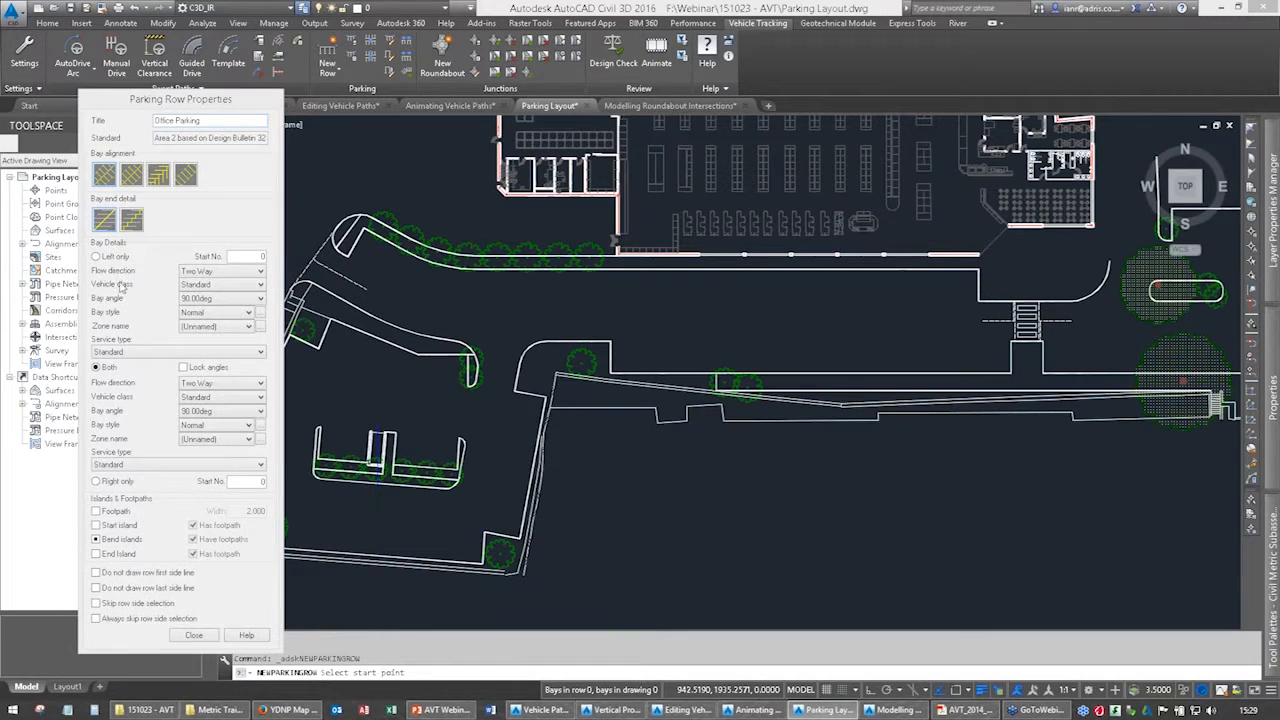
{"action": "left_click", "coordinate": [97, 257]}
With object snap on, draw the parking row from the tree island's inner corner through the kerb bend to the corner of the planted area.
{"action": "middle_click_drag", "start_coordinate": [441, 359], "coordinate": [581, 370]}
{"action": "key", "text": "F3"}
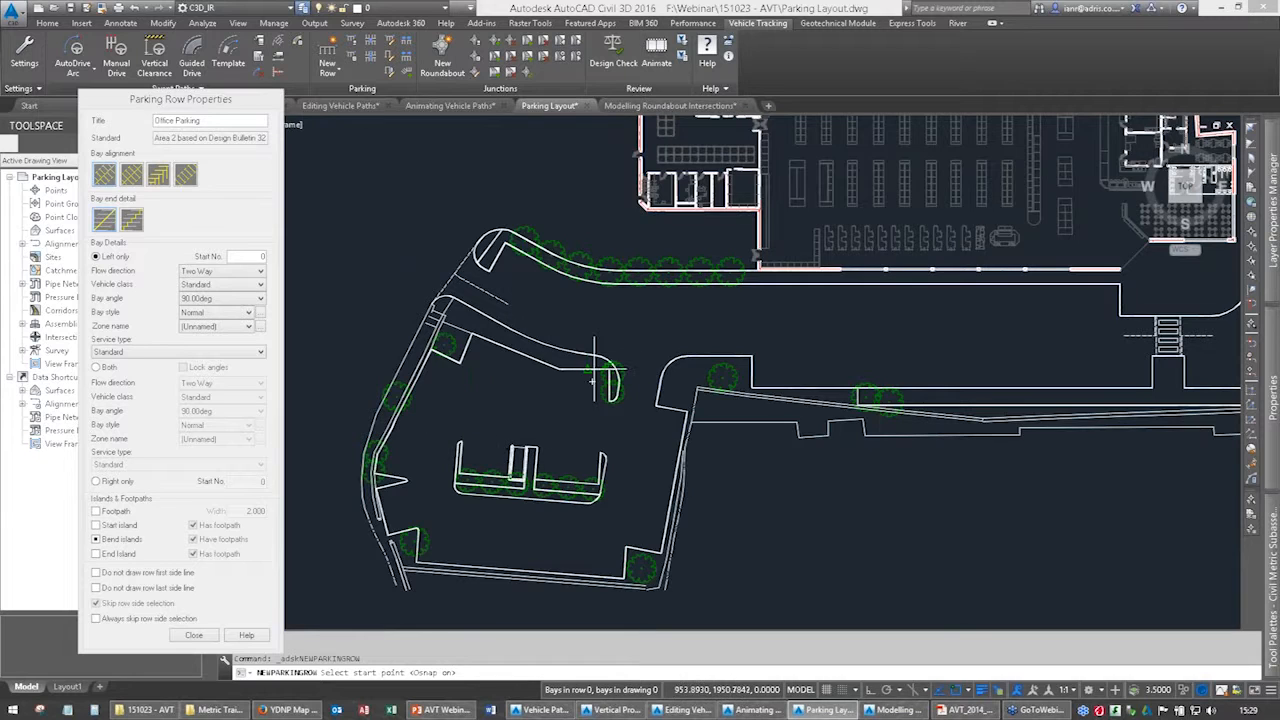
{"action": "scroll", "coordinate": [604, 370], "scroll_direction": "up", "scroll_amount": 5}
{"action": "left_click", "coordinate": [632, 369]}
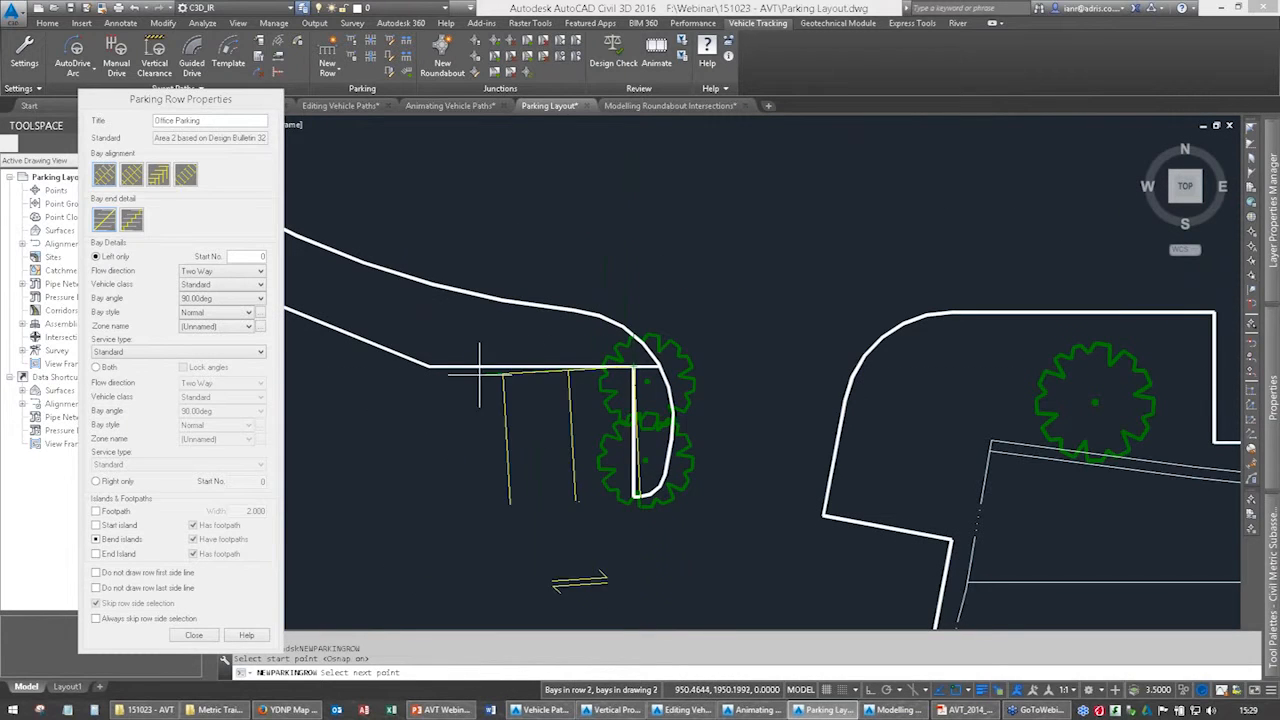
{"action": "left_click", "coordinate": [429, 366]}
{"action": "middle_click_drag", "start_coordinate": [429, 366], "coordinate": [888, 487]}
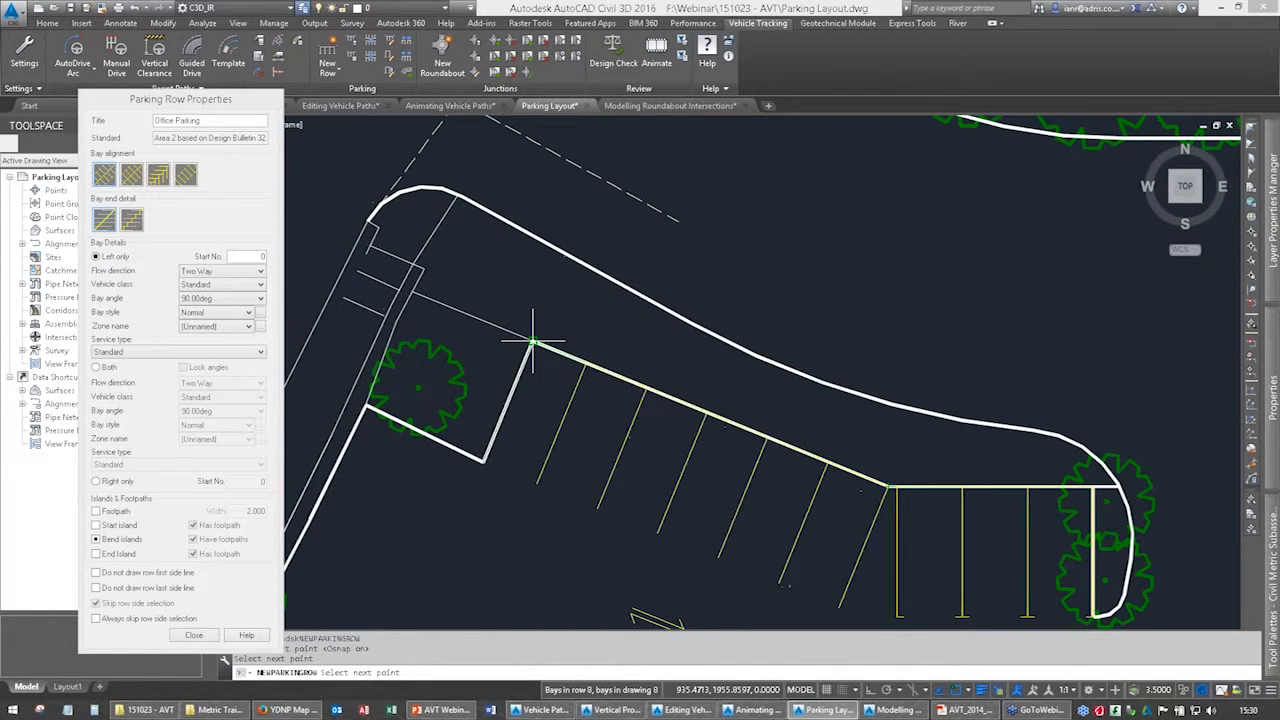
{"action": "middle_click_drag", "start_coordinate": [565, 425], "coordinate": [457, 243]}
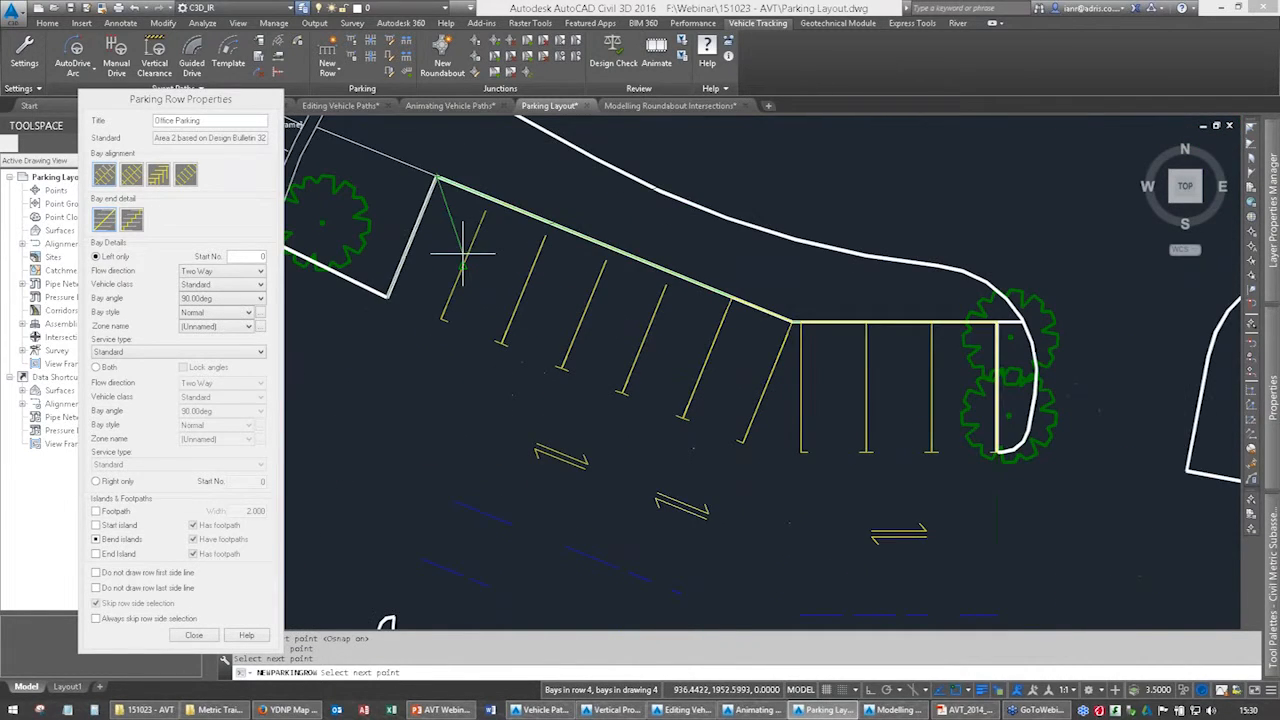
{"action": "key", "text": "Return"}
{"action": "middle_click_drag", "start_coordinate": [680, 531], "coordinate": [628, 466]}
{"action": "key", "text": "Escape"}
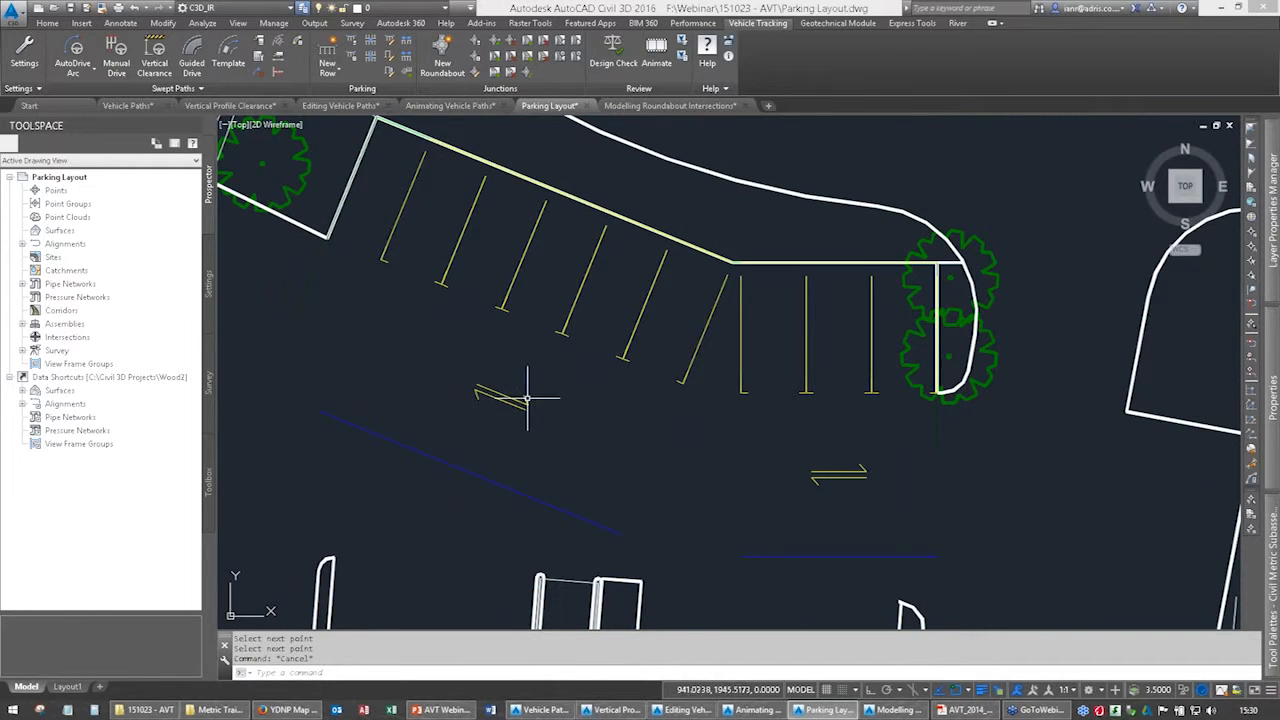
Select the new parking row to display its editing grips.
{"action": "middle_click_drag", "start_coordinate": [529, 400], "coordinate": [612, 440]}
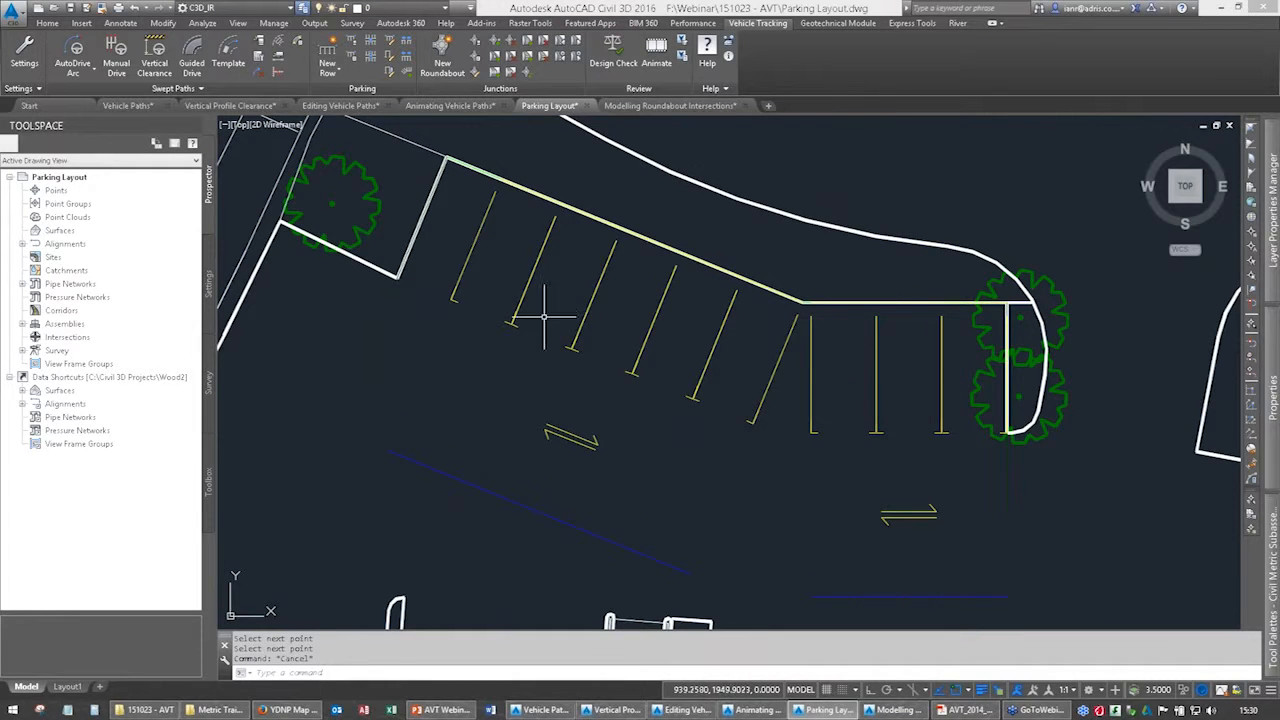
{"action": "left_click", "coordinate": [463, 272]}
{"action": "mouse_move", "coordinate": [649, 451]}
{"action": "middle_mouse_down"}
{"action": "mouse_move", "coordinate": [566, 458]}
{"action": "mouse_move", "coordinate": [633, 440]}
{"action": "middle_mouse_up"}
{"action": "scroll", "coordinate": [633, 440], "scroll_direction": "down", "scroll_amount": 2}
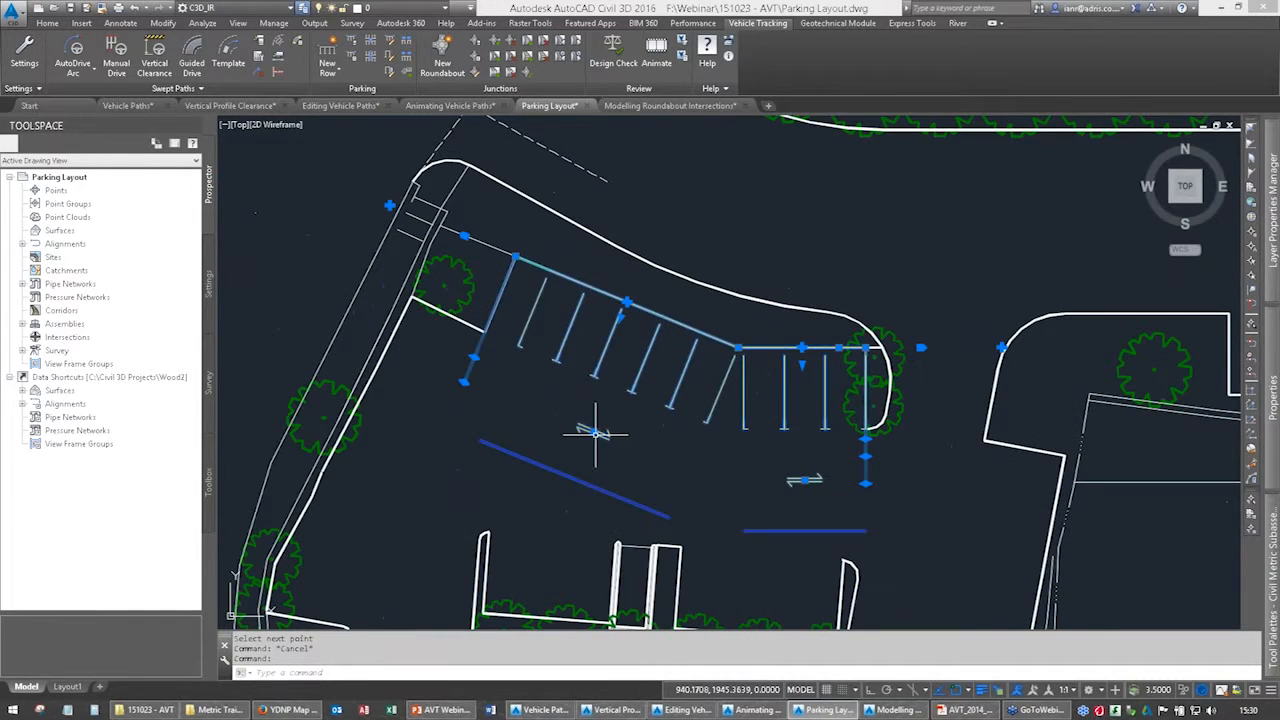
Try stretching the row beyond its far end and adding a vertex beyond its start.
{"action": "left_click", "coordinate": [1001, 347]}
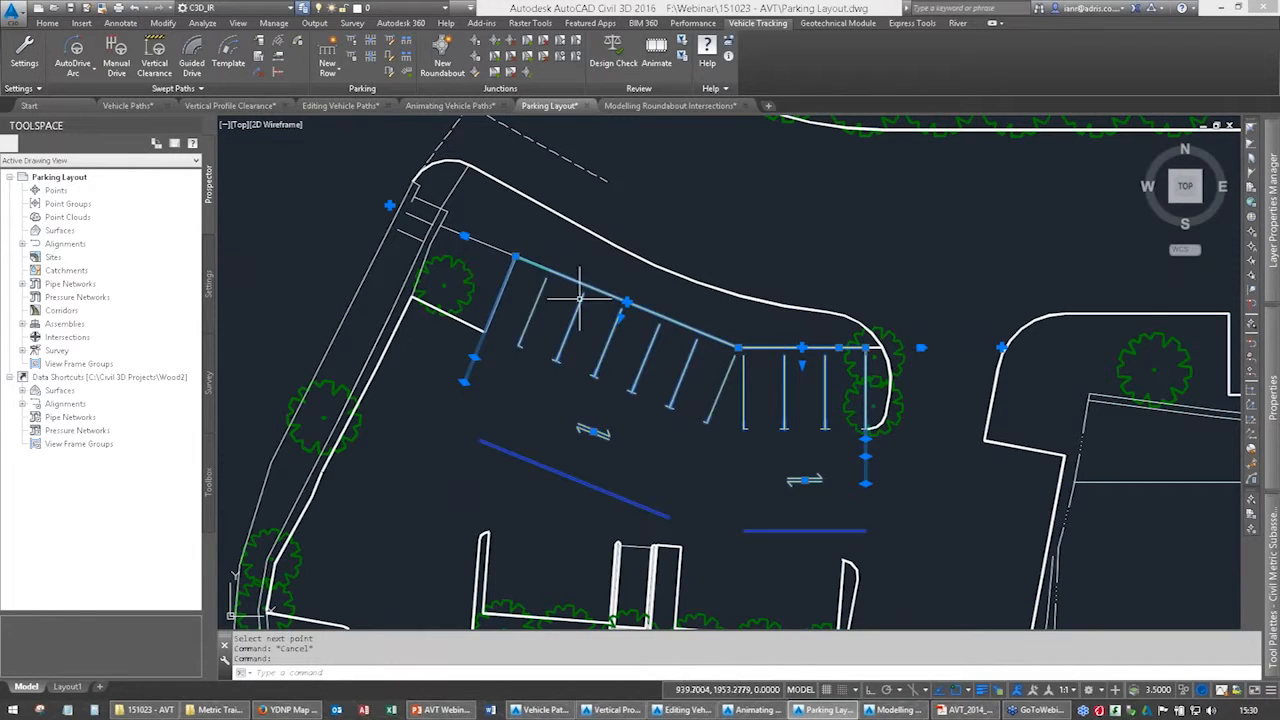
{"action": "left_click", "coordinate": [464, 236]}
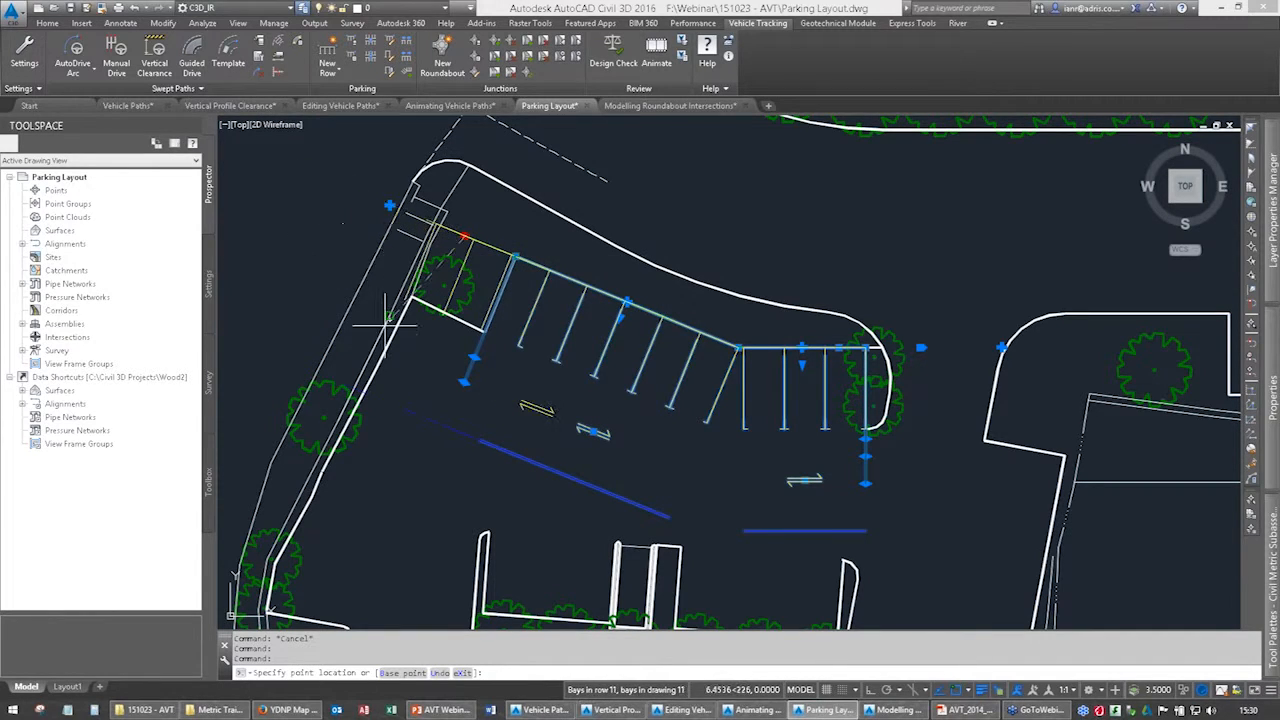
{"action": "key", "text": "Escape"}
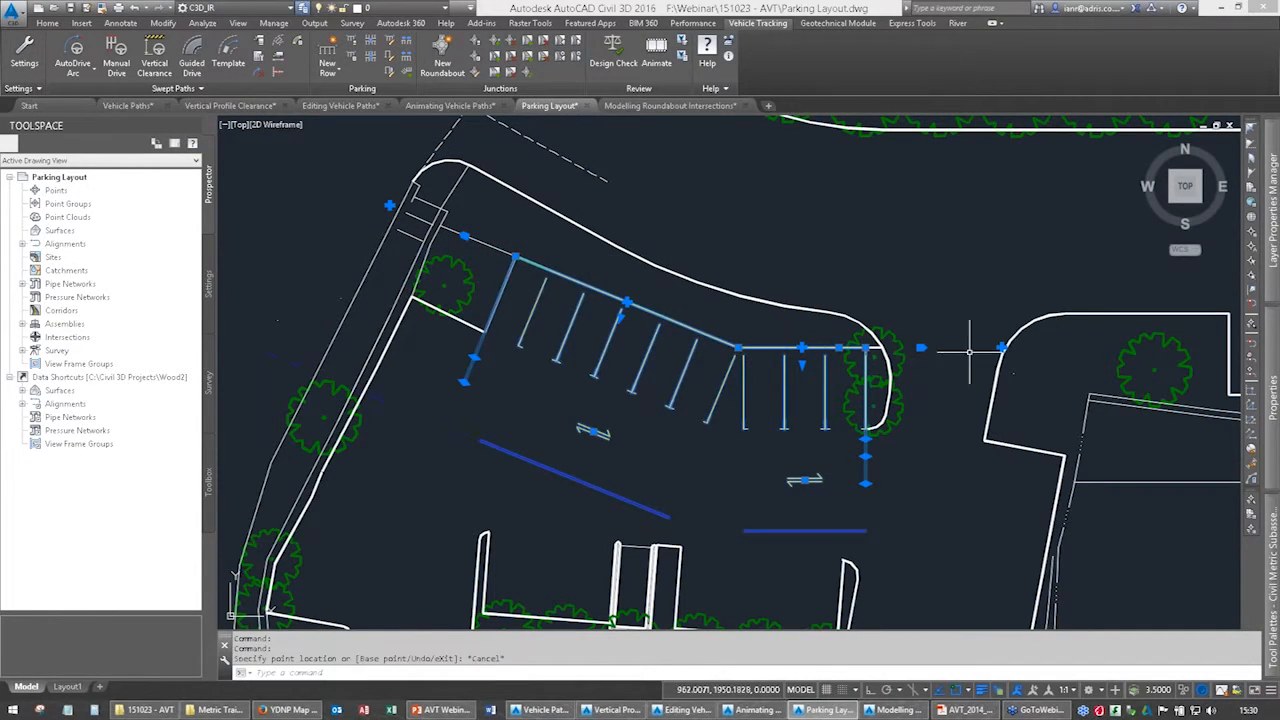
{"action": "left_click", "coordinate": [1000, 347]}
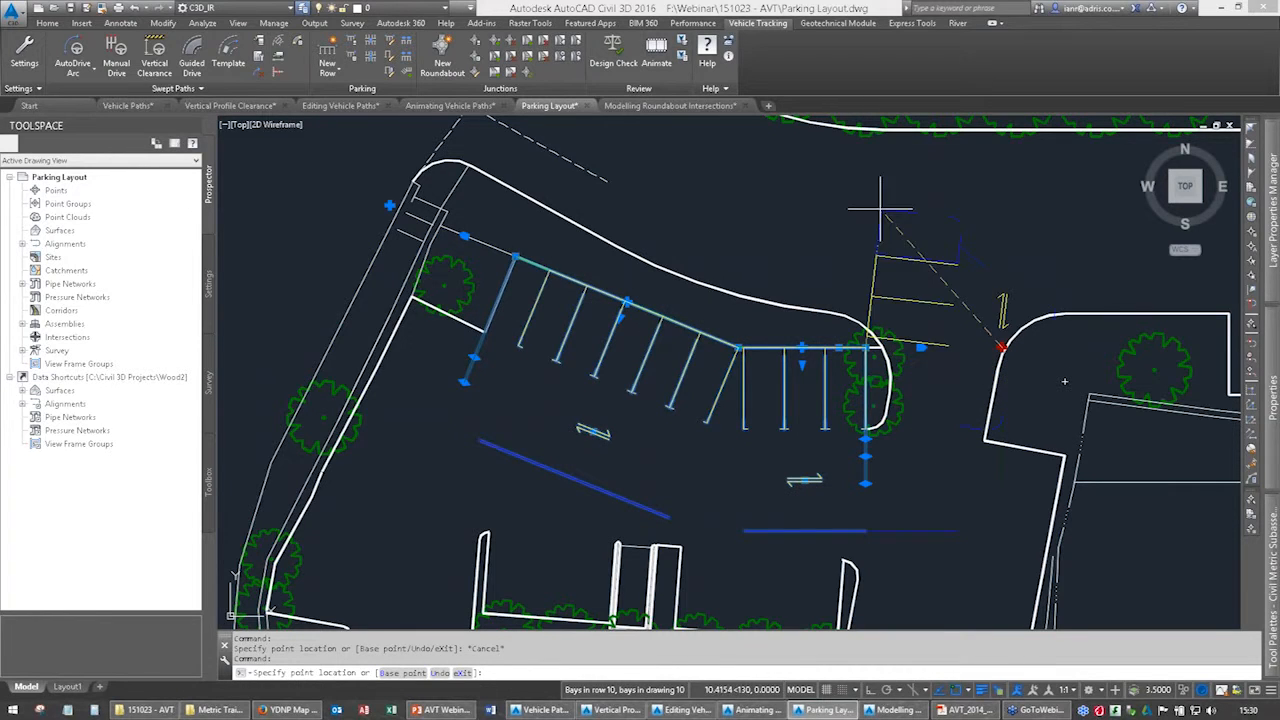
{"action": "key", "text": "Escape"}
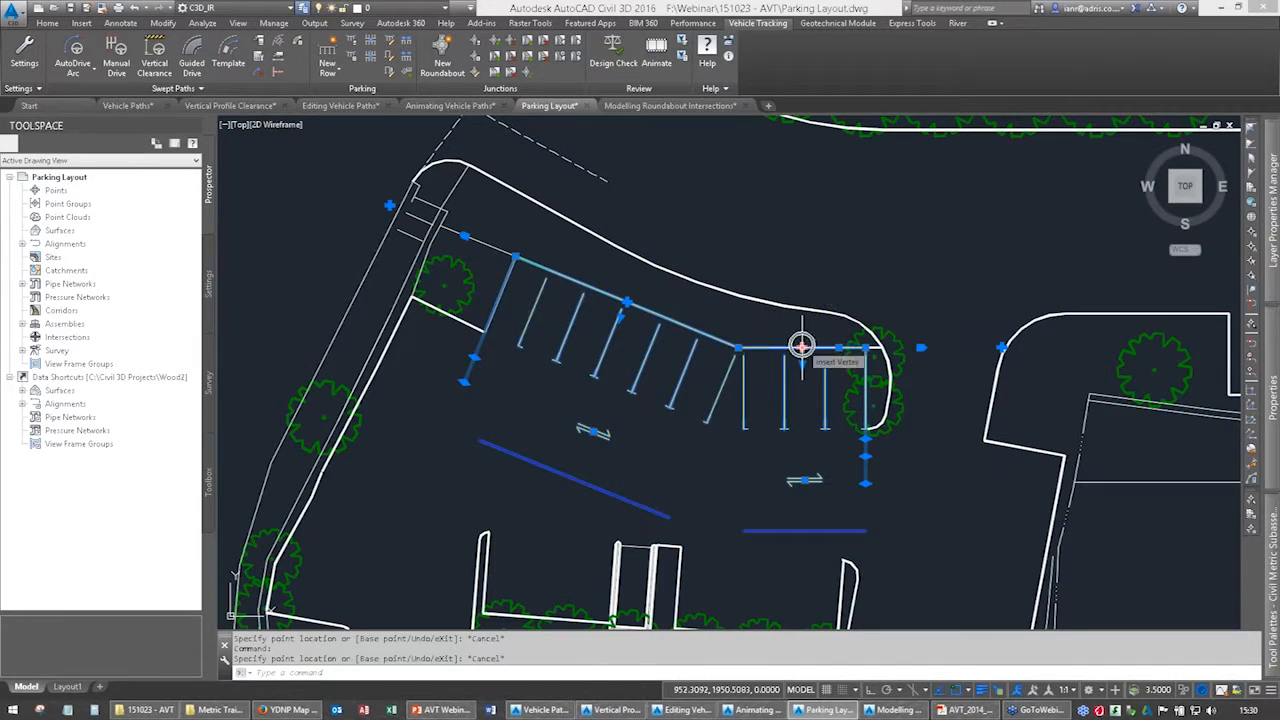
Try inserting a vertex midway along the row's horizontal section and bending that section into a curve.
{"action": "key", "text": "ctrl"}
{"action": "key", "text": "ctrl"}
{"action": "key", "text": "ctrl"}
{"action": "key", "text": "ctrl"}
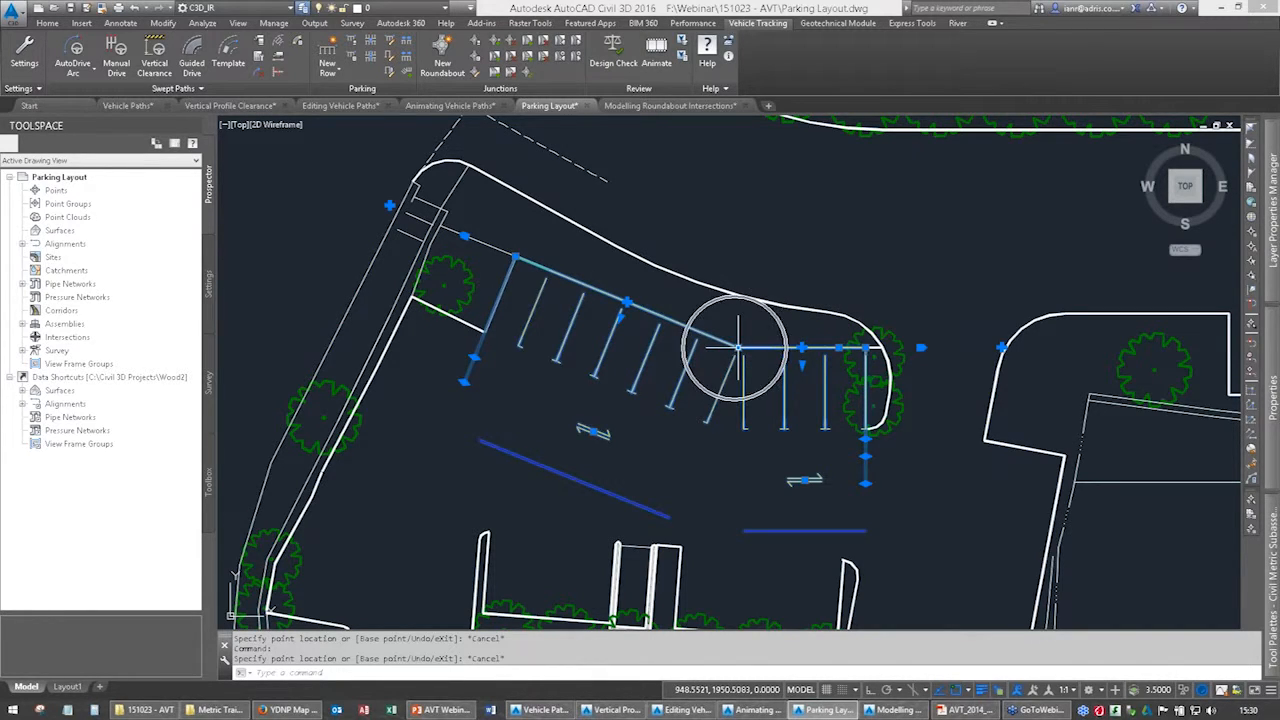
{"action": "key", "text": "ctrl"}
{"action": "key", "text": "ctrl"}
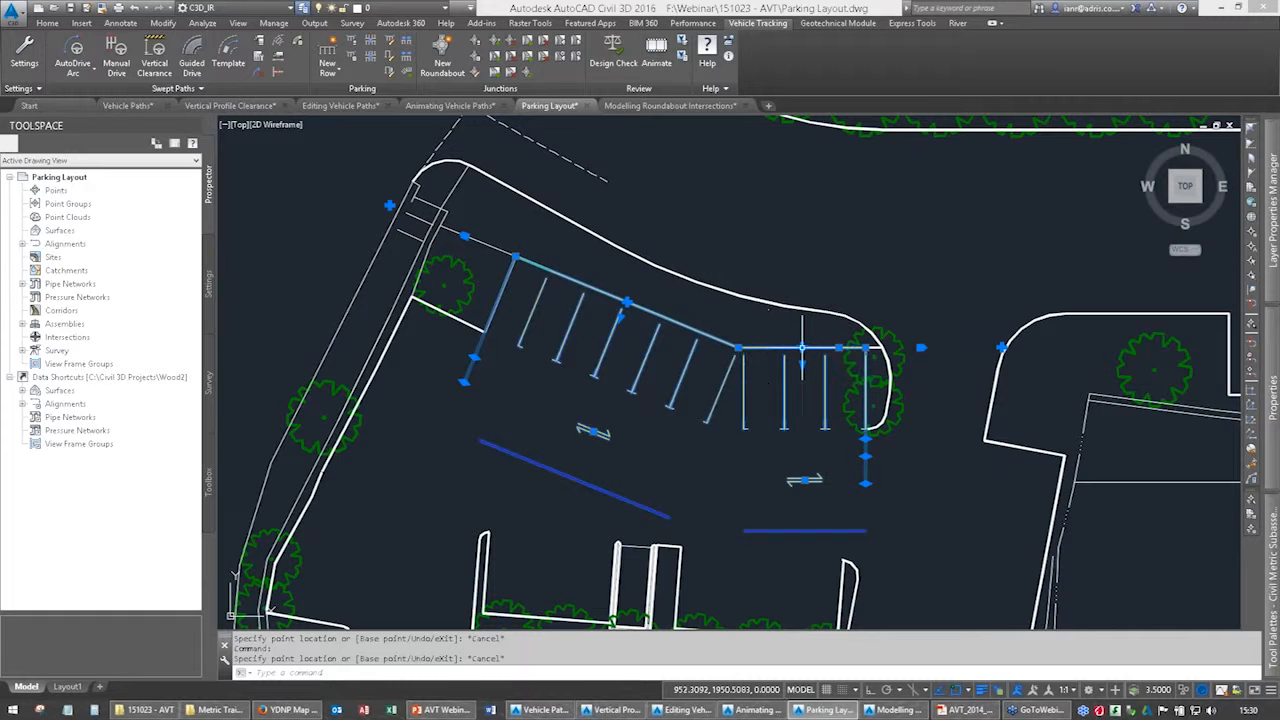
{"action": "left_click", "coordinate": [802, 348]}
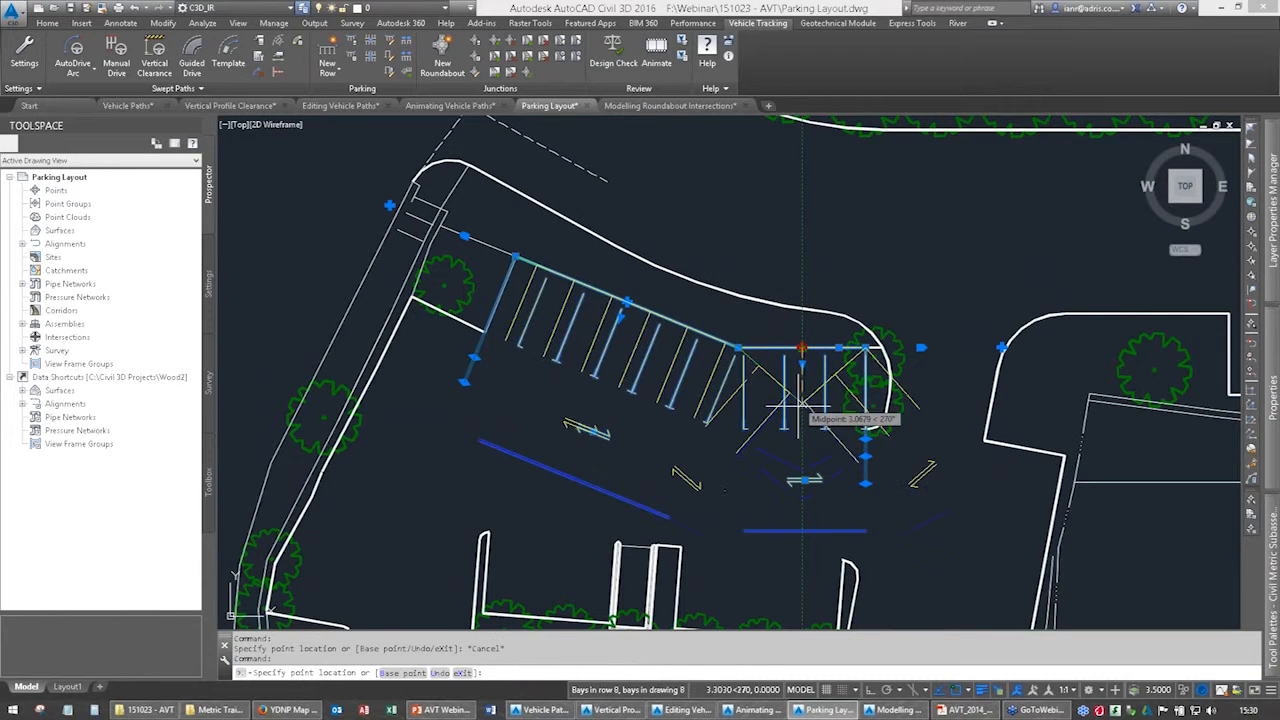
{"action": "key", "text": "Escape"}
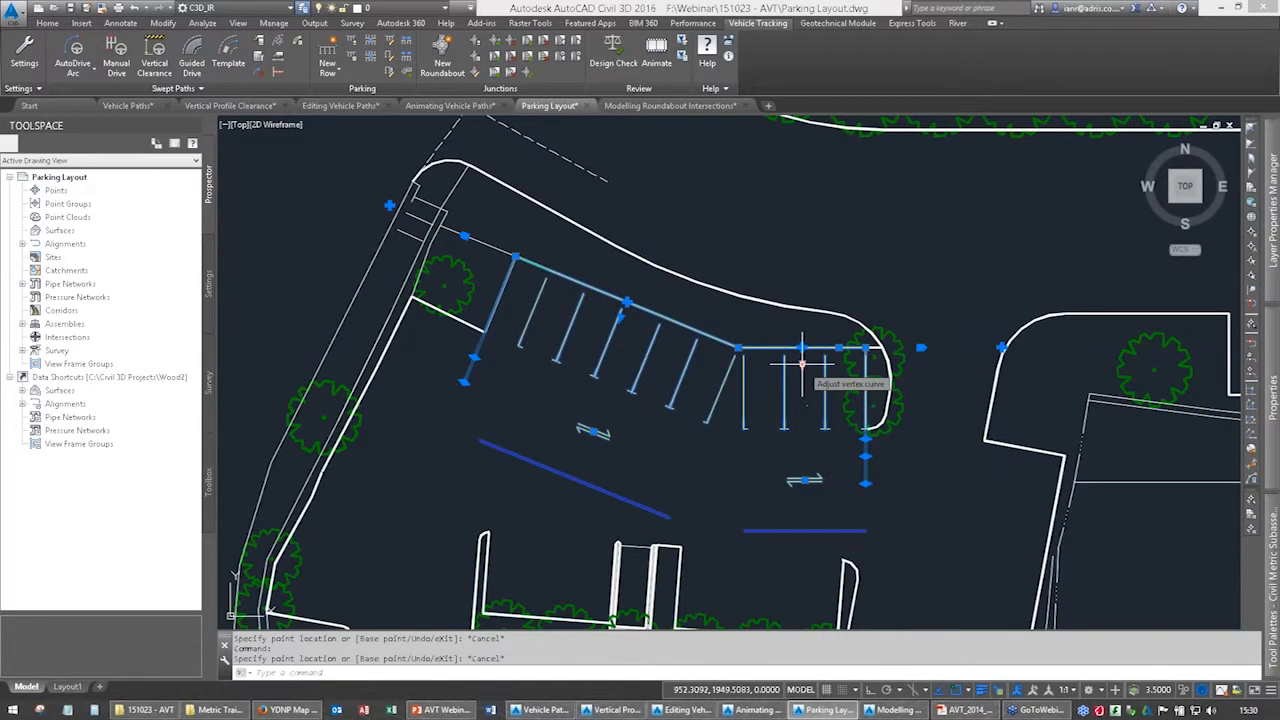
{"action": "left_click", "coordinate": [802, 352]}
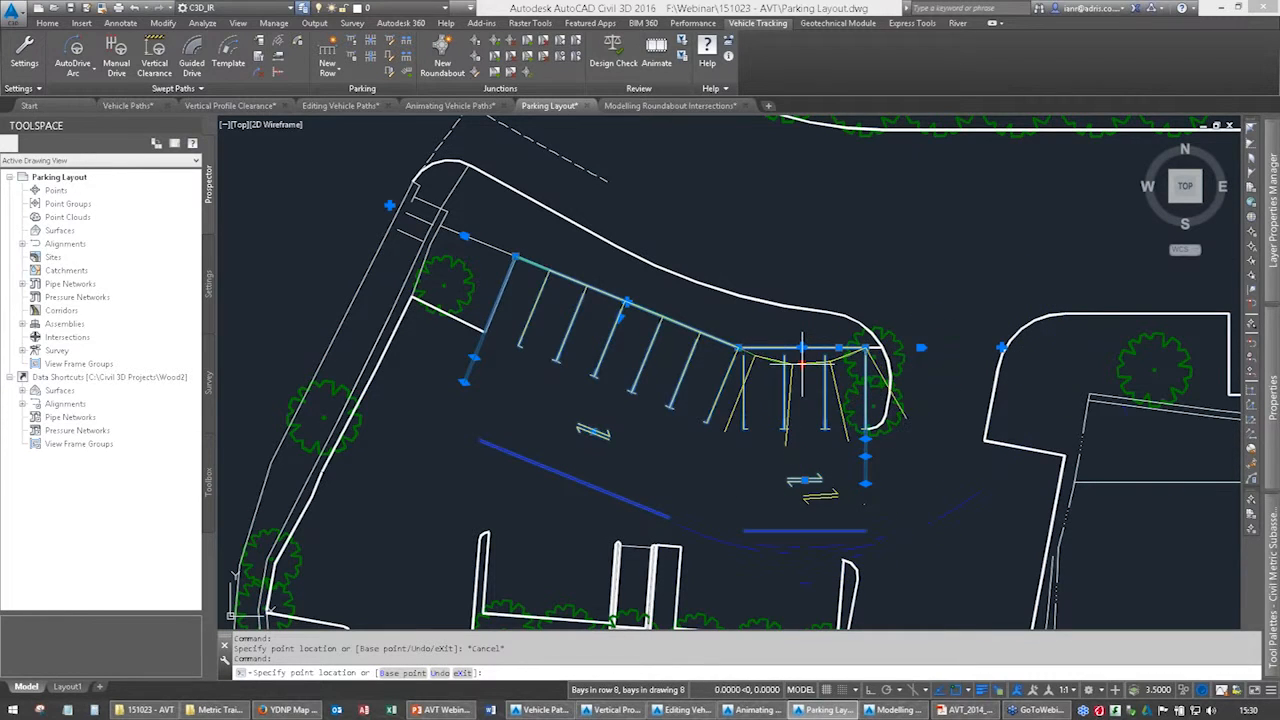
{"action": "key", "text": "Escape"}
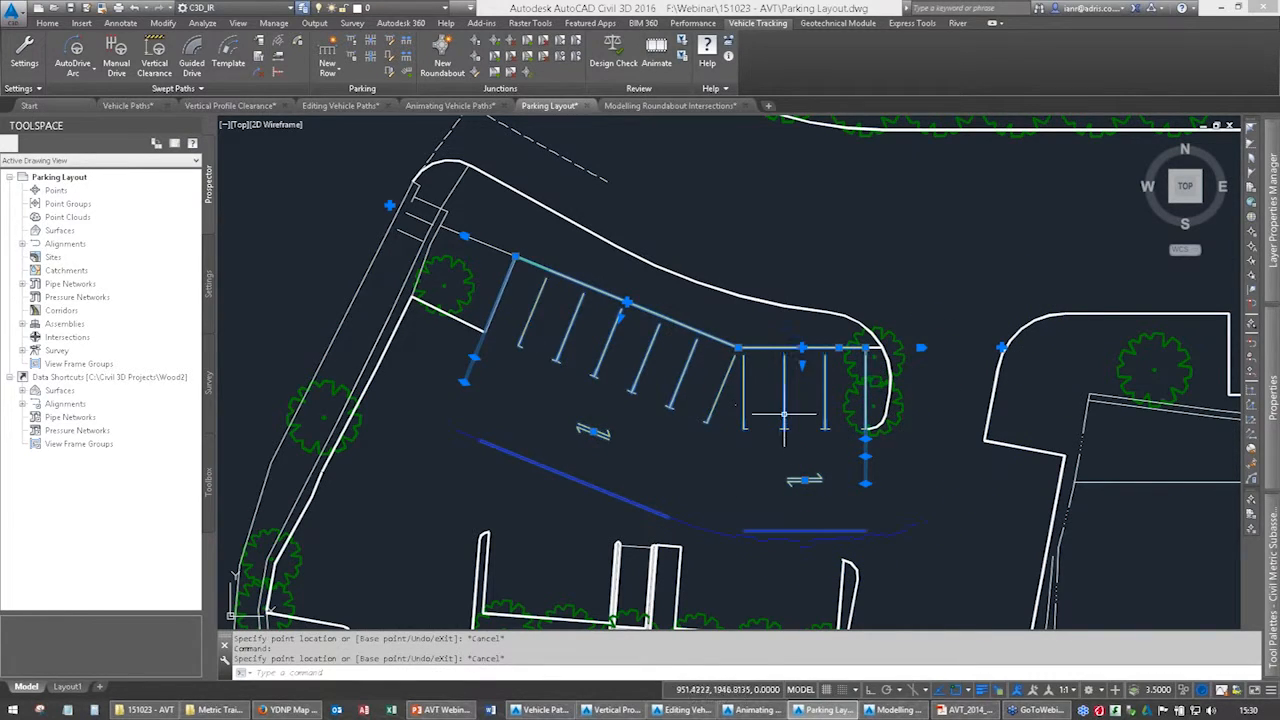
Try swinging the row's end line beside the planted area to both sides, and return it to its original angle.
{"action": "middle_click_drag", "start_coordinate": [783, 420], "coordinate": [810, 365]}
{"action": "middle_click_drag", "start_coordinate": [502, 315], "coordinate": [620, 345]}
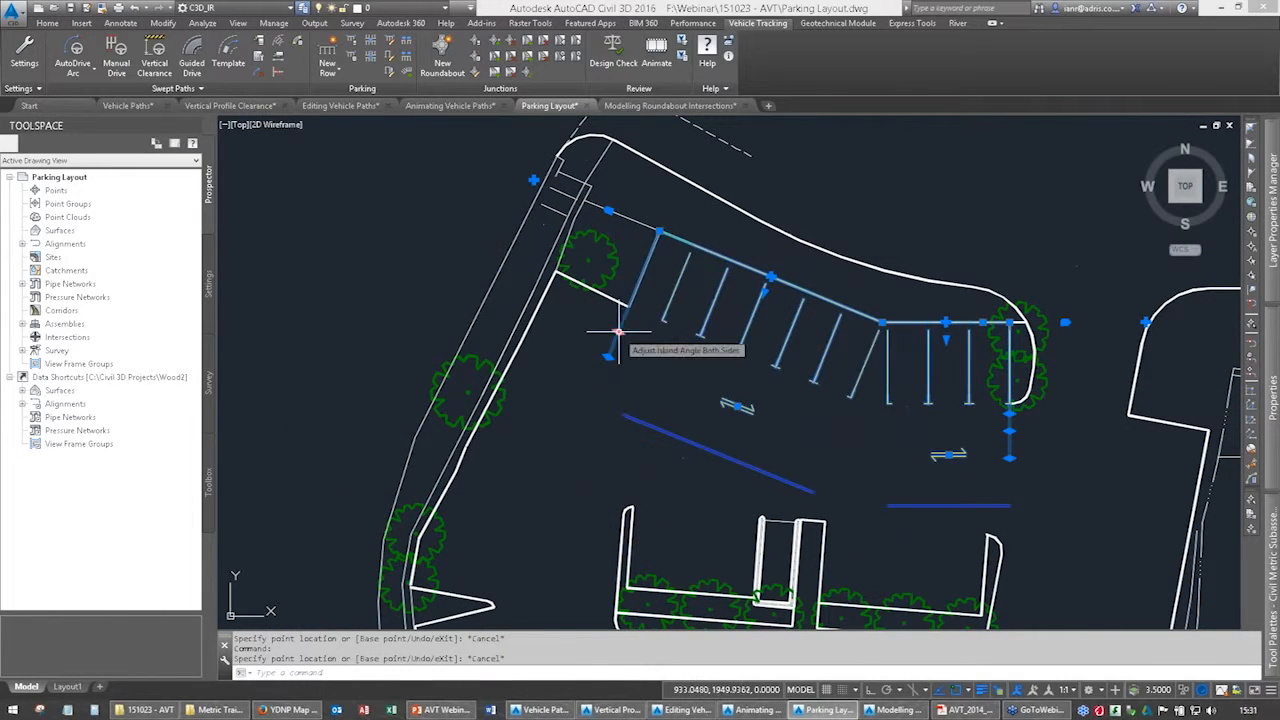
{"action": "left_click", "coordinate": [618, 332]}
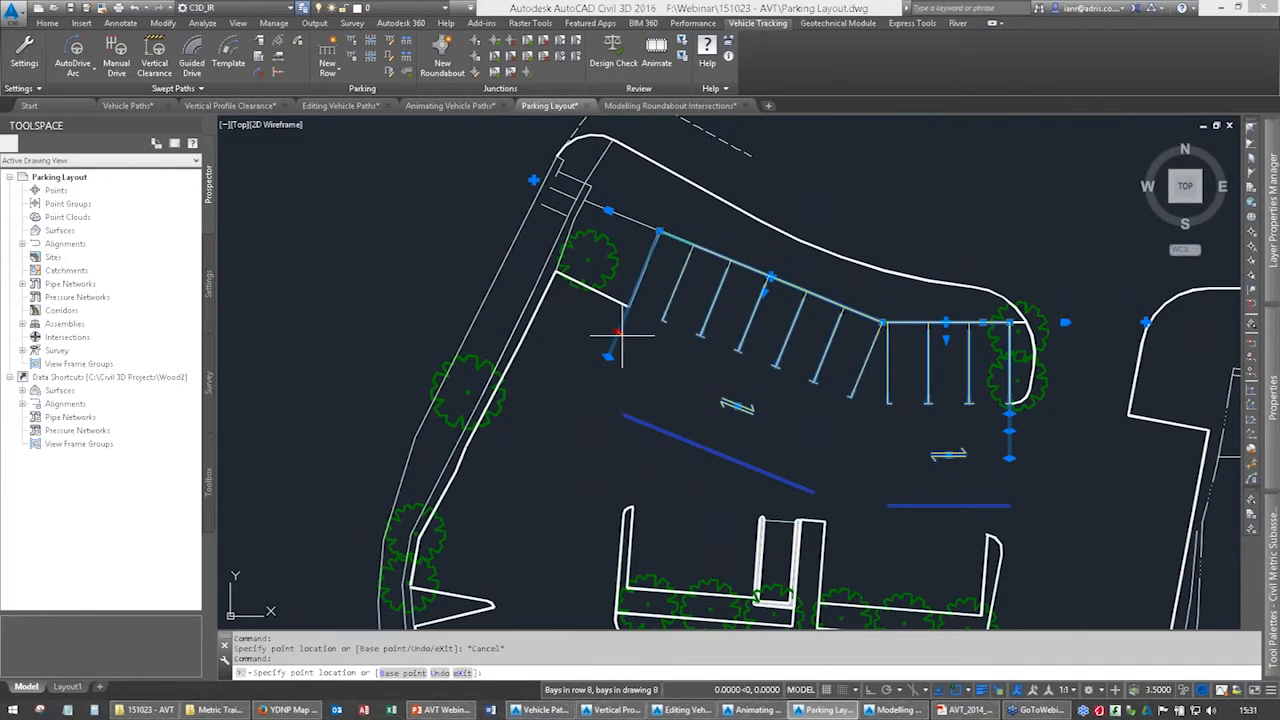
{"action": "left_click", "coordinate": [611, 349]}
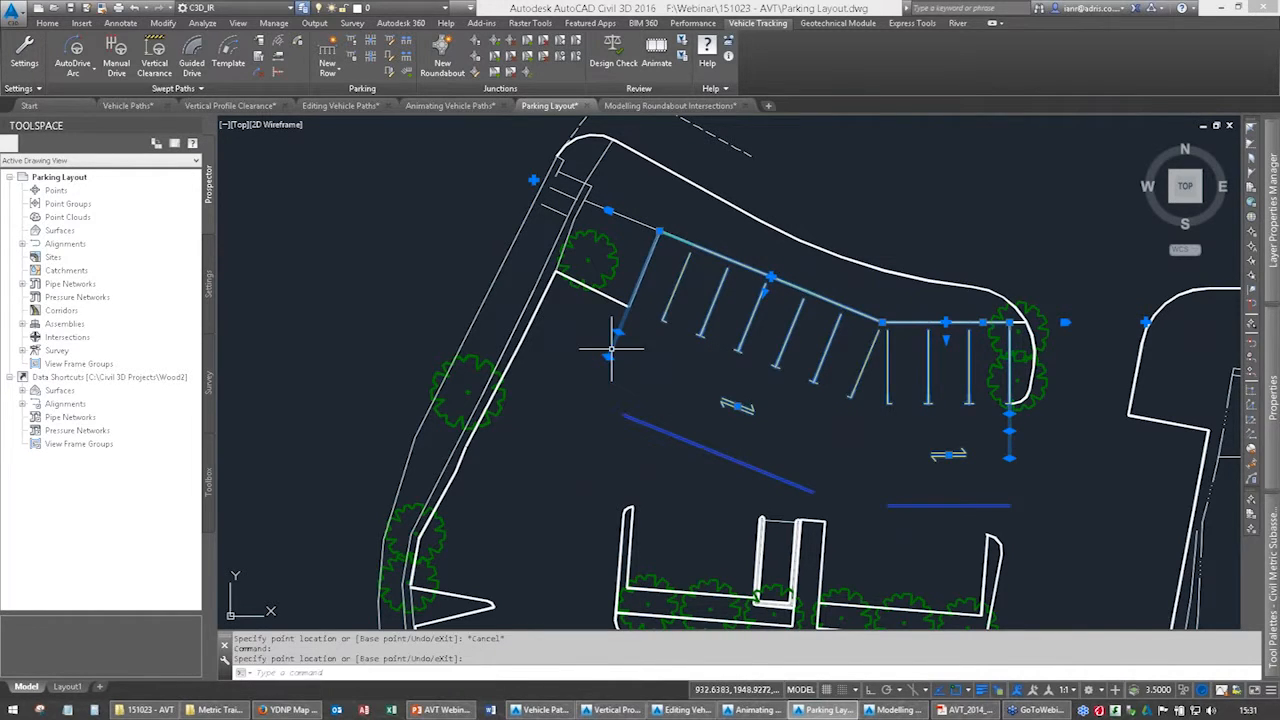
{"action": "left_click", "coordinate": [608, 357]}
{"action": "left_click", "coordinate": [572, 349]}
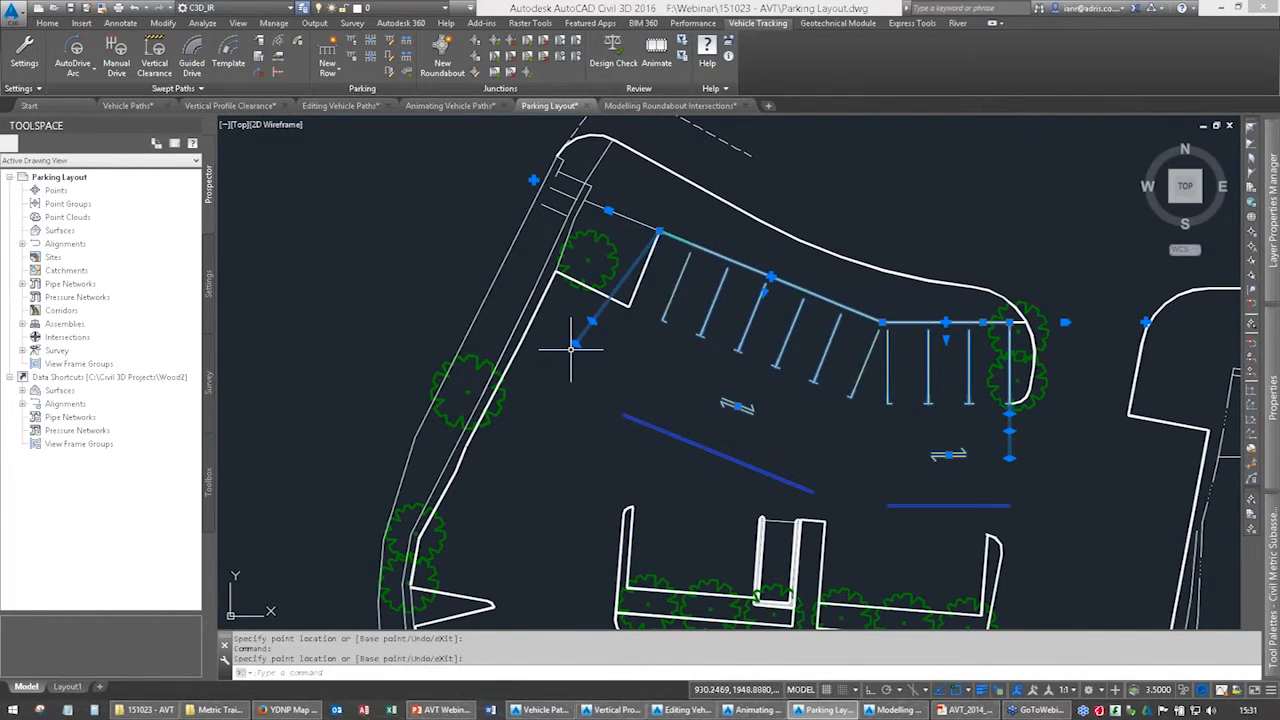
{"action": "left_click", "coordinate": [627, 365]}
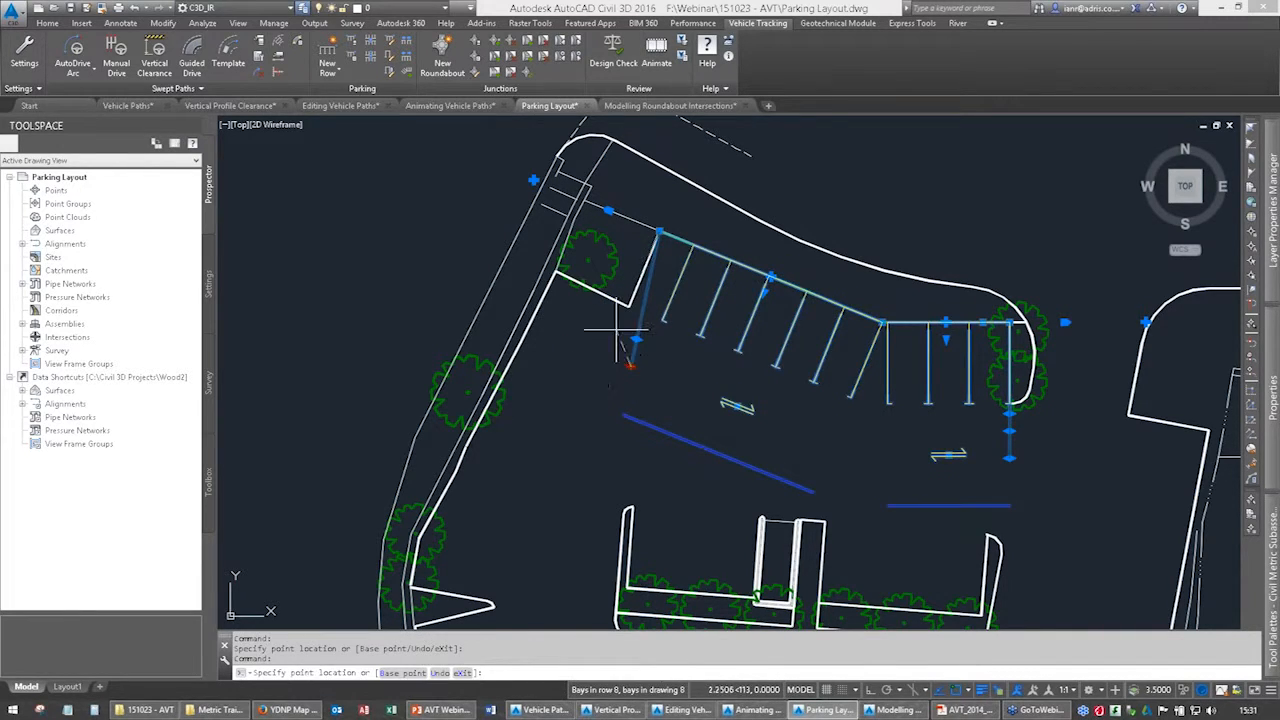
{"action": "left_click", "coordinate": [610, 355]}
Examine the blue construction lines and flow arrows in front of the parking row.
{"action": "middle_click_drag", "start_coordinate": [1030, 414], "coordinate": [890, 410]}
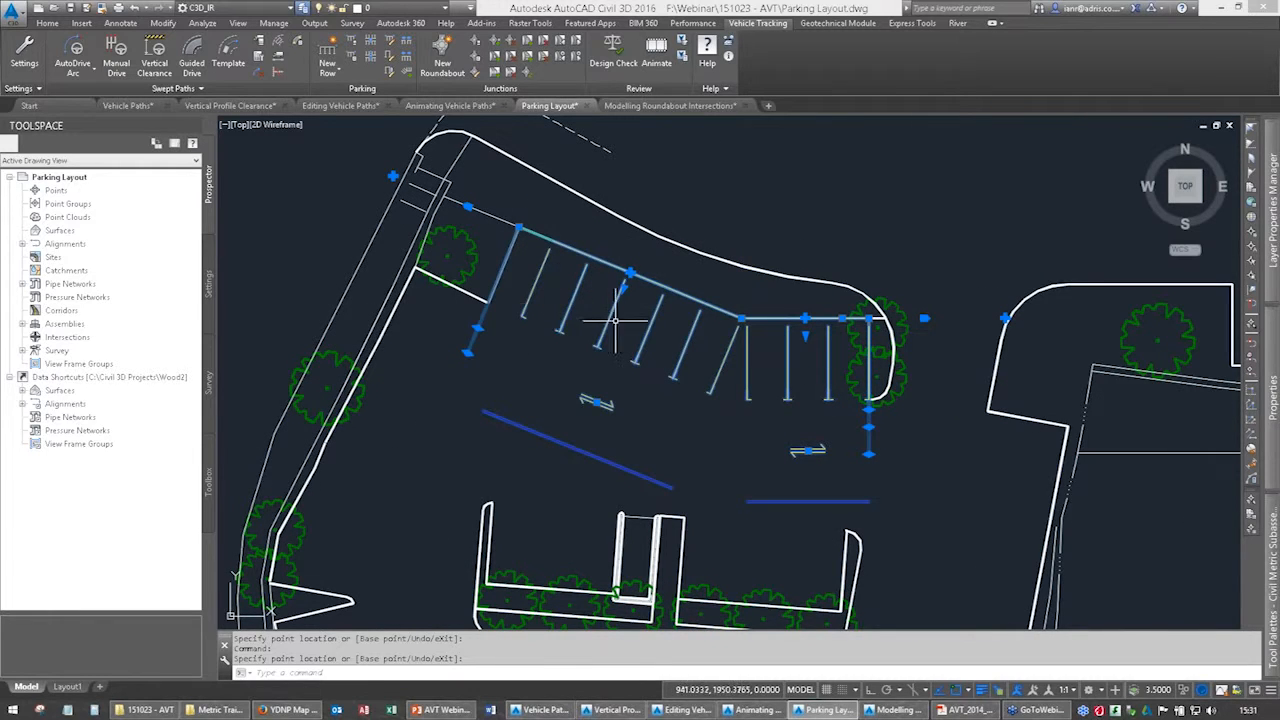
{"action": "scroll", "coordinate": [616, 340], "scroll_direction": "down", "scroll_amount": 4}
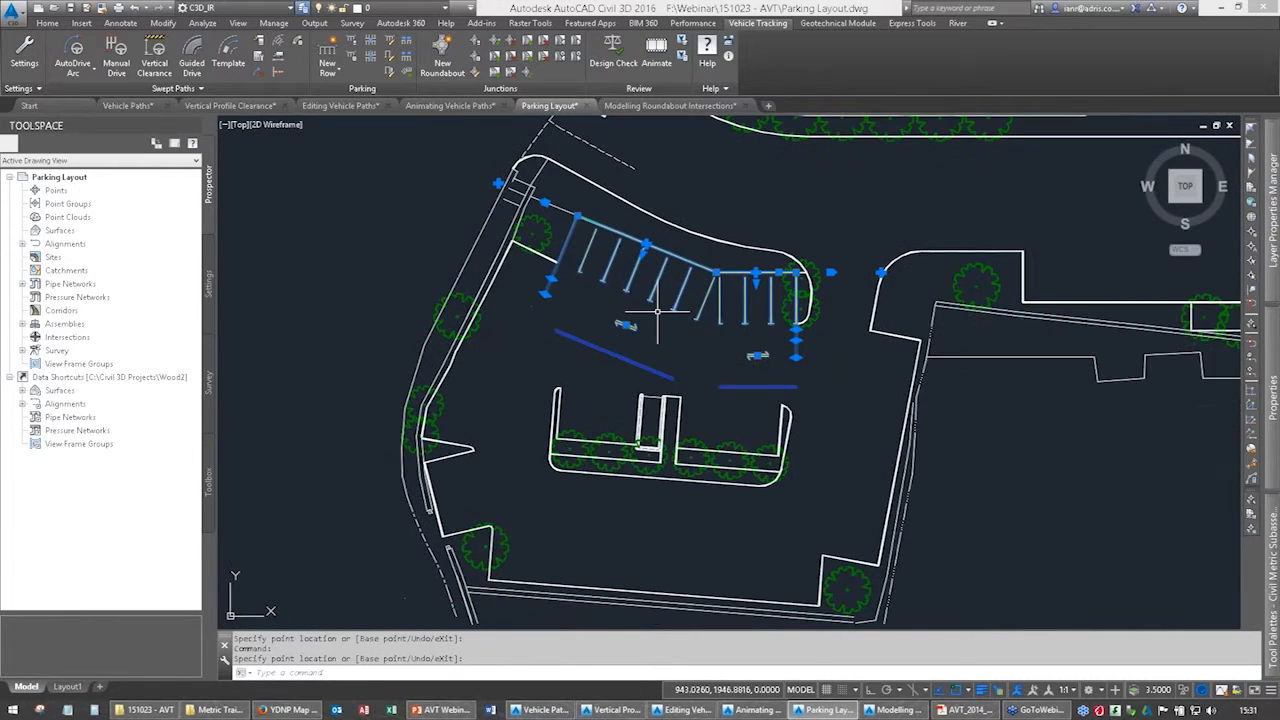
{"action": "scroll", "coordinate": [680, 304], "scroll_direction": "up", "scroll_amount": 1}
{"action": "scroll", "coordinate": [620, 300], "scroll_direction": "up", "scroll_amount": 2}
{"action": "scroll", "coordinate": [620, 300], "scroll_direction": "up", "scroll_amount": 1}
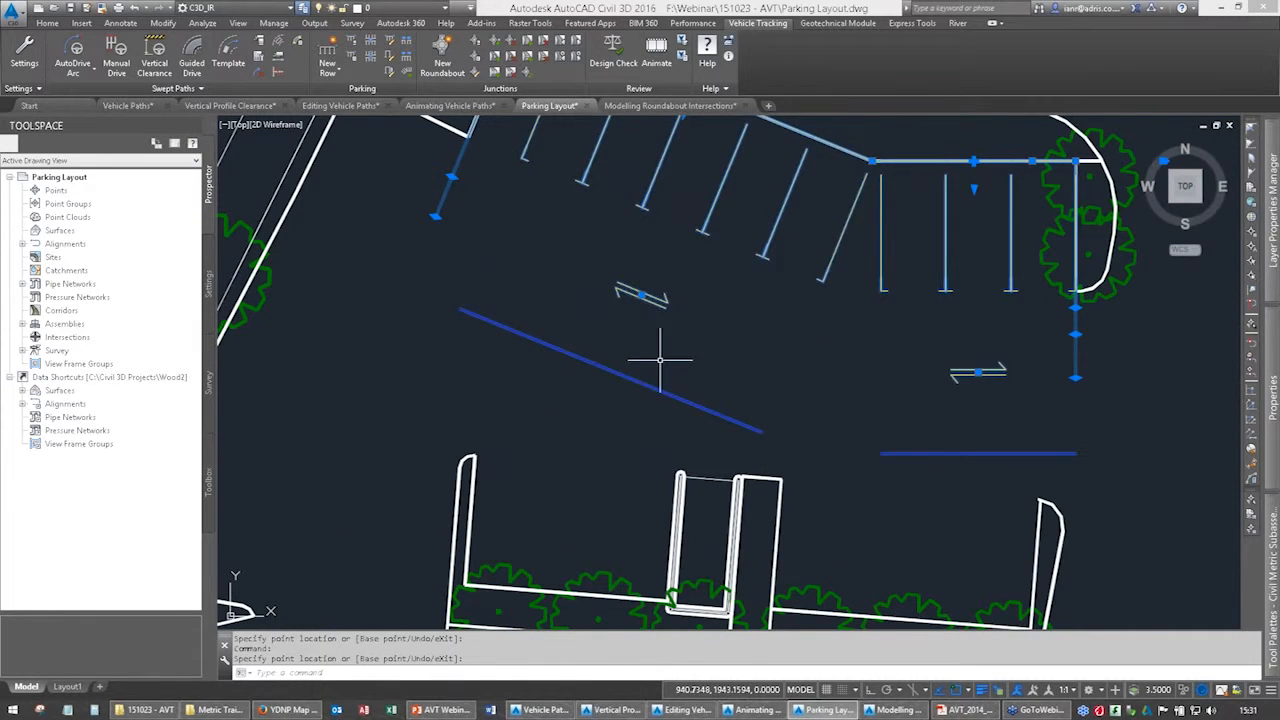
{"action": "scroll", "coordinate": [670, 360], "scroll_direction": "down", "scroll_amount": 1}
{"action": "scroll", "coordinate": [640, 348], "scroll_direction": "down", "scroll_amount": 1}
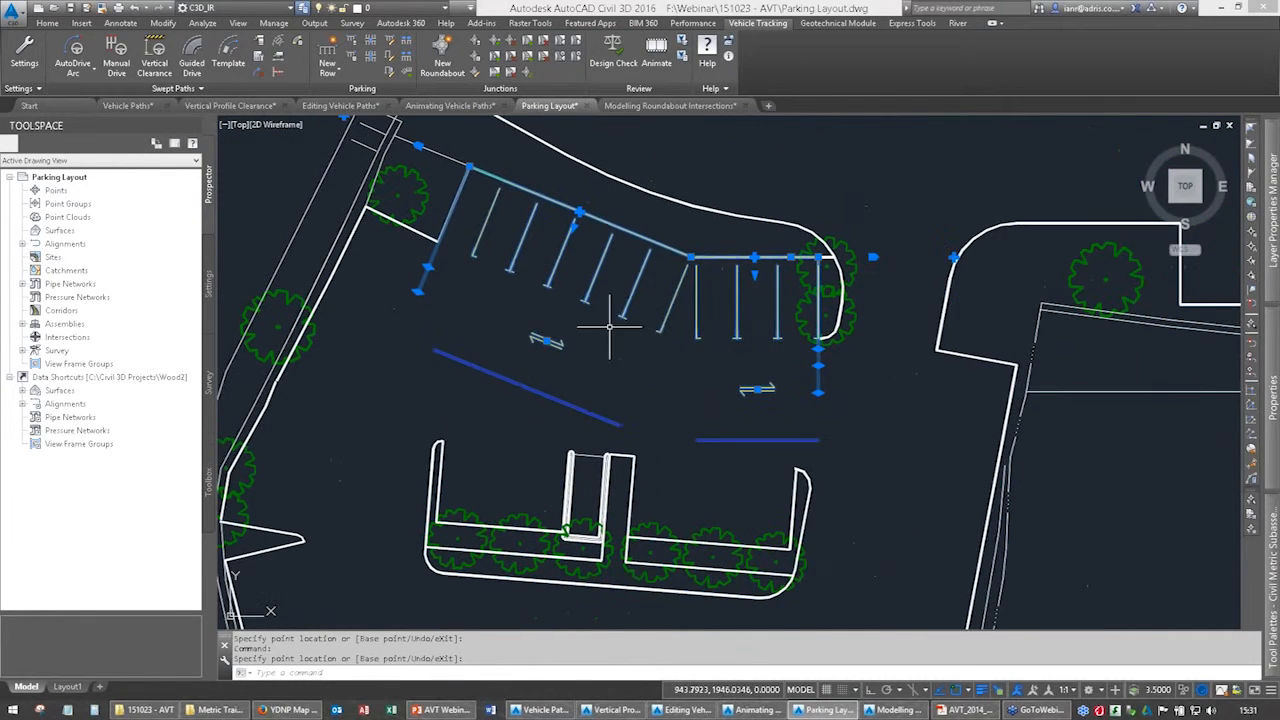
Freeze the BayConstruction layer to hide the row's construction graphics, and thaw it again.
{"action": "left_click", "coordinate": [417, 8]}
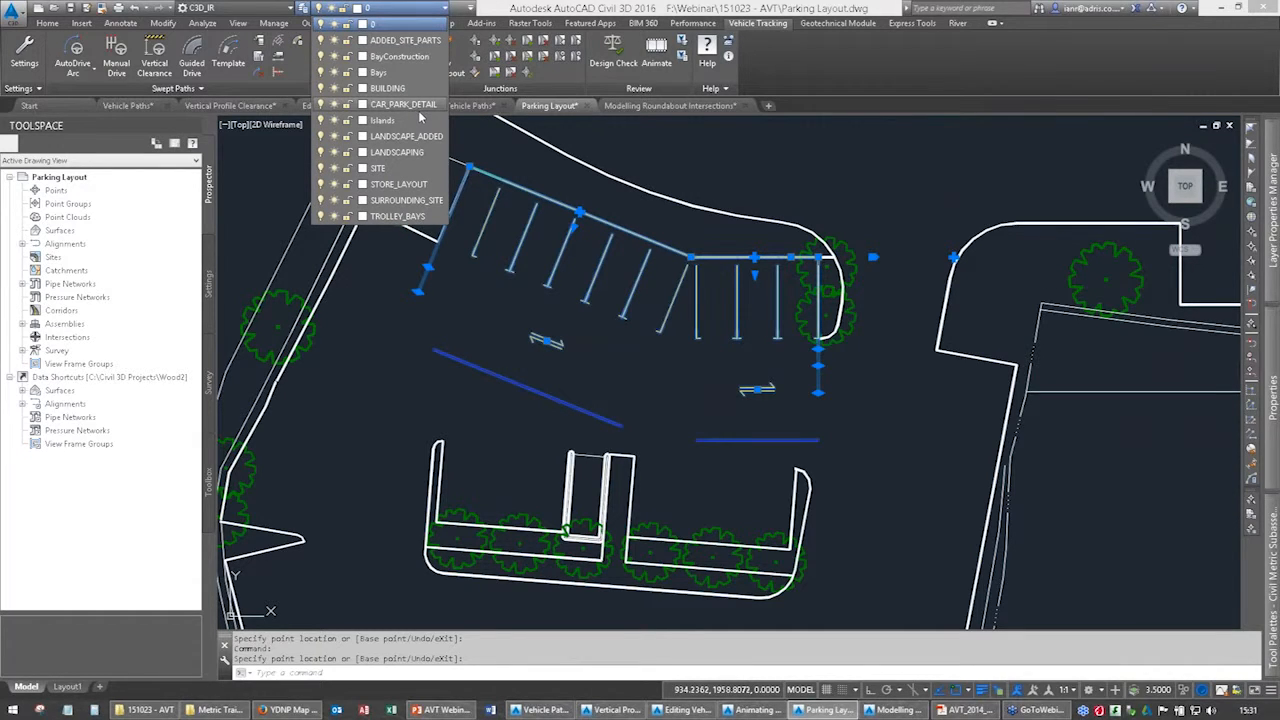
{"action": "left_click", "coordinate": [335, 57]}
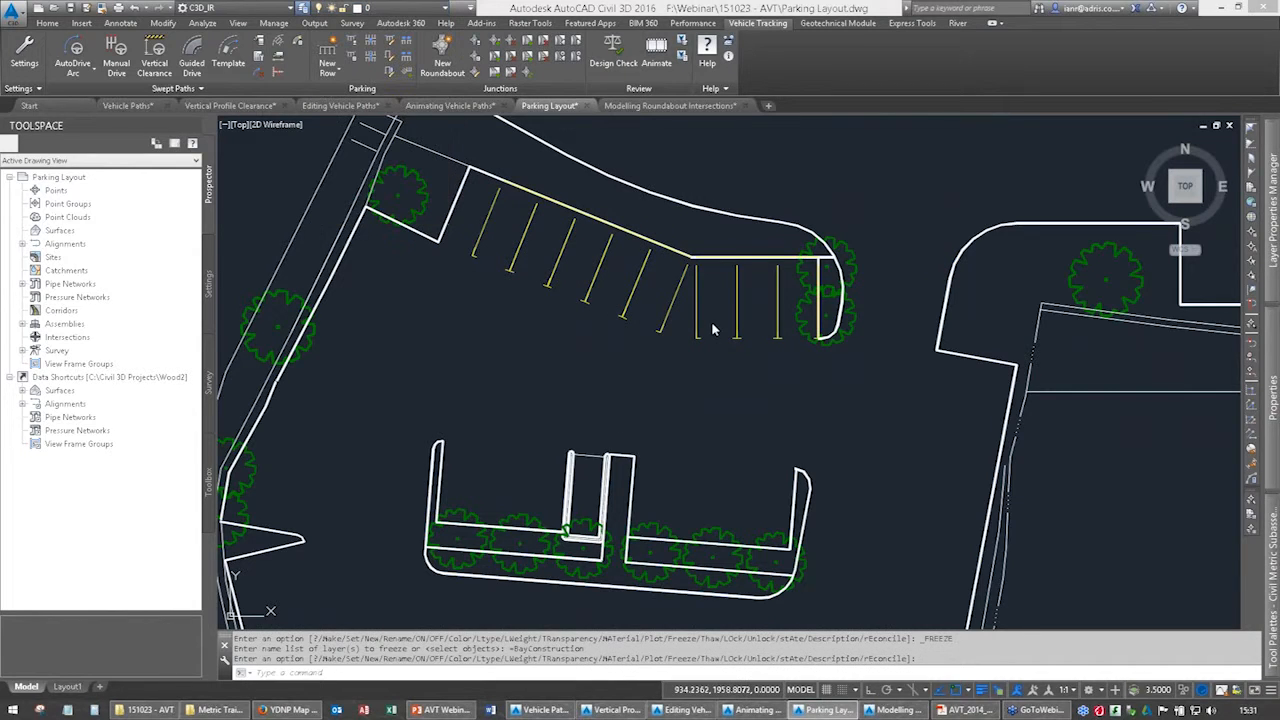
{"action": "middle_click_drag", "start_coordinate": [678, 326], "coordinate": [796, 355]}
{"action": "key", "text": "Return"}
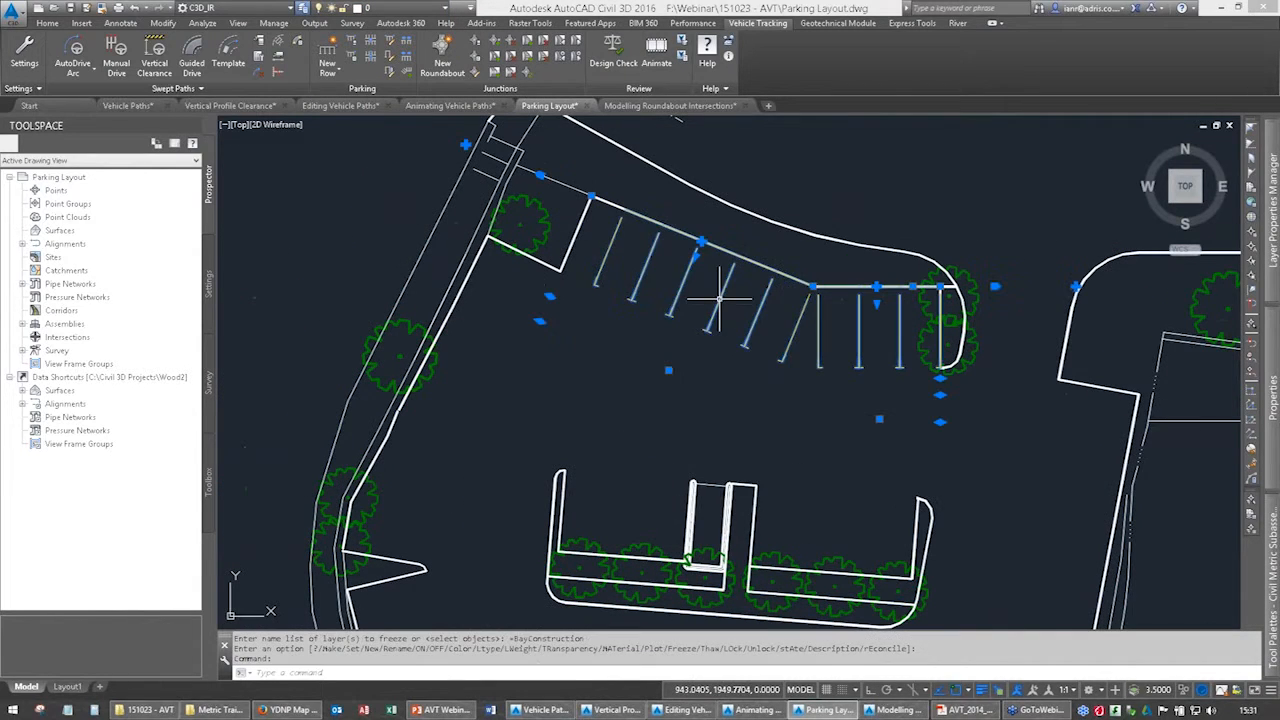
{"action": "left_click", "coordinate": [400, 8]}
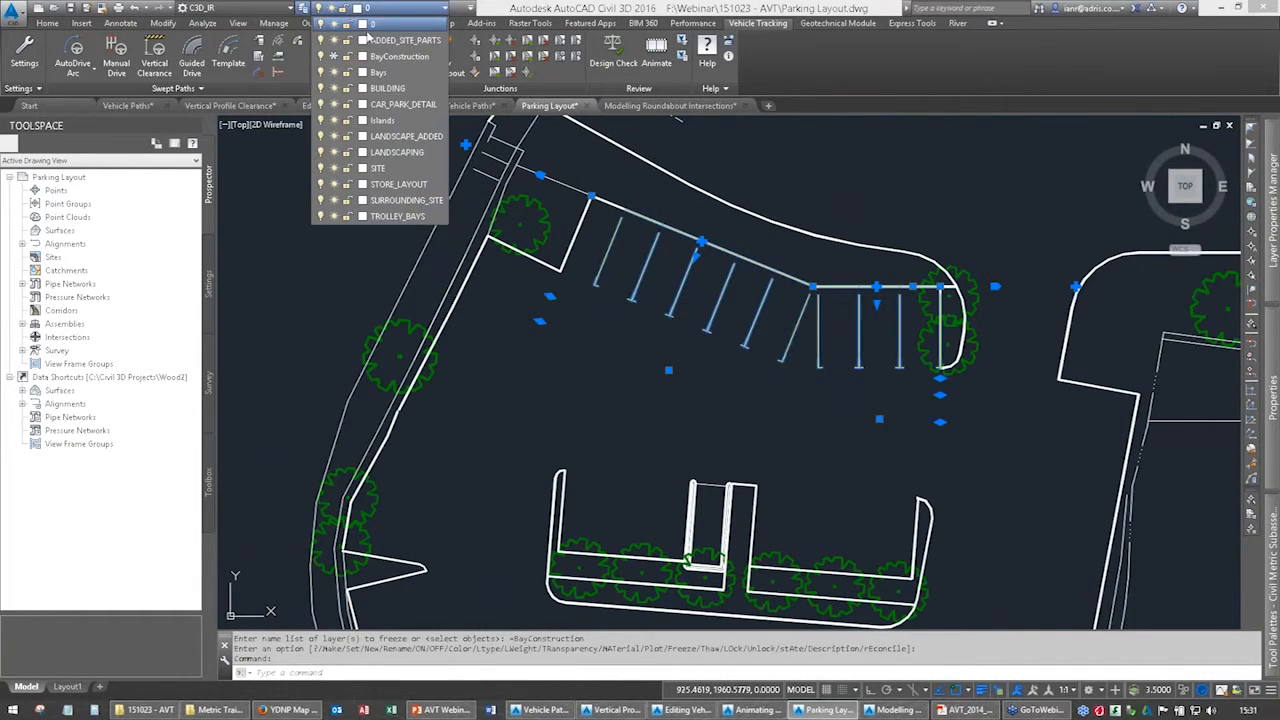
{"action": "left_click", "coordinate": [345, 73]}
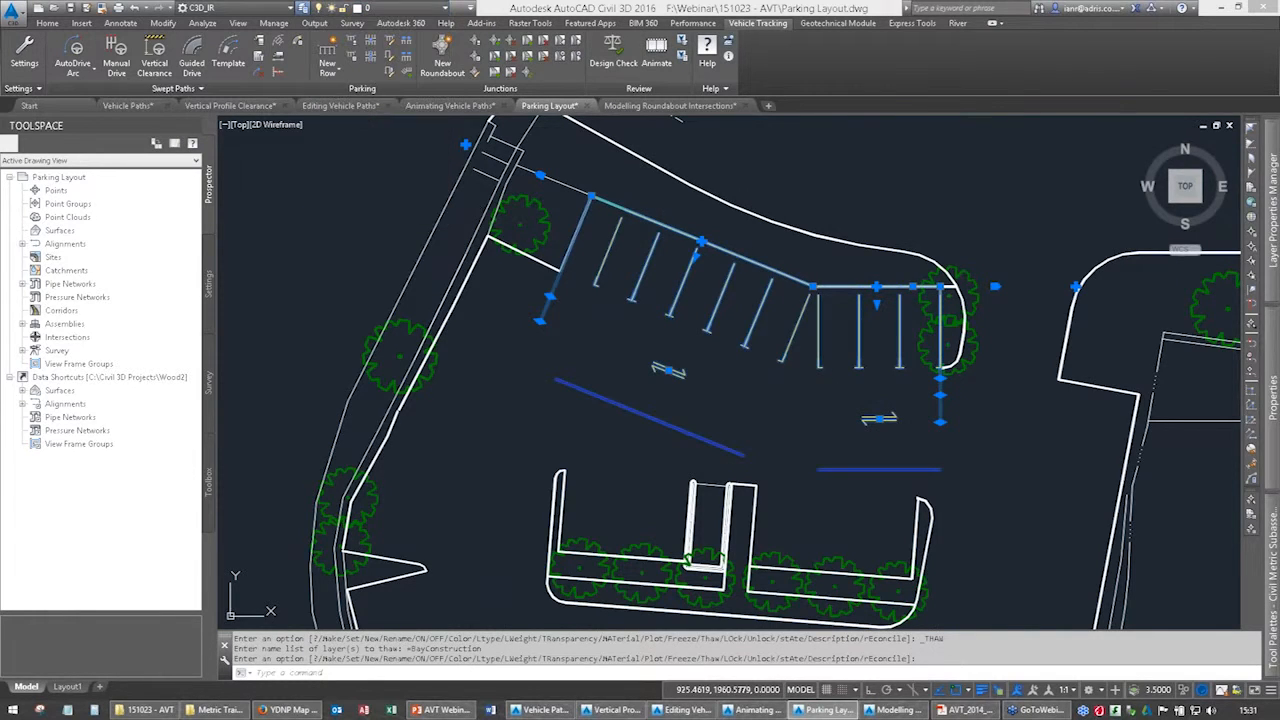
{"action": "key", "text": "Escape"}
{"action": "key", "text": "Escape"}
Change the row's traffic flow from two-way to one-way, heading toward the planted-area end.
{"action": "left_click", "coordinate": [878, 418]}
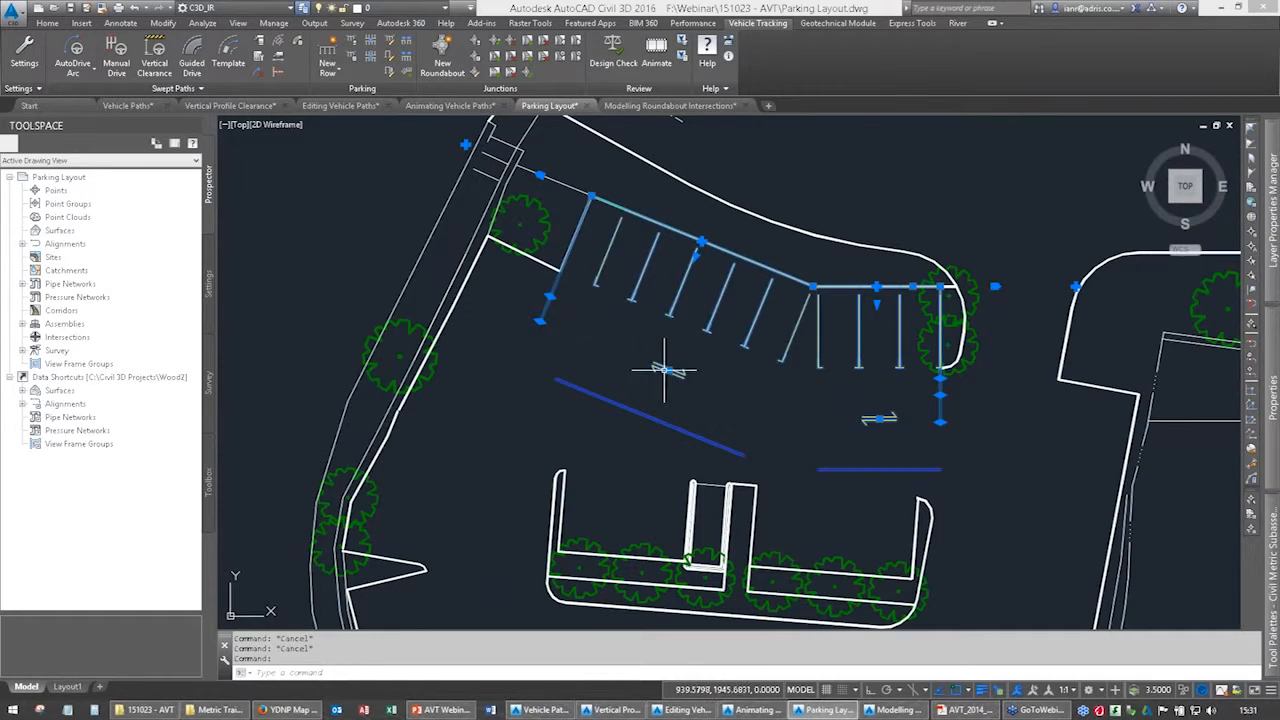
{"action": "left_click", "coordinate": [878, 418]}
{"action": "left_click", "coordinate": [719, 414]}
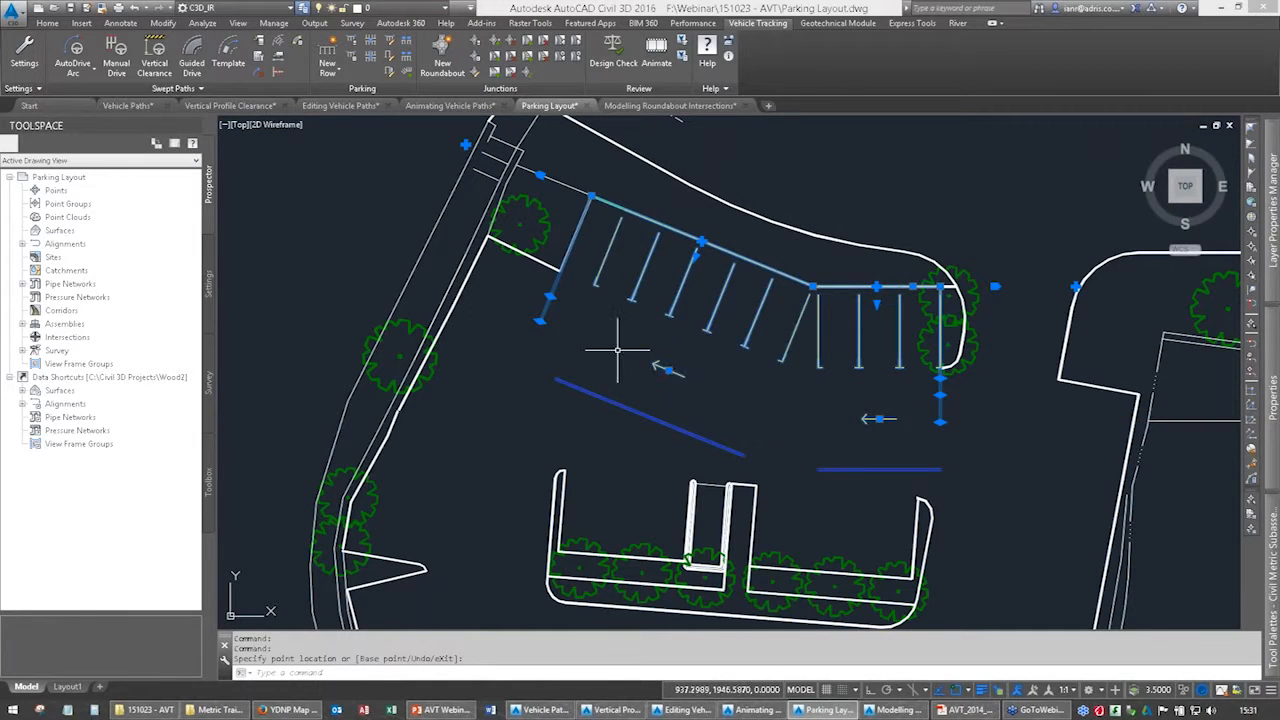
Start a new parking row using the pooled standard "Area 1 based on Design Bulletin 32 Second Edition".
{"action": "mouse_move", "coordinate": [699, 353]}
{"action": "middle_mouse_down"}
{"action": "mouse_move", "coordinate": [707, 321]}
{"action": "mouse_move", "coordinate": [757, 294]}
{"action": "middle_mouse_up"}
{"action": "key", "text": "Escape"}
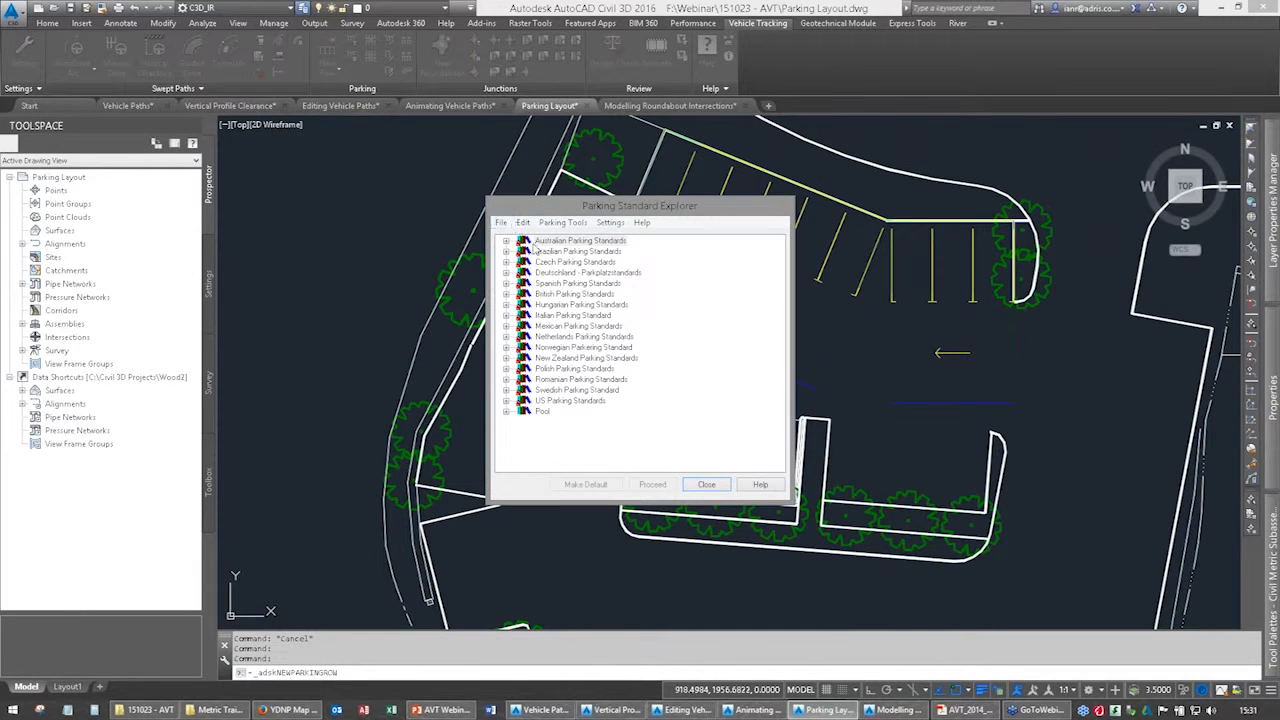
{"action": "left_click", "coordinate": [507, 412]}
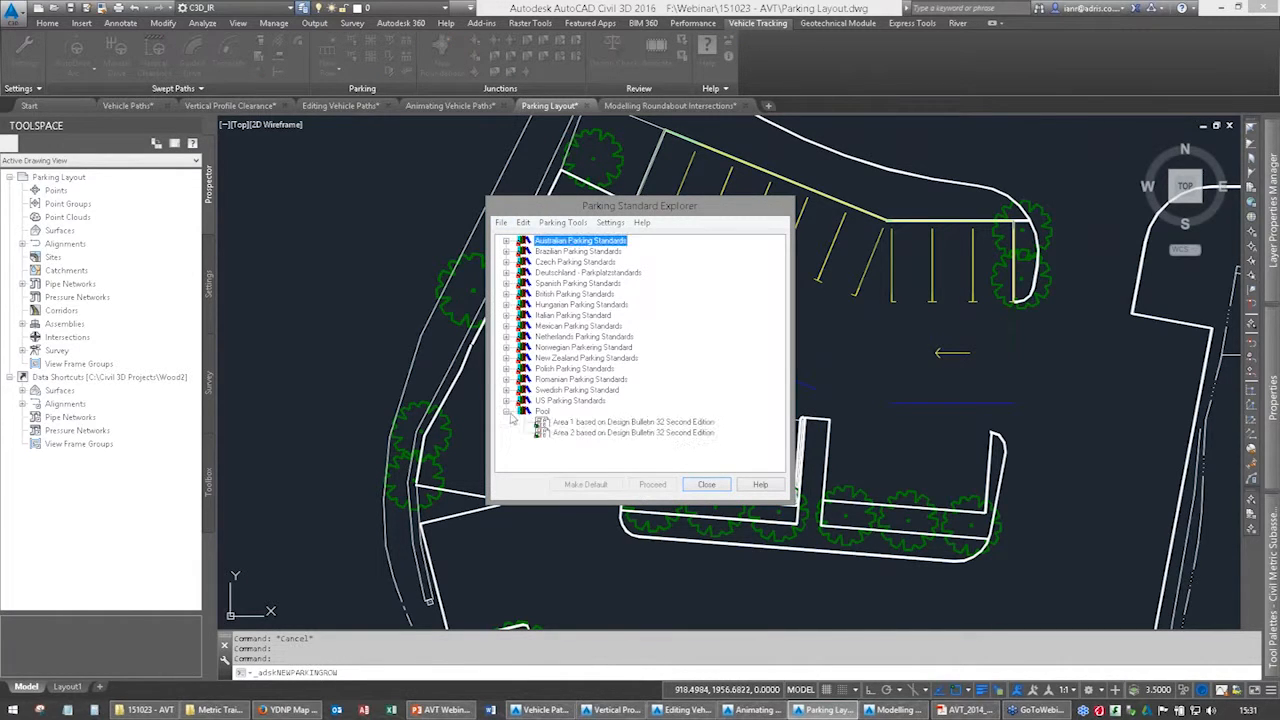
{"action": "double_click", "coordinate": [556, 425]}
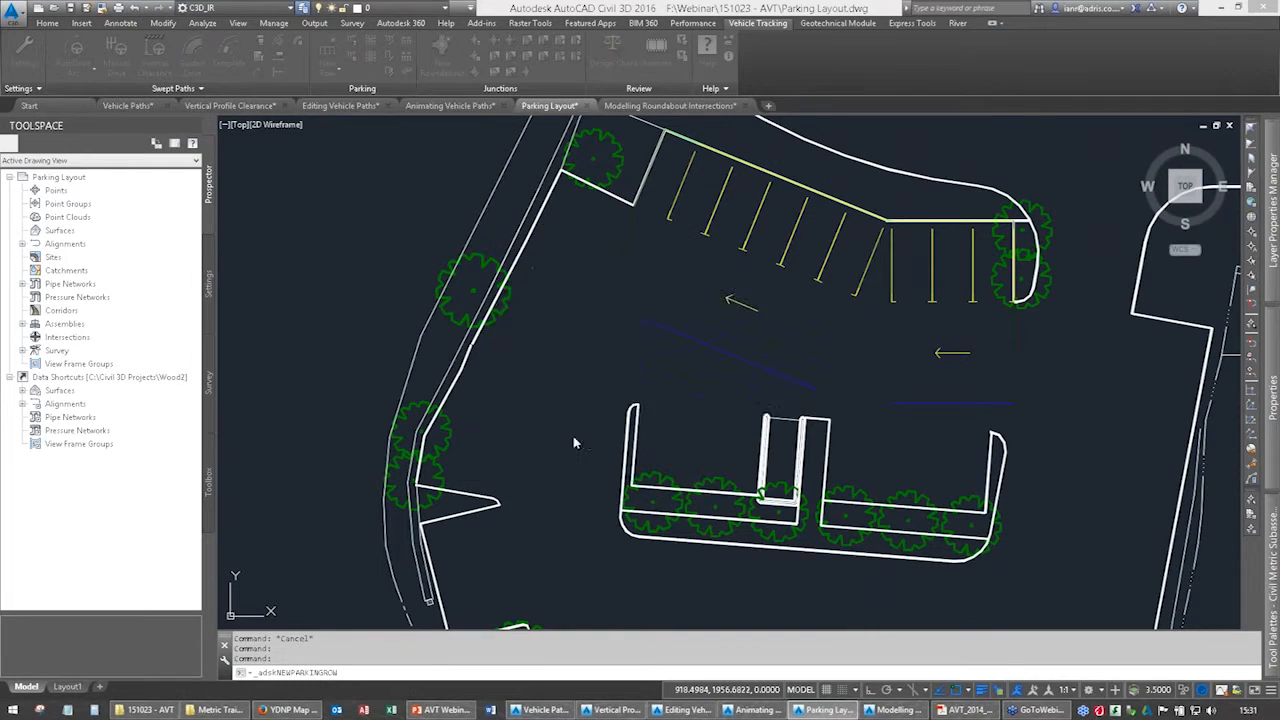
{"action": "left_click", "coordinate": [630, 379]}
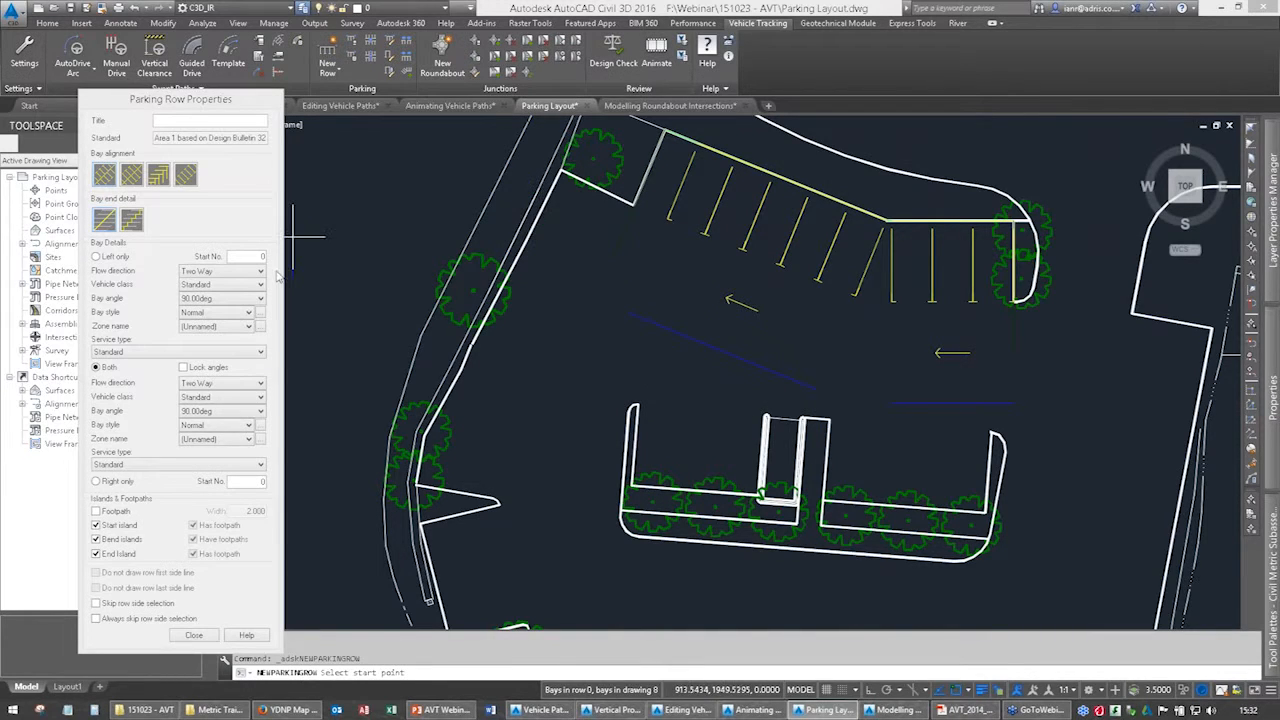
Set the new row to left-side bays only with Start to End flow, and turn off its start and end islands.
{"action": "left_click", "coordinate": [97, 256]}
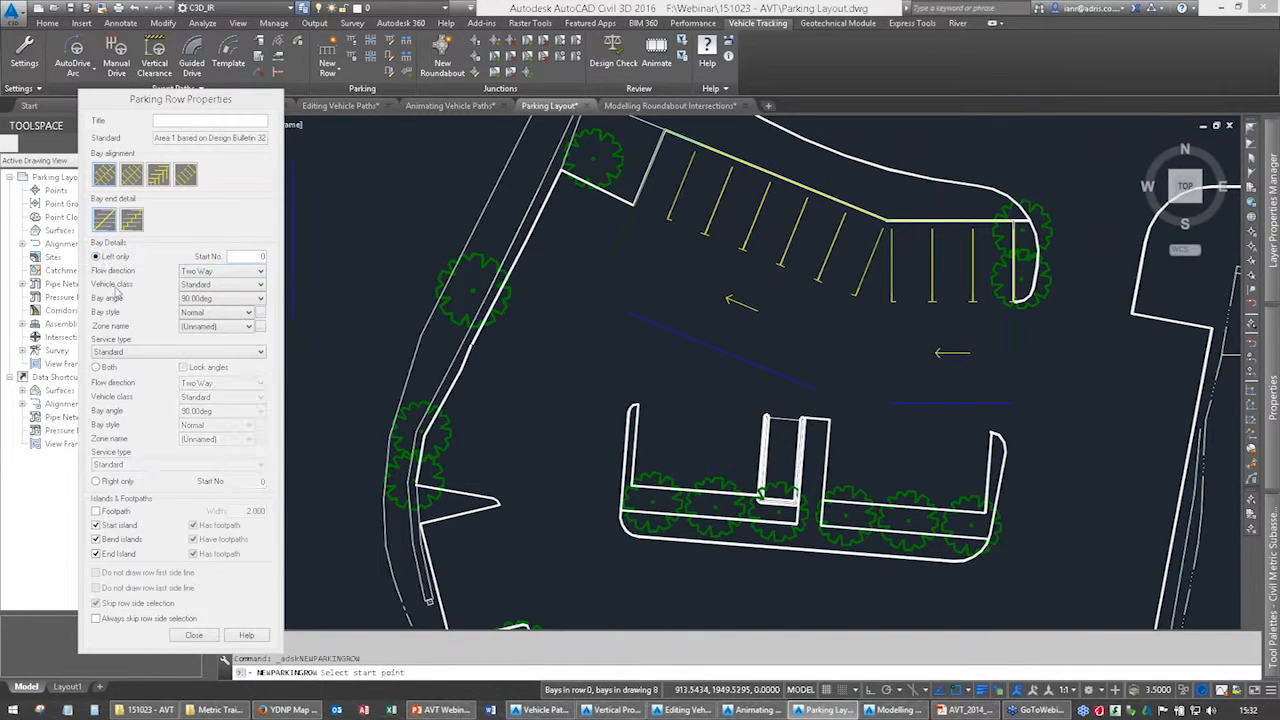
{"action": "left_click", "coordinate": [229, 274]}
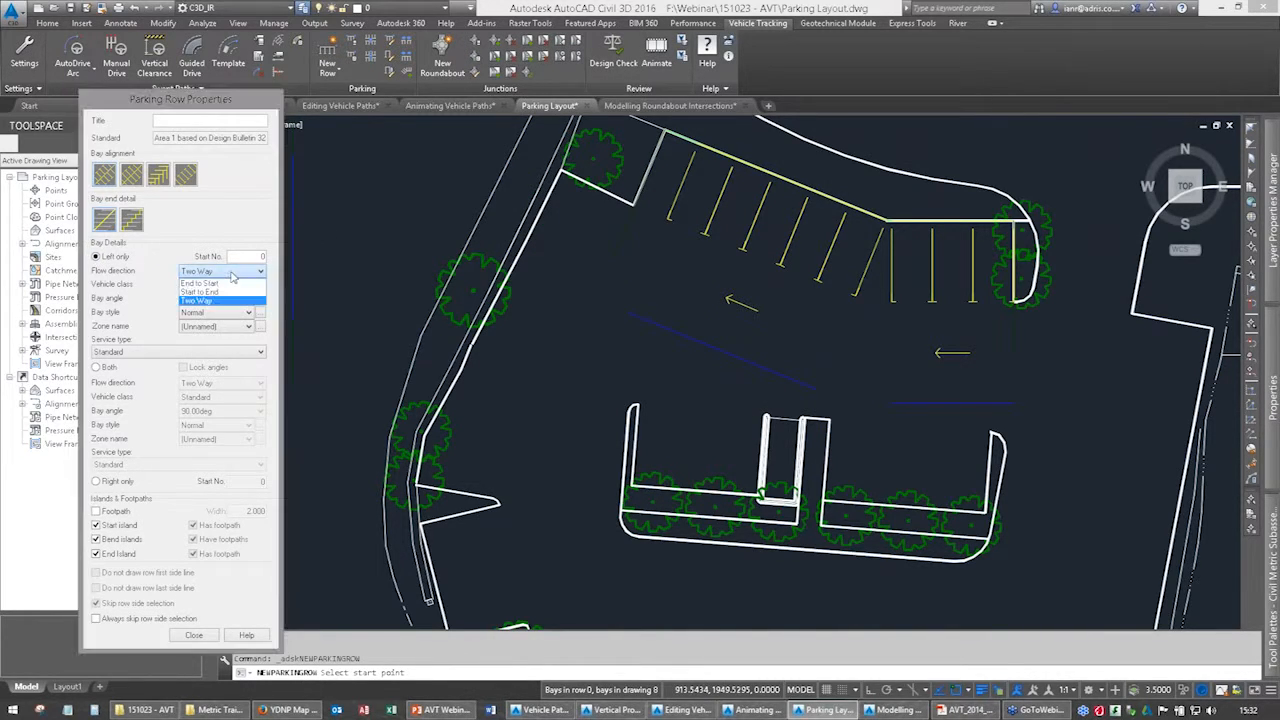
{"action": "left_click", "coordinate": [200, 283]}
{"action": "left_click", "coordinate": [229, 273]}
{"action": "left_click", "coordinate": [212, 293]}
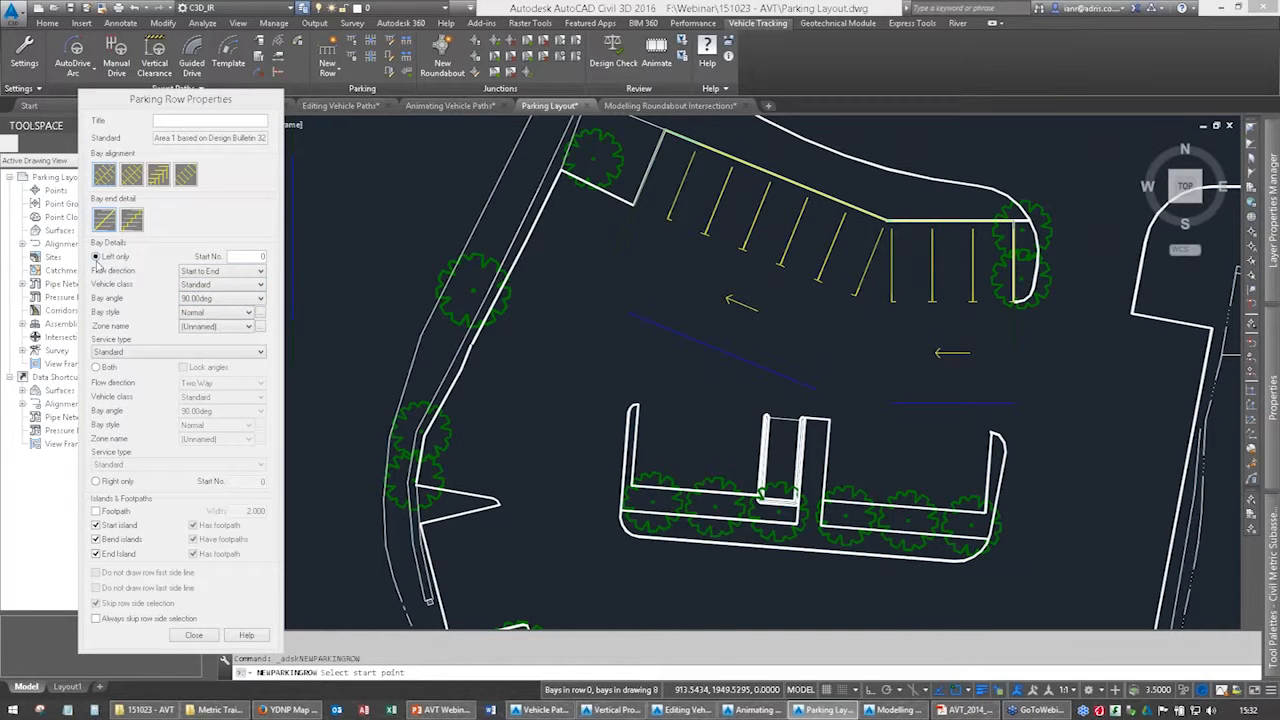
{"action": "left_click", "coordinate": [97, 553]}
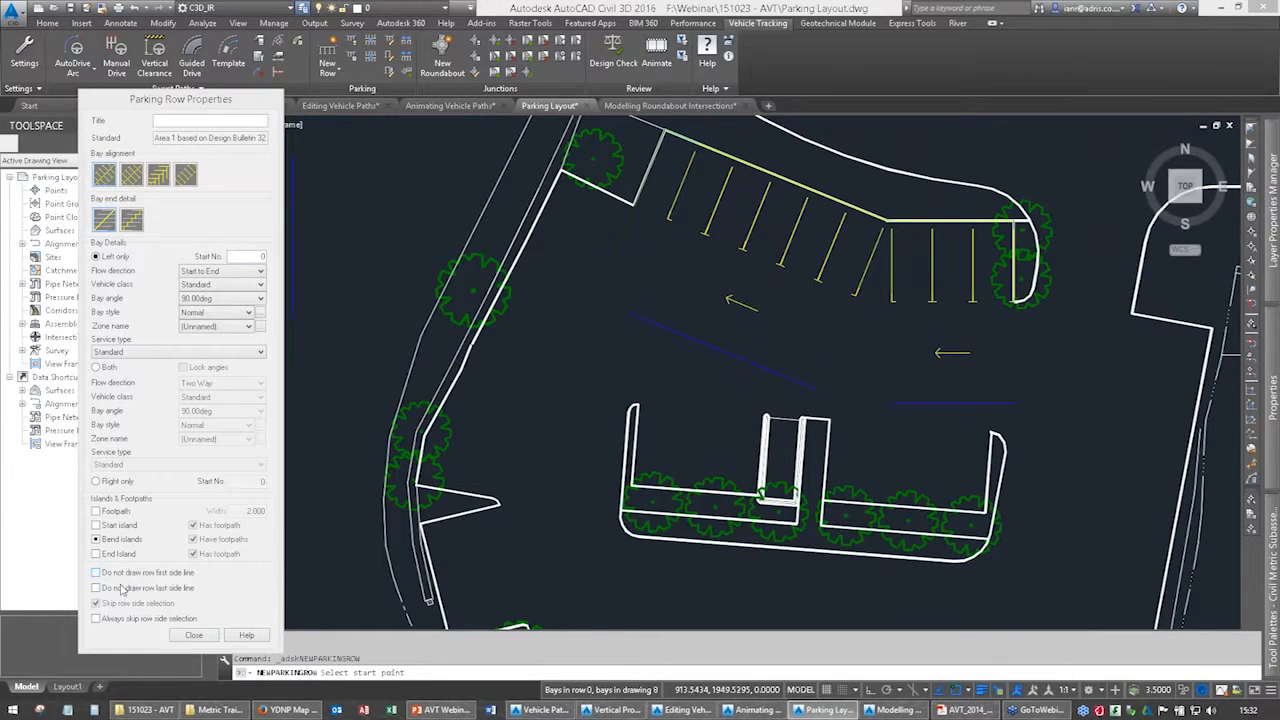
Draw the parking row along the western kerb, from the planted corner through the kerb bend to the base of the tapered island.
{"action": "left_click", "coordinate": [559, 177]}
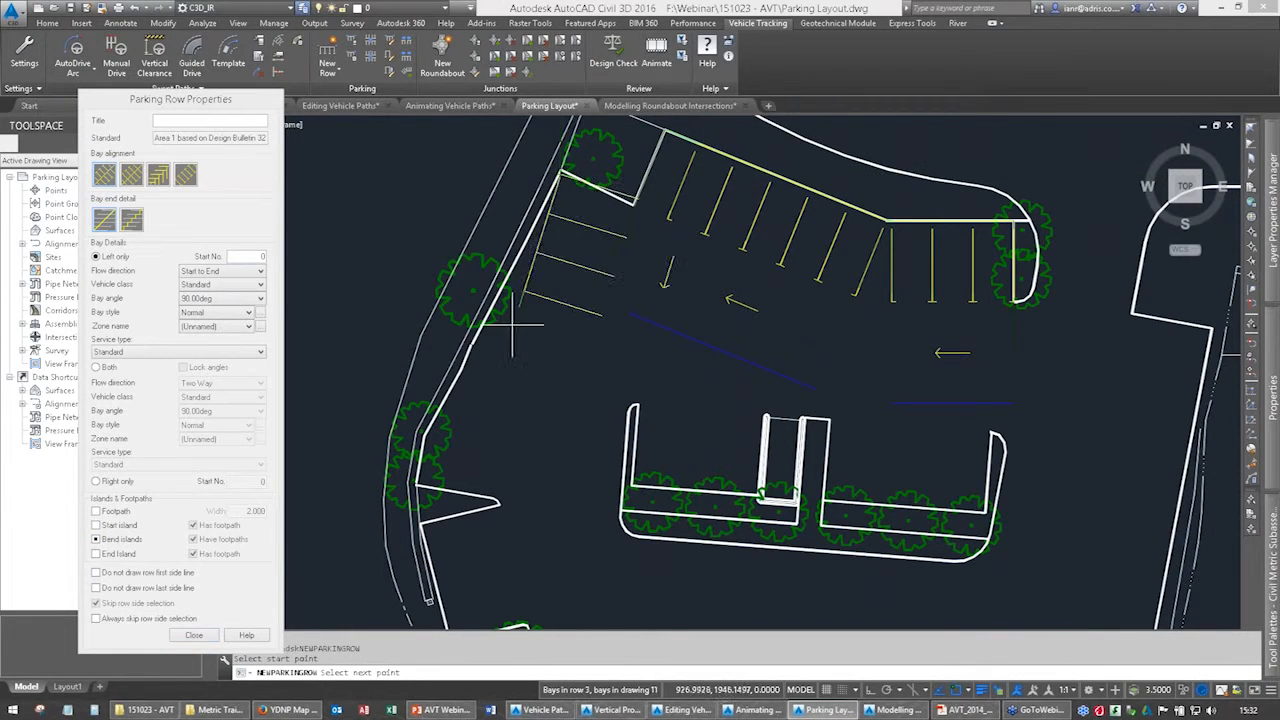
{"action": "left_click", "coordinate": [461, 369]}
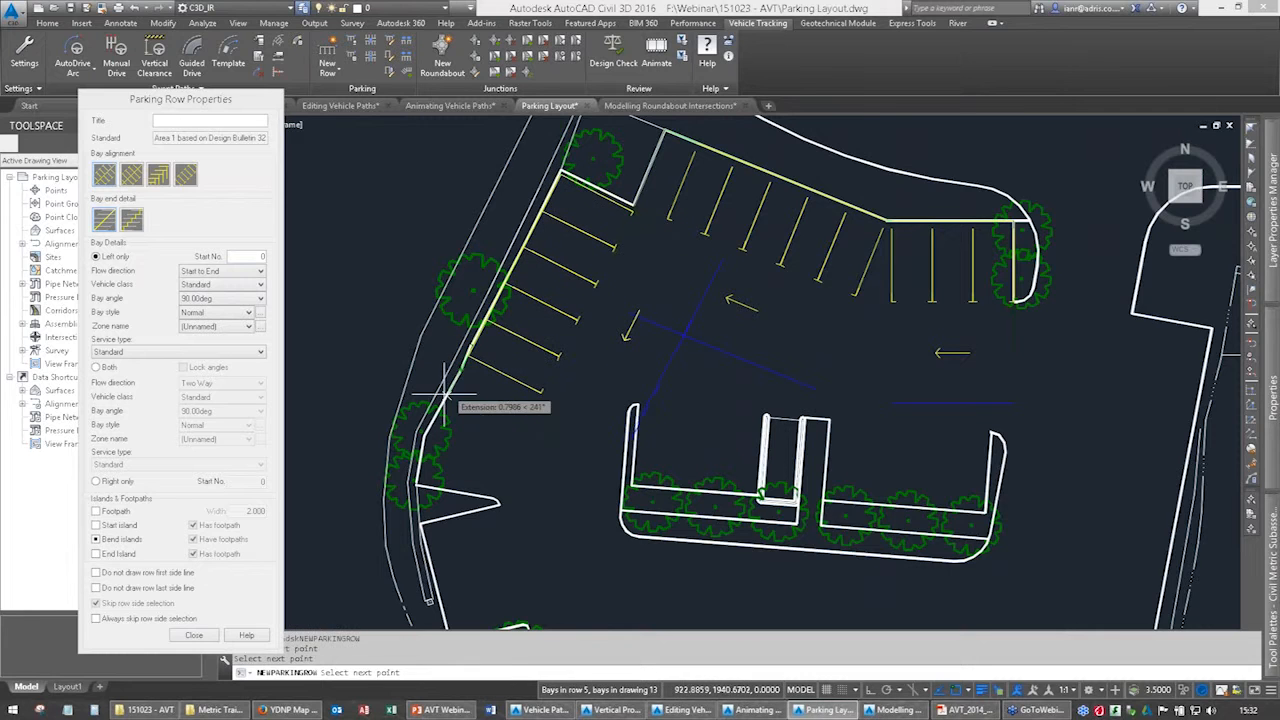
{"action": "scroll", "coordinate": [372, 522], "scroll_direction": "up", "scroll_amount": 2}
{"action": "scroll", "coordinate": [529, 243], "scroll_direction": "up", "scroll_amount": 1}
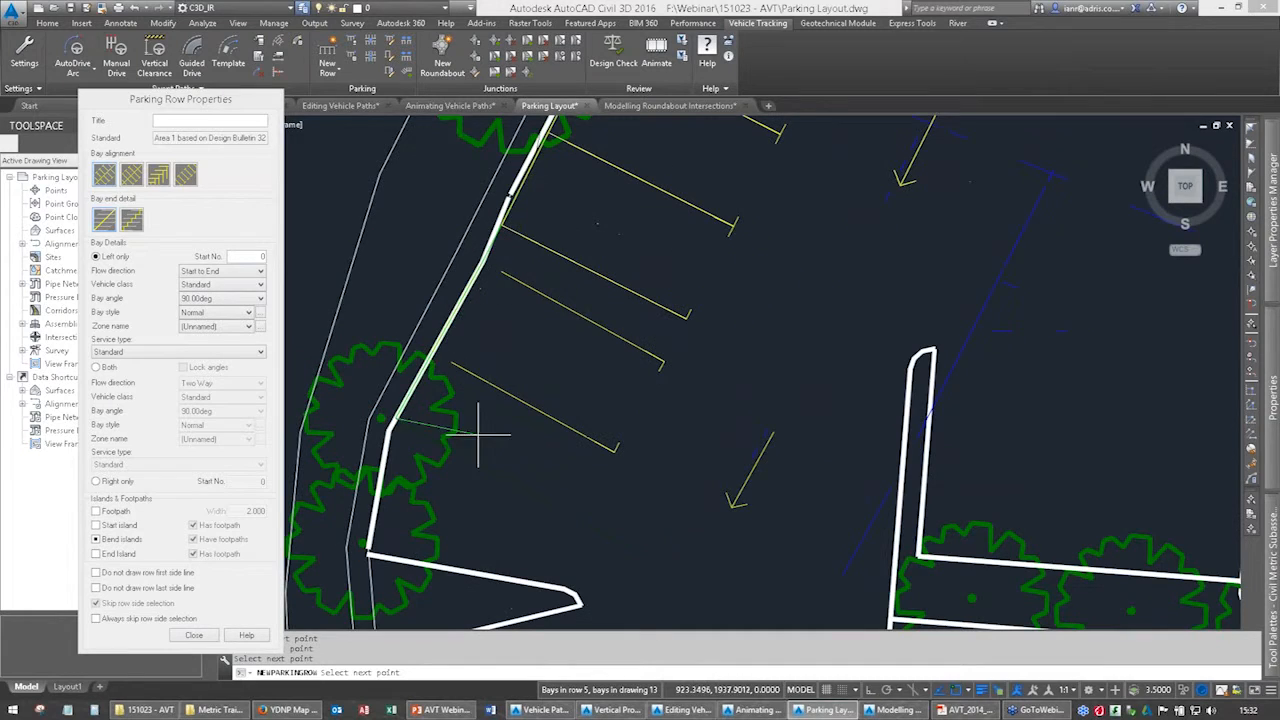
{"action": "scroll", "coordinate": [571, 271], "scroll_direction": "up", "scroll_amount": 2}
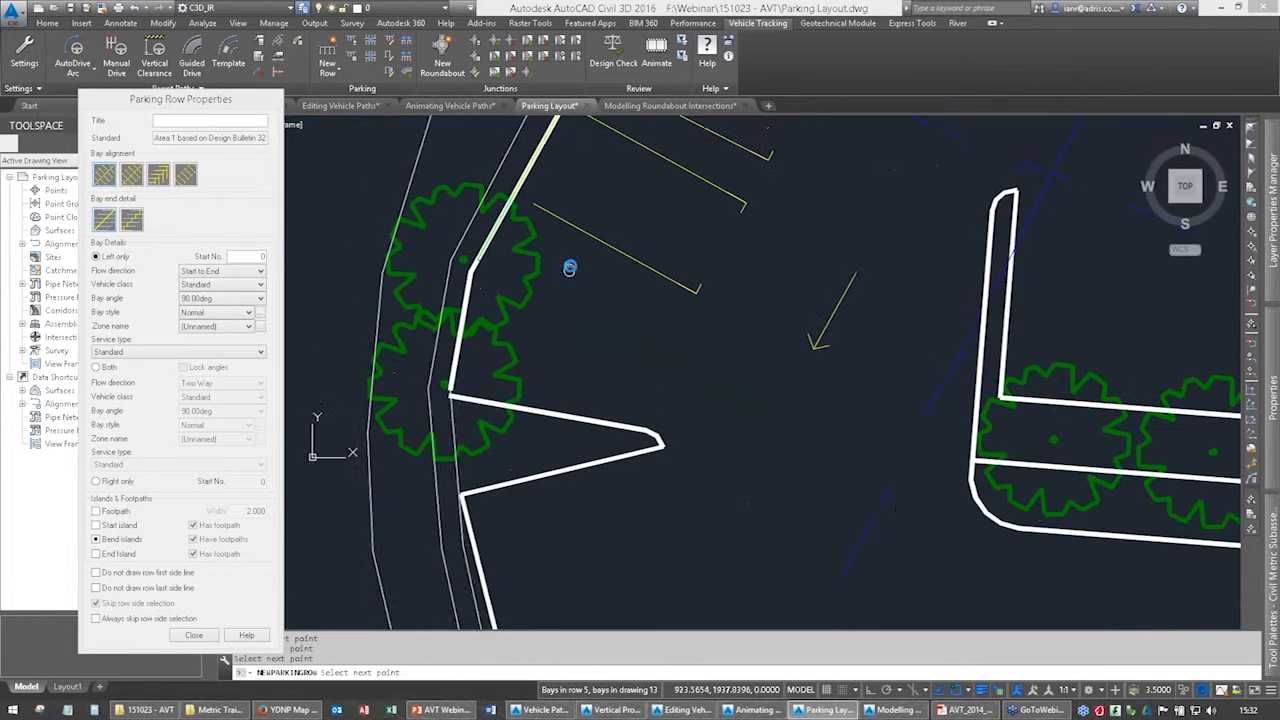
{"action": "left_click", "coordinate": [448, 387]}
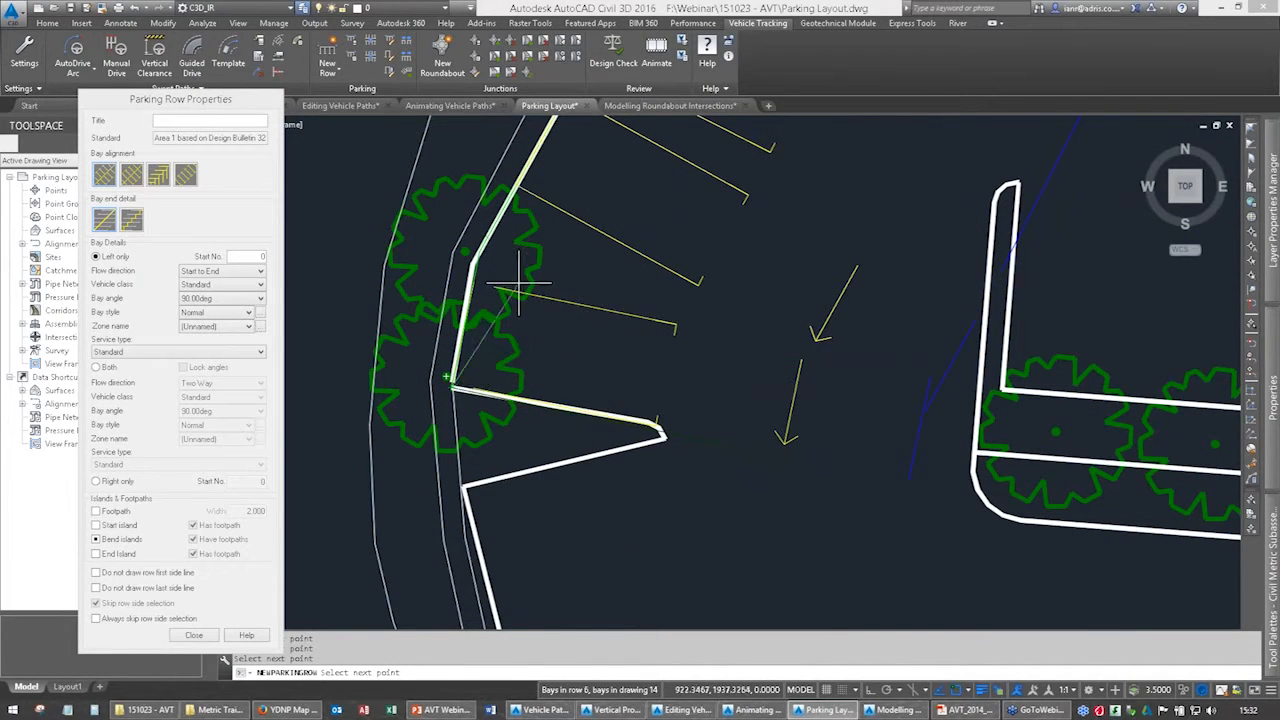
{"action": "key", "text": "Return"}
{"action": "scroll", "coordinate": [608, 314], "scroll_direction": "down", "scroll_amount": 2}
{"action": "middle_click_drag", "start_coordinate": [763, 185], "coordinate": [484, 367]}
{"action": "scroll", "coordinate": [522, 340], "scroll_direction": "down", "scroll_amount": 2}
{"action": "scroll", "coordinate": [521, 340], "scroll_direction": "down", "scroll_amount": 2}
{"action": "key", "text": "Escape"}
{"action": "scroll", "coordinate": [500, 312], "scroll_direction": "down", "scroll_amount": 2}
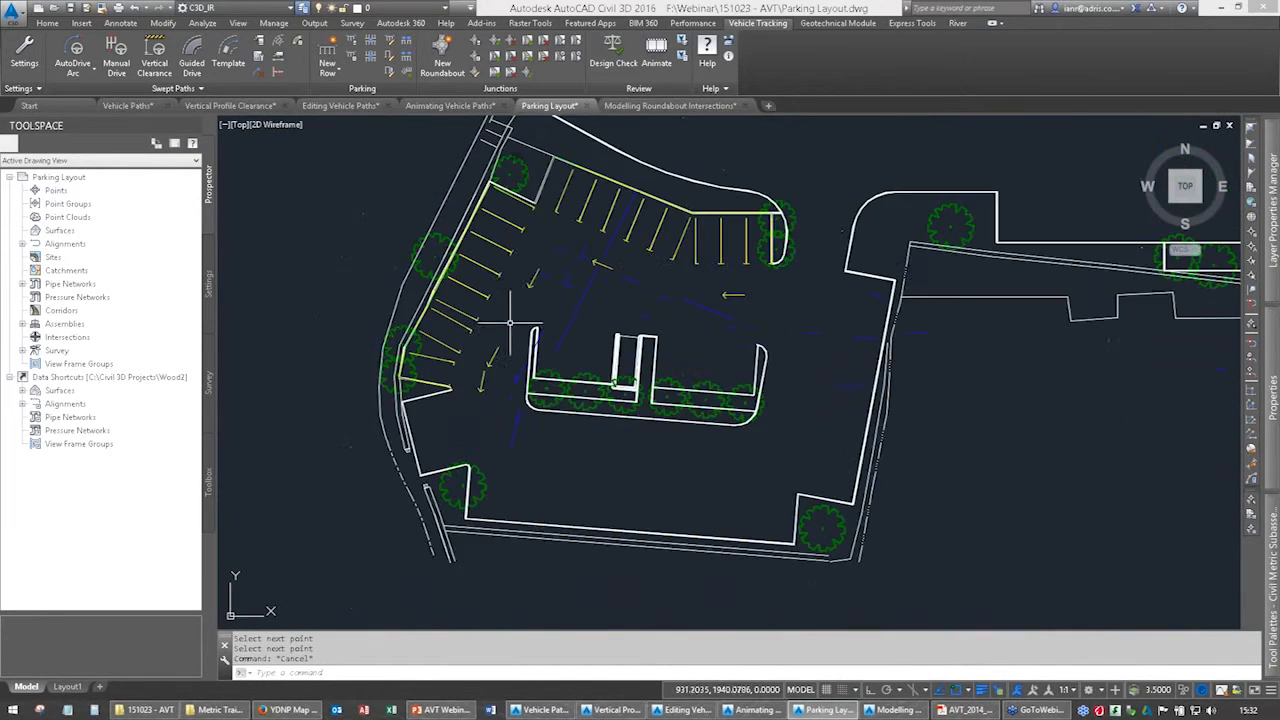
{"action": "middle_click_drag", "start_coordinate": [497, 312], "coordinate": [487, 319]}
{"action": "middle_click_drag", "start_coordinate": [505, 432], "coordinate": [501, 348]}
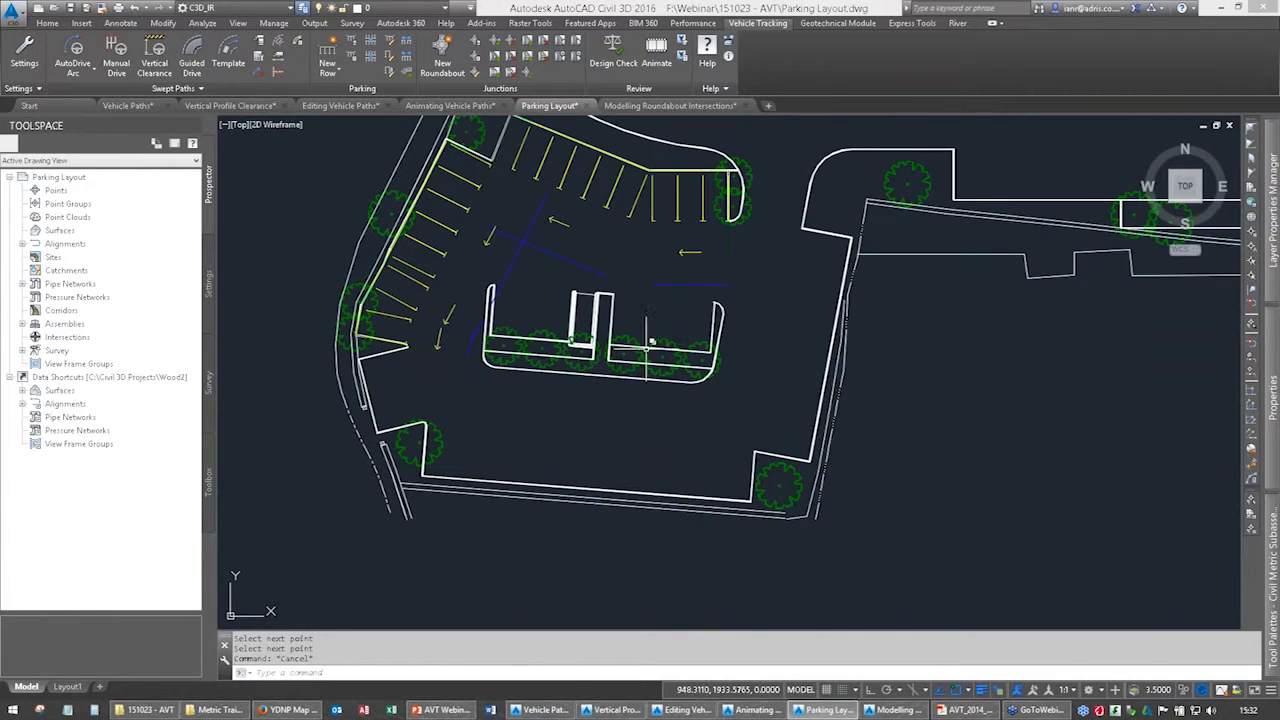
{"action": "middle_click_drag", "start_coordinate": [686, 257], "coordinate": [466, 367]}
{"action": "scroll", "coordinate": [581, 381], "scroll_direction": "down", "scroll_amount": 2}
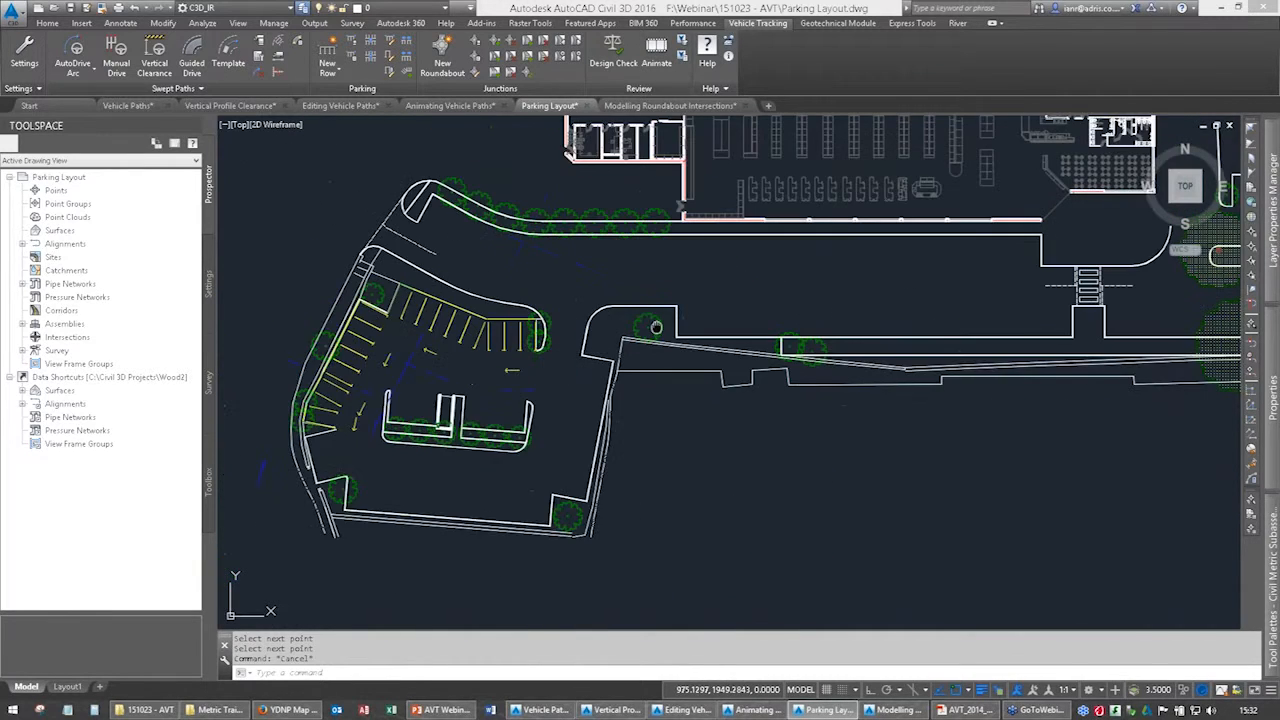
{"action": "middle_click_drag", "start_coordinate": [656, 327], "coordinate": [581, 312]}
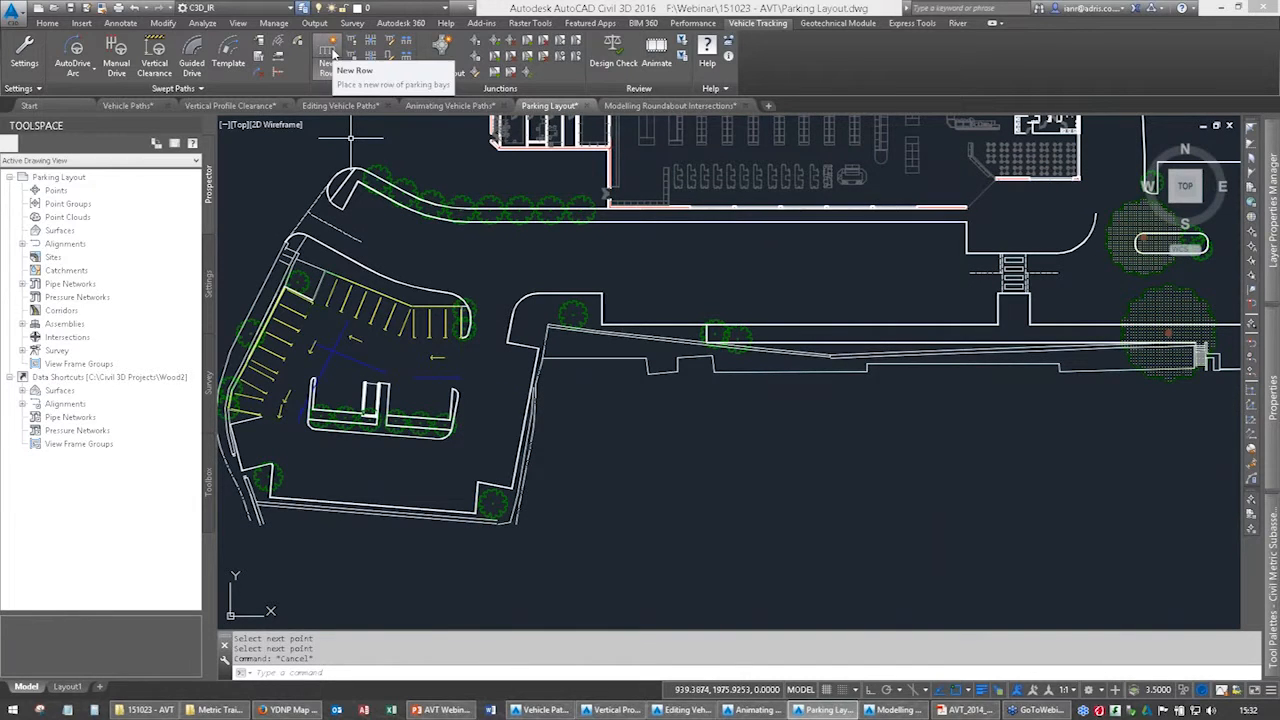
Change the northern row's end bay, beside the rounded planted island, to the Disabled (Single) bay type.
{"action": "middle_click_drag", "start_coordinate": [441, 342], "coordinate": [626, 310]}
{"action": "scroll", "coordinate": [615, 294], "scroll_direction": "up", "scroll_amount": 4}
{"action": "left_click", "coordinate": [615, 277]}
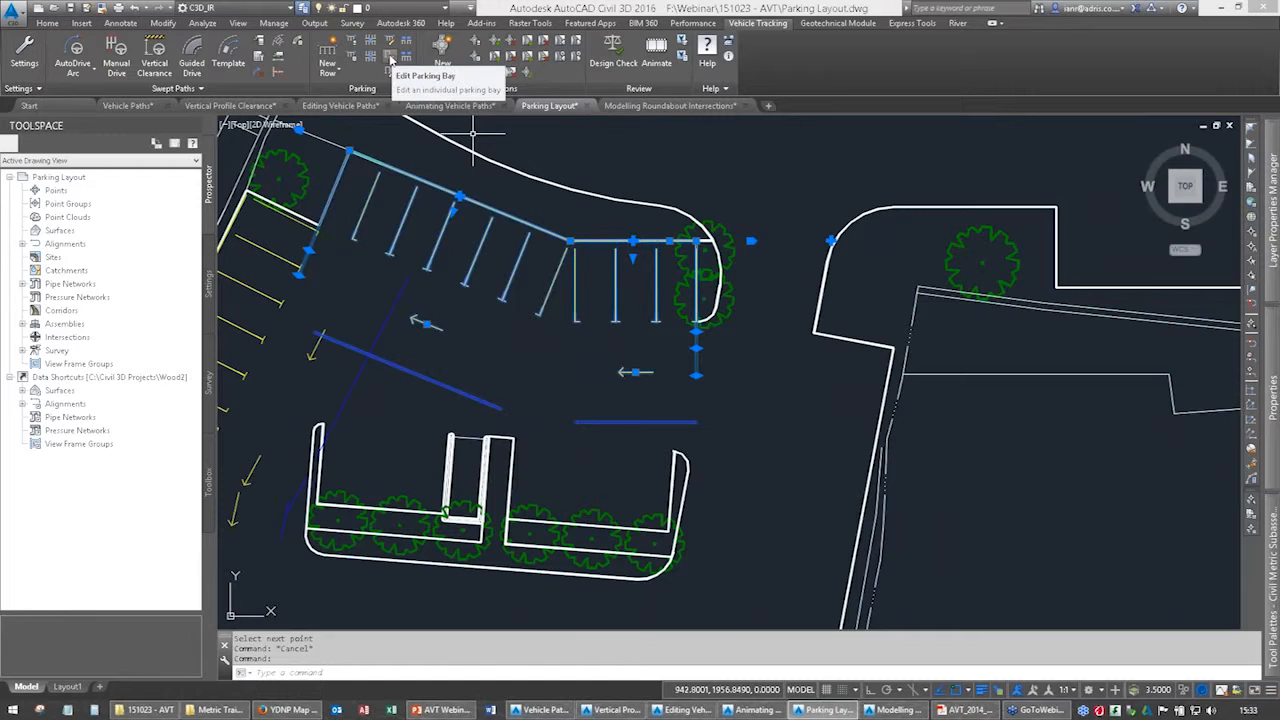
{"action": "left_click", "coordinate": [390, 58]}
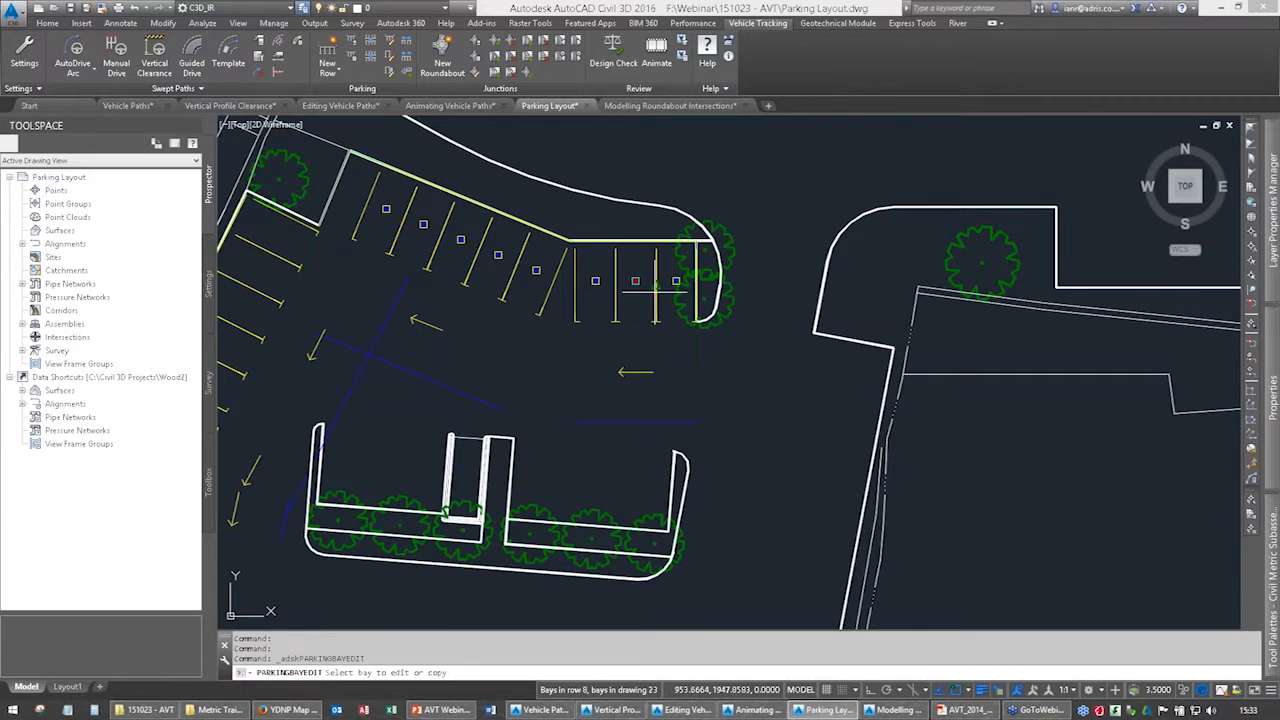
{"action": "left_click", "coordinate": [655, 285]}
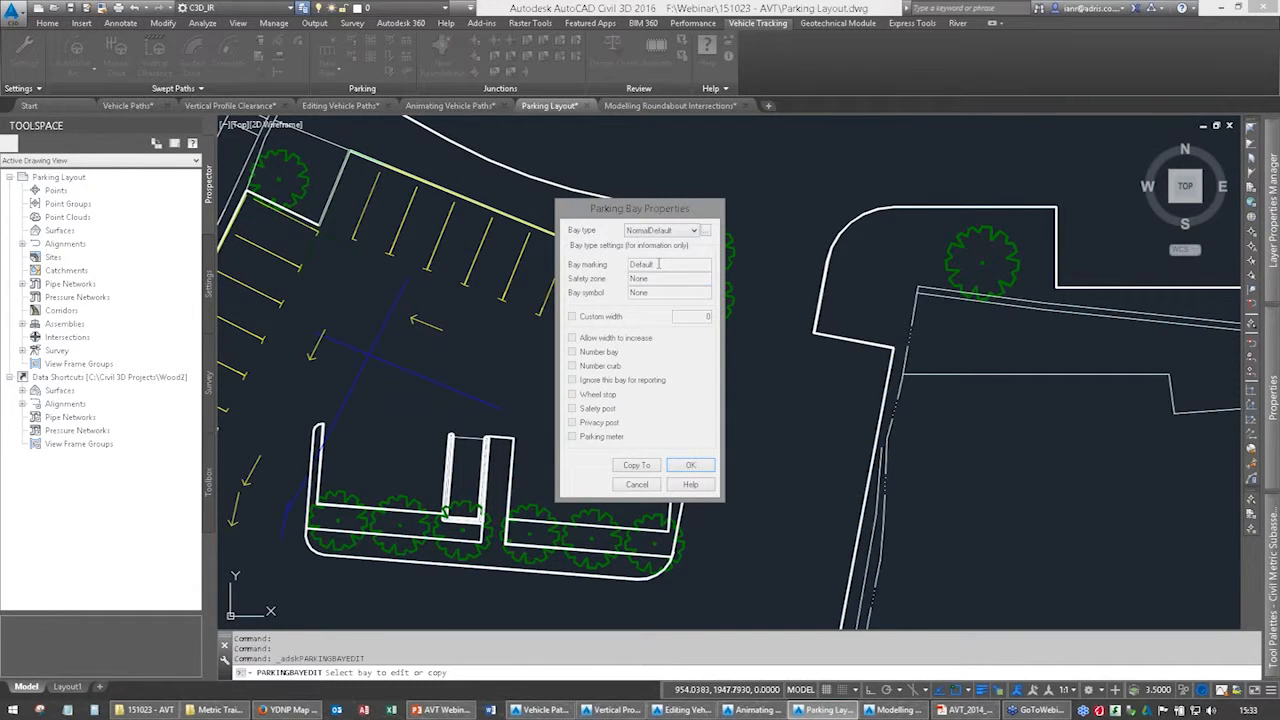
{"action": "left_click", "coordinate": [660, 231]}
{"action": "left_click", "coordinate": [658, 254]}
{"action": "left_click", "coordinate": [686, 466]}
{"action": "left_click", "coordinate": [638, 484]}
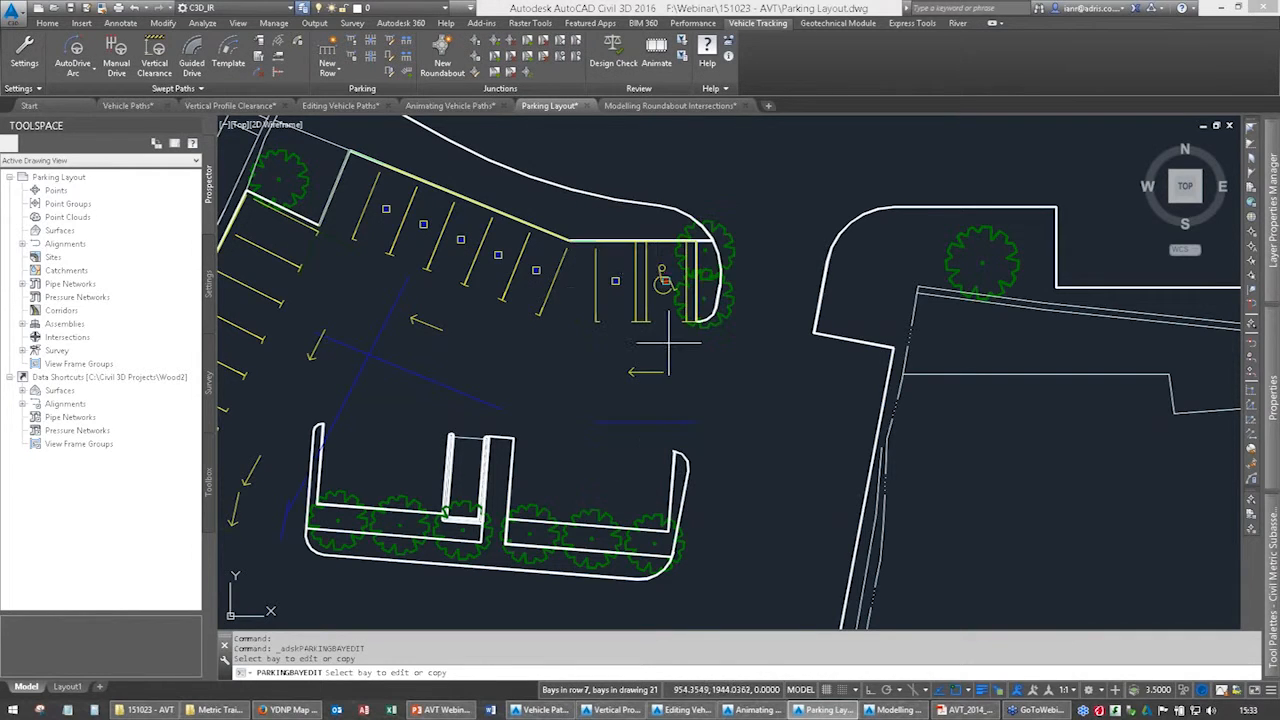
{"action": "scroll", "coordinate": [654, 275], "scroll_direction": "up", "scroll_amount": 4}
{"action": "key", "text": "Escape"}
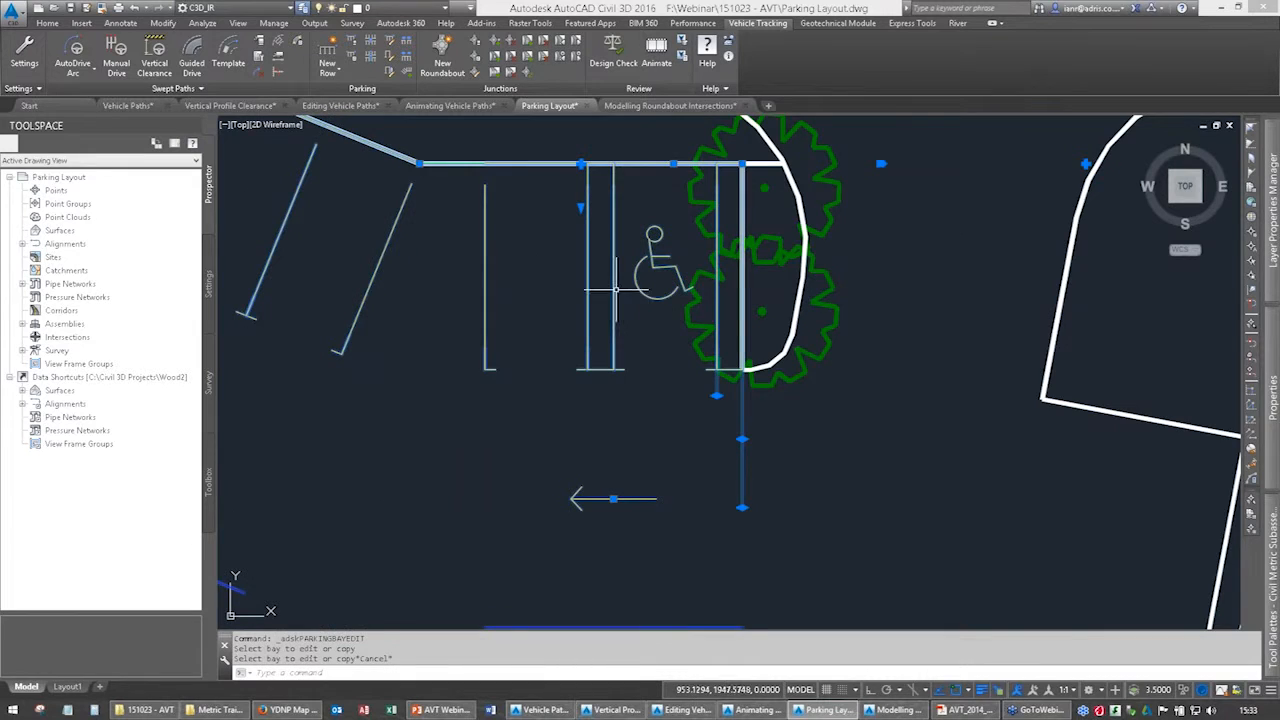
Change the standard bay next to the disabled bay to the Disabled (Single) type as well.
{"action": "left_click", "coordinate": [391, 63]}
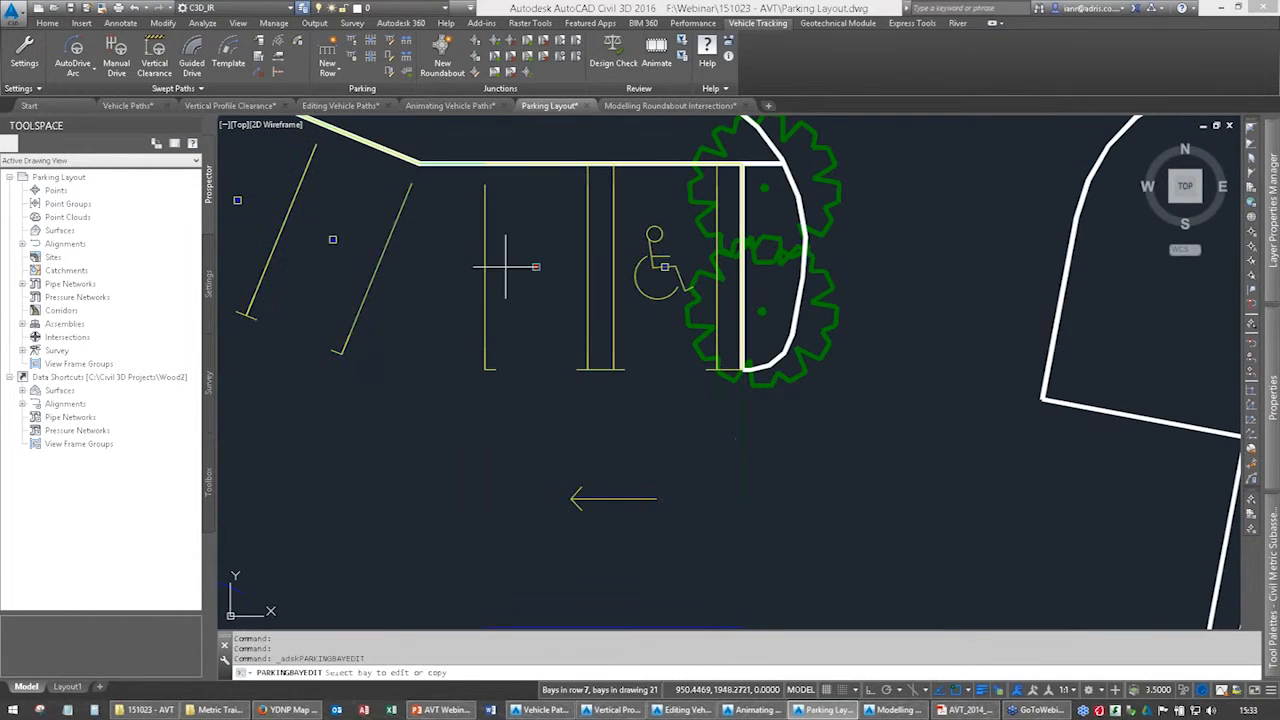
{"action": "left_click", "coordinate": [528, 266]}
{"action": "left_click", "coordinate": [632, 232]}
{"action": "left_click", "coordinate": [638, 251]}
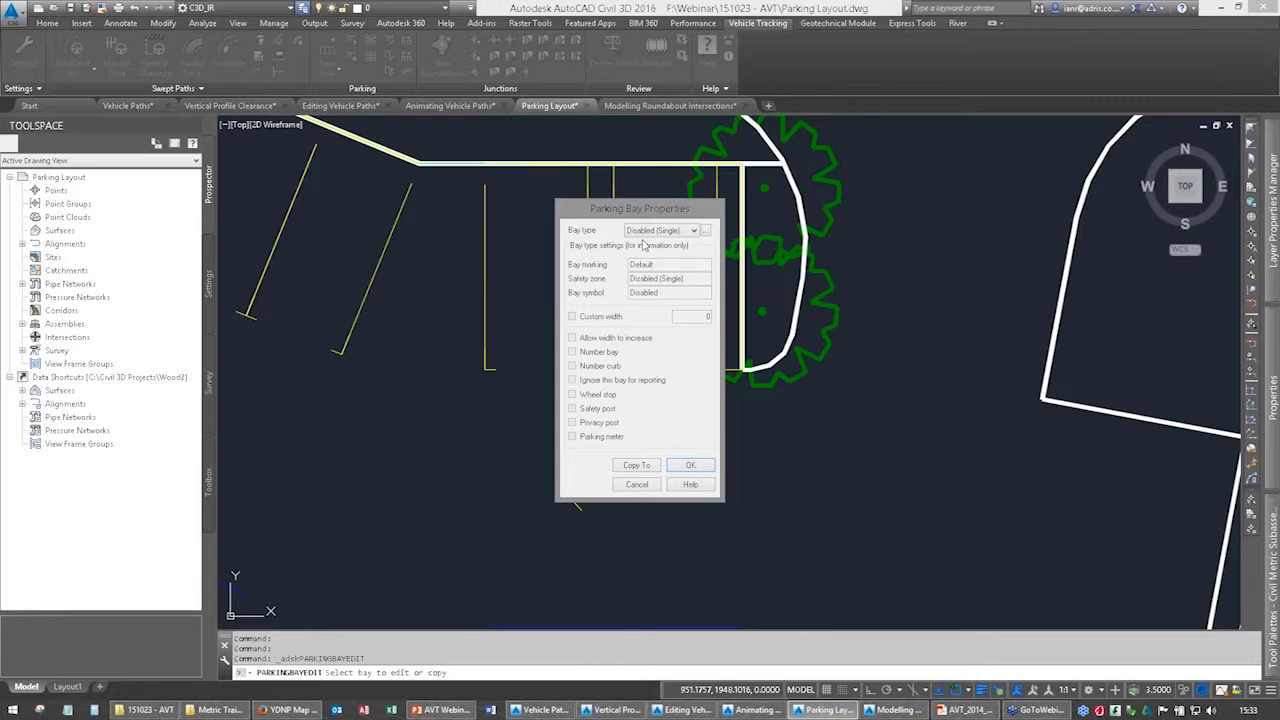
{"action": "left_click", "coordinate": [690, 465]}
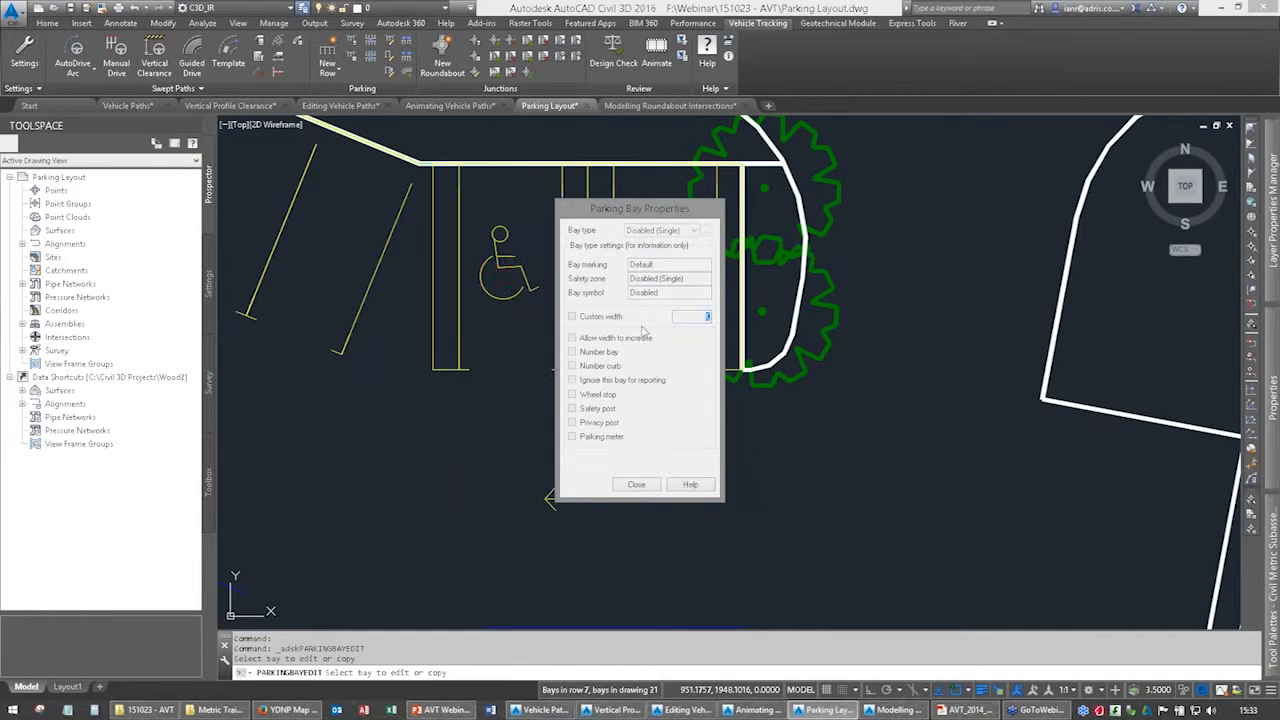
{"action": "left_click", "coordinate": [637, 485]}
{"action": "middle_click_drag", "start_coordinate": [554, 309], "coordinate": [612, 335]}
{"action": "key", "text": "Escape"}
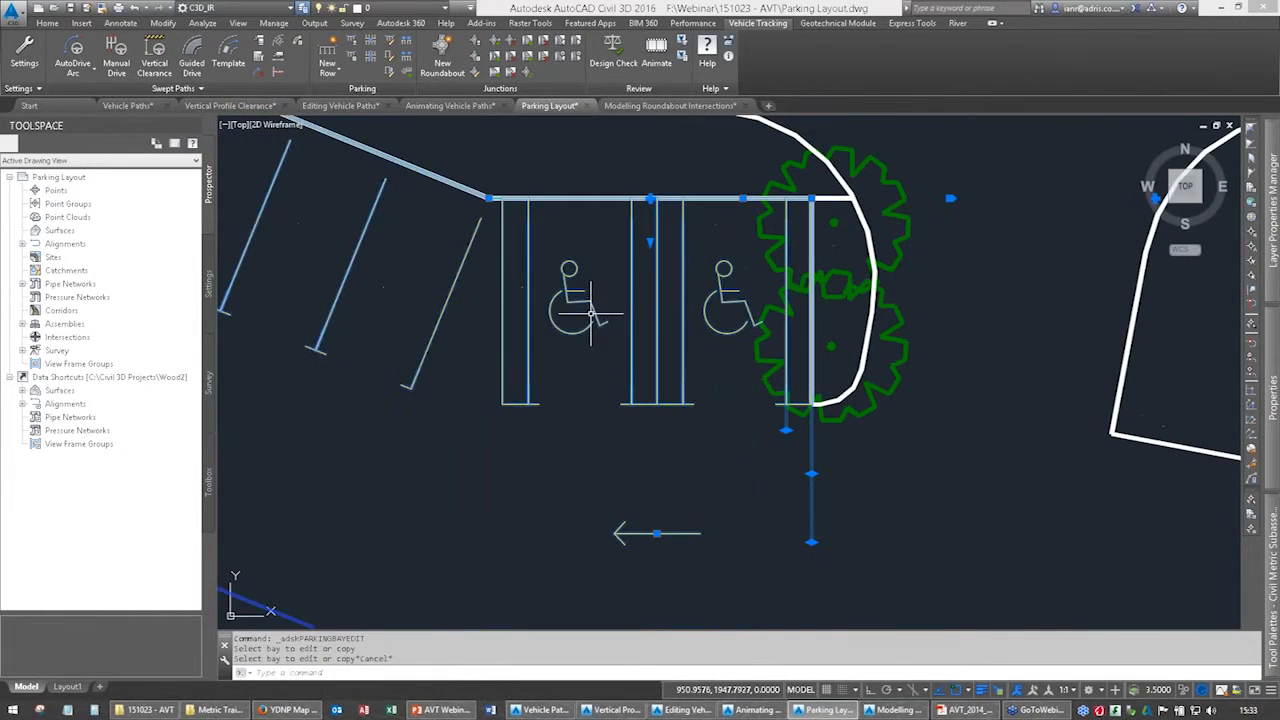
Review the bay property options of the inner disabled bay, such as numbering, wheel stop and parking meter, and leave bay editing.
{"action": "left_click", "coordinate": [577, 302]}
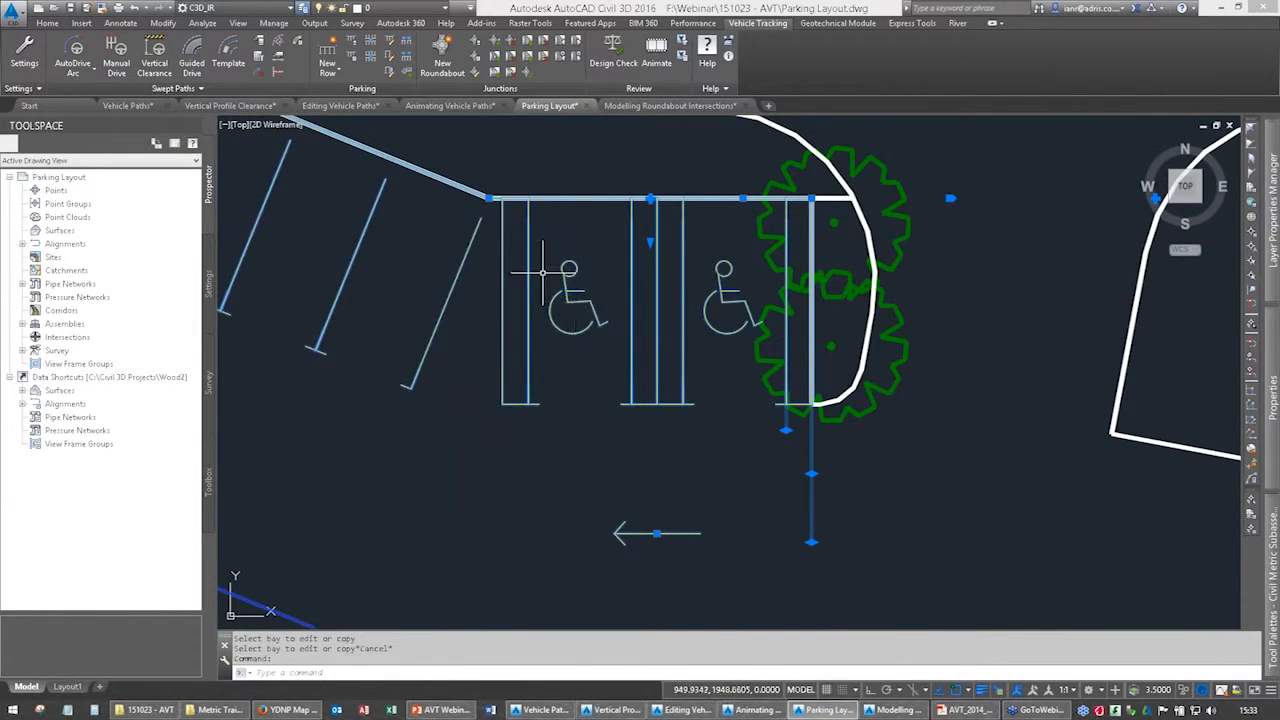
{"action": "left_click", "coordinate": [386, 58]}
{"action": "left_click", "coordinate": [405, 278]}
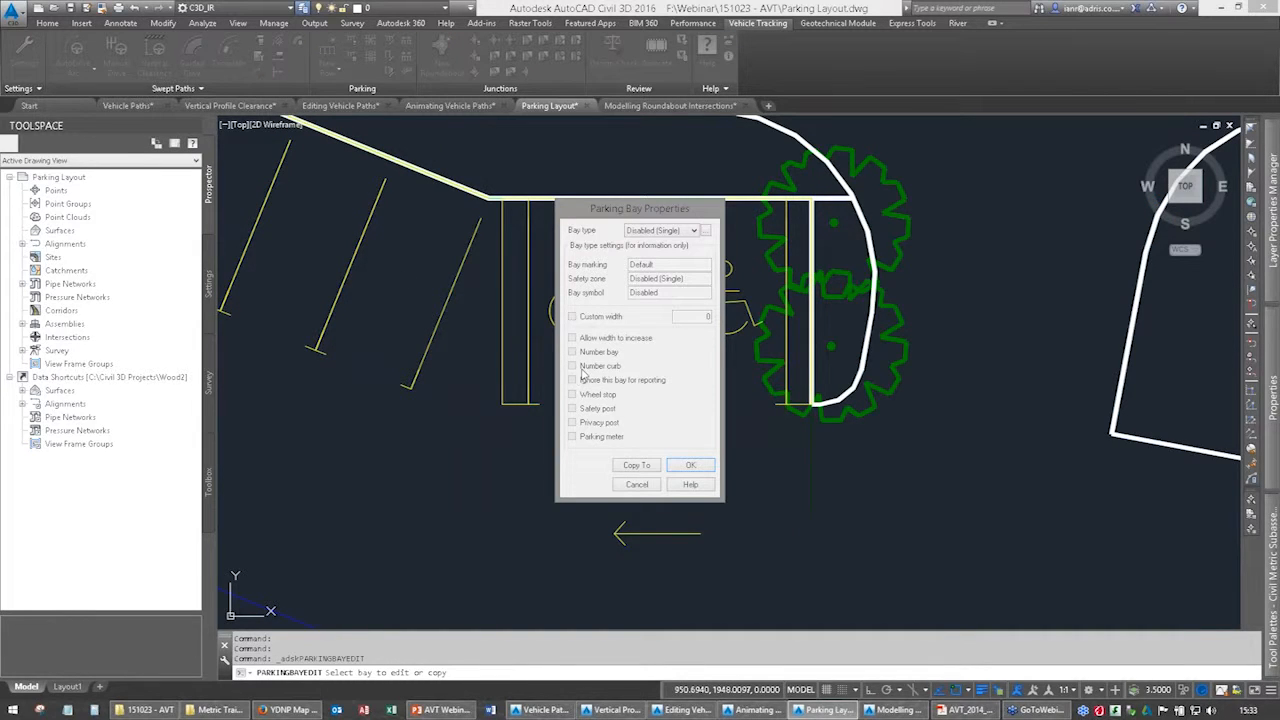
{"action": "left_click", "coordinate": [689, 466]}
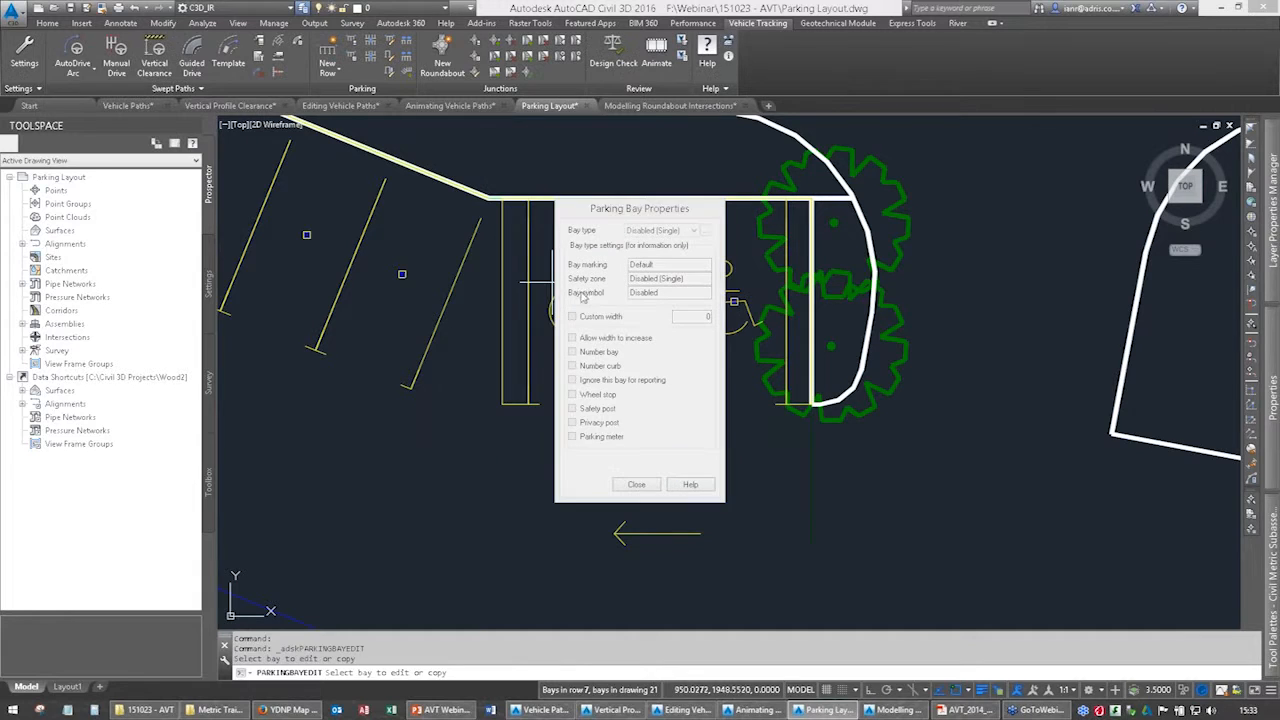
{"action": "scroll", "coordinate": [635, 420], "scroll_direction": "down", "scroll_amount": 4}
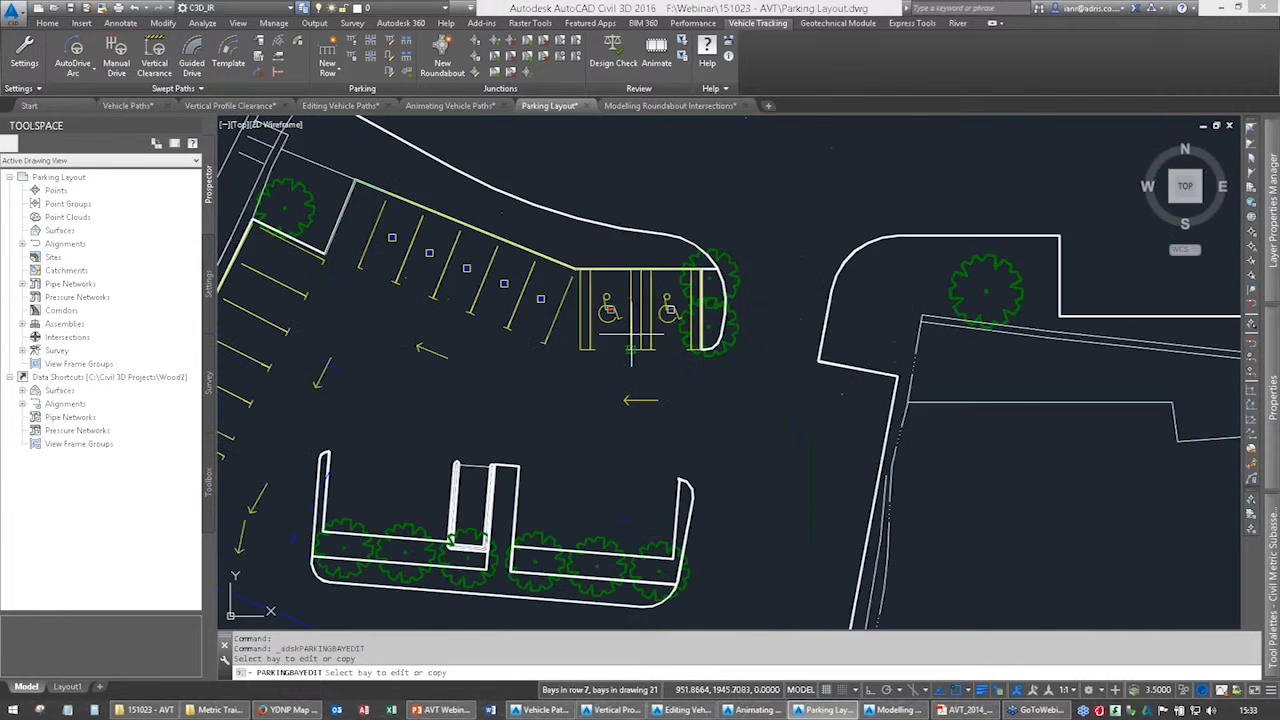
{"action": "key", "text": "Escape"}
{"action": "scroll", "coordinate": [626, 350], "scroll_direction": "down", "scroll_amount": 2}
{"action": "key", "text": "Escape"}
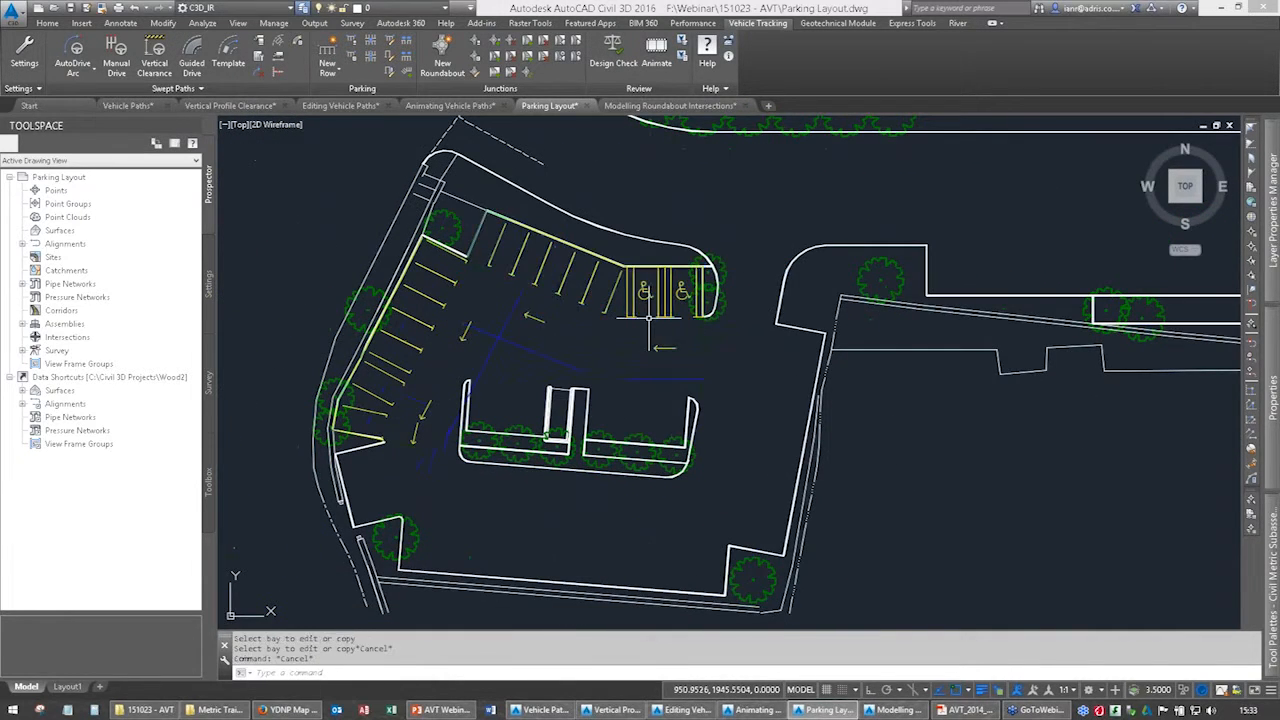
Begin another parking row near the store frontage with the pooled Area 1 standard based on Design Bulletin 32.
{"action": "scroll", "coordinate": [655, 330], "scroll_direction": "down", "scroll_amount": 3}
{"action": "middle_click_drag", "start_coordinate": [662, 340], "coordinate": [598, 326]}
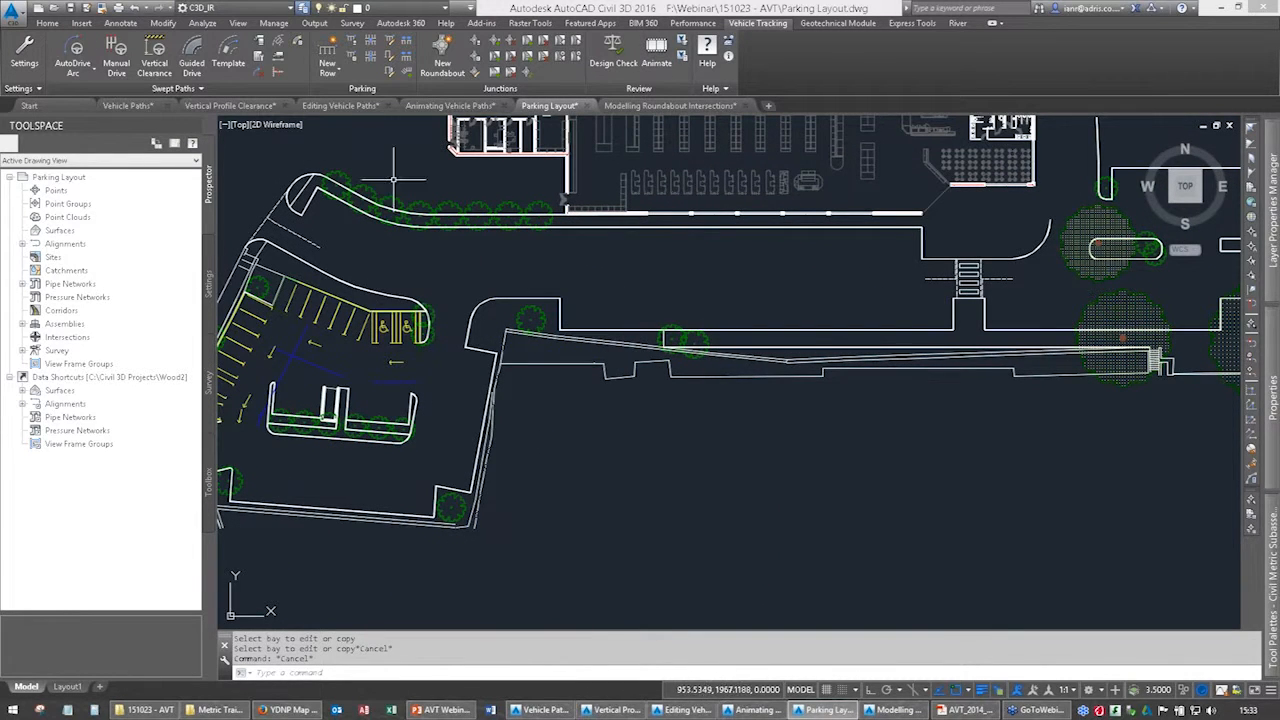
{"action": "left_click", "coordinate": [328, 50]}
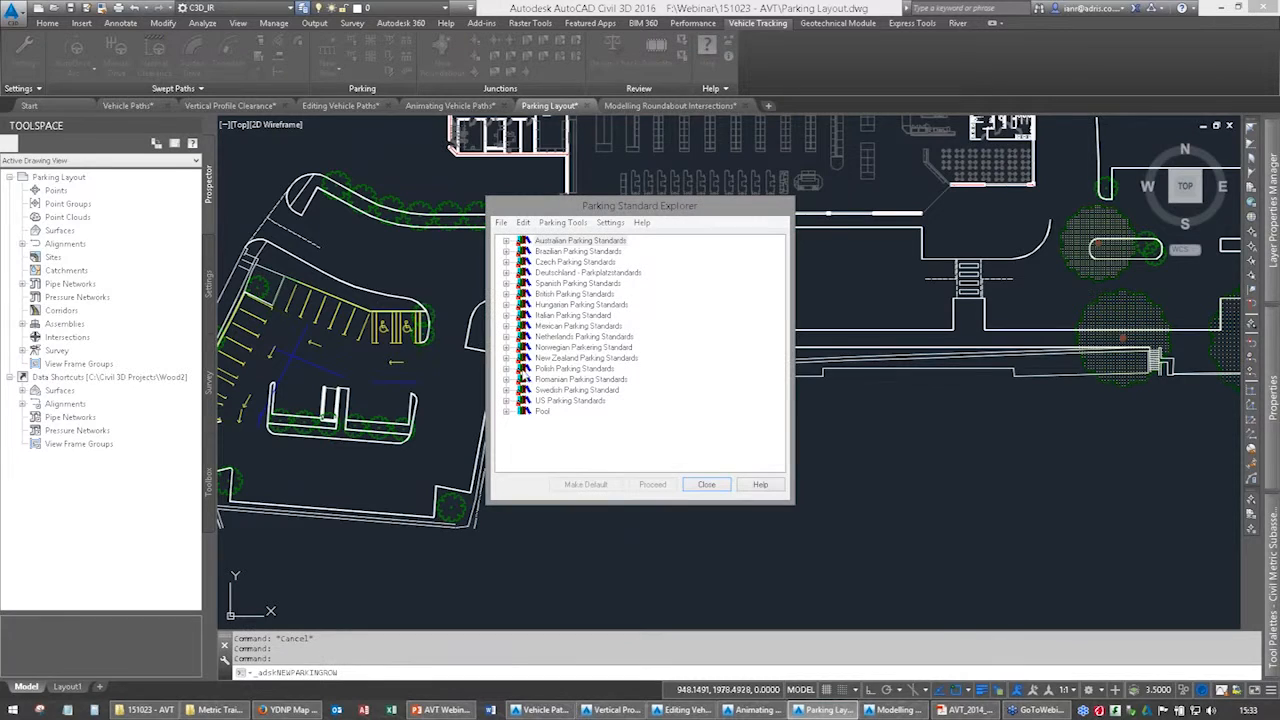
{"action": "left_click", "coordinate": [506, 294]}
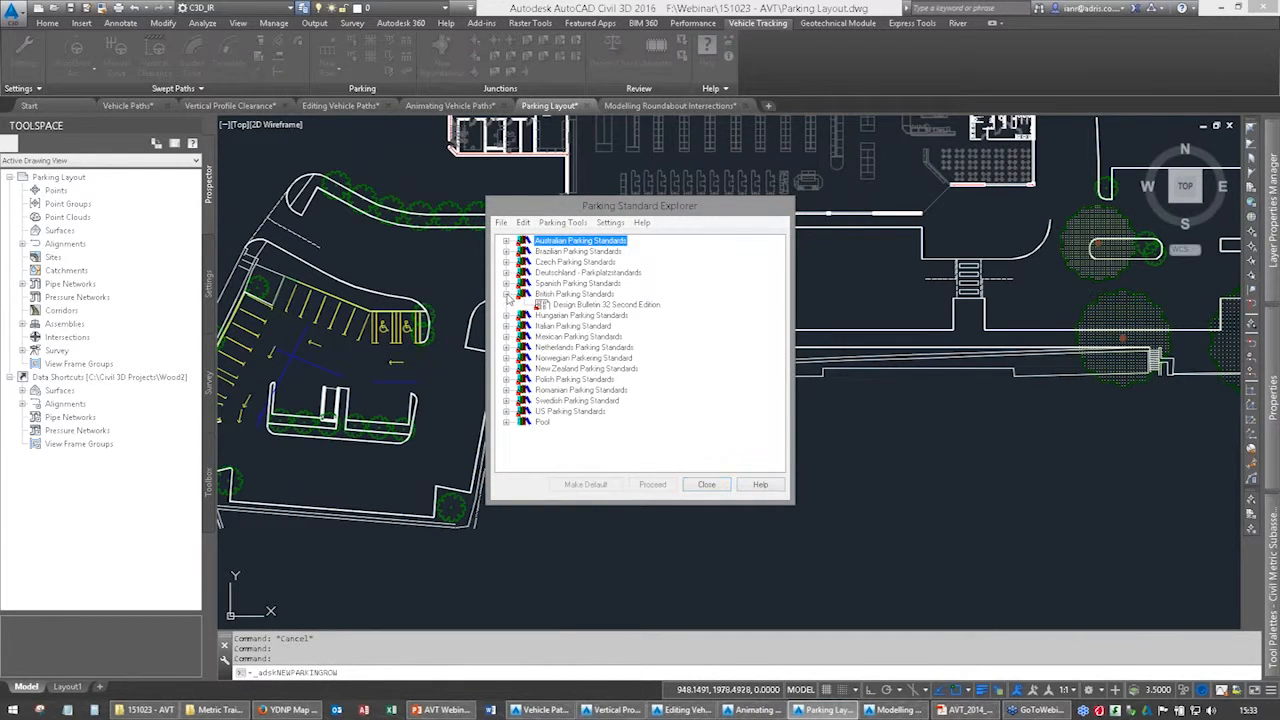
{"action": "left_click", "coordinate": [506, 422]}
{"action": "double_click", "coordinate": [590, 433]}
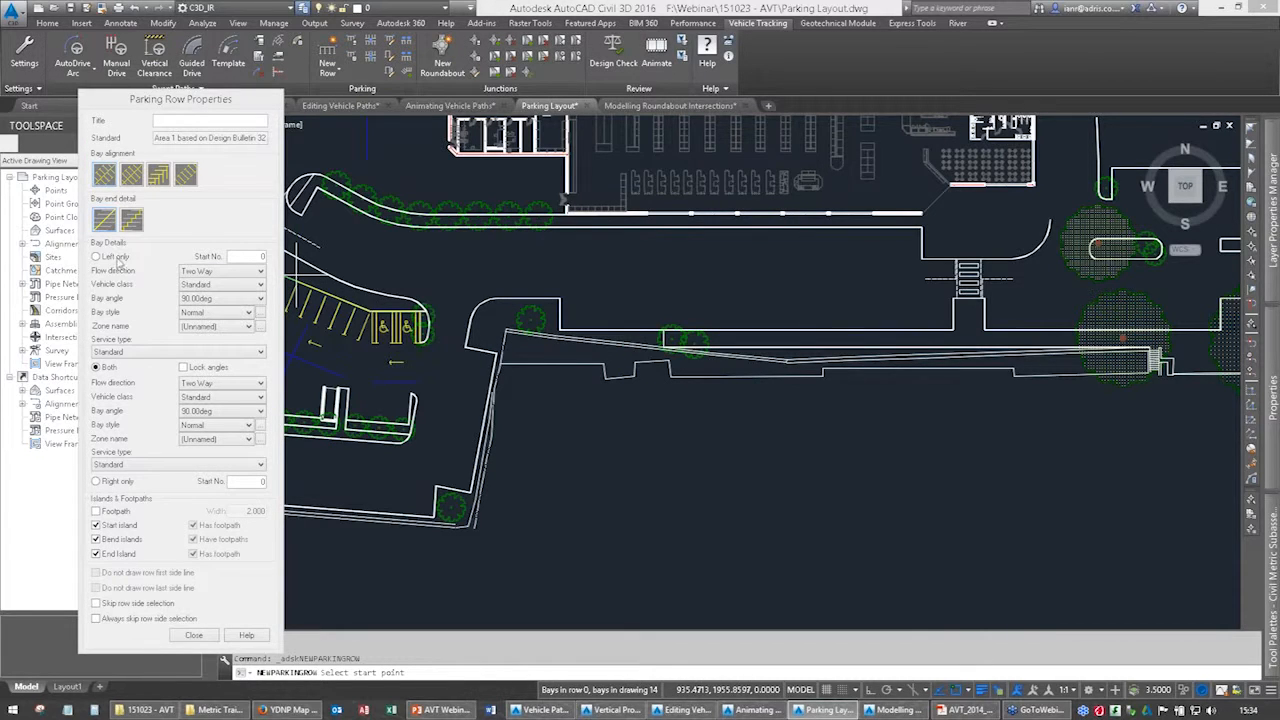
Configure the new parking row with left-side bays only, the first bay alignment option and a 45-degree bay angle.
{"action": "left_click", "coordinate": [97, 257]}
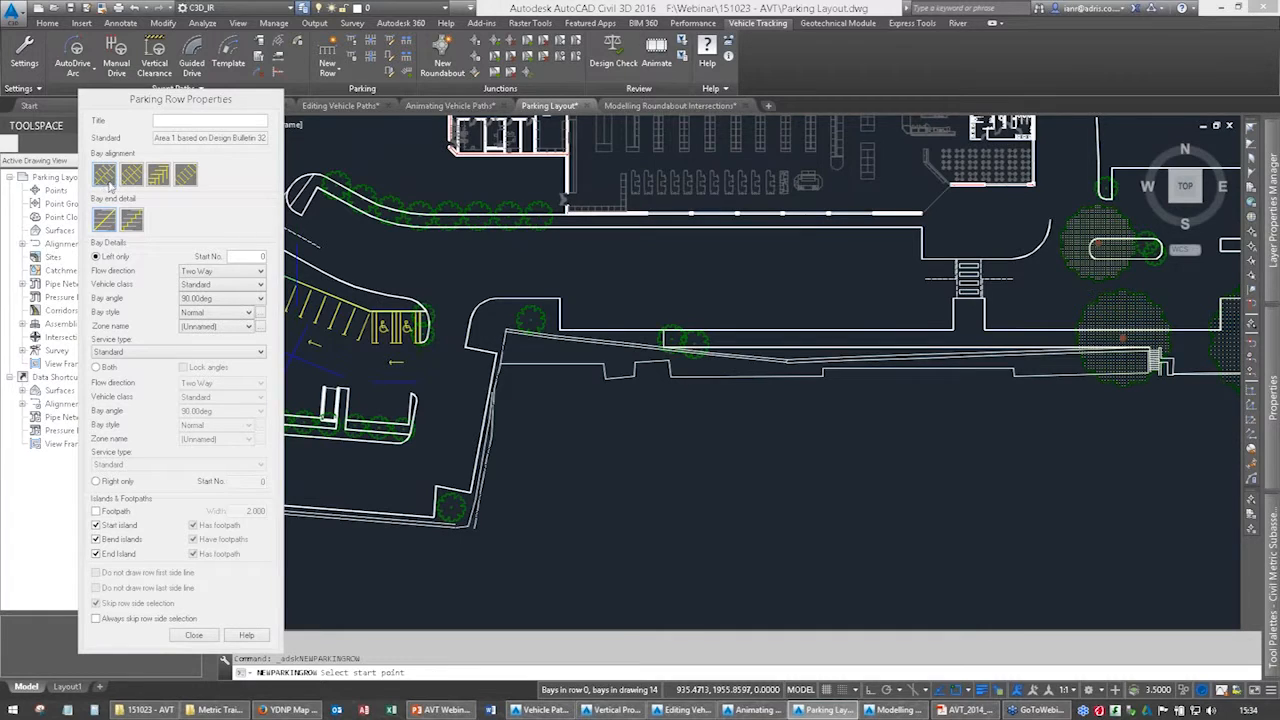
{"action": "left_click", "coordinate": [158, 177]}
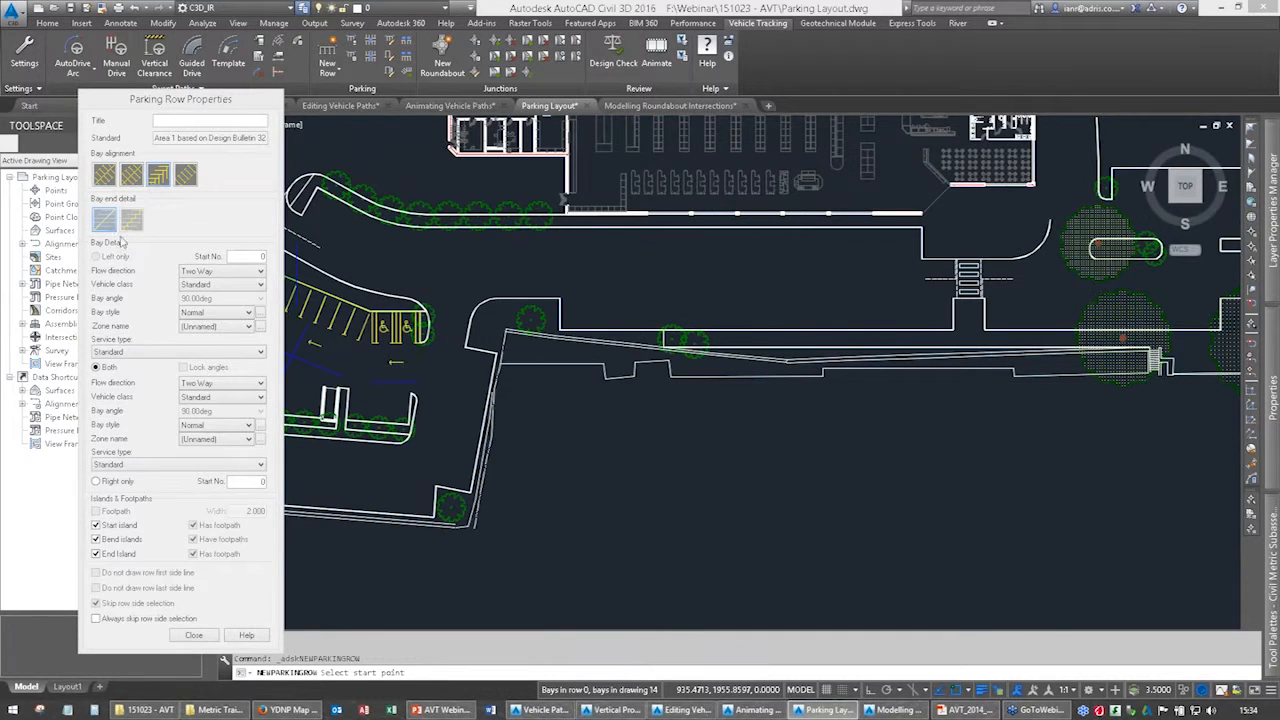
{"action": "left_click", "coordinate": [105, 176]}
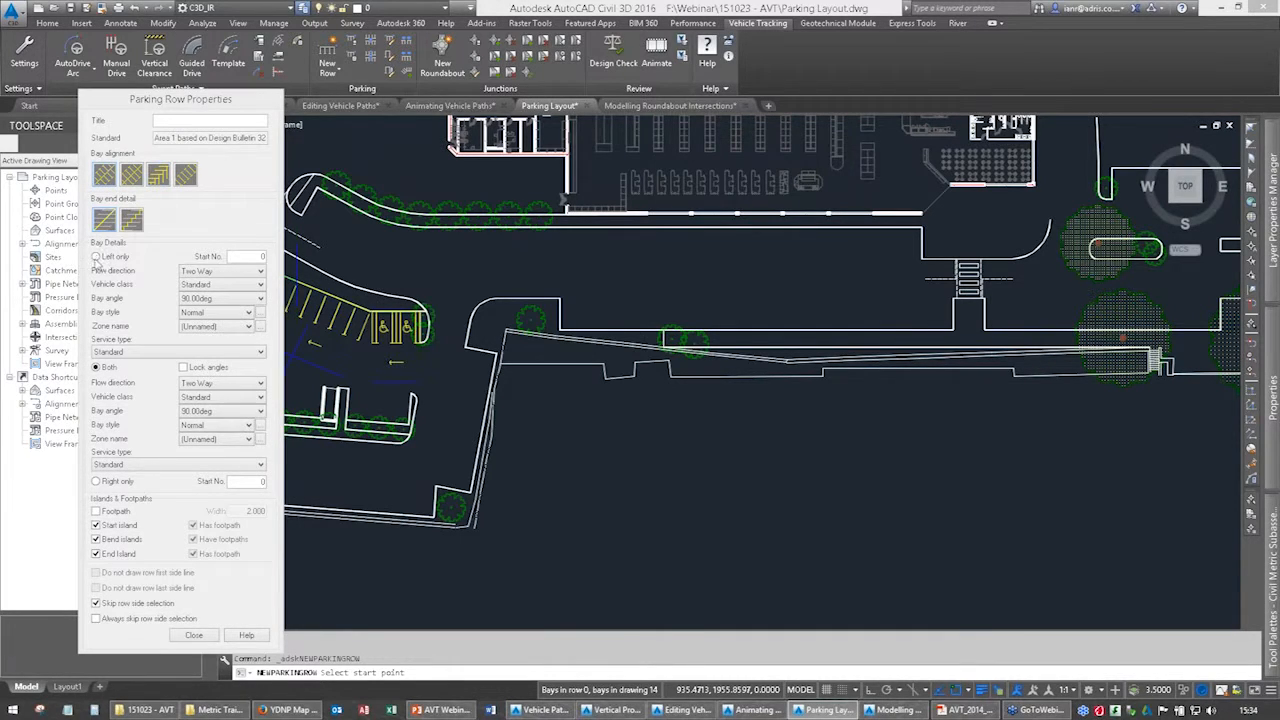
{"action": "left_click", "coordinate": [212, 299]}
{"action": "left_click", "coordinate": [210, 335]}
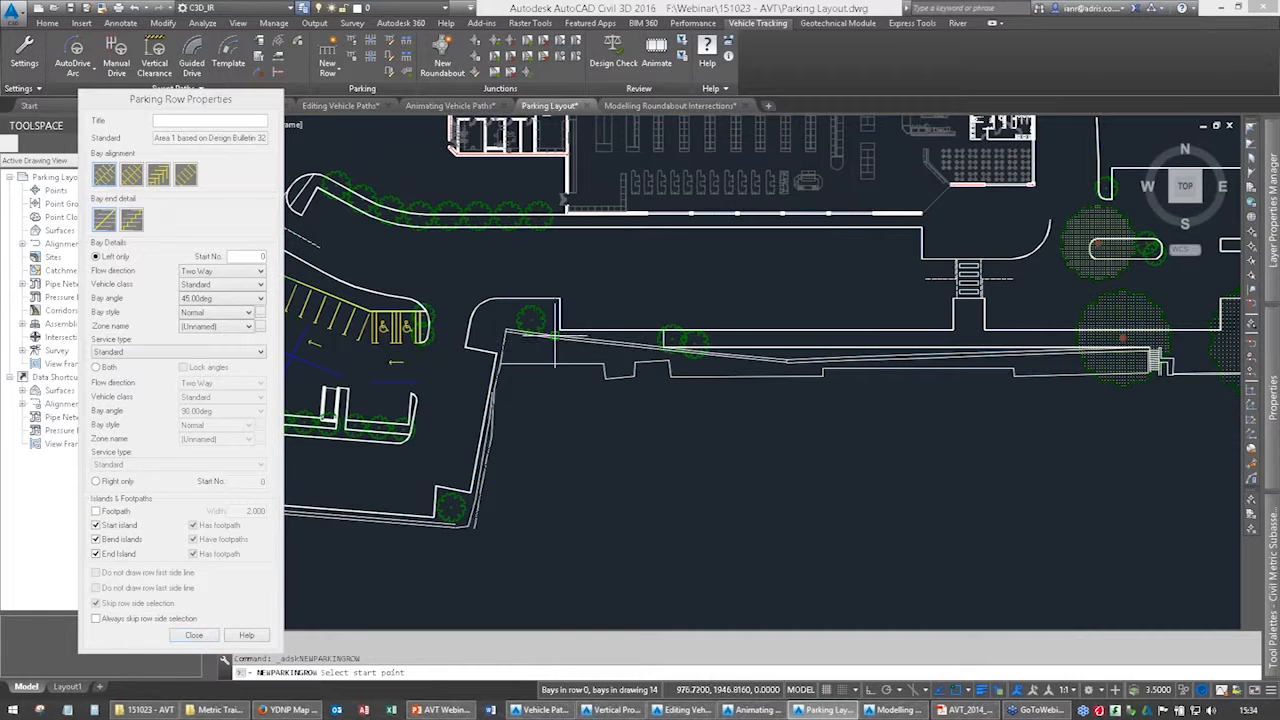
Lay the row along the kerb opposite the storefront, from the western kerb corner to the pedestrian crossing.
{"action": "left_click", "coordinate": [560, 328]}
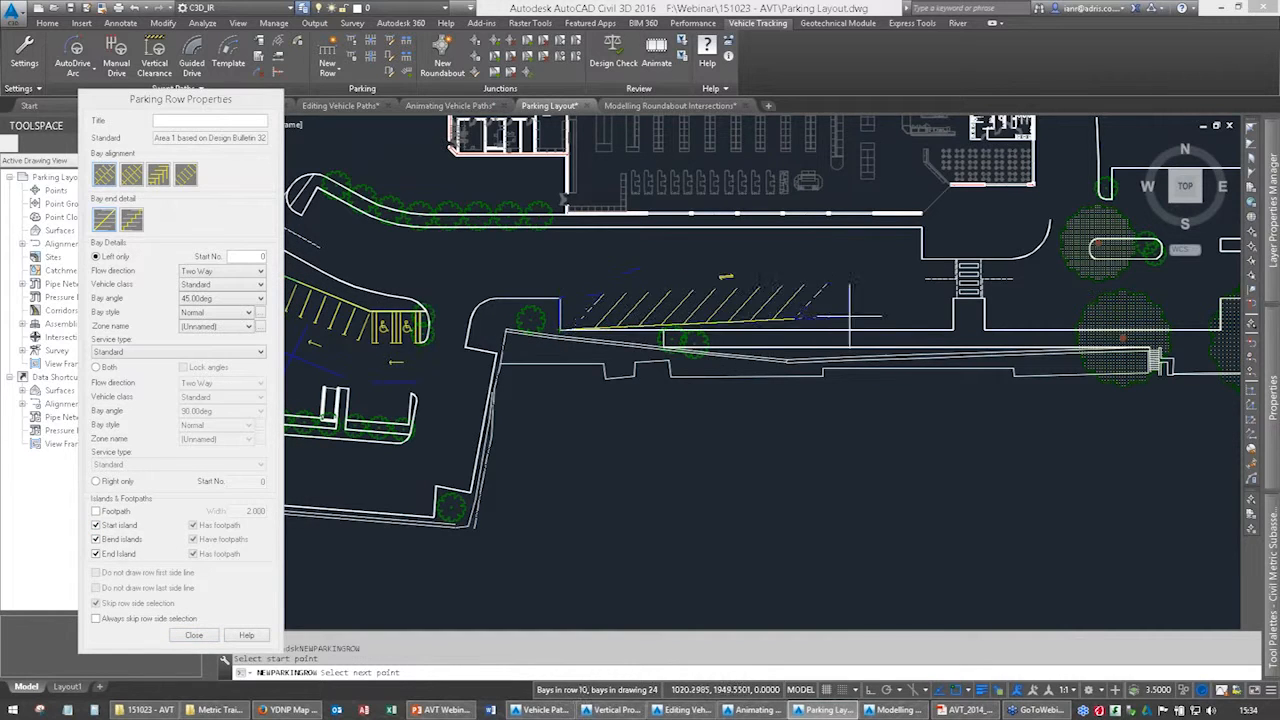
{"action": "left_click", "coordinate": [975, 340]}
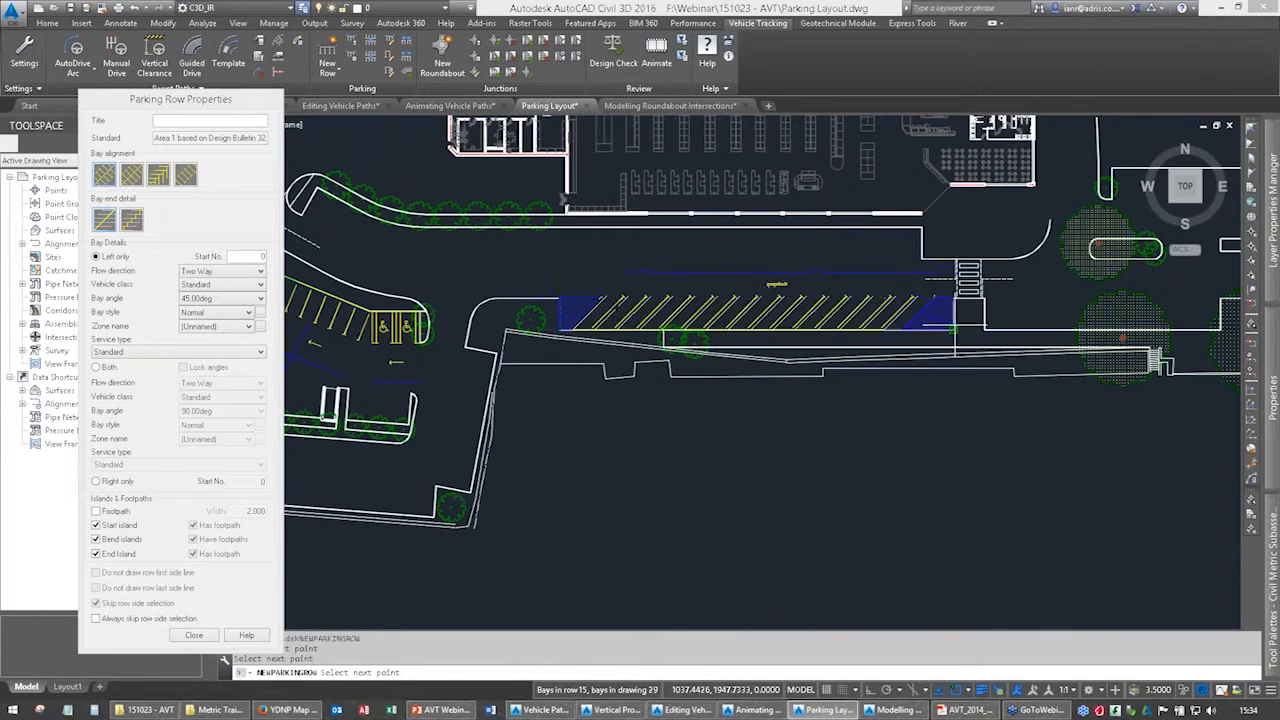
{"action": "key", "text": "Return"}
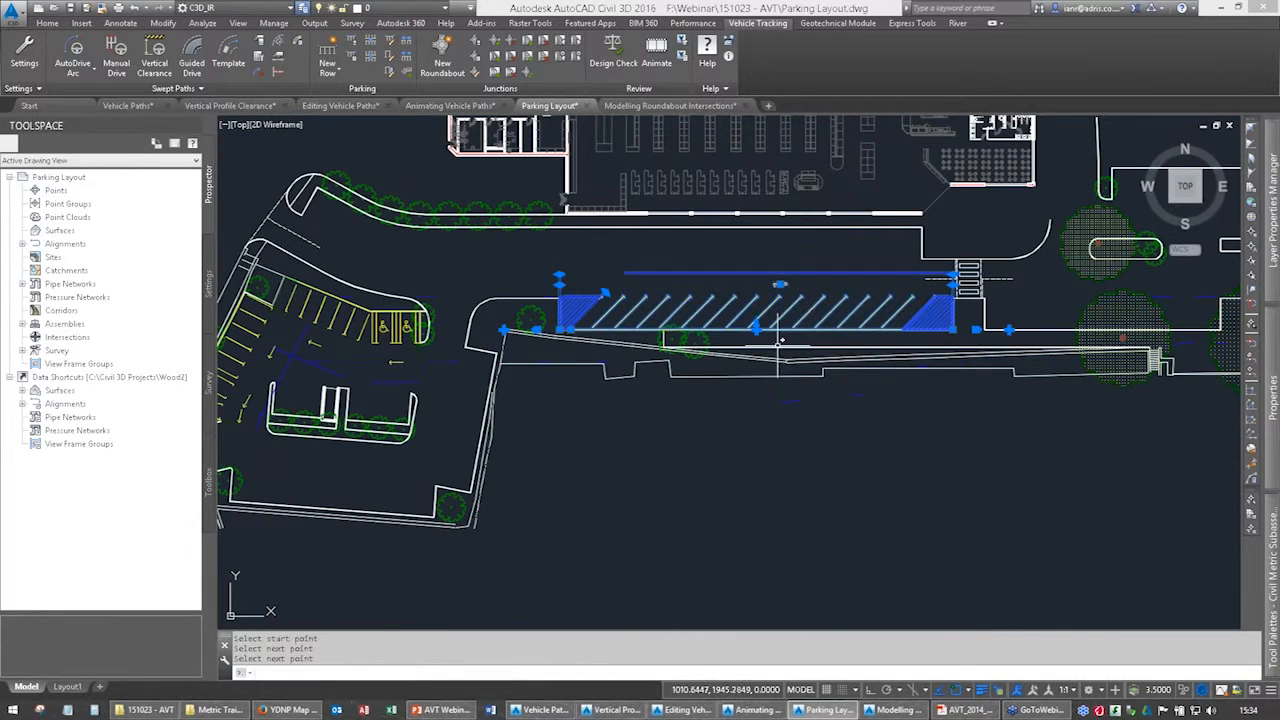
Try pulling the outer corner of the row's eastern end island inward, and restore its position.
{"action": "left_click", "coordinate": [954, 284]}
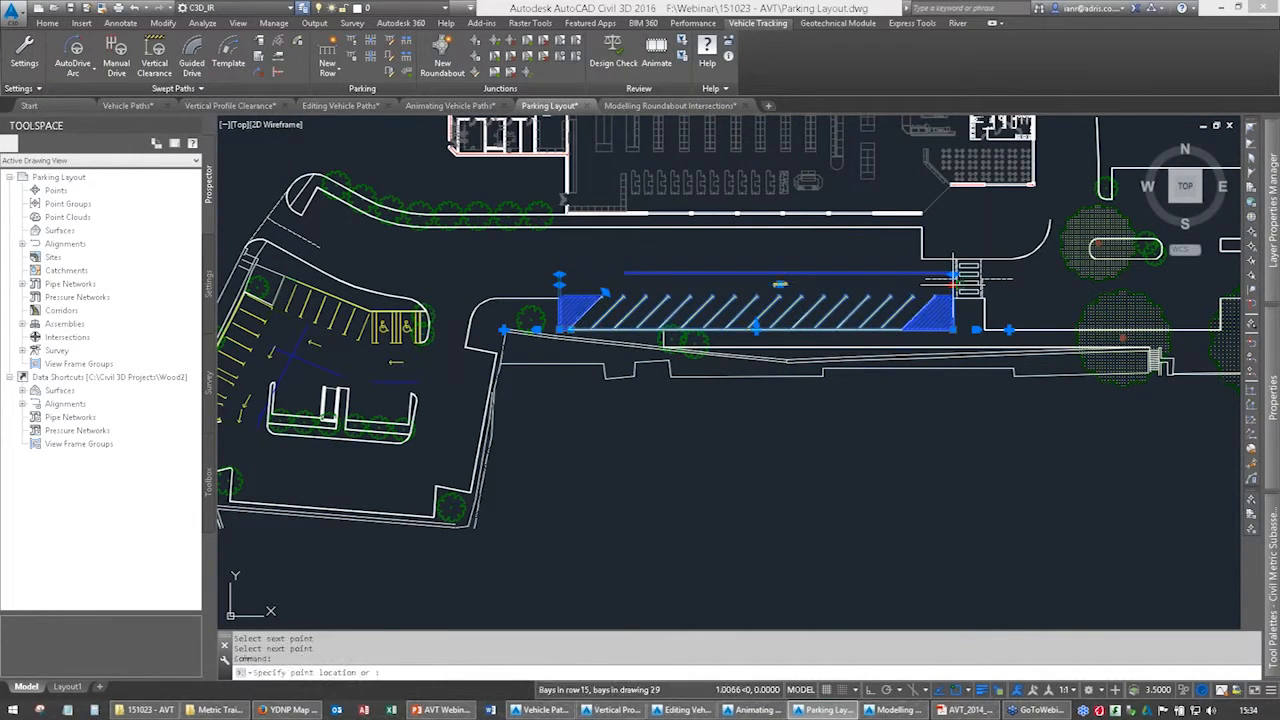
{"action": "left_click", "coordinate": [913, 284]}
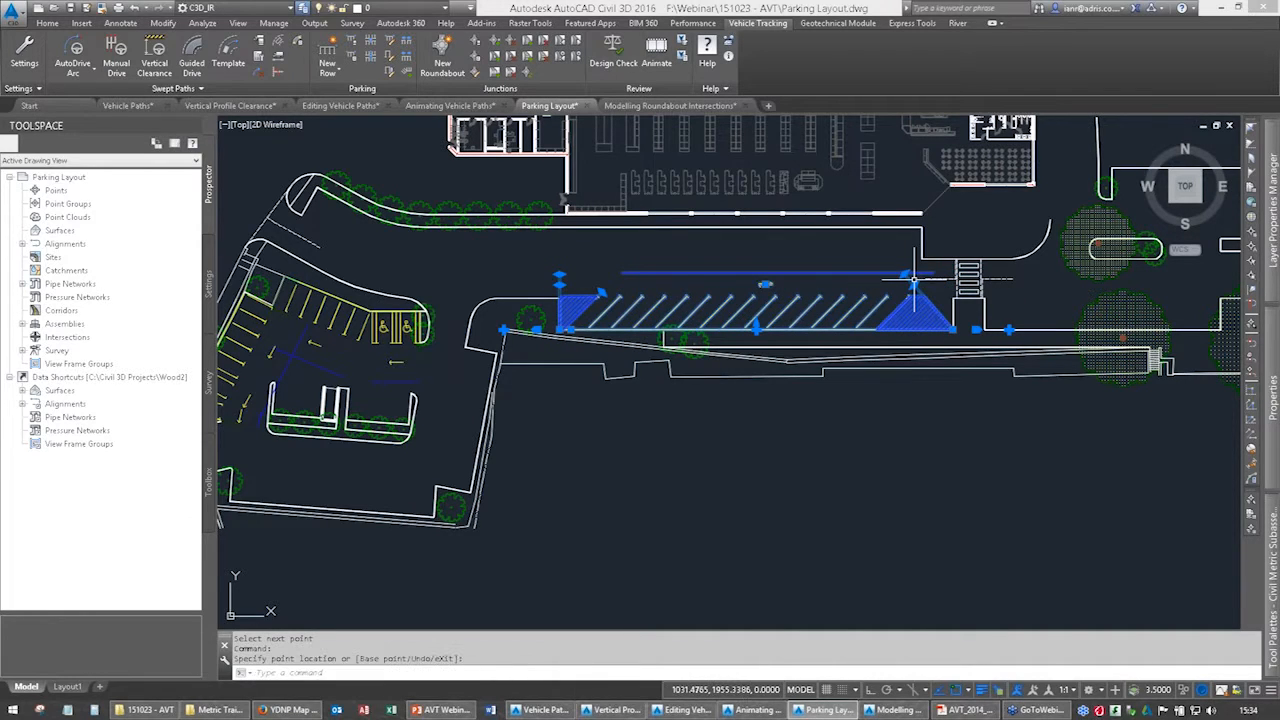
{"action": "left_click", "coordinate": [954, 284]}
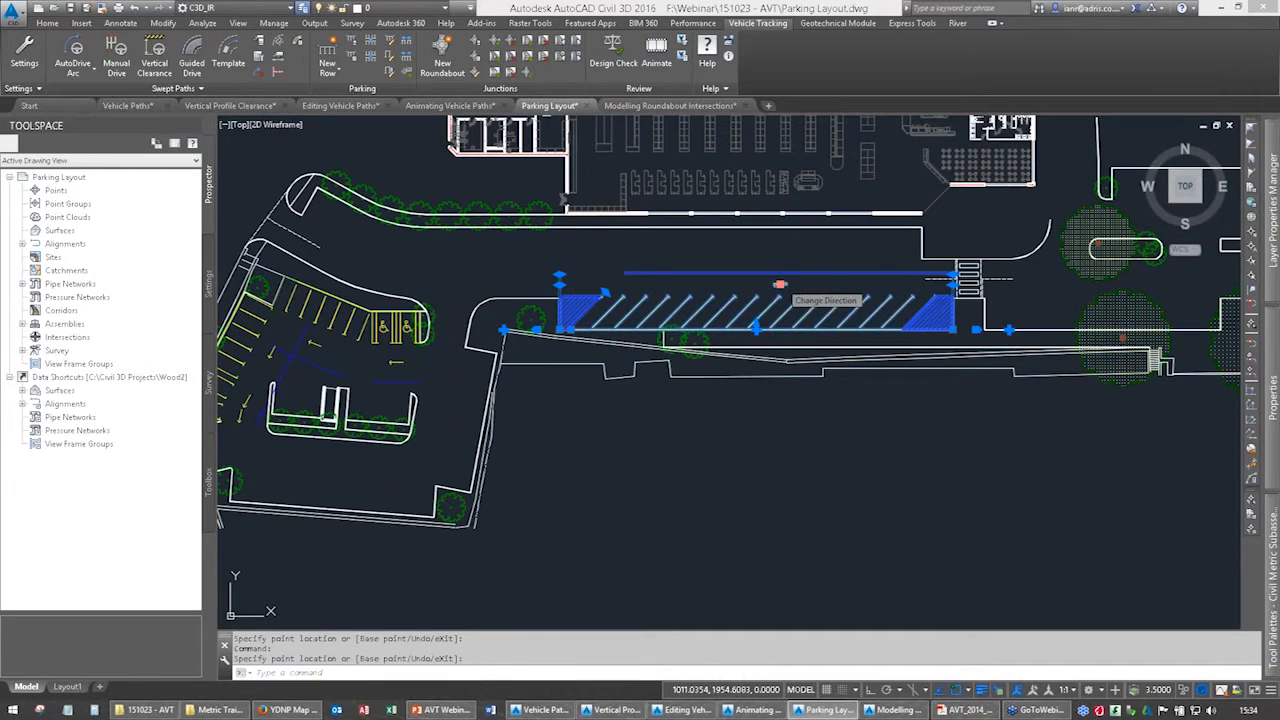
Reverse the flow direction of the new angled row so the bays slant the opposite way, and deselect the row.
{"action": "left_click", "coordinate": [780, 285]}
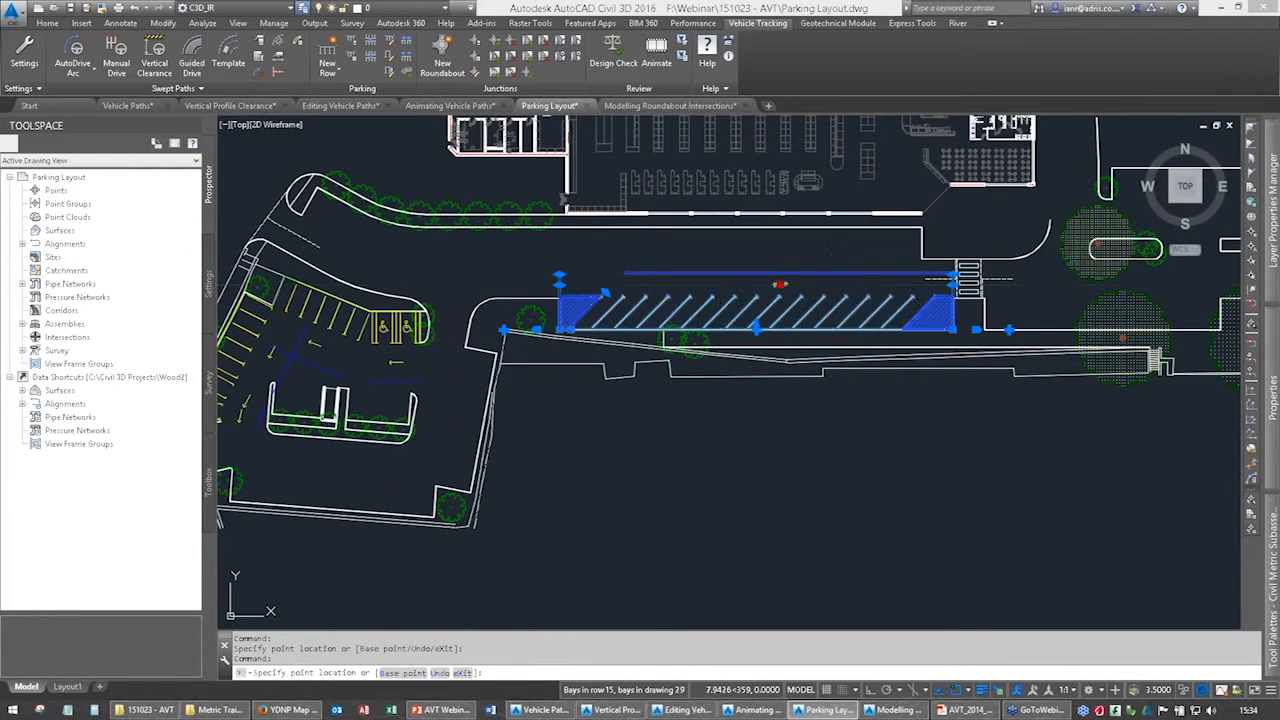
{"action": "left_click", "coordinate": [690, 297]}
{"action": "scroll", "coordinate": [695, 330], "scroll_direction": "up", "scroll_amount": 4}
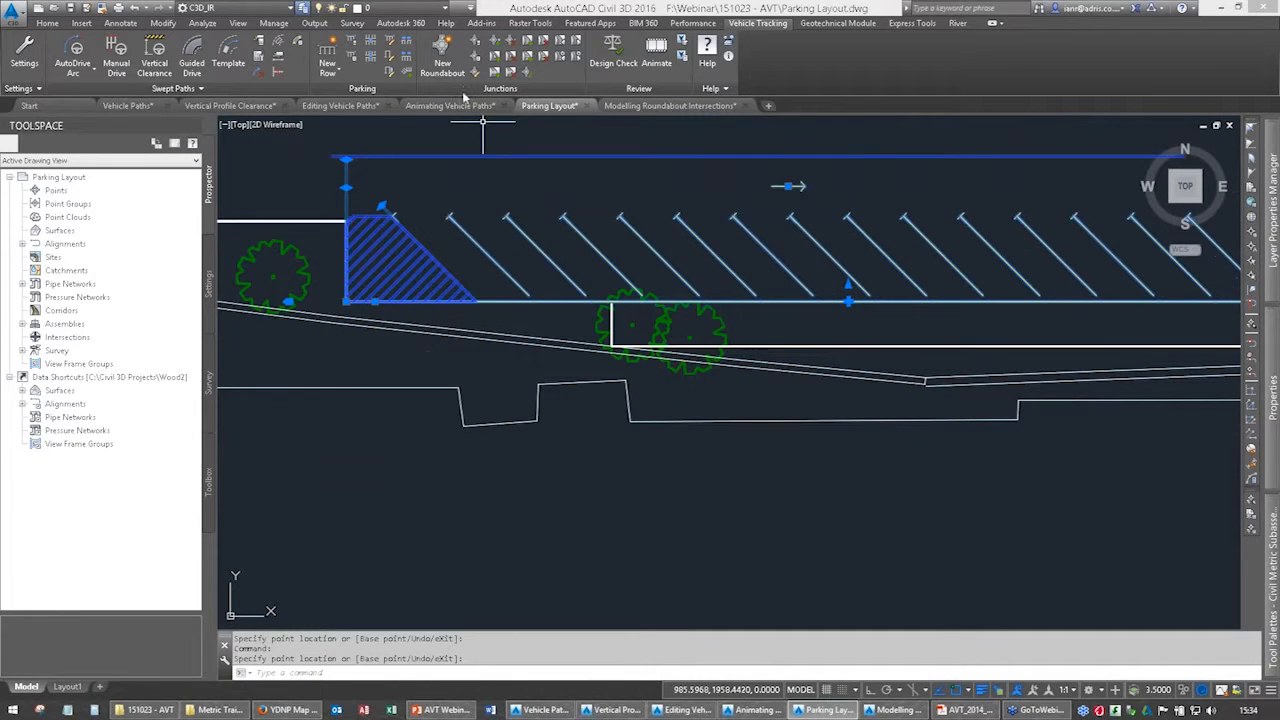
{"action": "scroll", "coordinate": [580, 292], "scroll_direction": "down", "scroll_amount": 5}
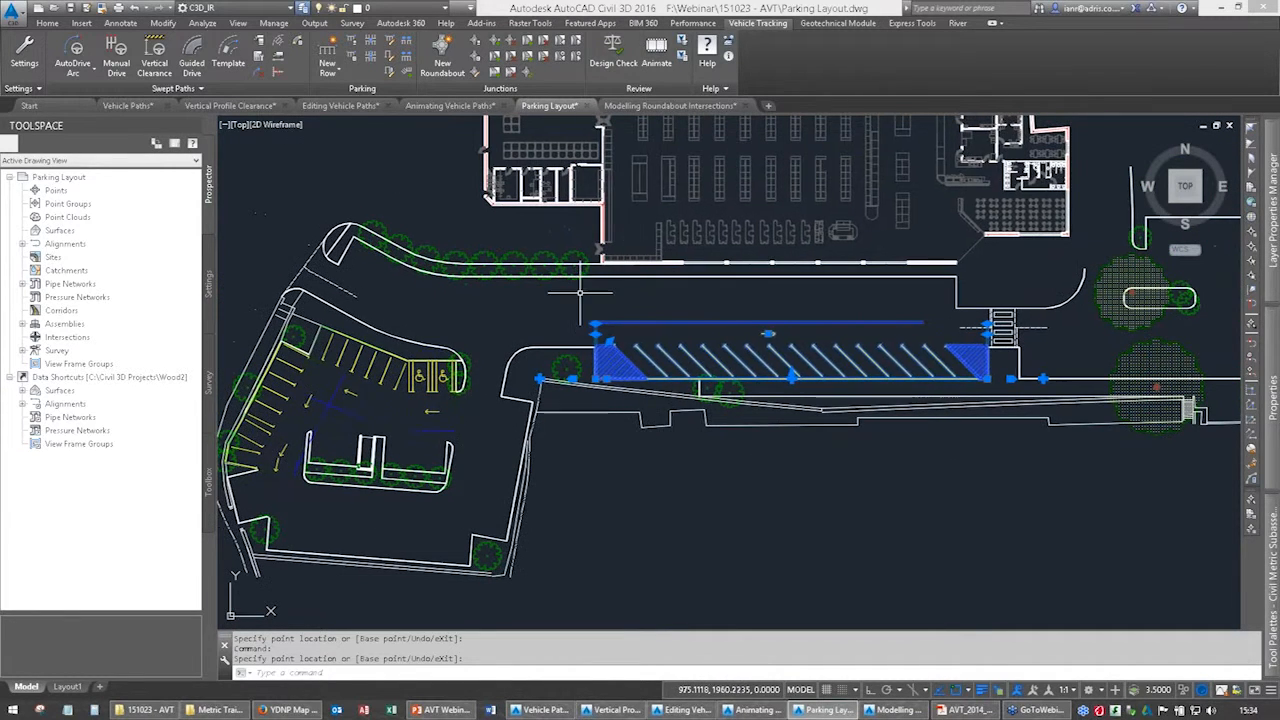
{"action": "key", "text": "Escape"}
{"action": "key", "text": "Escape"}
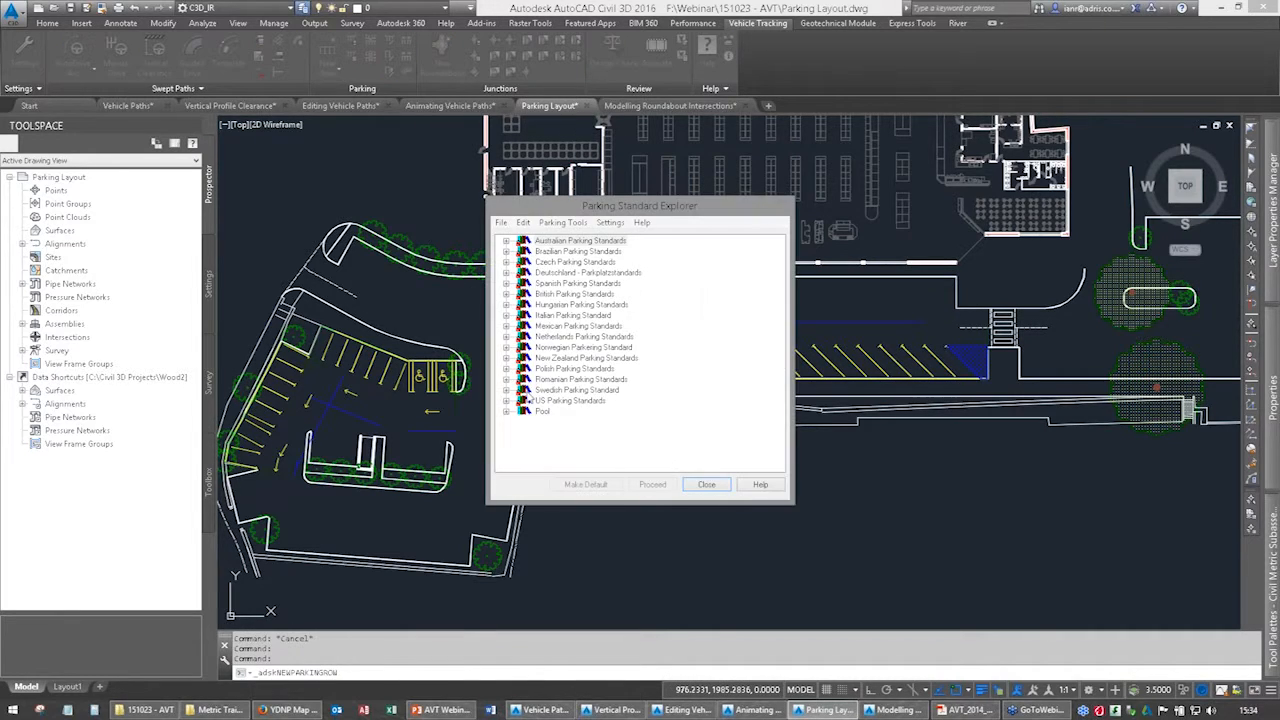
{"action": "left_click", "coordinate": [506, 411]}
{"action": "left_click", "coordinate": [564, 422]}
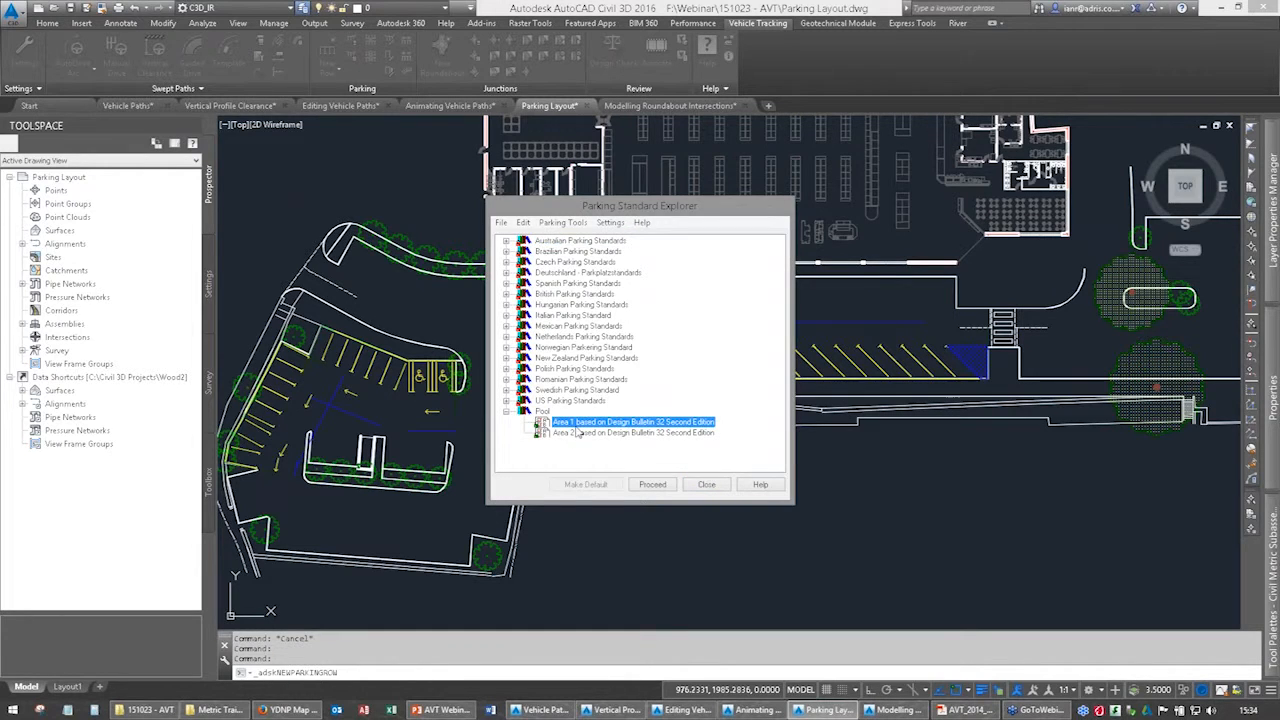
{"action": "double_click", "coordinate": [578, 425]}
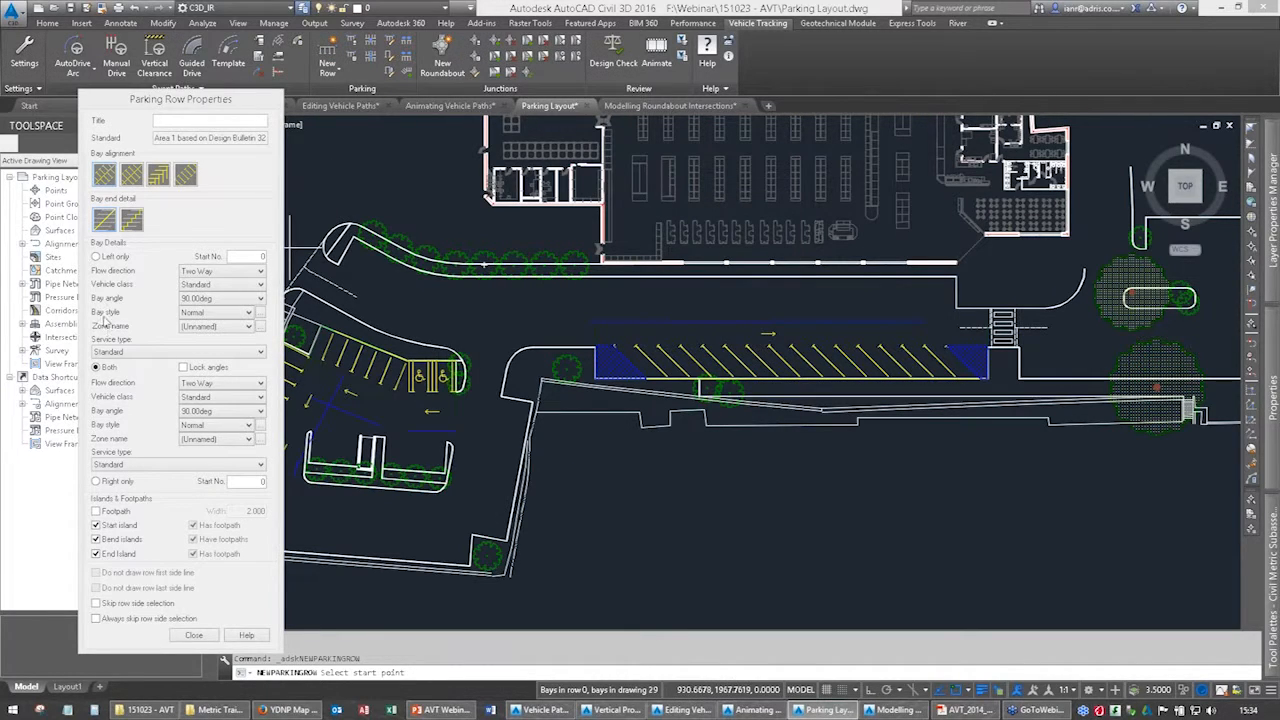
{"action": "left_click", "coordinate": [96, 257]}
{"action": "left_click", "coordinate": [210, 271]}
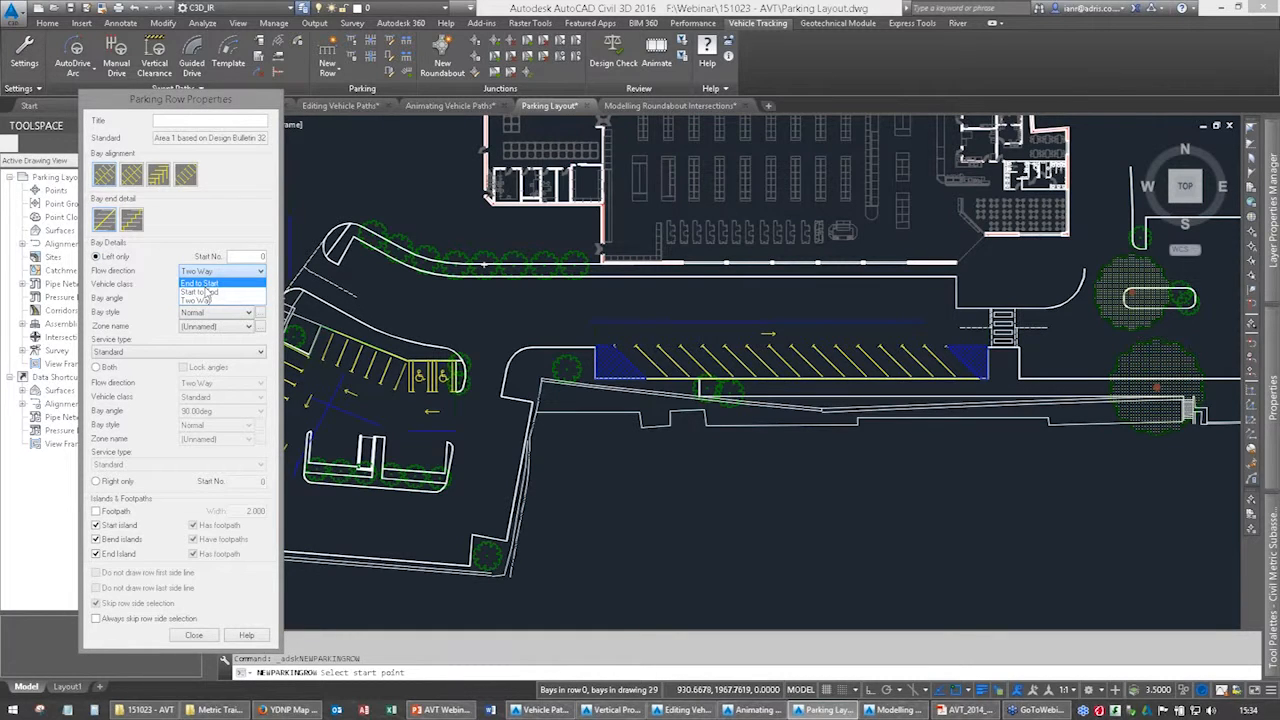
{"action": "left_click", "coordinate": [199, 301]}
{"action": "left_click", "coordinate": [205, 300]}
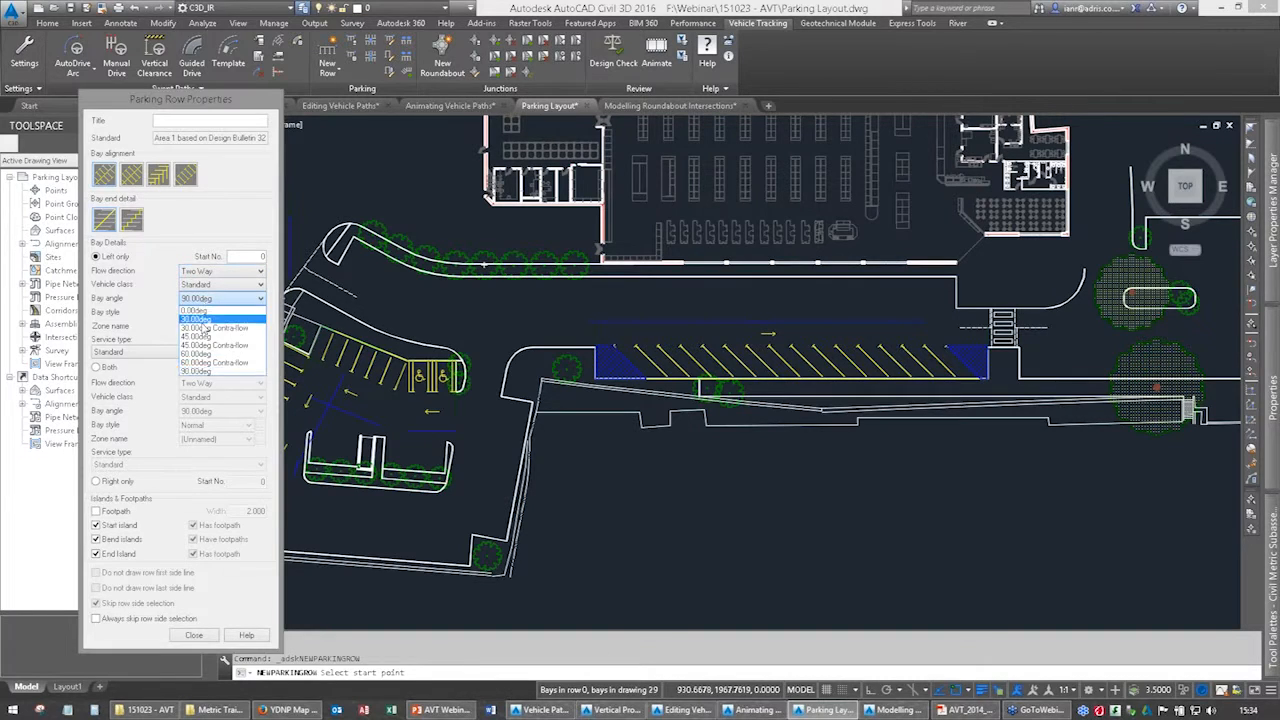
{"action": "left_click", "coordinate": [200, 333]}
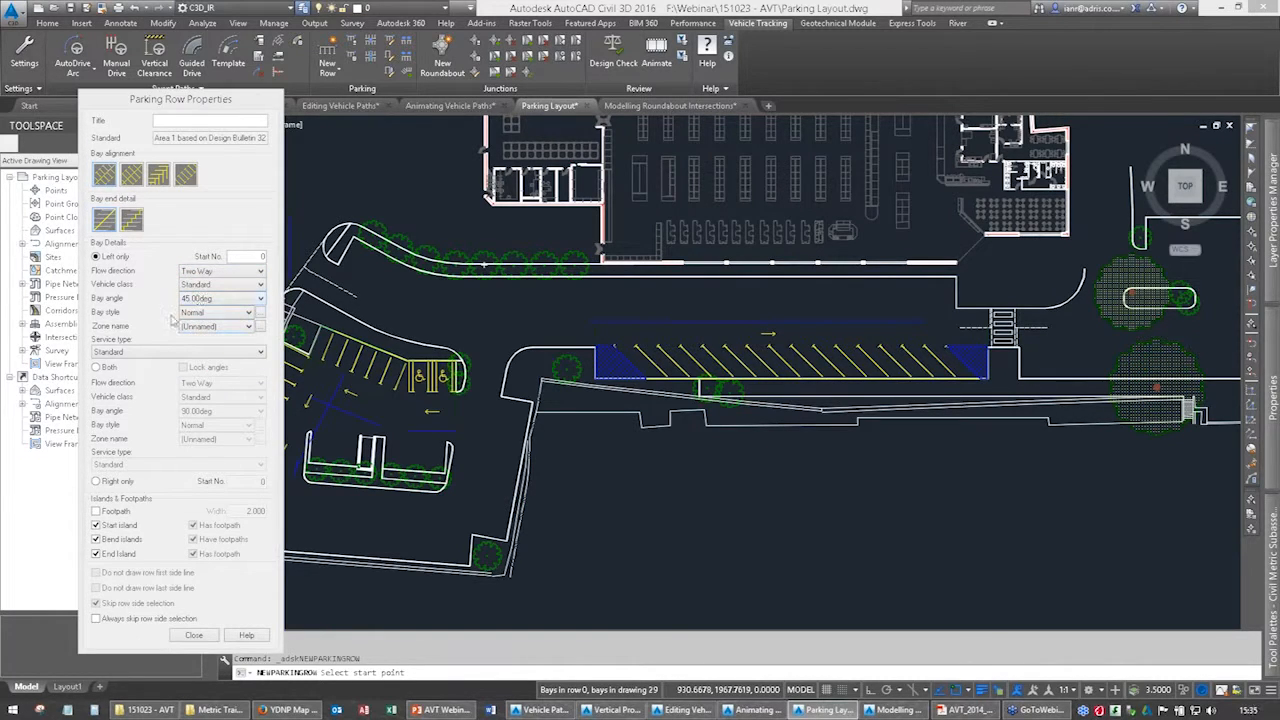
{"action": "left_click", "coordinate": [220, 314]}
{"action": "left_click", "coordinate": [186, 341]}
{"action": "left_click", "coordinate": [97, 511]}
{"action": "left_click_drag", "start_coordinate": [243, 512], "coordinate": [296, 514]}
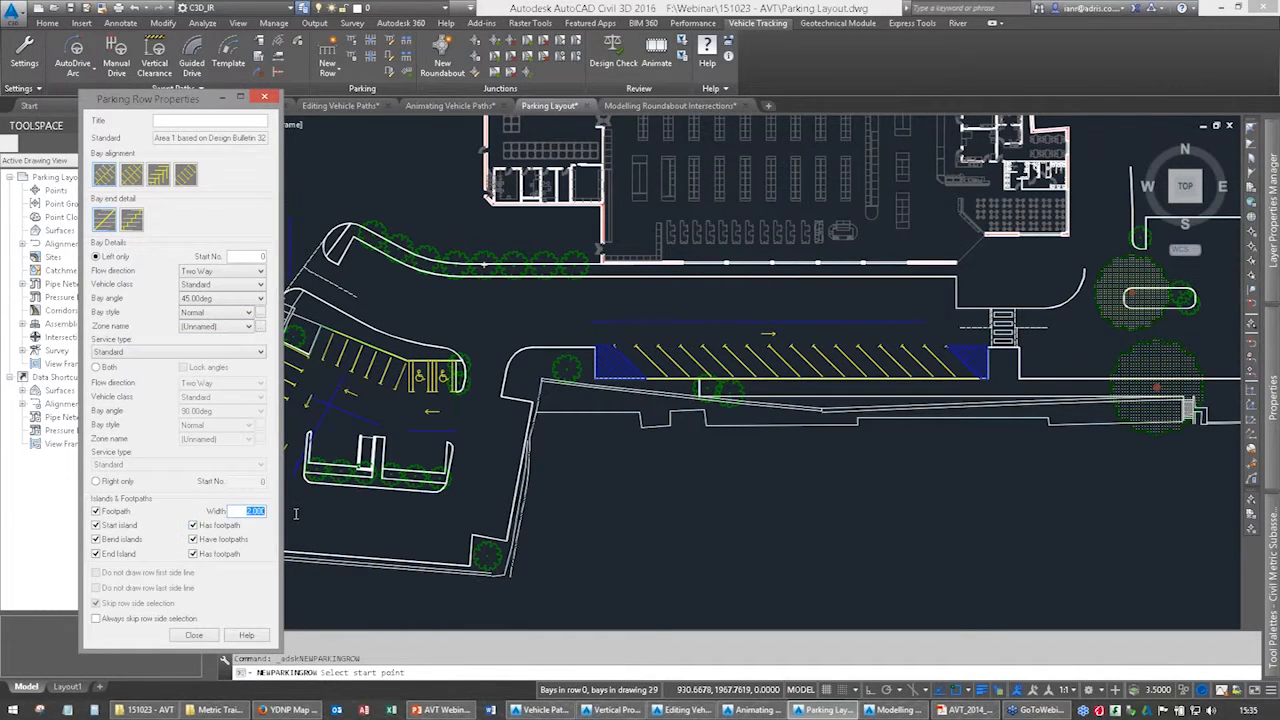
{"action": "type", "text": "1.8"}
{"action": "left_click", "coordinate": [115, 512]}
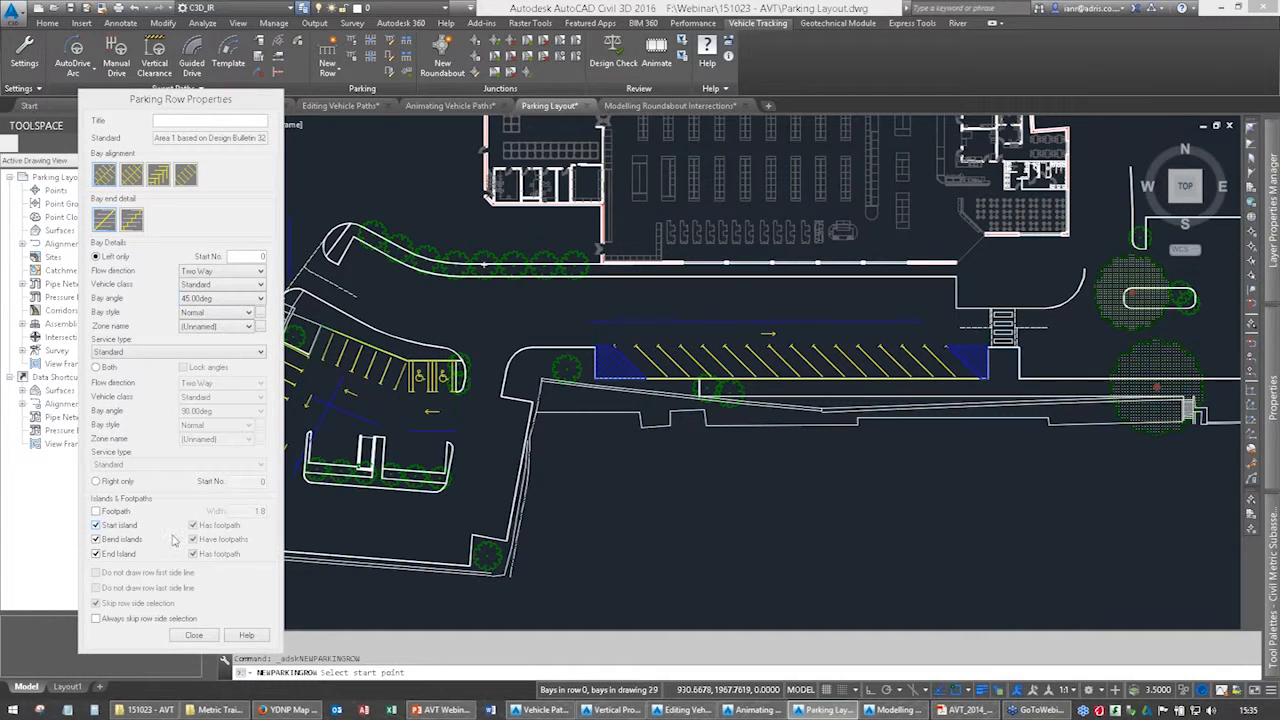
{"action": "left_click", "coordinate": [108, 512]}
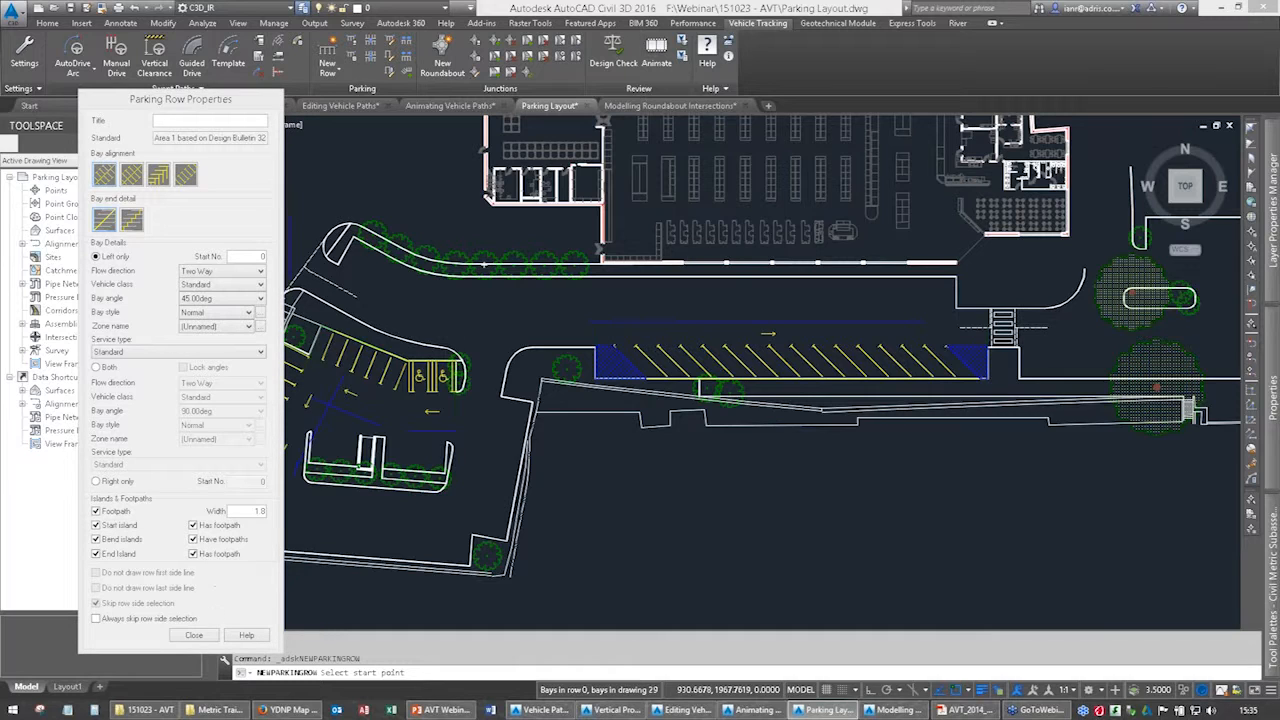
{"action": "left_click", "coordinate": [408, 430]}
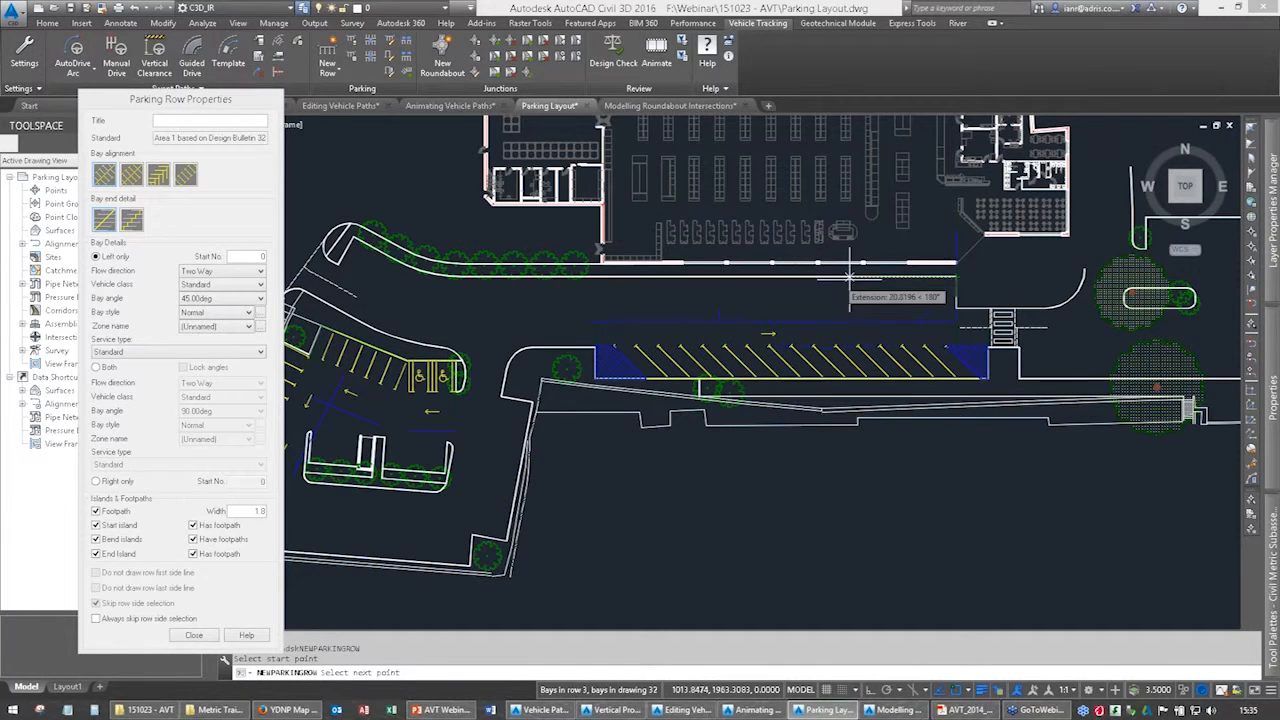
{"action": "key", "text": "Escape"}
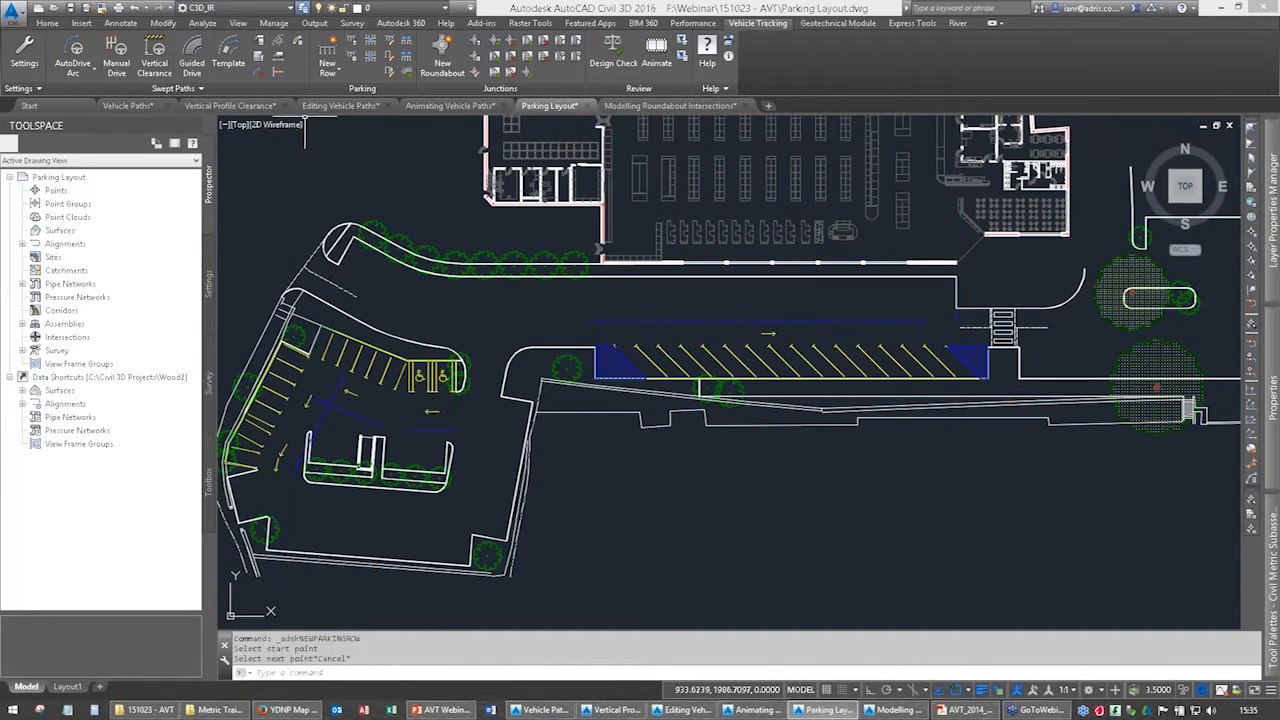
Start a new parking row with the pooled Area 1 standard, using left-side bays only at 45 degrees.
{"action": "left_click", "coordinate": [327, 55]}
{"action": "left_click", "coordinate": [507, 411]}
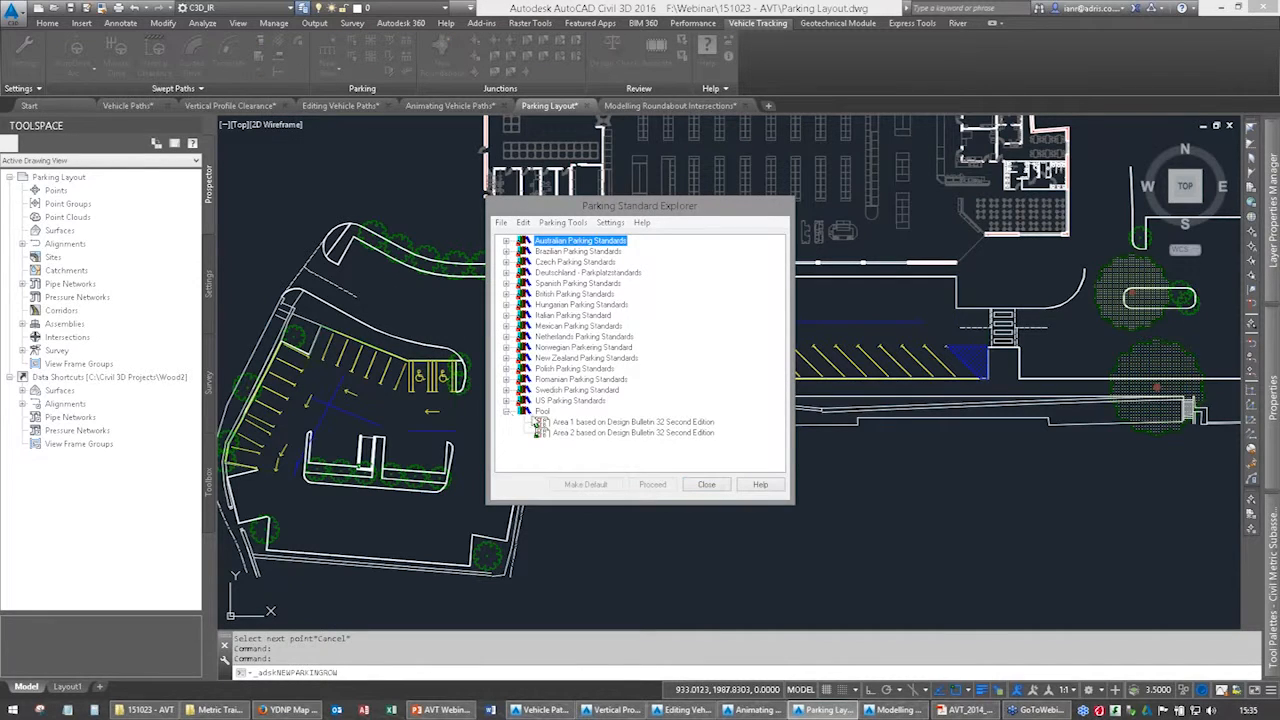
{"action": "double_click", "coordinate": [560, 423]}
{"action": "left_click", "coordinate": [97, 257]}
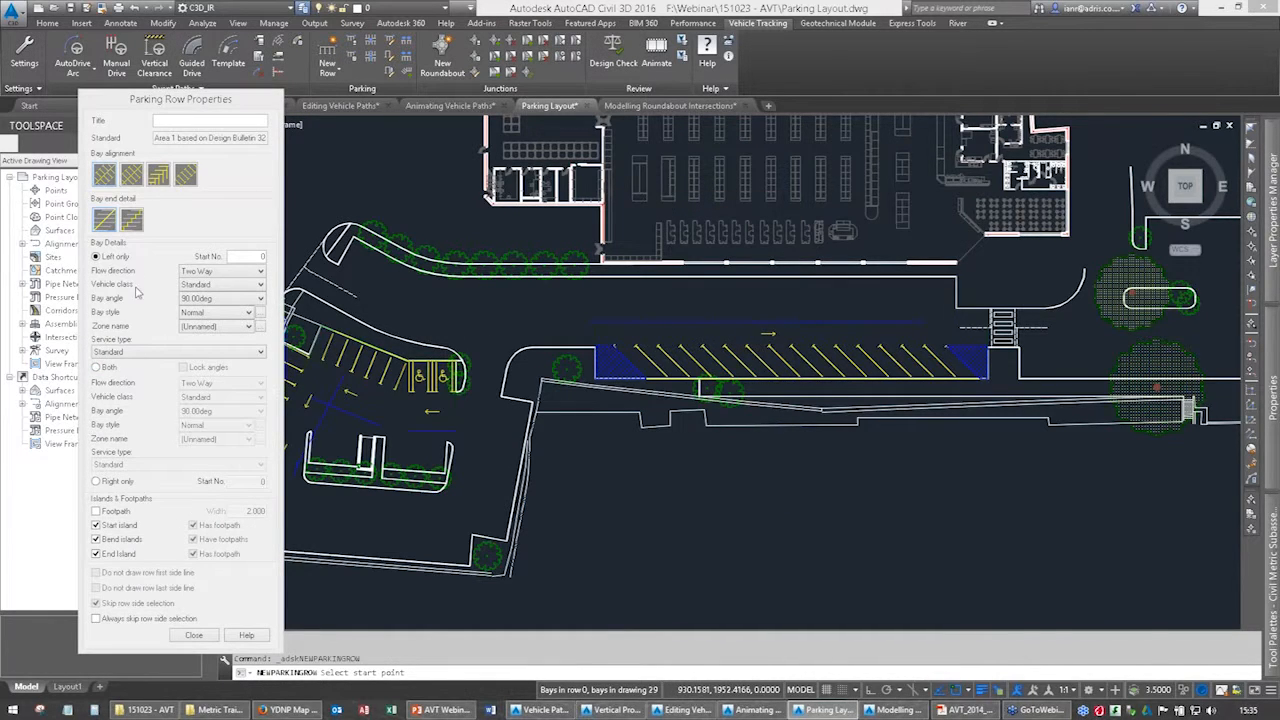
{"action": "left_click", "coordinate": [218, 298]}
{"action": "left_click", "coordinate": [198, 342]}
Include a footpath in the row and set its width to 1.8.
{"action": "left_click", "coordinate": [97, 513]}
{"action": "left_click_drag", "start_coordinate": [240, 511], "coordinate": [315, 513]}
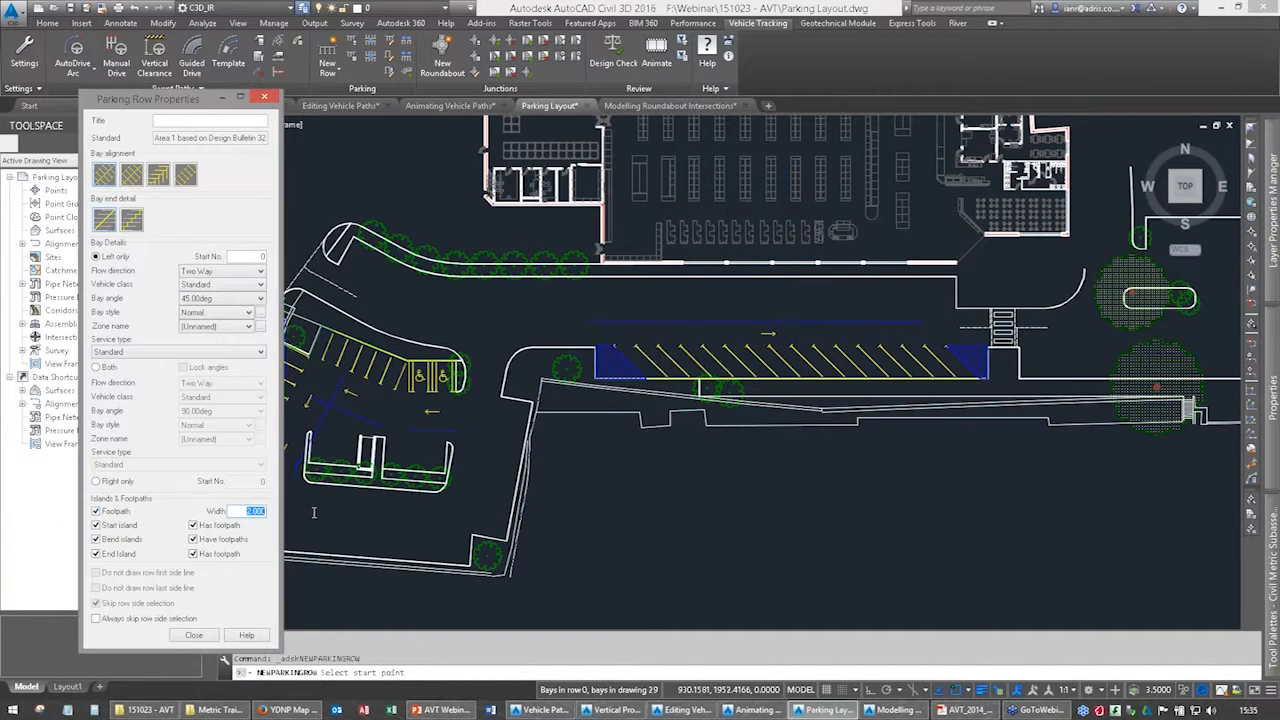
{"action": "type", "text": "1.8"}
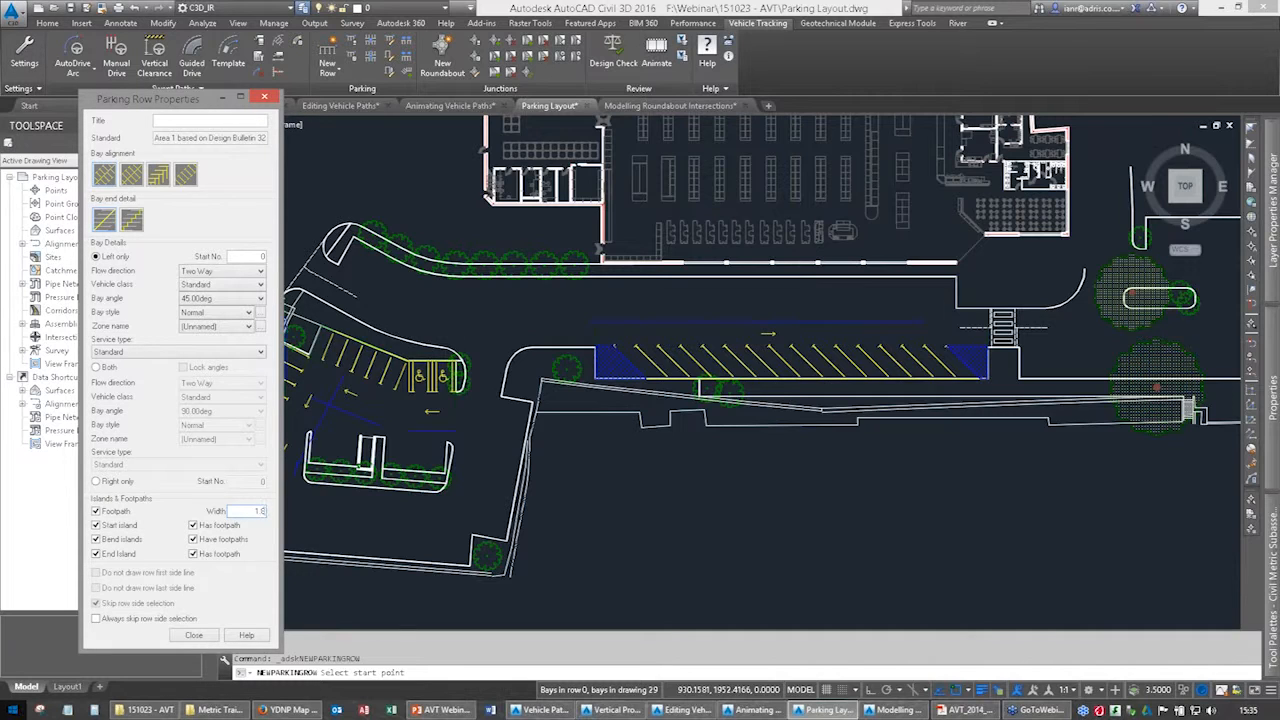
Lay the row westward along the storefront from its eastern corner, and continue it around the tree-lined bend without object snapping.
{"action": "left_click", "coordinate": [957, 262]}
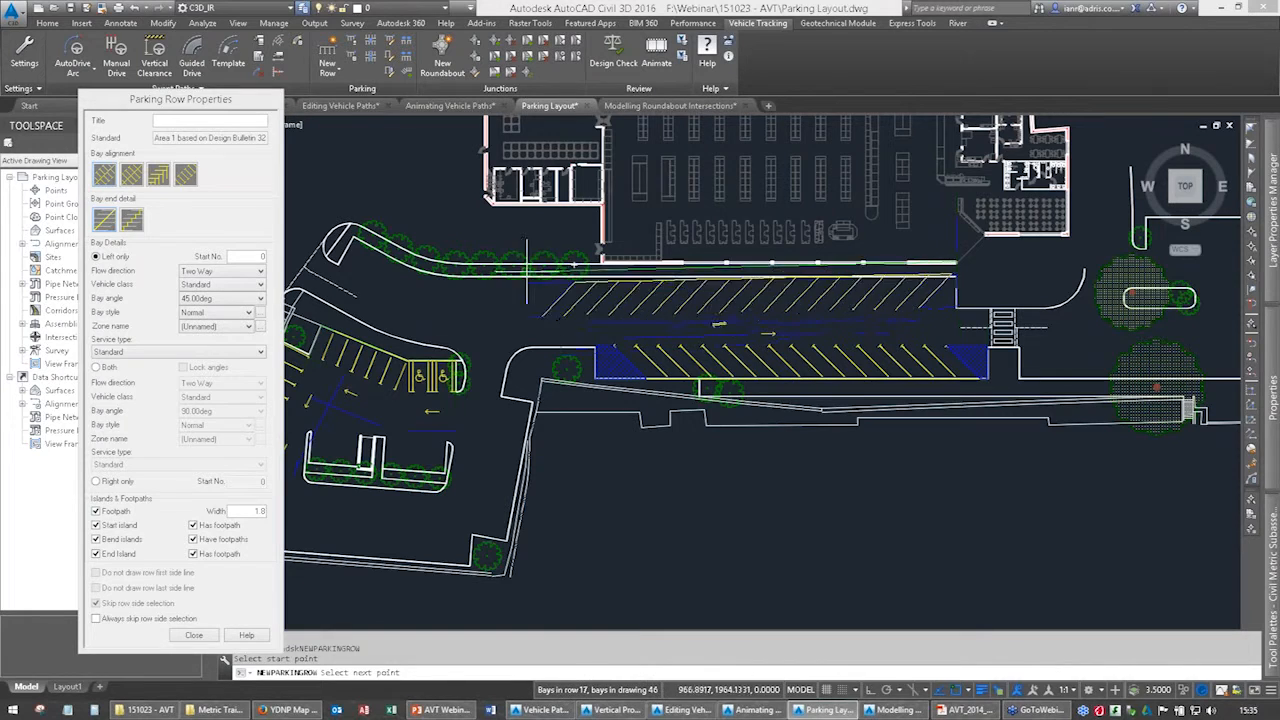
{"action": "left_click", "coordinate": [455, 263]}
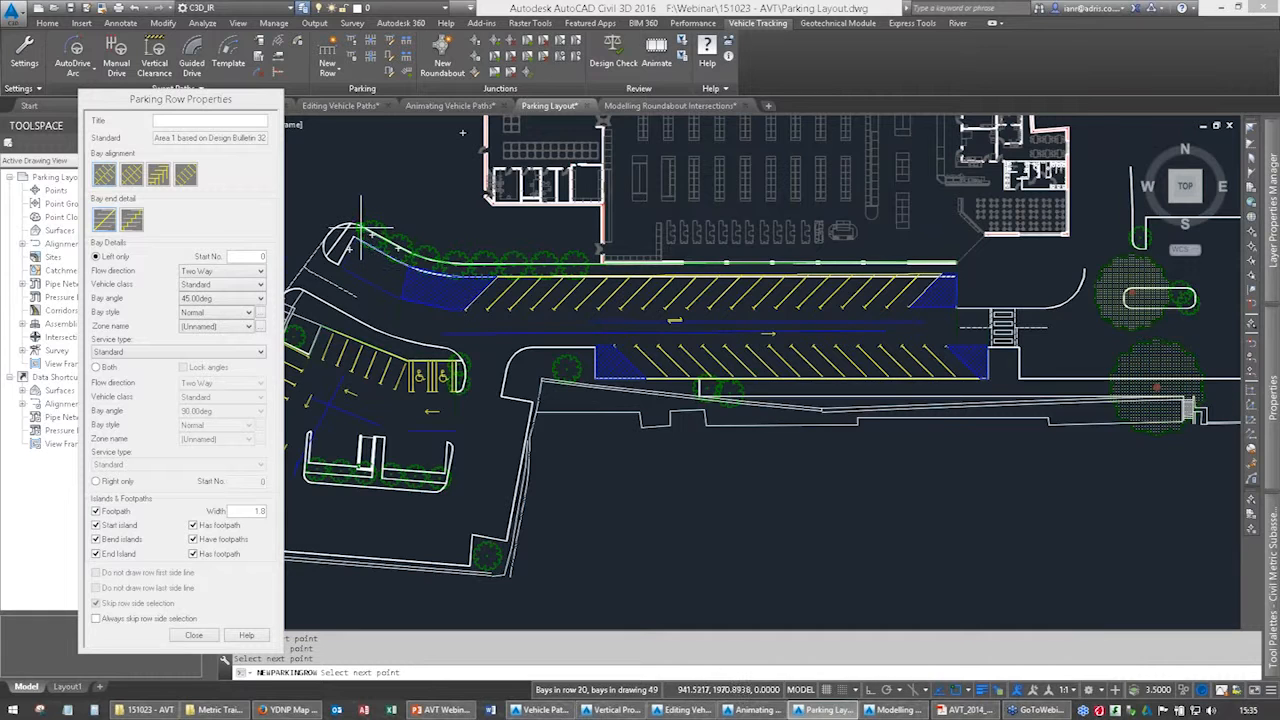
{"action": "scroll", "coordinate": [363, 233], "scroll_direction": "up", "scroll_amount": 6}
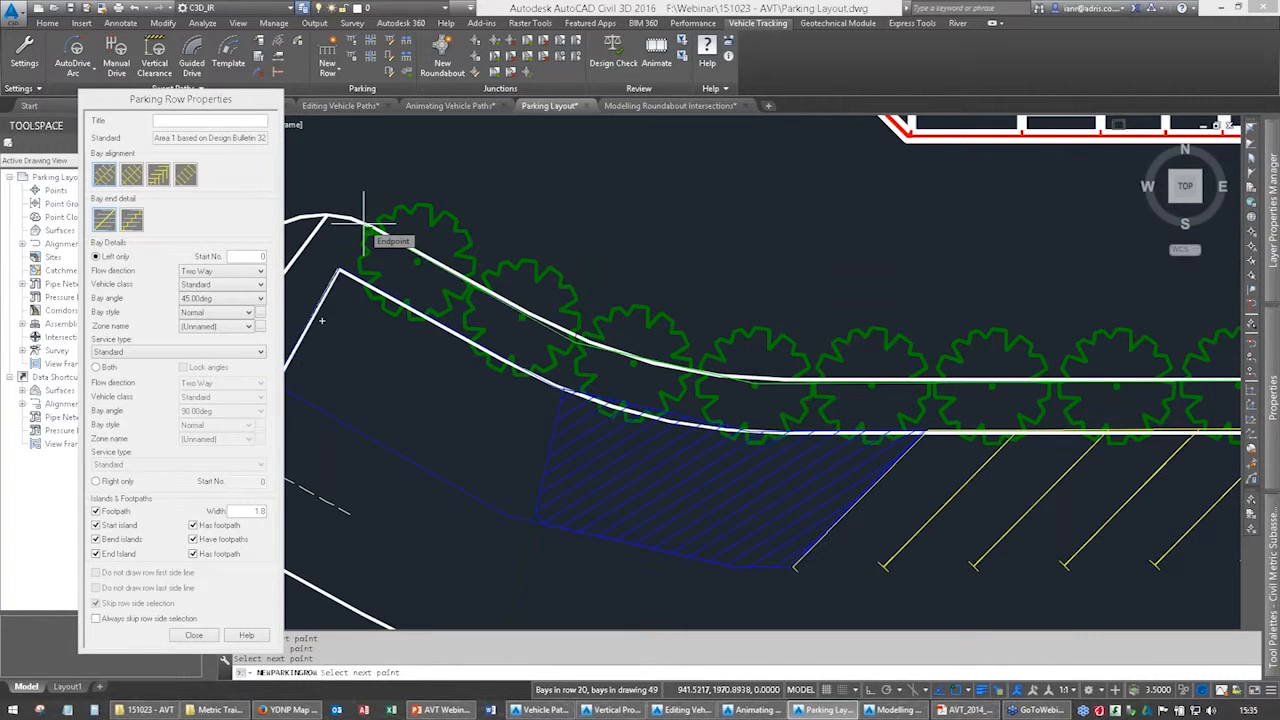
{"action": "key", "text": "F3"}
{"action": "scroll", "coordinate": [488, 297], "scroll_direction": "down", "scroll_amount": 6}
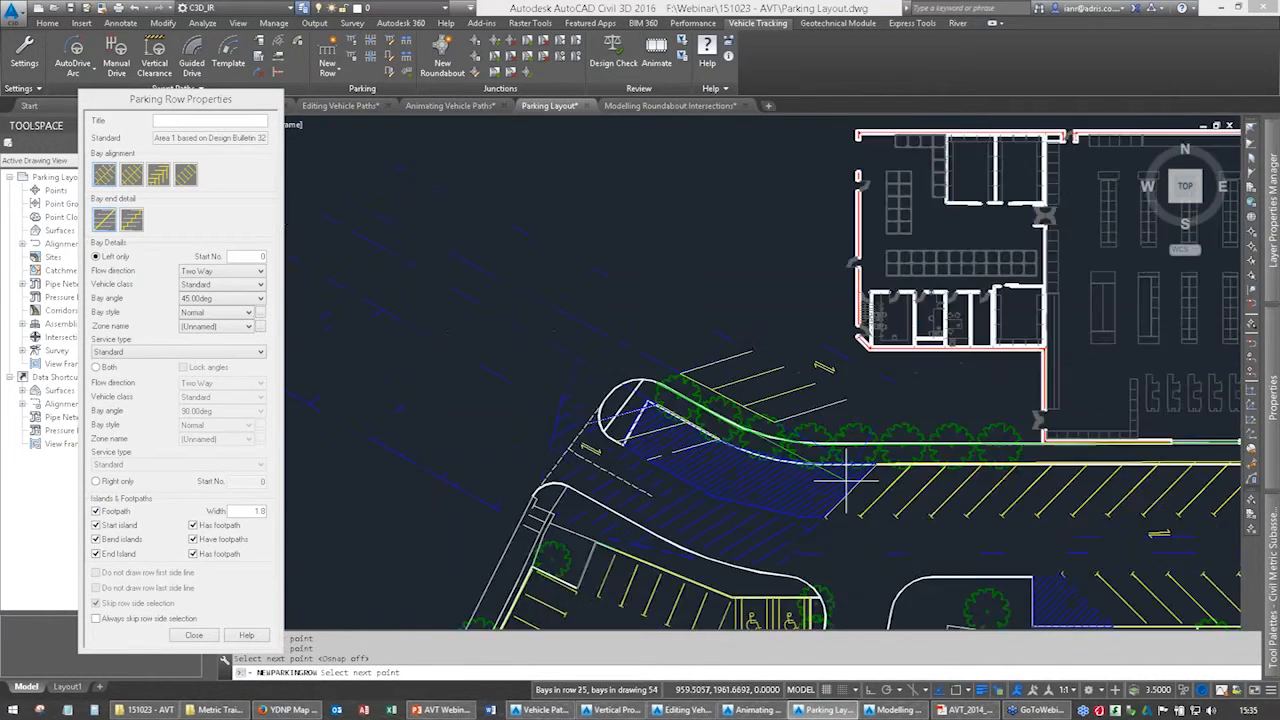
{"action": "key", "text": "Escape"}
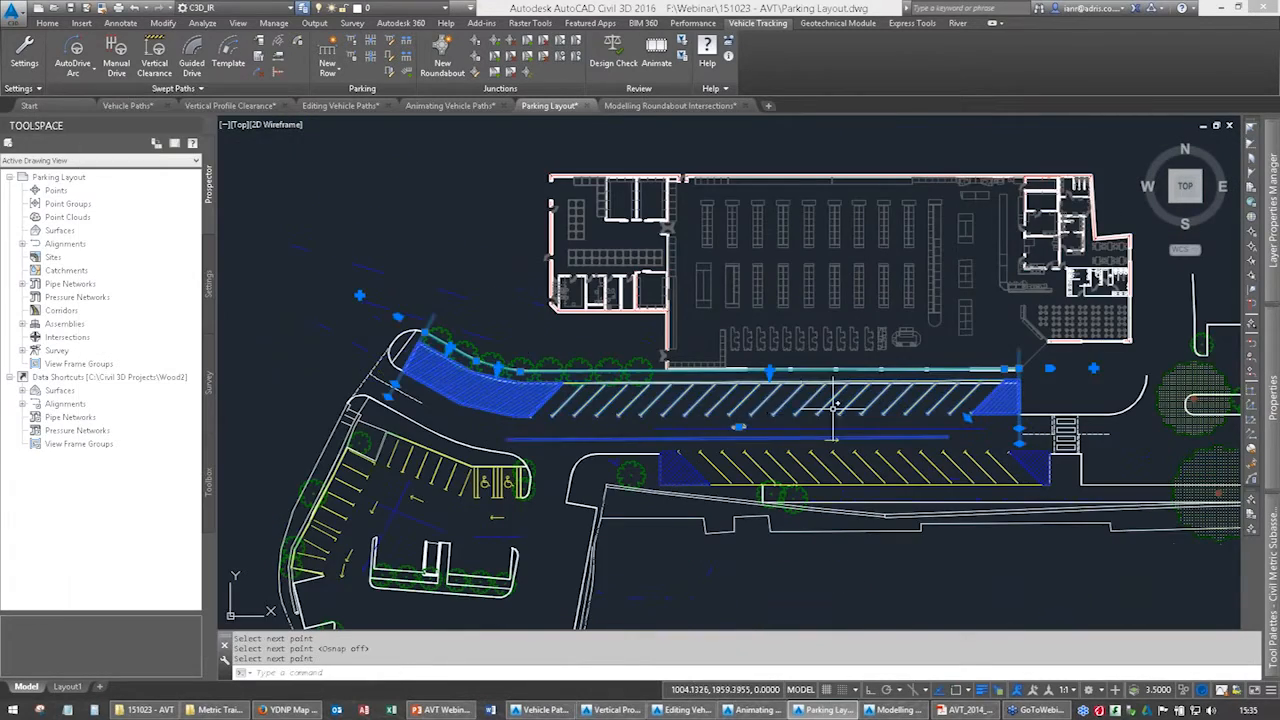
{"action": "scroll", "coordinate": [735, 423], "scroll_direction": "up", "scroll_amount": 7}
{"action": "scroll", "coordinate": [735, 423], "scroll_direction": "down", "scroll_amount": 4}
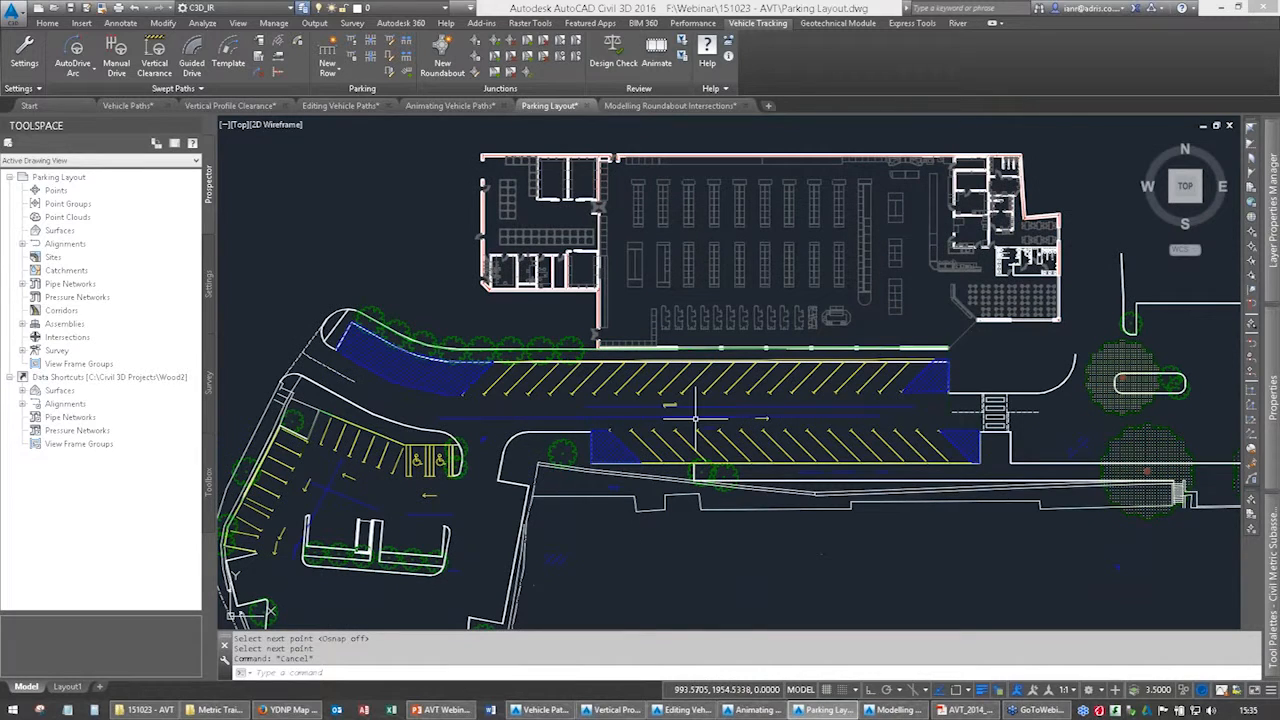
{"action": "scroll", "coordinate": [695, 418], "scroll_direction": "down", "scroll_amount": 5}
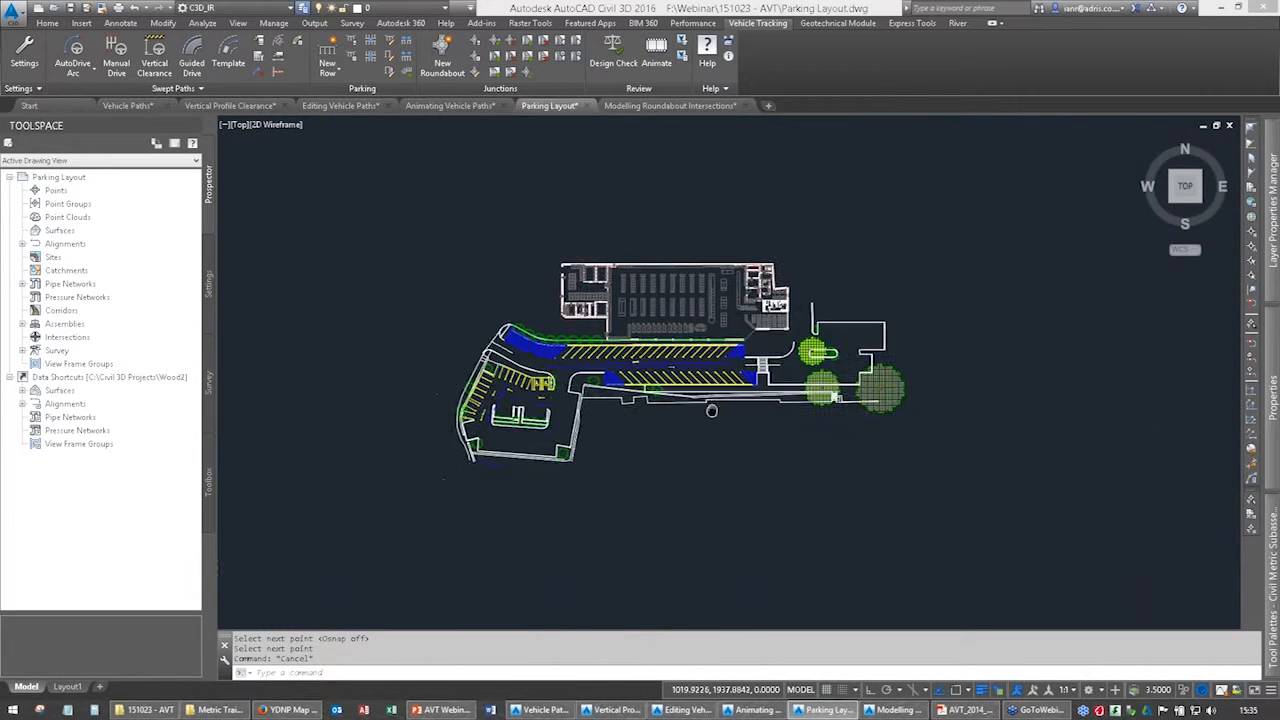
Generate a parking bay report for the car park layout.
{"action": "scroll", "coordinate": [705, 305], "scroll_direction": "up", "scroll_amount": 2}
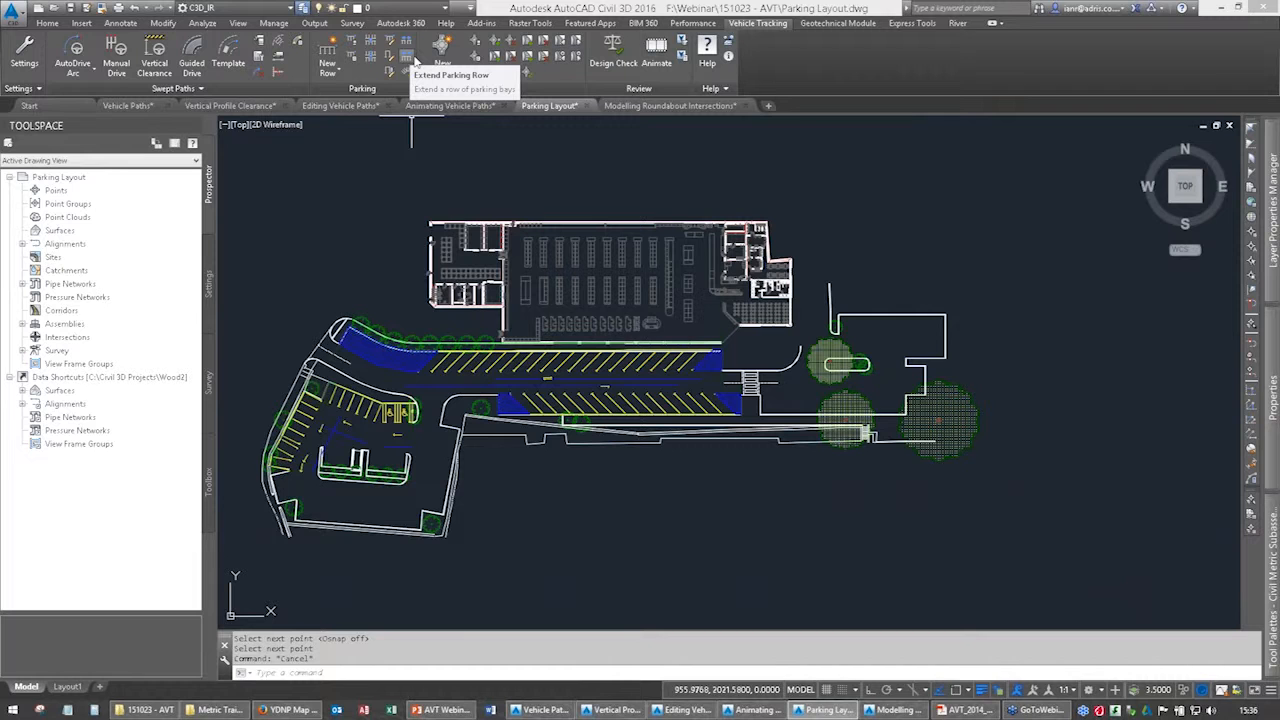
{"action": "scroll", "coordinate": [310, 440], "scroll_direction": "up", "scroll_amount": 2}
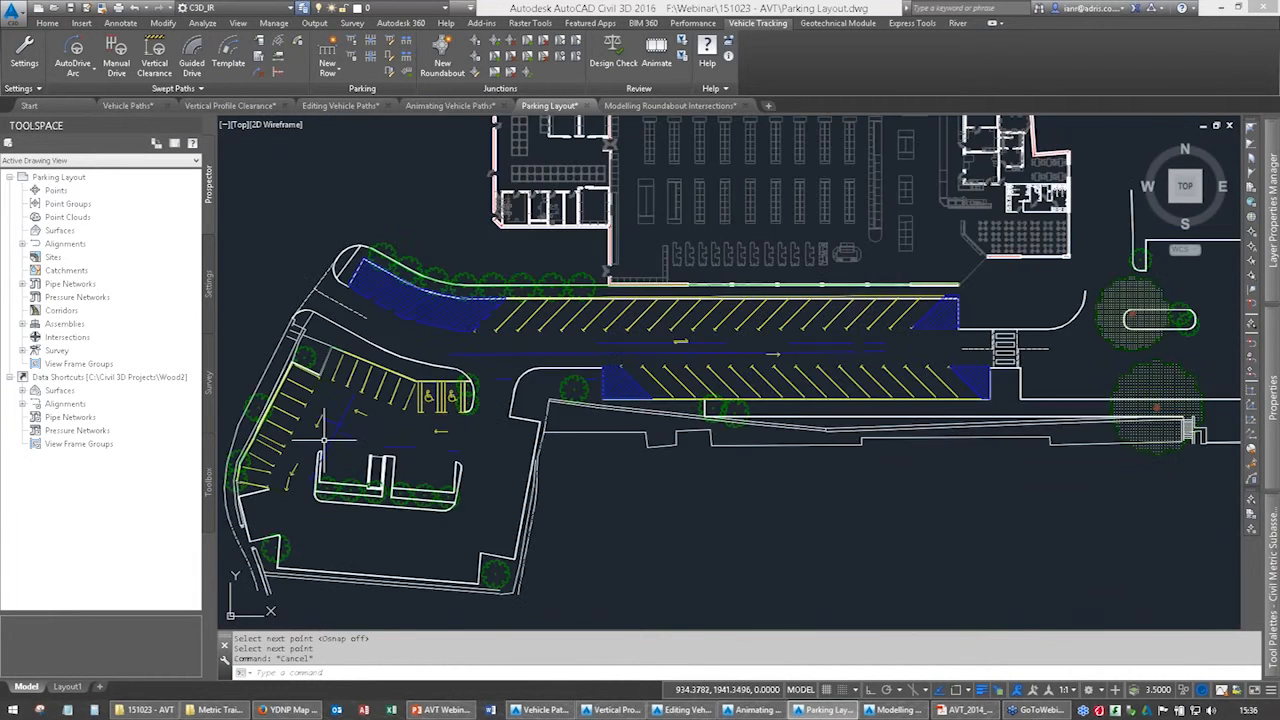
{"action": "middle_click_drag", "start_coordinate": [363, 259], "coordinate": [405, 235]}
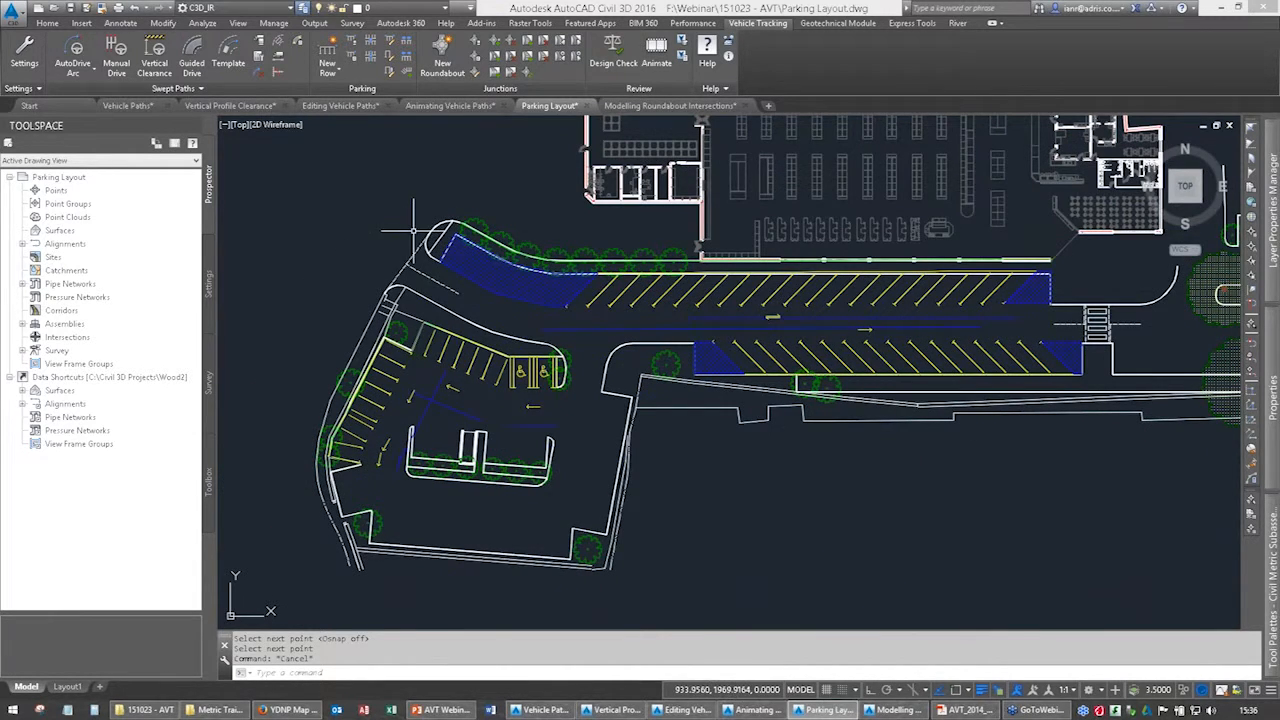
{"action": "left_click", "coordinate": [351, 56]}
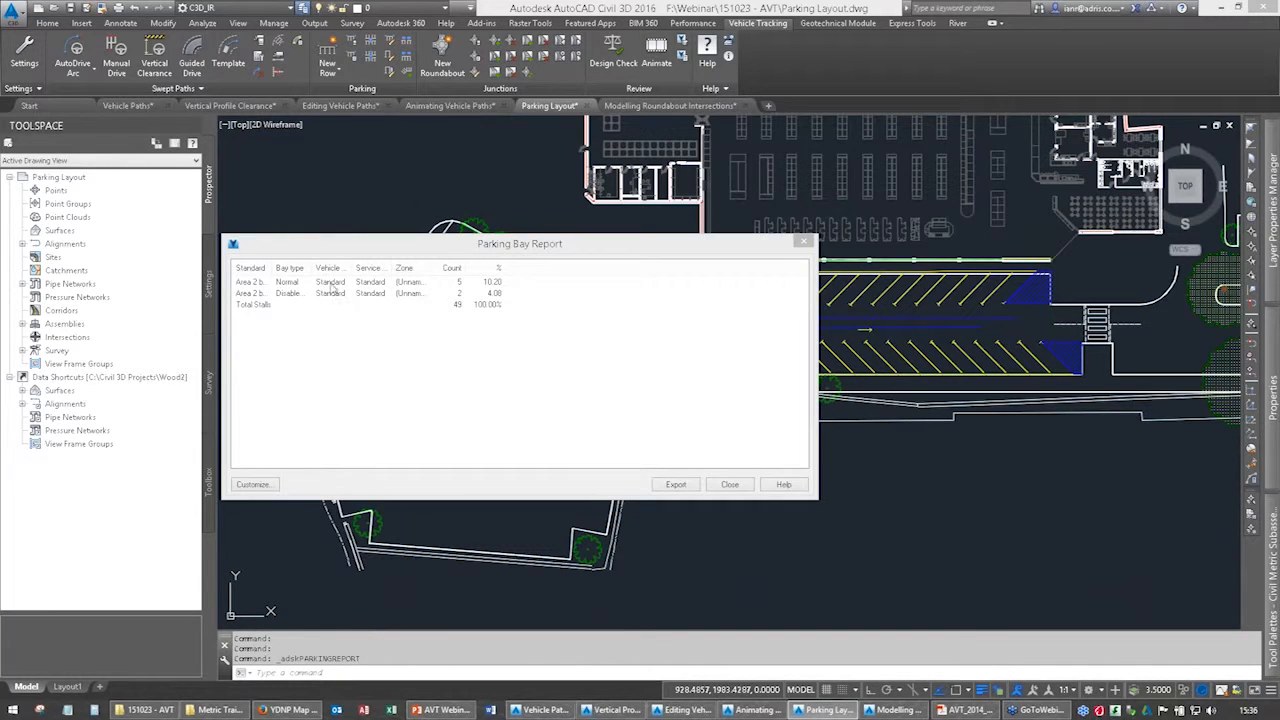
{"action": "key", "text": "ctrl"}
{"action": "key", "text": "ctrl"}
{"action": "key", "text": "ctrl"}
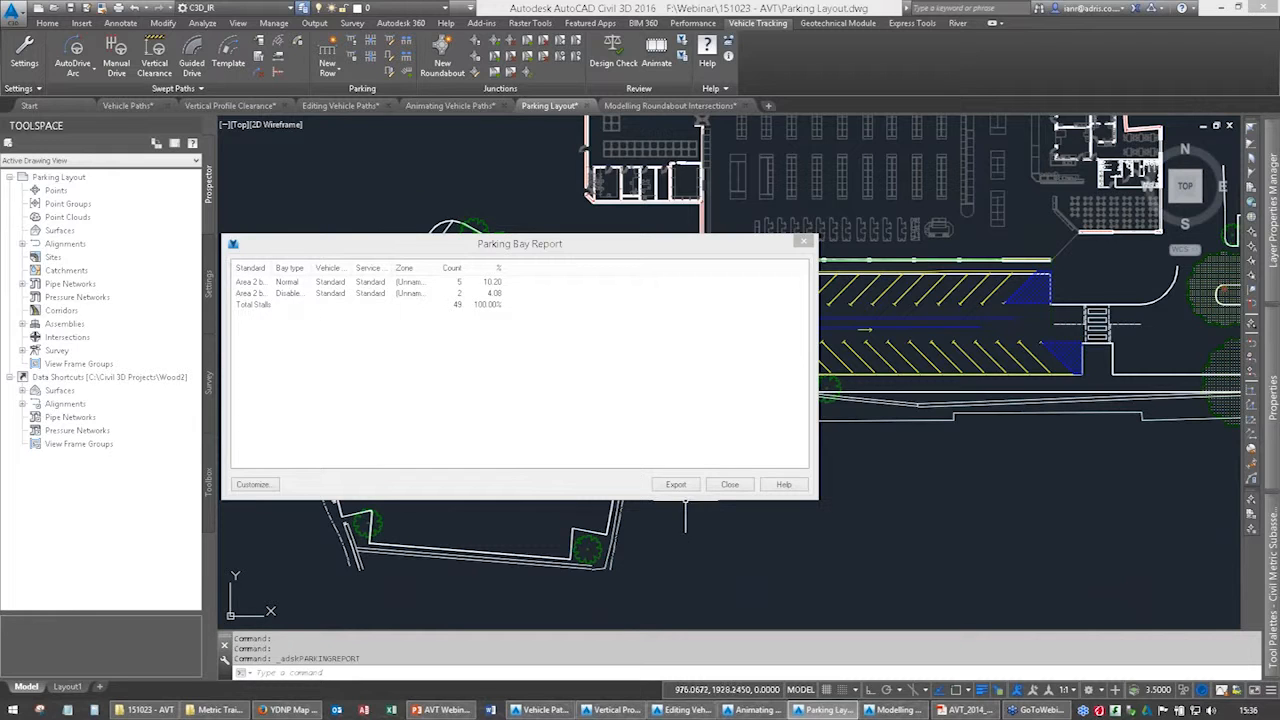
Start exporting the report, inspect the existing Parking Stall Report.csv on the desktop in Notepad, and close the report without saving.
{"action": "left_click", "coordinate": [676, 485]}
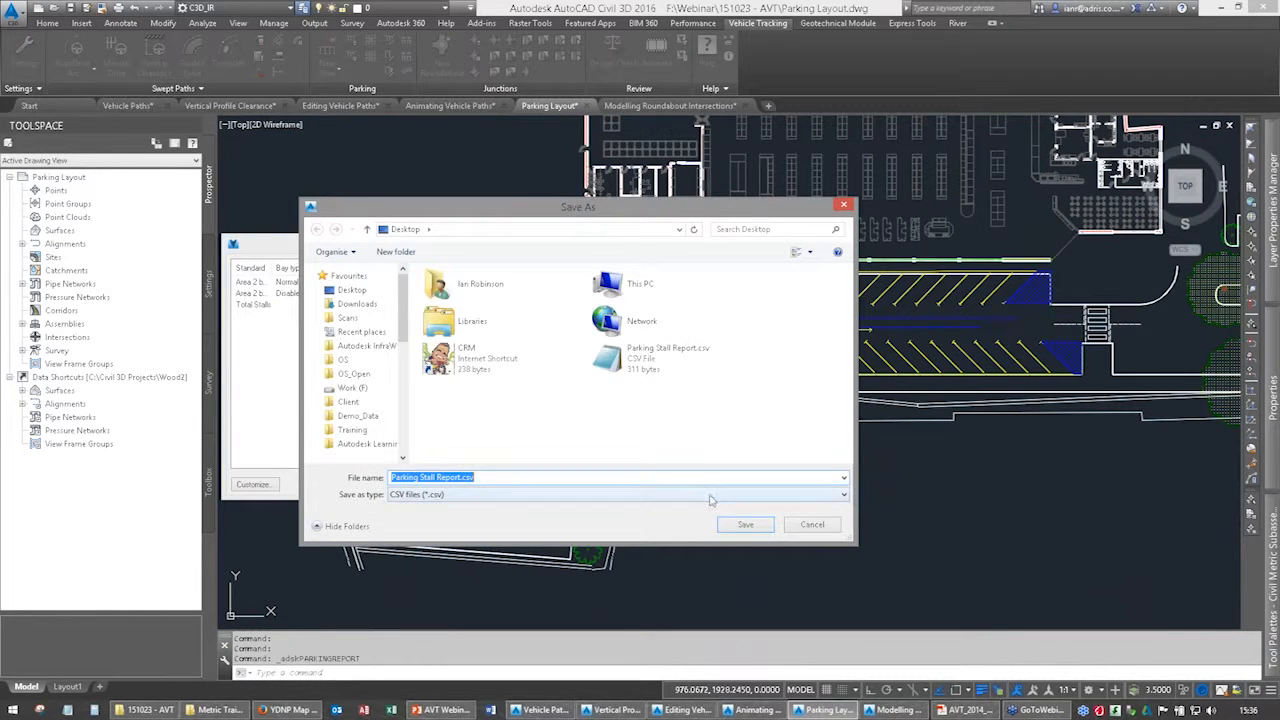
{"action": "right_click", "coordinate": [655, 377]}
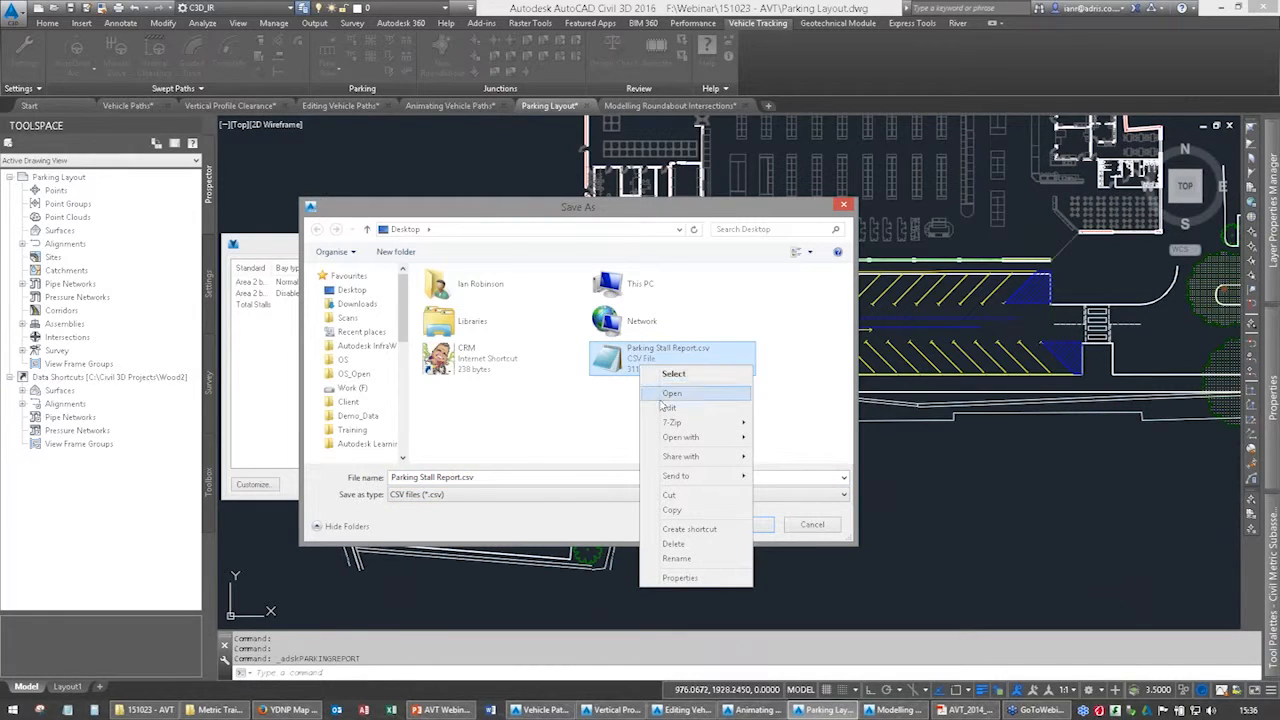
{"action": "left_click", "coordinate": [669, 407]}
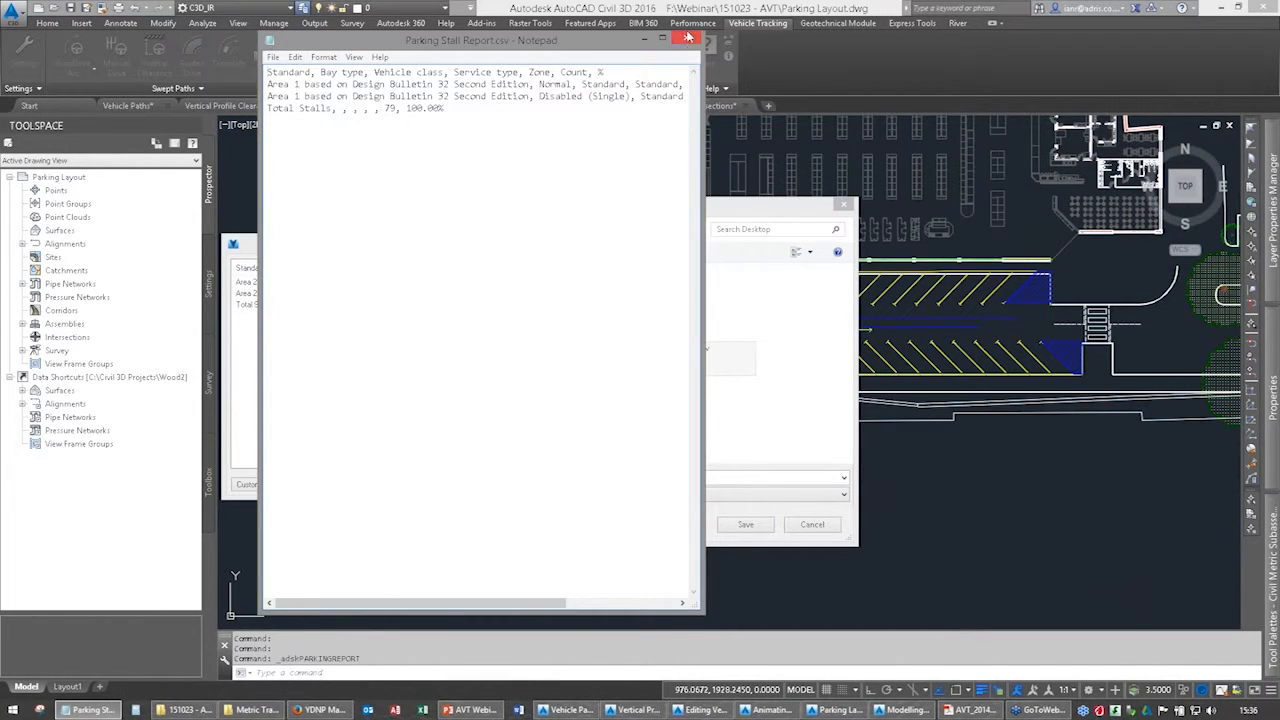
{"action": "left_click", "coordinate": [688, 38]}
{"action": "left_click", "coordinate": [843, 204]}
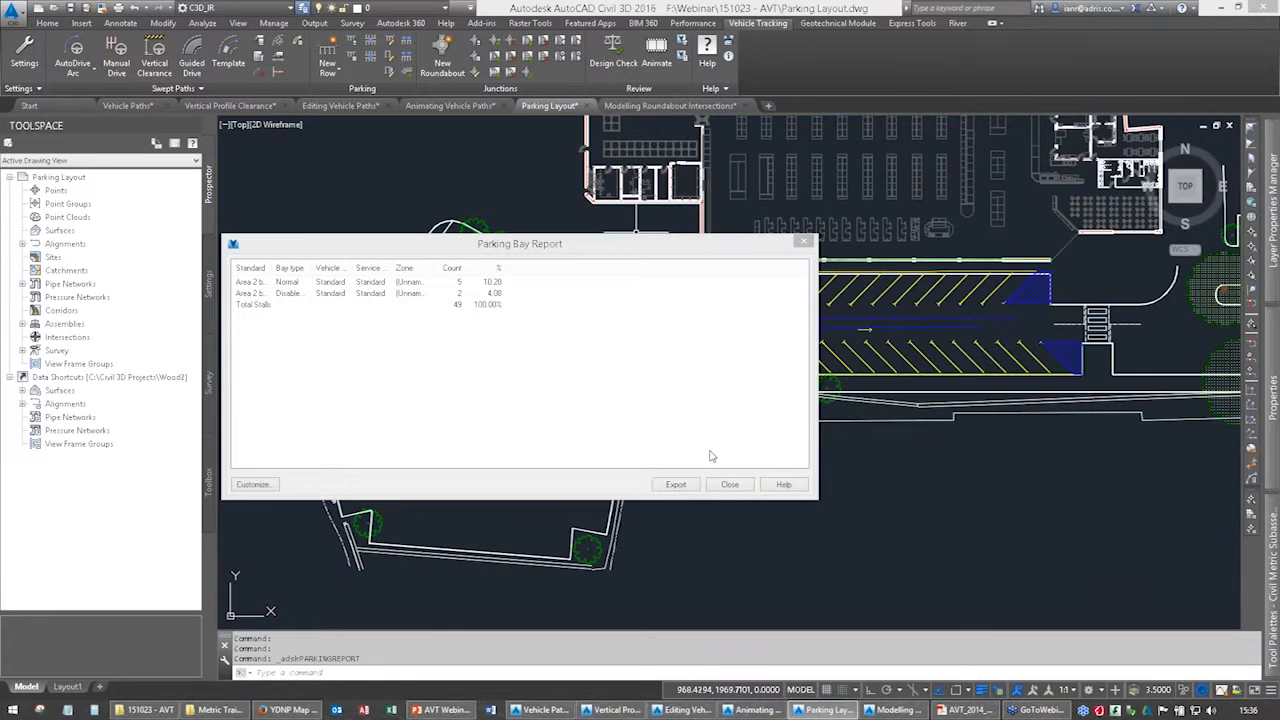
{"action": "left_click", "coordinate": [730, 485]}
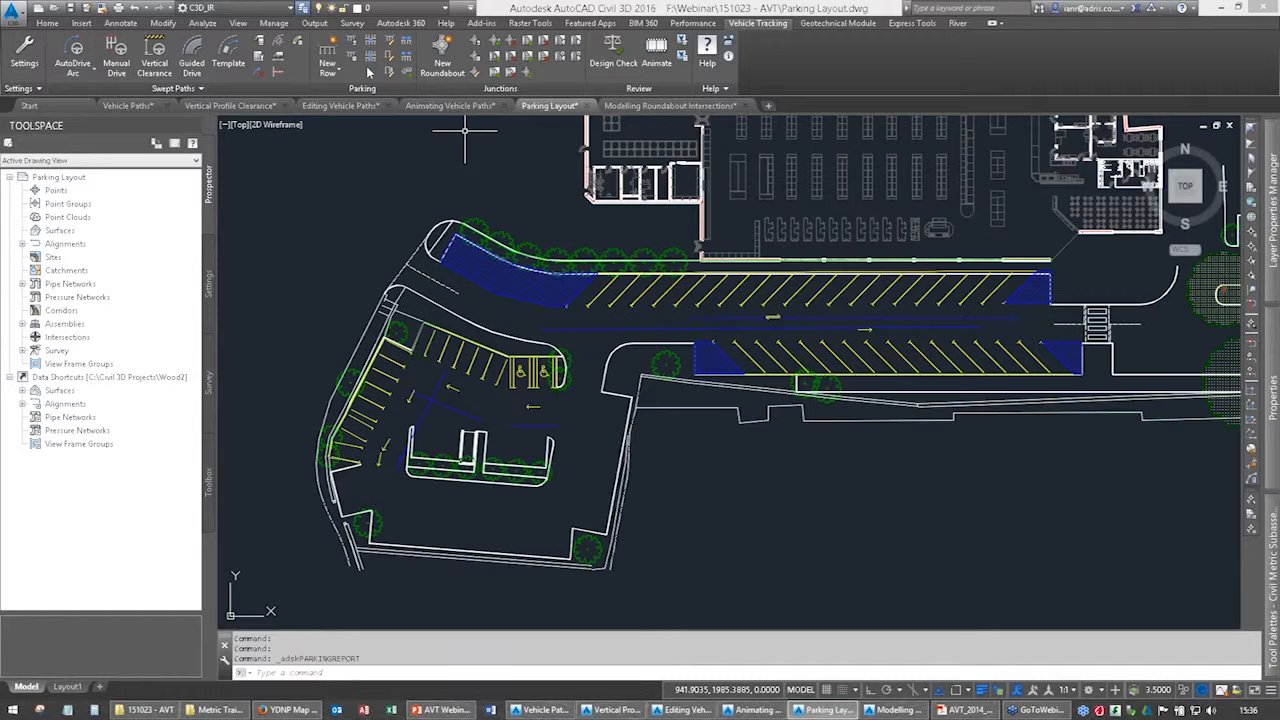
Switch to the Modelling Roundabout Intersections drawing and display the available Civil 3D intersection and roundabout commands.
{"action": "scroll", "coordinate": [684, 376], "scroll_direction": "up", "scroll_amount": 2}
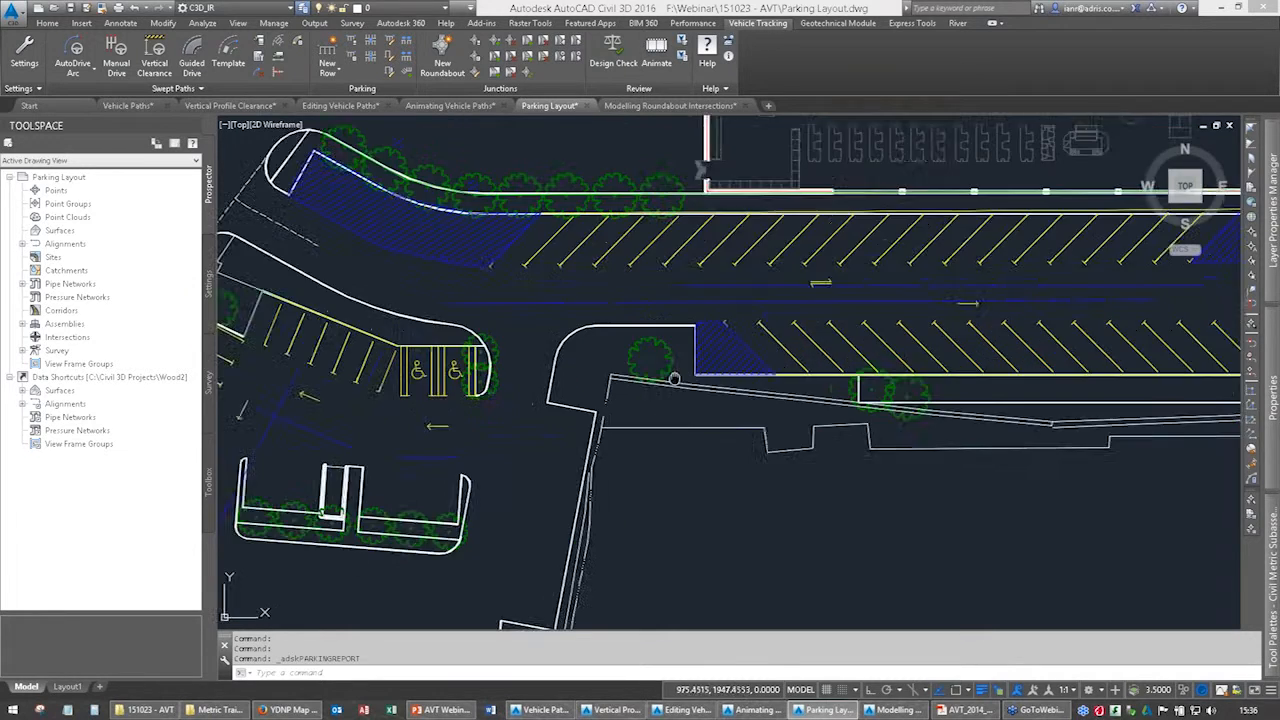
{"action": "scroll", "coordinate": [548, 350], "scroll_direction": "down", "scroll_amount": 3}
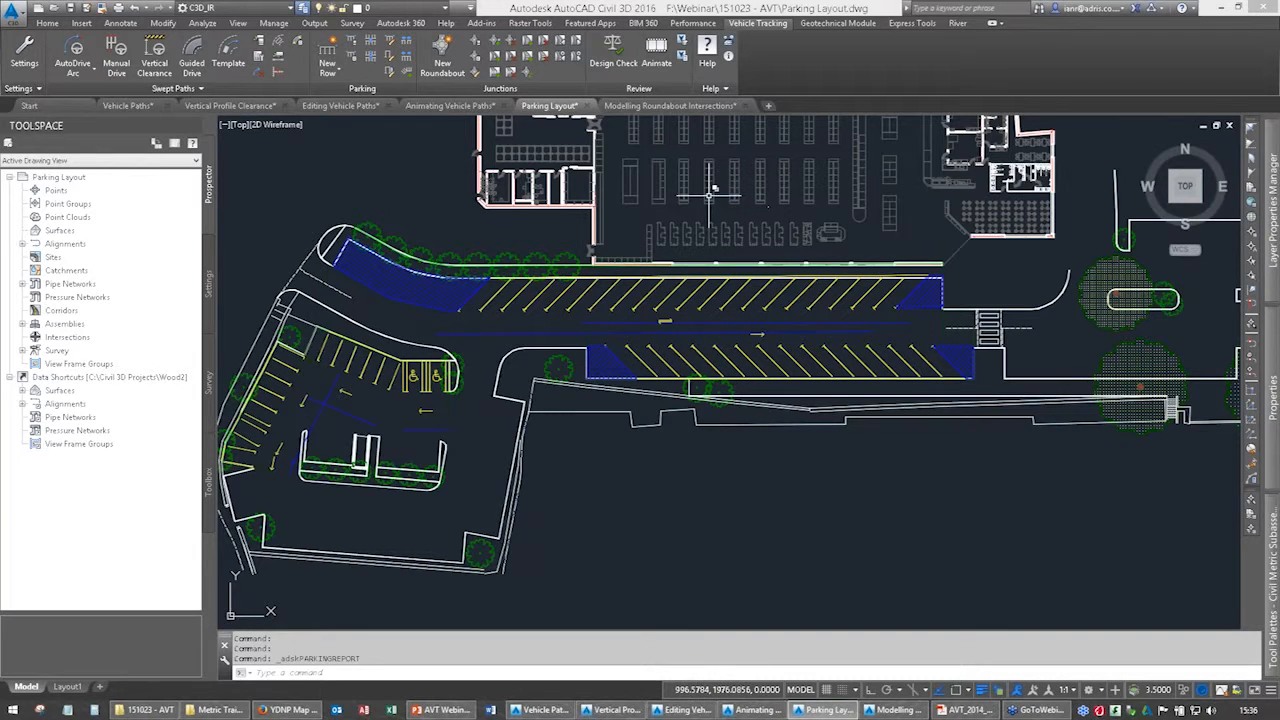
{"action": "left_click", "coordinate": [633, 106]}
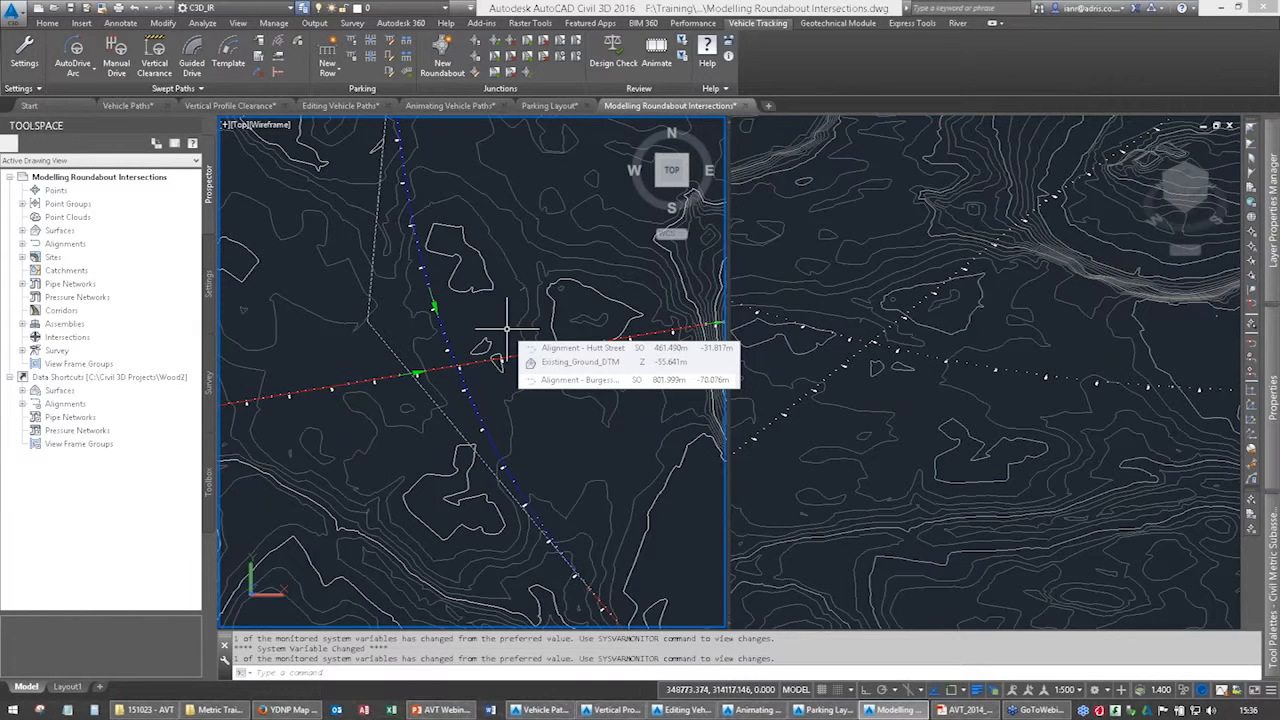
{"action": "left_click", "coordinate": [47, 22]}
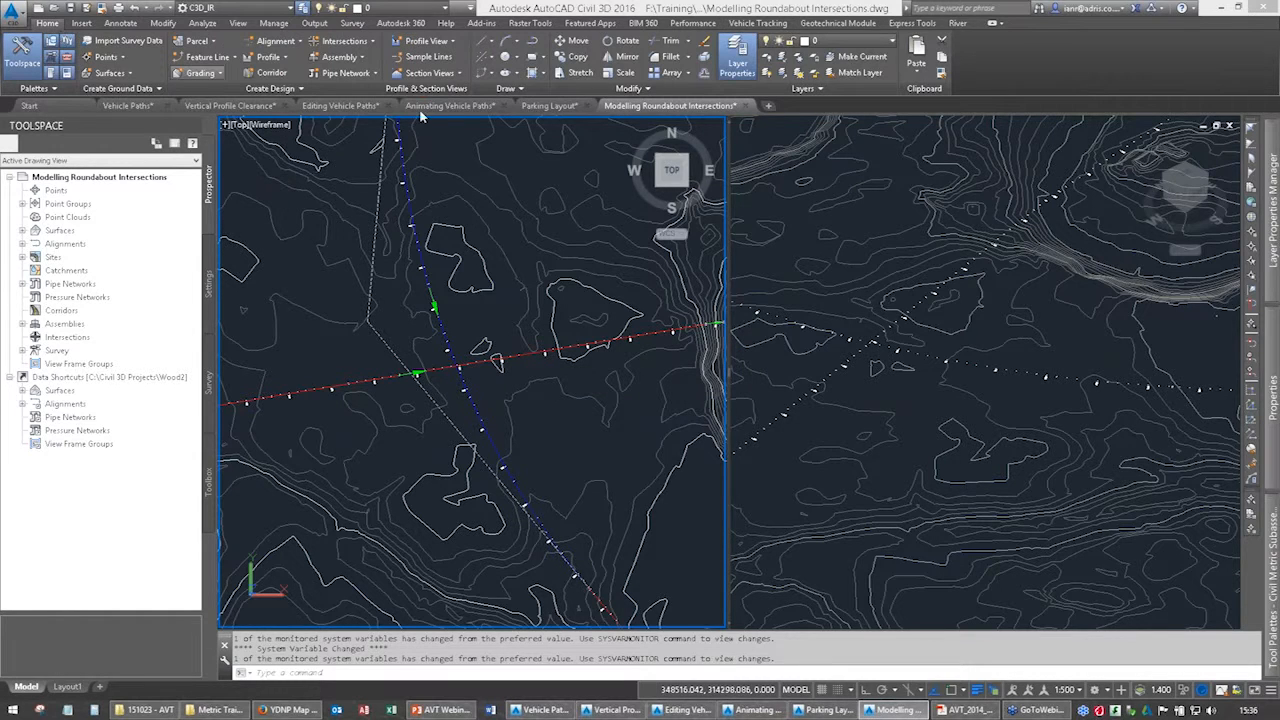
{"action": "left_click", "coordinate": [371, 42]}
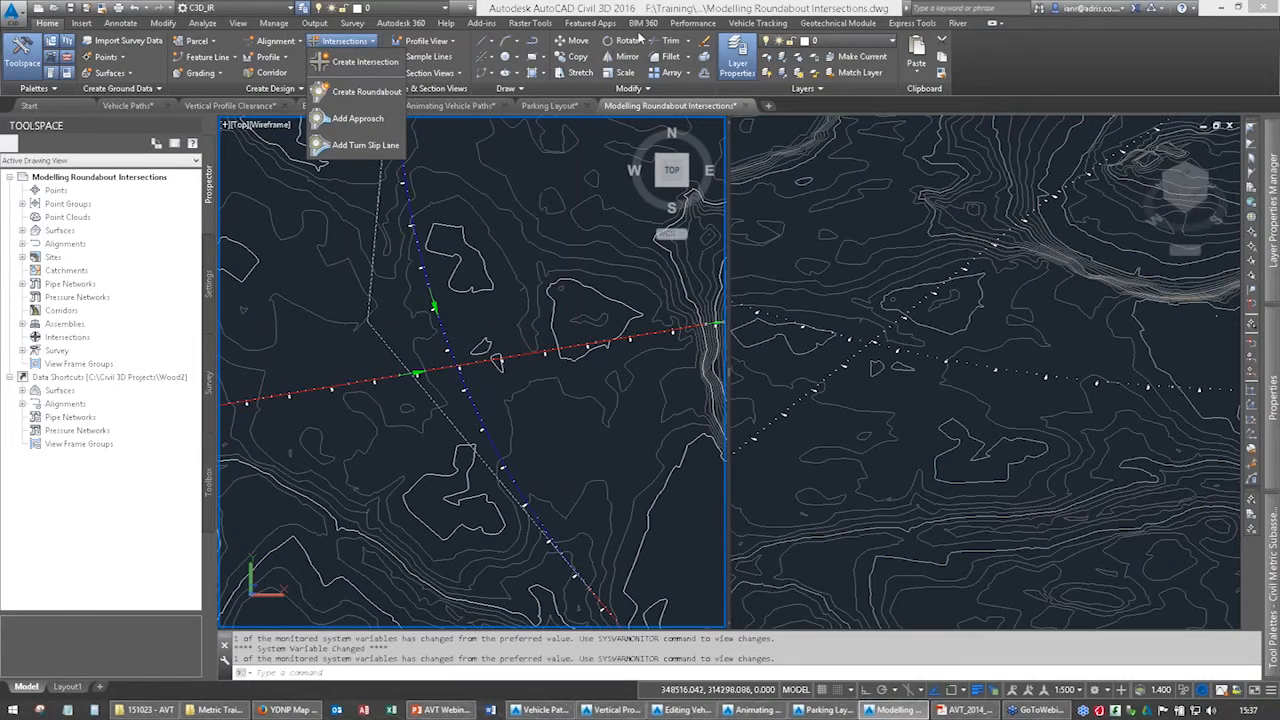
Start a new Vehicle Tracking roundabout and set the driving convention to vehicles drive on the left.
{"action": "left_click", "coordinate": [745, 24]}
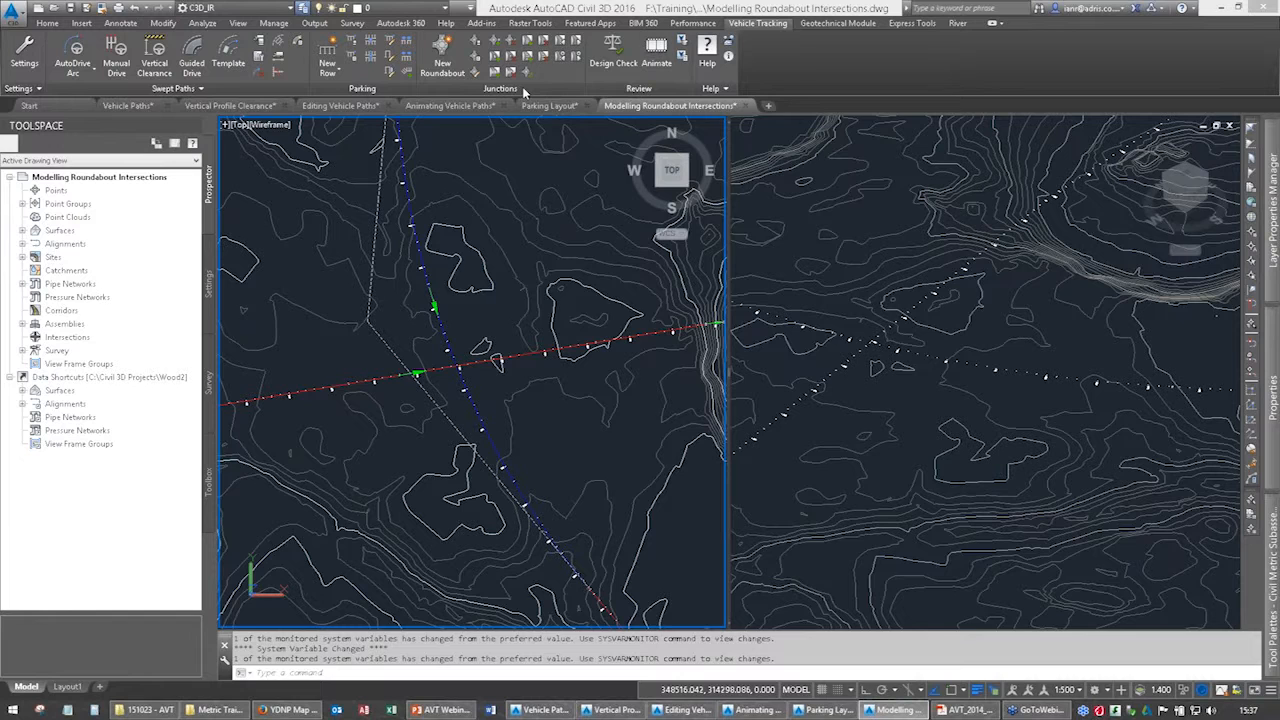
{"action": "left_click", "coordinate": [442, 55]}
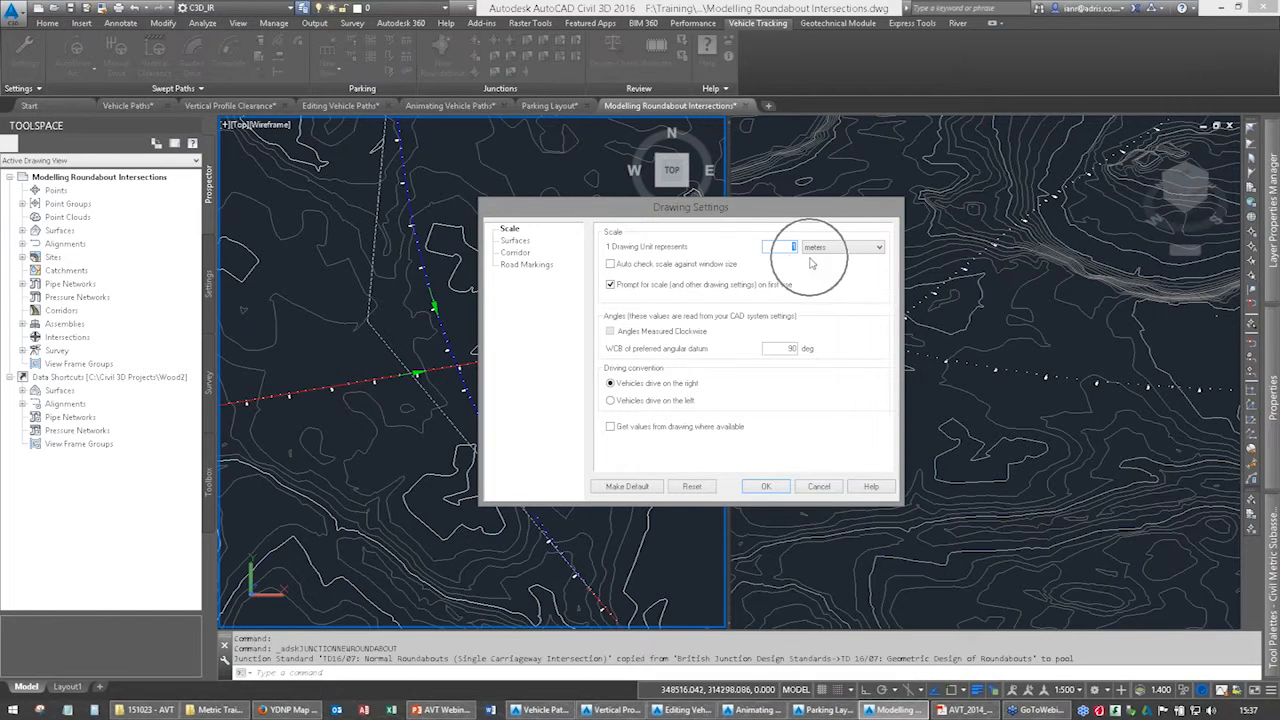
{"action": "left_click", "coordinate": [617, 402]}
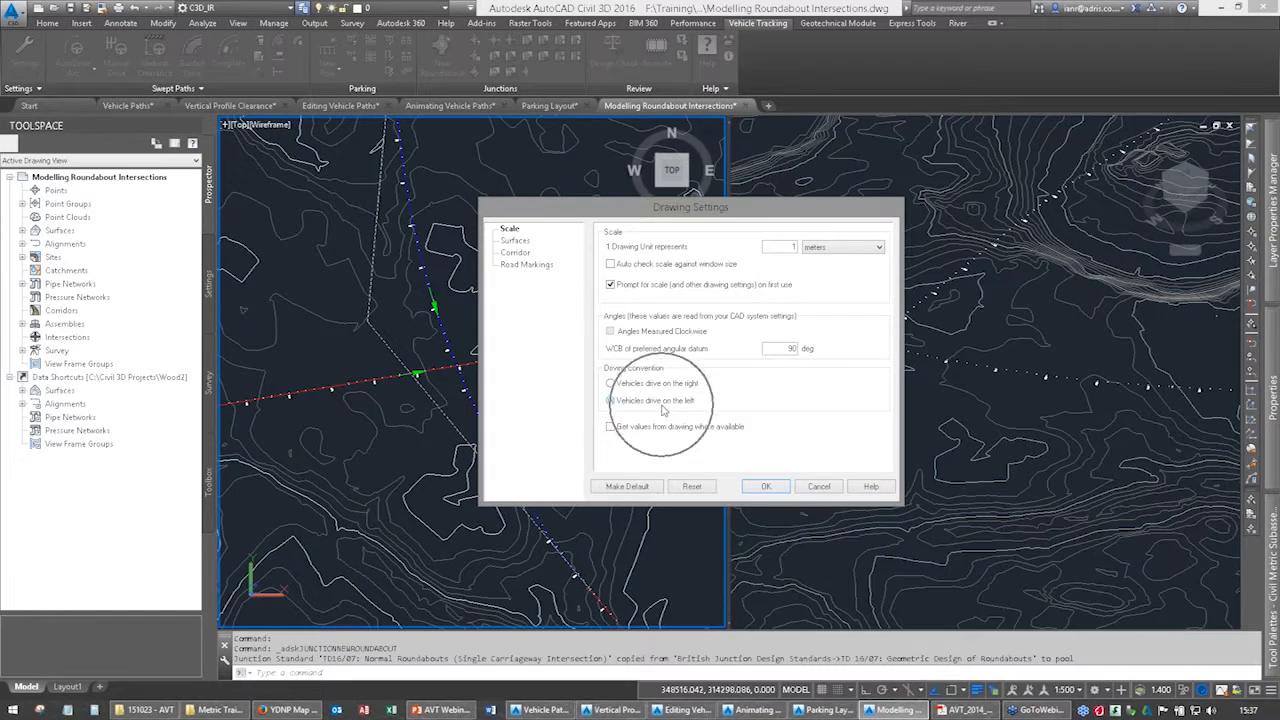
Review the surface and corridor settings, set the road markings solution provider to Vehicle Tracking, and accept the drawing settings.
{"action": "left_click", "coordinate": [516, 241]}
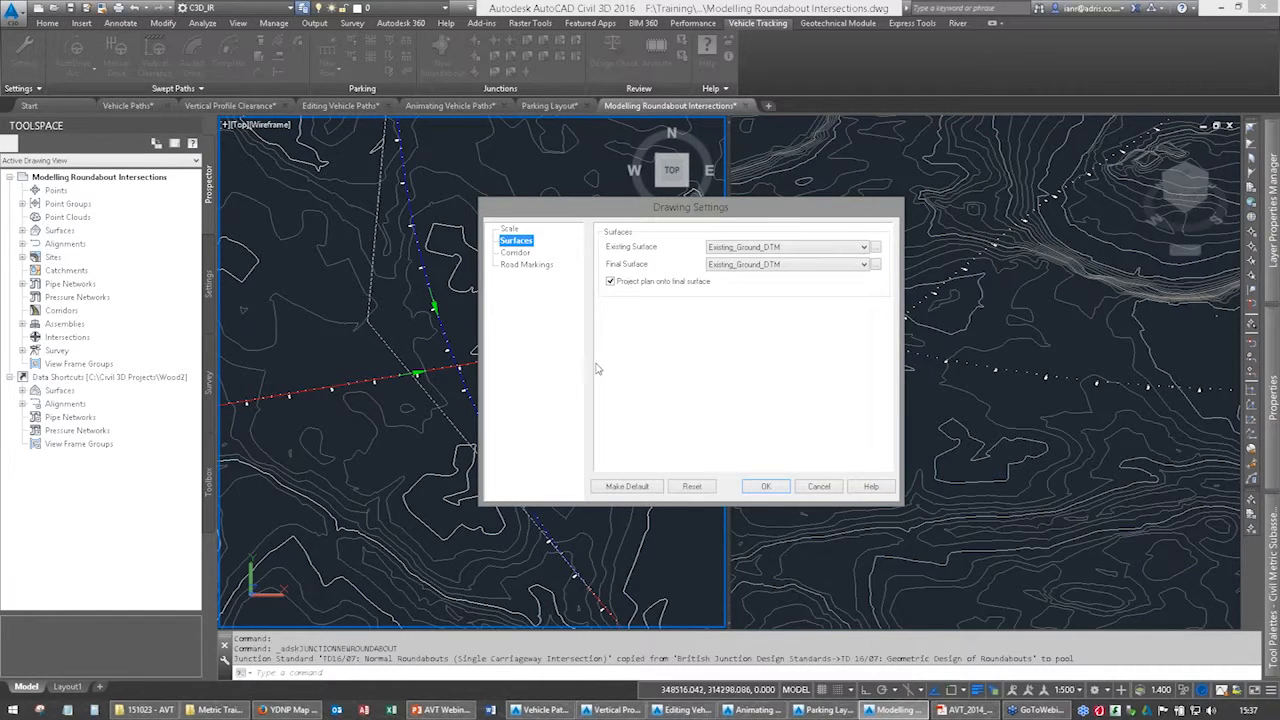
{"action": "left_click", "coordinate": [765, 248]}
{"action": "left_click", "coordinate": [766, 251]}
{"action": "left_click", "coordinate": [518, 254]}
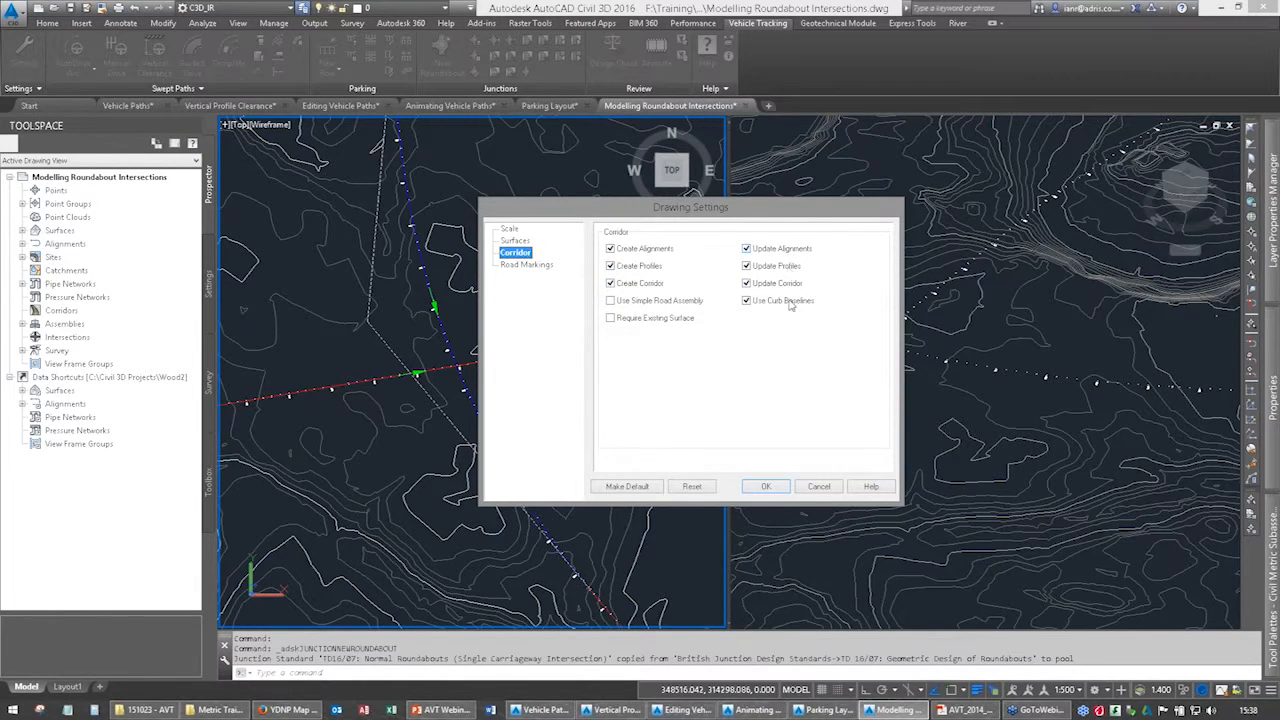
{"action": "left_click", "coordinate": [540, 266]}
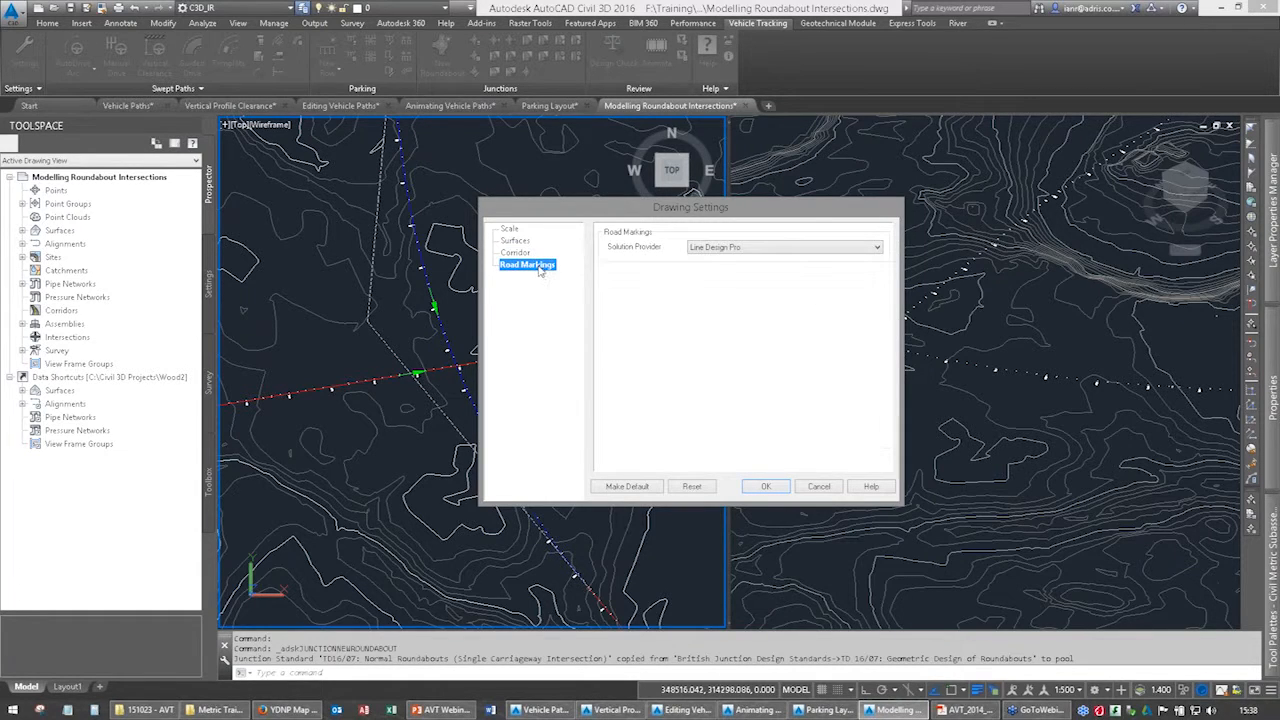
{"action": "left_click", "coordinate": [758, 249]}
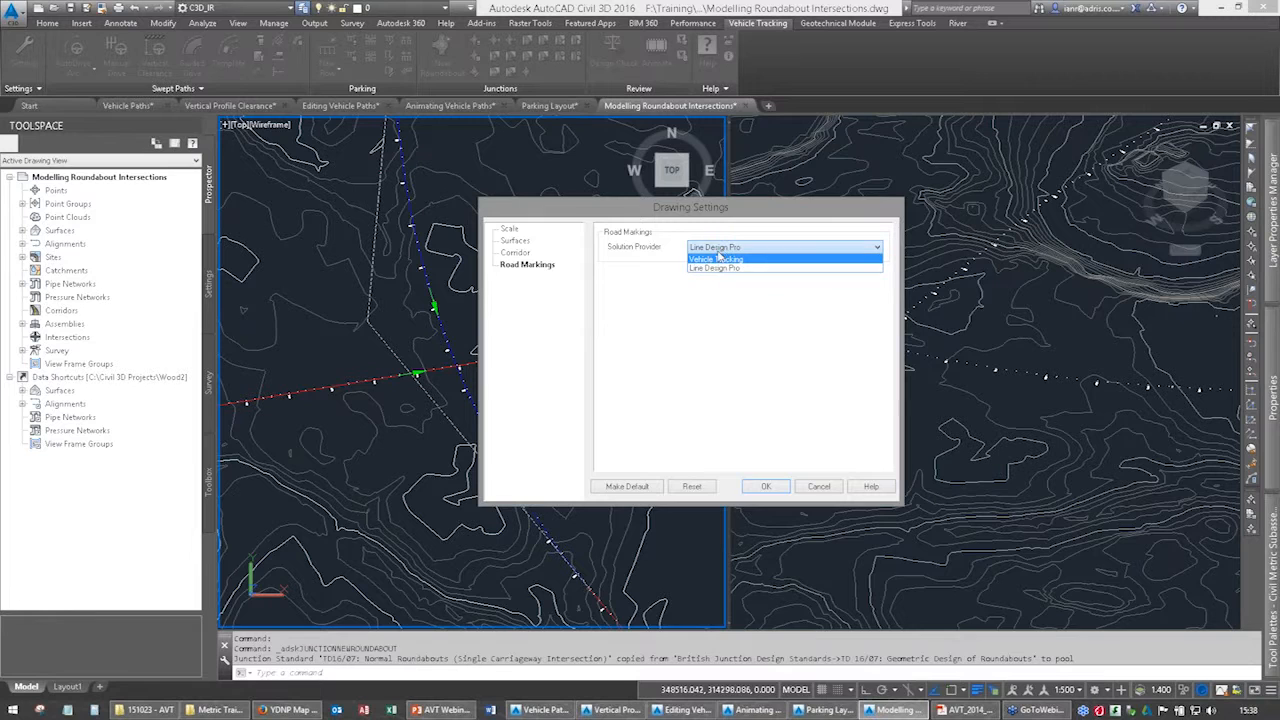
{"action": "left_click", "coordinate": [727, 260]}
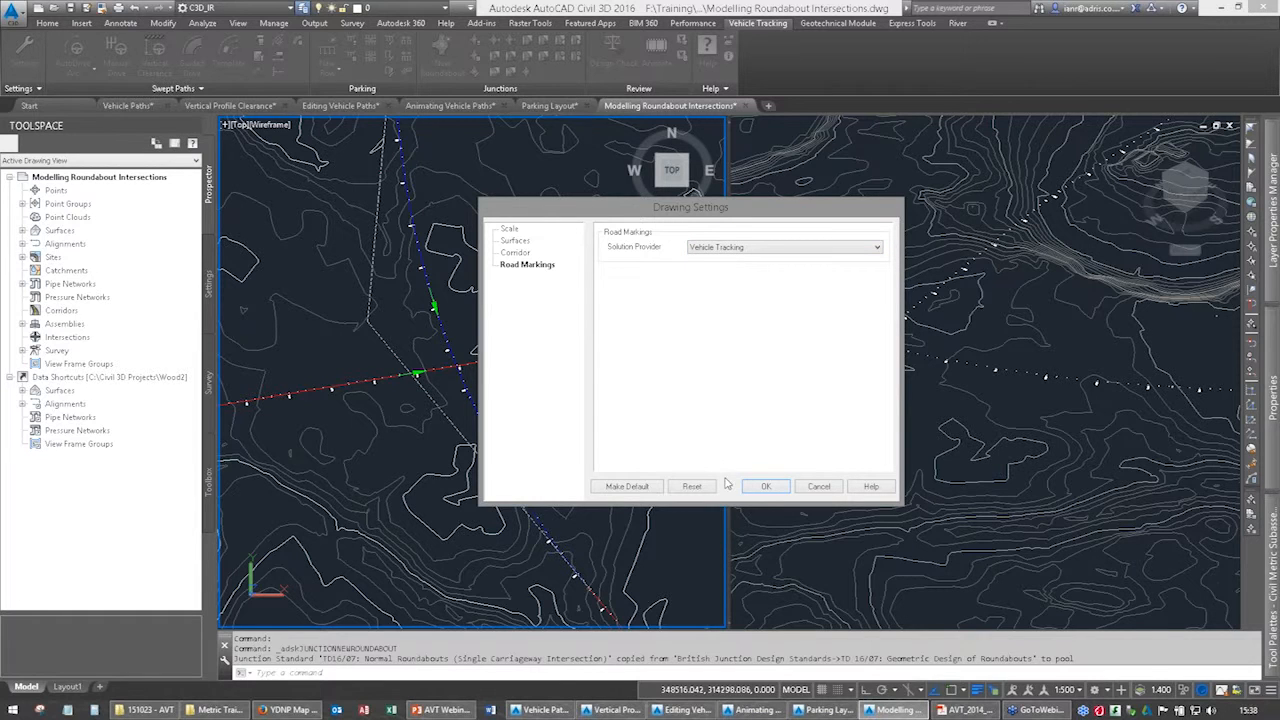
{"action": "left_click", "coordinate": [766, 487]}
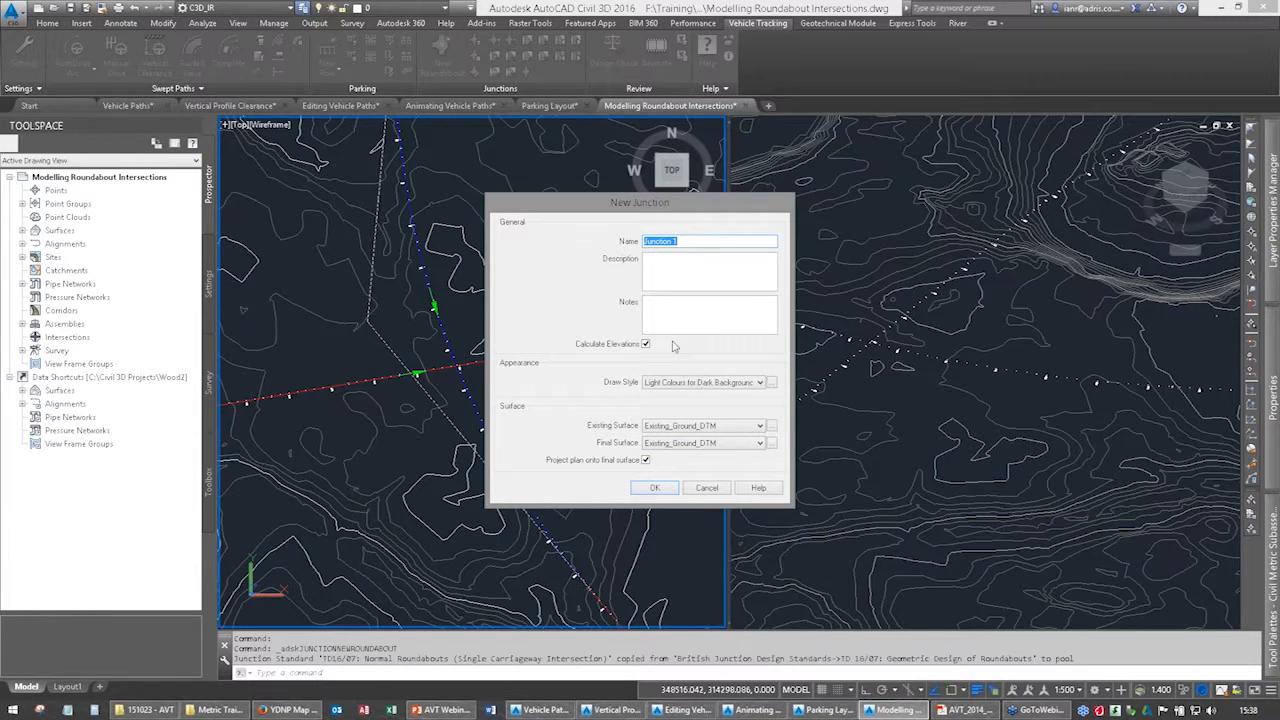
Name the junction Hull Road Junction, keep Light Colours for Dark Backgrounds and the plan projection onto the final surface, and accept.
{"action": "type", "text": "Hull Road"}
{"action": "left_click", "coordinate": [707, 382]}
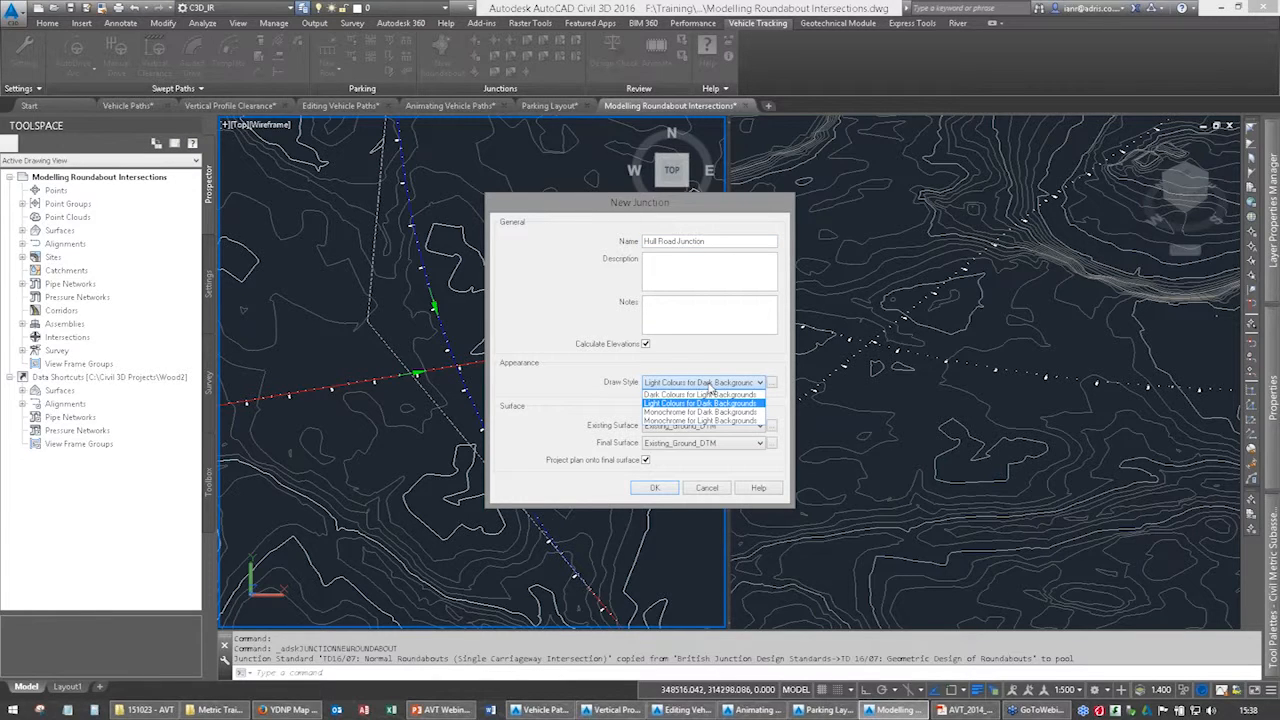
{"action": "left_click", "coordinate": [708, 387]}
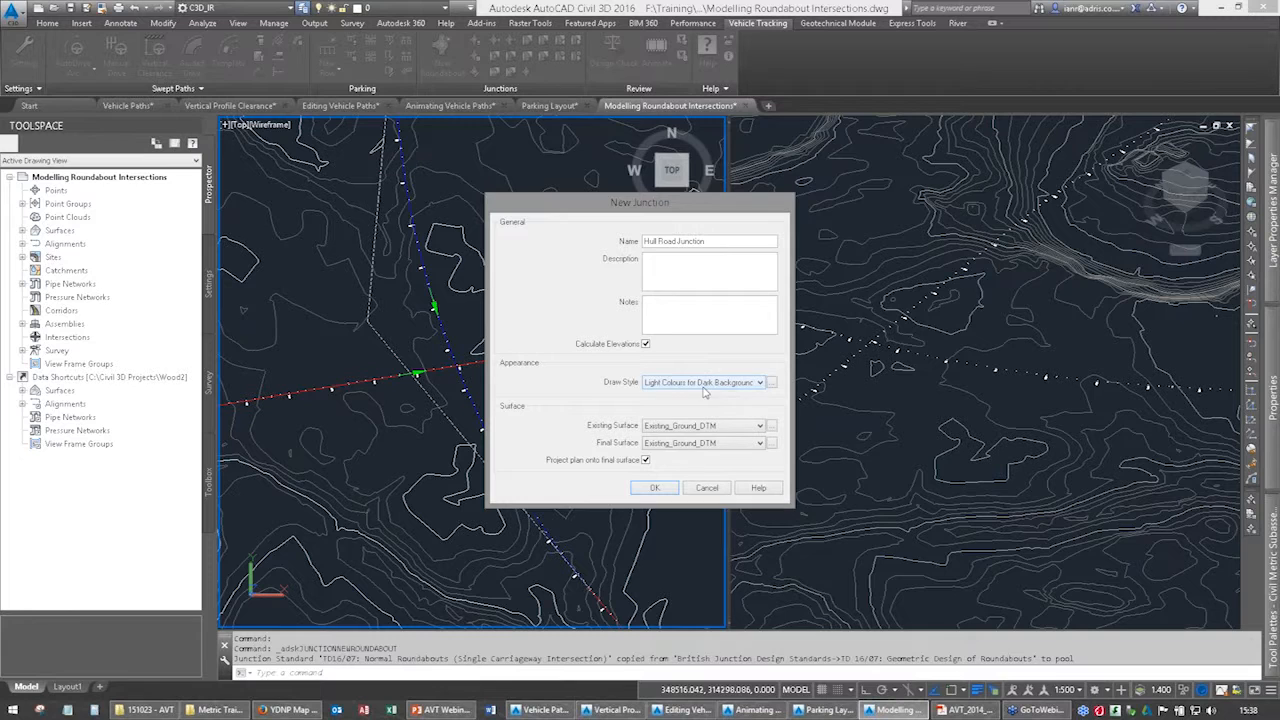
{"action": "left_click", "coordinate": [638, 428]}
{"action": "left_click", "coordinate": [646, 461]}
{"action": "left_click", "coordinate": [646, 462]}
{"action": "left_click", "coordinate": [655, 489]}
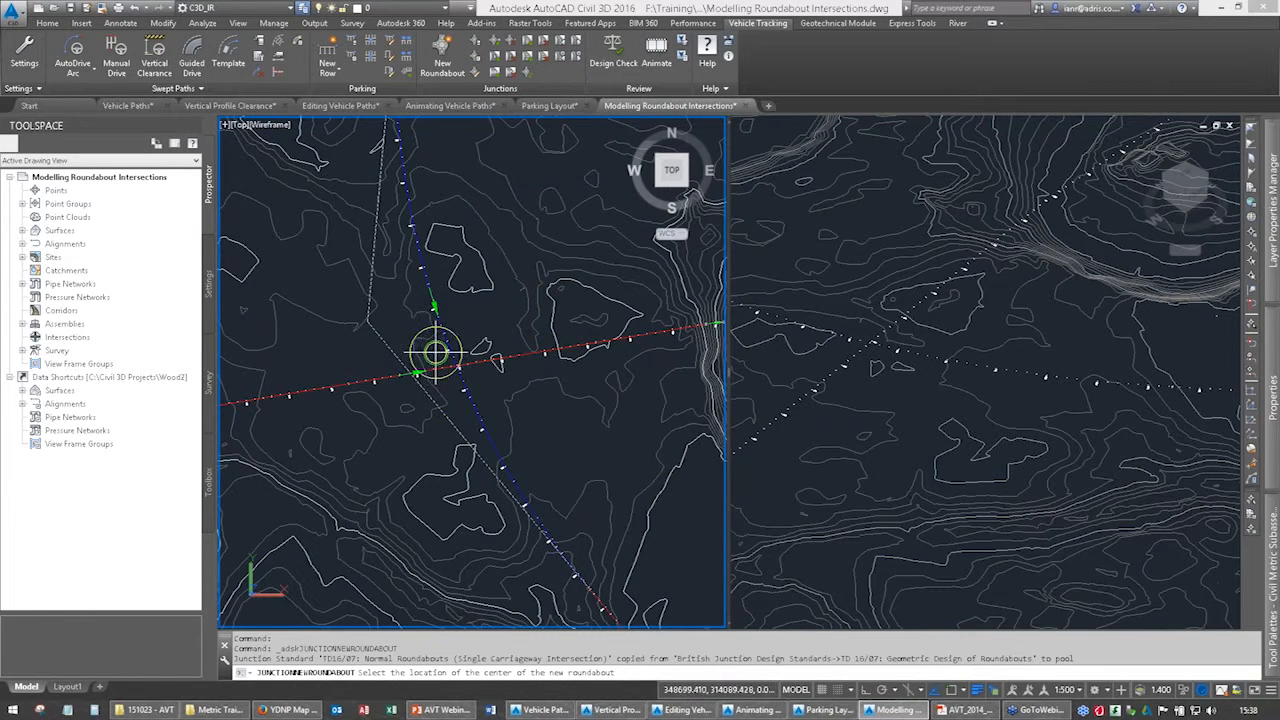
Place the roundabout centre just west of where the two alignments cross, and add the northern Burgess Strip alignment as its first leg.
{"action": "scroll", "coordinate": [428, 352], "scroll_direction": "up", "scroll_amount": 2}
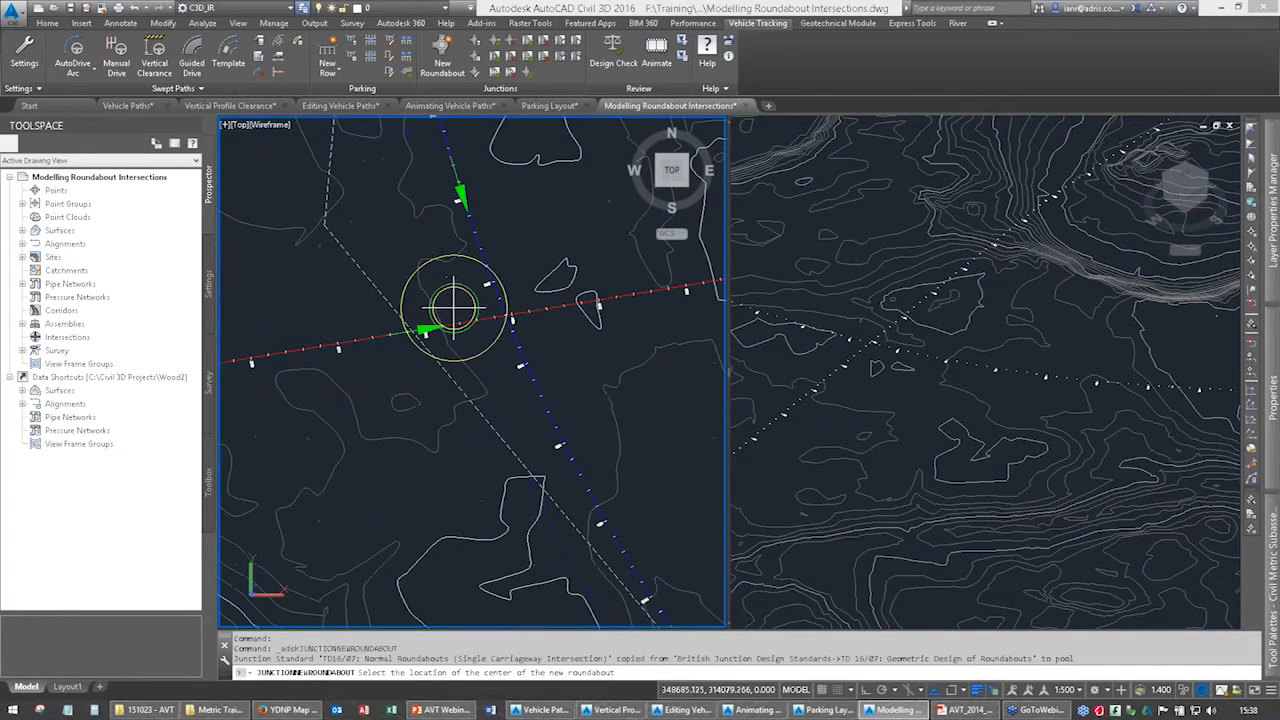
{"action": "left_click", "coordinate": [455, 303]}
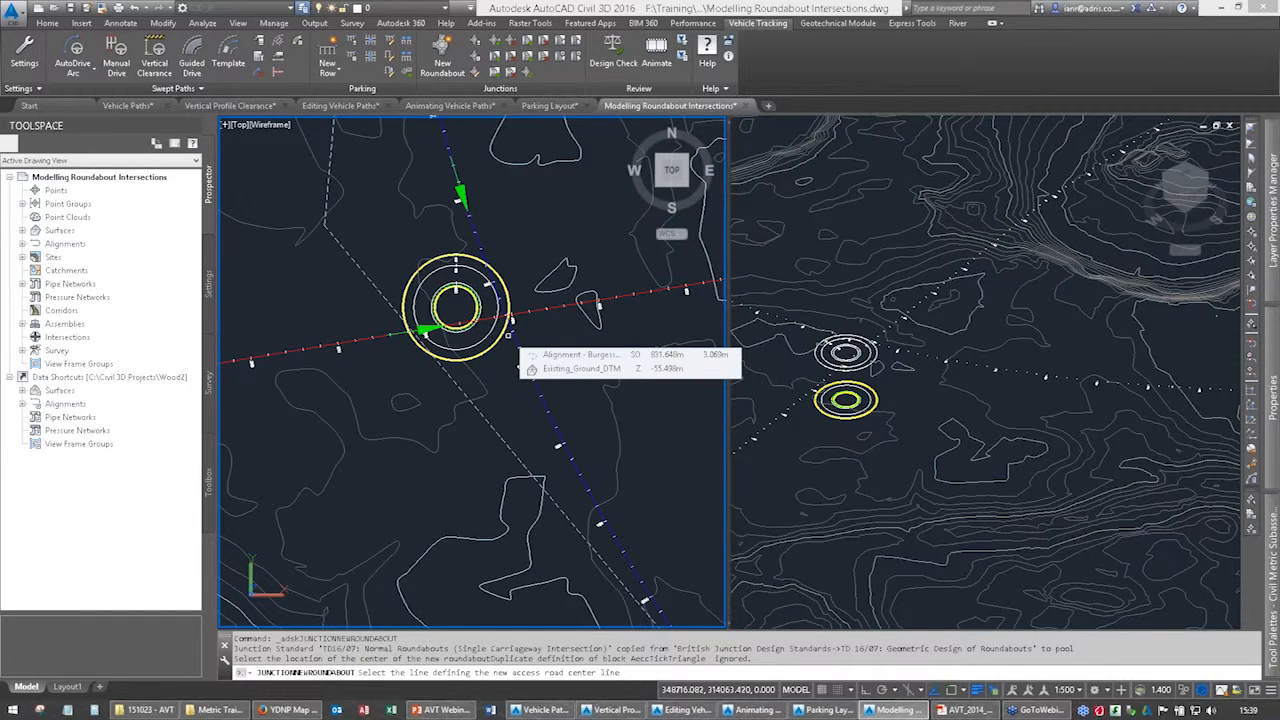
{"action": "middle_click_drag", "start_coordinate": [465, 186], "coordinate": [491, 276]}
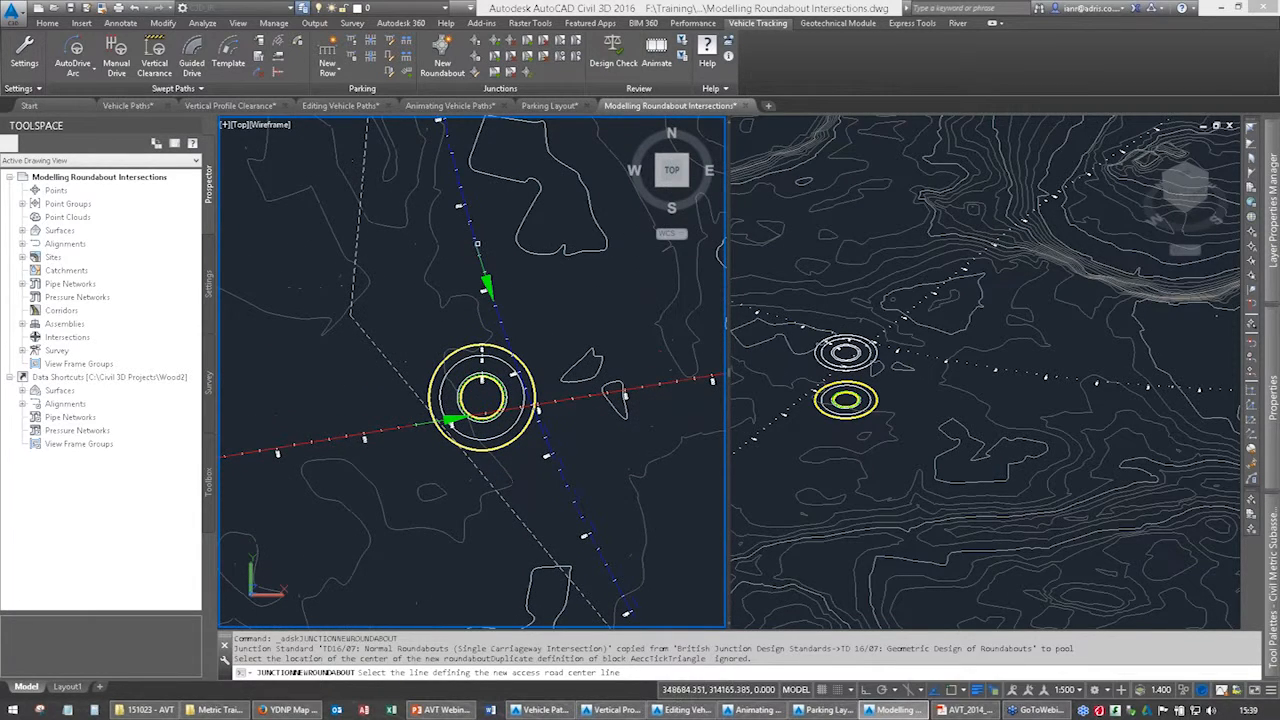
{"action": "left_click", "coordinate": [471, 232]}
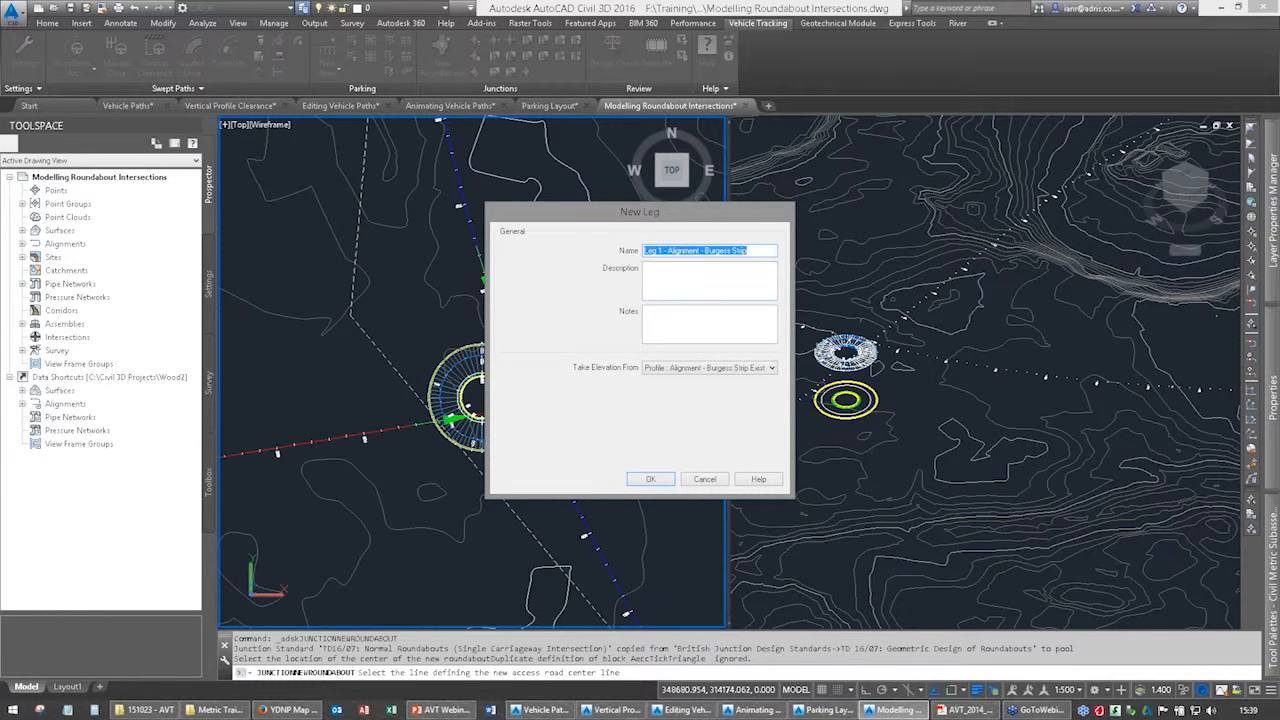
{"action": "left_click", "coordinate": [650, 479]}
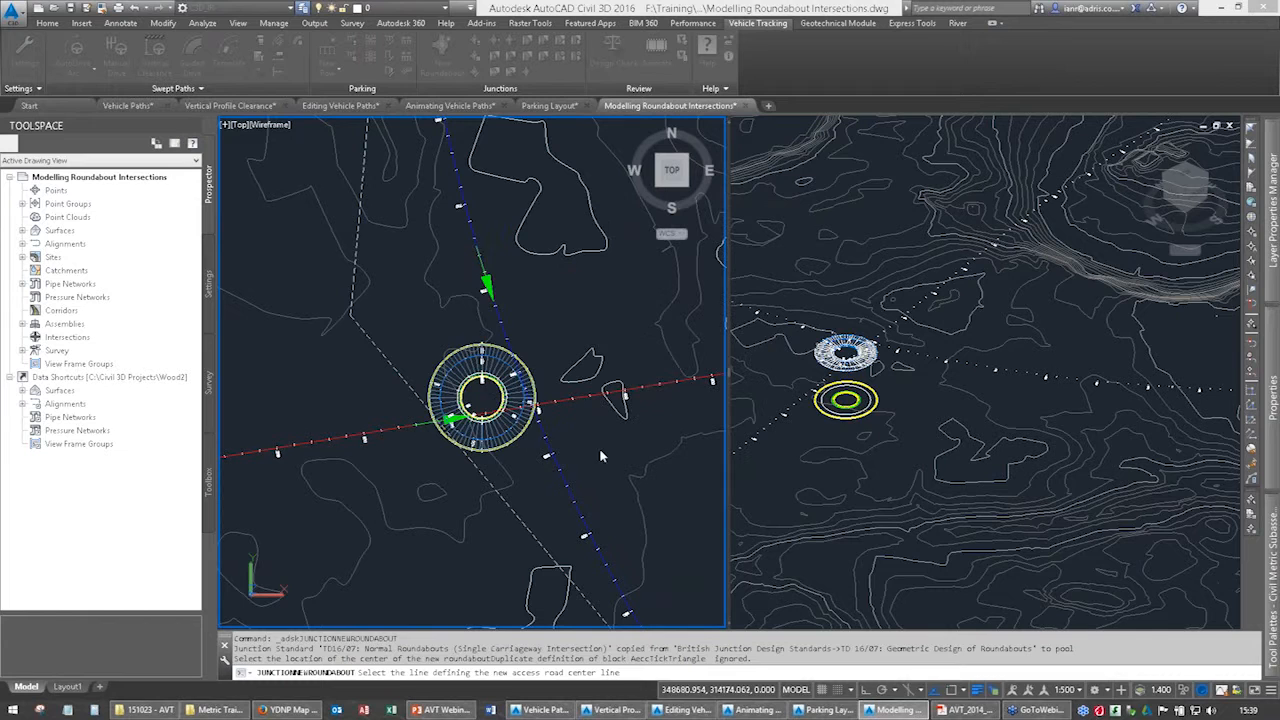
Add the eastern Hutt Street, southern Burgess Strip and western Hutt Street alignments as roundabout legs with their default names, and finish the roundabout.
{"action": "left_click", "coordinate": [585, 398]}
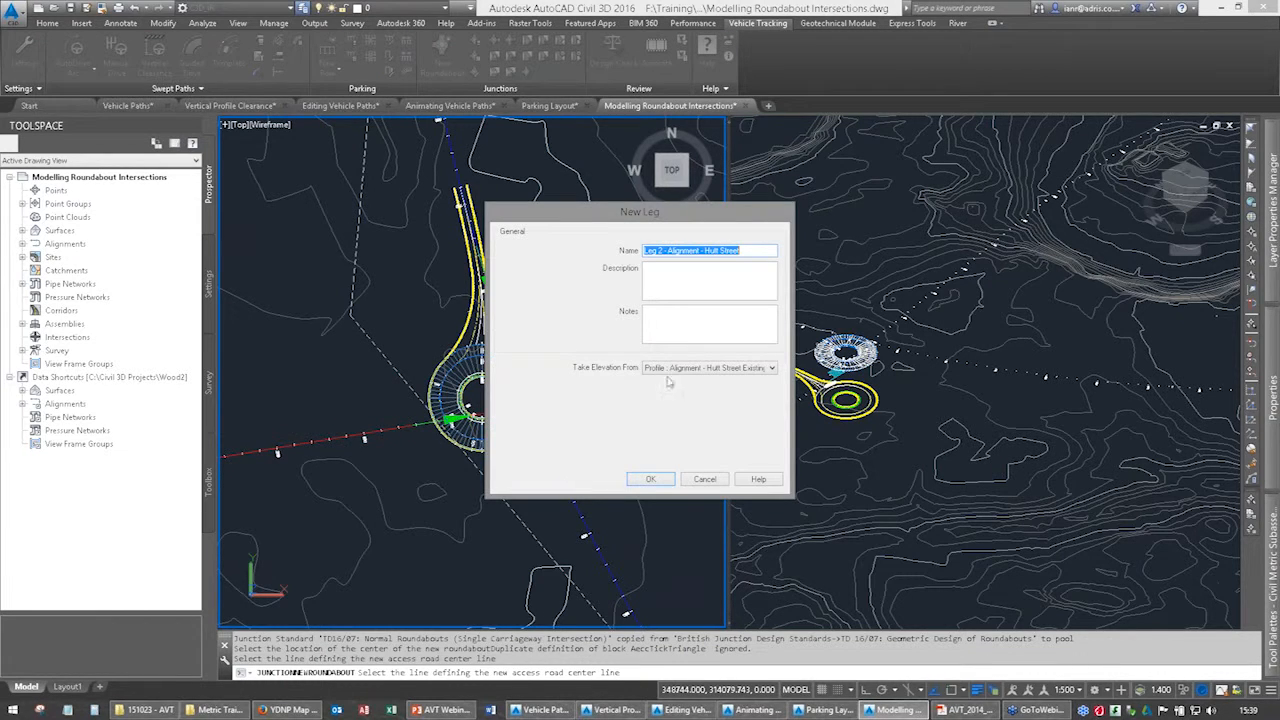
{"action": "left_click", "coordinate": [659, 482]}
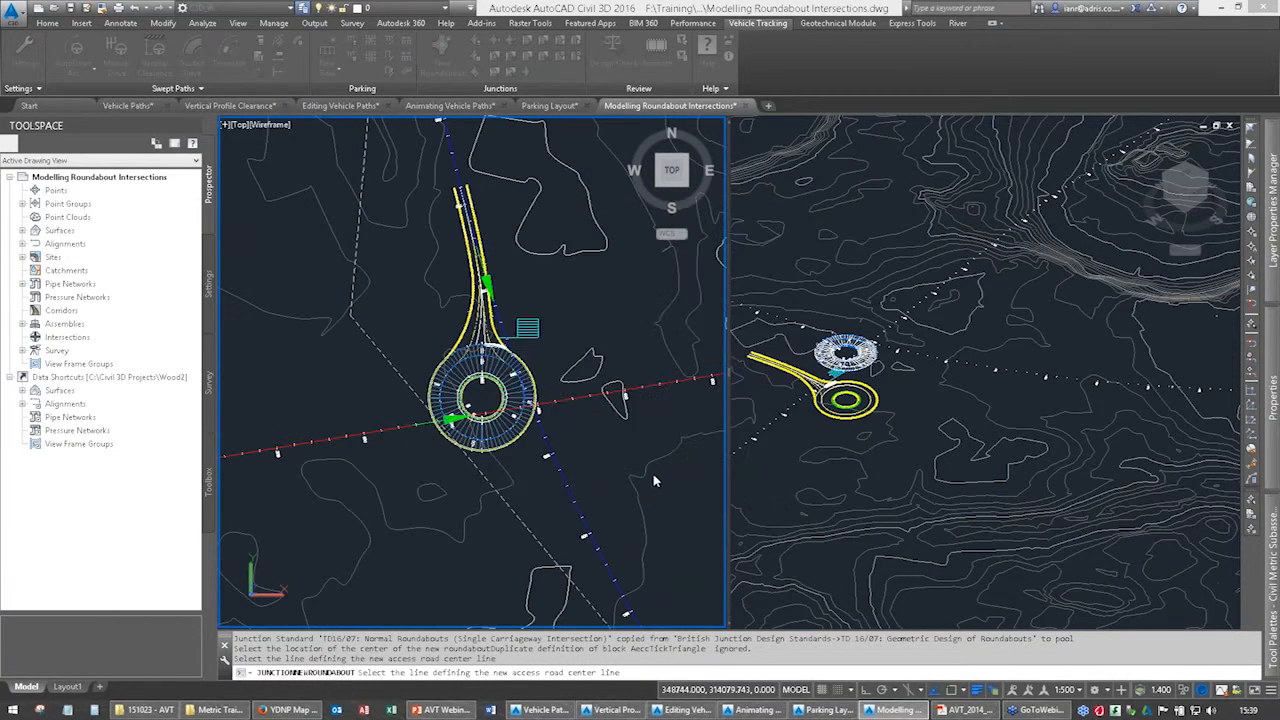
{"action": "left_click", "coordinate": [565, 485]}
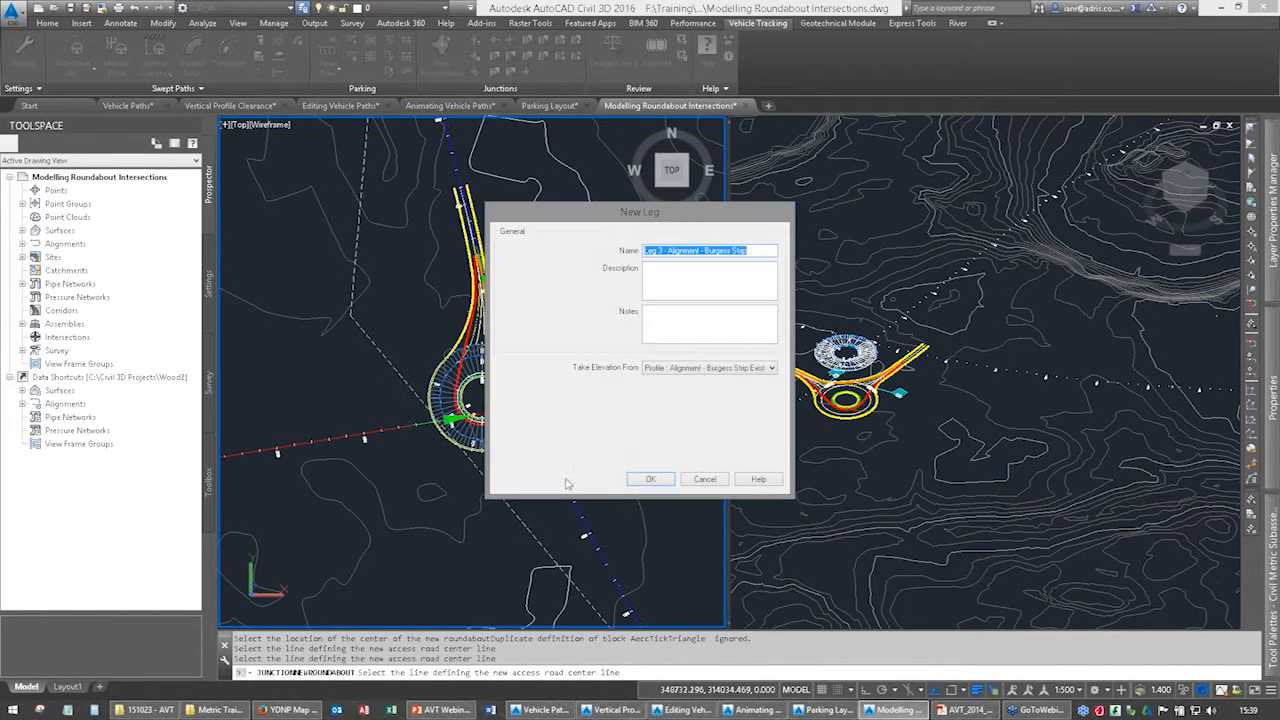
{"action": "left_click", "coordinate": [655, 479]}
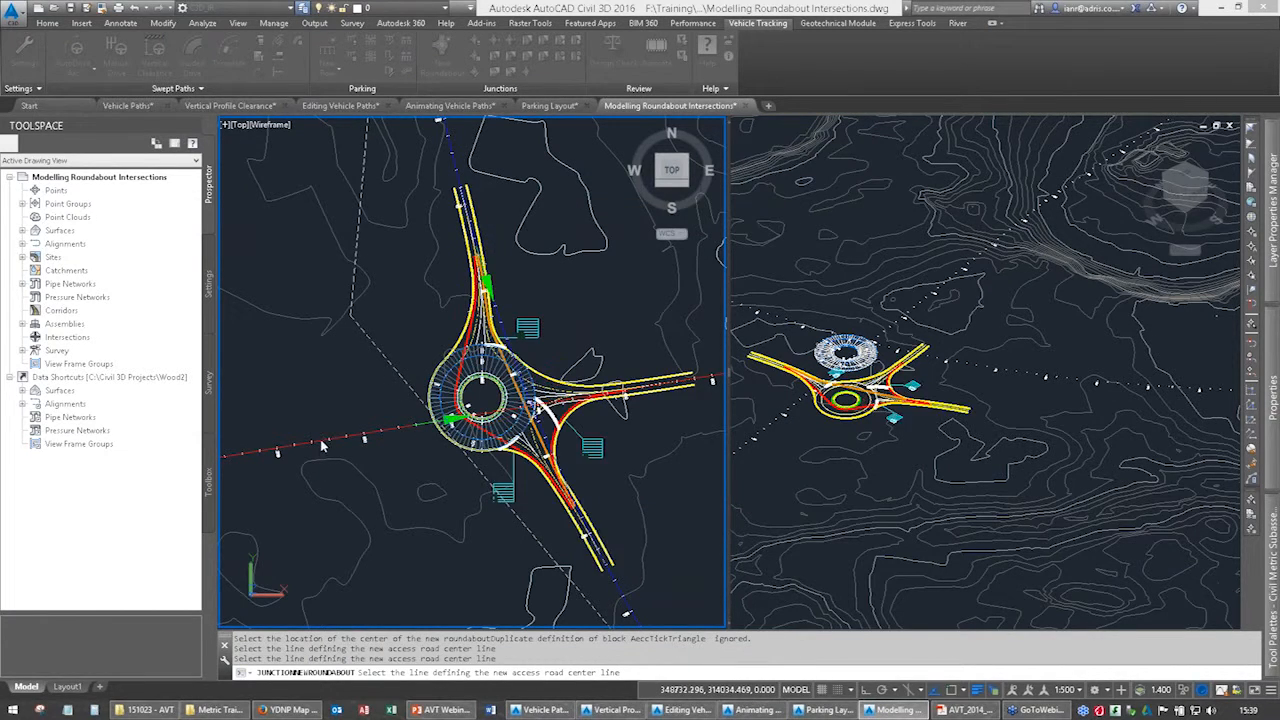
{"action": "left_click", "coordinate": [320, 439]}
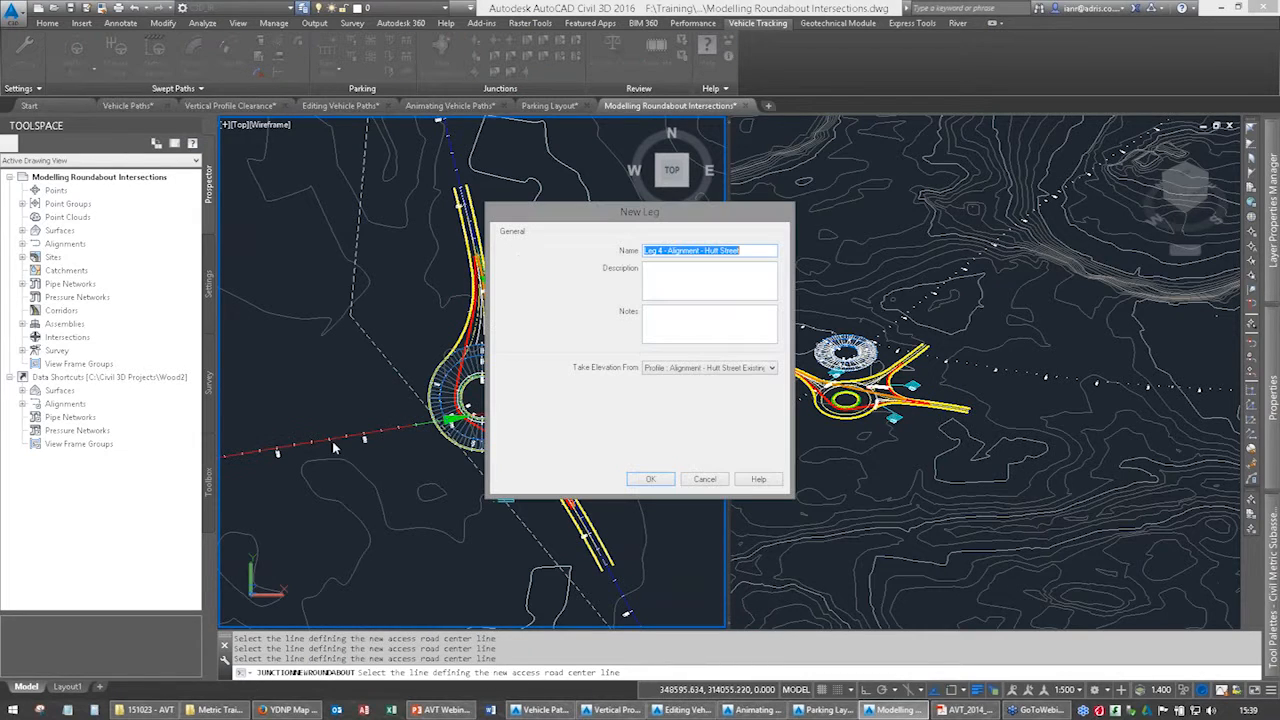
{"action": "left_click", "coordinate": [648, 479]}
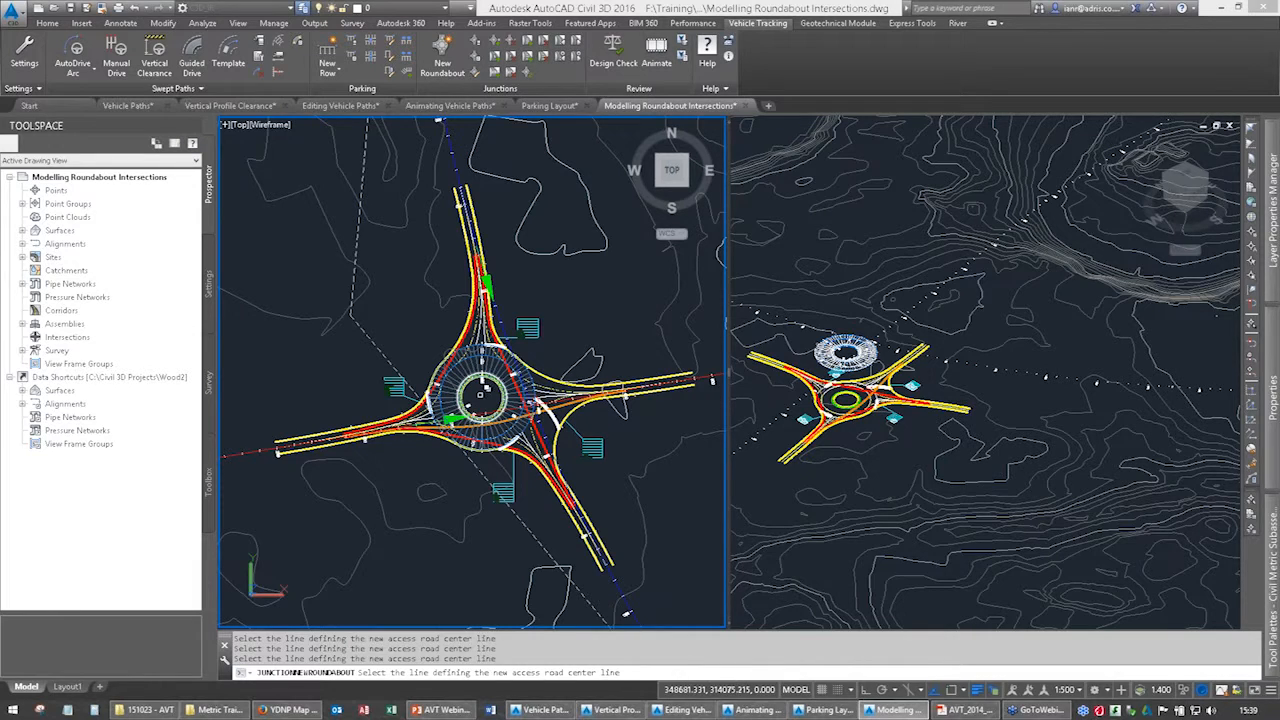
{"action": "key", "text": "Return"}
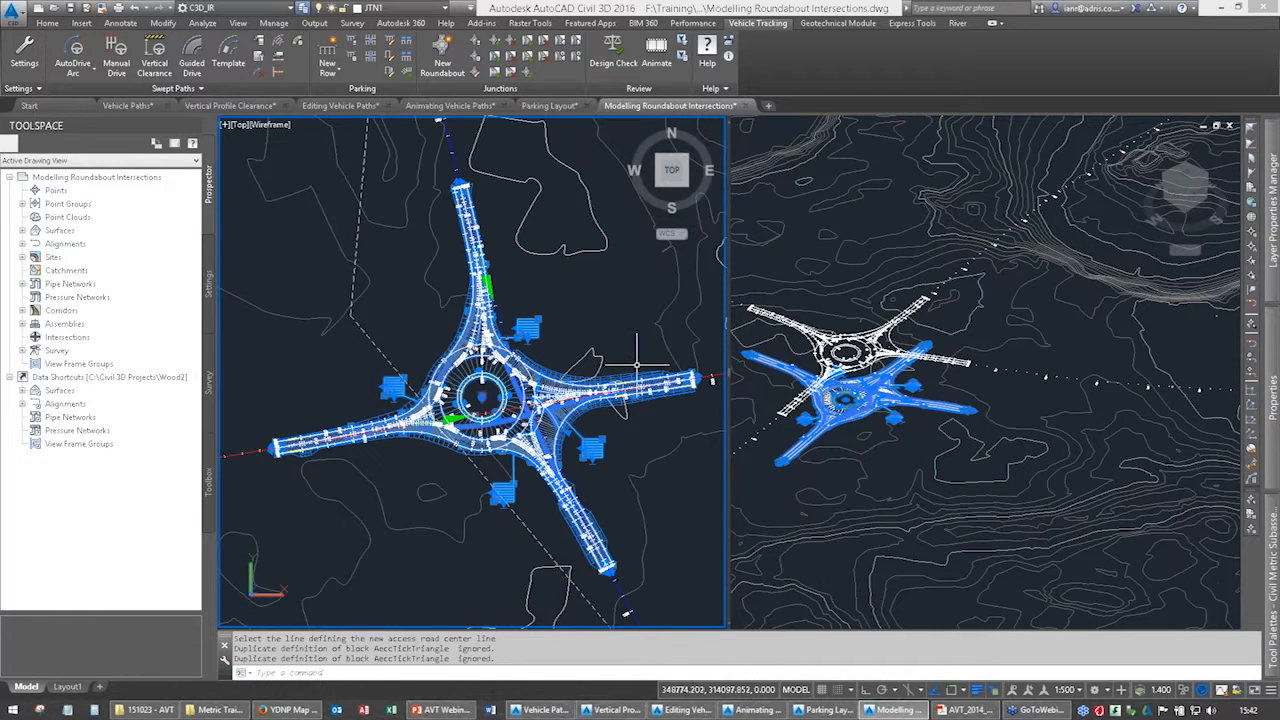
Clear the current selection and open only the roundabout's corridor in the Object Viewer.
{"action": "middle_click_drag", "start_coordinate": [511, 423], "coordinate": [522, 384]}
{"action": "key", "text": "Escape"}
{"action": "key", "text": "Escape"}
{"action": "key", "text": "Escape"}
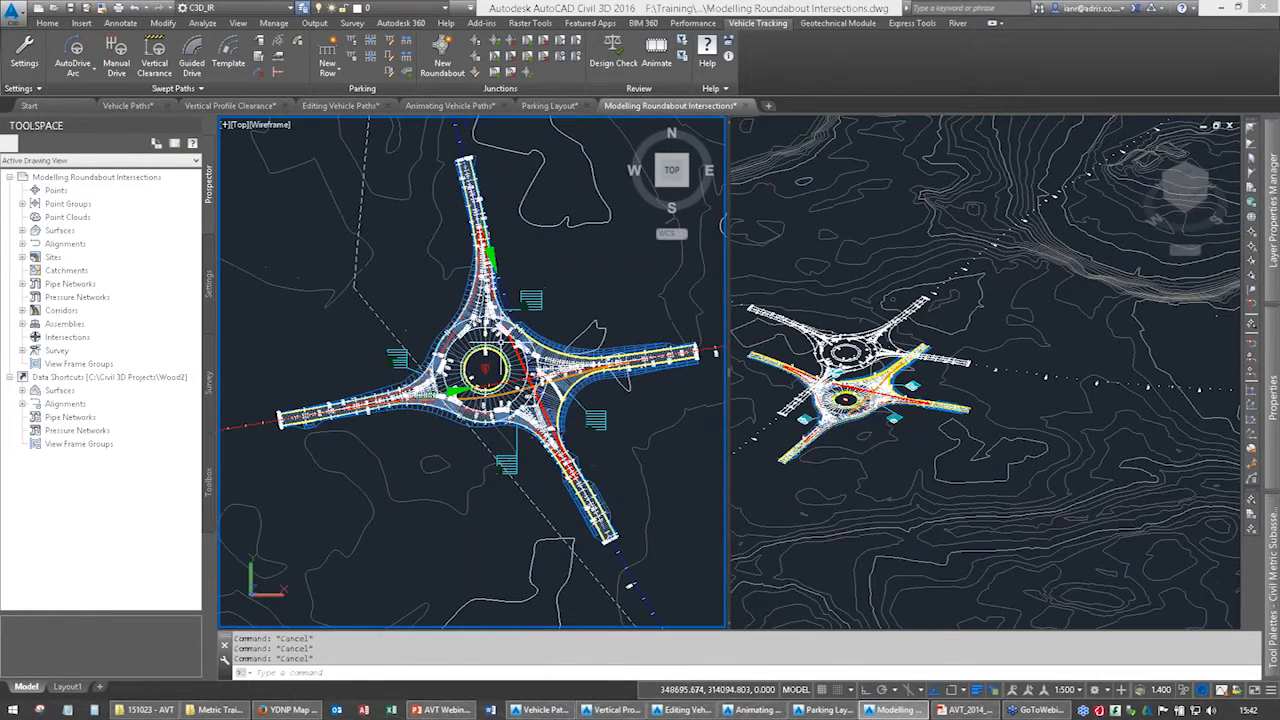
{"action": "scroll", "coordinate": [500, 342], "scroll_direction": "up", "scroll_amount": 3}
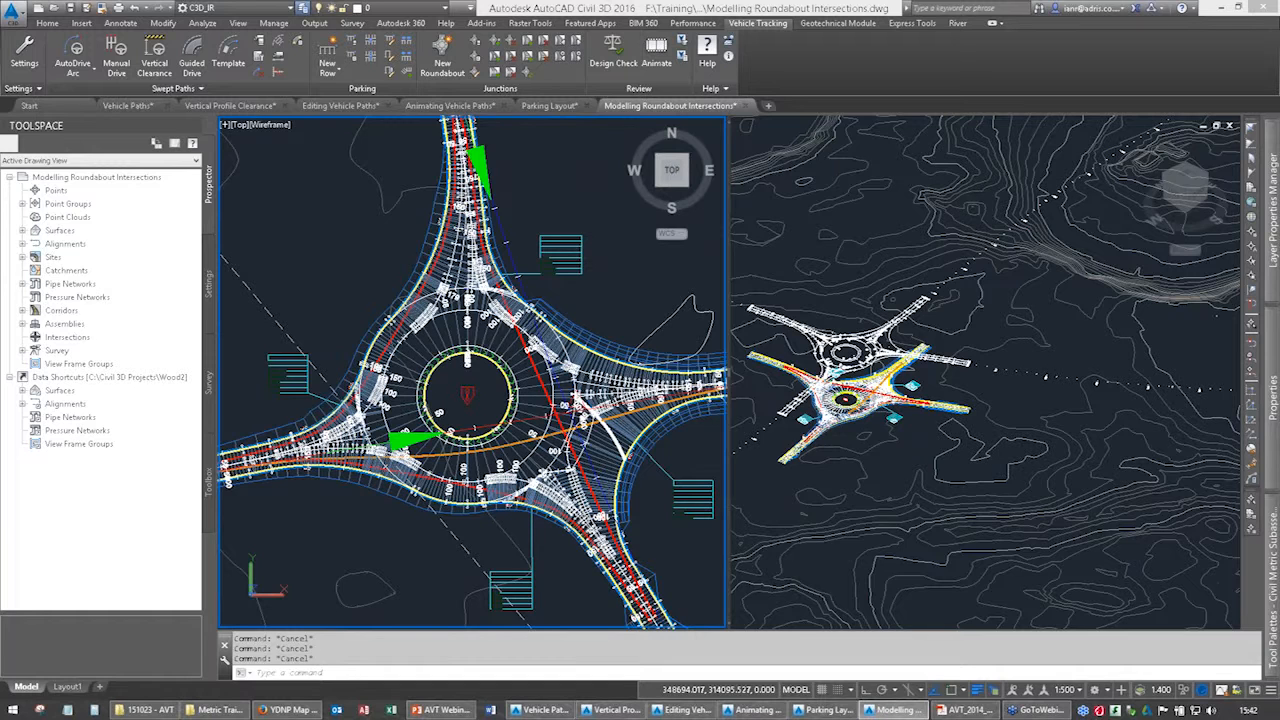
{"action": "left_click", "coordinate": [493, 398]}
{"action": "right_click", "coordinate": [493, 398]}
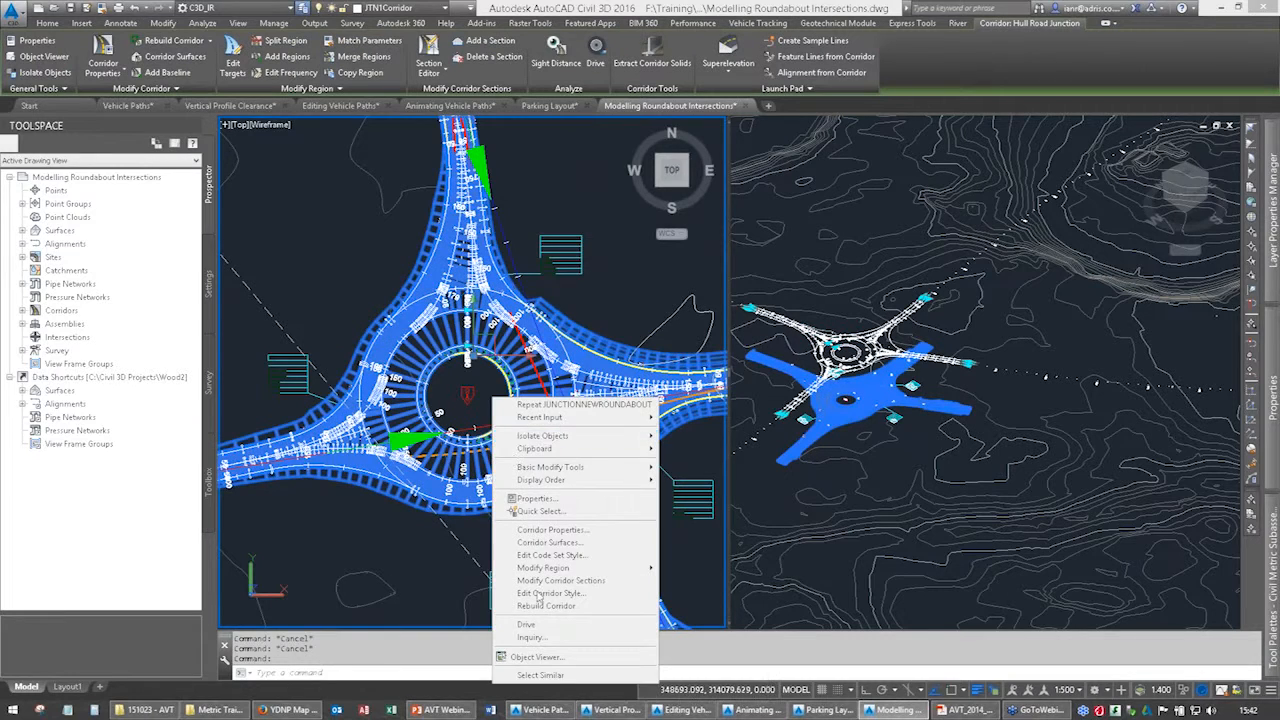
{"action": "left_click", "coordinate": [540, 657]}
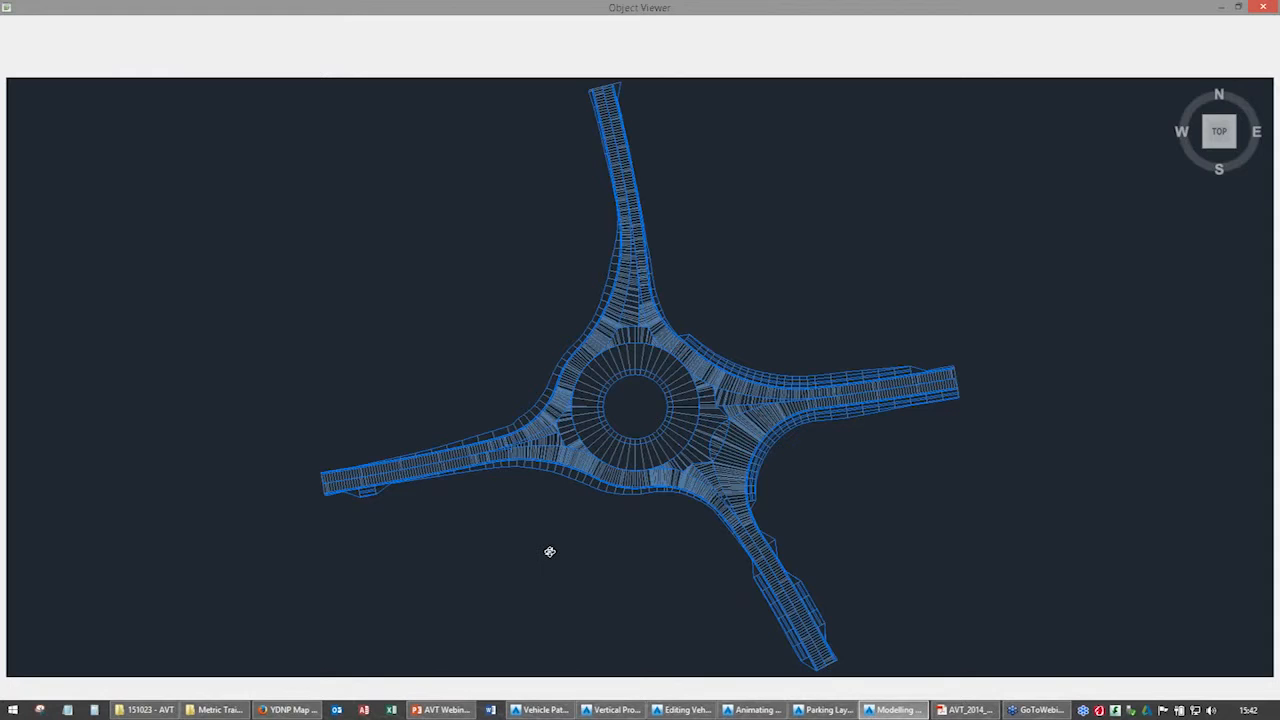
Examine the roundabout corridor model in 3D from several low angles, and close the Object Viewer.
{"action": "left_click_drag", "start_coordinate": [553, 552], "coordinate": [626, 303]}
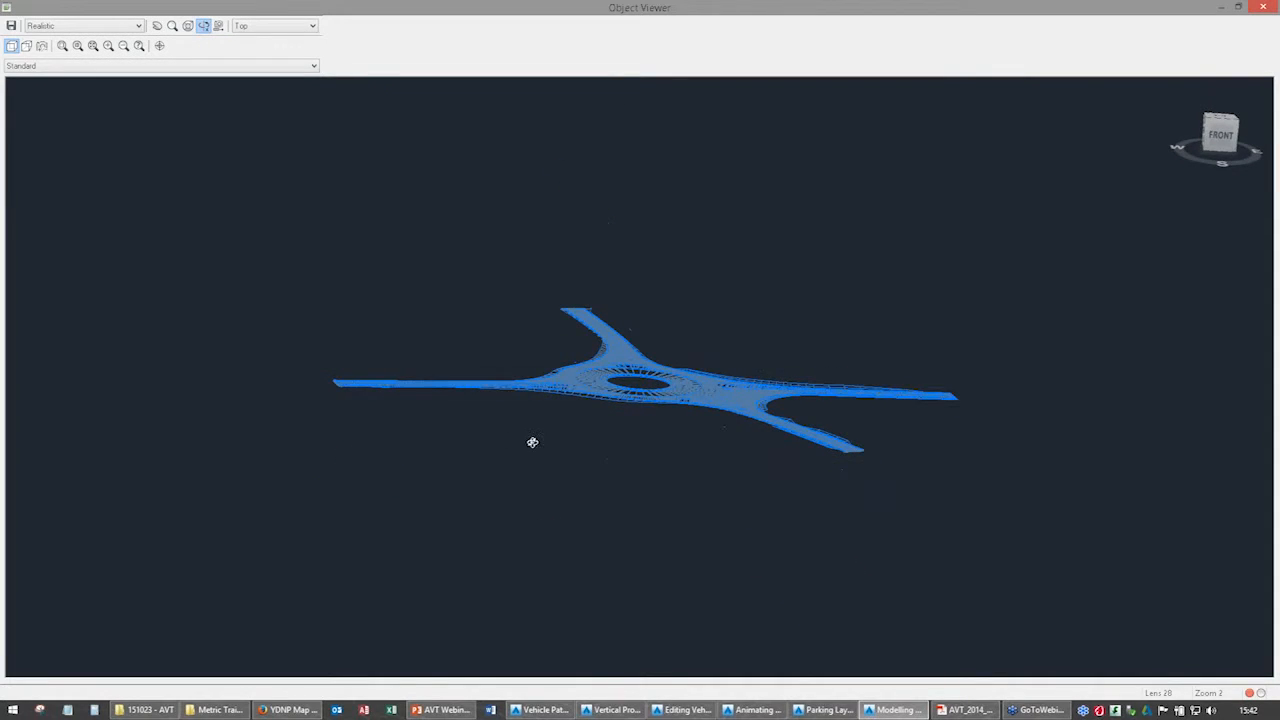
{"action": "left_click_drag", "start_coordinate": [597, 449], "coordinate": [606, 360]}
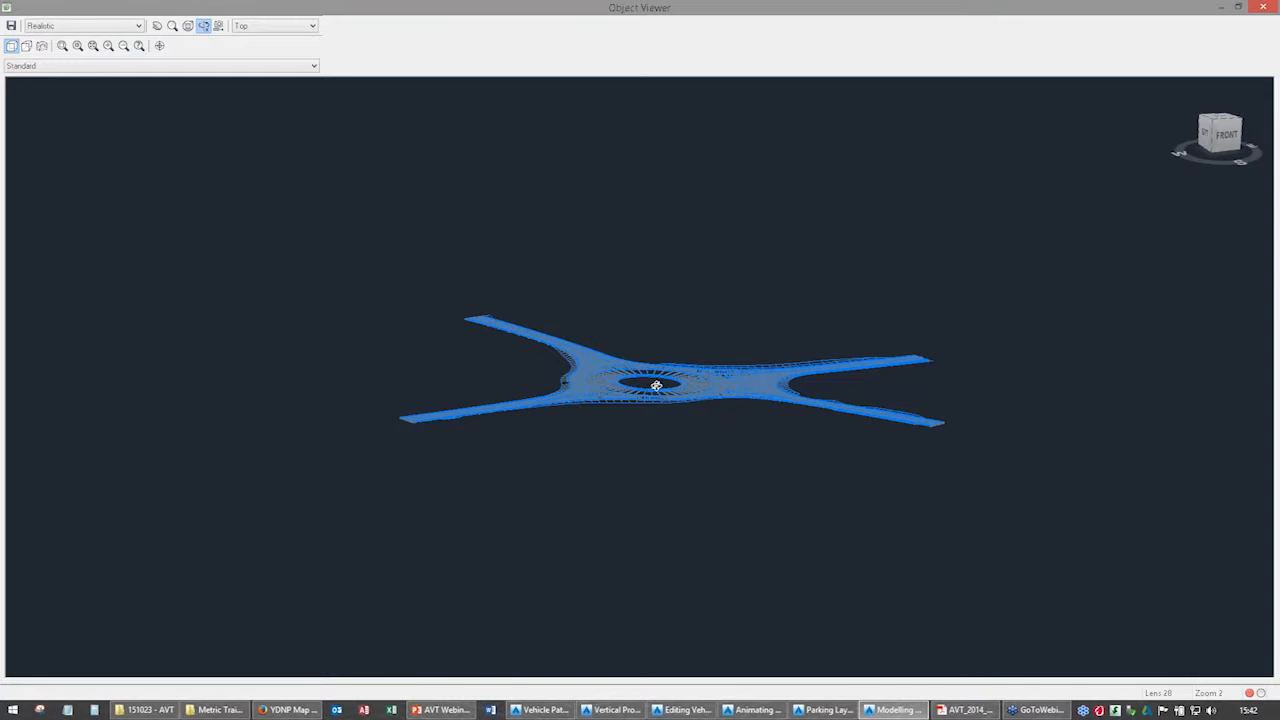
{"action": "left_click_drag", "start_coordinate": [656, 385], "coordinate": [657, 386]}
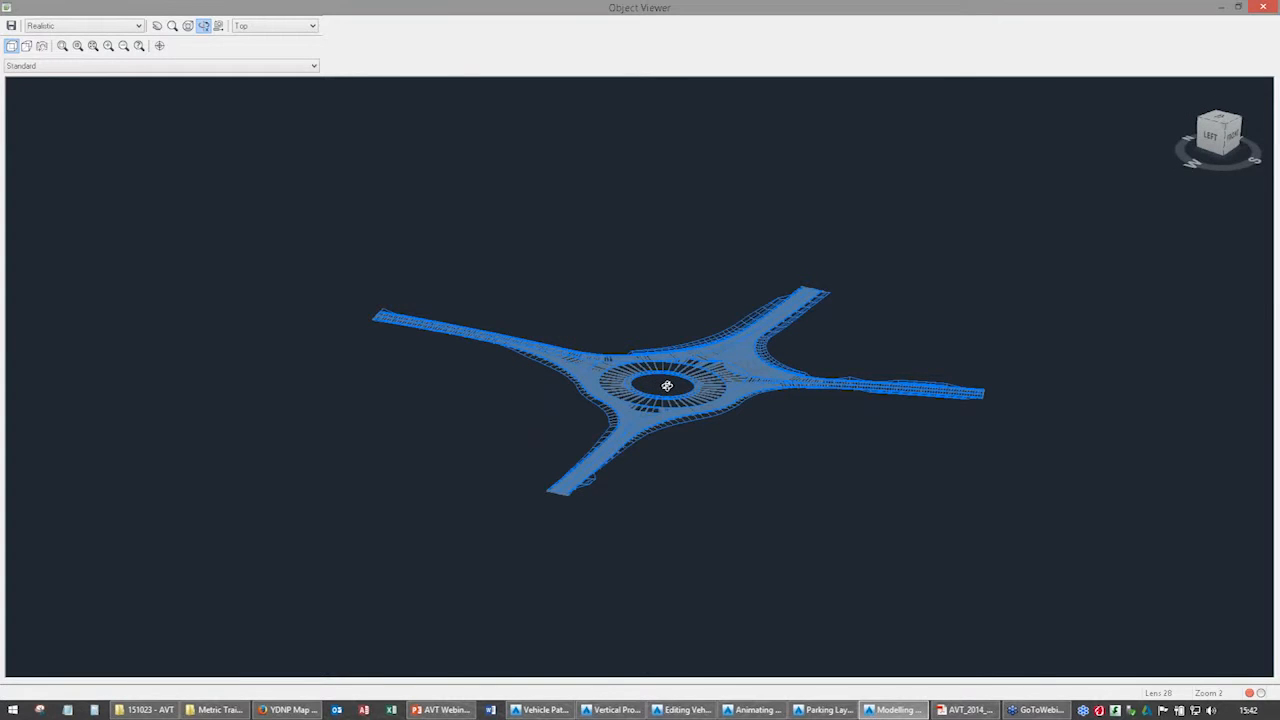
{"action": "right_click", "coordinate": [667, 386]}
{"action": "left_click", "coordinate": [674, 396]}
{"action": "key", "text": "Escape"}
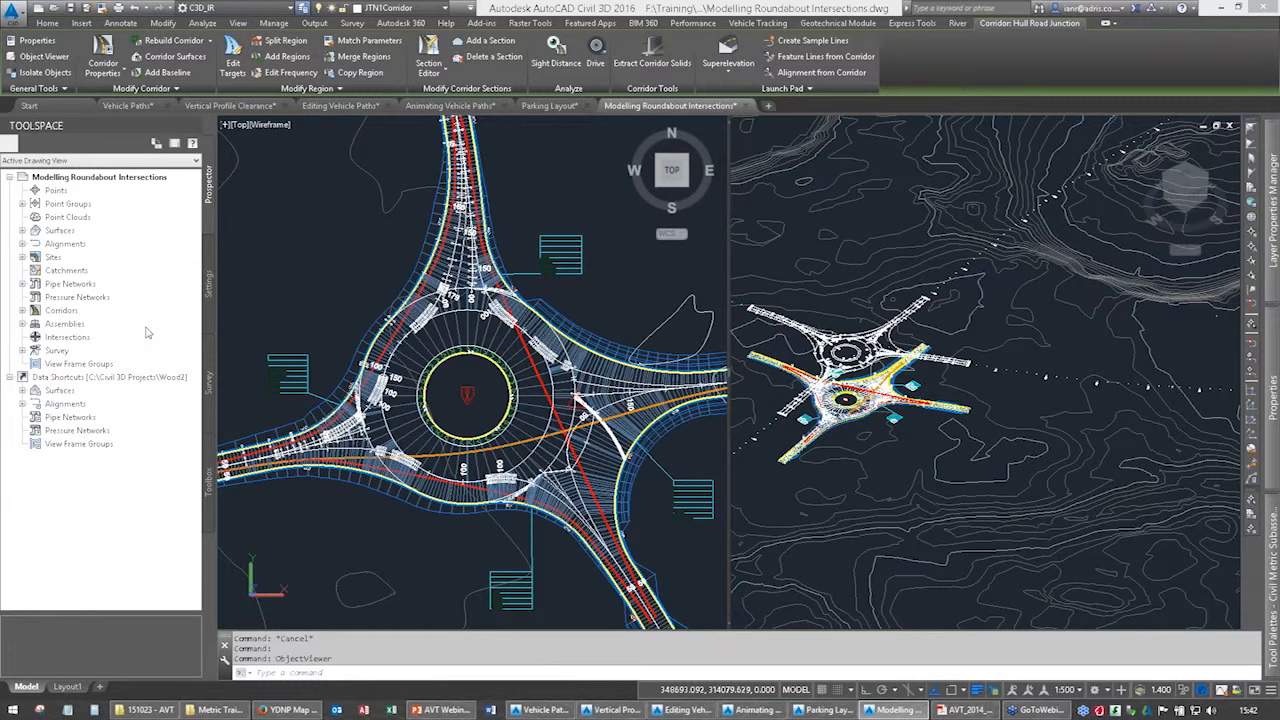
Set the Hull Road Junction corridor's code set style to Plan View and accept the corridor properties.
{"action": "double_click", "coordinate": [60, 313]}
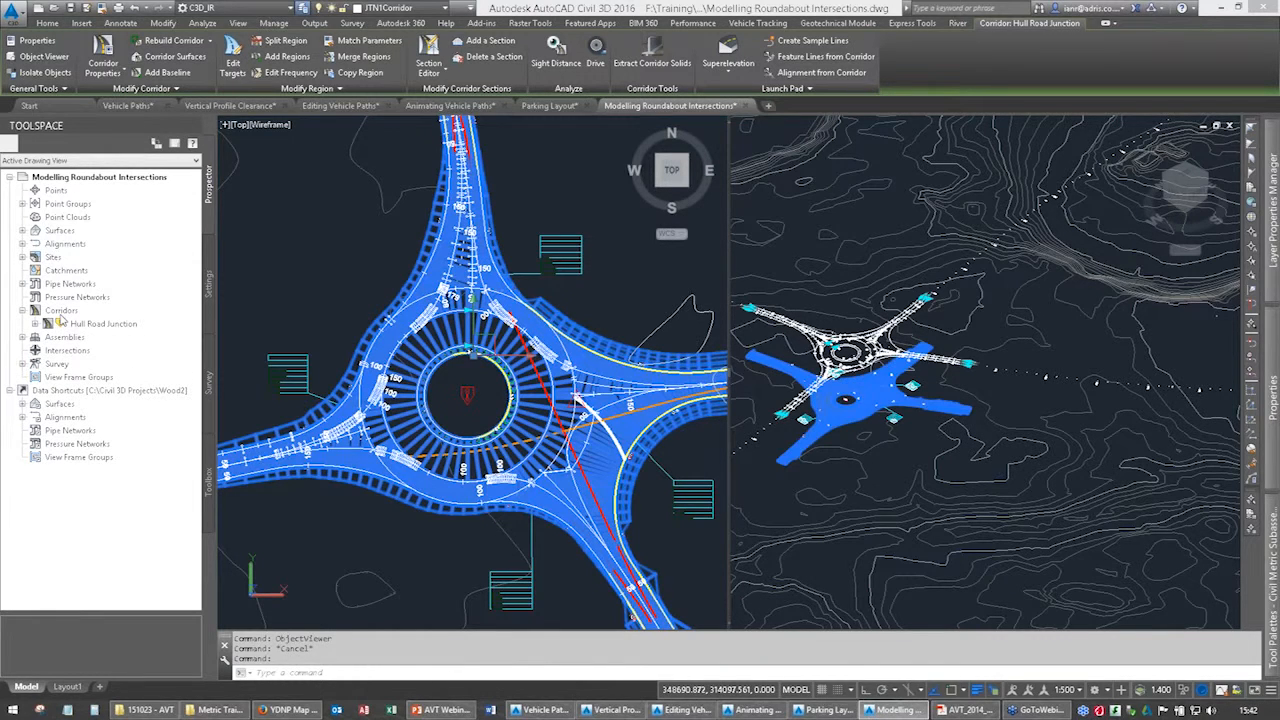
{"action": "left_click", "coordinate": [36, 324]}
{"action": "right_click", "coordinate": [81, 325]}
{"action": "left_click", "coordinate": [98, 331]}
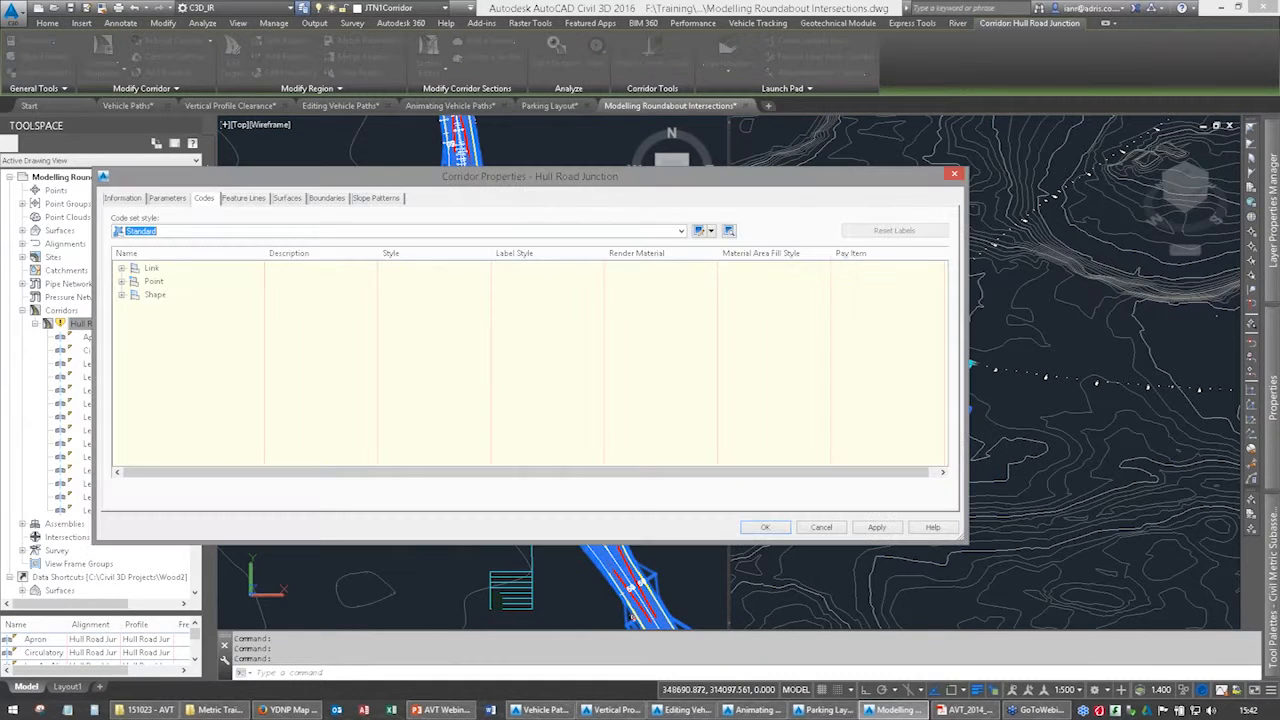
{"action": "left_click", "coordinate": [196, 230]}
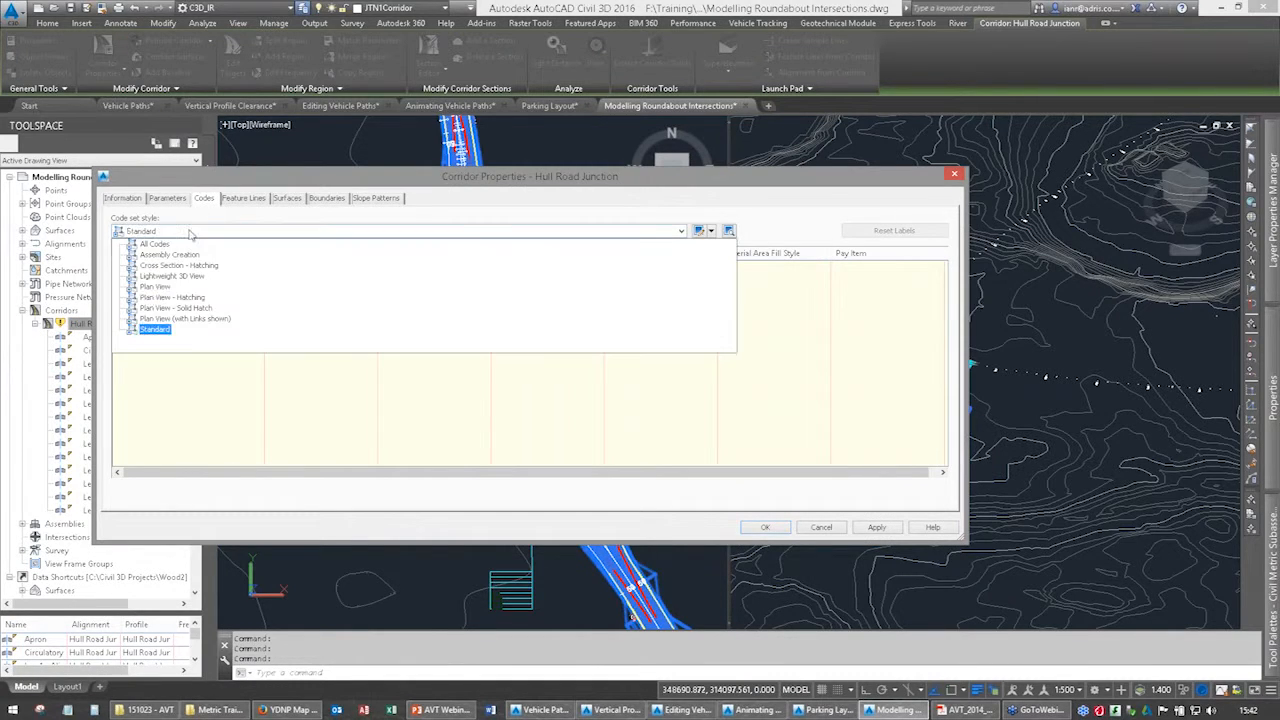
{"action": "left_click", "coordinate": [155, 287]}
{"action": "left_click", "coordinate": [760, 527]}
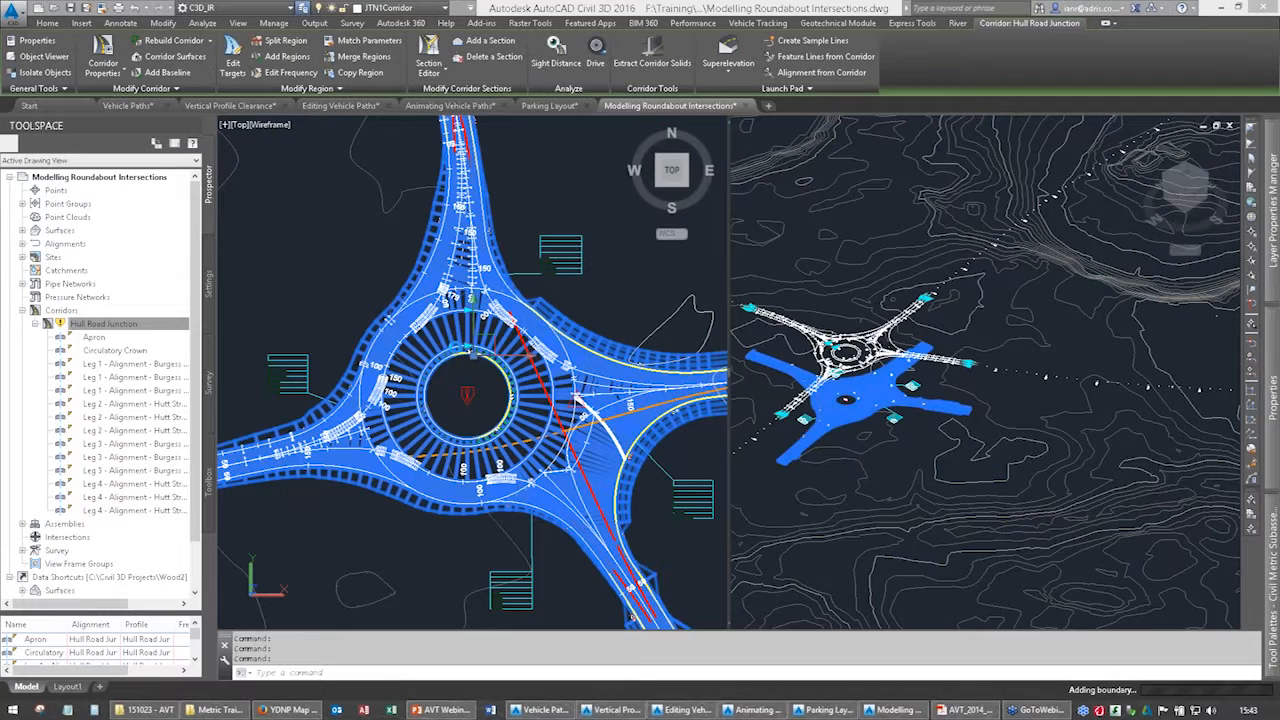
{"action": "left_click", "coordinate": [490, 360]}
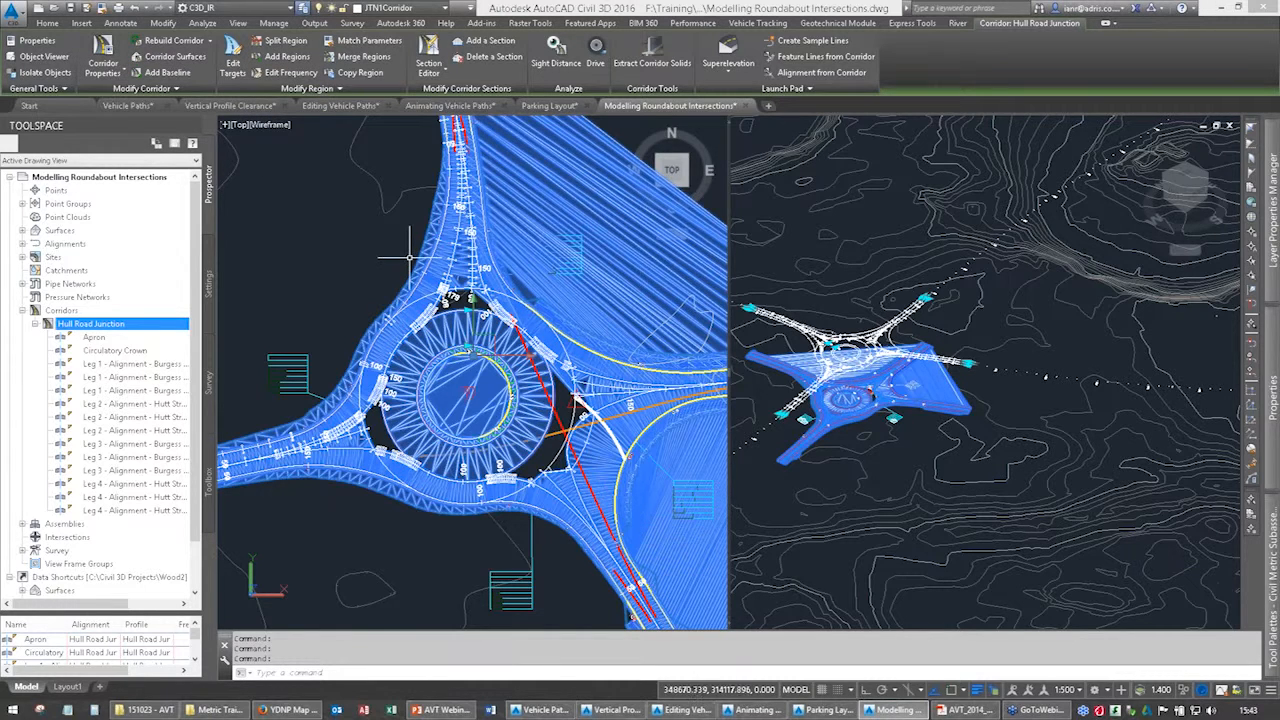
Try the Plan View - Solid Hatch and Plan View (with Links shown) code set styles on the corridor, applying each.
{"action": "mouse_move", "coordinate": [409, 257]}
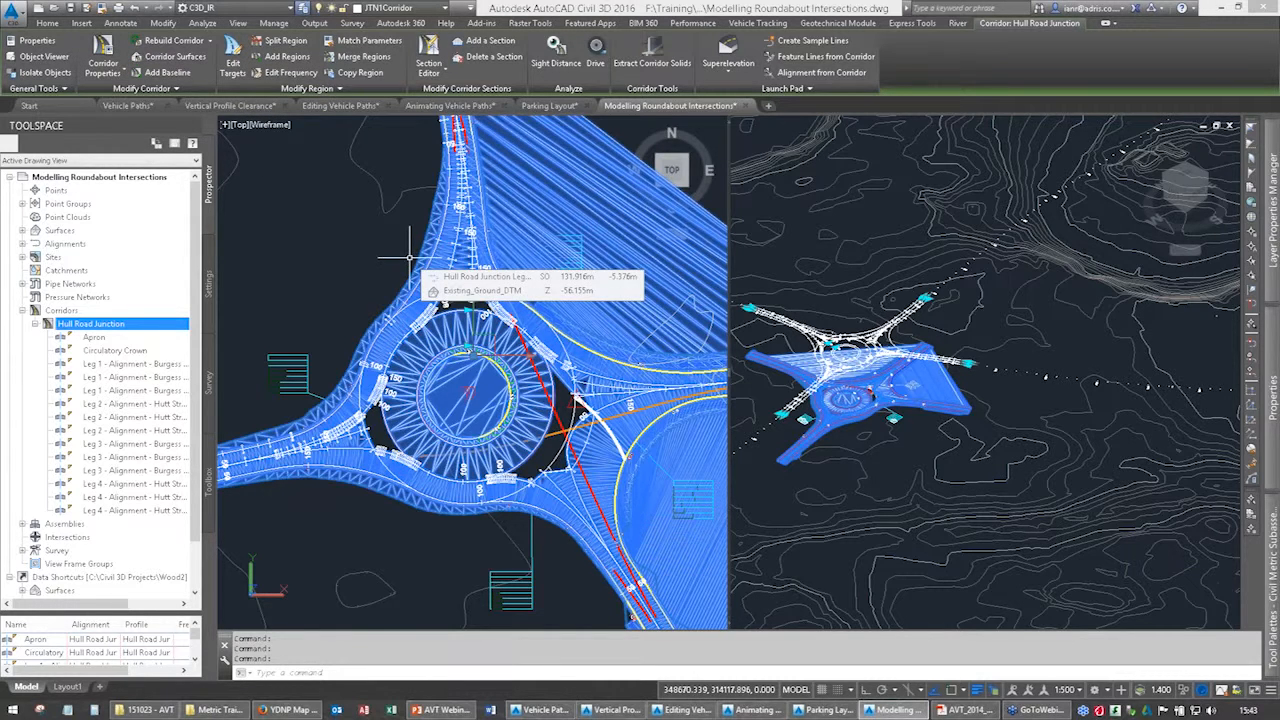
{"action": "left_click", "coordinate": [103, 52]}
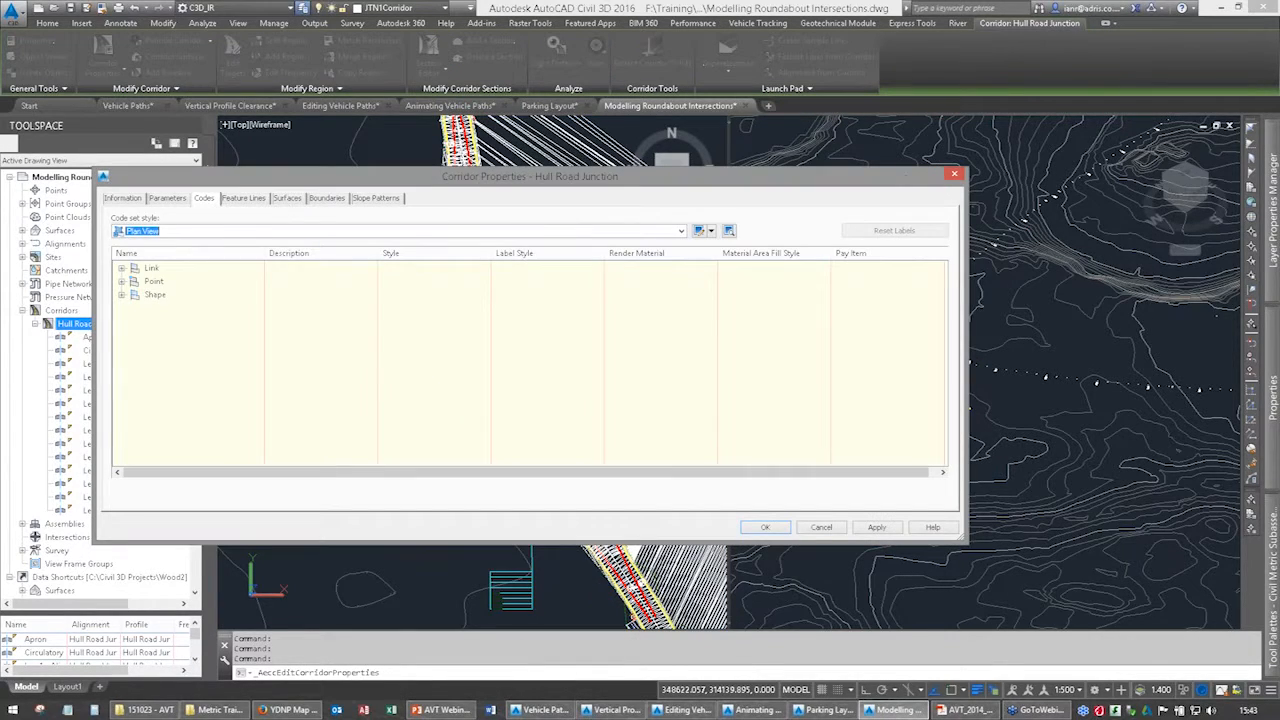
{"action": "left_click", "coordinate": [222, 236]}
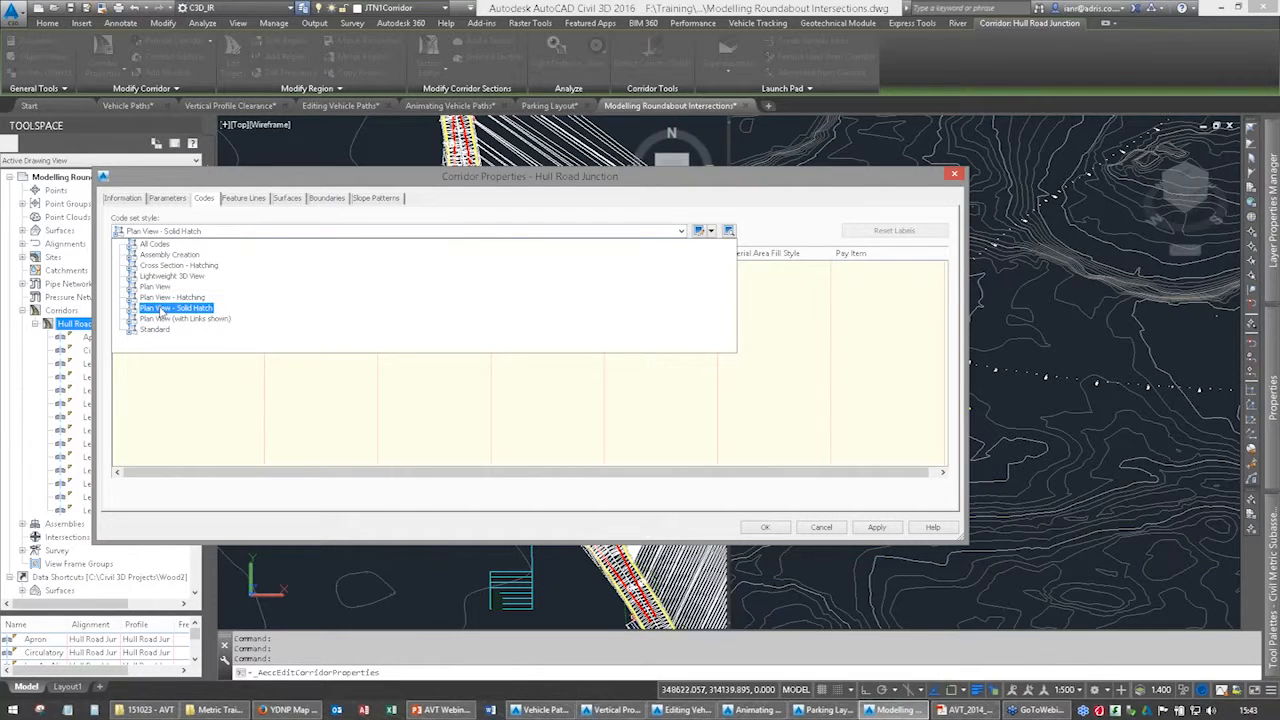
{"action": "left_click", "coordinate": [161, 309]}
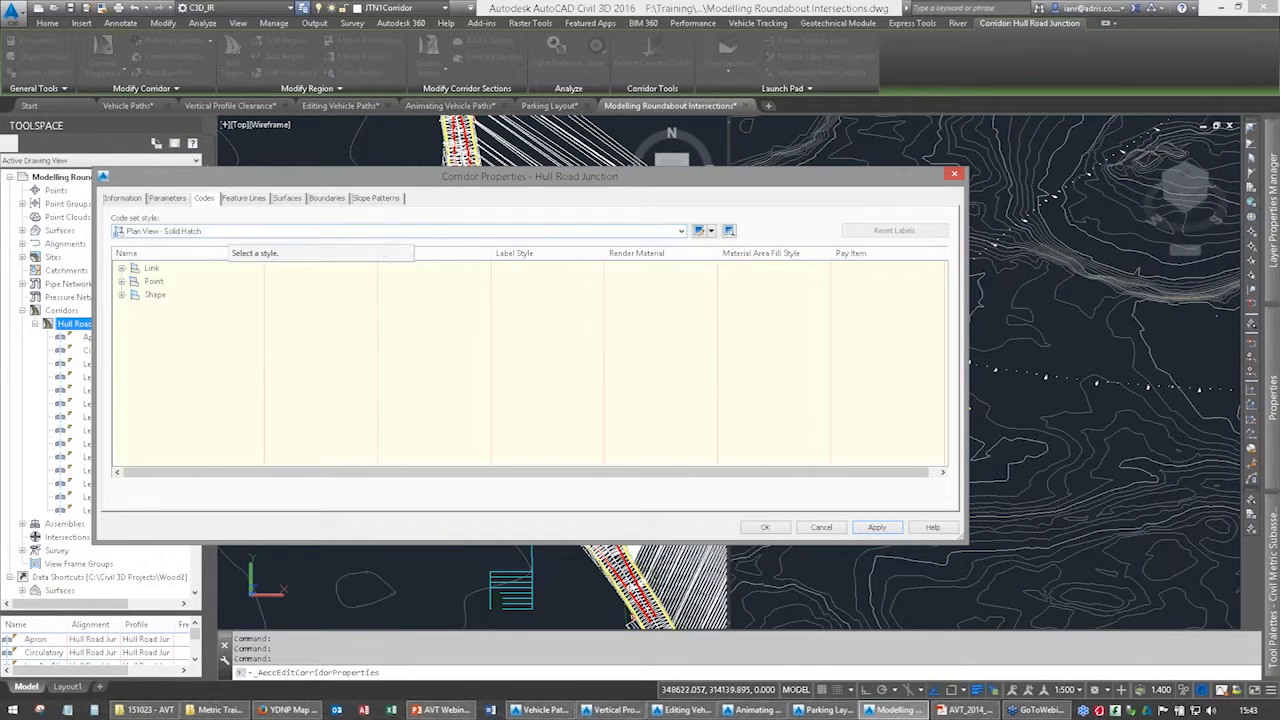
{"action": "left_click", "coordinate": [230, 231]}
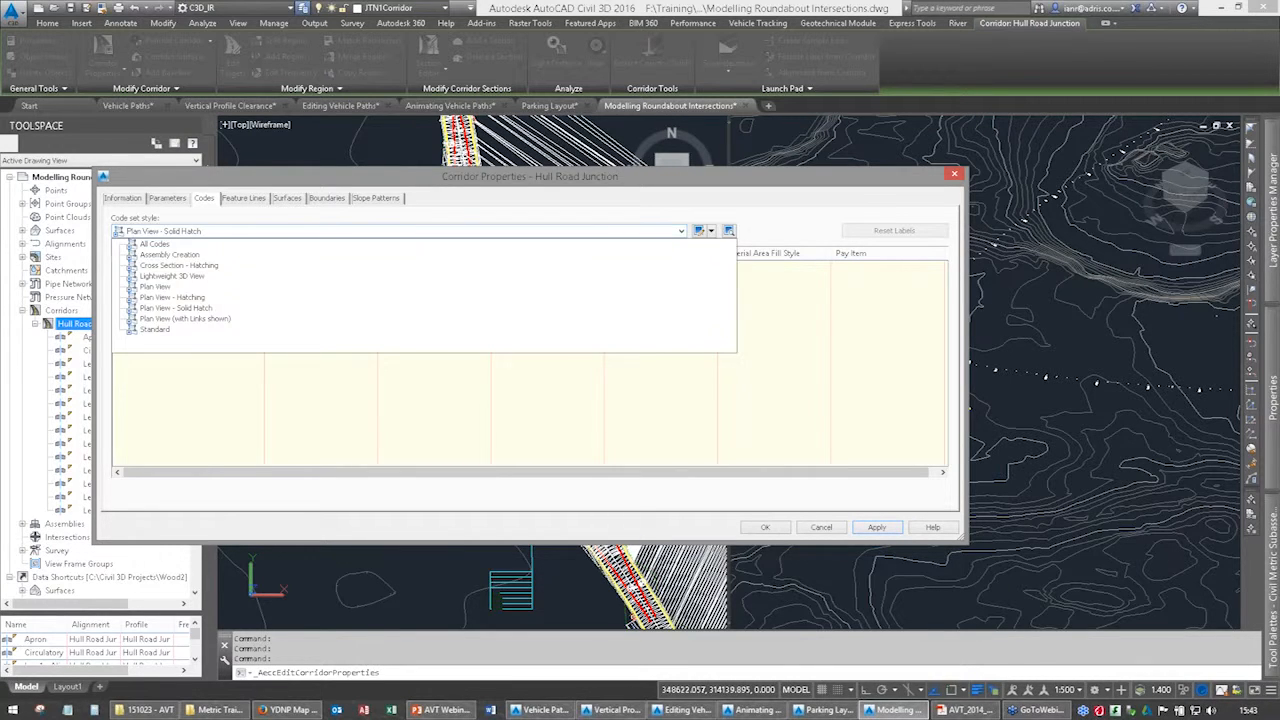
{"action": "left_click", "coordinate": [174, 319]}
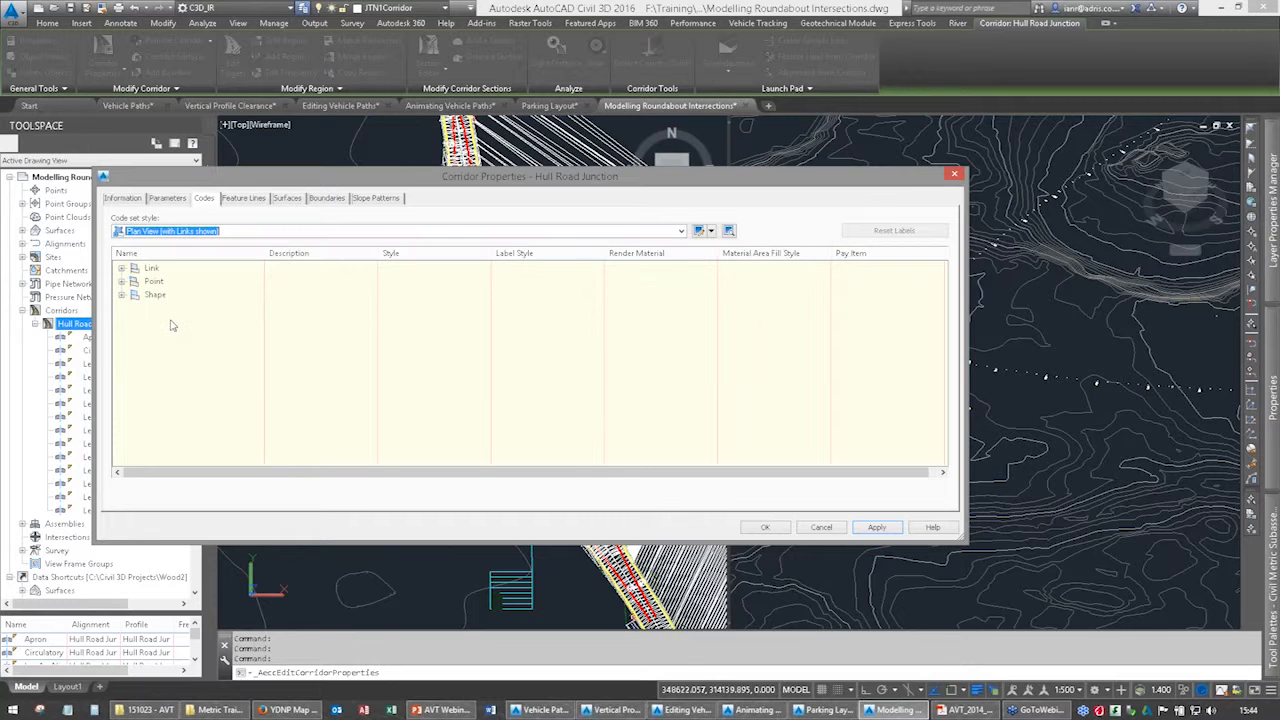
{"action": "left_click", "coordinate": [889, 530]}
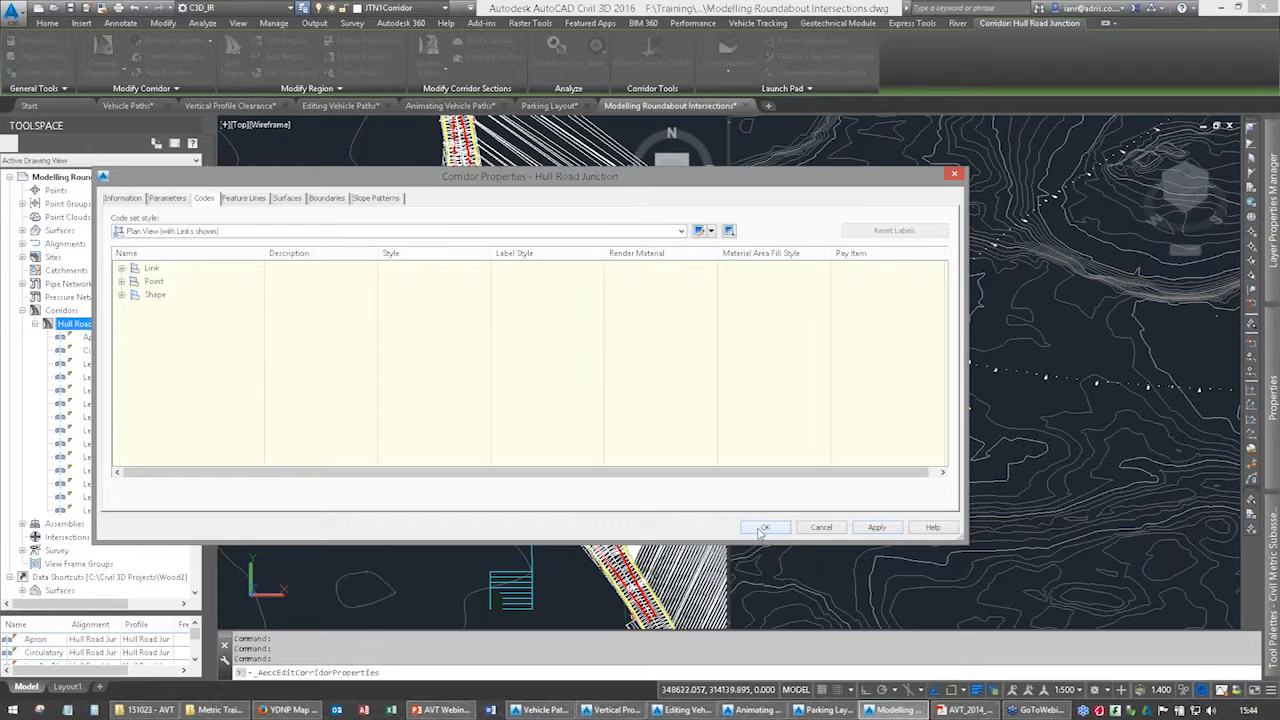
Return the corridor's code set style to Standard and accept the corridor properties.
{"action": "left_click", "coordinate": [200, 233]}
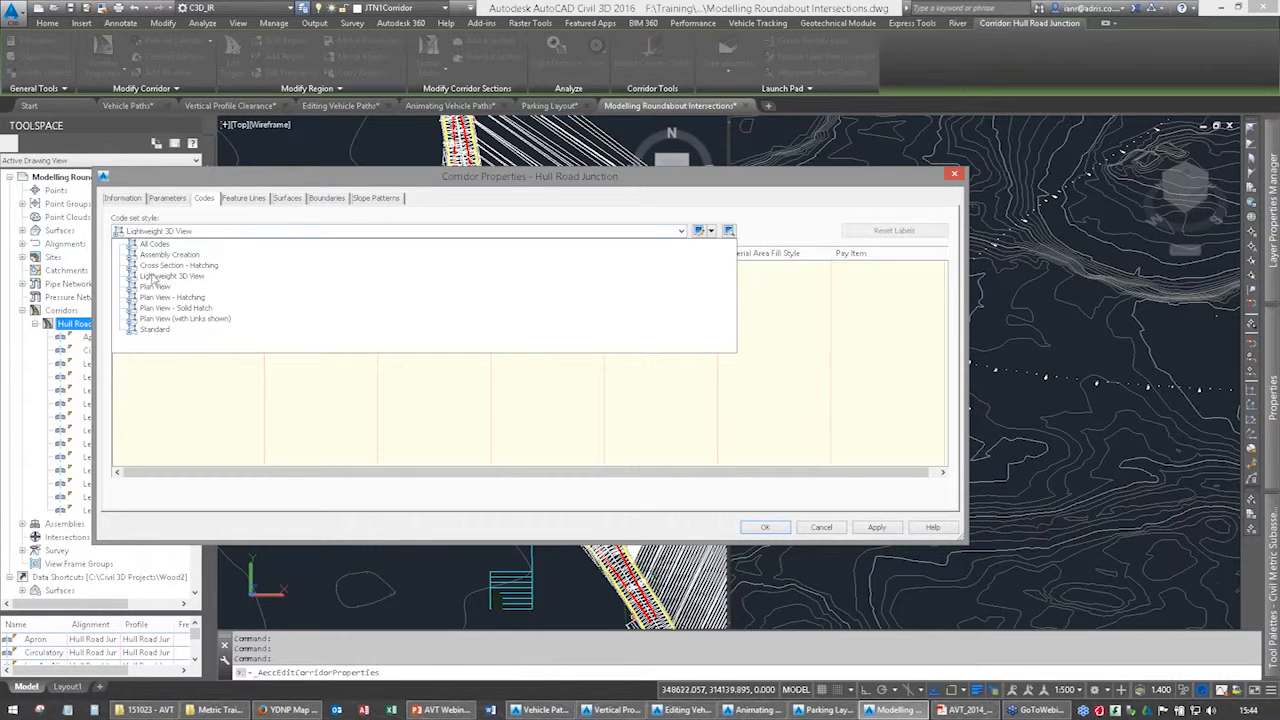
{"action": "left_click", "coordinate": [155, 330]}
{"action": "left_click", "coordinate": [745, 528]}
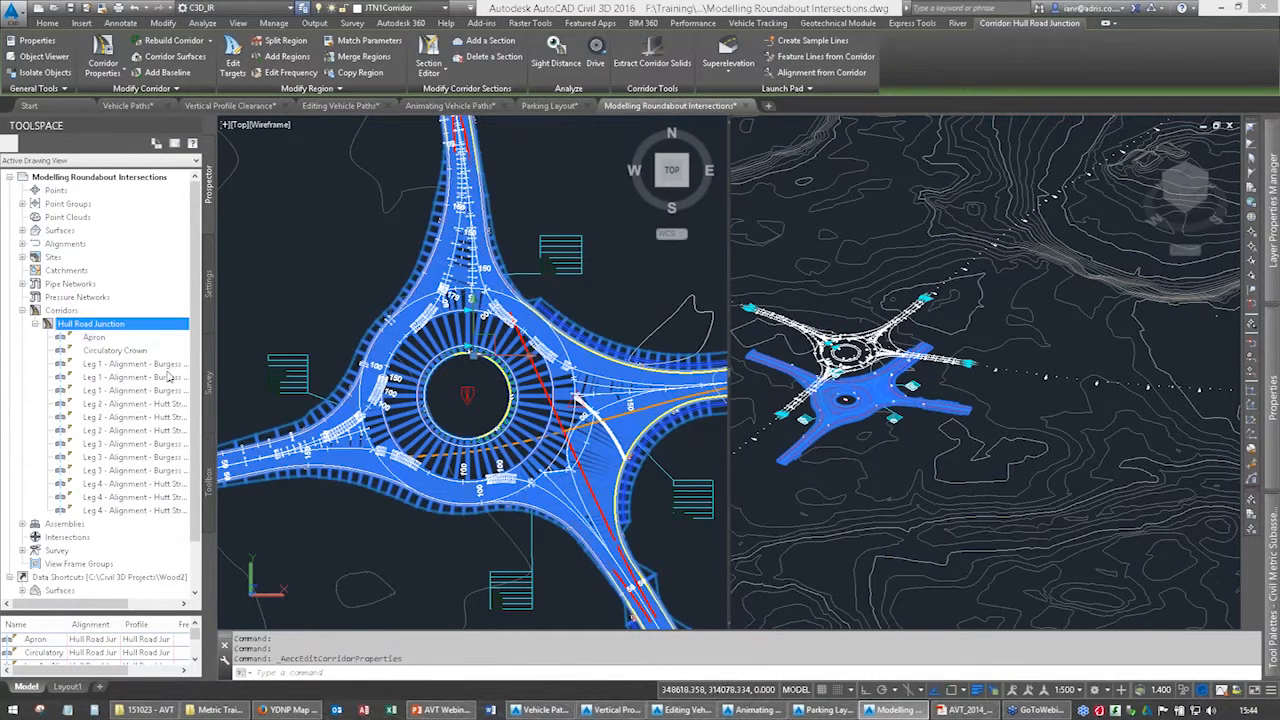
Review the target mapping of the Leg 2 Hutt Street Nearside Curb Verge region in the Hull Road Junction corridor's parameters, then cancel it.
{"action": "right_click", "coordinate": [100, 327]}
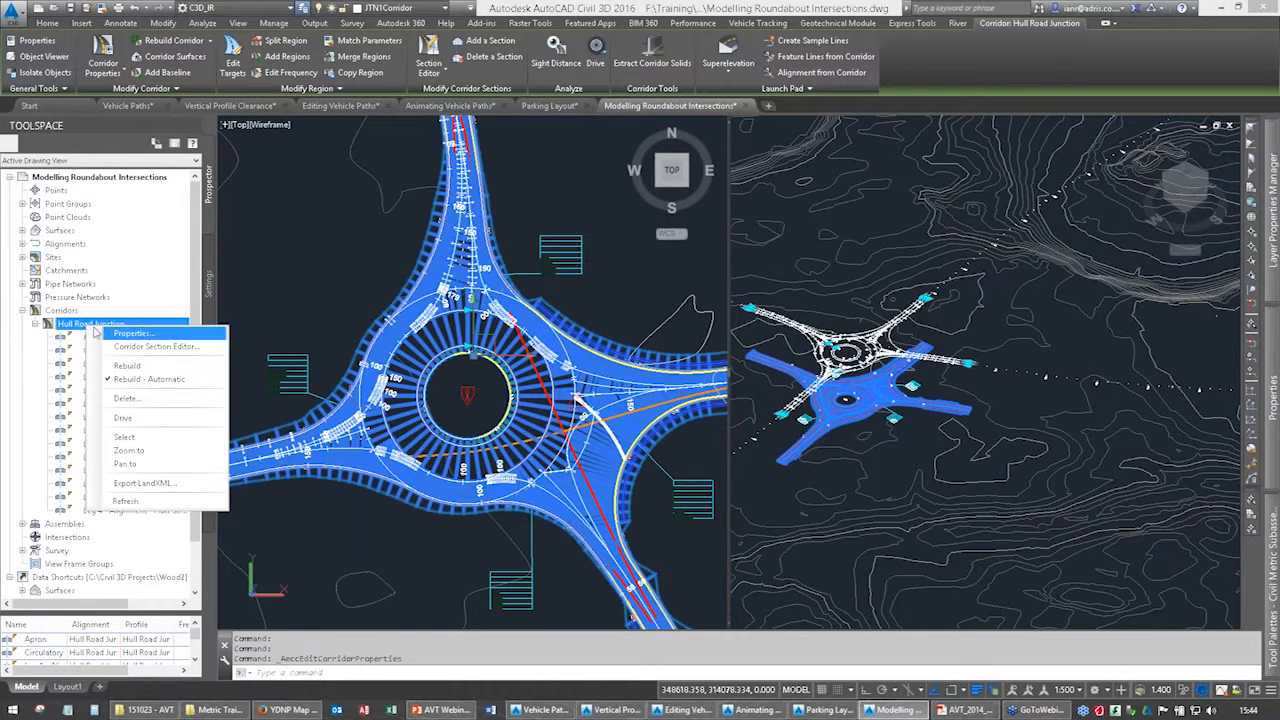
{"action": "left_click", "coordinate": [115, 334]}
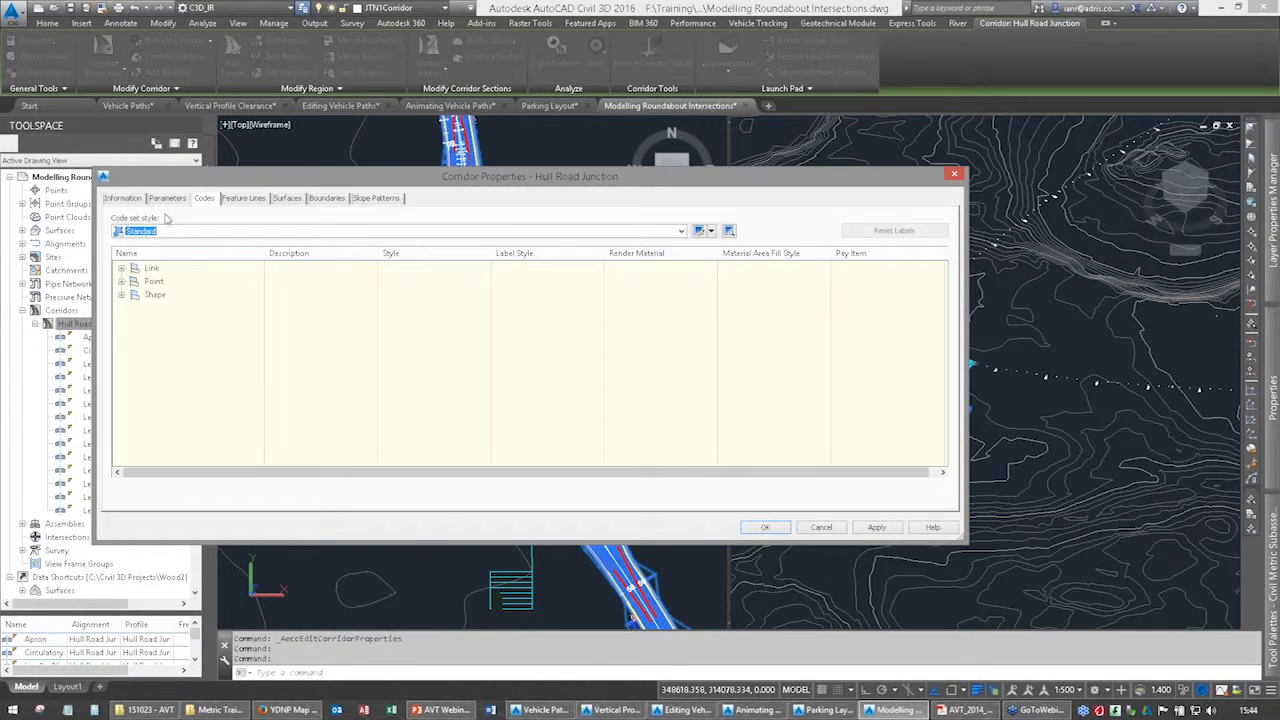
{"action": "left_click", "coordinate": [166, 198]}
{"action": "left_click_drag", "start_coordinate": [943, 320], "coordinate": [943, 403]}
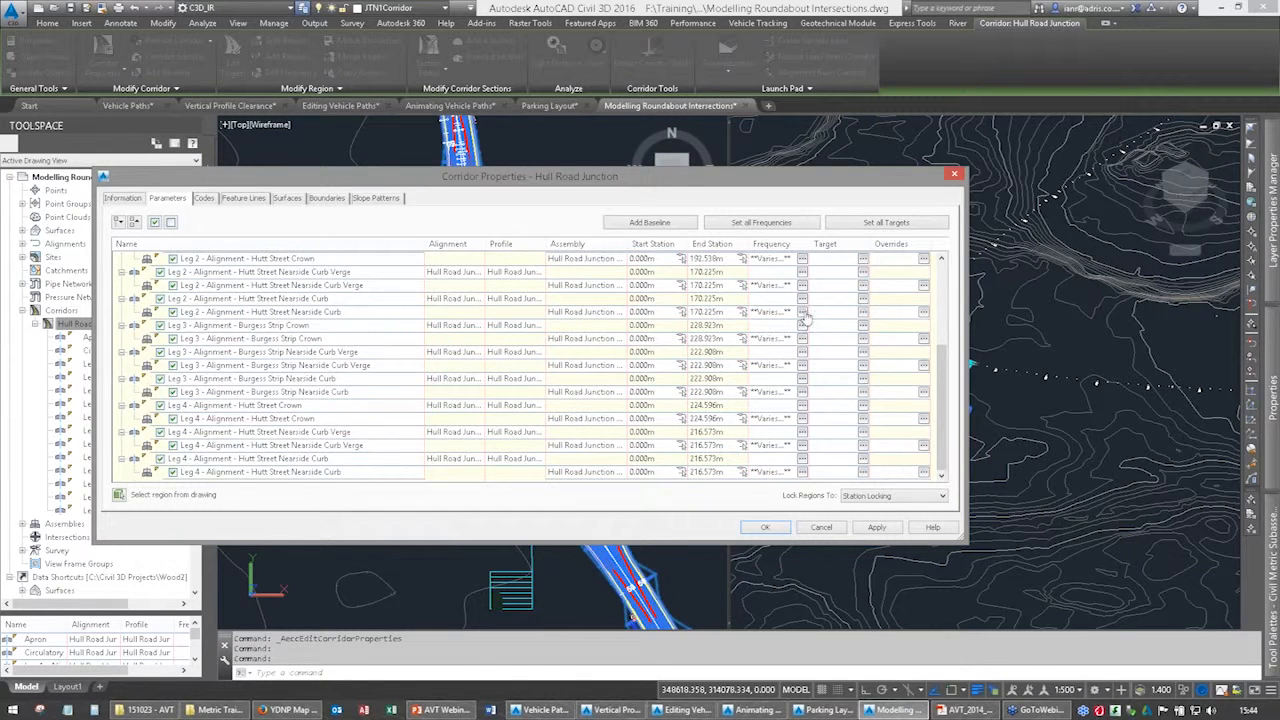
{"action": "left_click", "coordinate": [863, 284]}
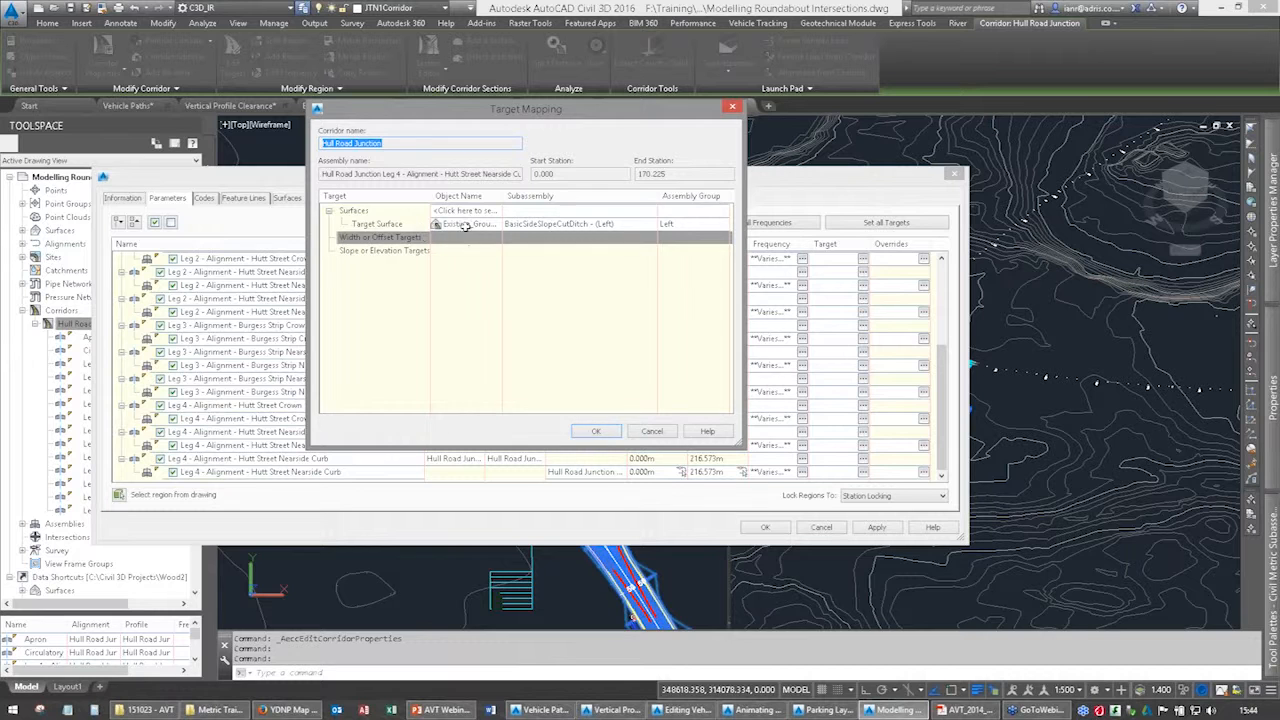
{"action": "left_click", "coordinate": [647, 431]}
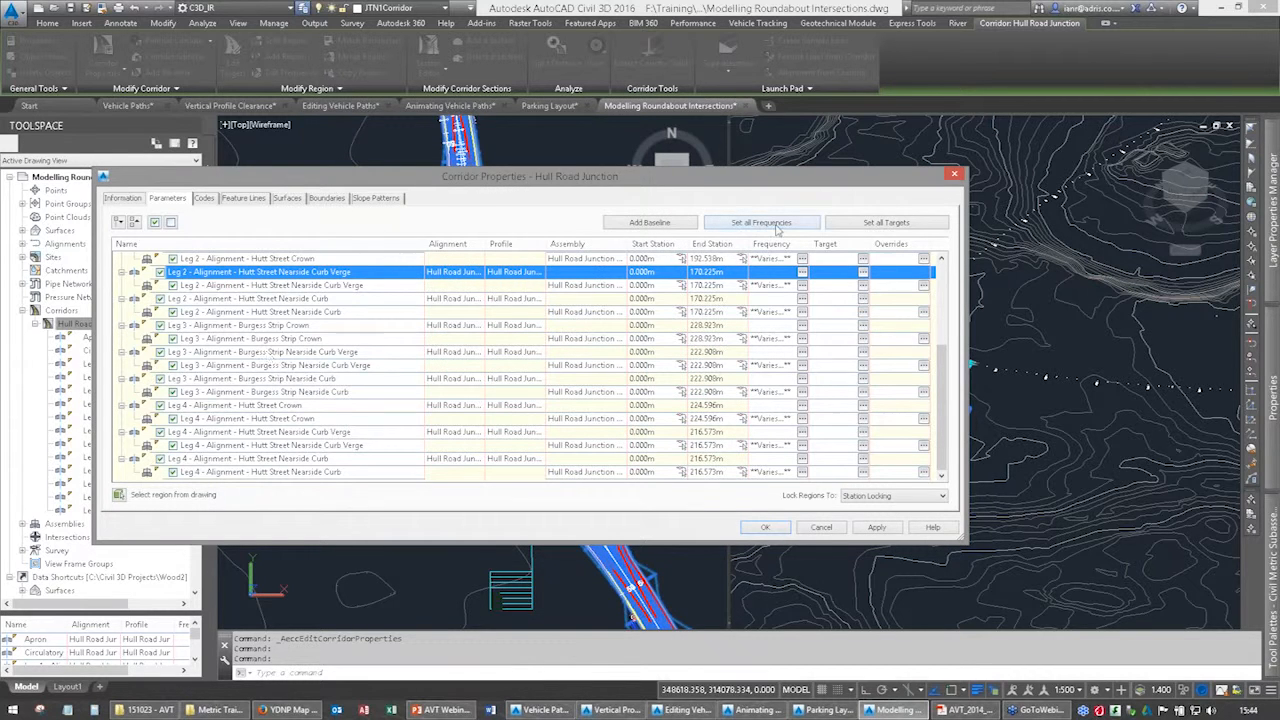
Review the surface, width and elevation targets mapped for the whole corridor, and leave the corridor properties without making changes.
{"action": "left_click", "coordinate": [852, 225]}
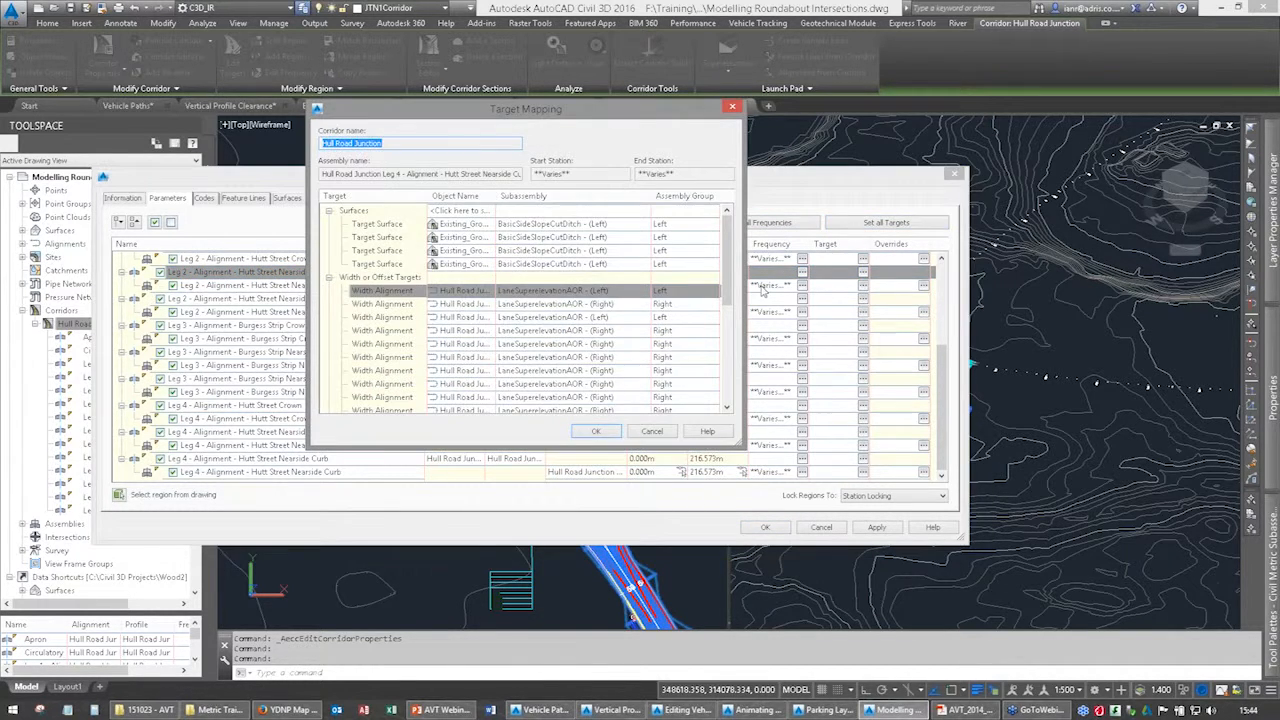
{"action": "left_click_drag", "start_coordinate": [725, 278], "coordinate": [724, 366]}
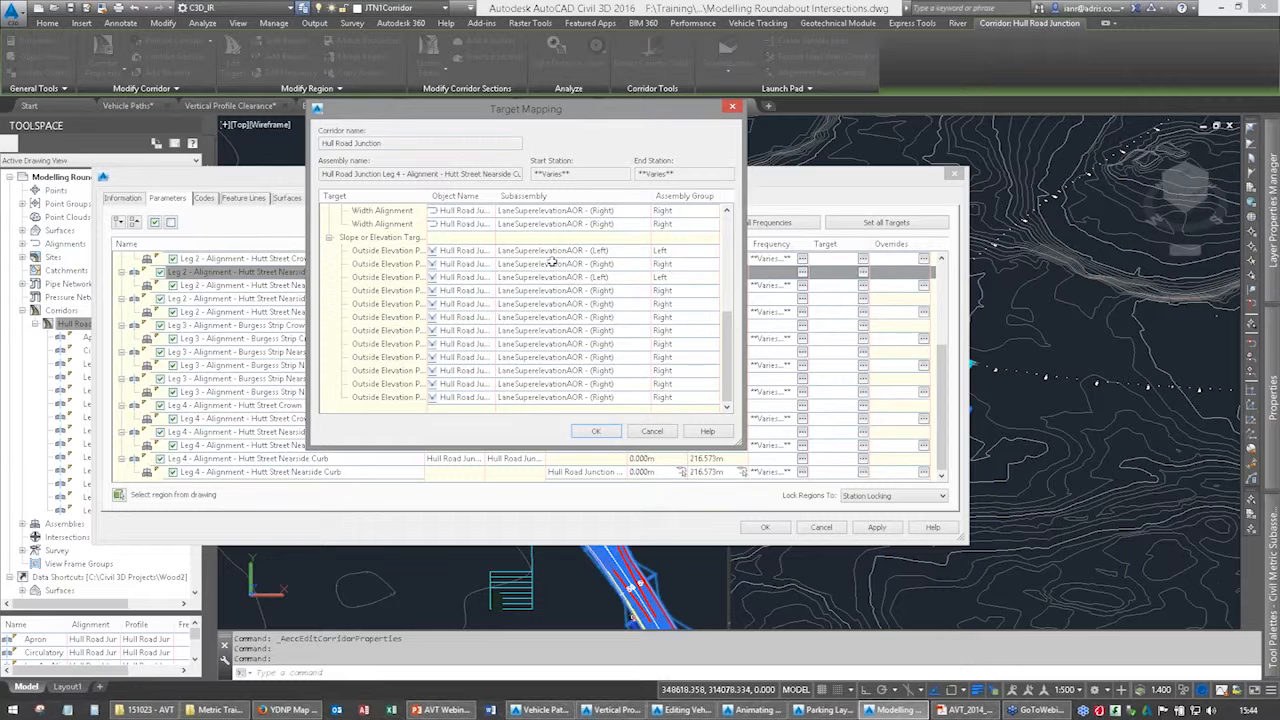
{"action": "left_click", "coordinate": [650, 431]}
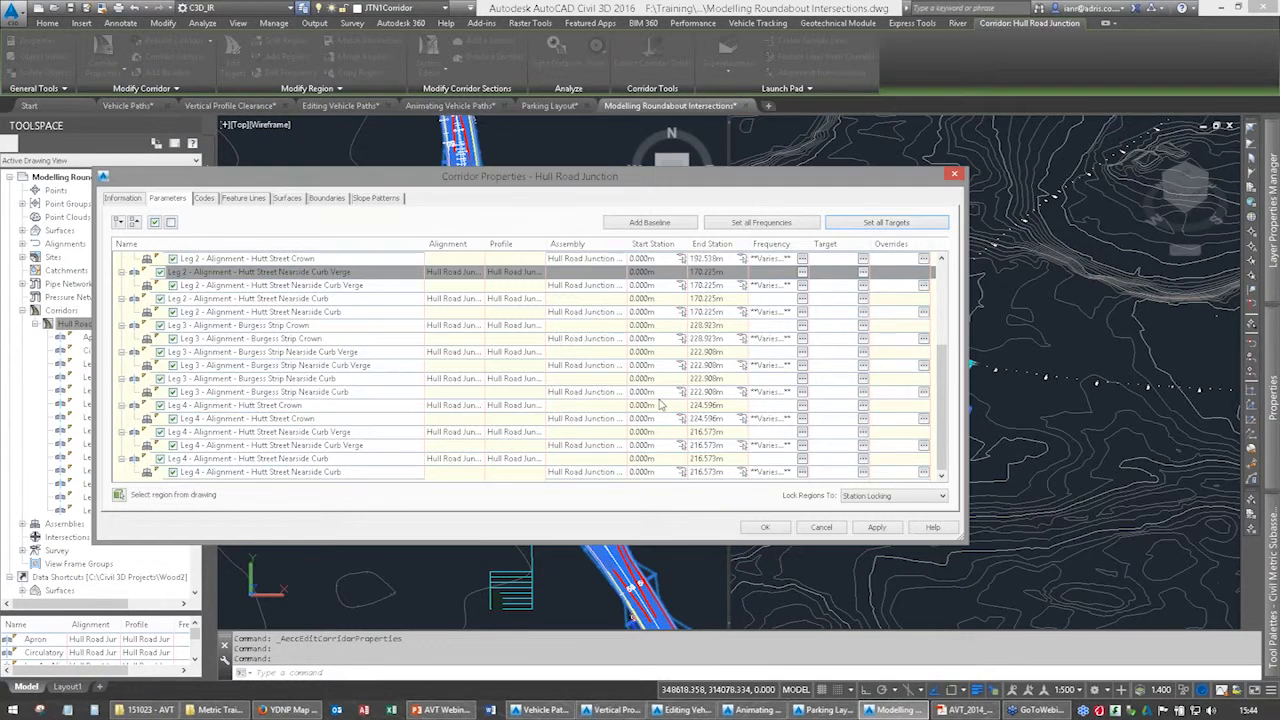
{"action": "left_click_drag", "start_coordinate": [944, 350], "coordinate": [951, 424]}
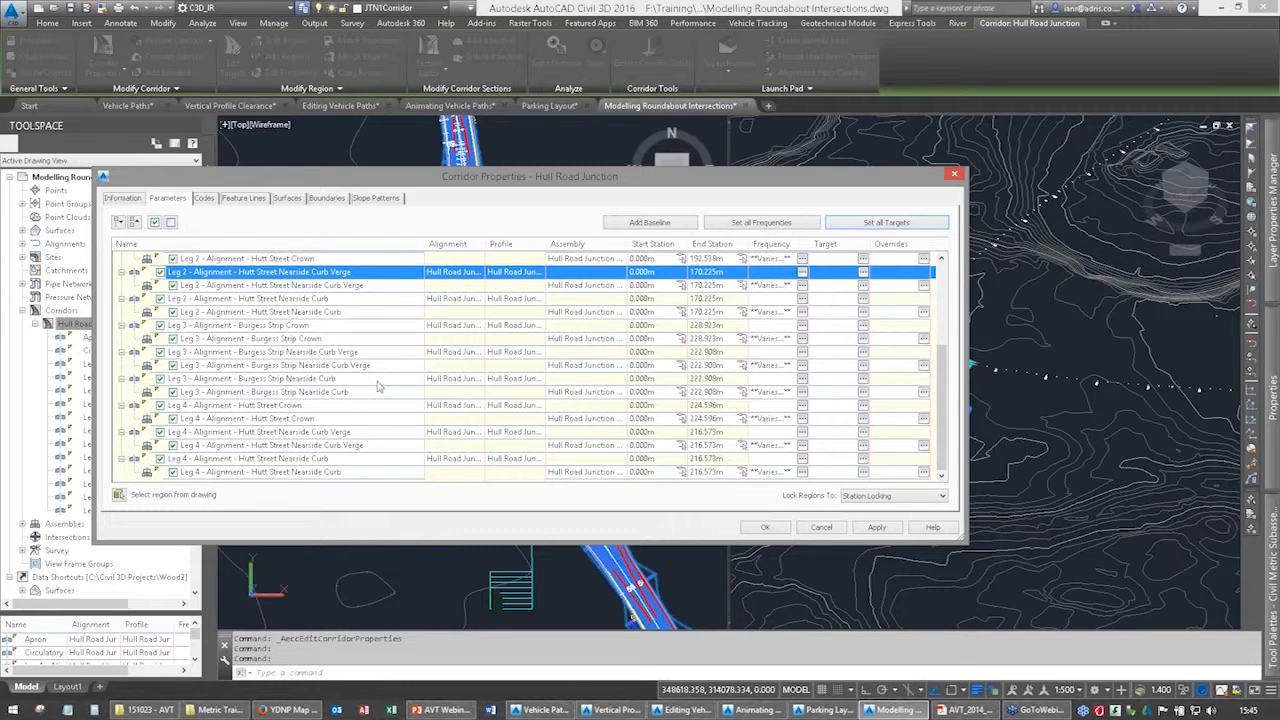
{"action": "left_click", "coordinate": [827, 531]}
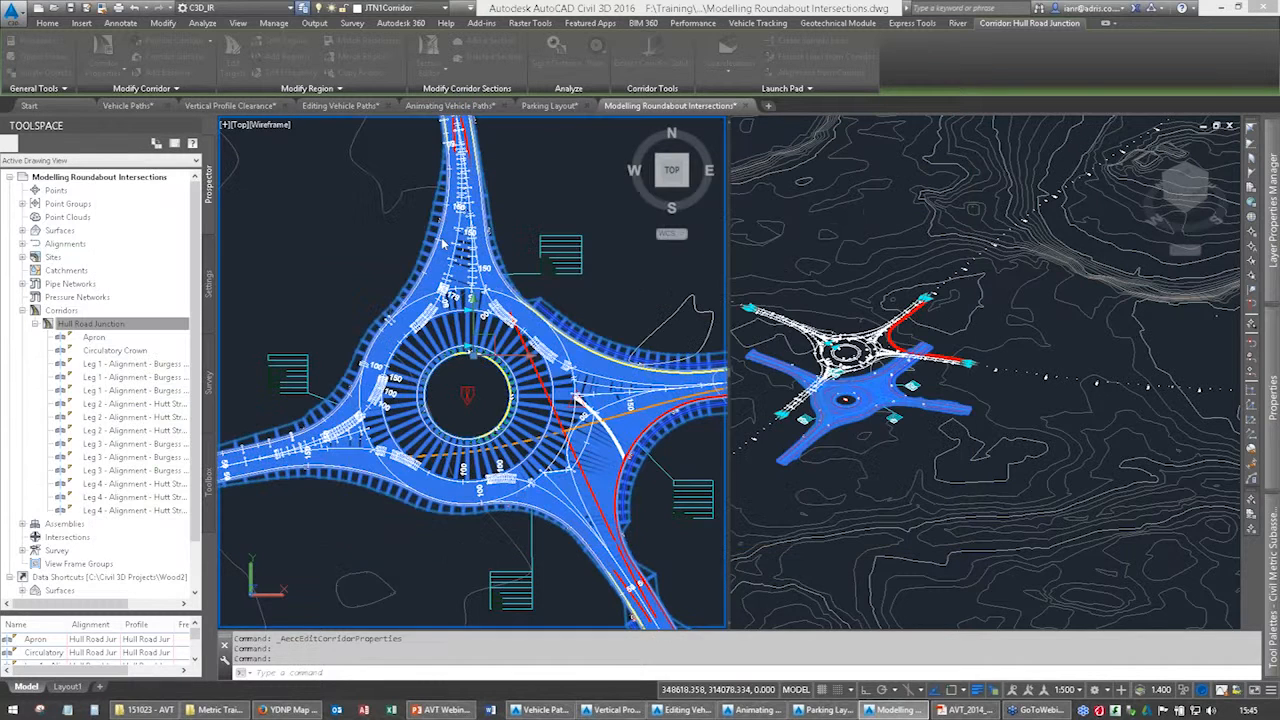
{"action": "left_click", "coordinate": [985, 440]}
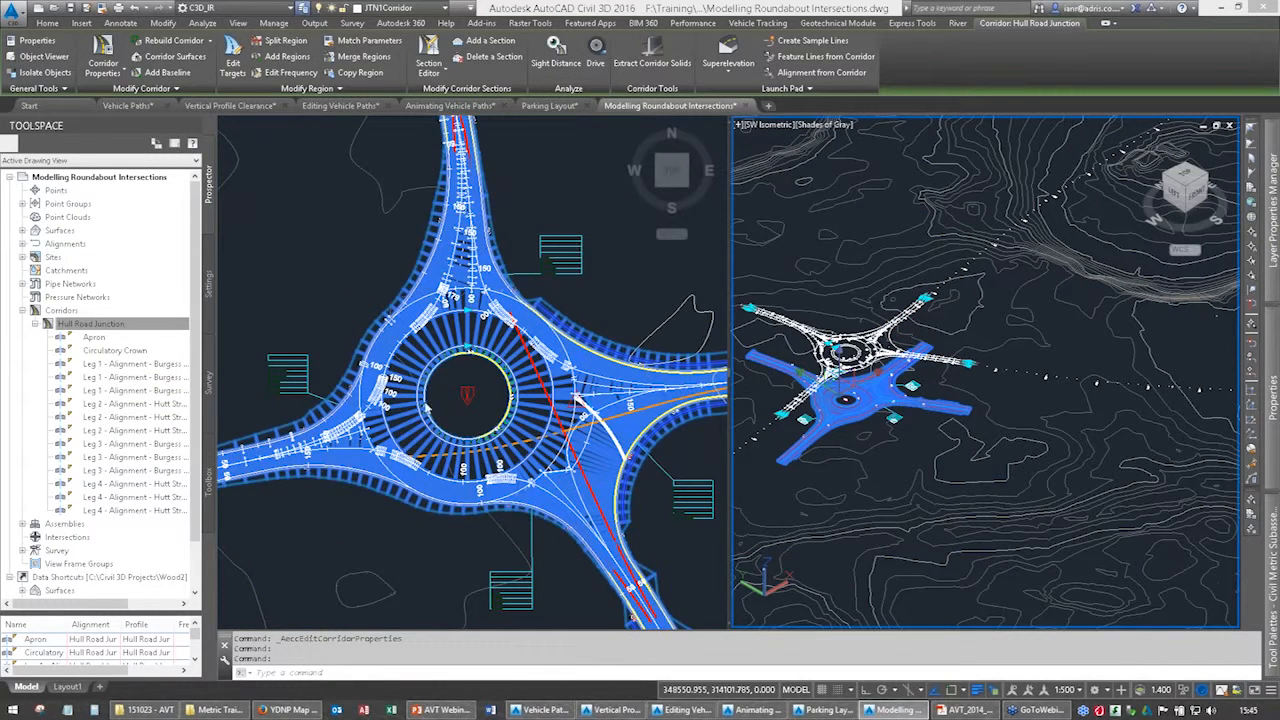
Select the Vehicle Tracking junction and place a new pedestrian crossing across the roundabout's northern leg, just before the splay towards the circulatory.
{"action": "key", "text": "Escape"}
{"action": "key", "text": "Escape"}
{"action": "left_click", "coordinate": [493, 362]}
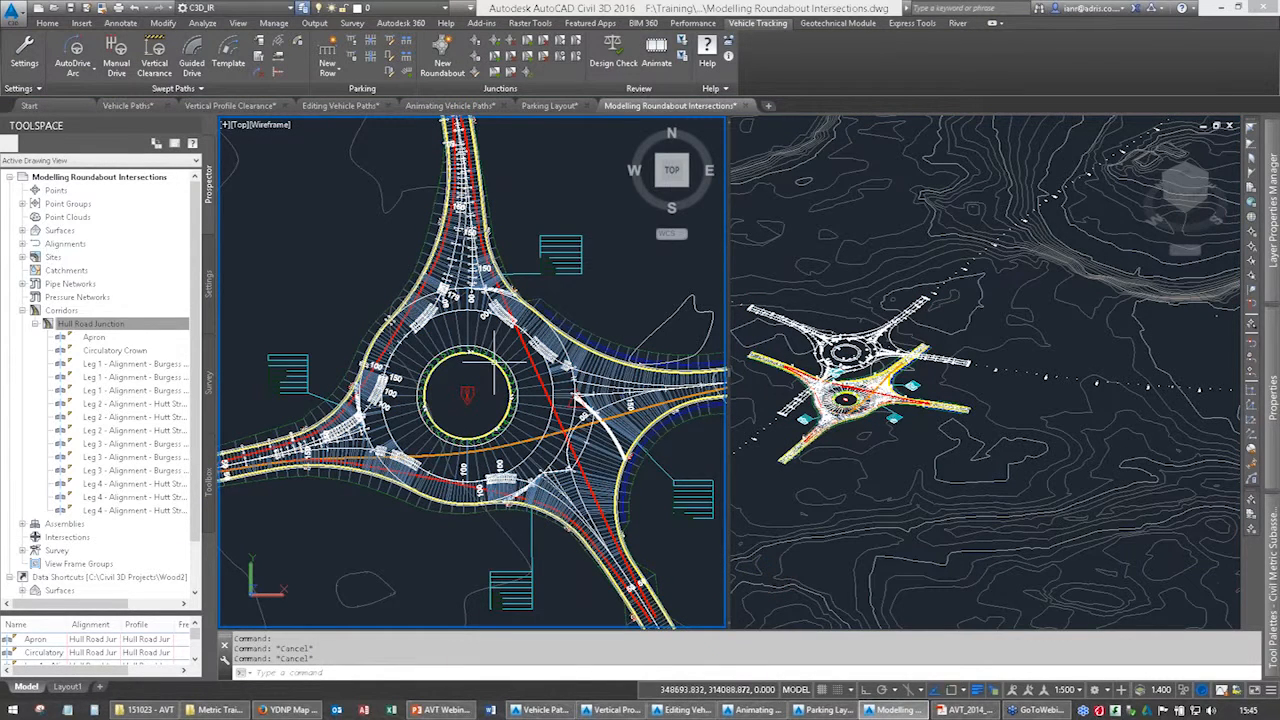
{"action": "left_click", "coordinate": [493, 362]}
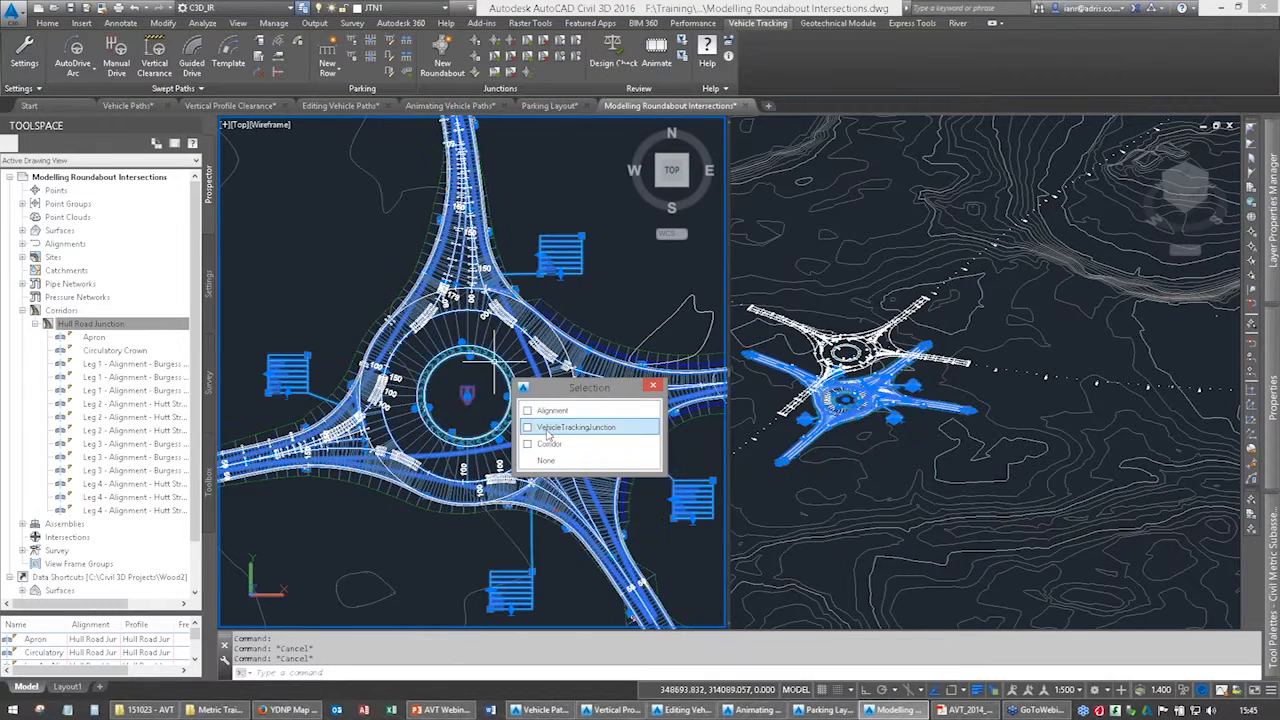
{"action": "left_click", "coordinate": [576, 427]}
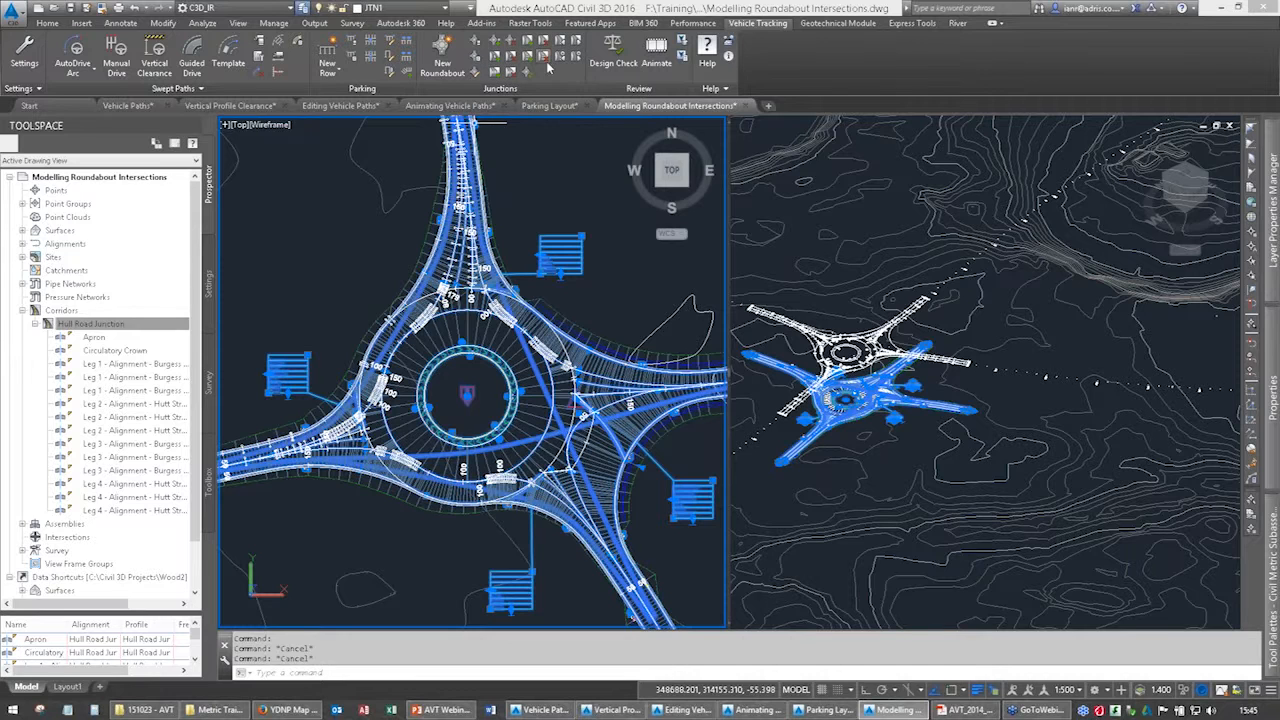
{"action": "left_click", "coordinate": [495, 72]}
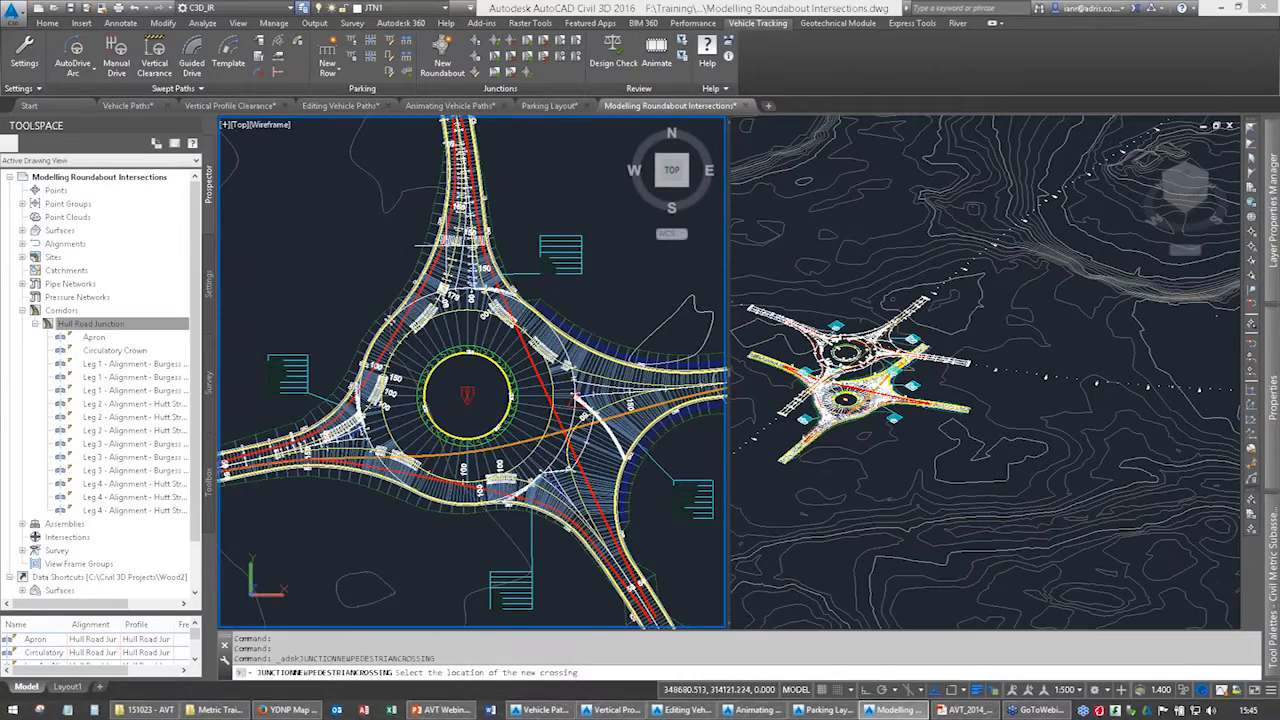
{"action": "scroll", "coordinate": [461, 257], "scroll_direction": "up", "scroll_amount": 6}
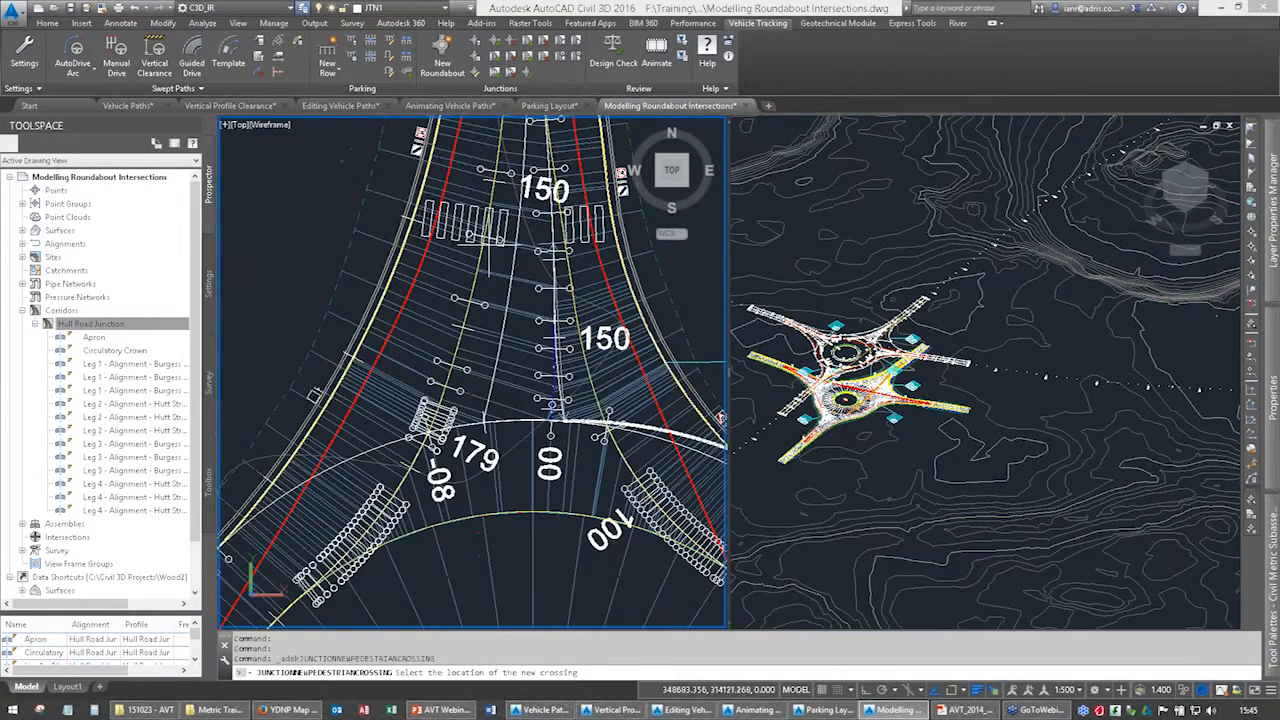
{"action": "middle_click_drag", "start_coordinate": [488, 225], "coordinate": [438, 377]}
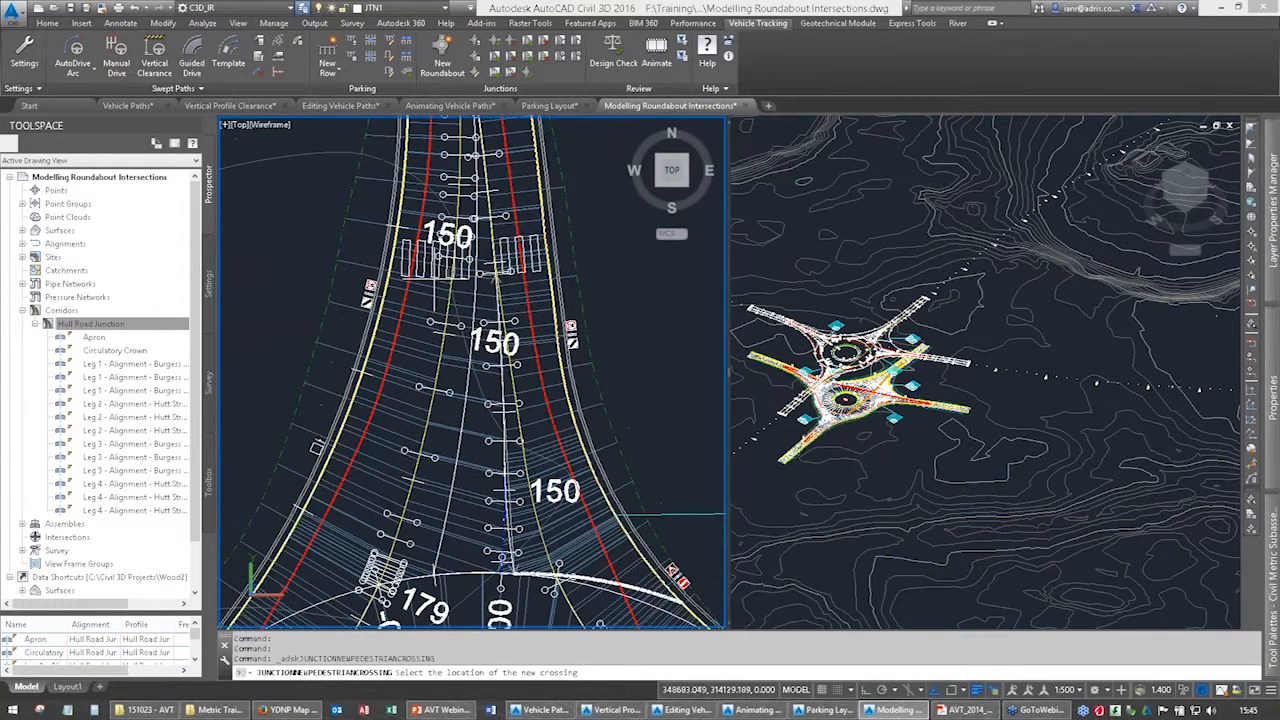
{"action": "left_click", "coordinate": [434, 274]}
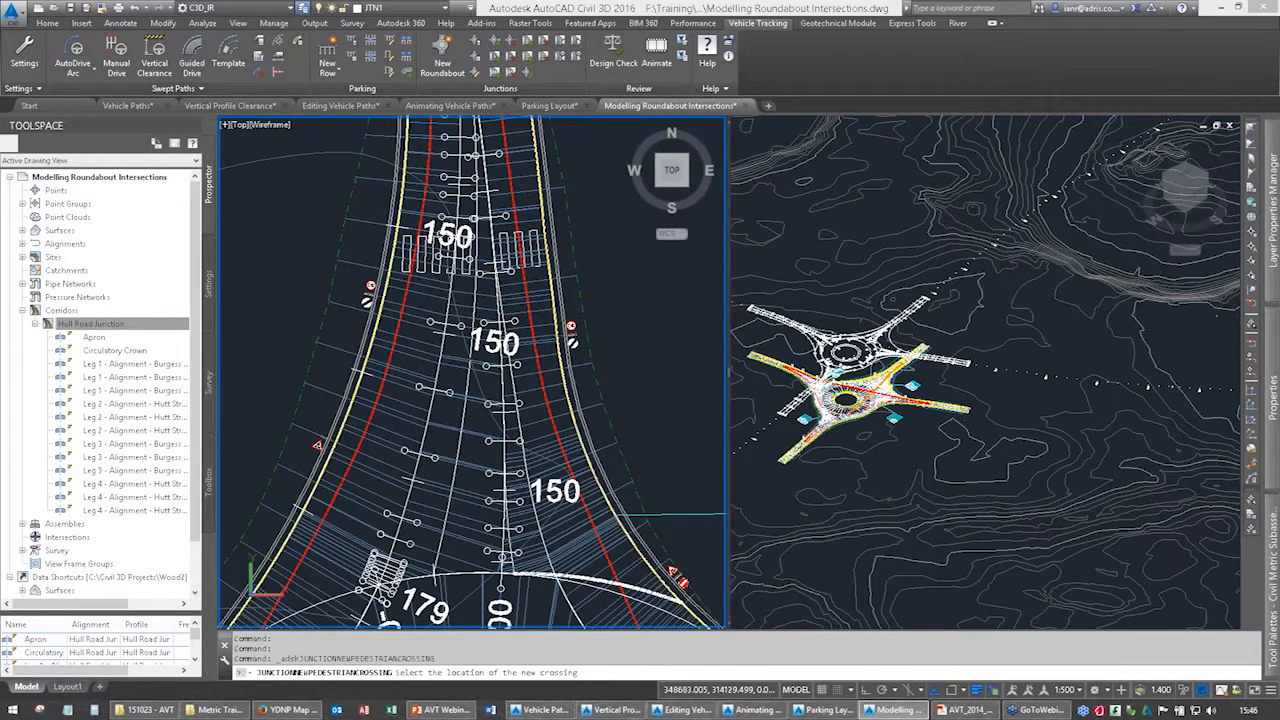
{"action": "left_click", "coordinate": [468, 338]}
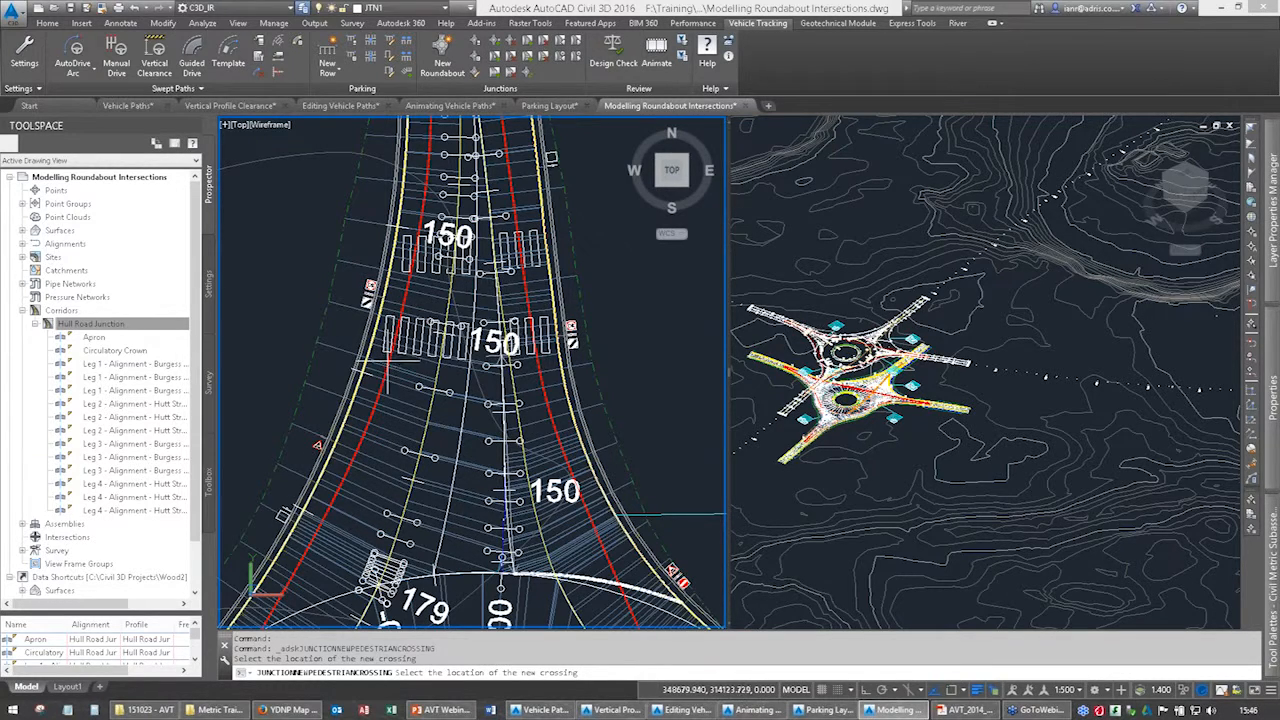
{"action": "key", "text": "Escape"}
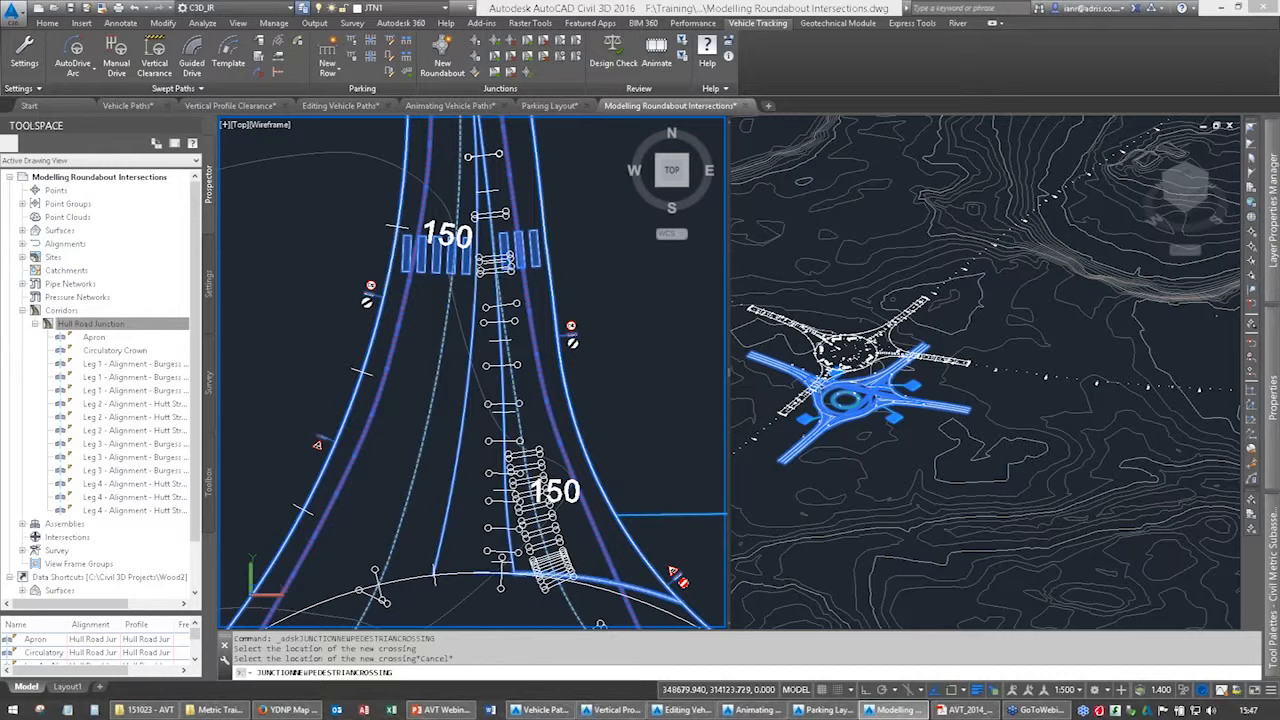
Inspect the 30 speed limit sign beside the northern leg in 3D with the Object Viewer, orbiting around it, and close the viewer.
{"action": "scroll", "coordinate": [387, 360], "scroll_direction": "up", "scroll_amount": 2}
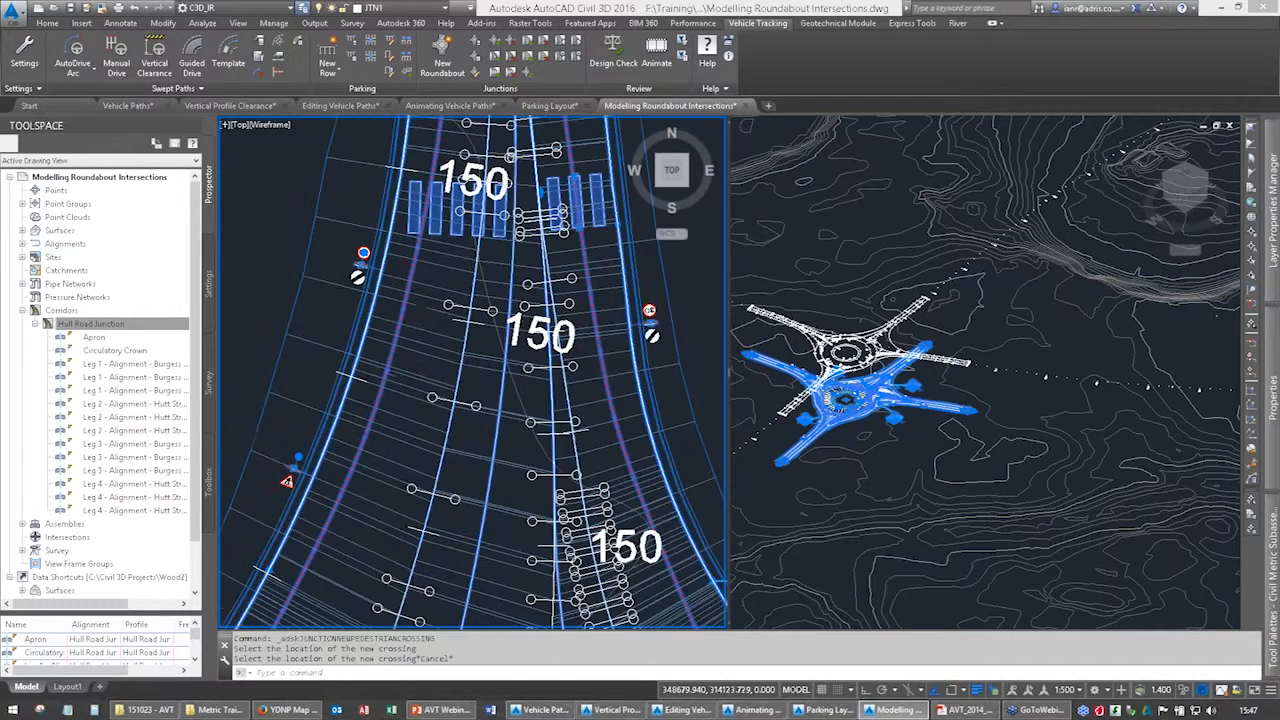
{"action": "key", "text": "Escape"}
{"action": "double_click", "coordinate": [579, 318]}
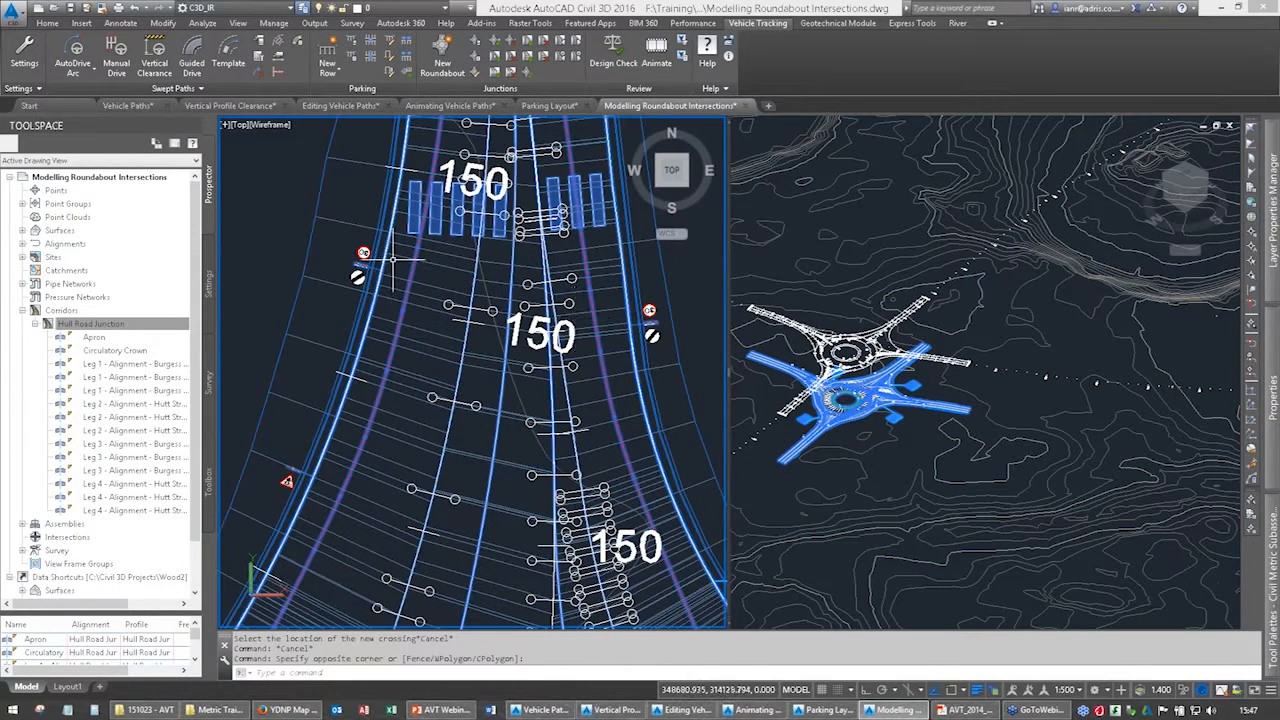
{"action": "key", "text": "Escape"}
{"action": "left_click", "coordinate": [362, 264]}
{"action": "left_click", "coordinate": [408, 313]}
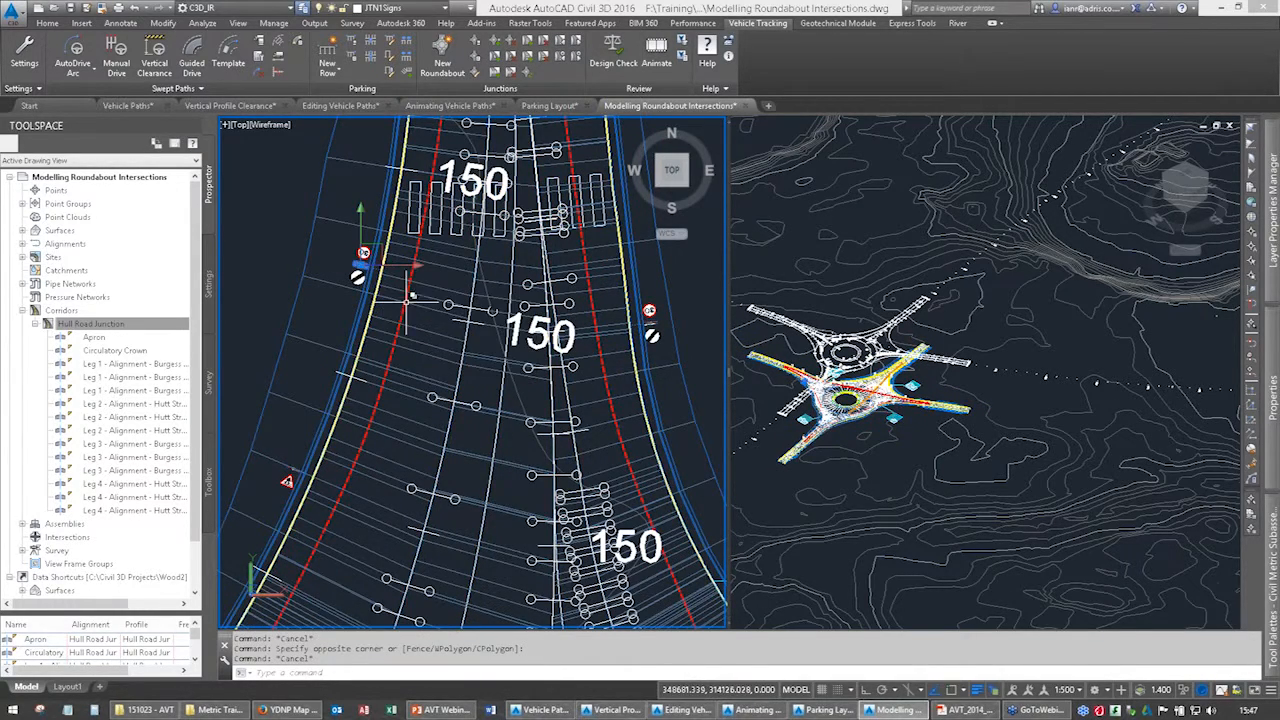
{"action": "scroll", "coordinate": [350, 262], "scroll_direction": "up", "scroll_amount": 2}
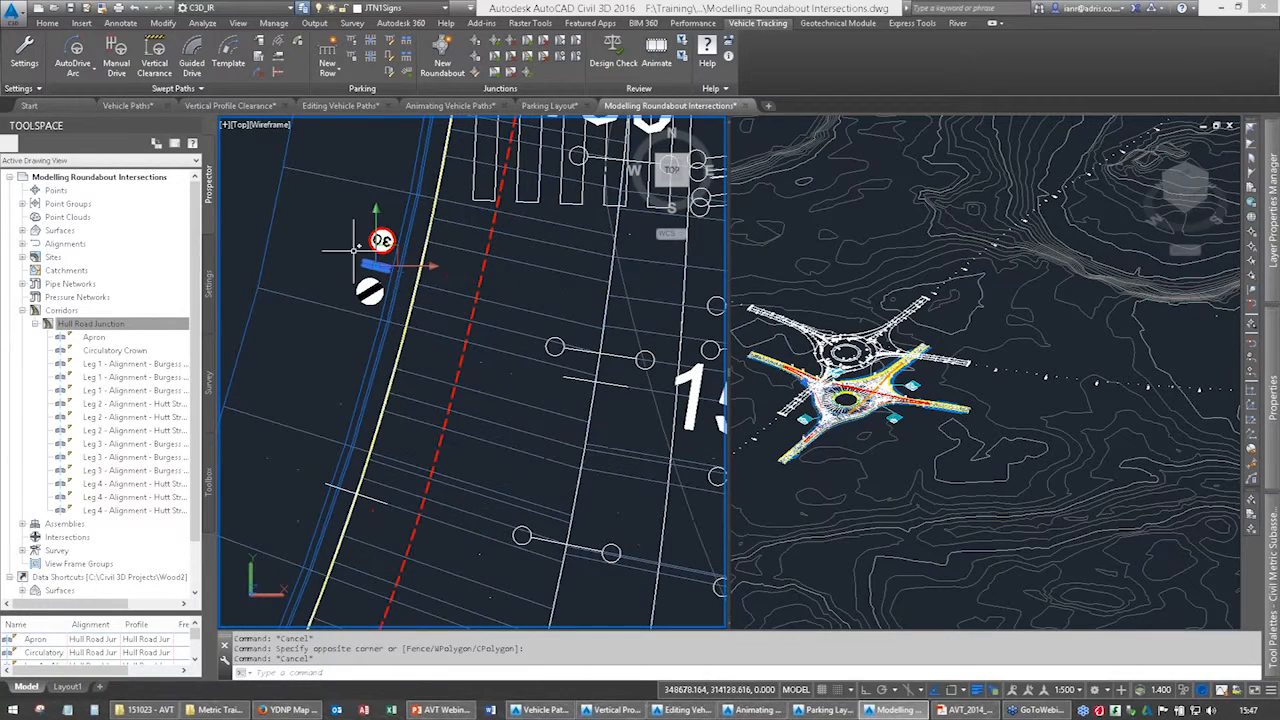
{"action": "right_click", "coordinate": [352, 245]}
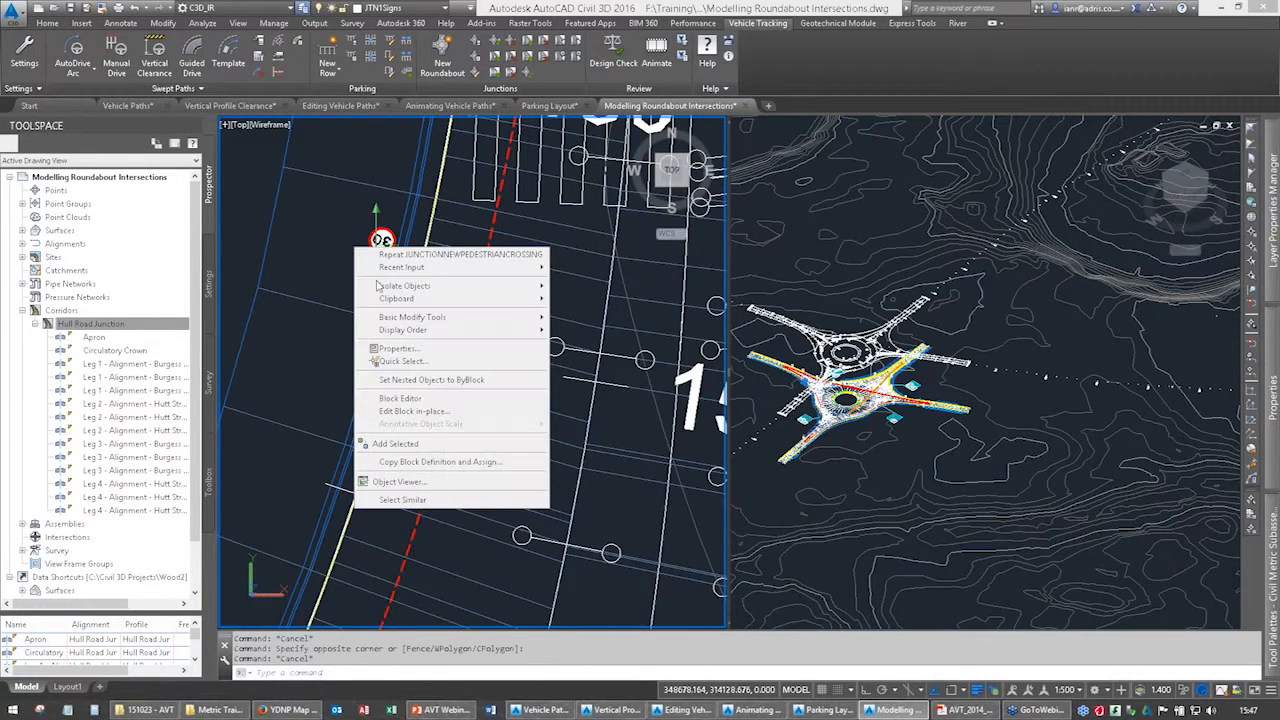
{"action": "left_click", "coordinate": [418, 485]}
{"action": "left_click_drag", "start_coordinate": [621, 495], "coordinate": [497, 570]}
{"action": "left_click_drag", "start_coordinate": [651, 254], "coordinate": [671, 329]}
{"action": "right_click", "coordinate": [680, 332]}
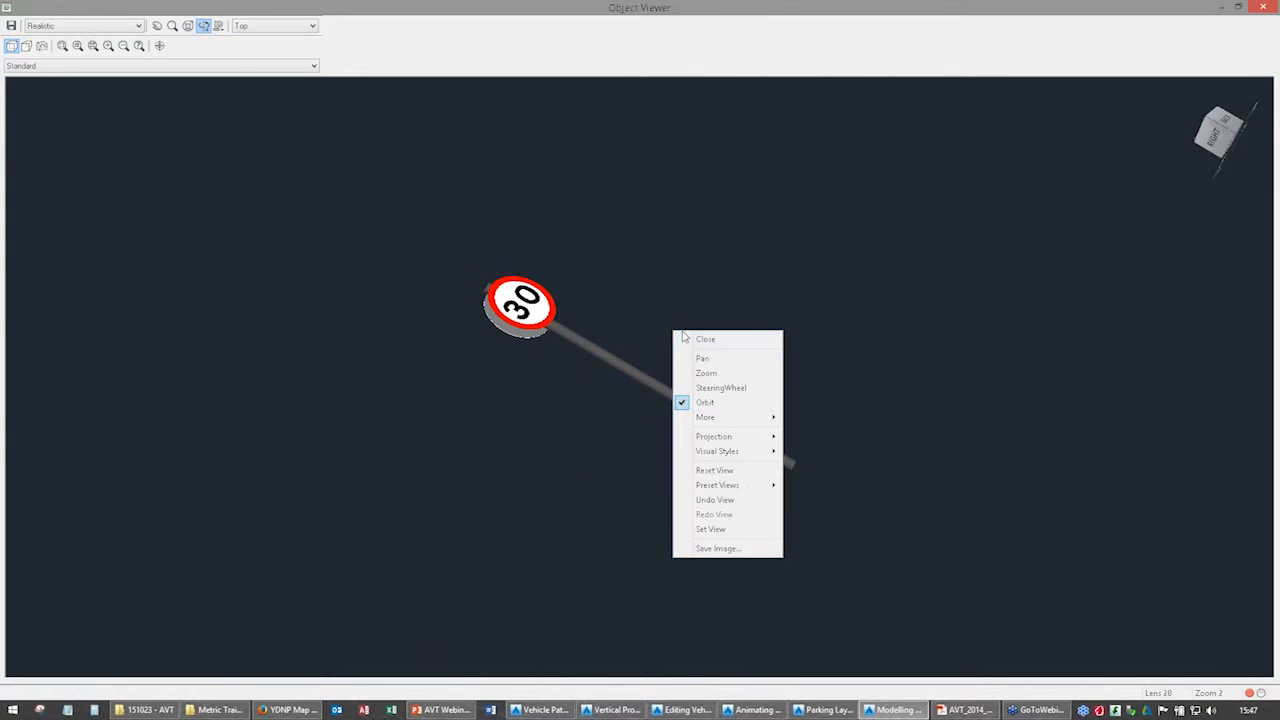
{"action": "left_click", "coordinate": [682, 338]}
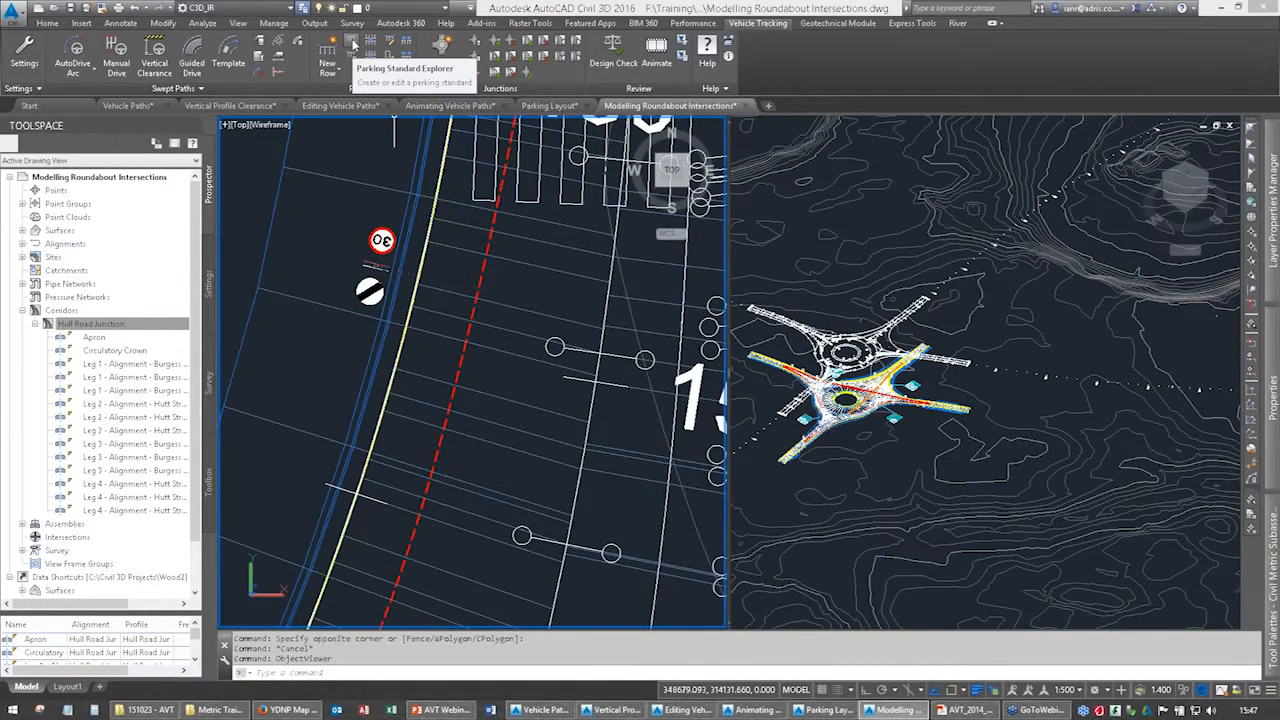
View Design Bulletin 32 Second Edition under British Parking Standards in the Parking Standard Explorer, and close the explorer.
{"action": "left_click", "coordinate": [352, 45]}
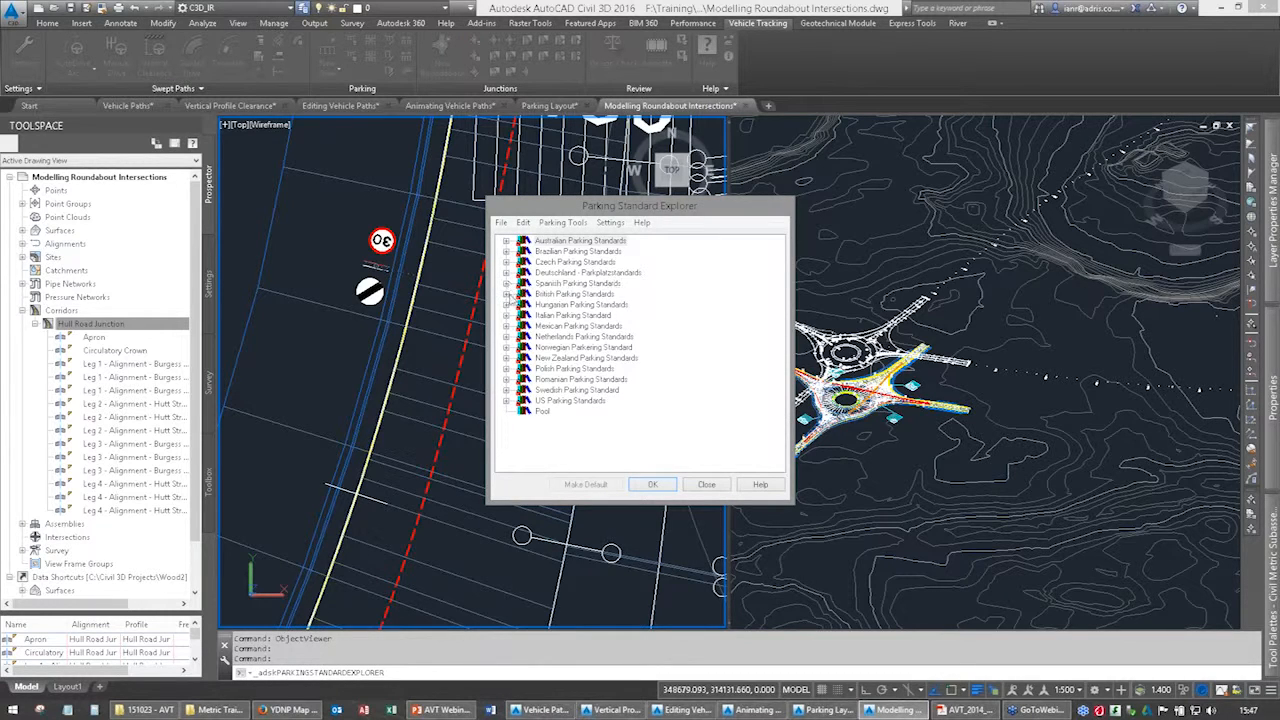
{"action": "left_click", "coordinate": [507, 294]}
{"action": "left_click", "coordinate": [590, 304]}
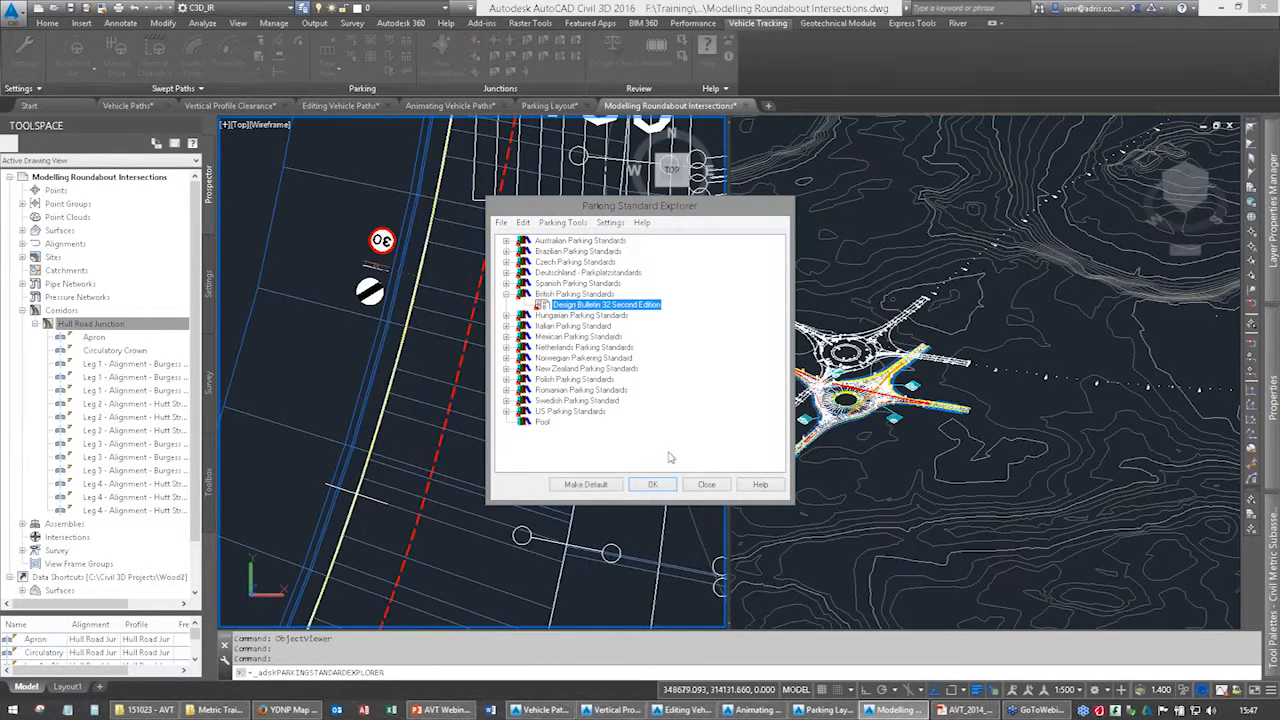
{"action": "left_click", "coordinate": [698, 485]}
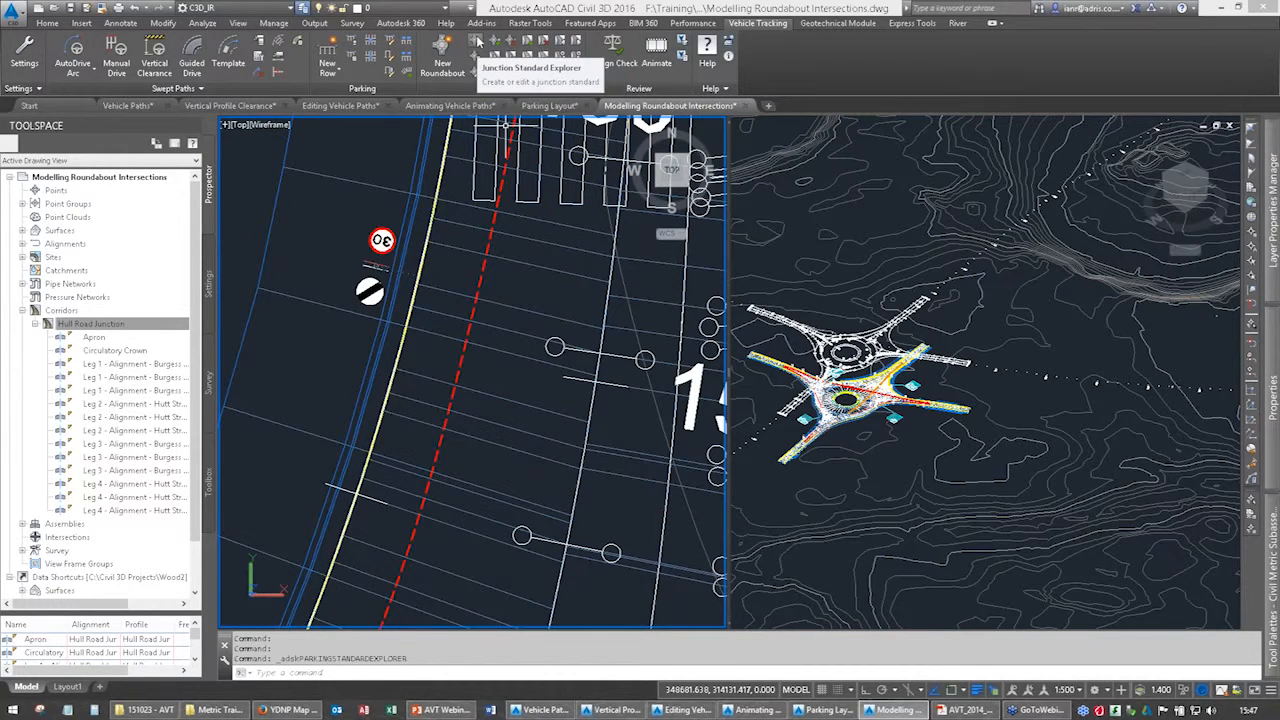
Browse the Visibility Sightlines, Signage and Road Markings entries of the TD16/07 Normal Roundabouts (Single Carriageway) standard in the Junction Standard Explorer.
{"action": "left_click", "coordinate": [478, 40]}
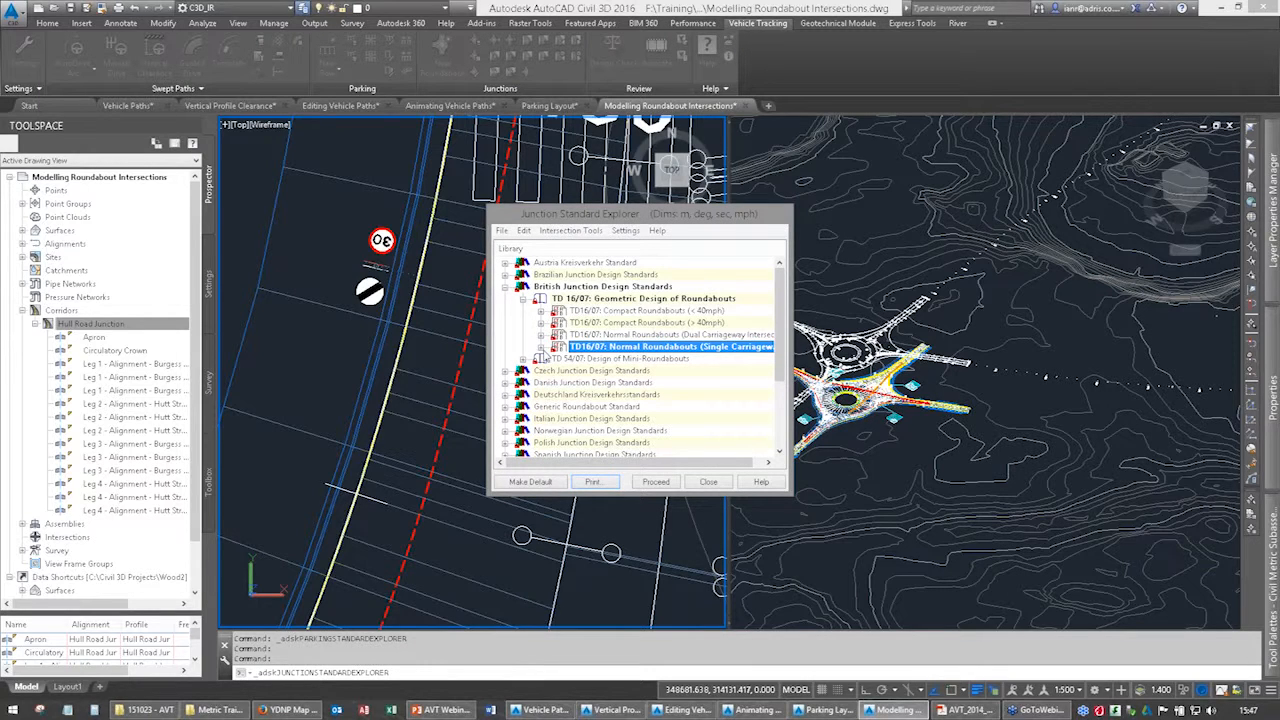
{"action": "left_click", "coordinate": [541, 347]}
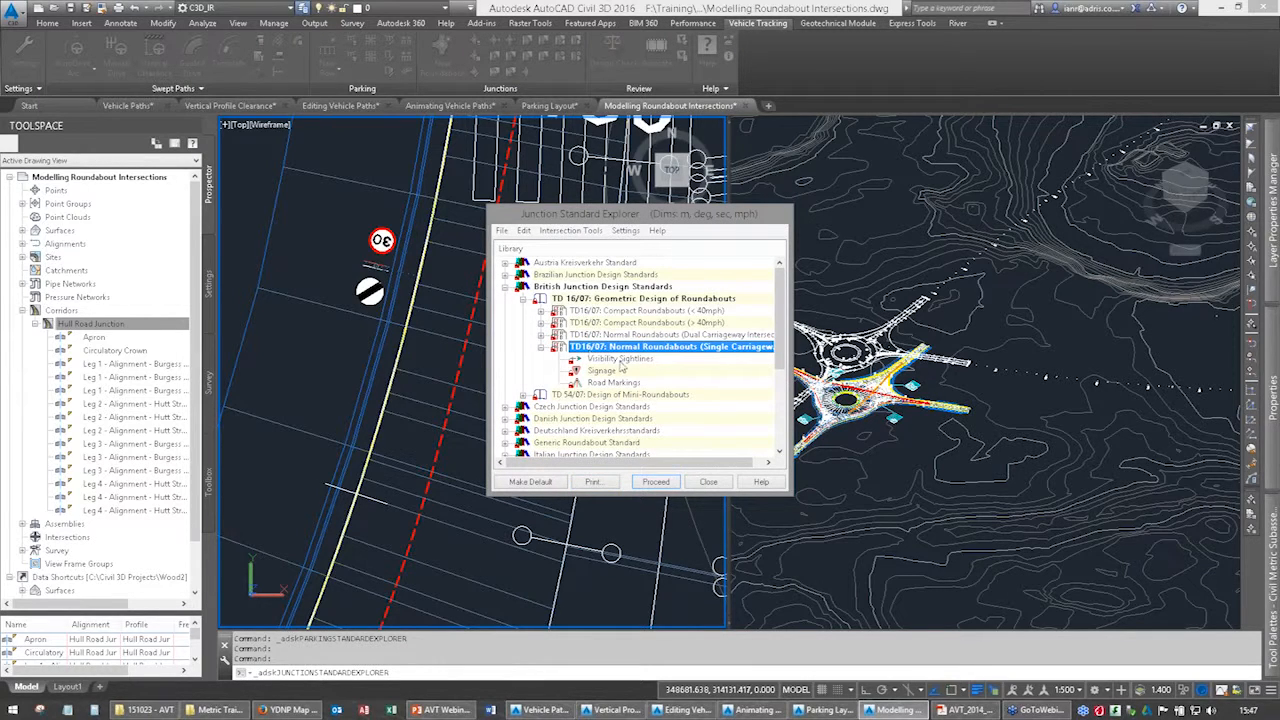
{"action": "left_click", "coordinate": [612, 360]}
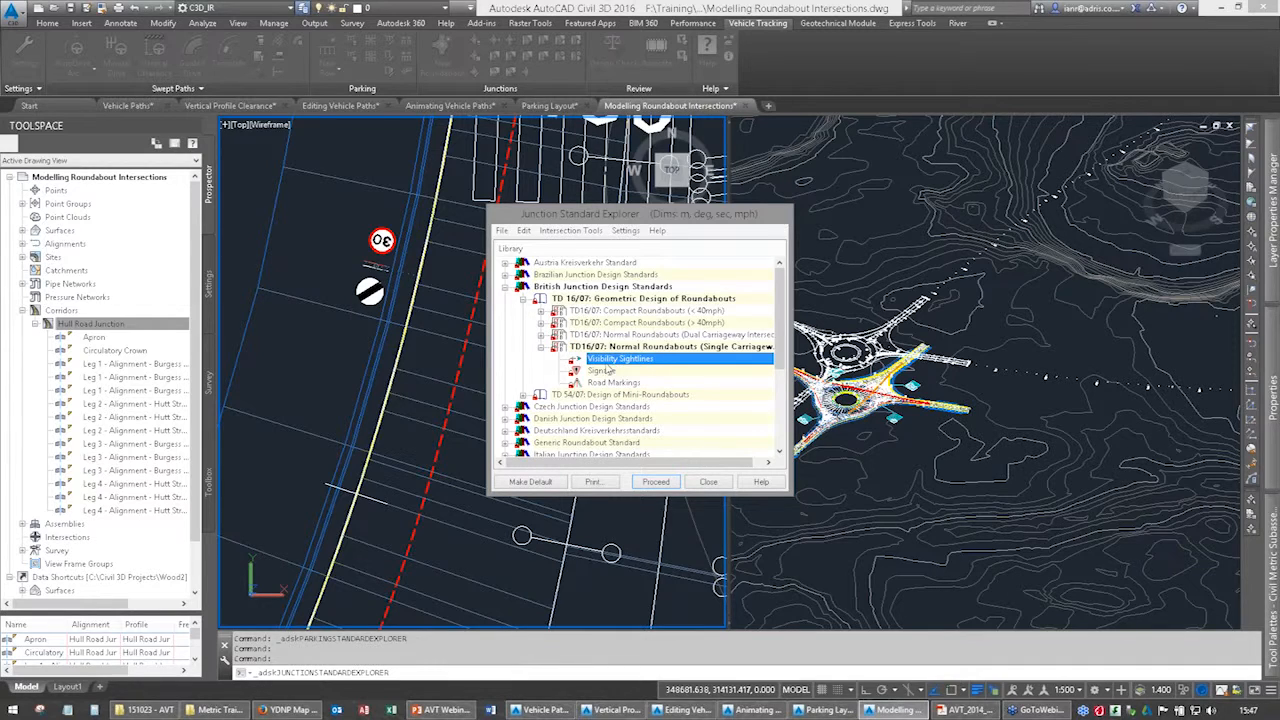
{"action": "left_click", "coordinate": [604, 371]}
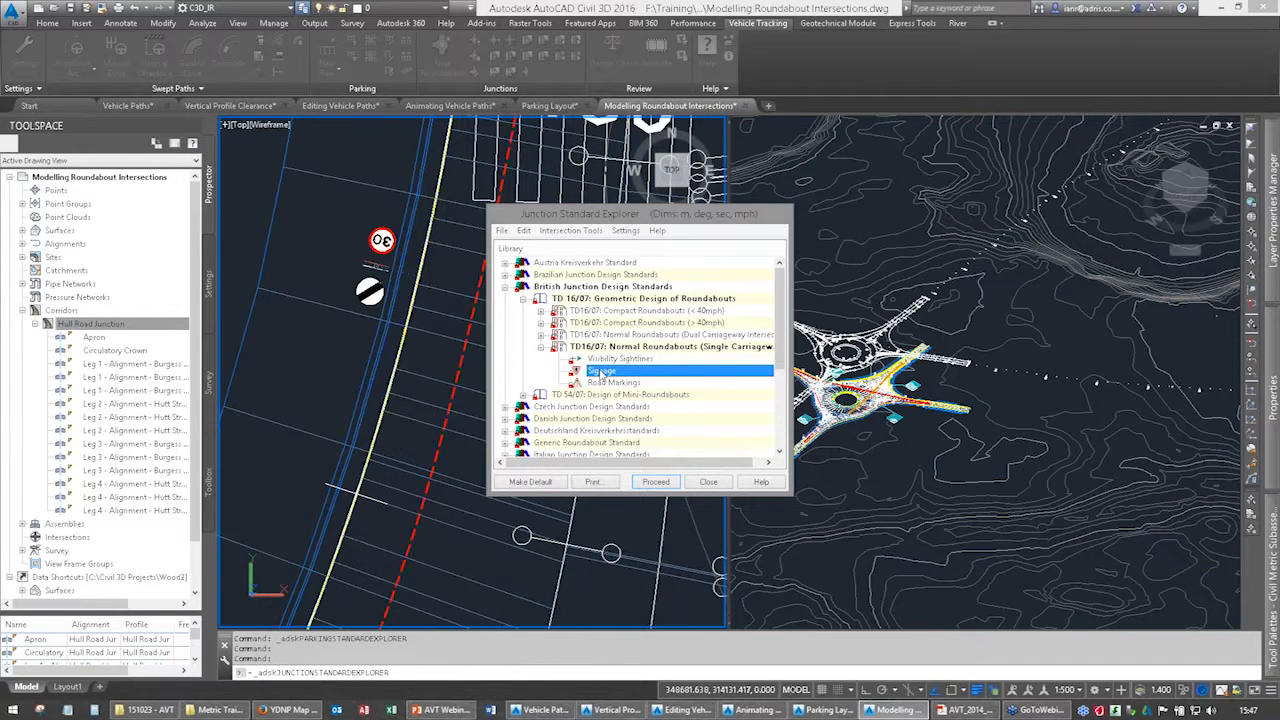
{"action": "left_click", "coordinate": [598, 384]}
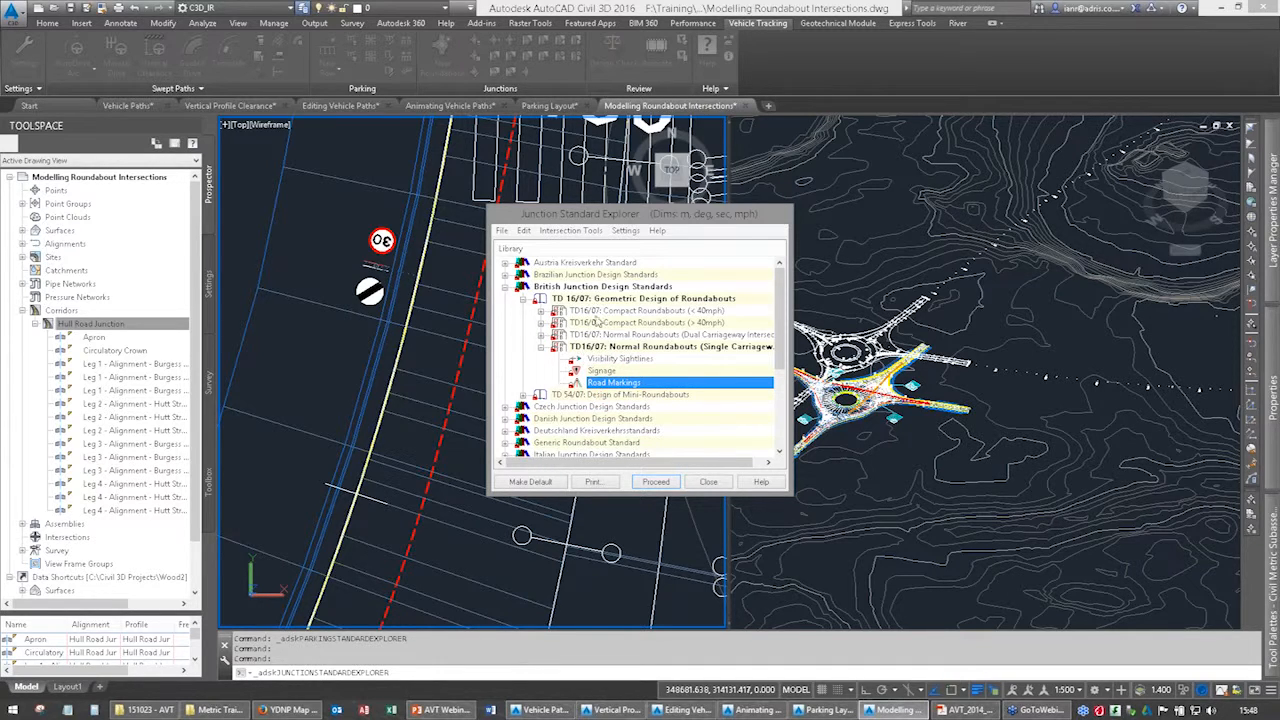
Close the Junction Standard Explorer and review the northern leg and circulatory of the roundabout in plan.
{"action": "left_click", "coordinate": [707, 482]}
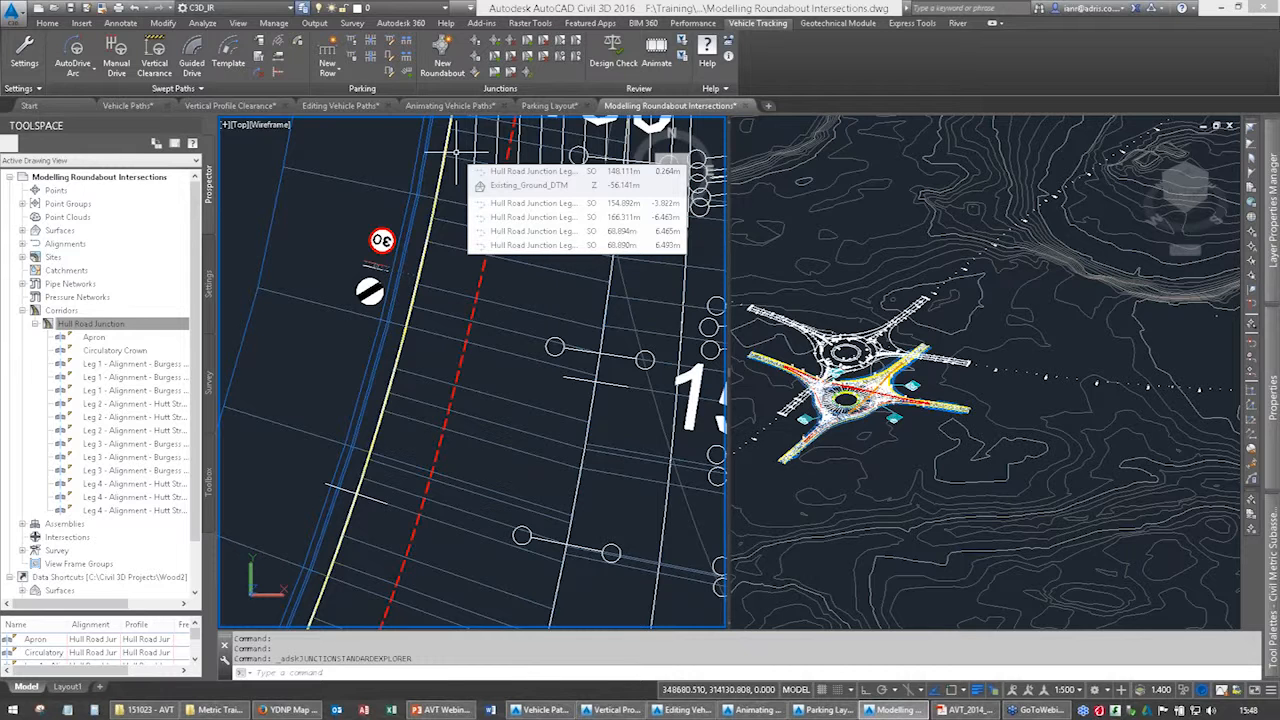
{"action": "scroll", "coordinate": [481, 437], "scroll_direction": "down", "scroll_amount": 4}
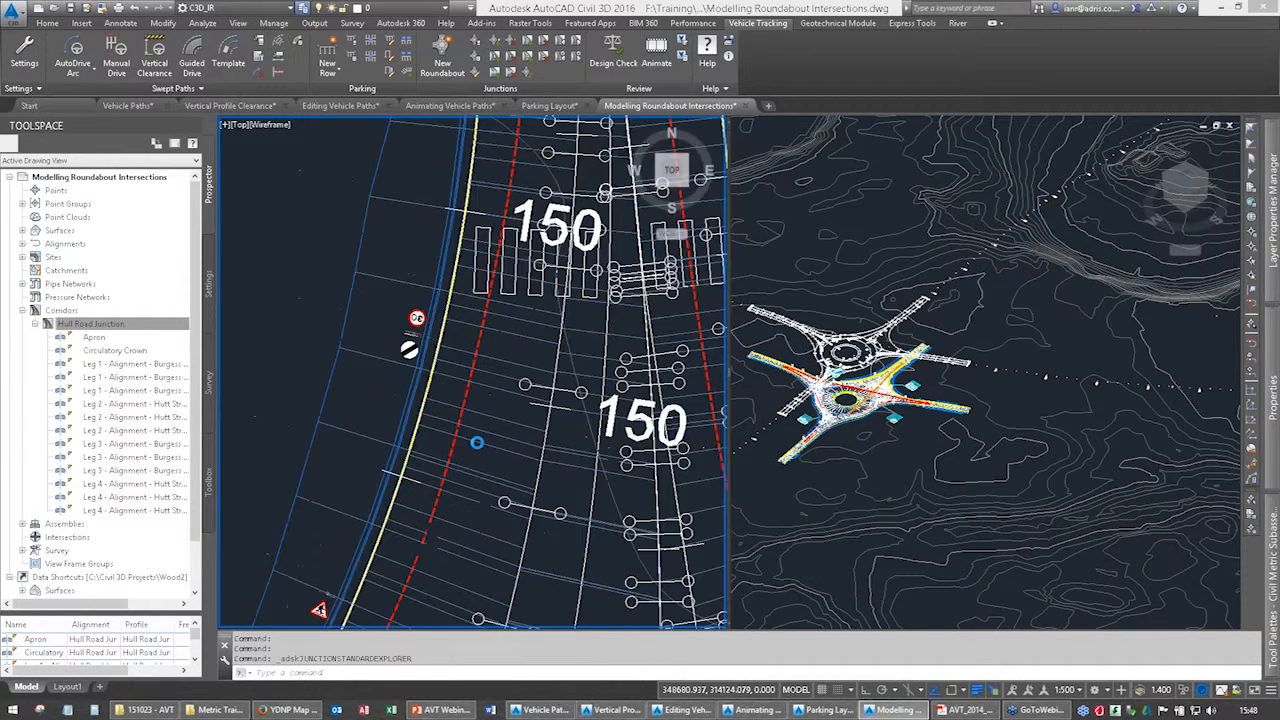
{"action": "scroll", "coordinate": [481, 437], "scroll_direction": "down", "scroll_amount": 4}
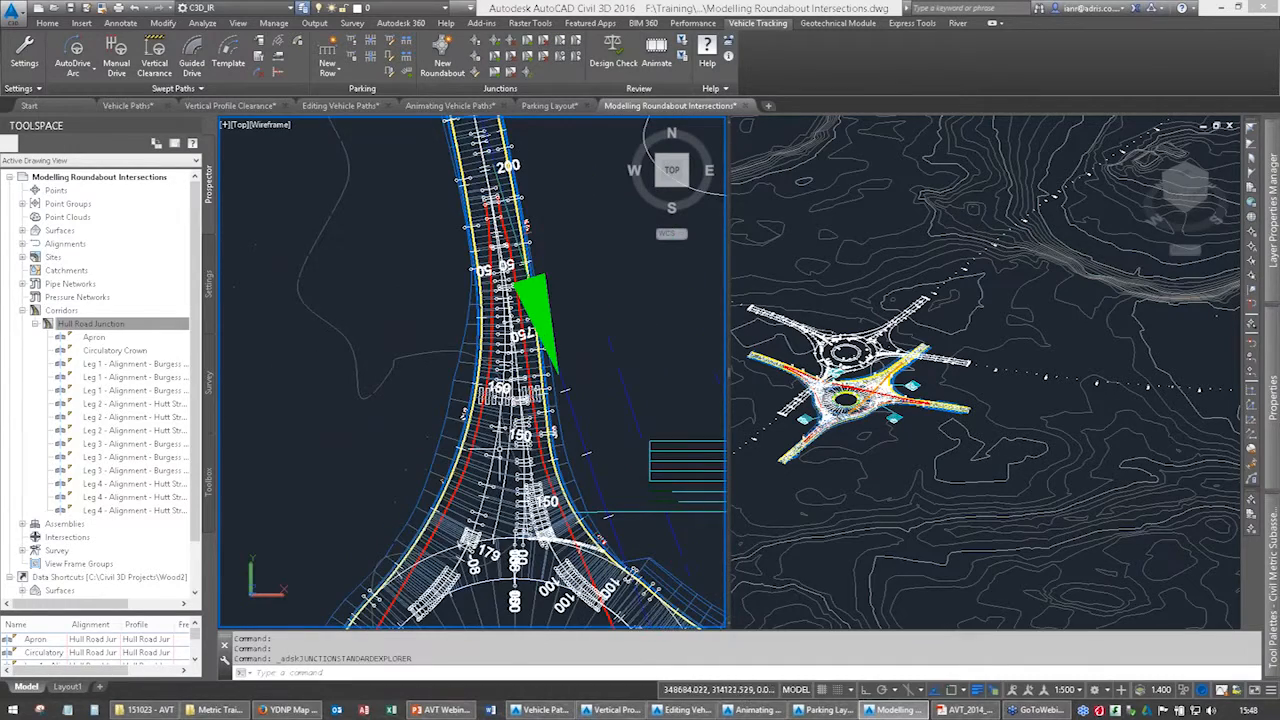
{"action": "middle_click_drag", "start_coordinate": [501, 438], "coordinate": [523, 229]}
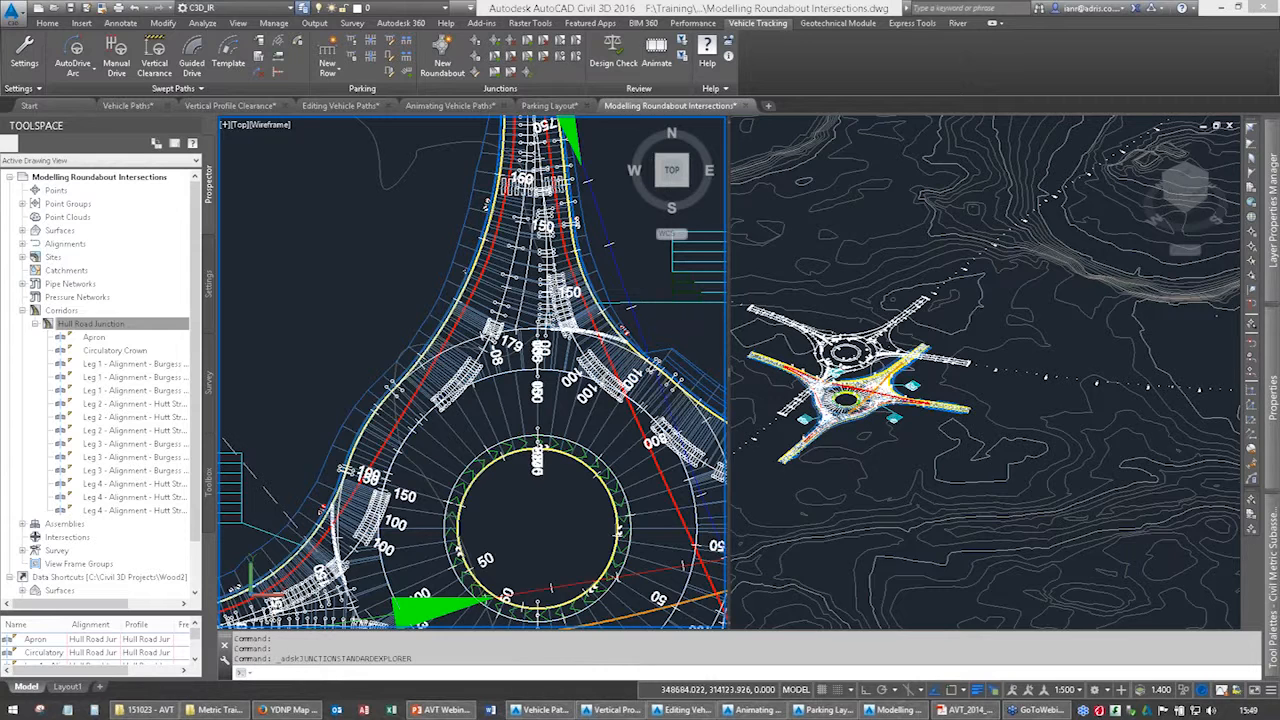
Switch to the Vertical Profile Clearance drawing and bring the plan view of the road alignment across the ground contours into view.
{"action": "left_click", "coordinate": [752, 710]}
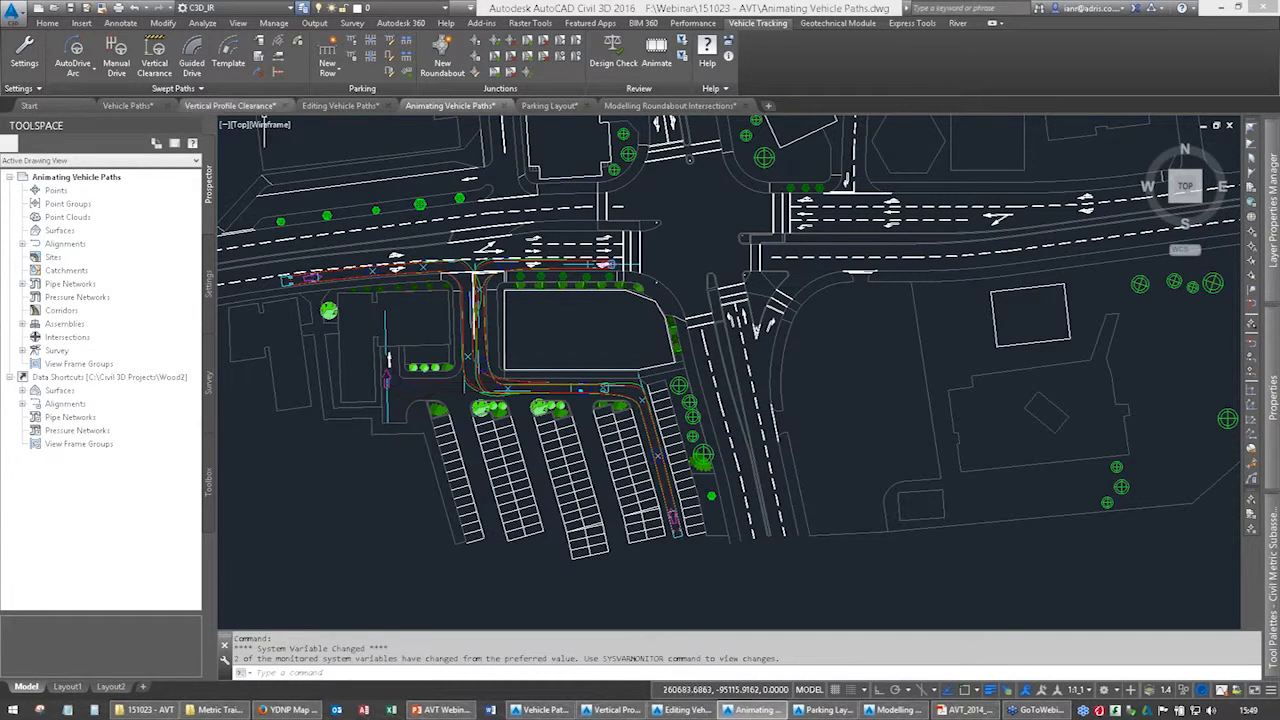
{"action": "left_click", "coordinate": [236, 106]}
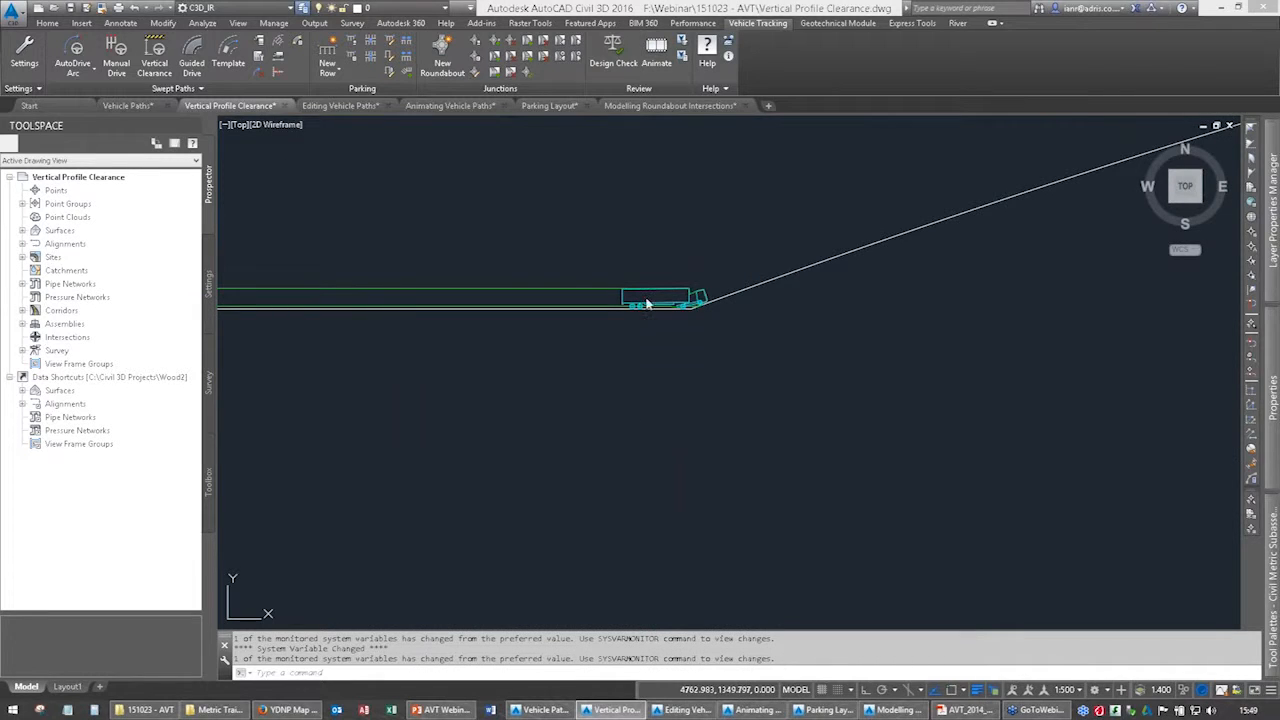
{"action": "scroll", "coordinate": [583, 360], "scroll_direction": "down", "scroll_amount": 10}
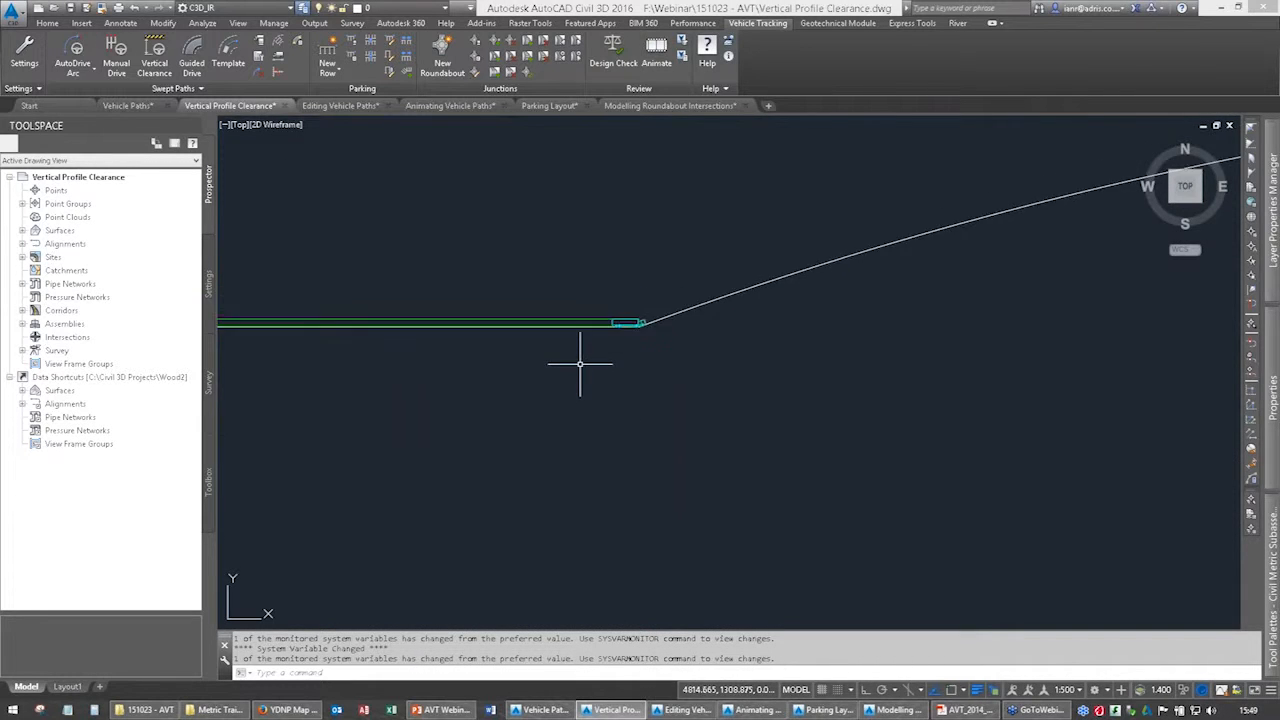
{"action": "scroll", "coordinate": [489, 375], "scroll_direction": "up", "scroll_amount": 10}
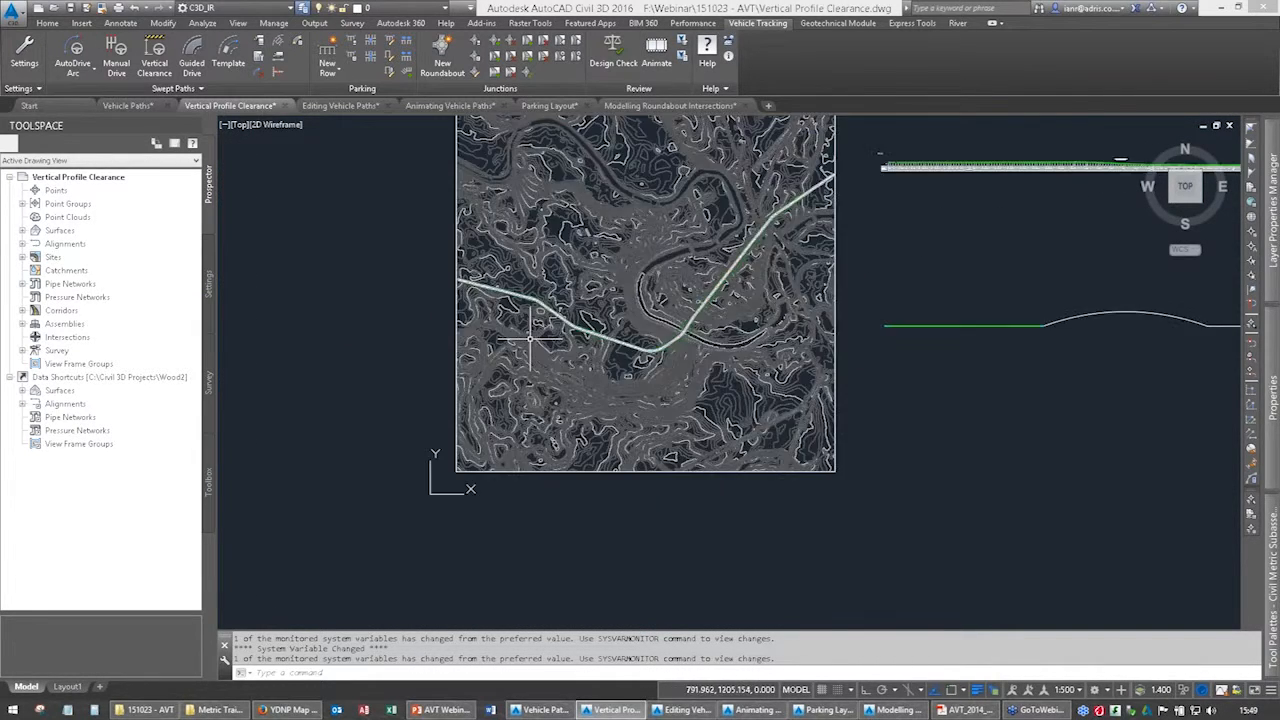
{"action": "scroll", "coordinate": [532, 298], "scroll_direction": "up", "scroll_amount": 8}
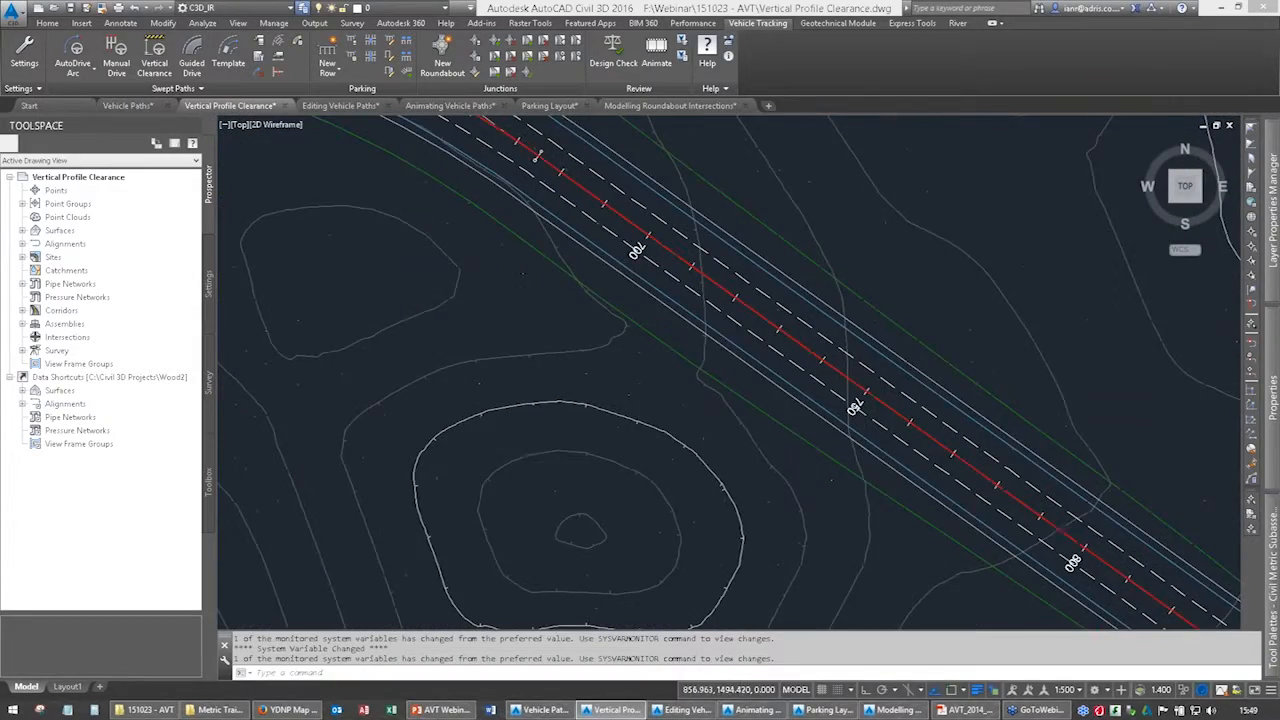
{"action": "scroll", "coordinate": [492, 274], "scroll_direction": "down", "scroll_amount": 6}
{"action": "middle_click_drag", "start_coordinate": [438, 297], "coordinate": [652, 374]}
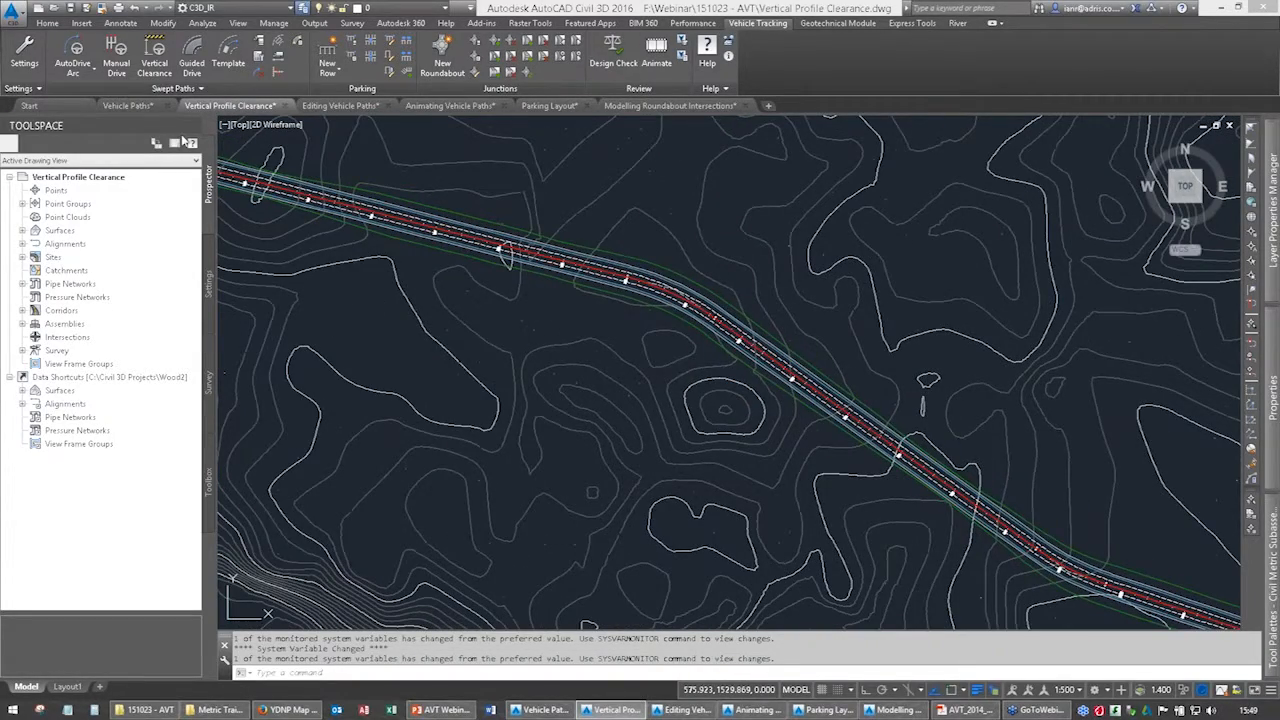
Start an AutoDrive path using the 16.48 m FTA Design Articulated Vehicle (1998) from the Pool for Vehicle Paths.
{"action": "left_click", "coordinate": [77, 58]}
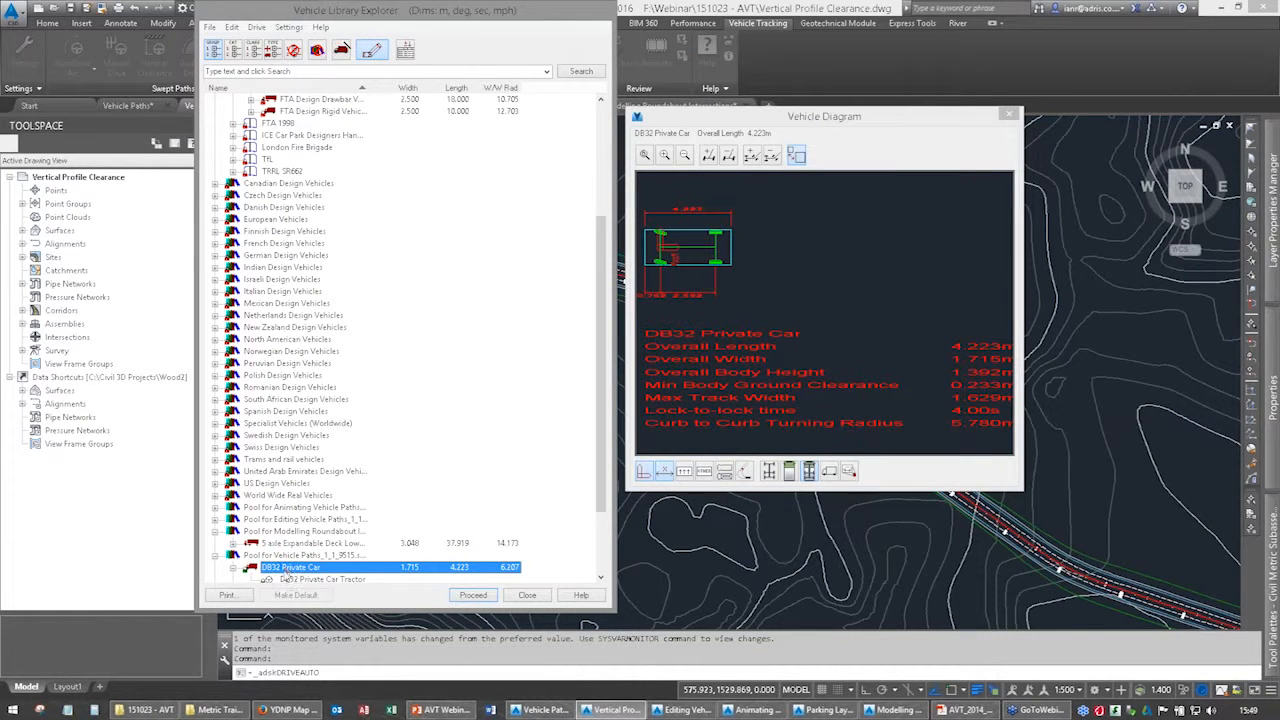
{"action": "scroll", "coordinate": [287, 572], "scroll_direction": "down", "scroll_amount": 3}
{"action": "left_click", "coordinate": [298, 519]}
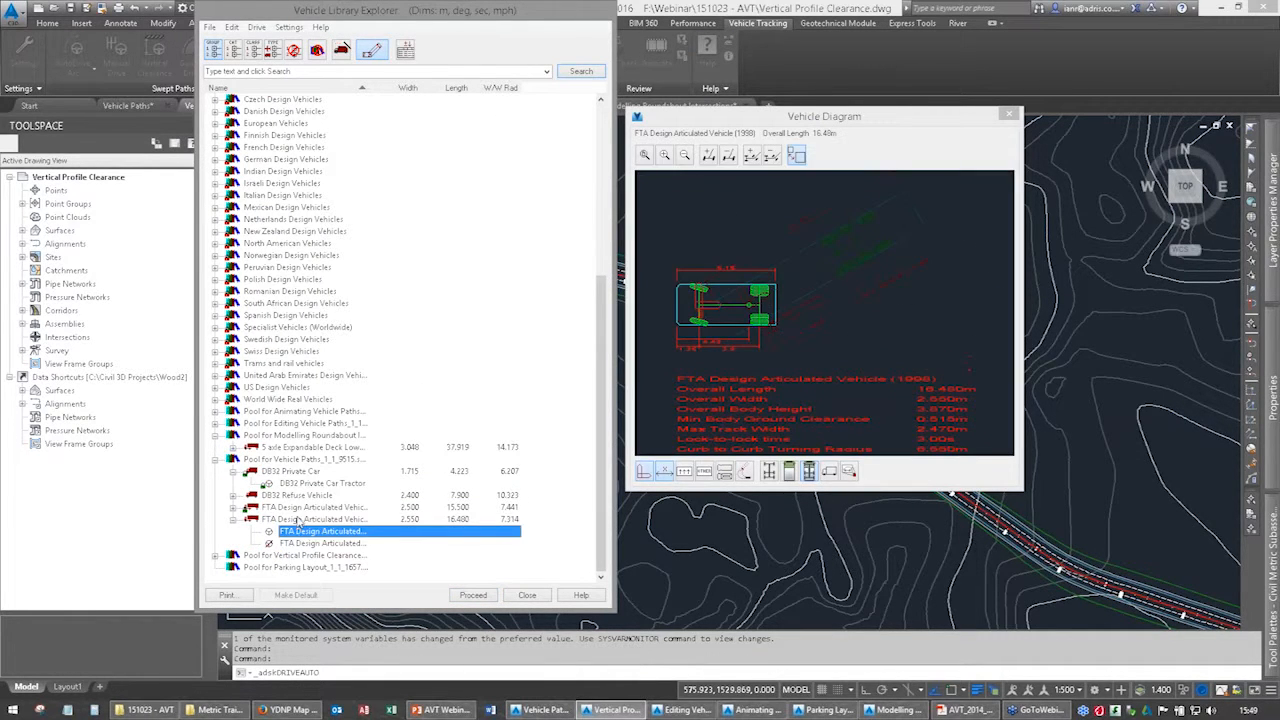
{"action": "double_click", "coordinate": [298, 520]}
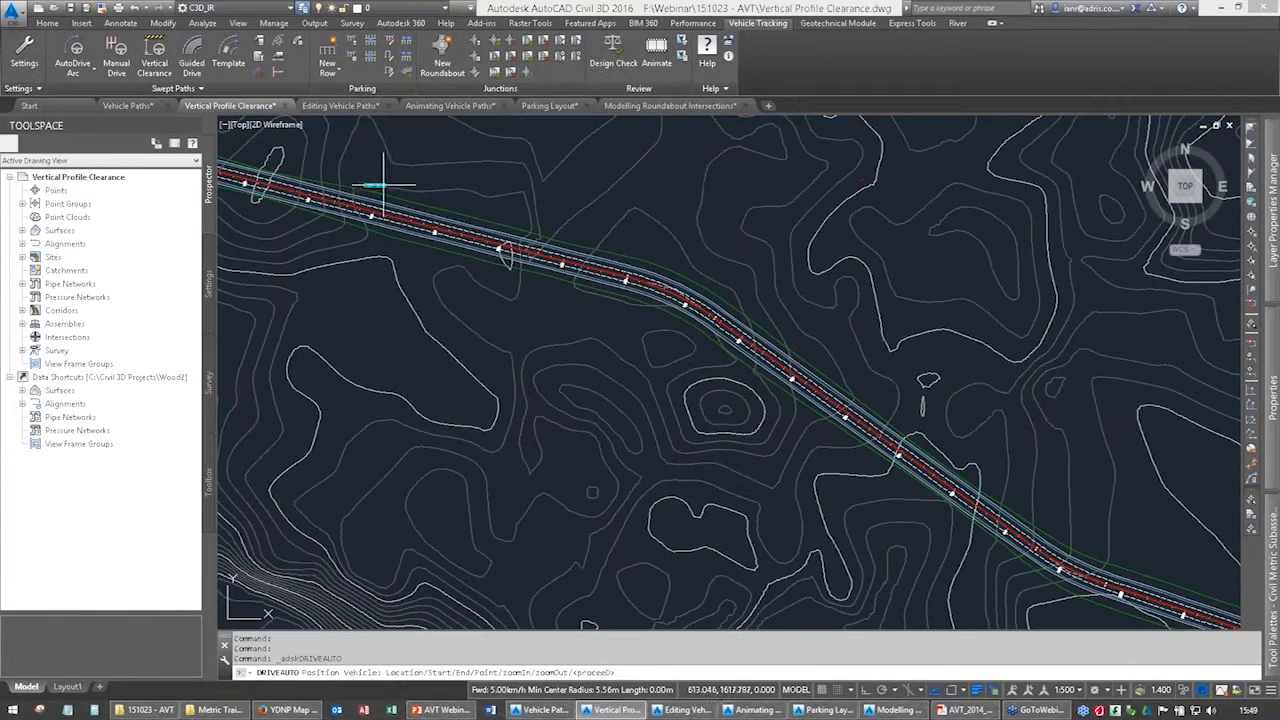
Position the articulated vehicle in the northern lane just past chainage 550, heading along the road towards the bend.
{"action": "scroll", "coordinate": [370, 204], "scroll_direction": "up", "scroll_amount": 3}
{"action": "scroll", "coordinate": [360, 208], "scroll_direction": "up", "scroll_amount": 4}
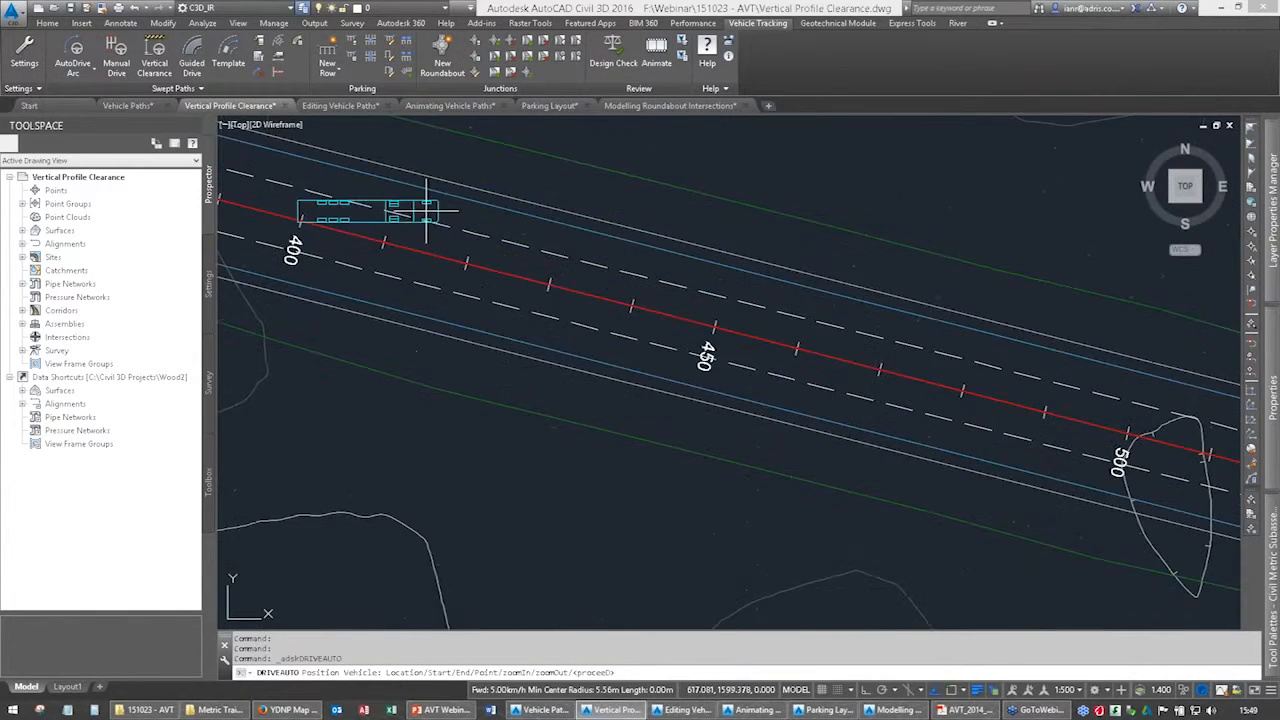
{"action": "scroll", "coordinate": [715, 332], "scroll_direction": "down", "scroll_amount": 2}
{"action": "middle_click_drag", "start_coordinate": [715, 332], "coordinate": [305, 247]}
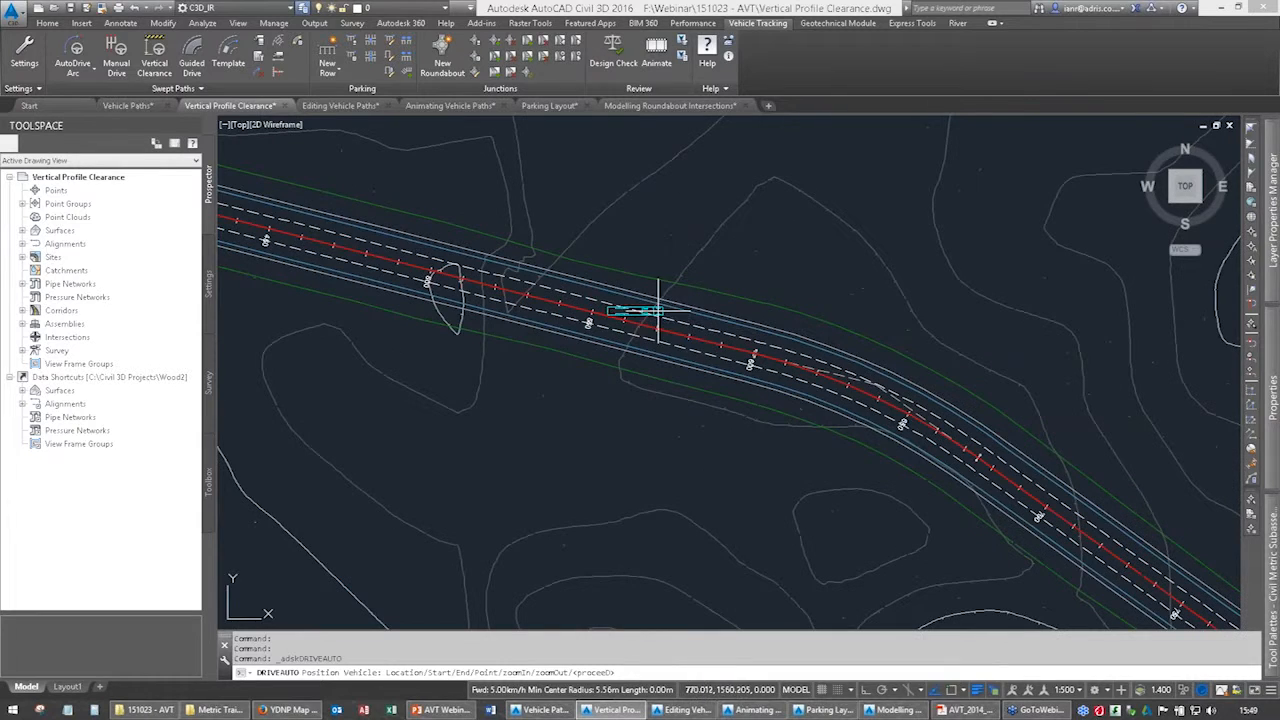
{"action": "left_click", "coordinate": [628, 307]}
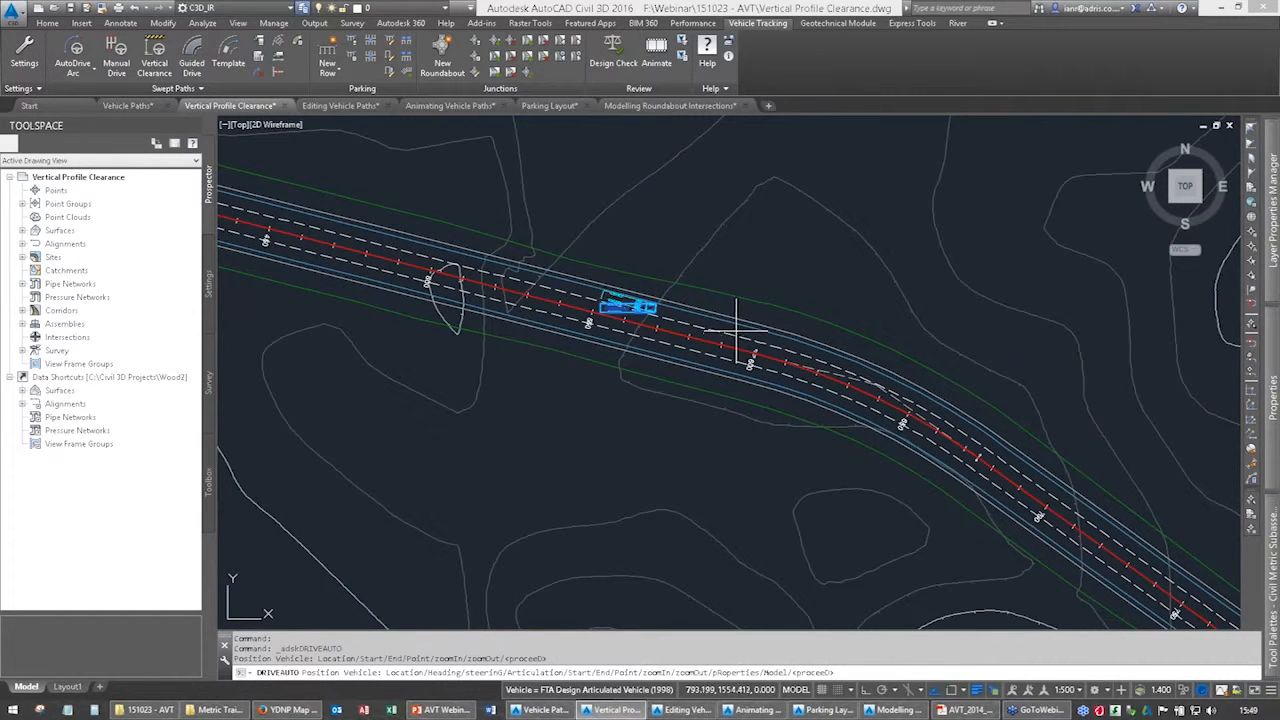
{"action": "key", "text": "Return"}
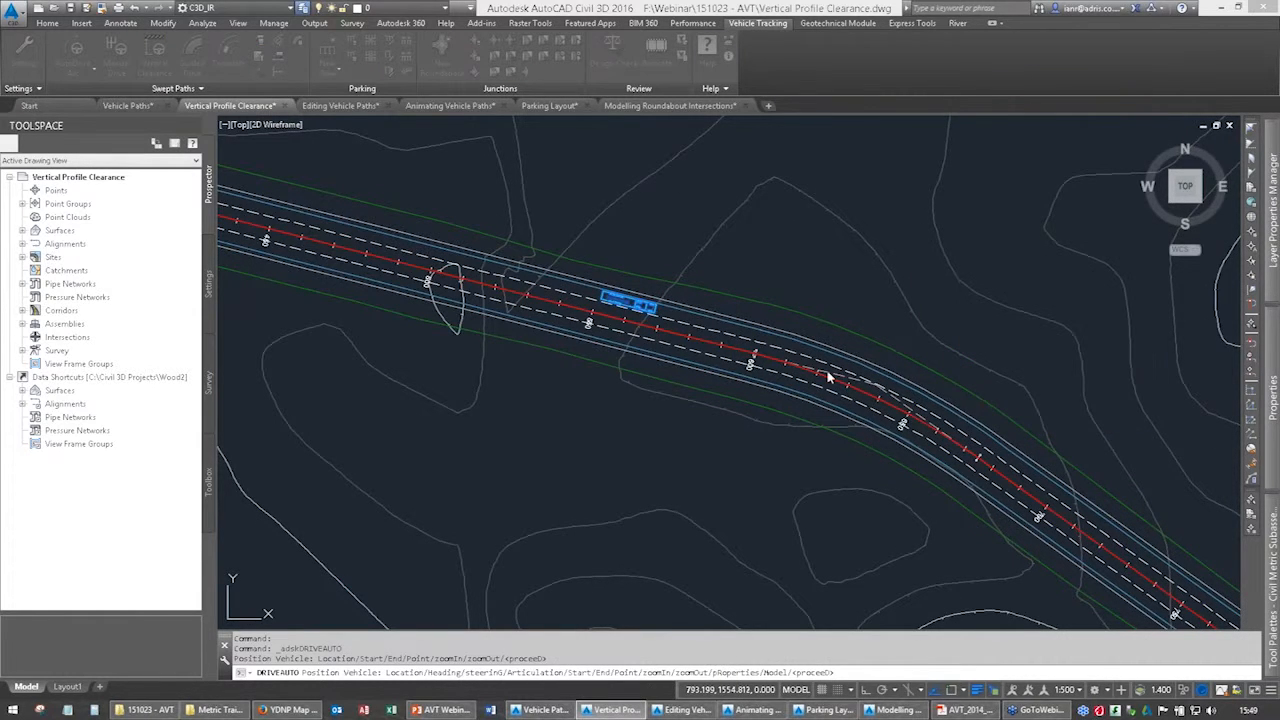
Drive the articulated vehicle along the northern lane through the bend to between chainages 700 and 750, and finish the path.
{"action": "left_click", "coordinate": [740, 328]}
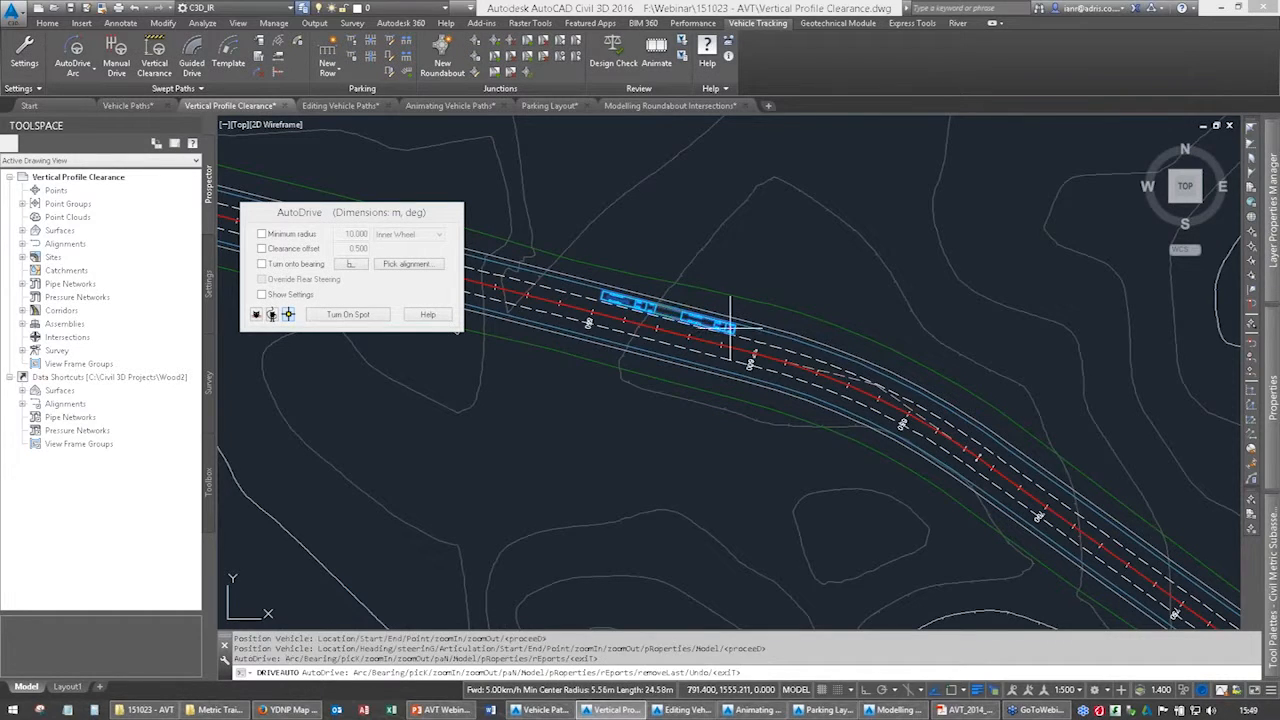
{"action": "left_click", "coordinate": [808, 346]}
{"action": "left_click", "coordinate": [846, 364]}
{"action": "left_click", "coordinate": [922, 400]}
{"action": "left_click", "coordinate": [985, 440]}
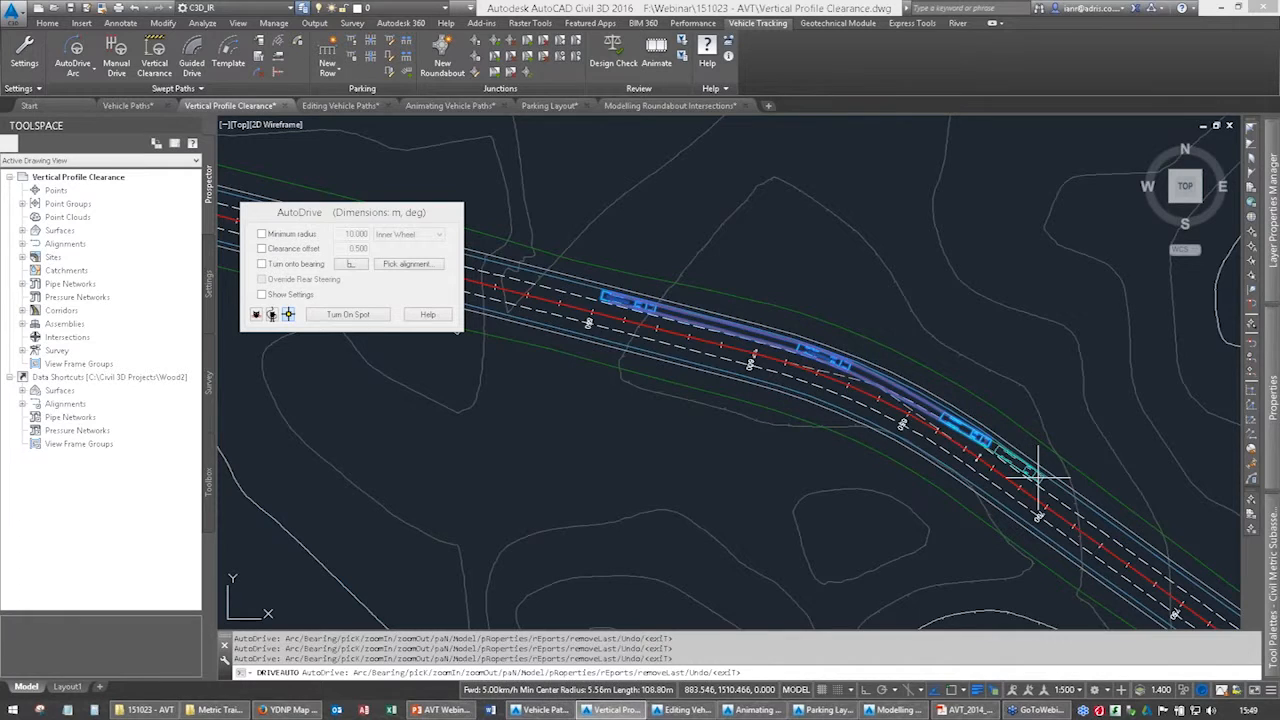
{"action": "left_click", "coordinate": [1050, 482]}
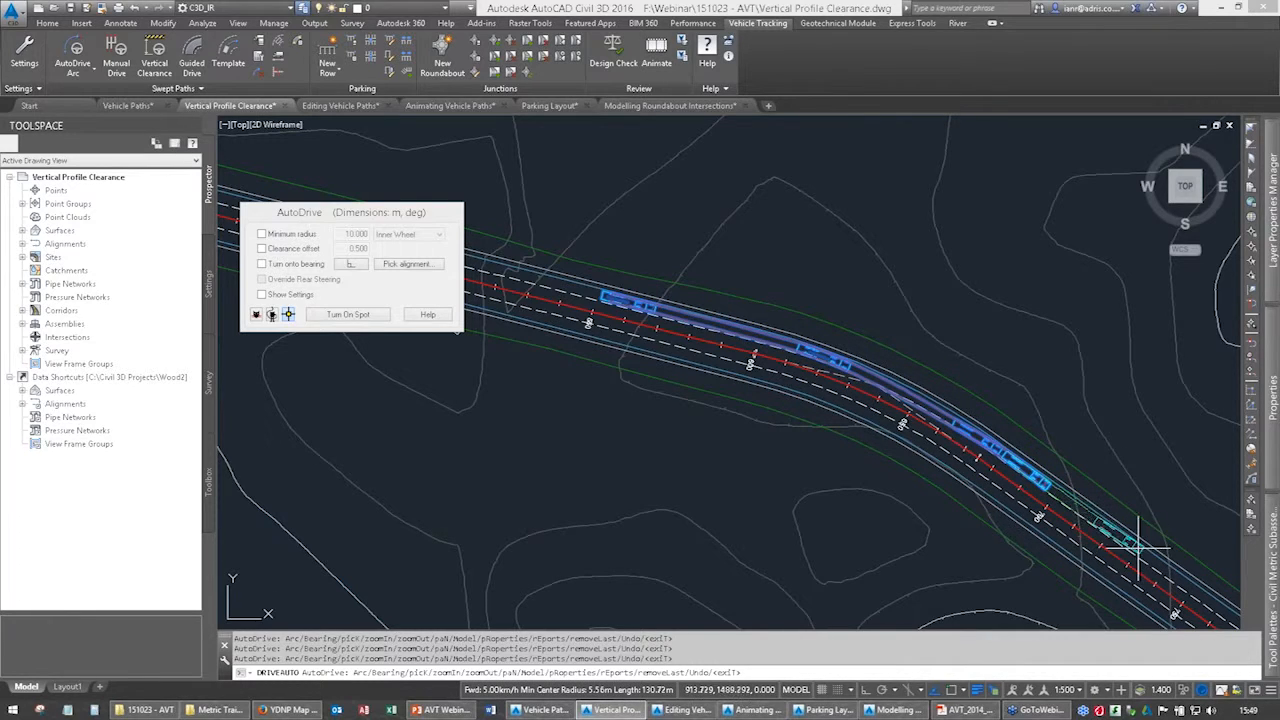
{"action": "left_click", "coordinate": [1139, 548]}
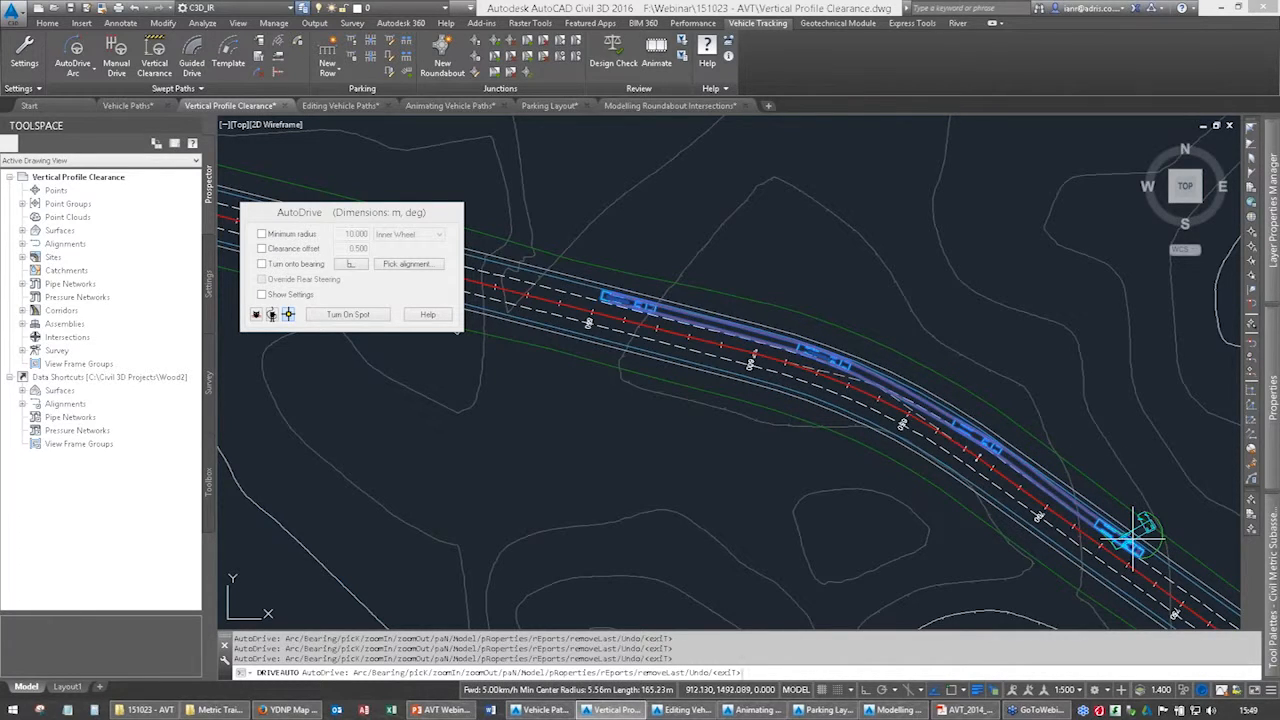
{"action": "key", "text": "Return"}
{"action": "middle_click_drag", "start_coordinate": [826, 423], "coordinate": [667, 357]}
{"action": "scroll", "coordinate": [667, 357], "scroll_direction": "up", "scroll_amount": 2}
{"action": "key", "text": "Escape"}
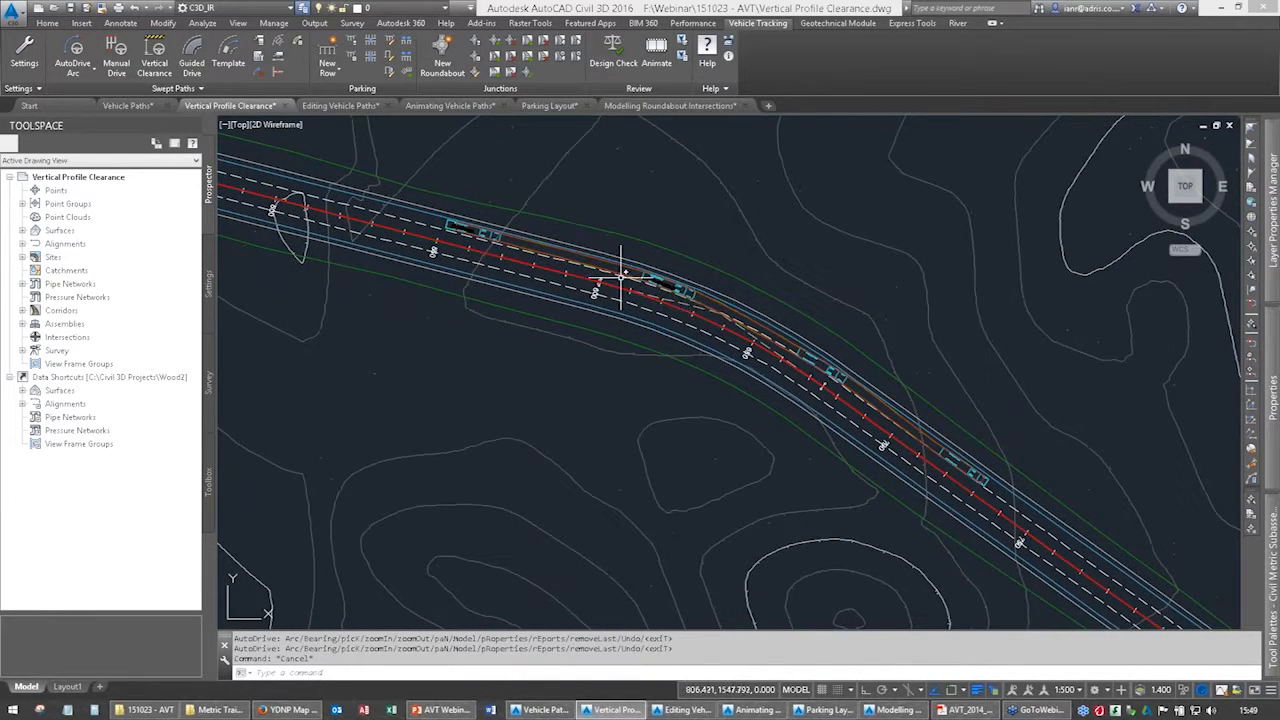
{"action": "scroll", "coordinate": [509, 238], "scroll_direction": "up", "scroll_amount": 2}
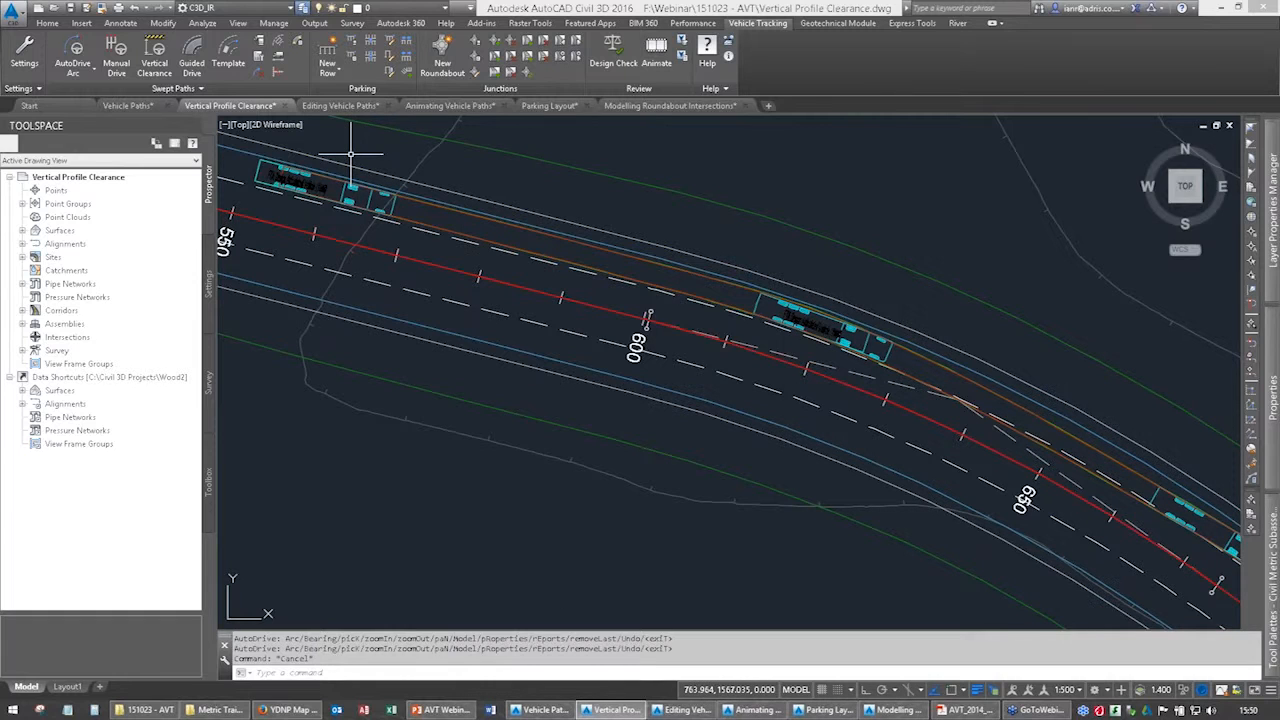
{"action": "left_click", "coordinate": [656, 50]}
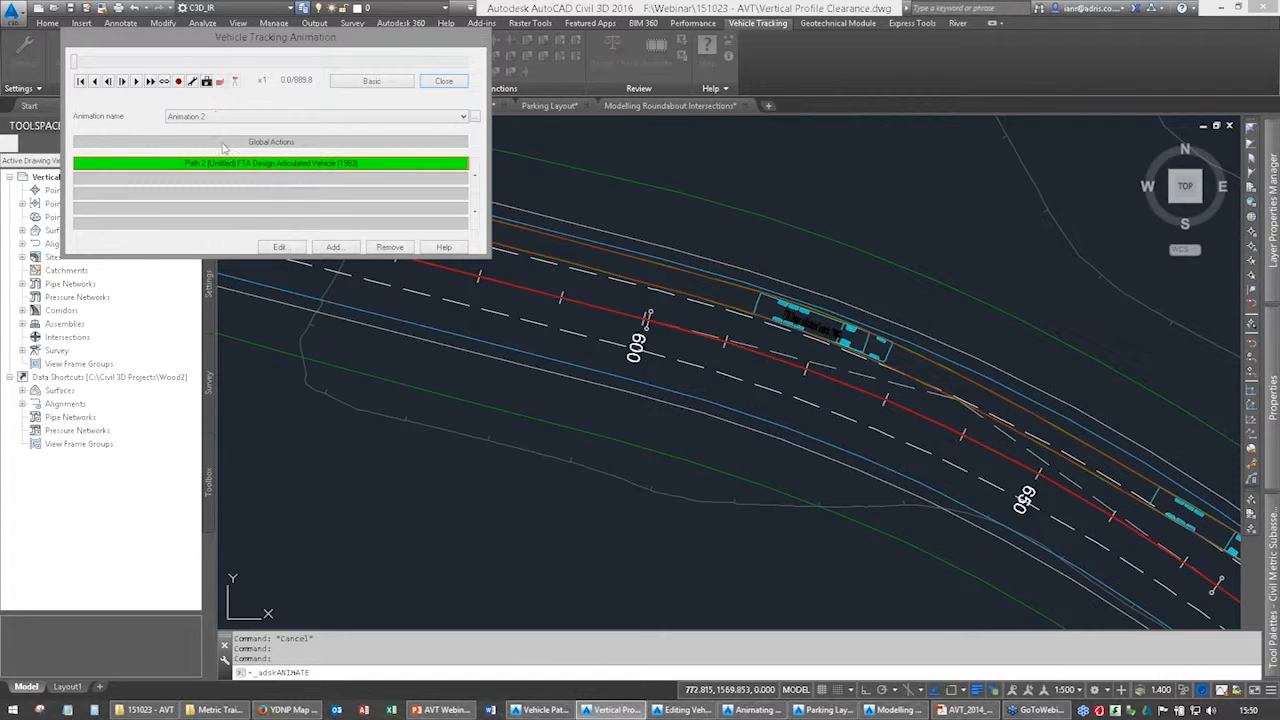
{"action": "left_click_drag", "start_coordinate": [73, 64], "coordinate": [43, 72]}
{"action": "left_click", "coordinate": [441, 81]}
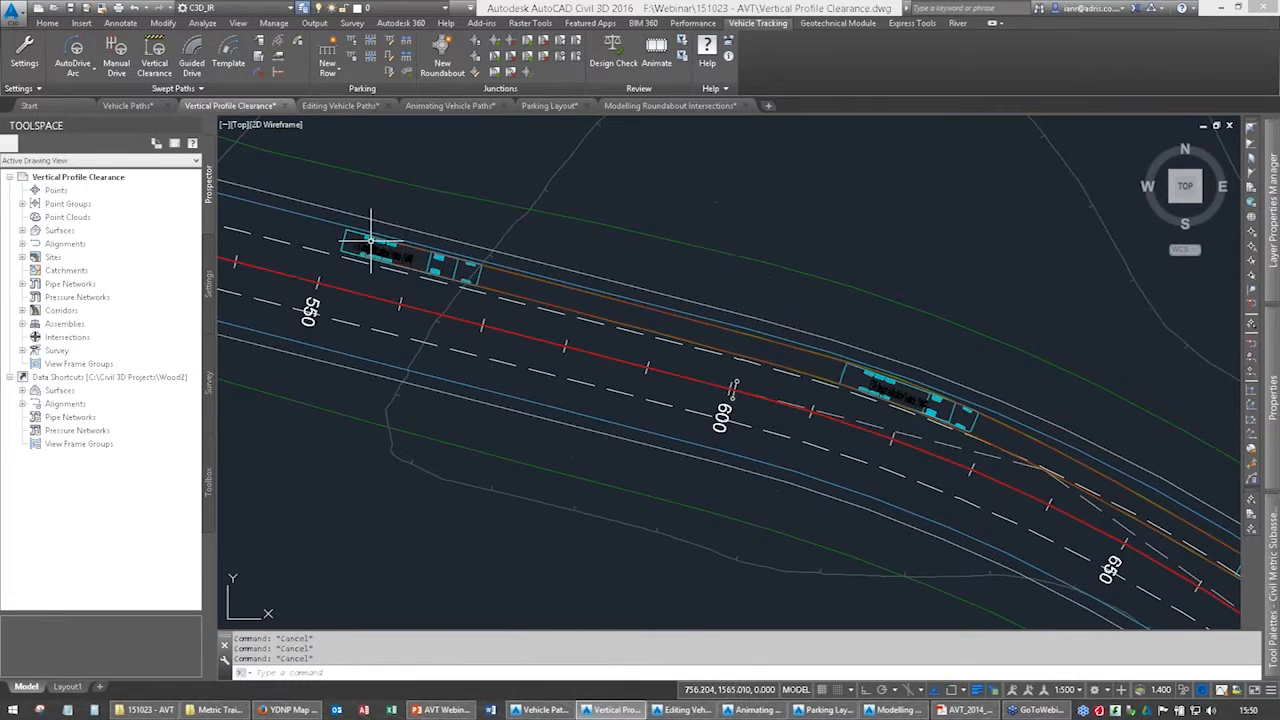
Open the newly driven articulated vehicle path in the animation tool, advance it to 11.5, and enable the 3D view.
{"action": "left_click", "coordinate": [399, 258]}
{"action": "left_click", "coordinate": [655, 52]}
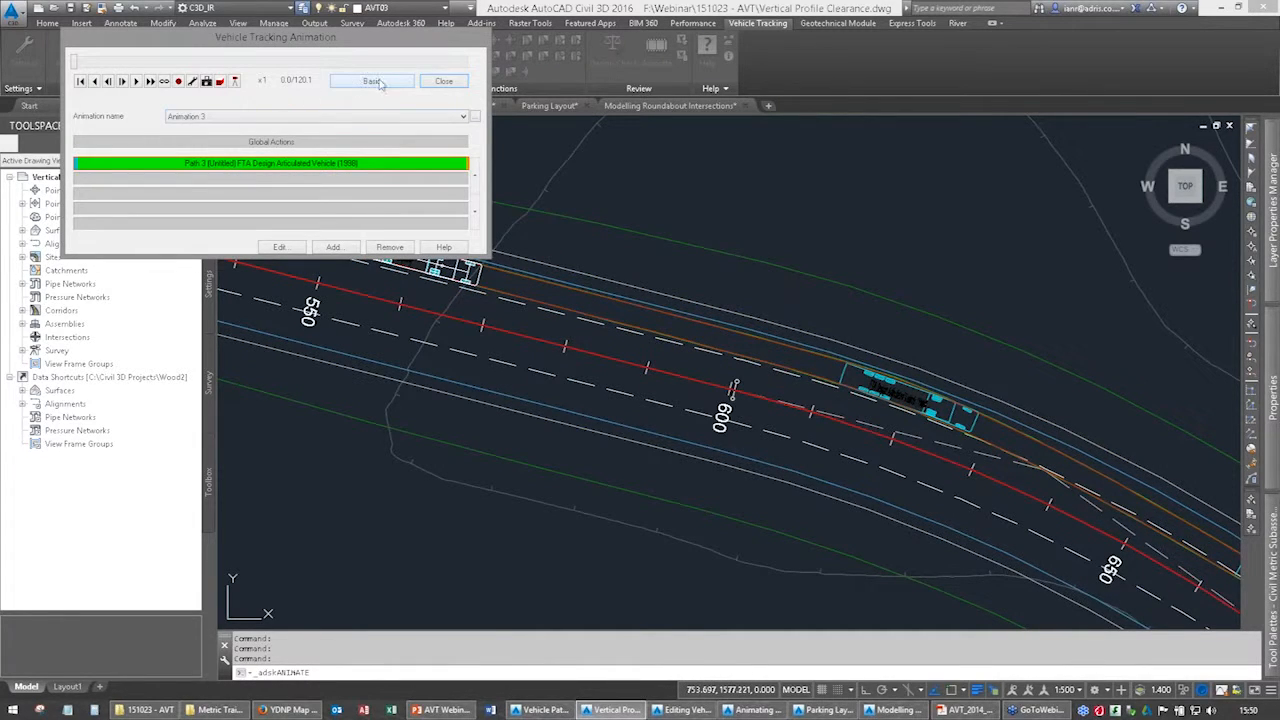
{"action": "mouse_move", "coordinate": [75, 62]}
{"action": "left_mouse_down"}
{"action": "mouse_move", "coordinate": [290, 66]}
{"action": "mouse_move", "coordinate": [150, 66]}
{"action": "mouse_move", "coordinate": [334, 82]}
{"action": "mouse_move", "coordinate": [111, 62]}
{"action": "left_mouse_up"}
{"action": "left_click", "coordinate": [221, 83]}
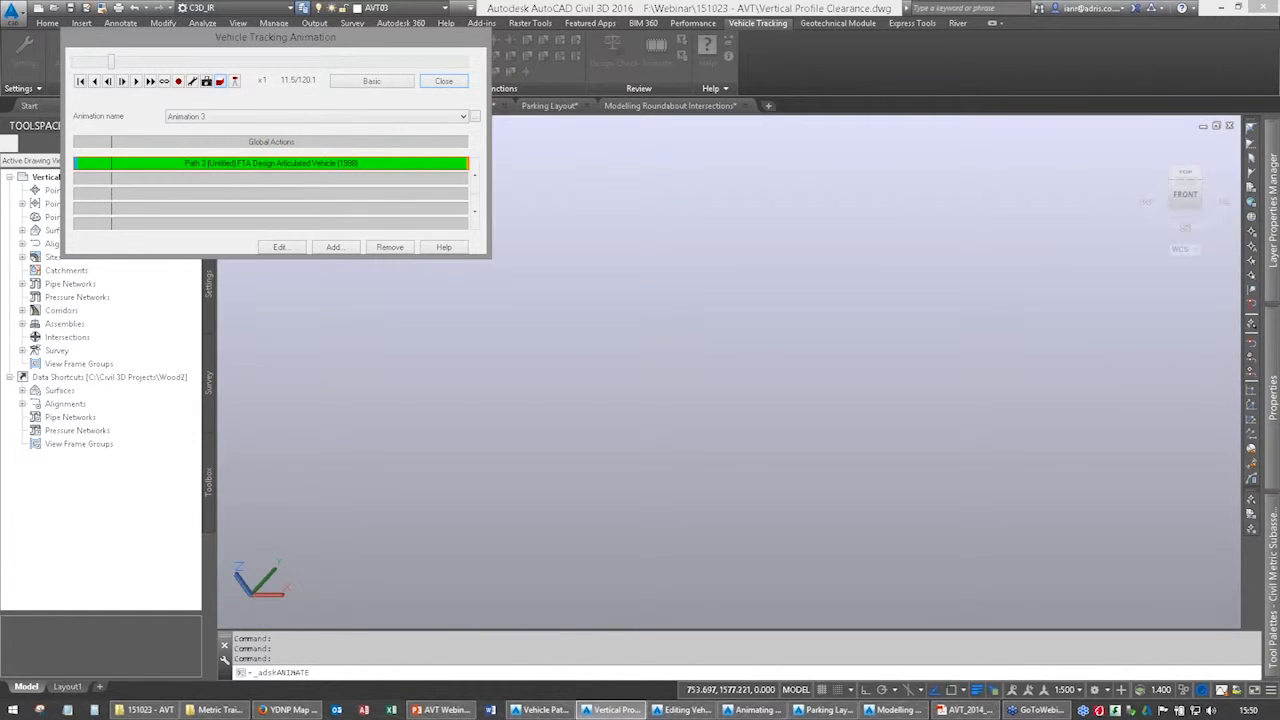
Open the Camera Control with the camera tracking Path 3, and move both animation dialogs clear of the 3D truck view.
{"action": "left_click", "coordinate": [235, 82]}
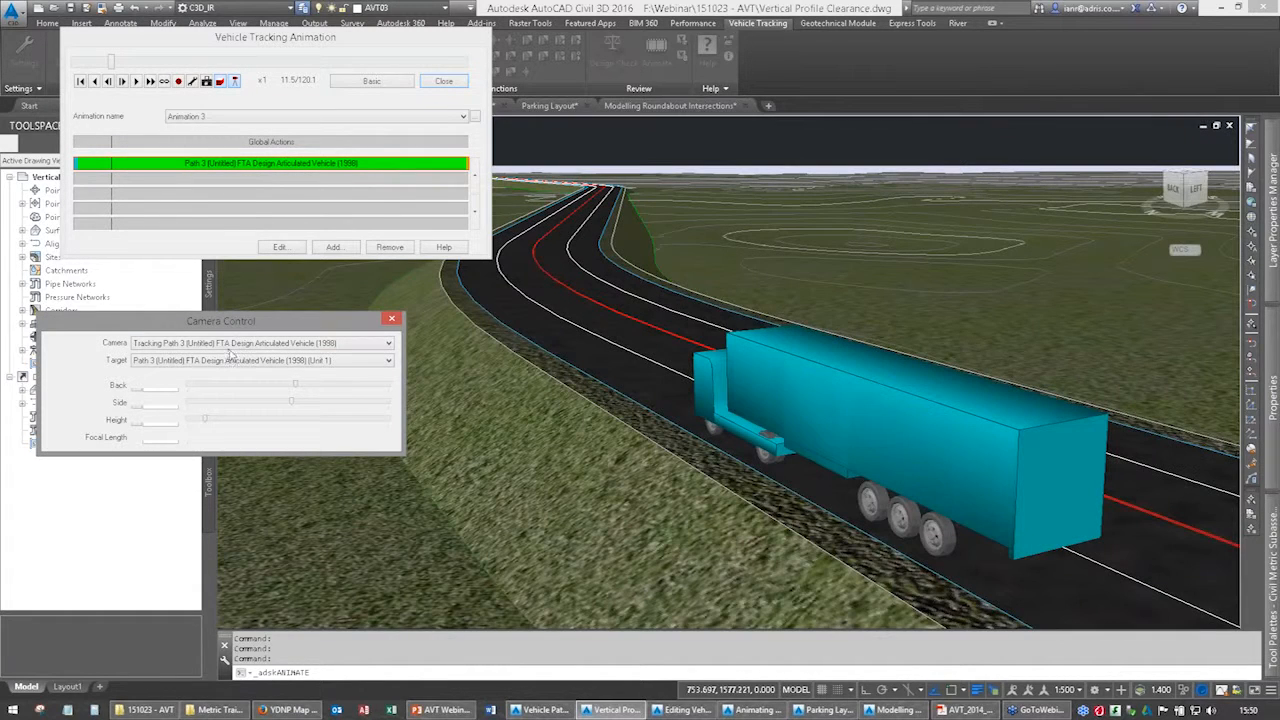
{"action": "left_click", "coordinate": [229, 346]}
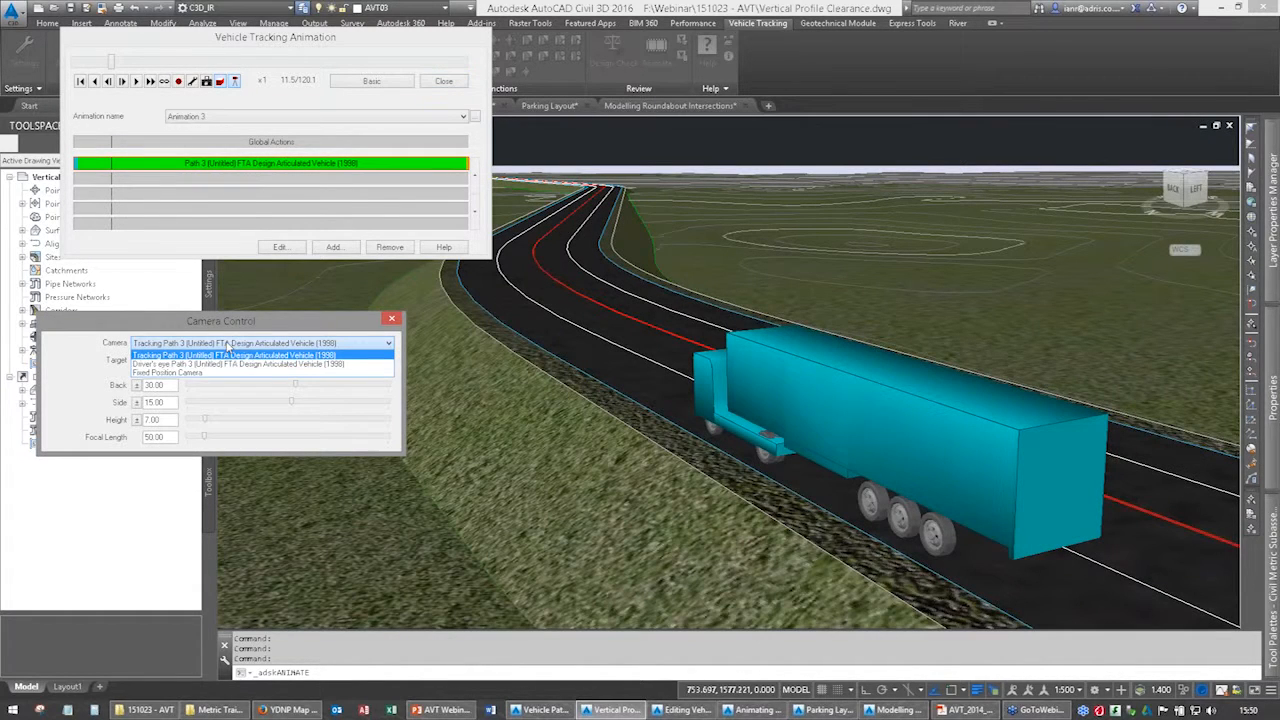
{"action": "left_click", "coordinate": [223, 326]}
{"action": "left_click_drag", "start_coordinate": [313, 33], "coordinate": [256, 26]}
{"action": "left_click_drag", "start_coordinate": [228, 327], "coordinate": [200, 293]}
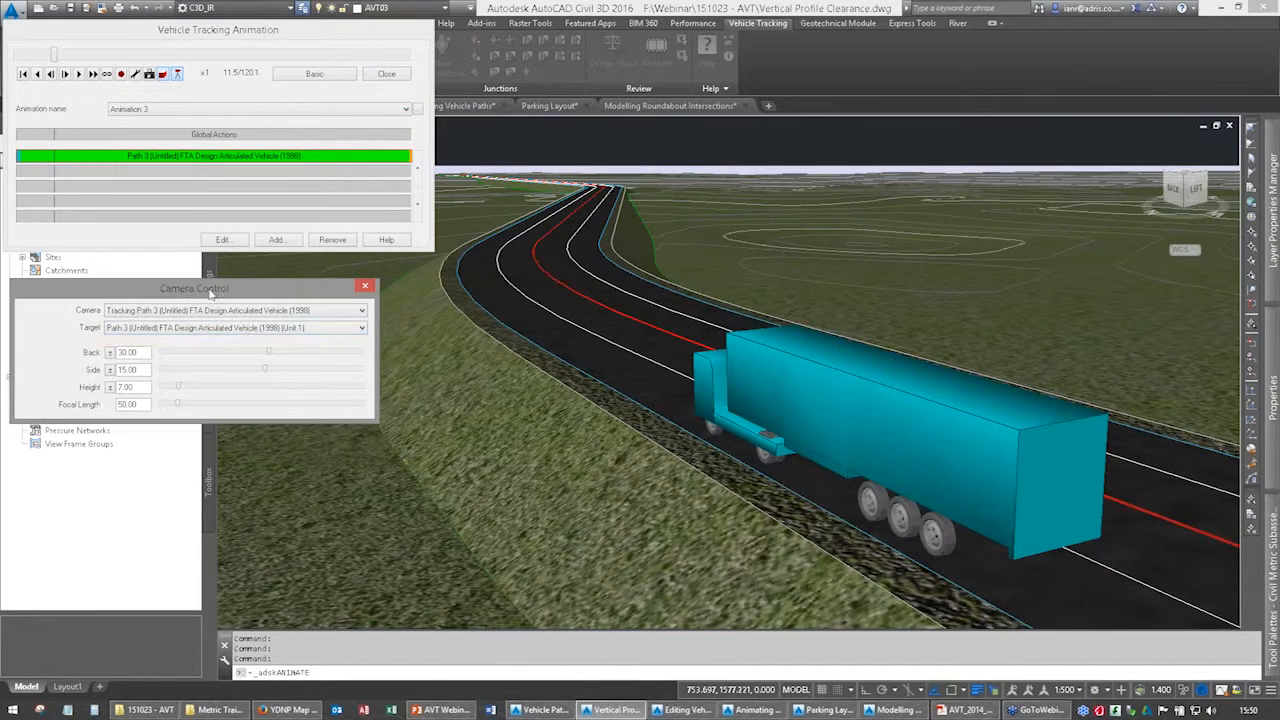
Play Animation 3 from its start, speed playback up to x2, and review the animation settings without changing them.
{"action": "left_click_drag", "start_coordinate": [54, 57], "coordinate": [11, 58]}
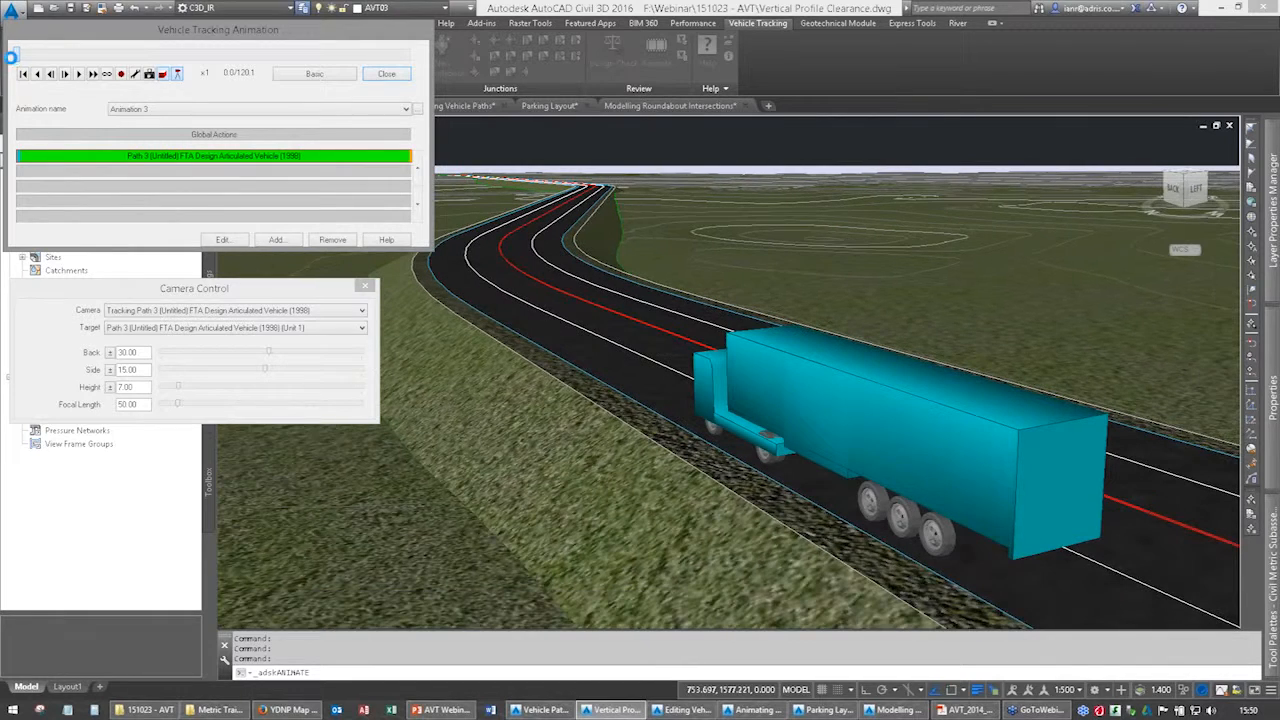
{"action": "left_click", "coordinate": [80, 76]}
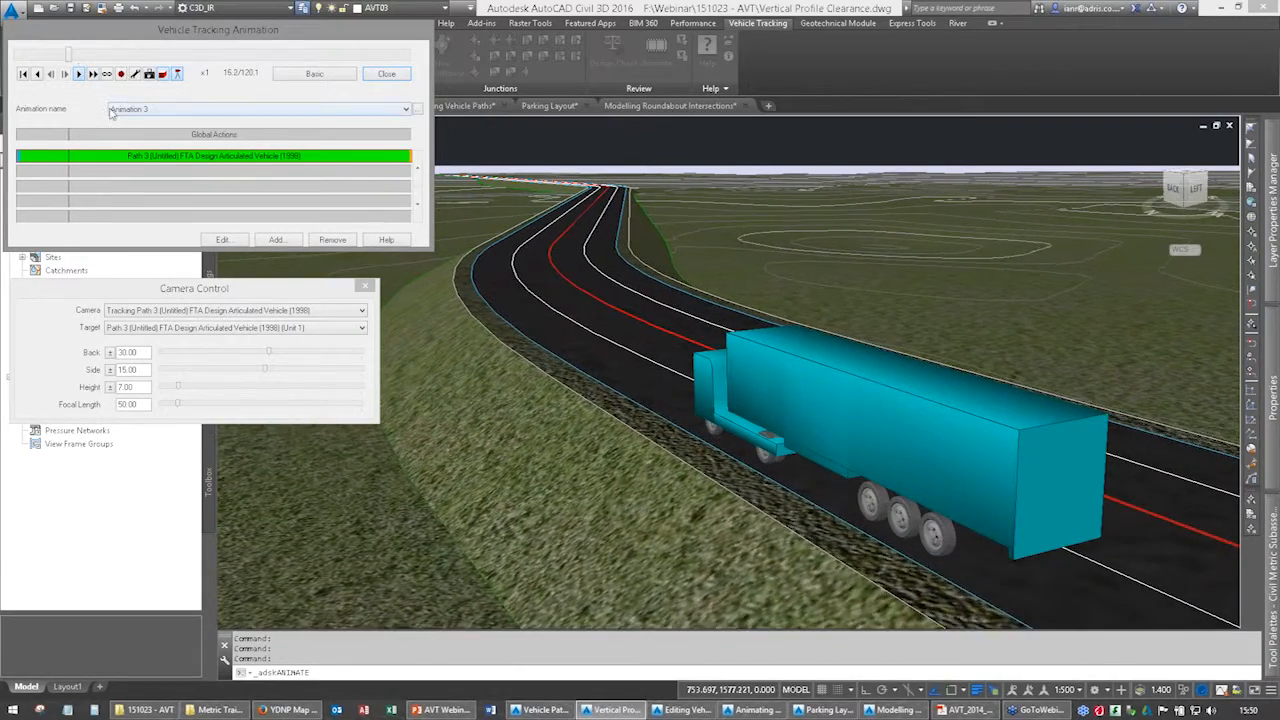
{"action": "left_click", "coordinate": [92, 74]}
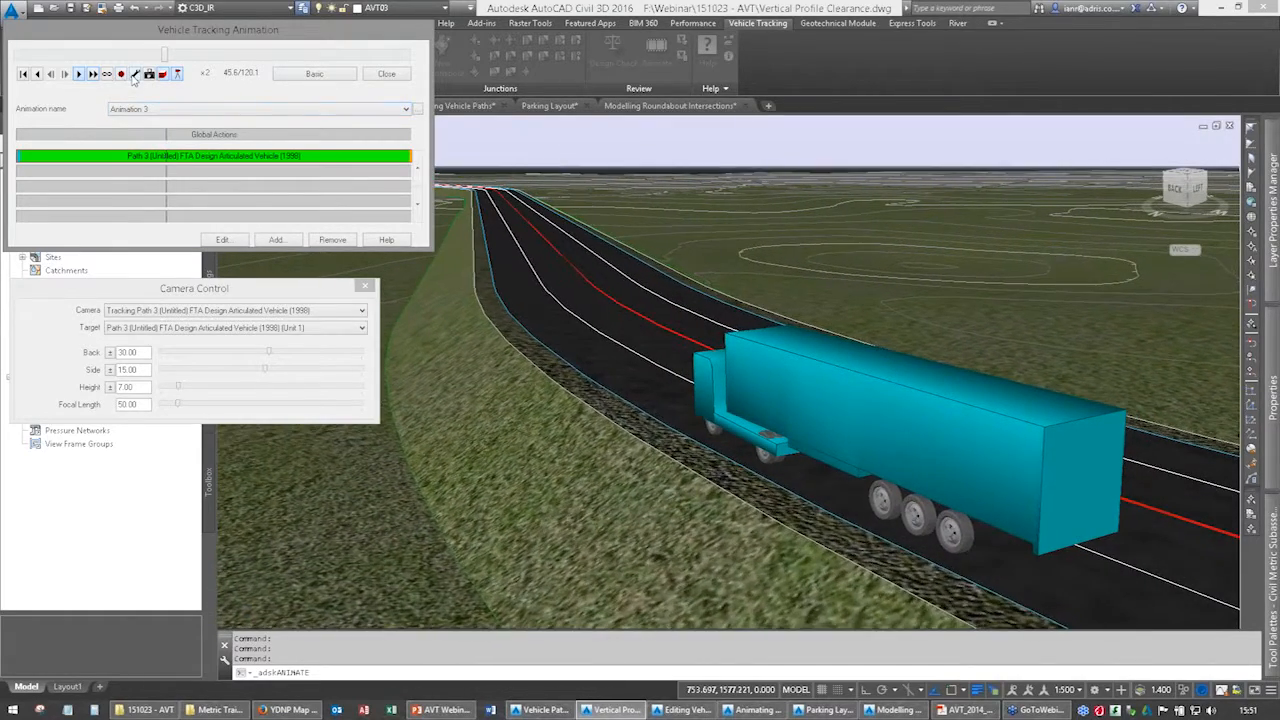
{"action": "left_click", "coordinate": [134, 74]}
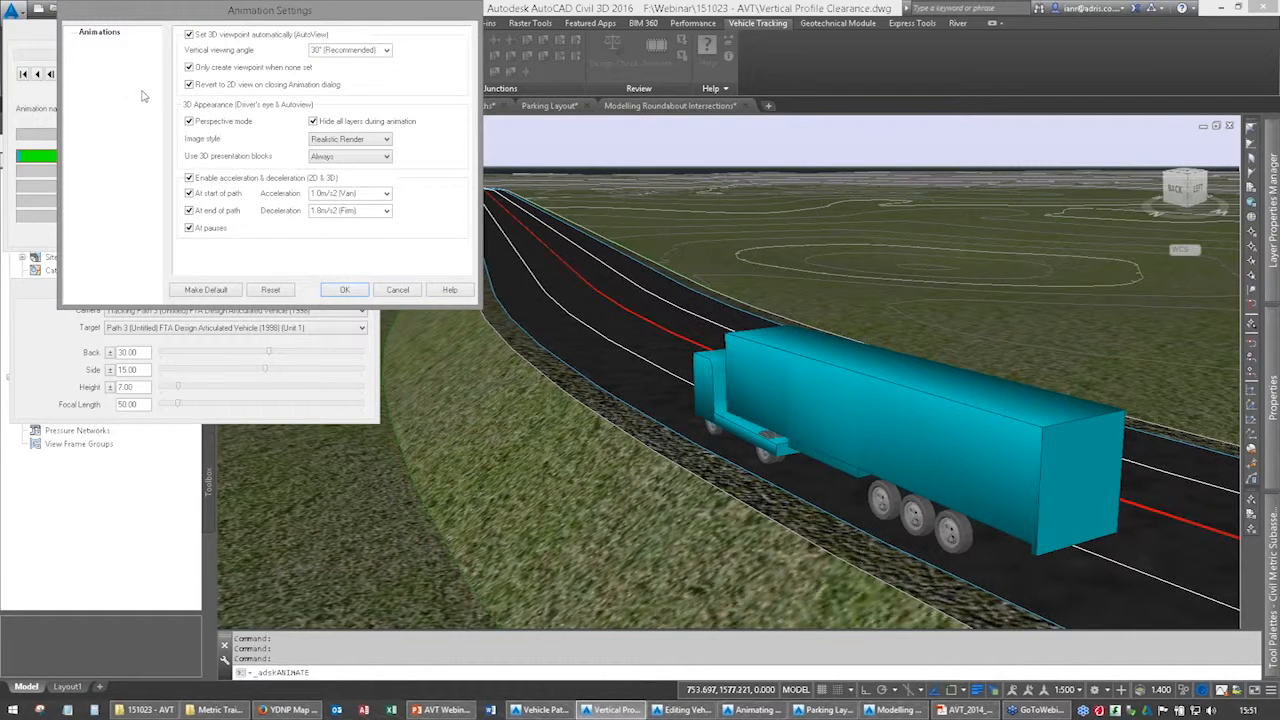
{"action": "left_click", "coordinate": [344, 290]}
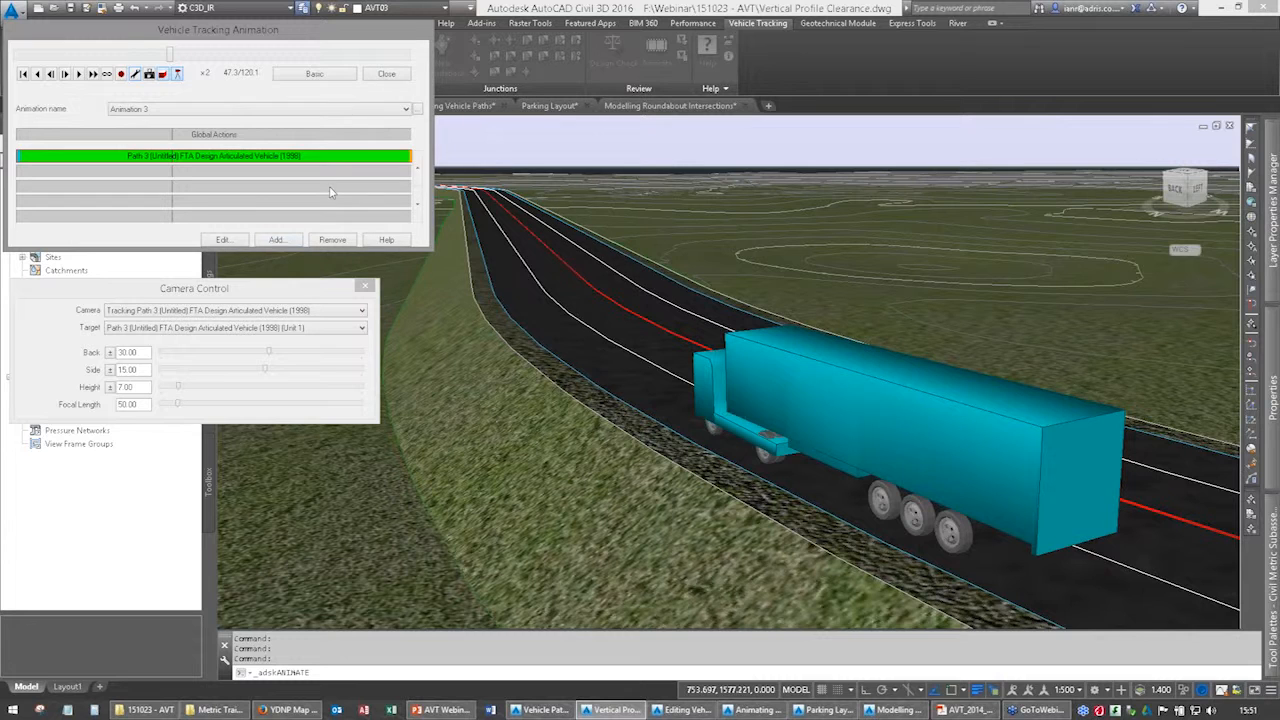
Close the animation tool without saving the viewpoint.
{"action": "left_click", "coordinate": [386, 74]}
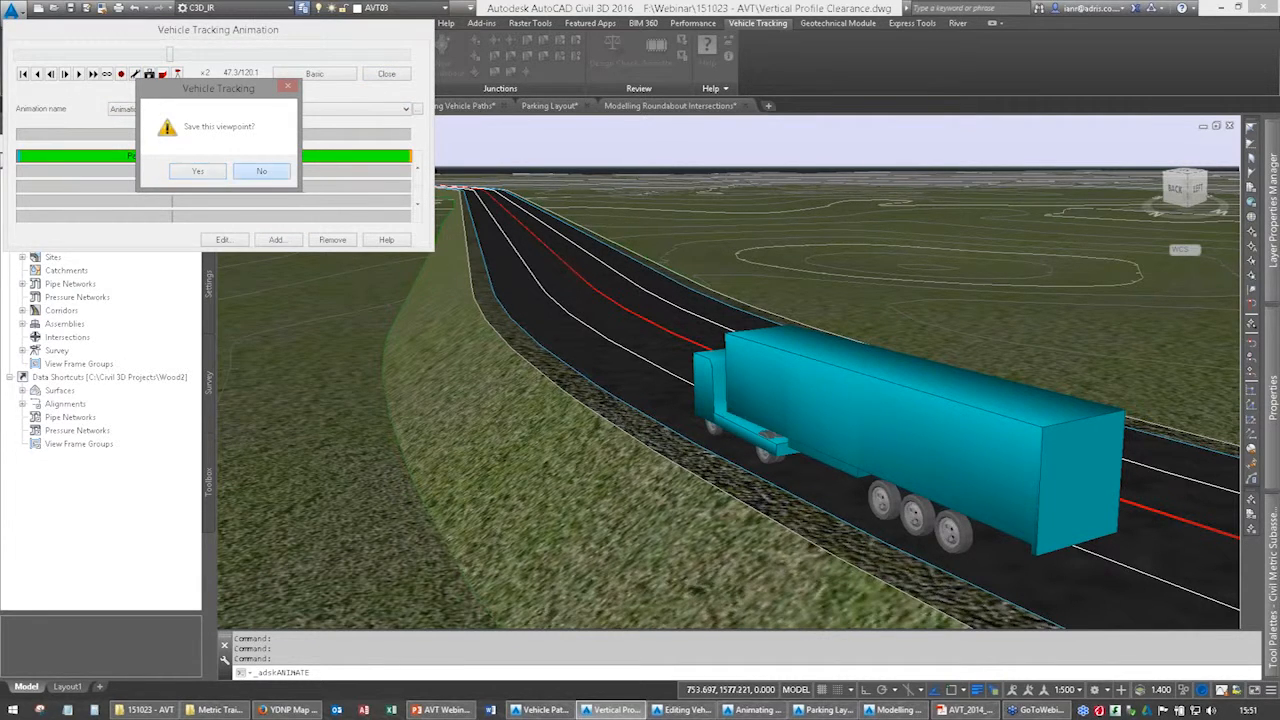
{"action": "left_click", "coordinate": [261, 171]}
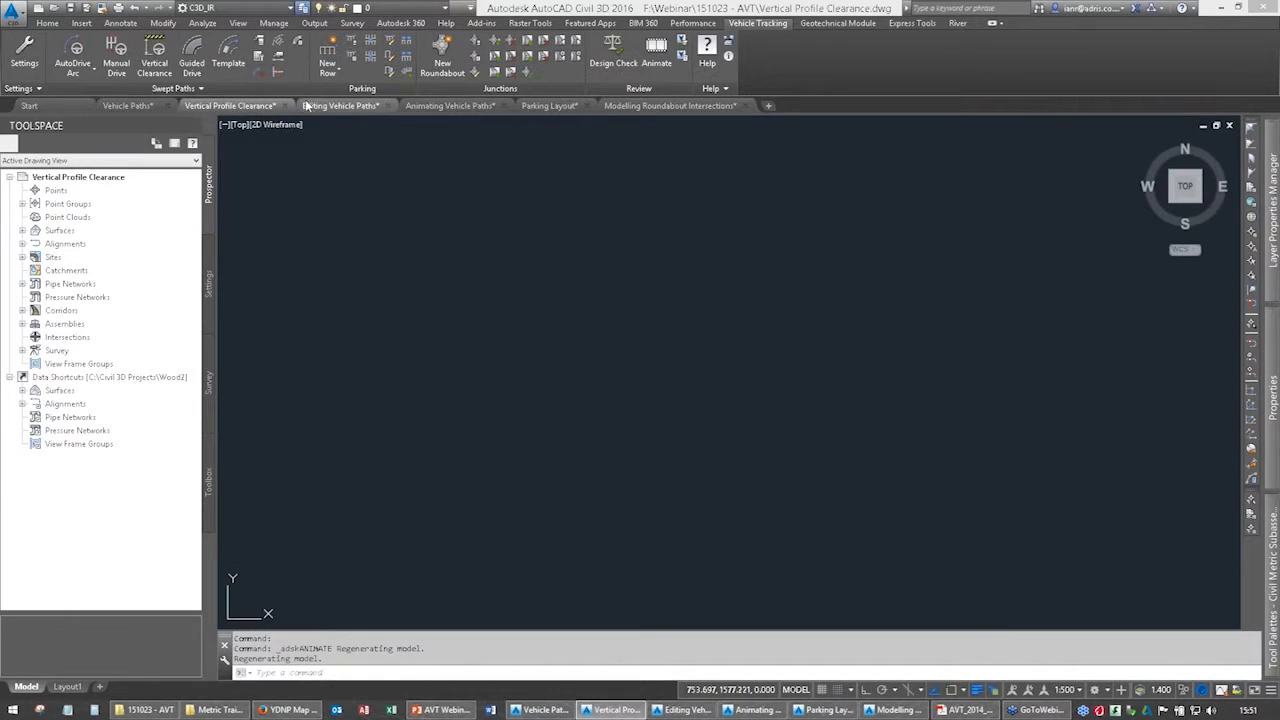
Review the Vehicle Tracking settings wizard from the Scale page through Turn Spirals and Dynamics without changing any option.
{"action": "left_click", "coordinate": [24, 55]}
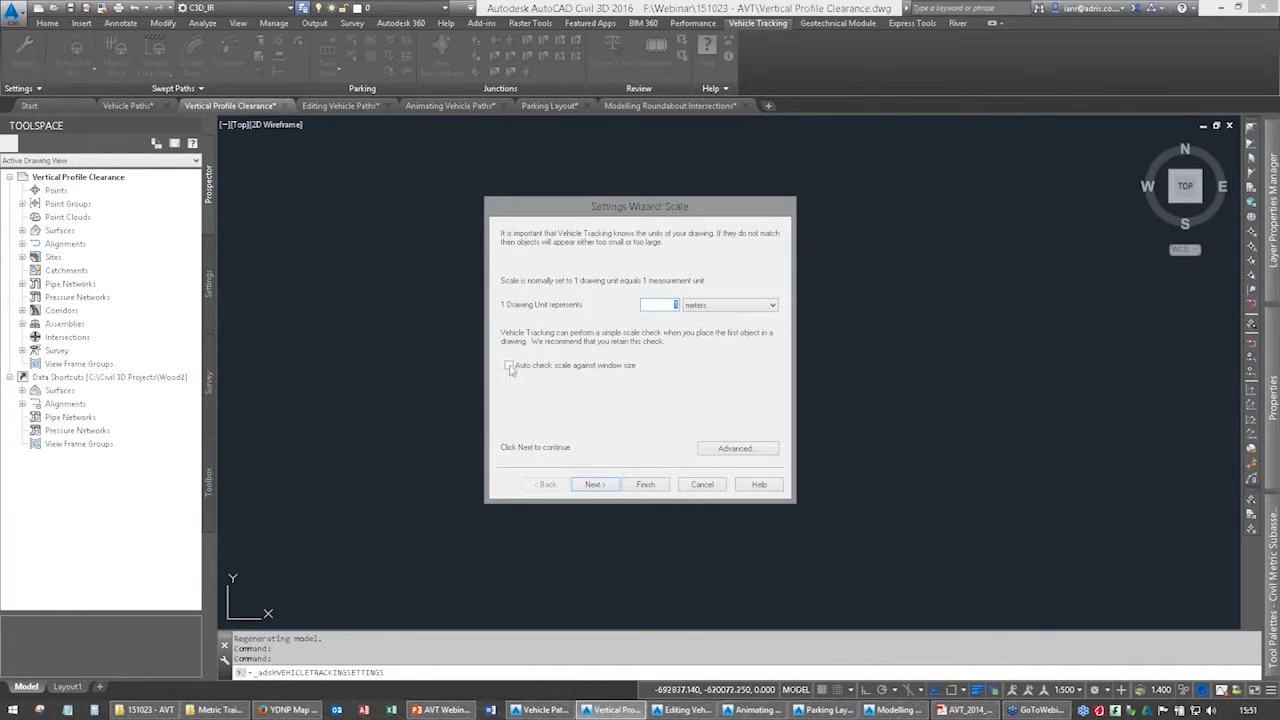
{"action": "left_click", "coordinate": [594, 484]}
{"action": "left_click", "coordinate": [594, 484]}
{"action": "left_click", "coordinate": [594, 484]}
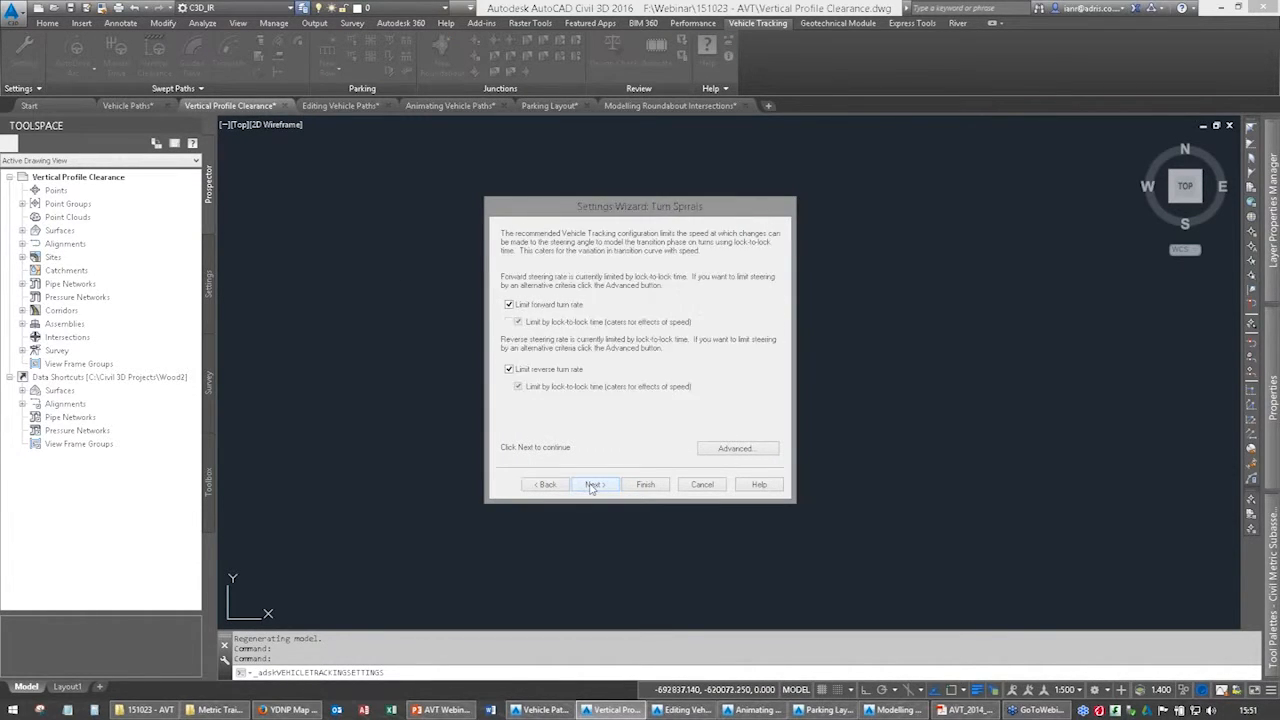
{"action": "left_click", "coordinate": [594, 484]}
{"action": "left_click", "coordinate": [594, 484]}
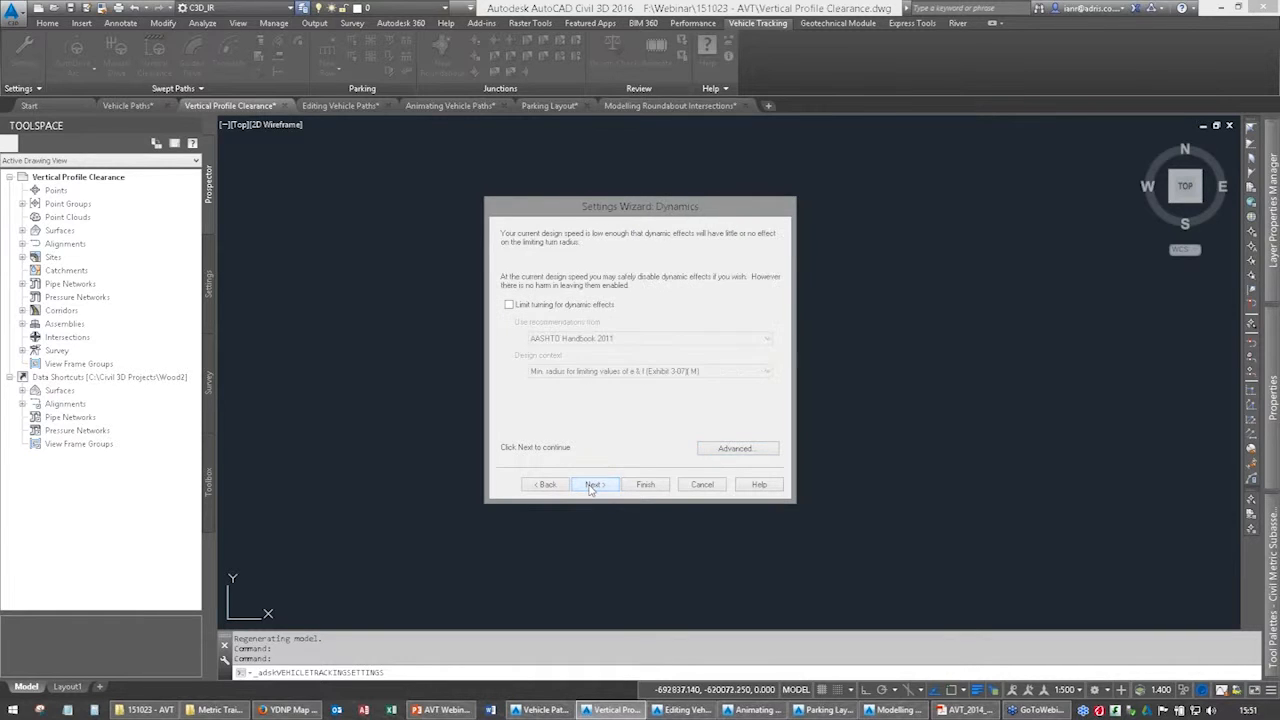
{"action": "left_click", "coordinate": [594, 484]}
{"action": "left_click", "coordinate": [646, 484]}
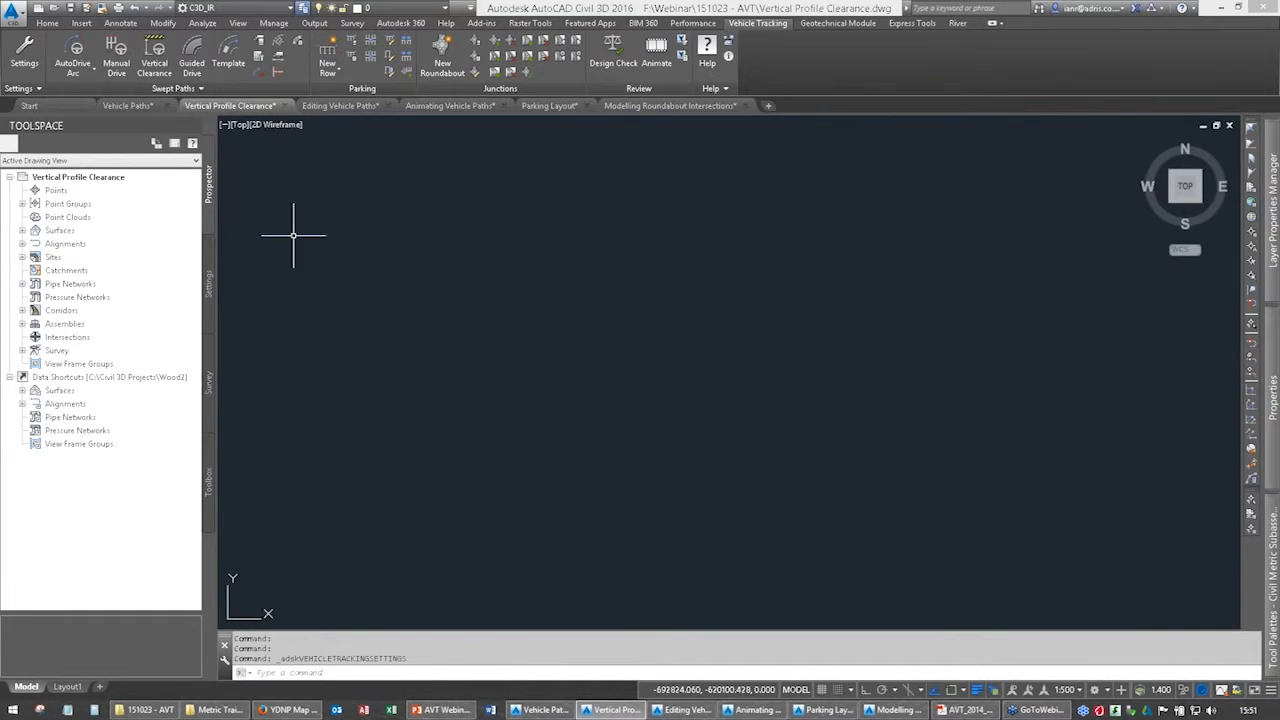
{"action": "left_click", "coordinate": [31, 80]}
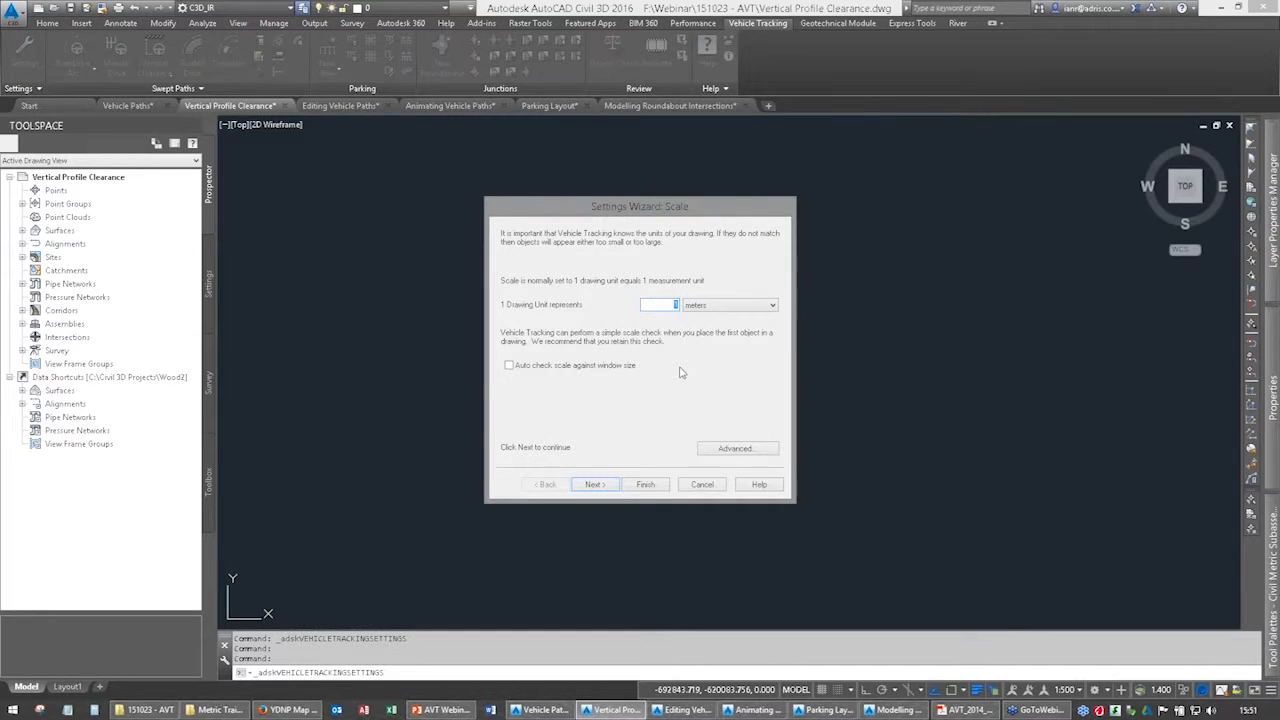
{"action": "left_click", "coordinate": [702, 486]}
Examine the existing and final surface assignments in the Vehicle Tracking drawing settings.
{"action": "left_click", "coordinate": [22, 88]}
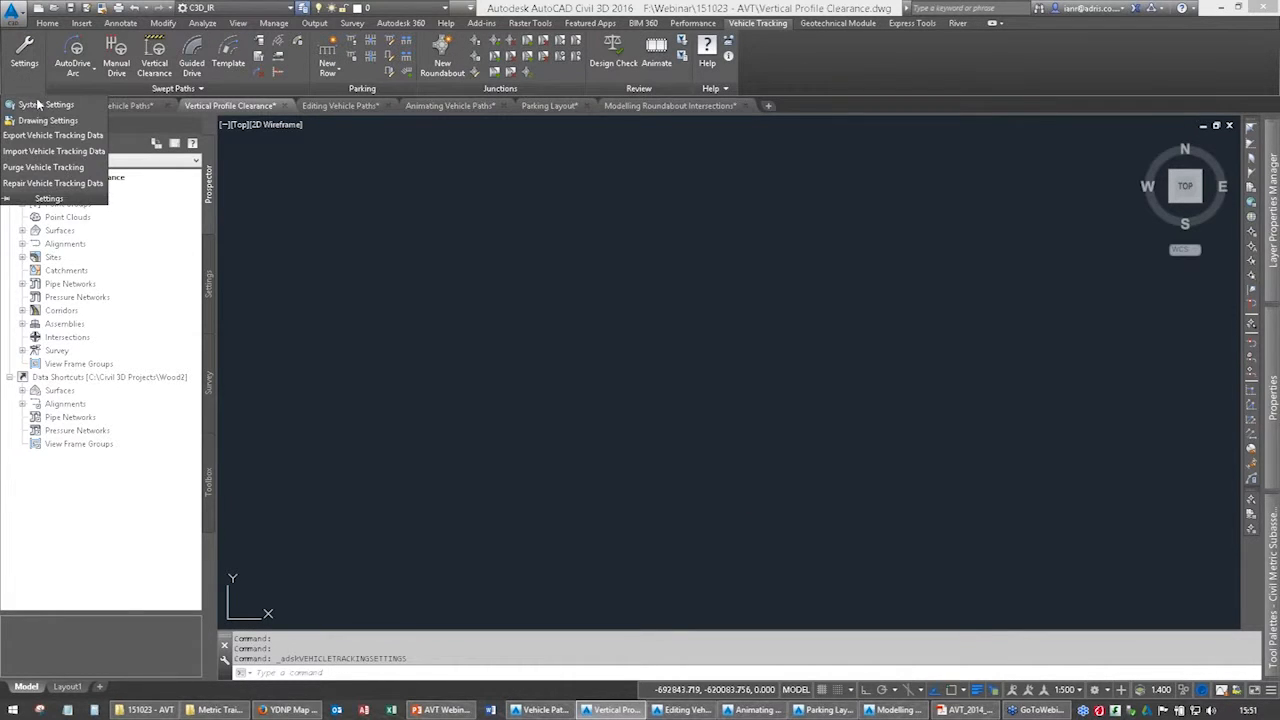
{"action": "left_click", "coordinate": [45, 120]}
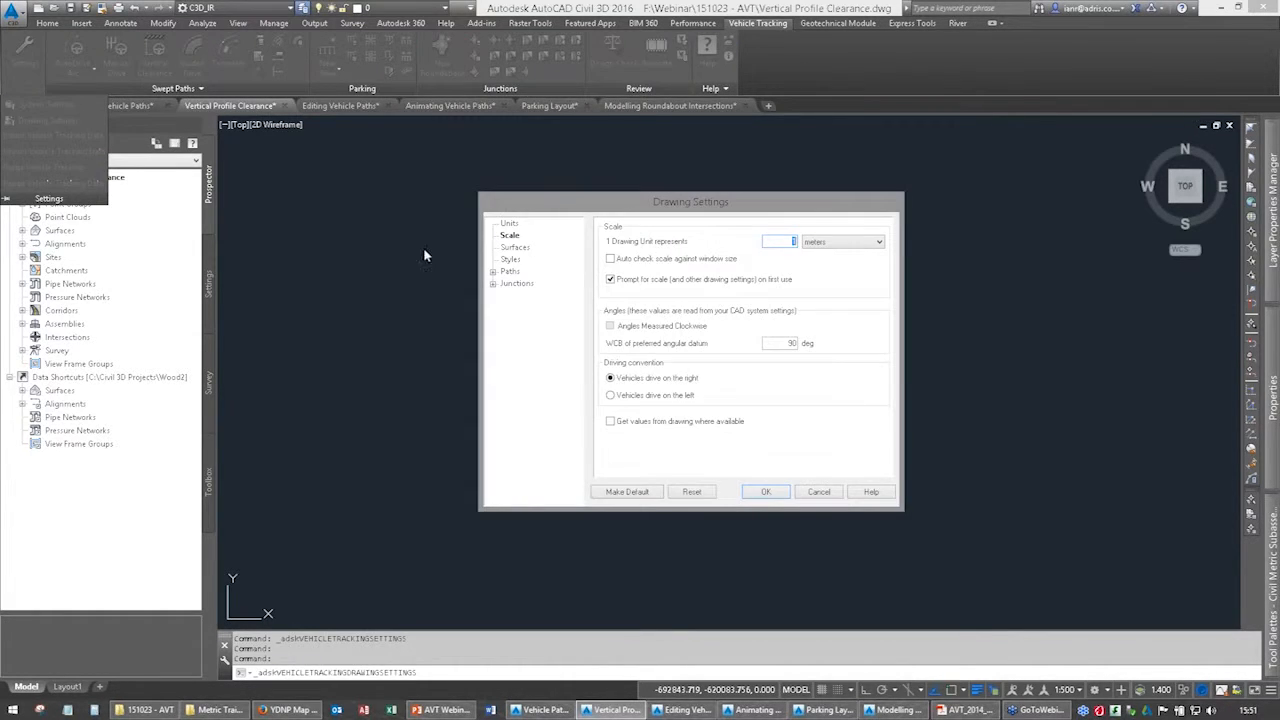
{"action": "left_click", "coordinate": [526, 248]}
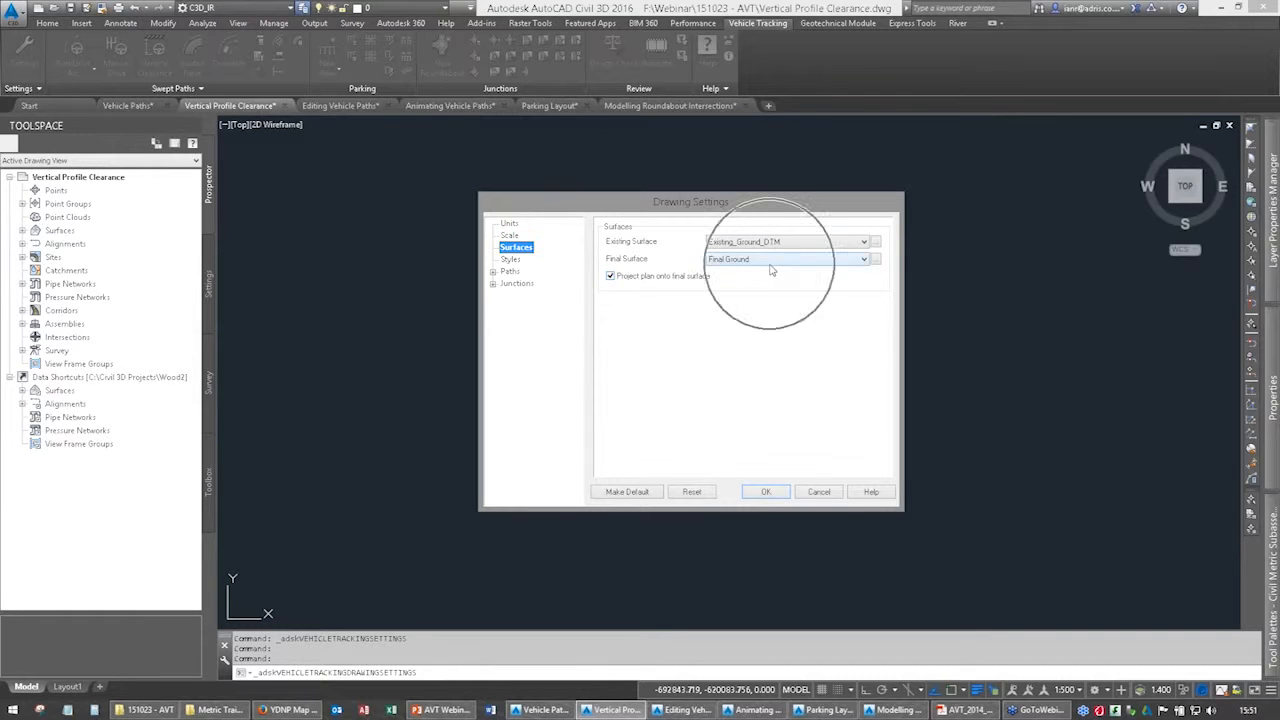
{"action": "key", "text": "ctrl"}
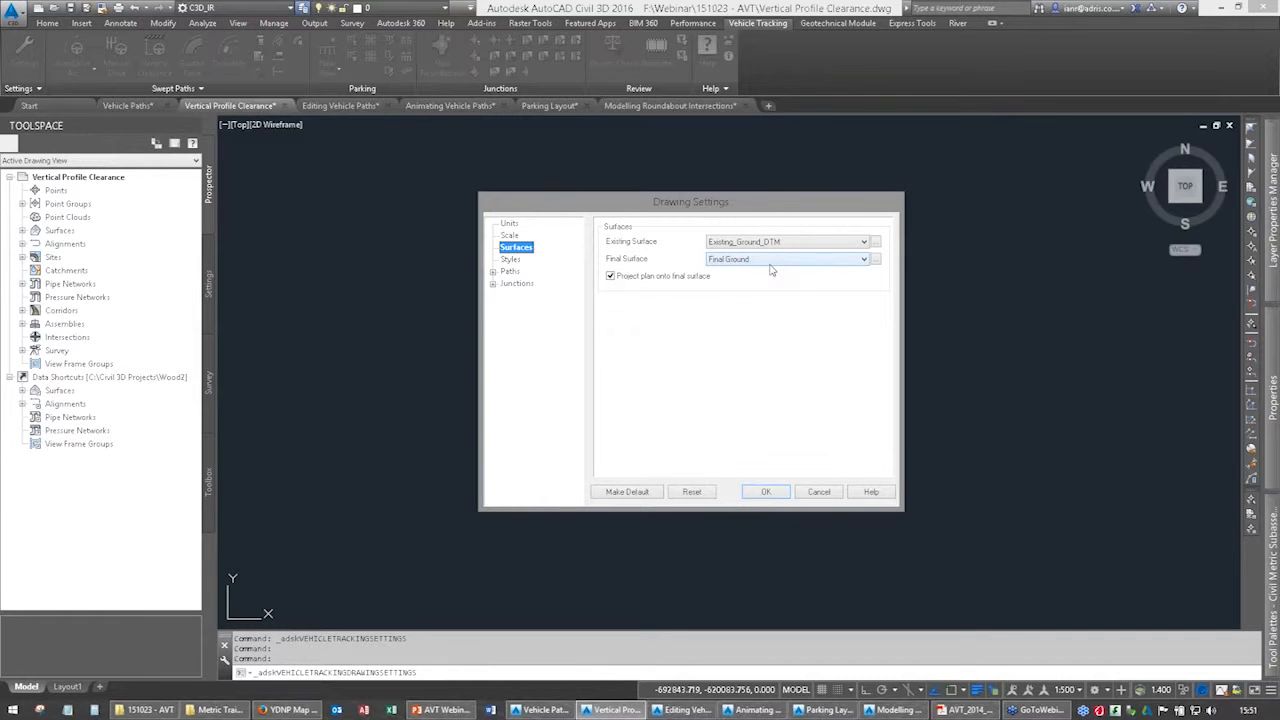
{"action": "key", "text": "ctrl"}
{"action": "left_click", "coordinate": [766, 491]}
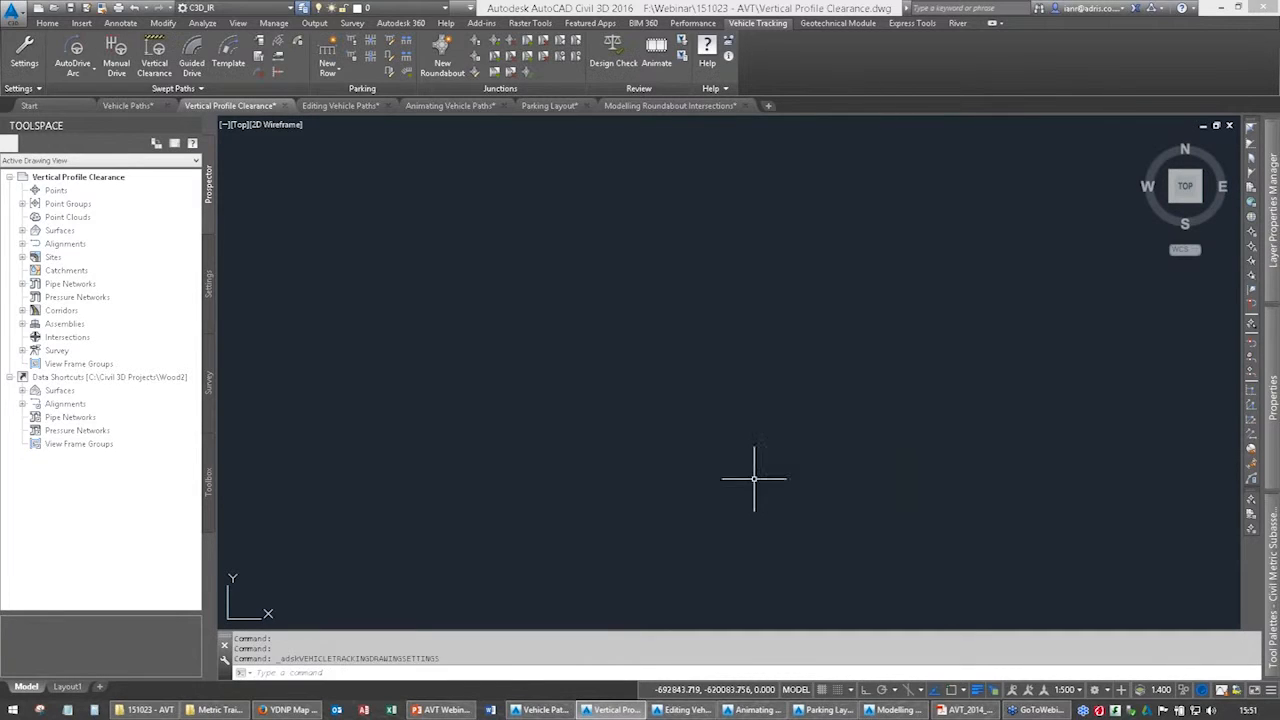
Expand the drawing's Surfaces collection, enlarge its item list, and compare the existing ground, final ground and proposal surfaces.
{"action": "left_click", "coordinate": [22, 230]}
{"action": "left_click", "coordinate": [52, 231]}
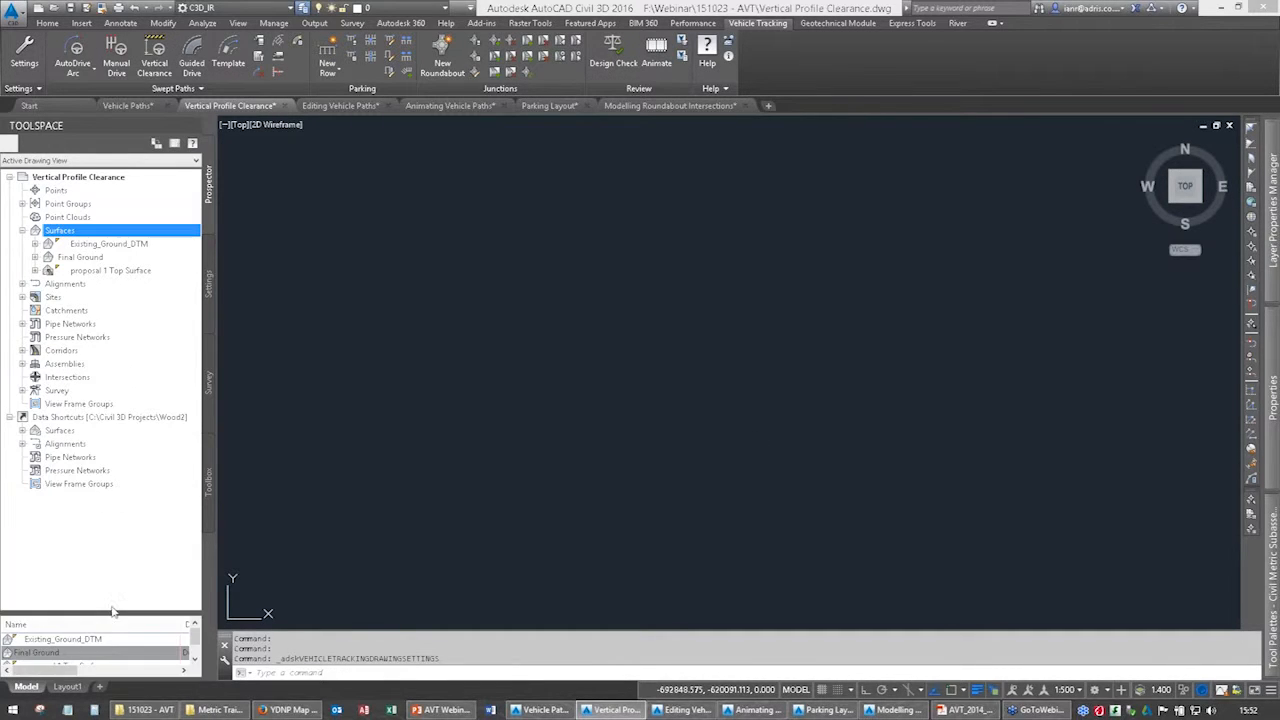
{"action": "left_click_drag", "start_coordinate": [110, 615], "coordinate": [110, 537]}
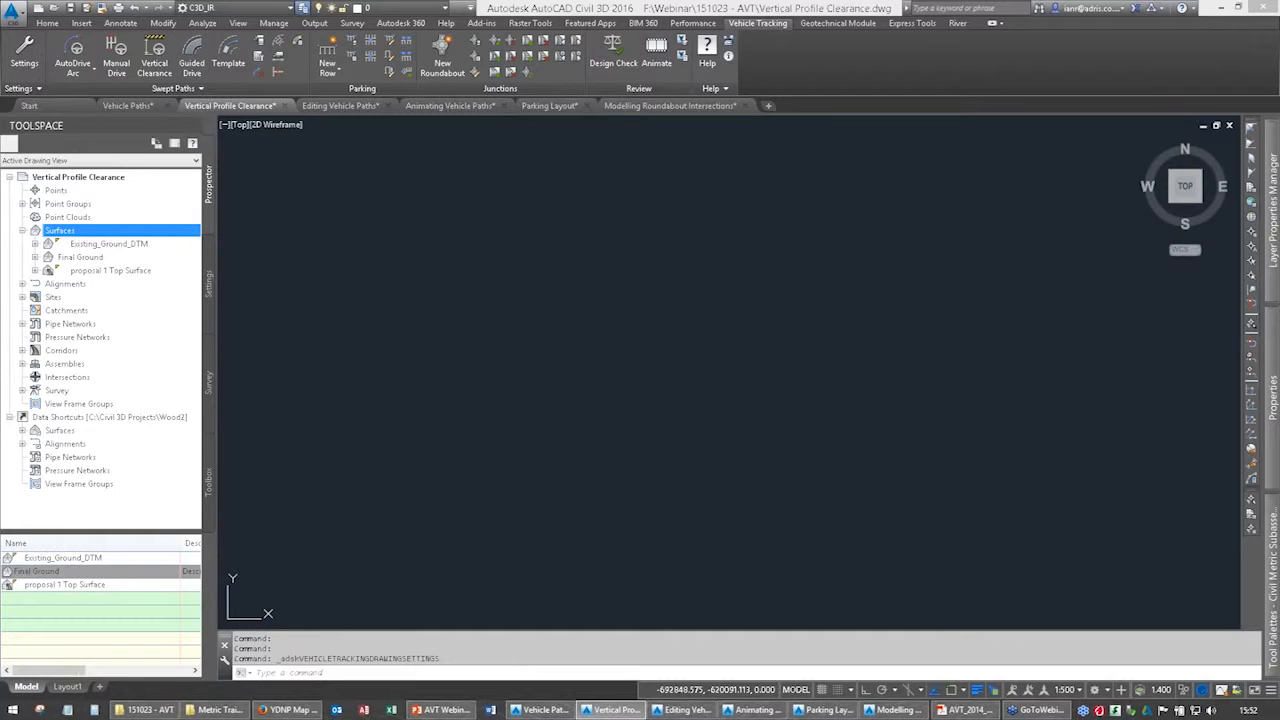
{"action": "left_click", "coordinate": [52, 571]}
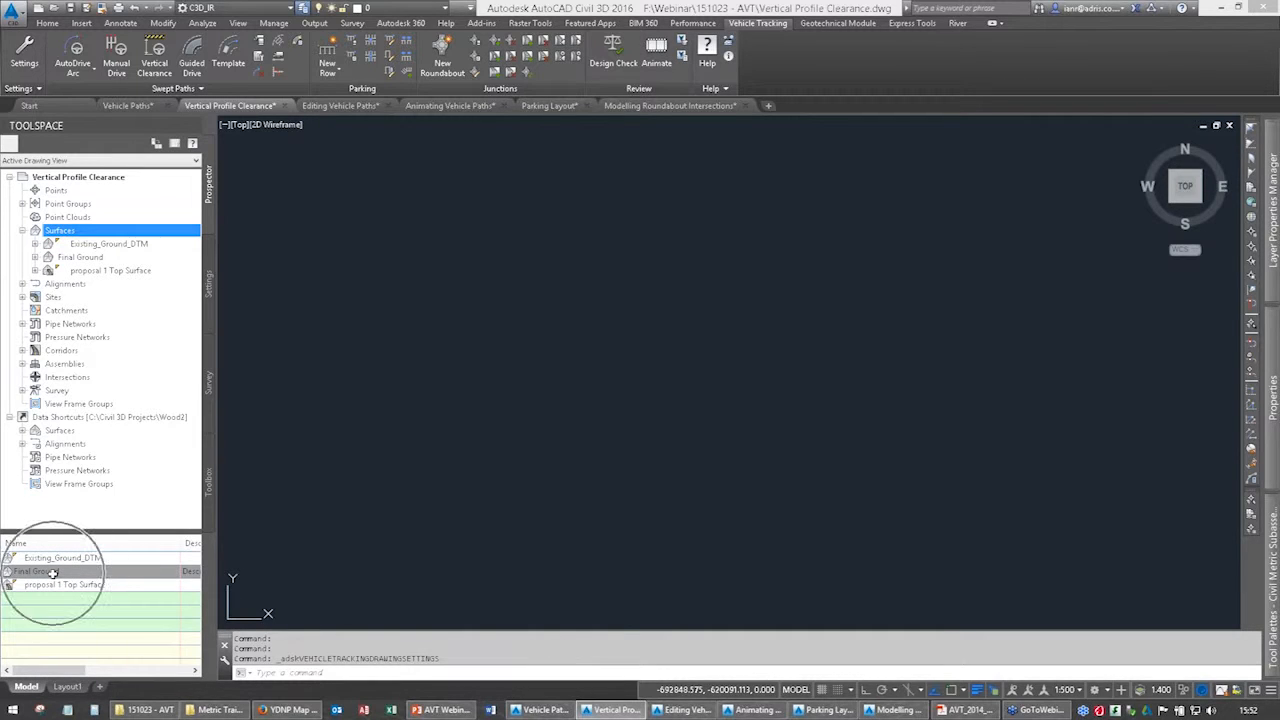
{"action": "left_click", "coordinate": [57, 585]}
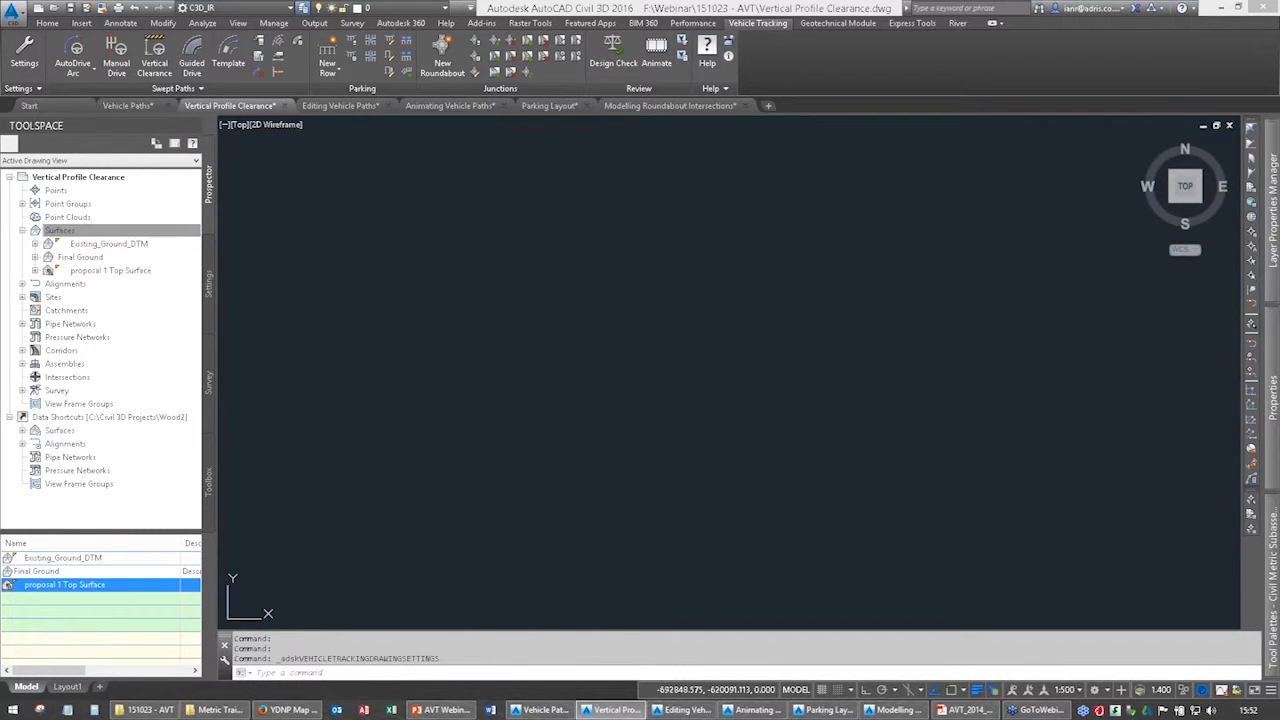
{"action": "left_click", "coordinate": [55, 571]}
{"action": "left_click", "coordinate": [57, 558]}
{"action": "mouse_move", "coordinate": [75, 672]}
{"action": "left_mouse_down"}
{"action": "mouse_move", "coordinate": [154, 672]}
{"action": "mouse_move", "coordinate": [45, 672]}
{"action": "left_mouse_up"}
{"action": "left_click", "coordinate": [99, 584]}
{"action": "left_click", "coordinate": [91, 561]}
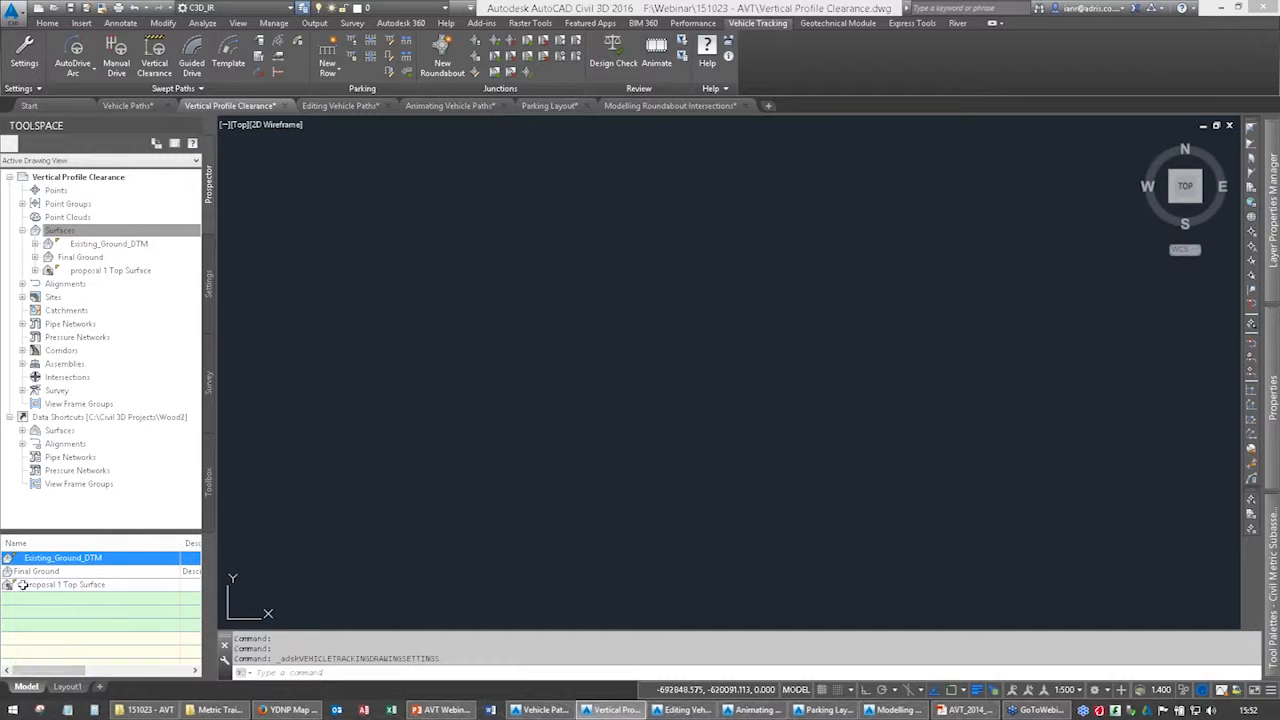
Zoom to the drawing's extents, and move in on the corridor bend carrying the vehicle path.
{"action": "middle_click", "coordinate": [664, 367]}
{"action": "middle_click", "coordinate": [664, 367]}
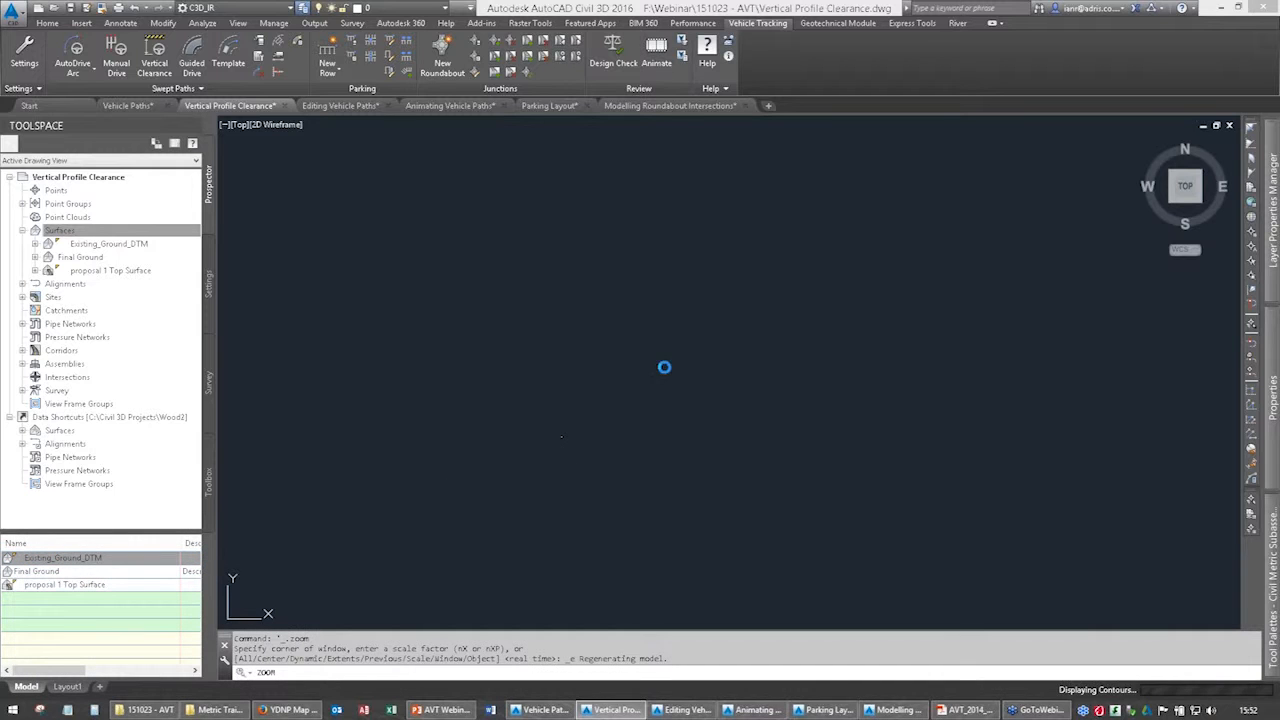
{"action": "middle_click_drag", "start_coordinate": [551, 359], "coordinate": [744, 323]}
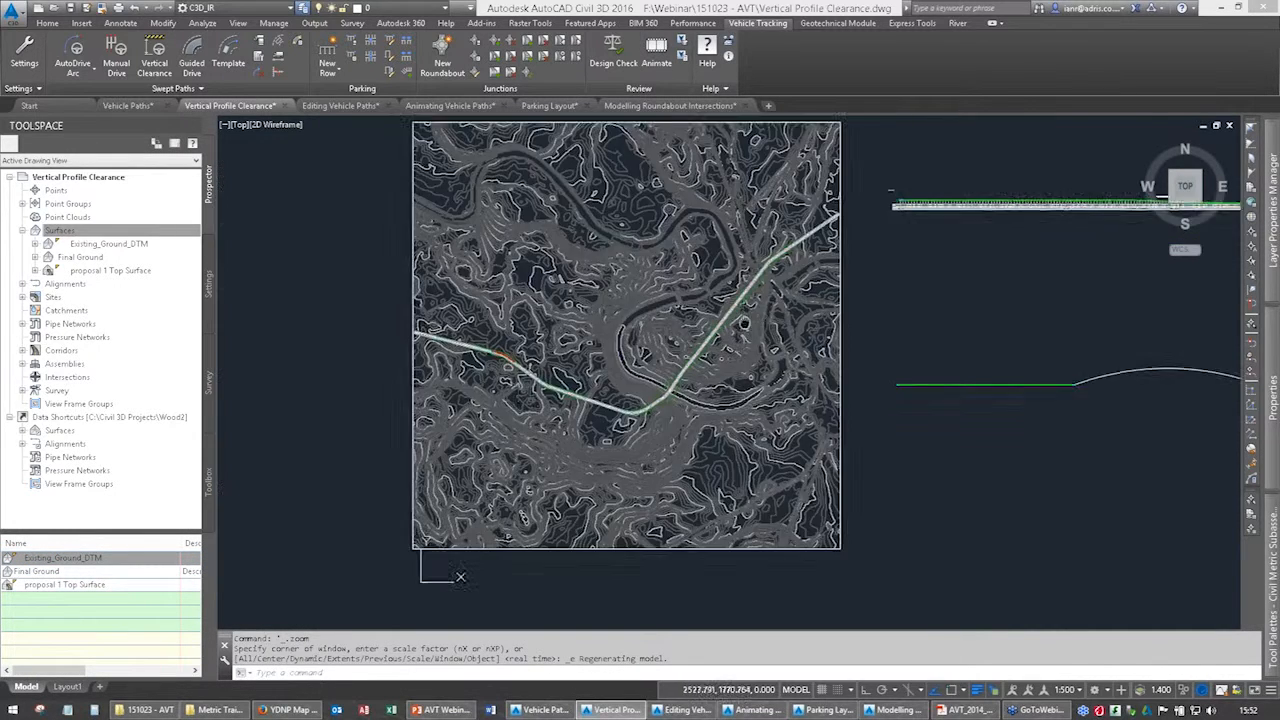
{"action": "scroll", "coordinate": [521, 343], "scroll_direction": "up", "scroll_amount": 6}
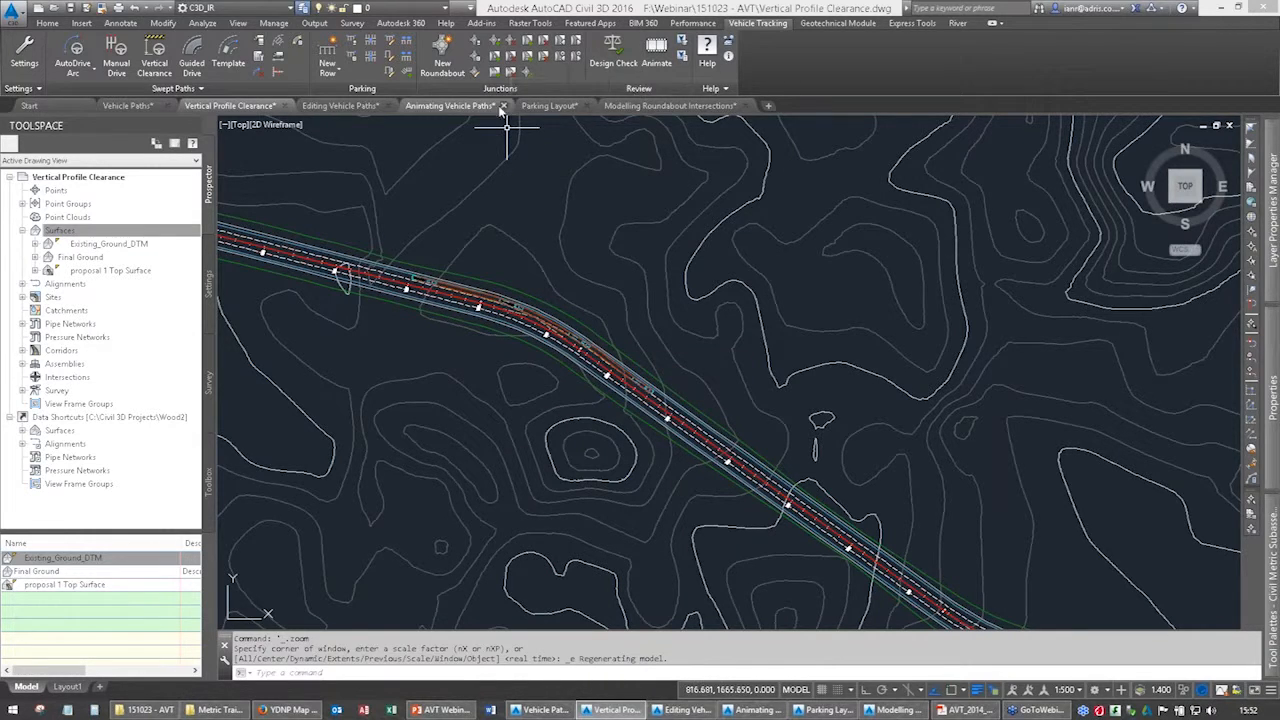
Switch to the AVT Webinar presentation in PowerPoint and start the slide show from the Questions slide.
{"action": "mouse_move", "coordinate": [636, 110]}
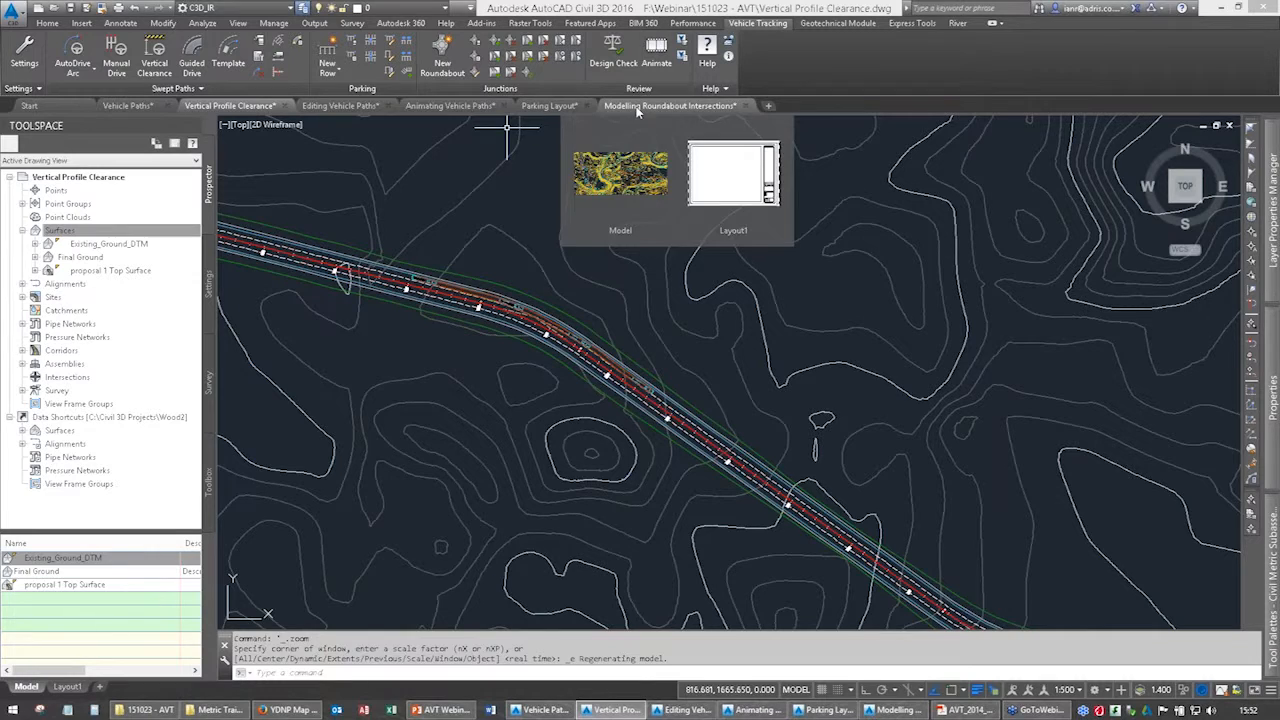
{"action": "left_click", "coordinate": [437, 710]}
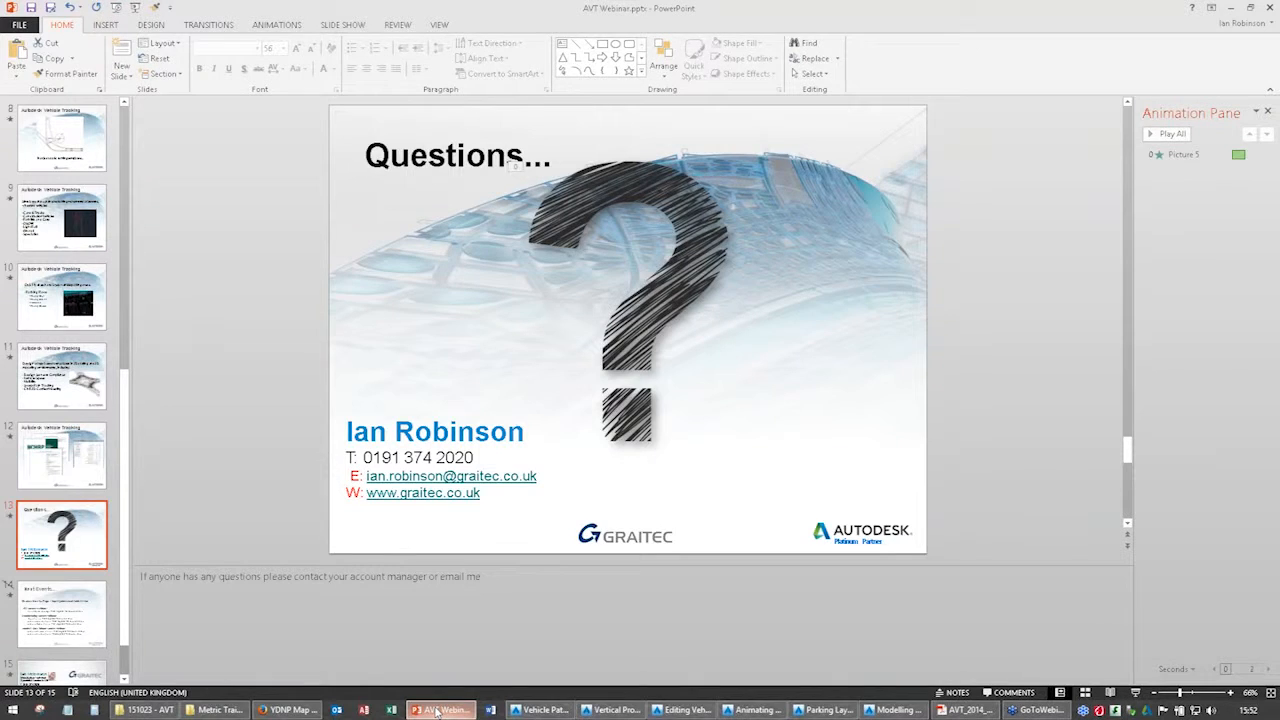
{"action": "key", "text": "shift+F5"}
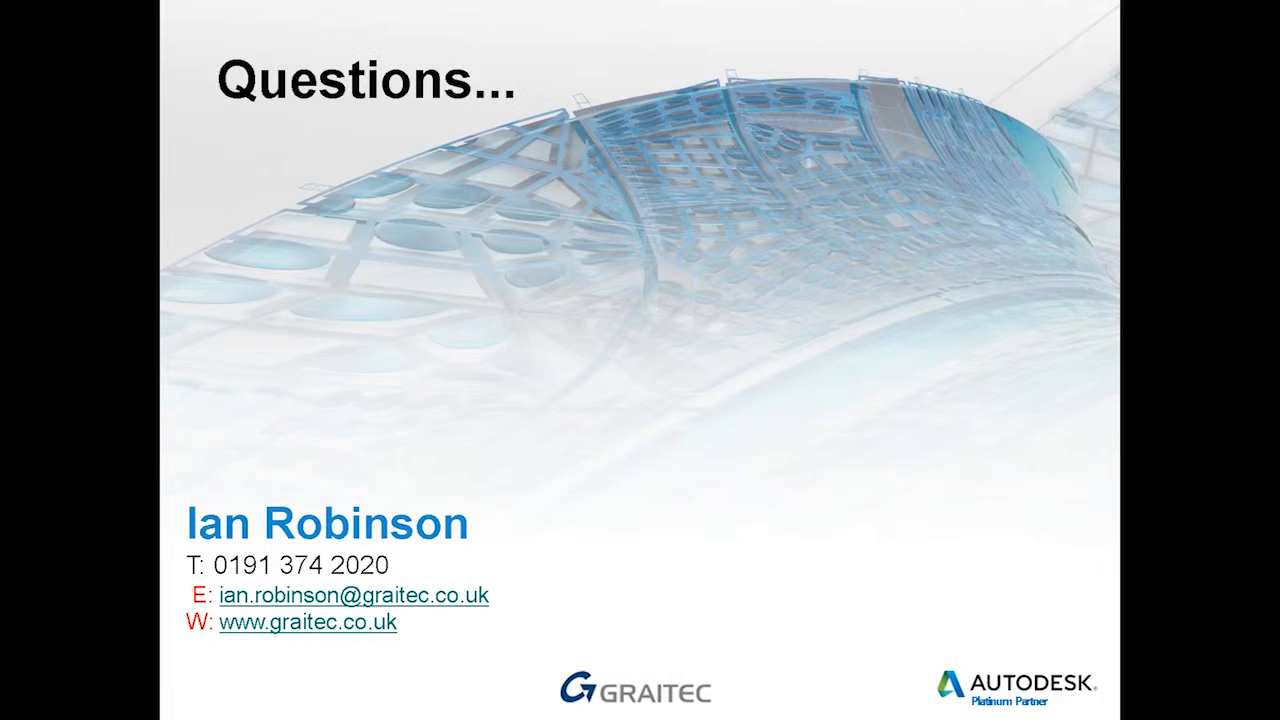